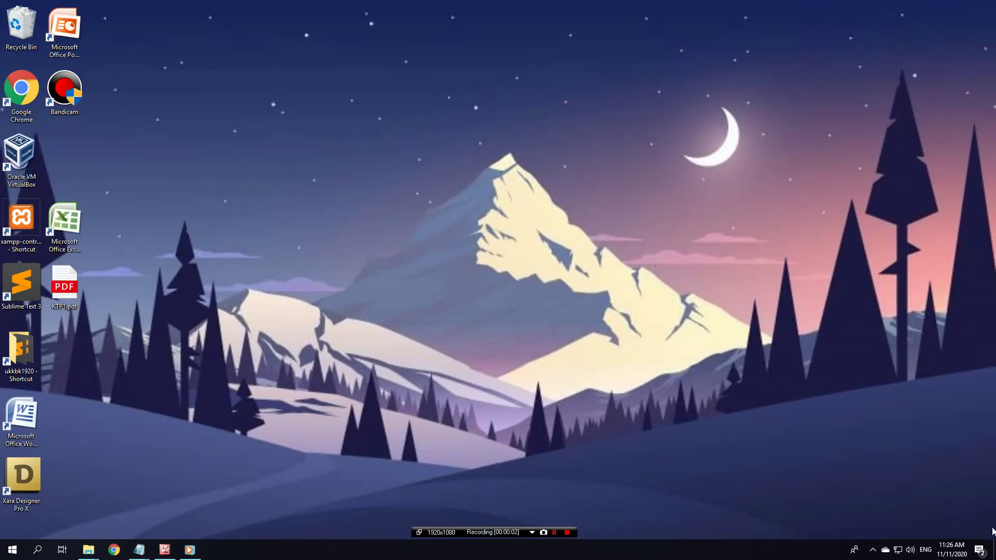
# - Open the screen recorder's window from the system tray, then hide it again
pyautogui.click(873, 550)
pyautogui.click(874, 530)
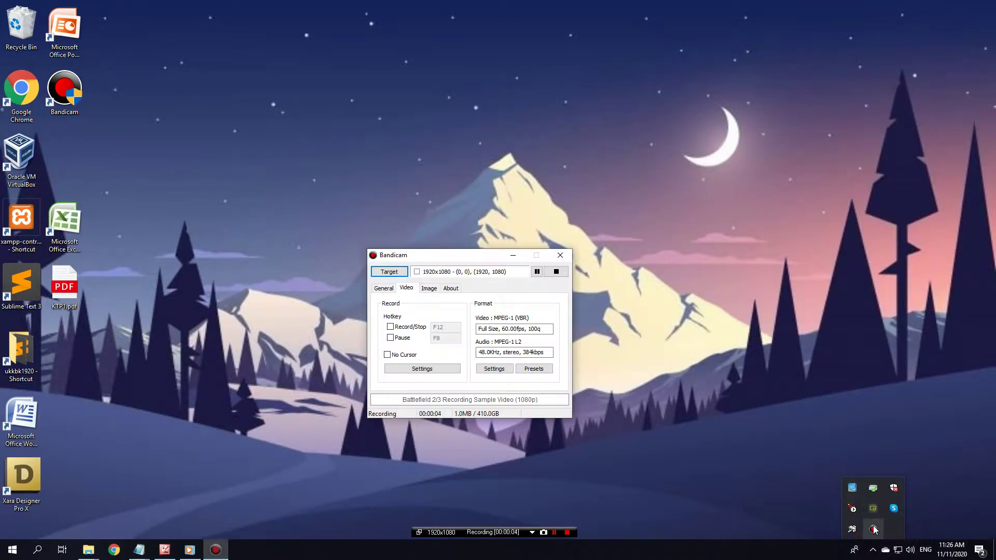
pyautogui.click(513, 255)
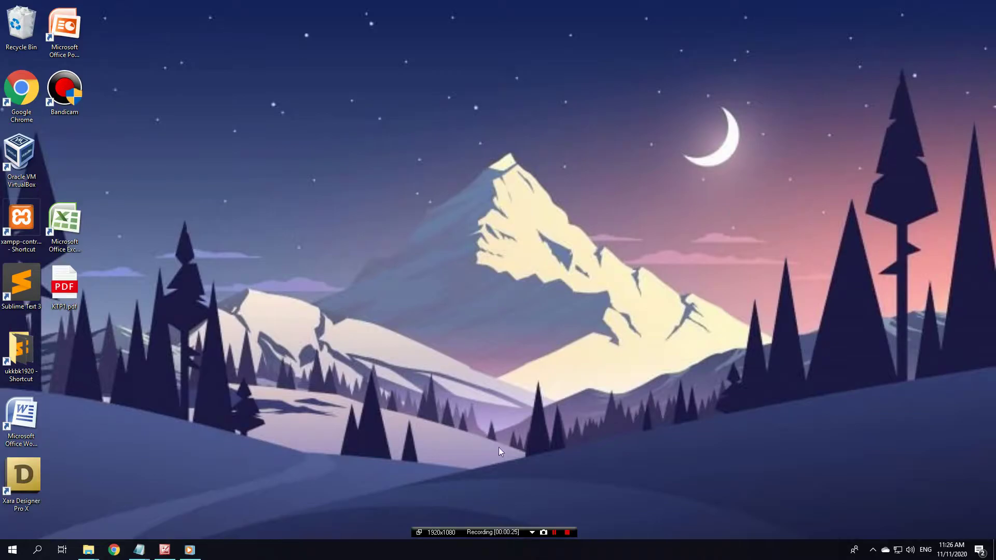
pyautogui.moveTo(89, 550)
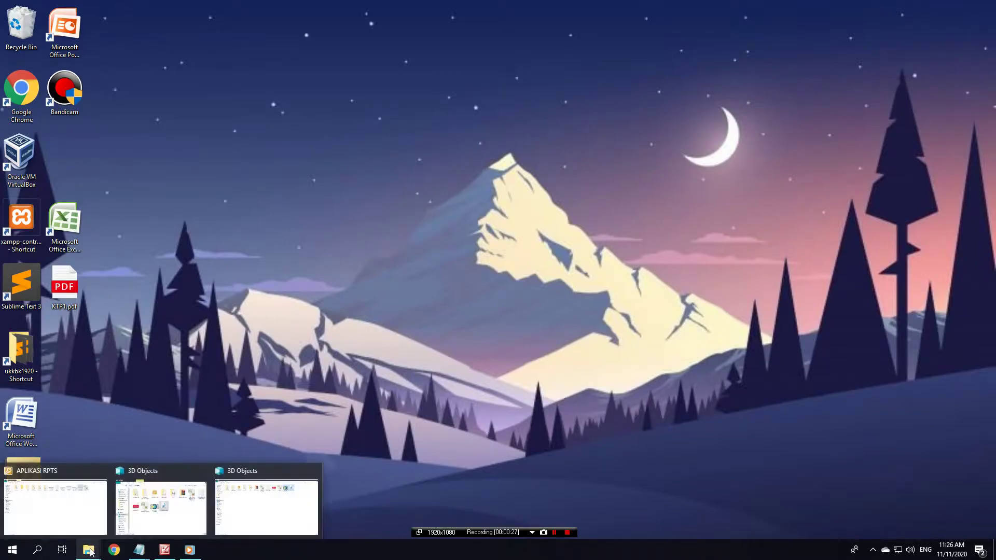
# - Open the PART folder in APLIKASI RPTS and bring the untitled Notepad note to the front
pyautogui.click(82, 516)
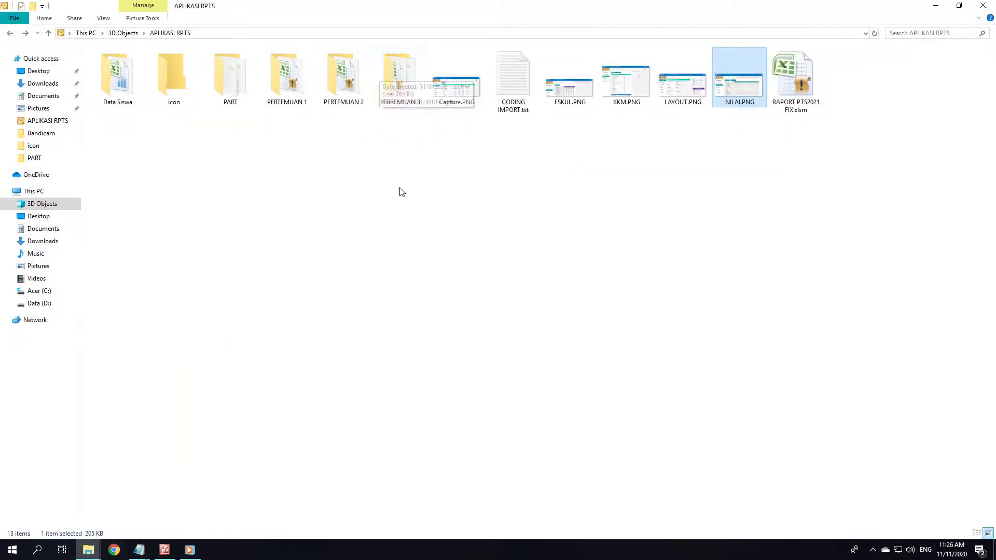
pyautogui.doubleClick(238, 81)
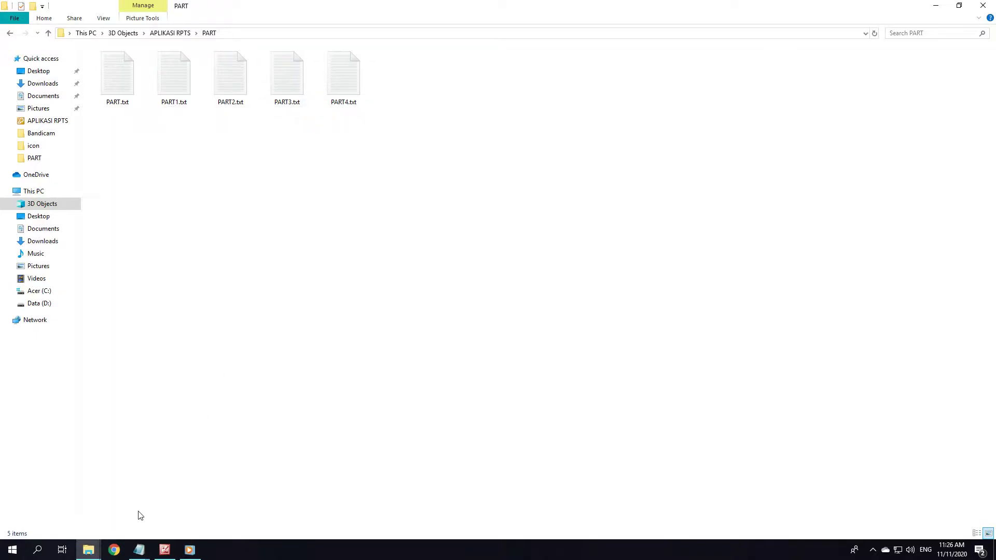
pyautogui.click(136, 551)
pyautogui.click(182, 511)
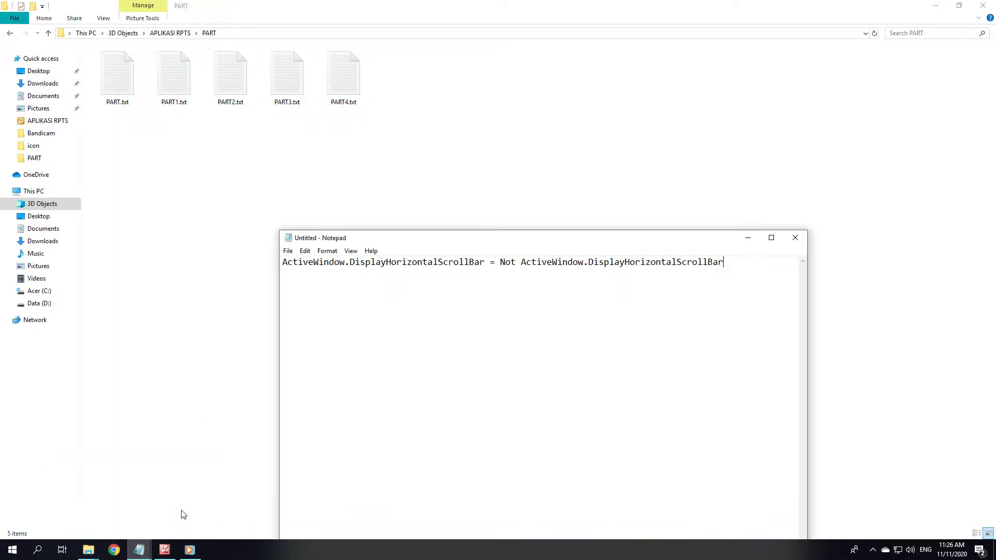
pyautogui.moveTo(139, 550)
pyautogui.click(97, 501)
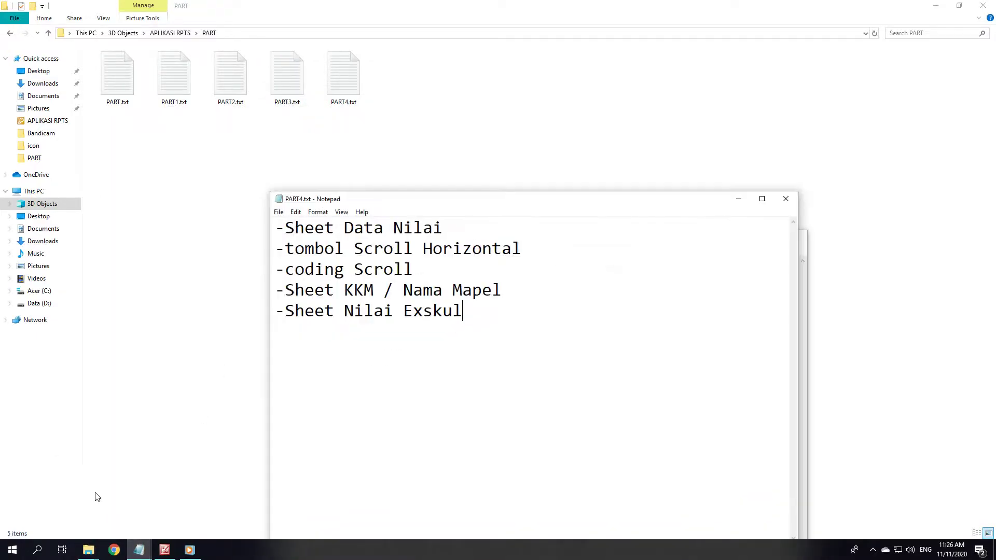
pyautogui.moveTo(427, 203)
pyautogui.mouseDown()
pyautogui.moveTo(449, 117)
pyautogui.moveTo(310, 147)
pyautogui.mouseUp()
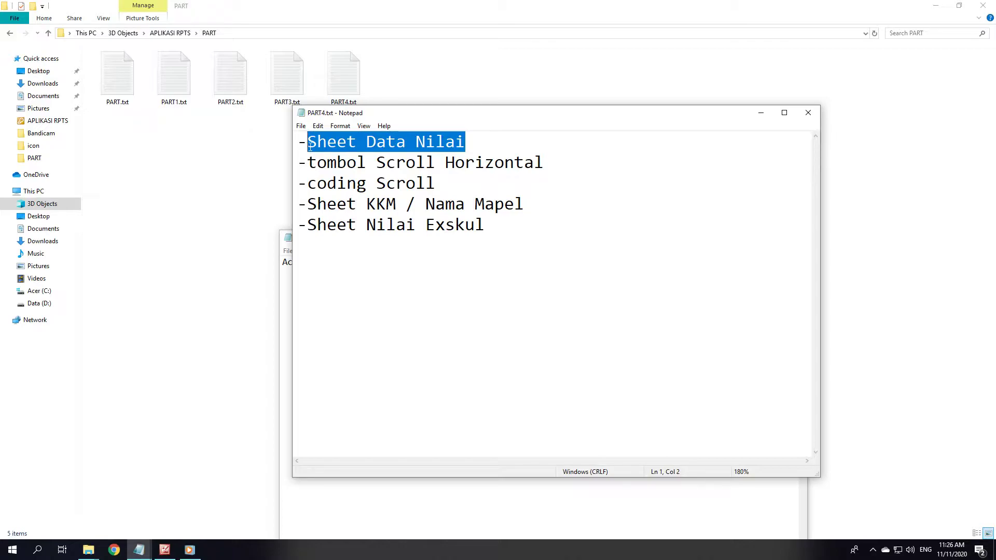
pyautogui.moveTo(543, 163); pyautogui.dragTo(317, 163)
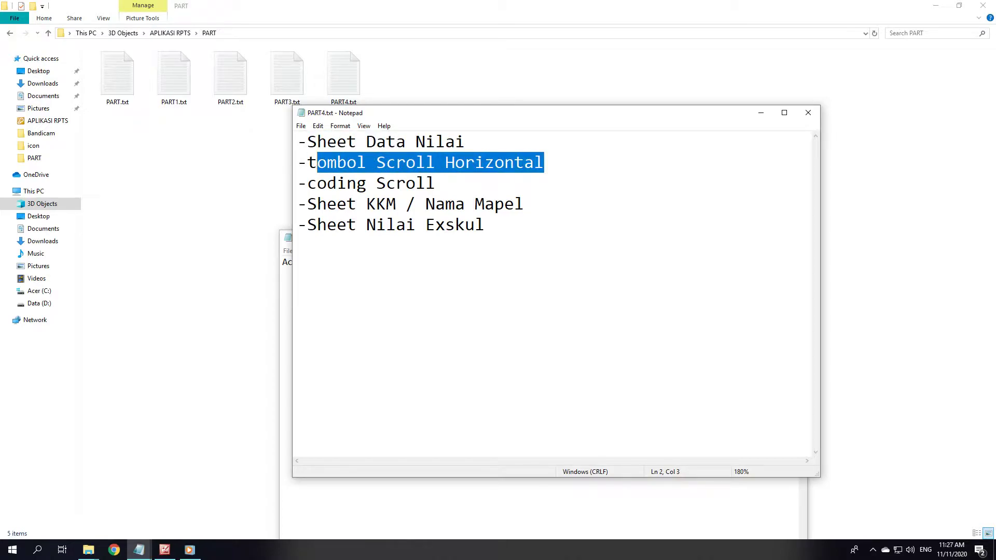
pyautogui.moveTo(436, 183); pyautogui.dragTo(349, 183)
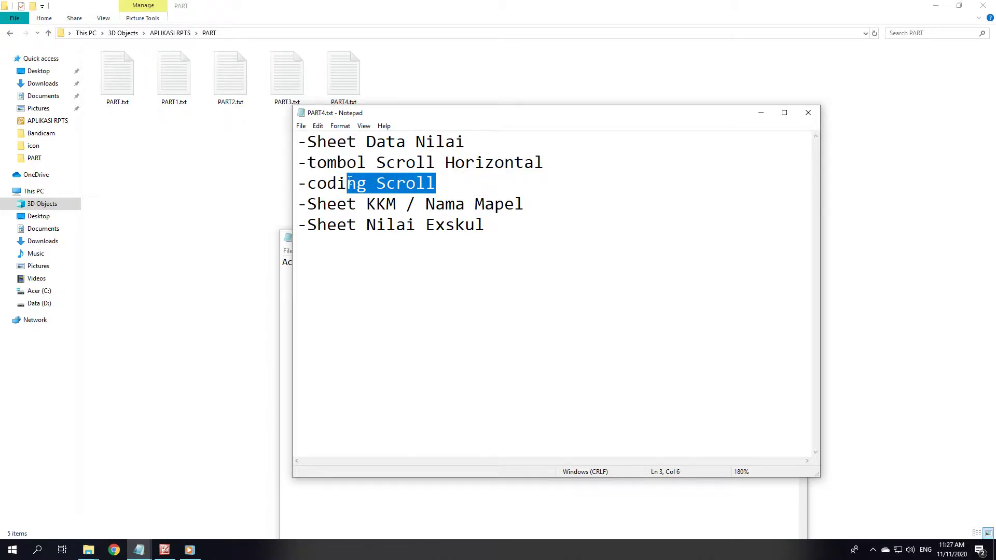
pyautogui.moveTo(308, 204); pyautogui.dragTo(387, 204)
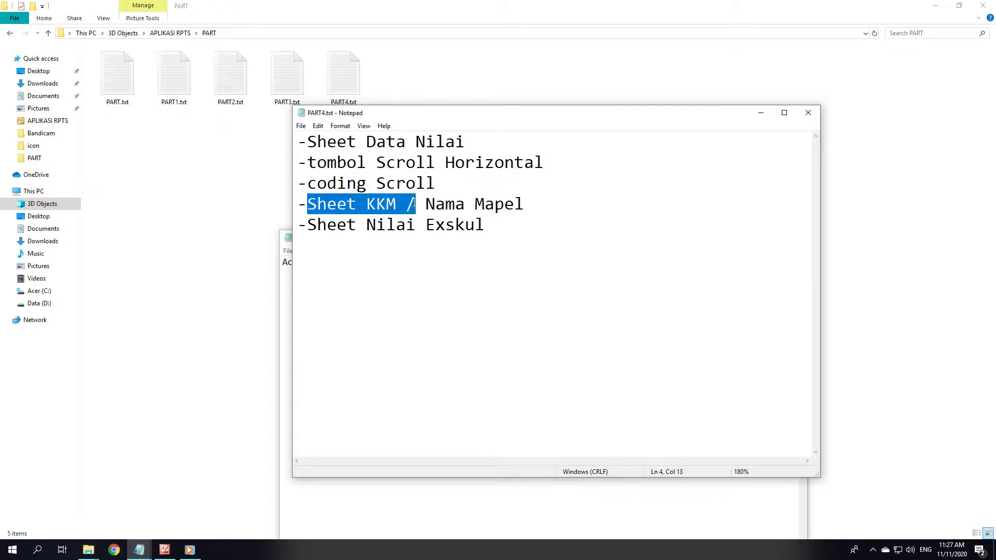
pyautogui.moveTo(386, 204)
pyautogui.mouseDown()
pyautogui.moveTo(524, 204)
pyautogui.moveTo(358, 226)
pyautogui.mouseUp()
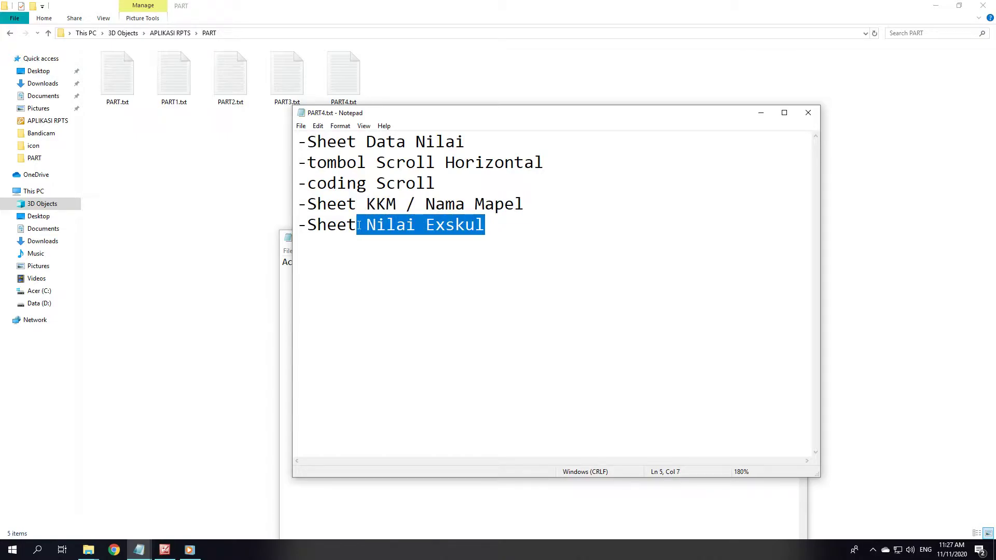
pyautogui.click(761, 113)
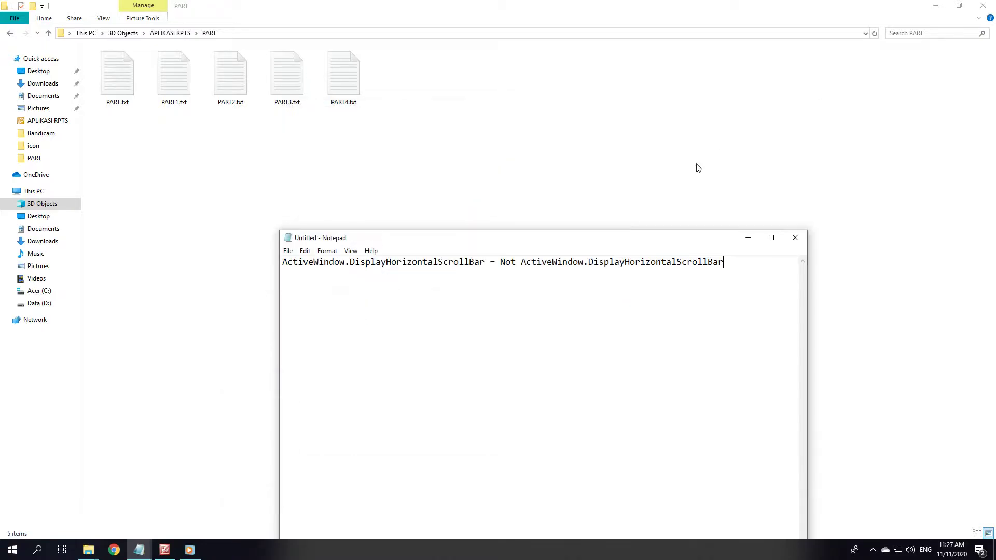
pyautogui.click(757, 241)
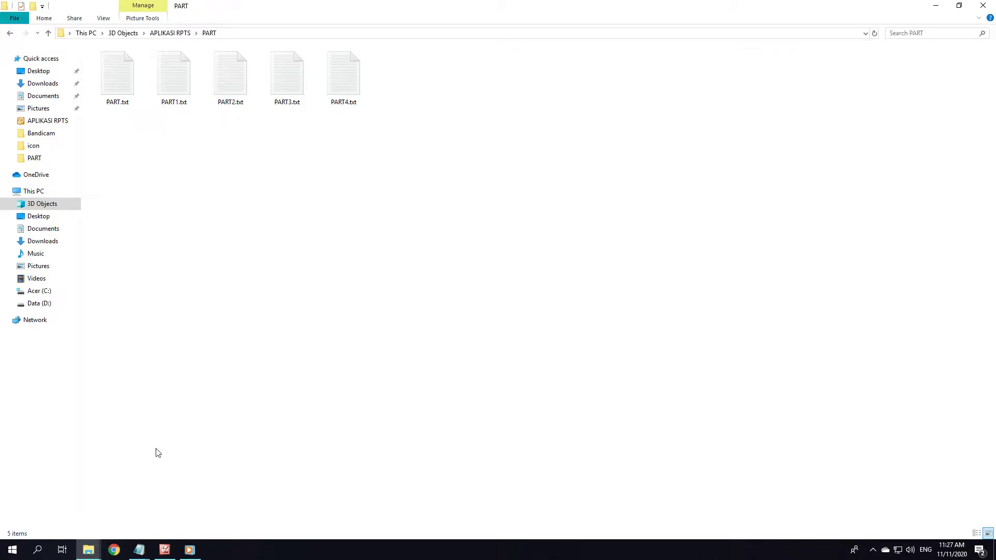
pyautogui.moveTo(88, 550)
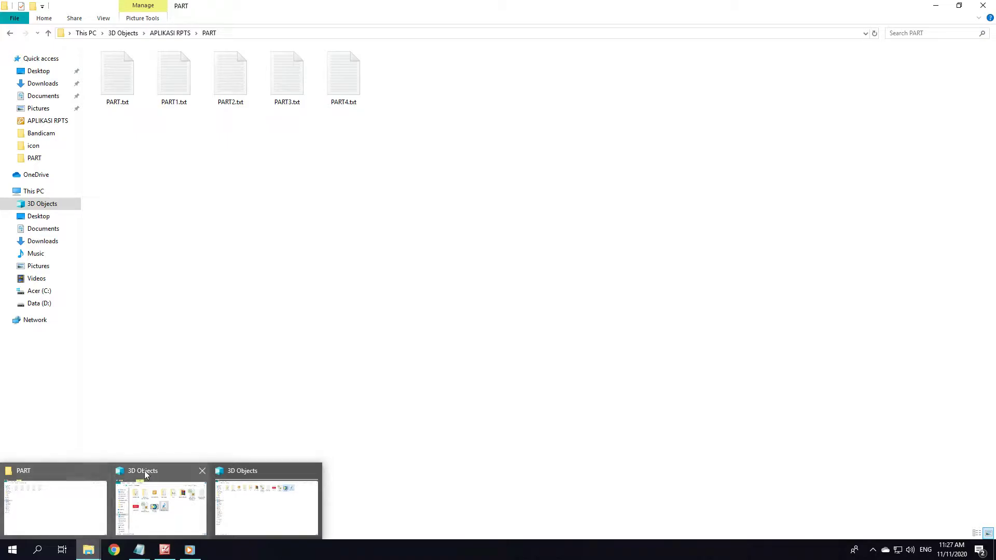
# - Switch to the 3D Objects folder and open OPENING FIX.mp4, bringing up the app choice
pyautogui.click(286, 496)
pyautogui.click(744, 206)
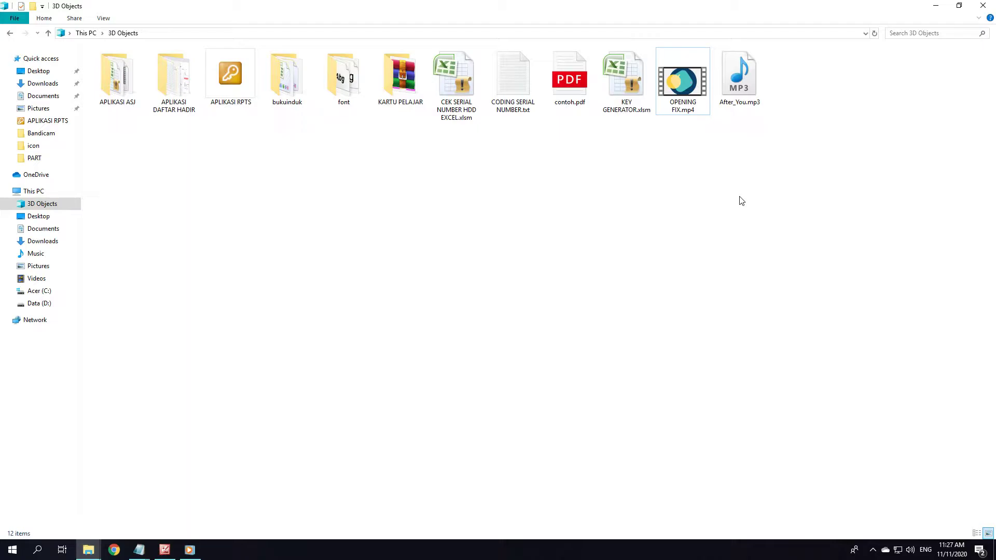
pyautogui.doubleClick(686, 84)
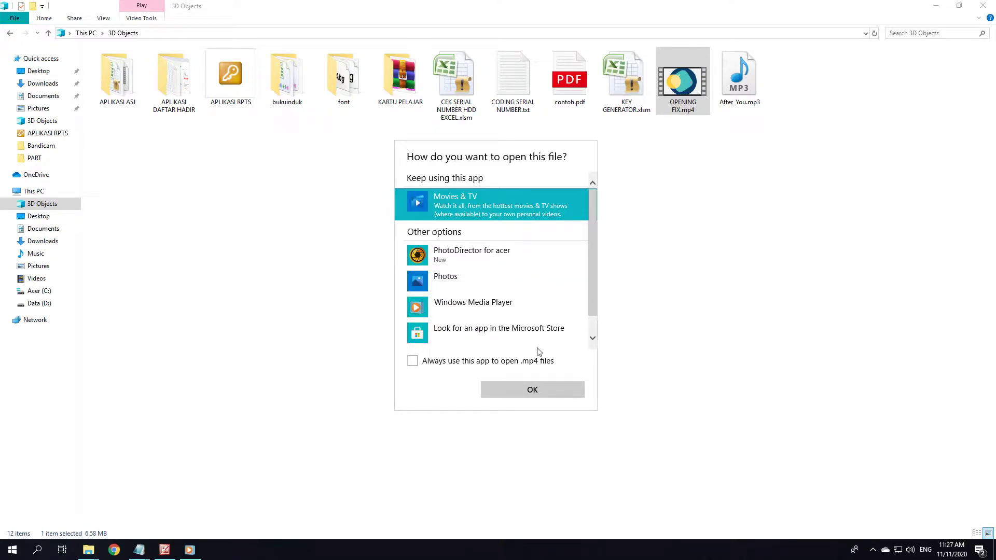
# - Play OPENING FIX.mp4 maximized in Windows Media Player, then close the player
pyautogui.scroll(-1, 519, 332)
pyautogui.click(473, 283)
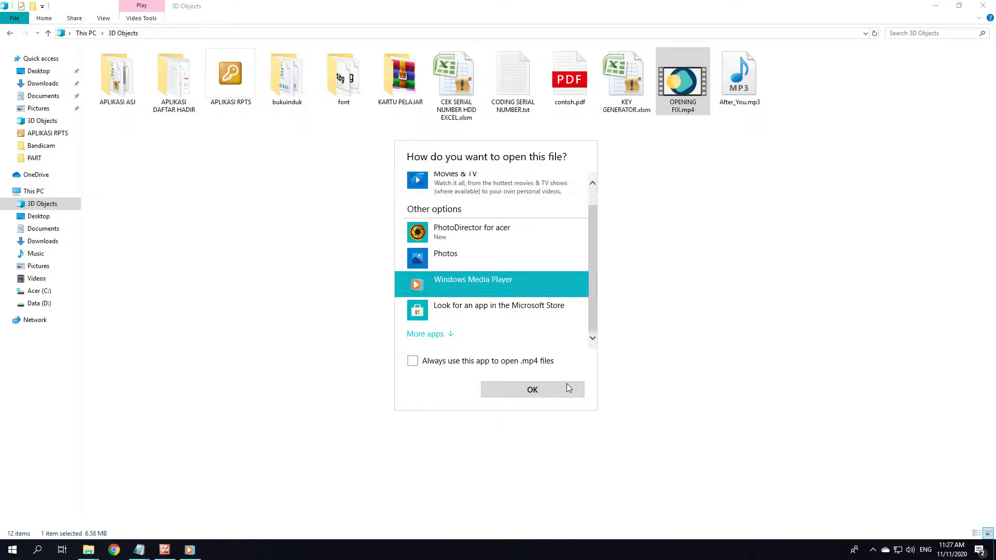
pyautogui.click(567, 387)
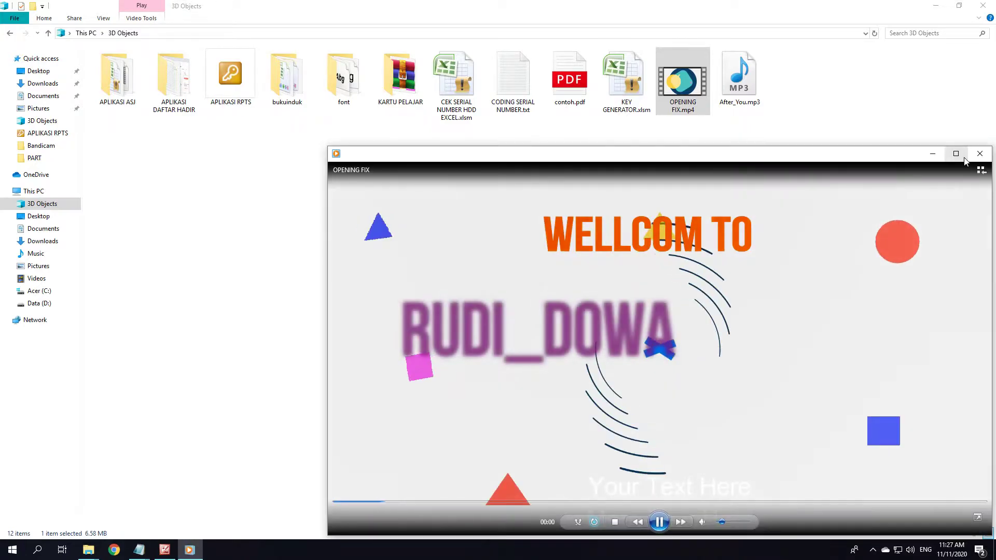
pyautogui.click(954, 151)
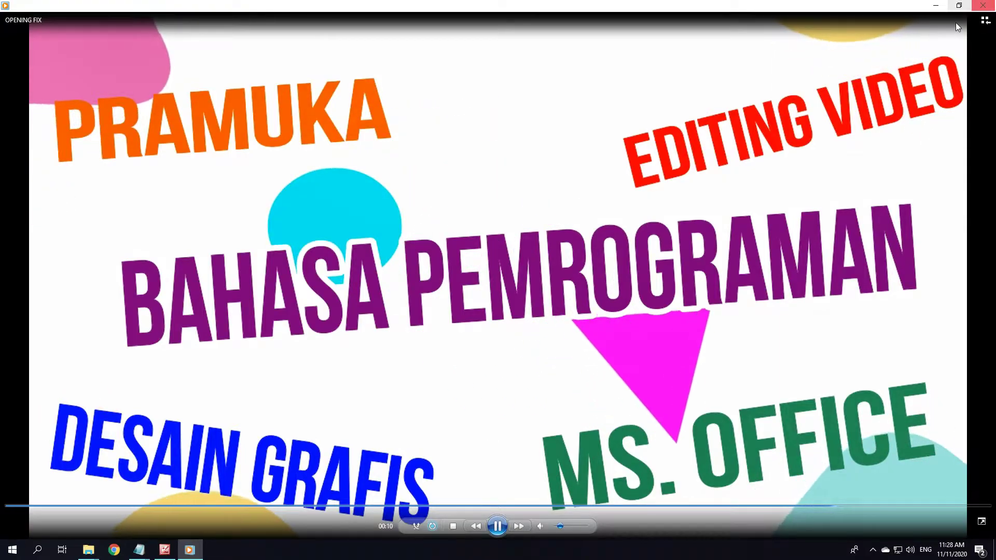
pyautogui.click(980, 6)
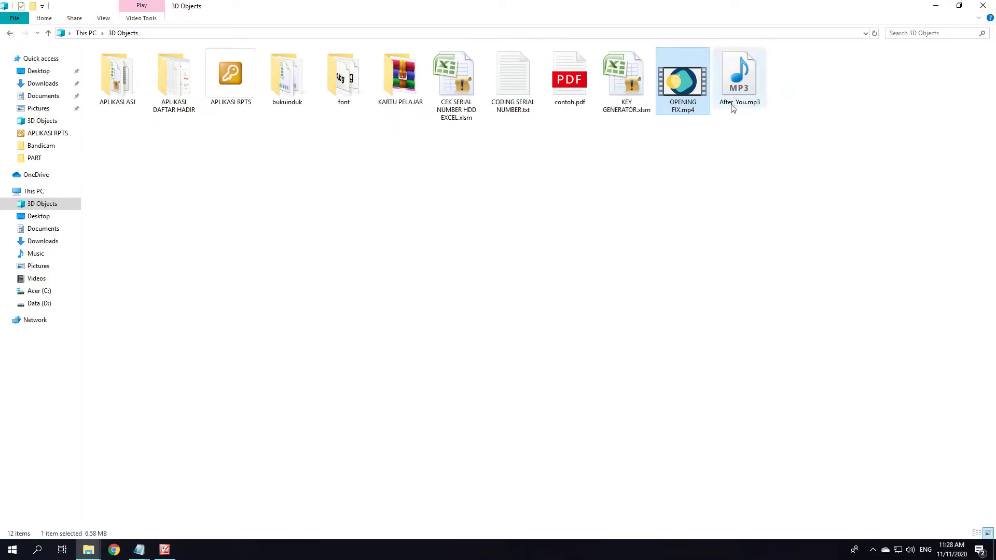
# - Start After_You.mp3 playing minimized and bring the PART4.txt notes back to the front
pyautogui.doubleClick(730, 99)
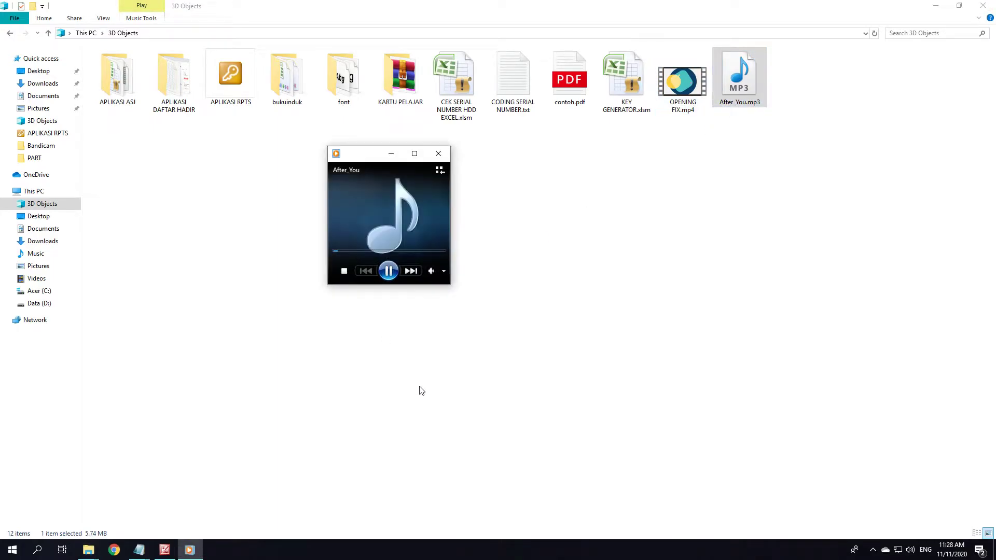
pyautogui.click(391, 153)
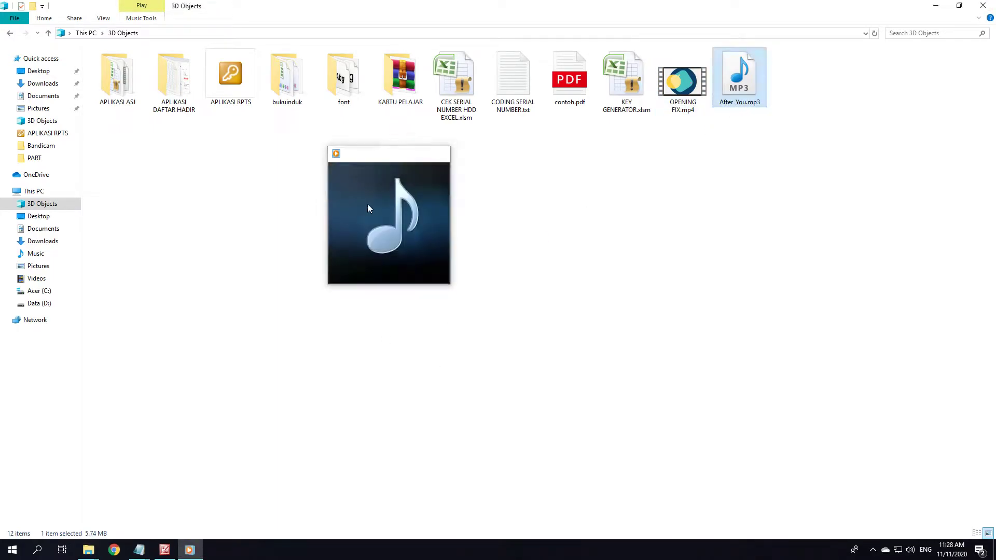
pyautogui.moveTo(139, 550)
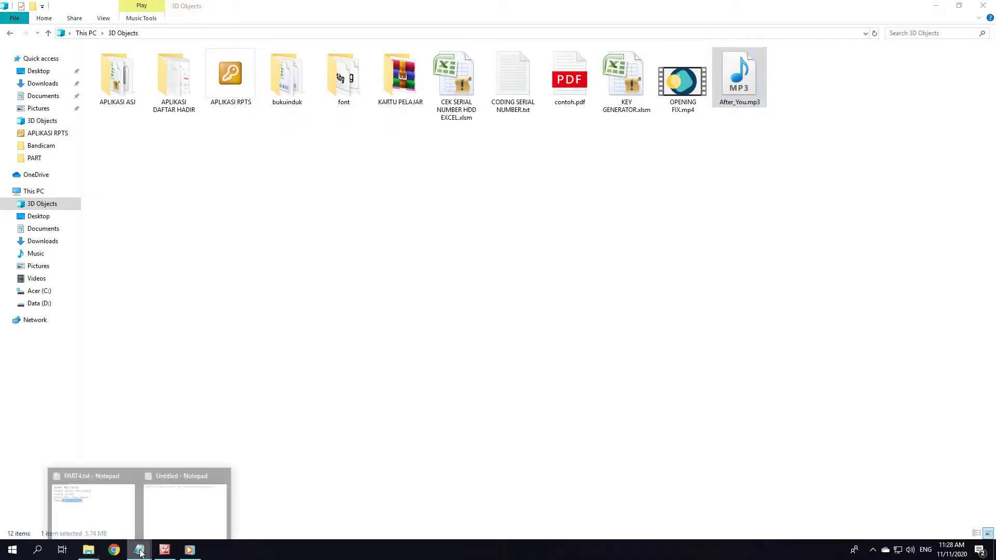
pyautogui.click(98, 511)
# - Duplicate the PERTEMUAN 3 folder in APLIKASI RPTS and rename the copy PERTEMUAN 4
pyautogui.moveTo(465, 142); pyautogui.dragTo(309, 143)
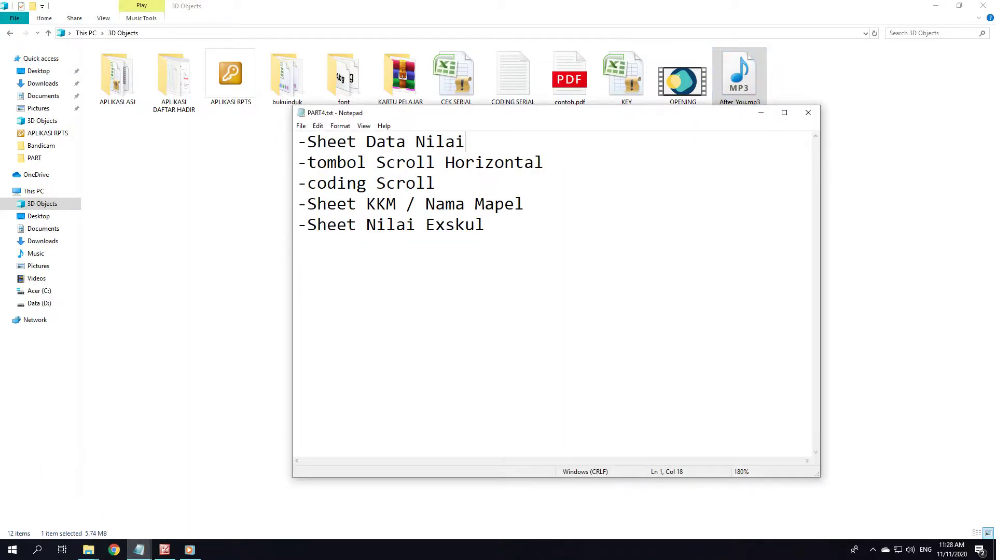
pyautogui.click(264, 173)
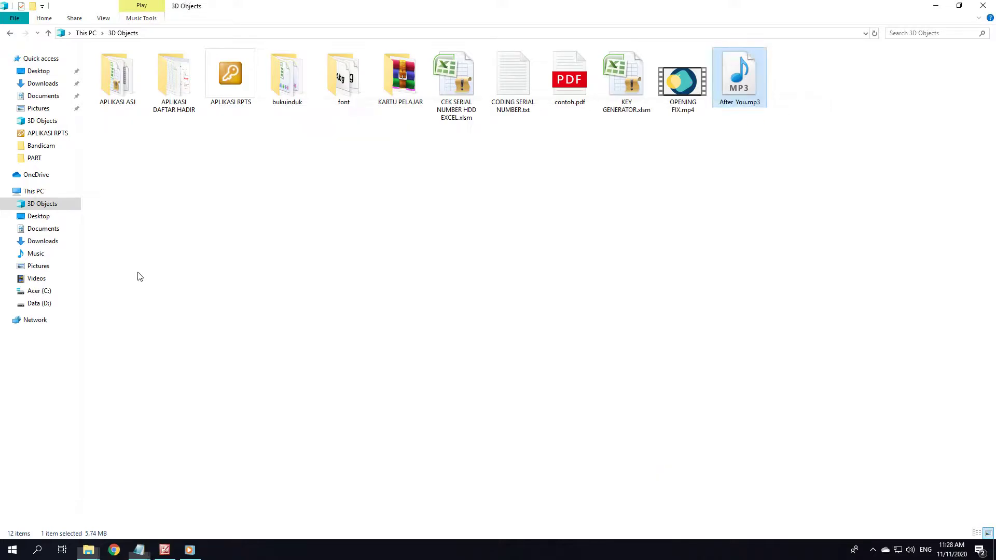
pyautogui.doubleClick(243, 73)
pyautogui.click(409, 77)
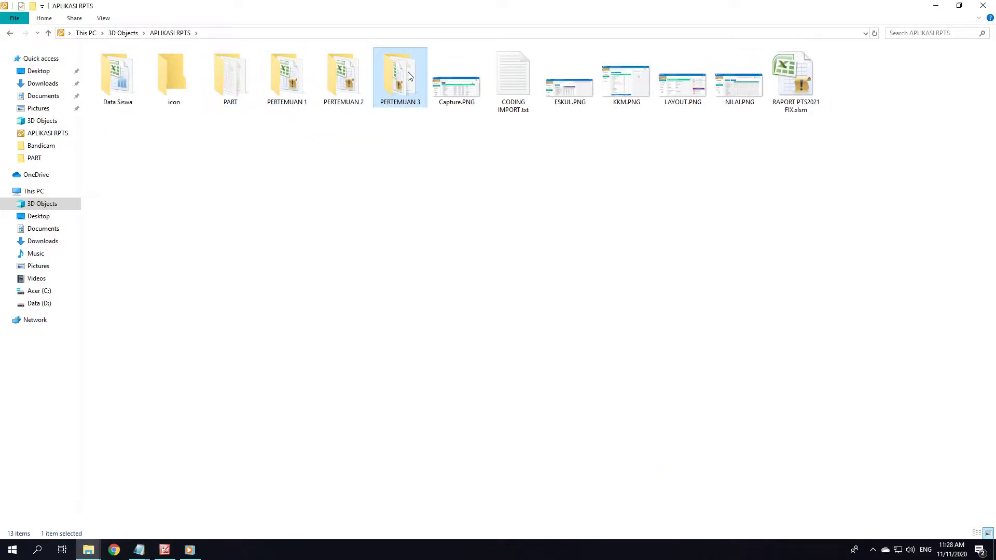
pyautogui.hotkey('ctrl', 'v')
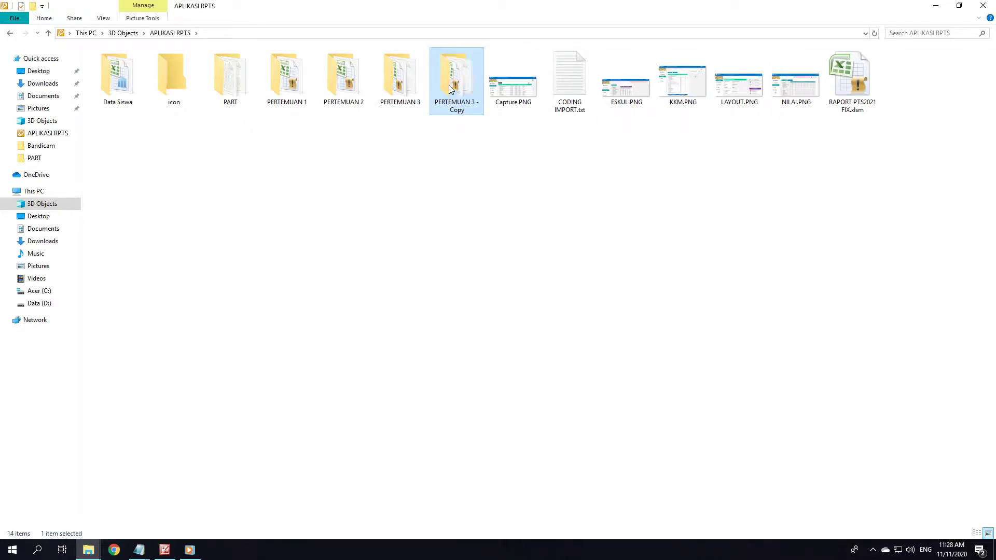
pyautogui.press('F2')
pyautogui.write('PERTEMUAN 4')
pyautogui.press('Return')
# - In PERTEMUAN 4, permanently delete the 61223420 file and open INDEX.xlsm
pyautogui.doubleClick(443, 86)
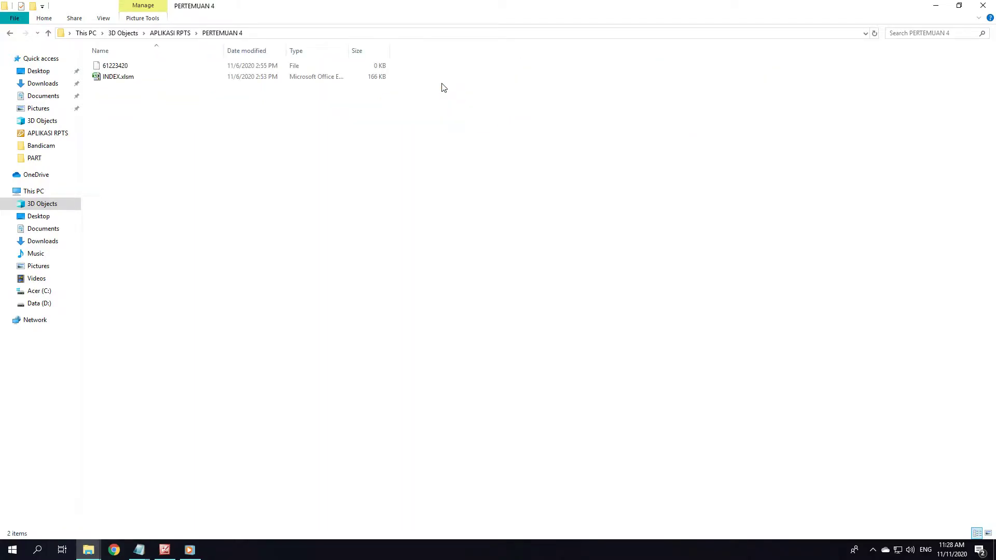
pyautogui.click(316, 61)
pyautogui.hotkey('shift', 'Delete')
pyautogui.press('Return')
pyautogui.doubleClick(307, 61)
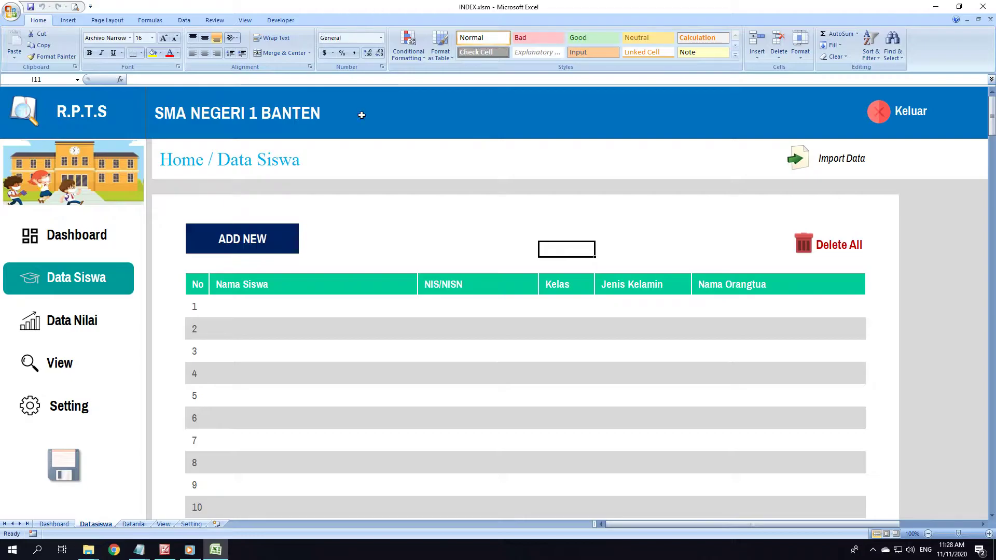
# - Try the import data feature, dismiss its dialog, and switch to the Data Nilai page
pyautogui.scroll(-1, 451, 333)
pyautogui.scroll(1, 453, 333)
pyautogui.click(799, 158)
pyautogui.click(462, 275)
pyautogui.click(63, 326)
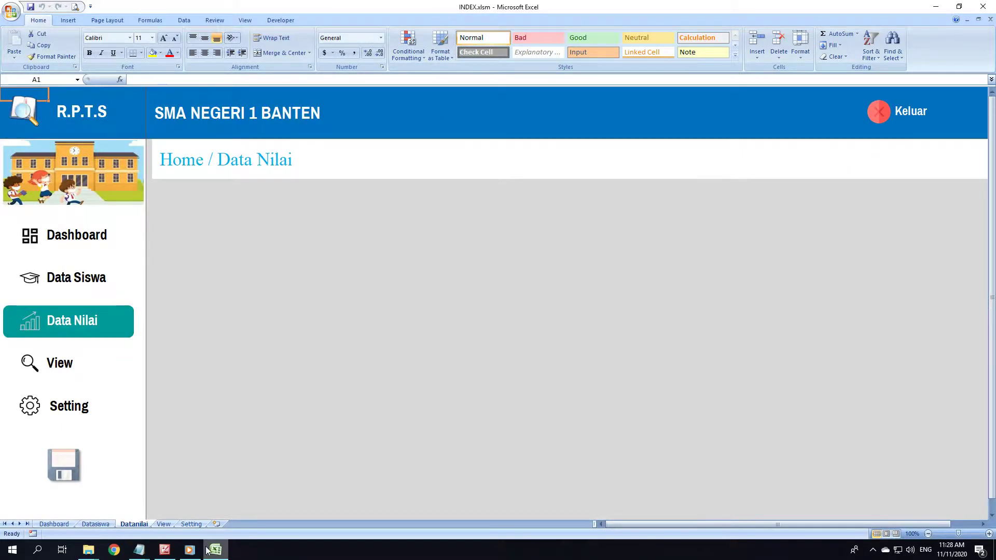
# - Check the NILAI.PNG reference table in Picture Manager, then return to the workbook
pyautogui.click(160, 556)
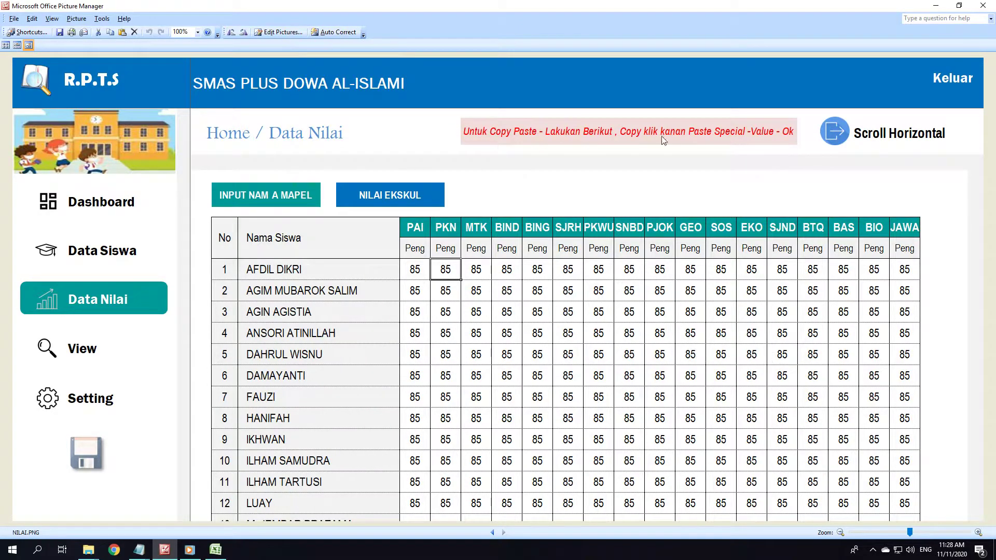
pyautogui.click(936, 9)
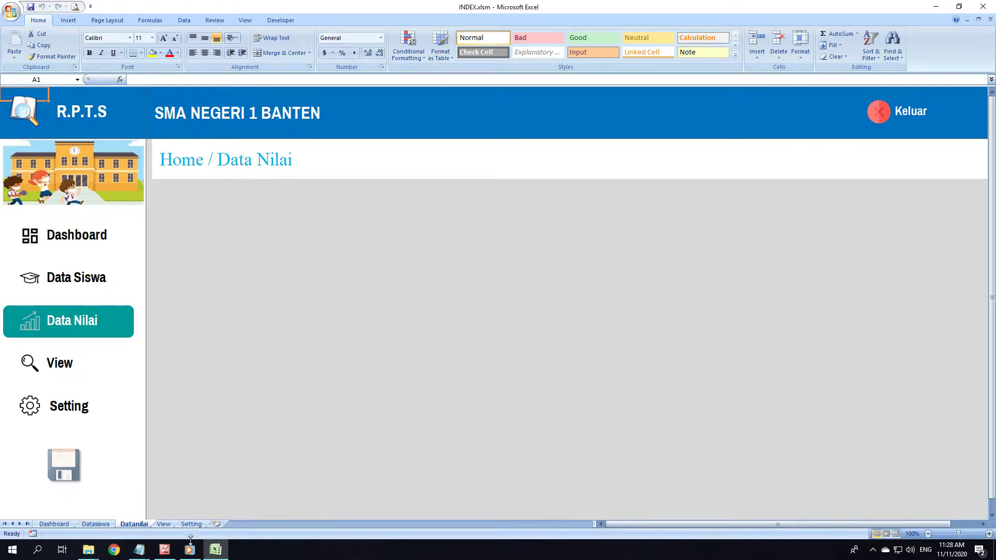
pyautogui.click(138, 554)
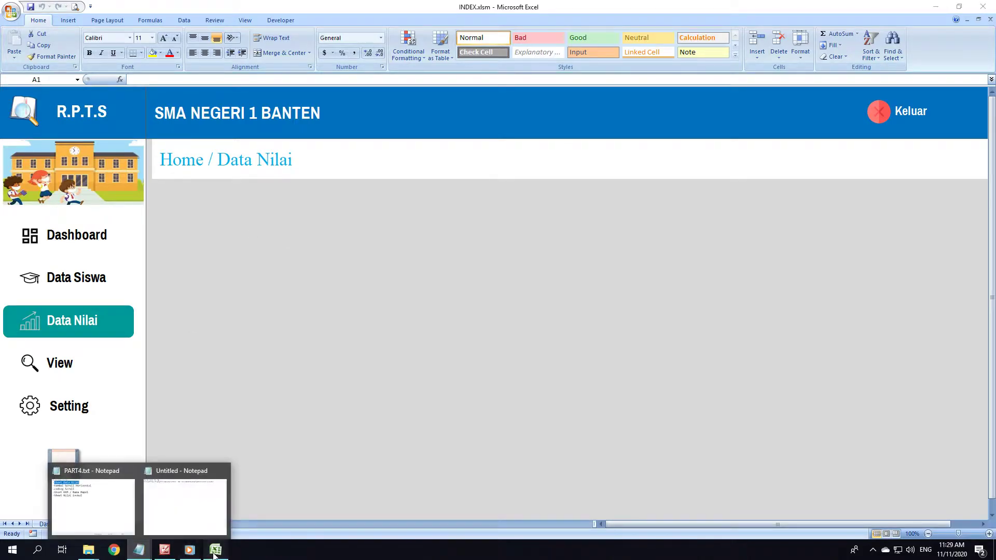
pyautogui.click(160, 554)
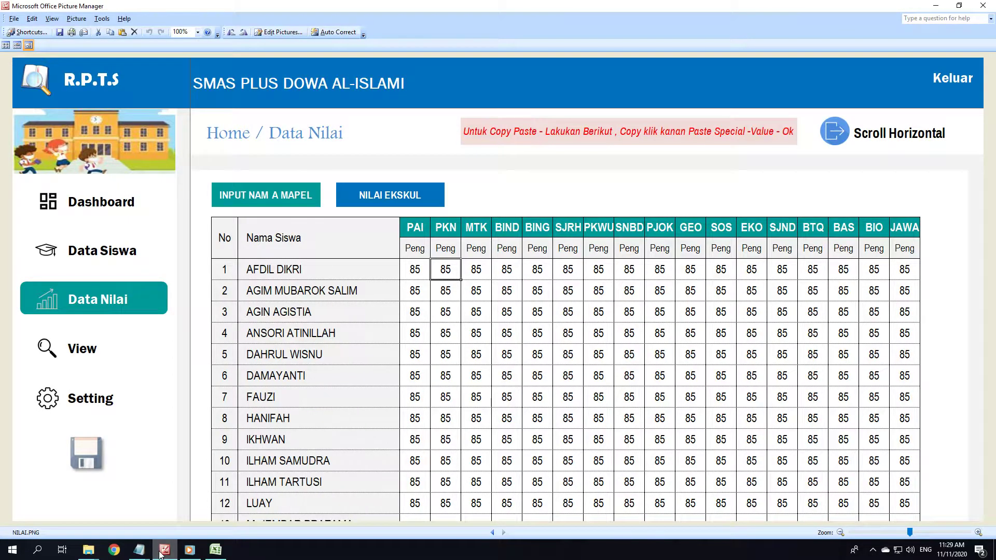
pyautogui.click(160, 554)
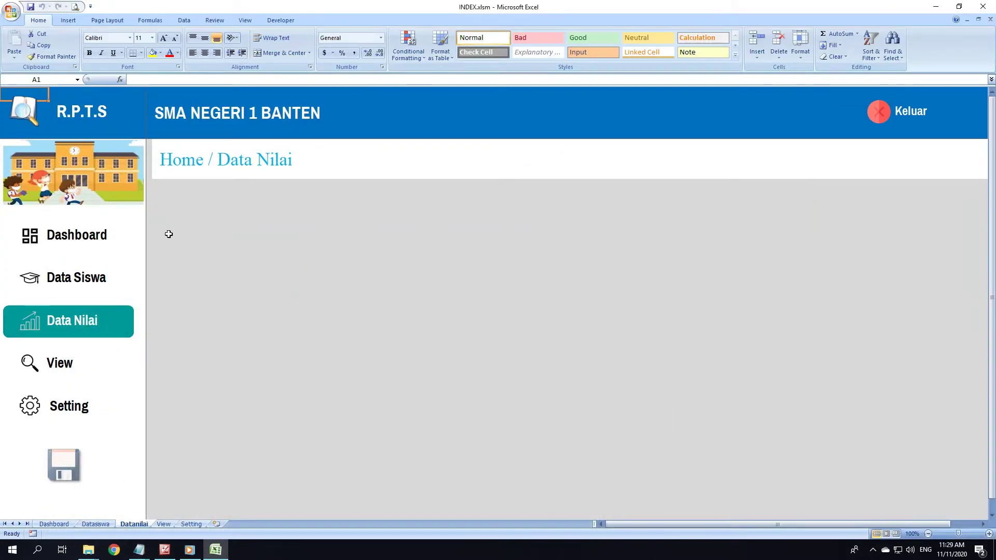
# - Enter the headers No in F12 and Nama Siswa in G12
pyautogui.moveTo(161, 199); pyautogui.dragTo(773, 492)
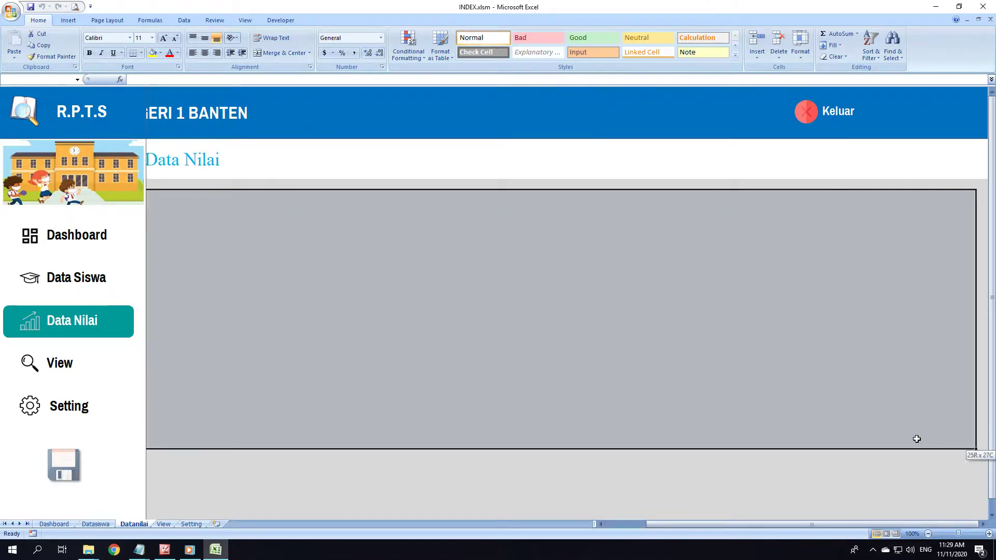
pyautogui.moveTo(711, 524); pyautogui.dragTo(670, 524)
pyautogui.click(173, 247)
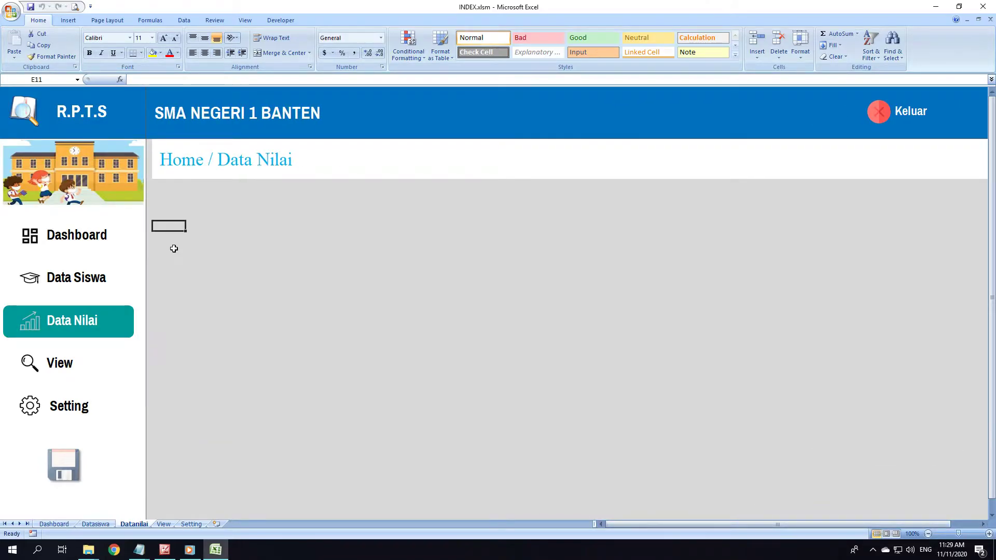
pyautogui.click(177, 237)
pyautogui.write('No')
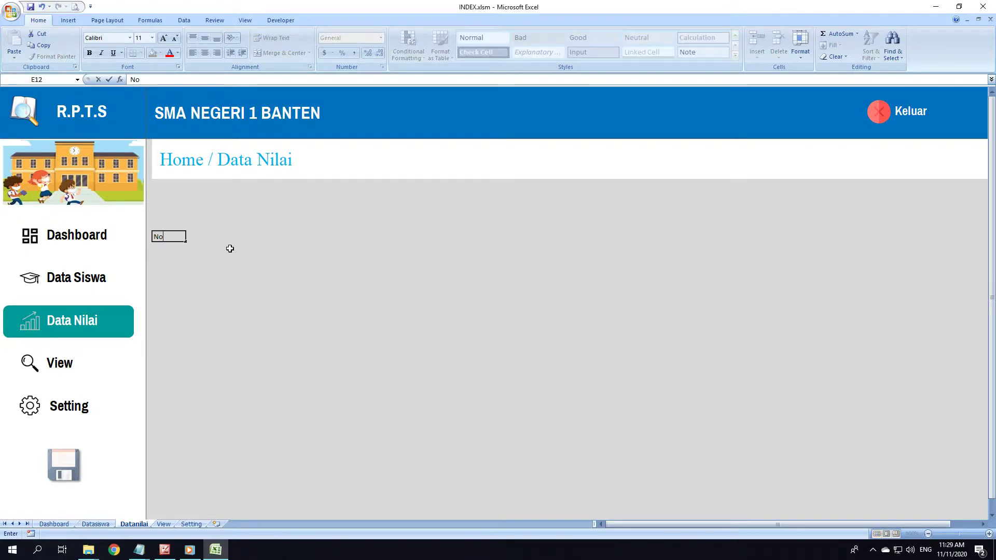
pyautogui.hotkey('ctrl', 'Return')
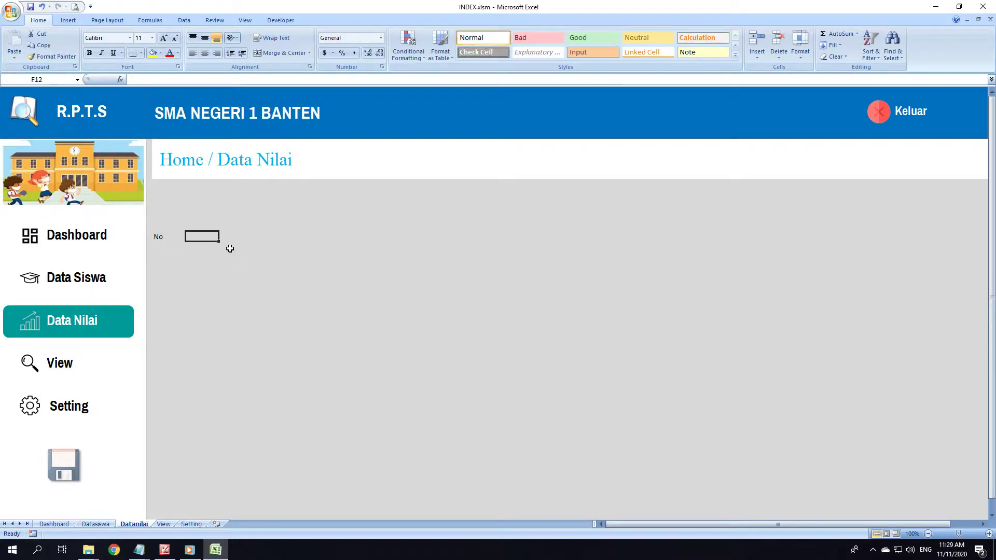
pyautogui.press('BackSpace')
pyautogui.press('Tab')
pyautogui.write('No')
pyautogui.press('Tab')
pyautogui.write('Nam')
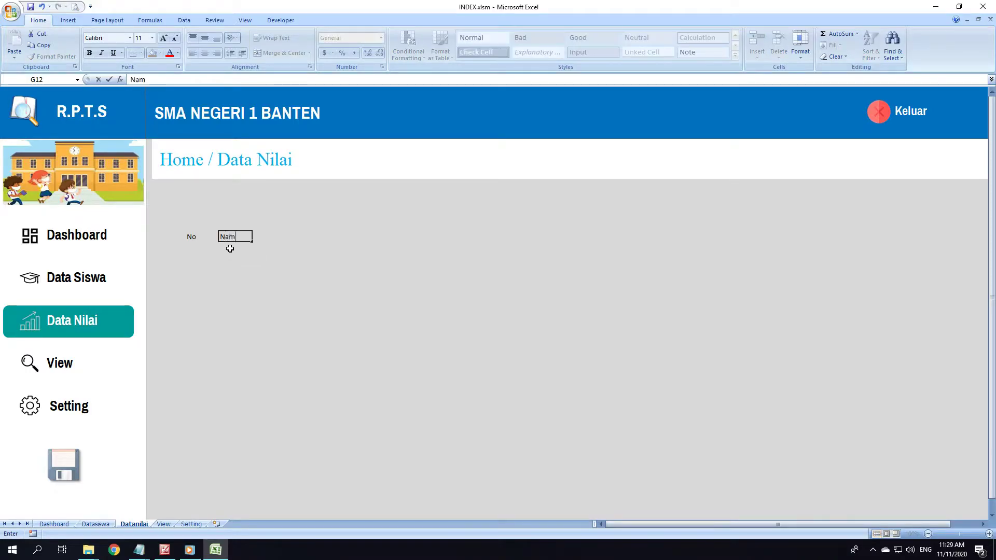
pyautogui.write('a Siswa')
pyautogui.press('Return')
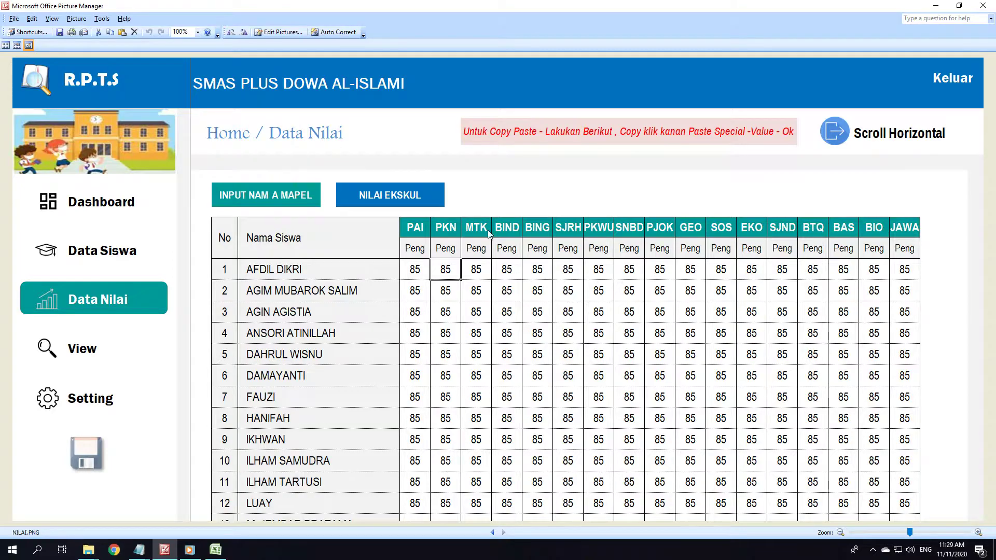
# - Put 1 in H12 and fill the series 1–17 across row 12 to X12
pyautogui.click(216, 550)
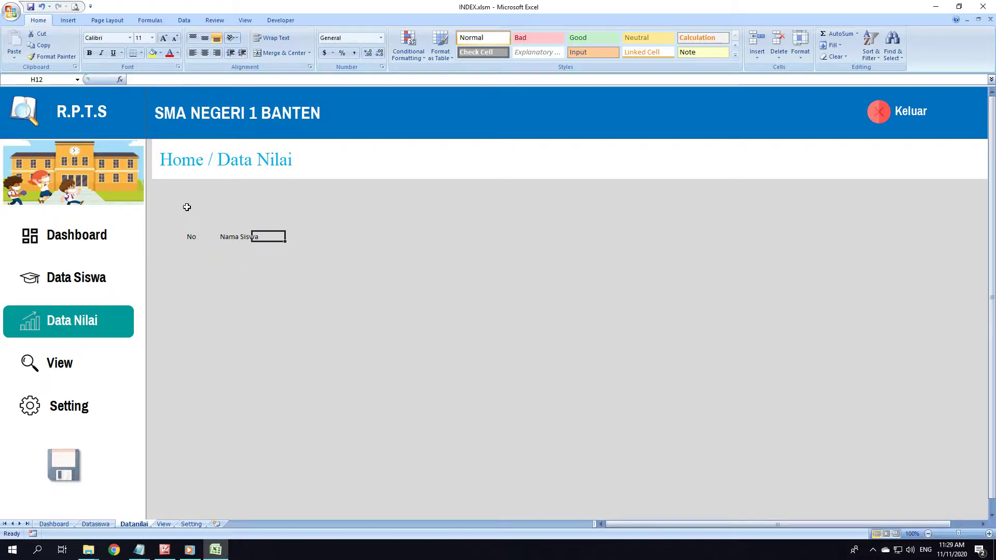
pyautogui.write('1')
pyautogui.click(305, 326)
pyautogui.click(264, 236)
pyautogui.moveTo(285, 241); pyautogui.dragTo(818, 247)
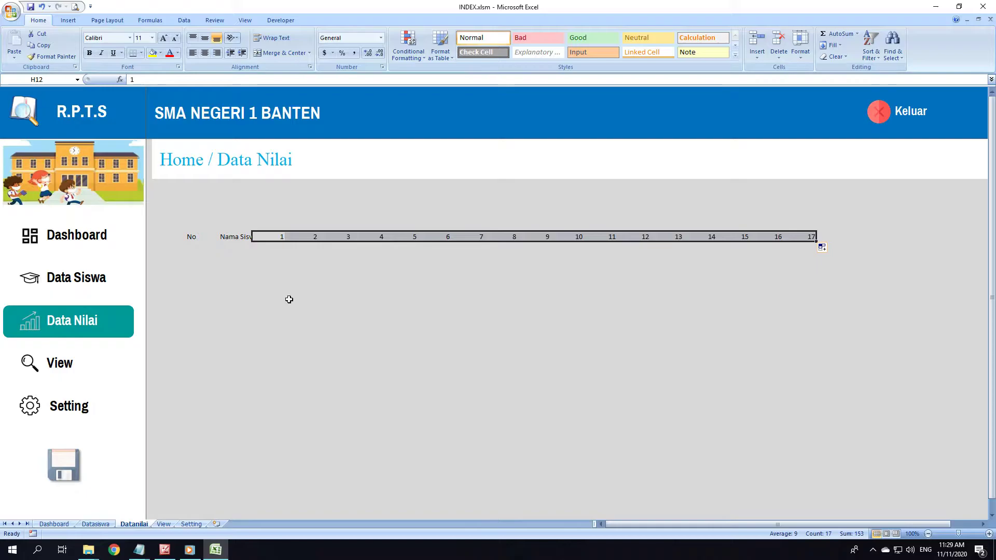
pyautogui.click(165, 551)
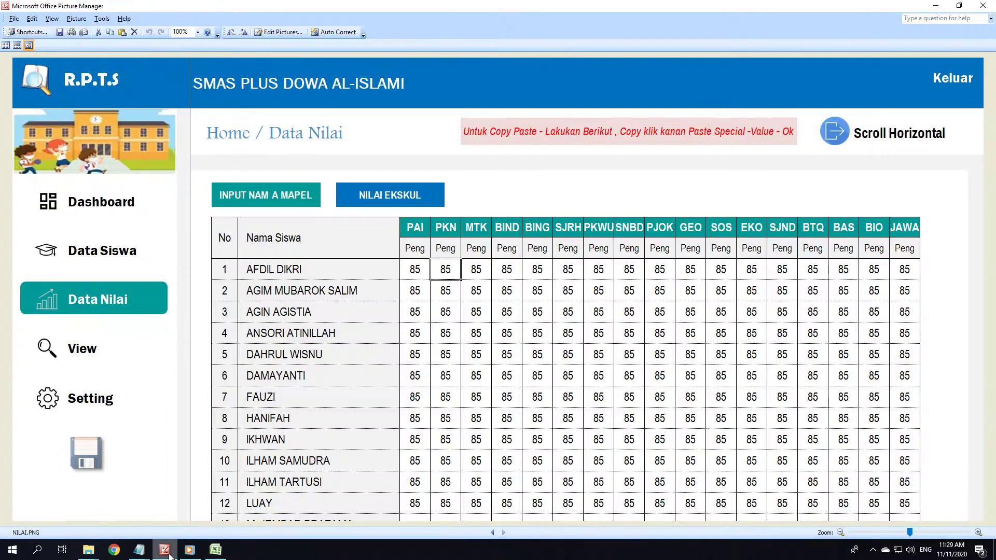
# - Enter Peng in H13 and fill it across row 13 through column X
pyautogui.click(167, 552)
pyautogui.click(265, 250)
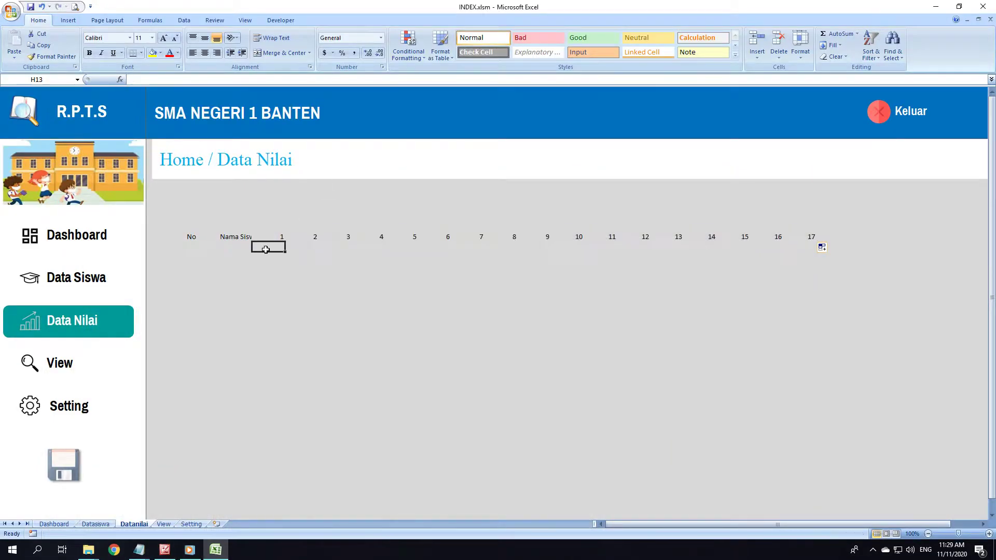
pyautogui.write('Peng')
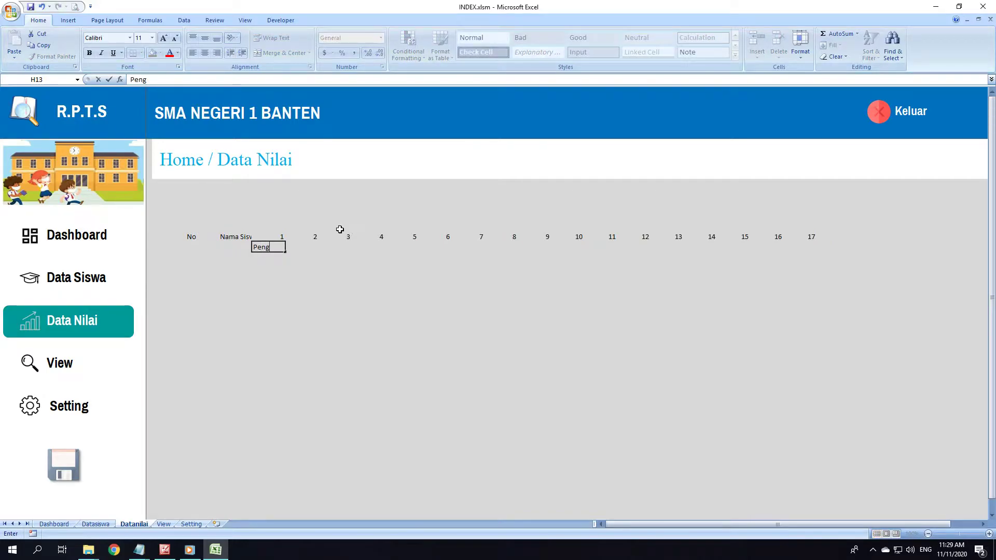
pyautogui.press('Tab')
pyautogui.click(264, 247)
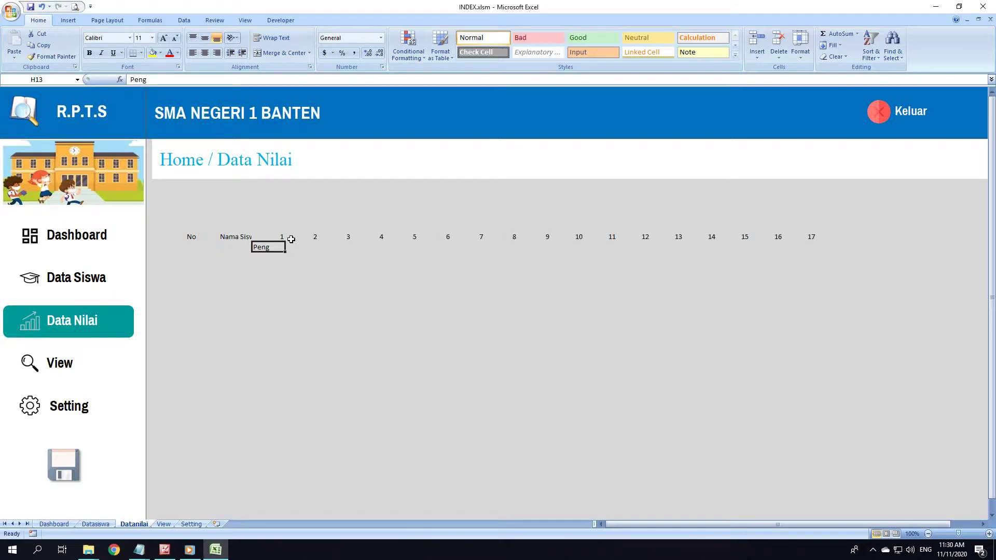
pyautogui.moveTo(285, 253)
pyautogui.mouseDown()
pyautogui.moveTo(811, 272)
pyautogui.moveTo(841, 262)
pyautogui.mouseUp()
pyautogui.click(501, 330)
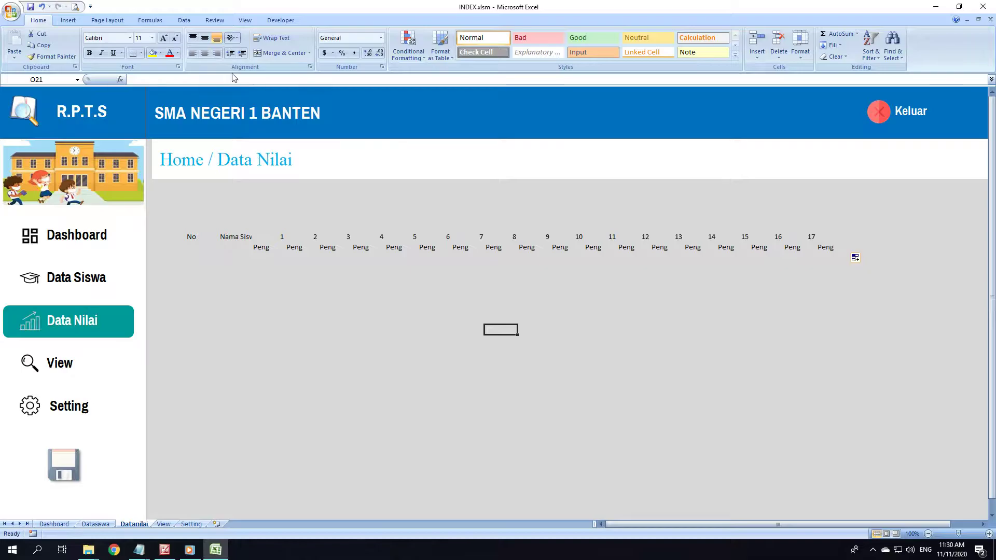
pyautogui.click(245, 20)
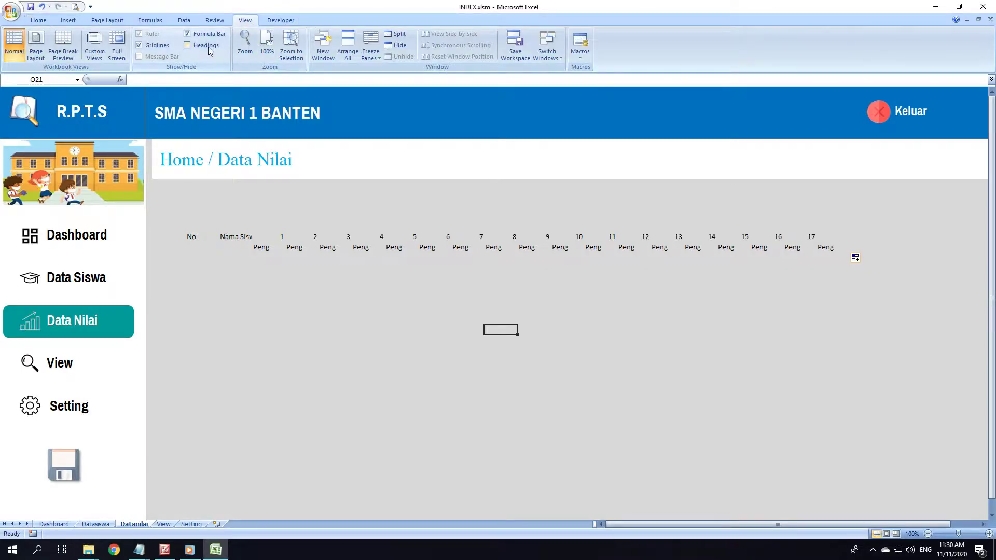
# - Show row and column headings and widen column G to fit Nama Siswa
pyautogui.click(207, 46)
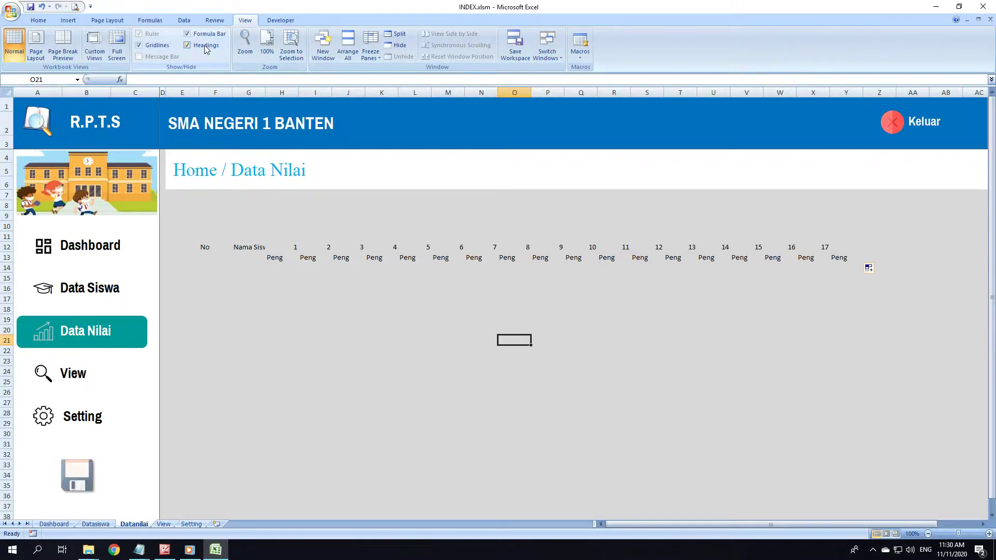
pyautogui.click(249, 92)
pyautogui.moveTo(265, 93); pyautogui.dragTo(285, 92)
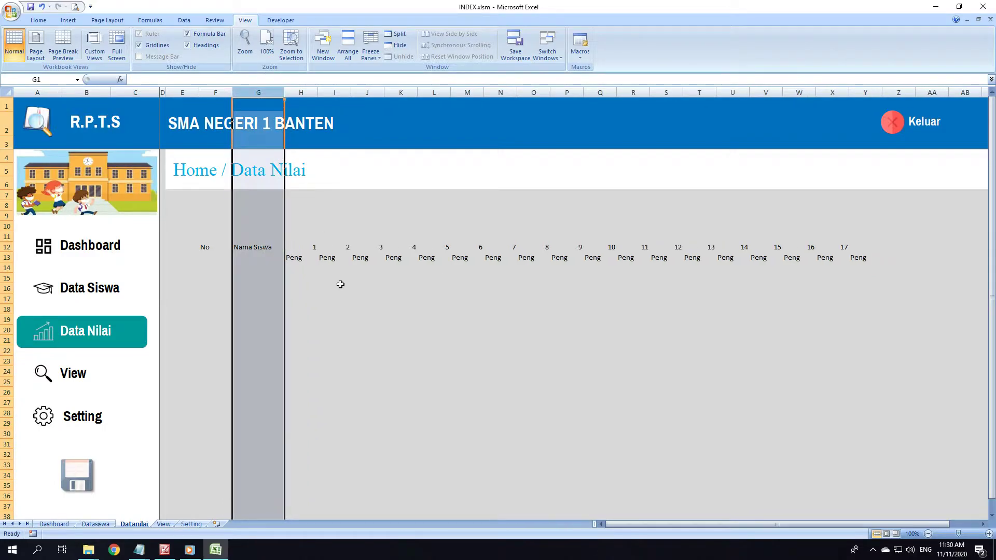
pyautogui.moveTo(301, 264); pyautogui.dragTo(315, 258)
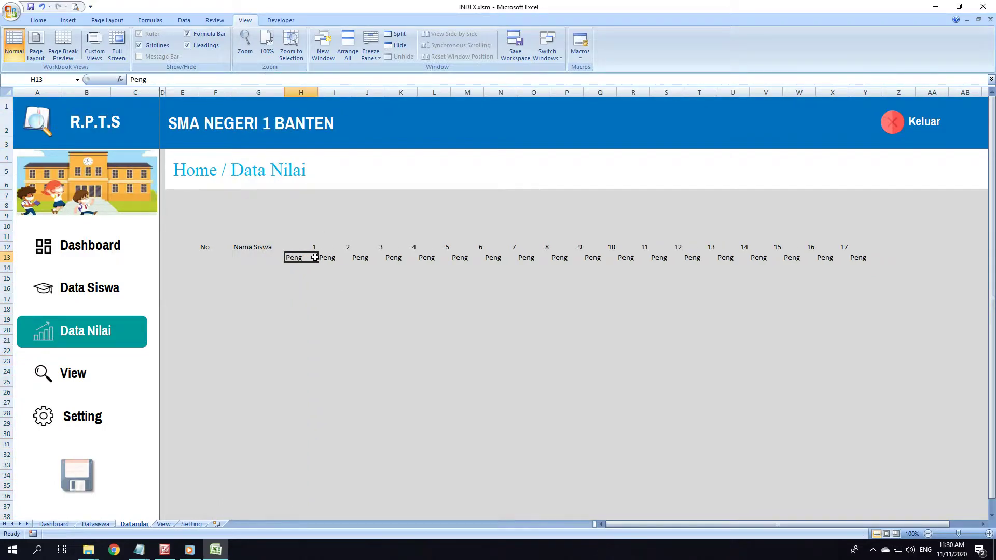
pyautogui.click(332, 253)
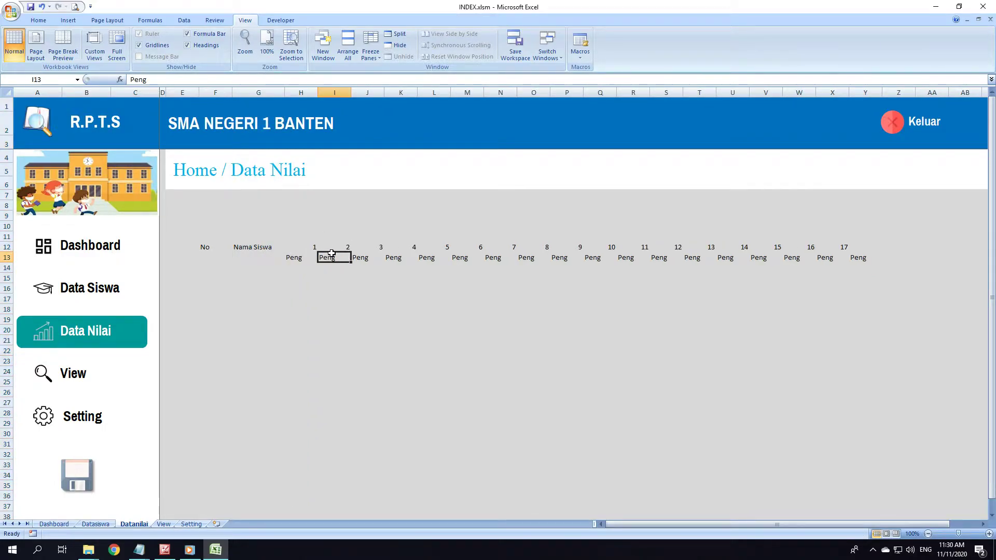
pyautogui.click(357, 349)
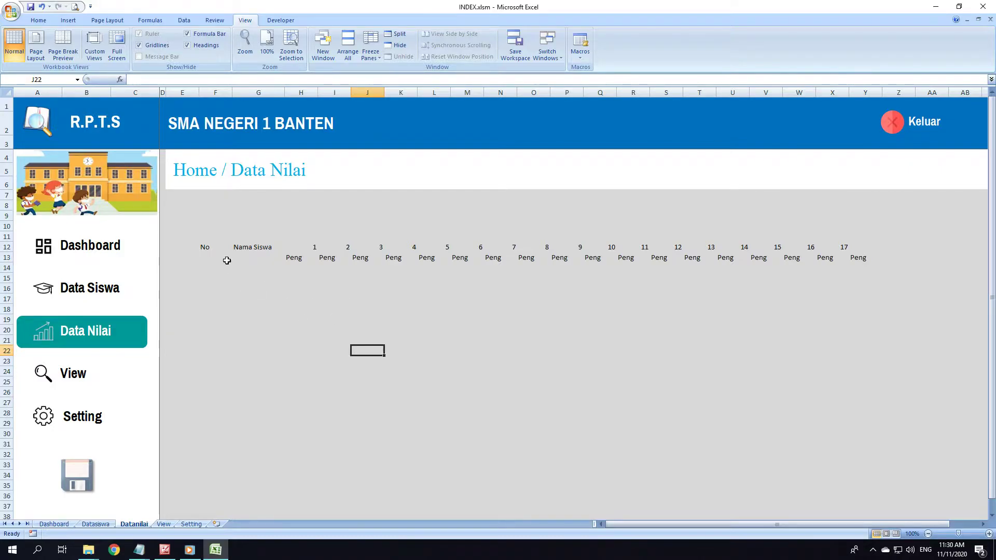
# - Select the No heading cells F12:F13 for formatting
pyautogui.moveTo(212, 251); pyautogui.dragTo(213, 255)
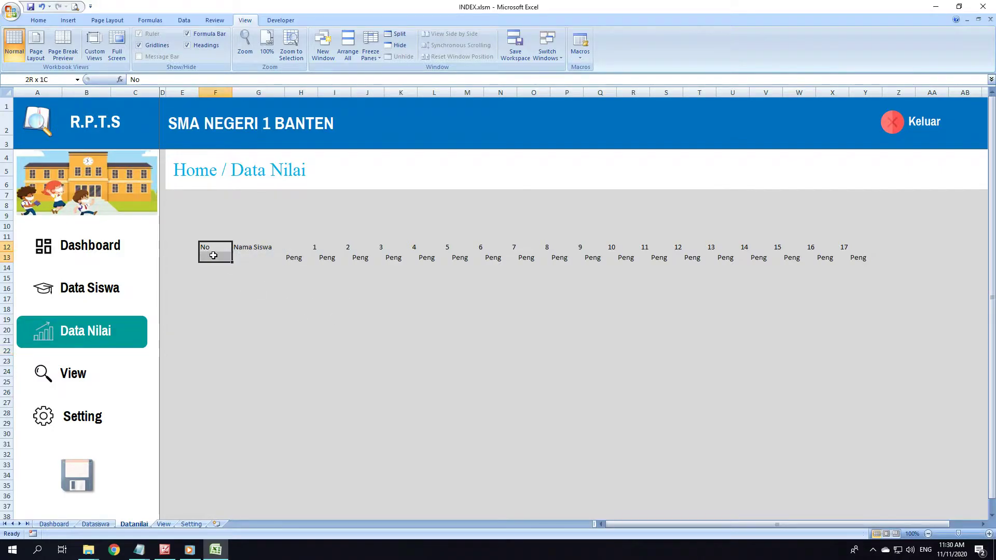
pyautogui.click(189, 550)
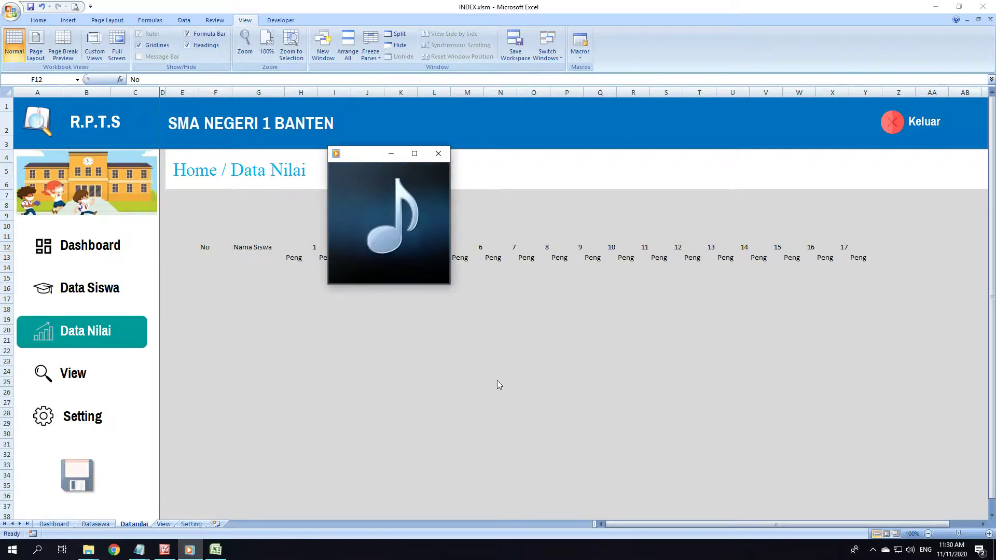
pyautogui.click(511, 178)
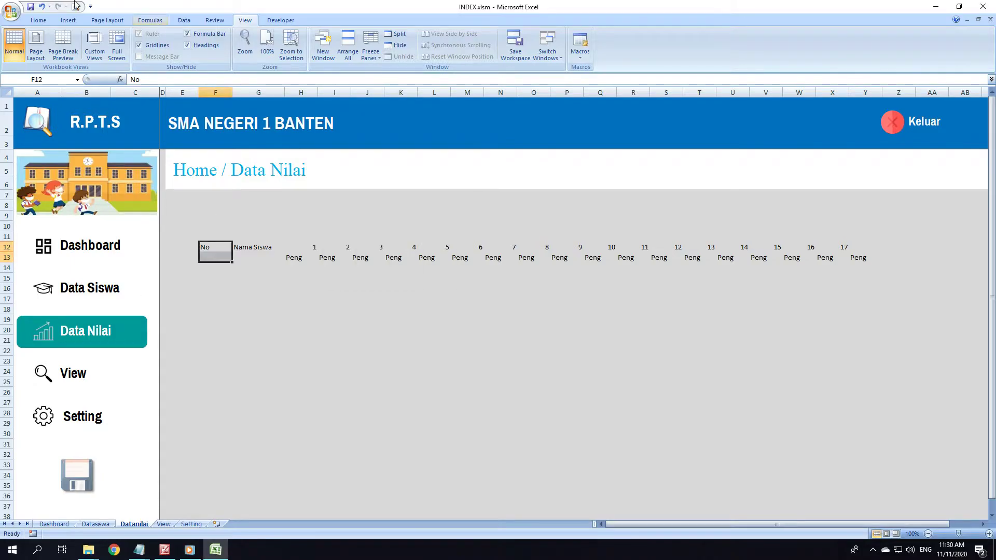
pyautogui.click(38, 20)
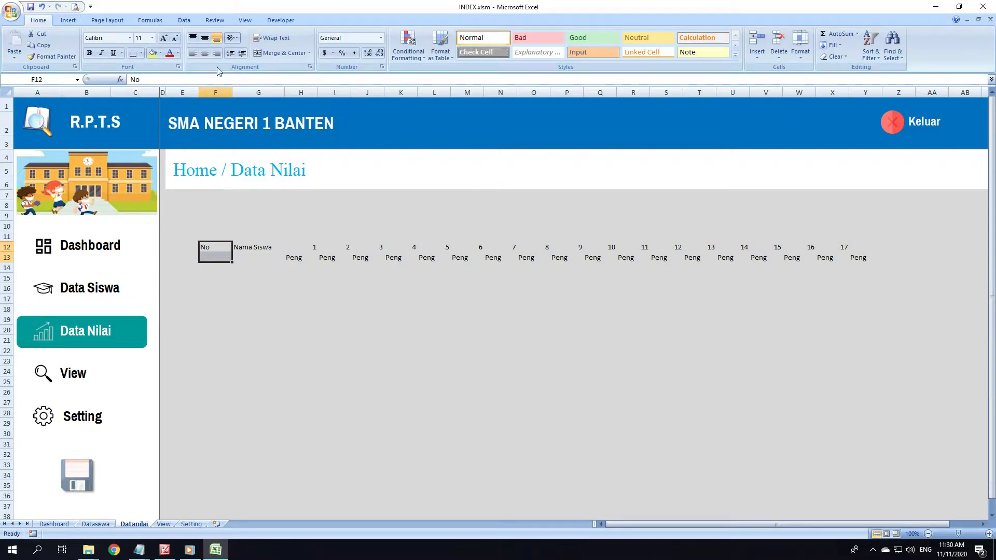
# - Merge & Center No over F12:F13 and Nama Siswa over G12:G13
pyautogui.click(279, 54)
pyautogui.moveTo(263, 249)
pyautogui.mouseDown()
pyautogui.moveTo(263, 259)
pyautogui.moveTo(861, 257)
pyautogui.mouseUp()
pyautogui.click(270, 54)
pyautogui.click(467, 310)
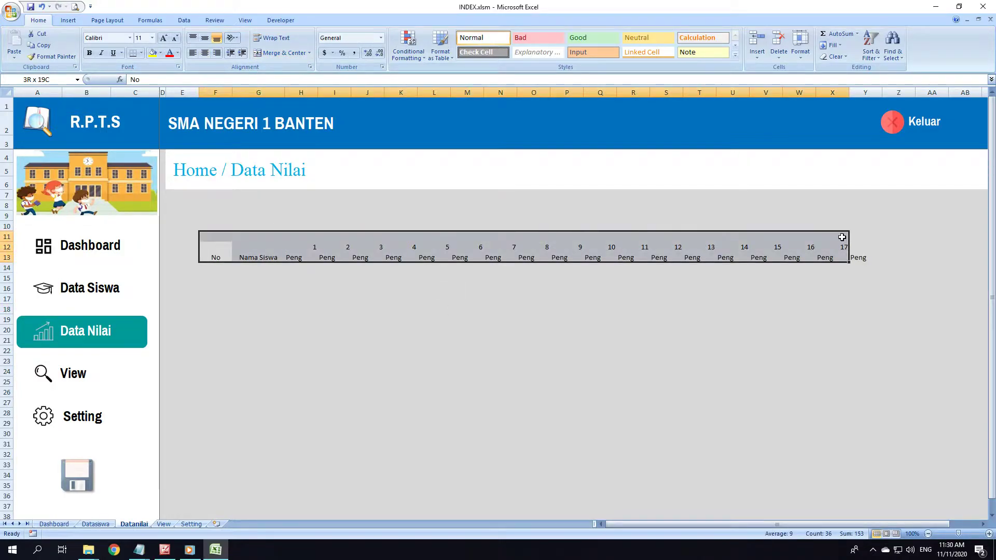
# - Give header F12:Y13 All Borders with middle-aligned, centred text
pyautogui.click(141, 53)
pyautogui.click(148, 135)
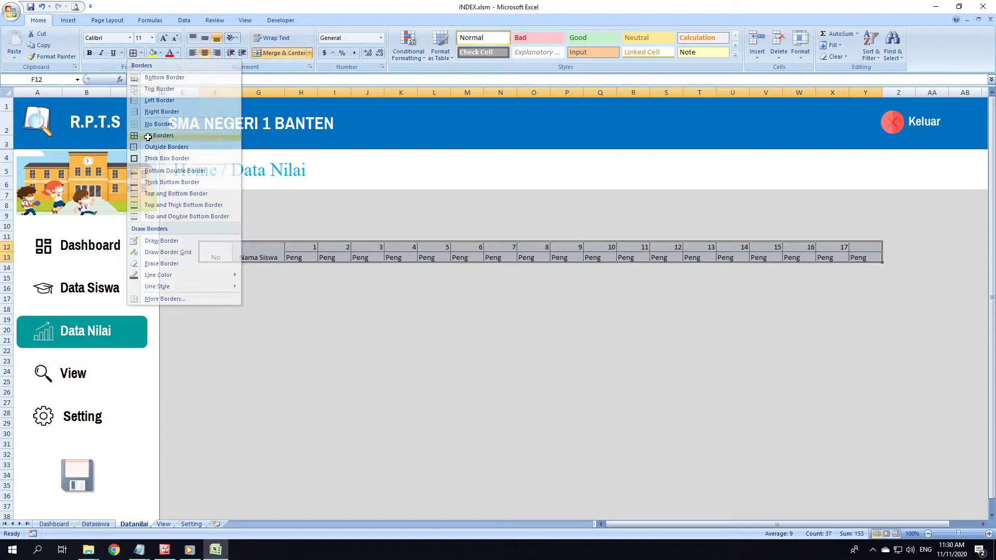
pyautogui.click(206, 39)
pyautogui.click(205, 54)
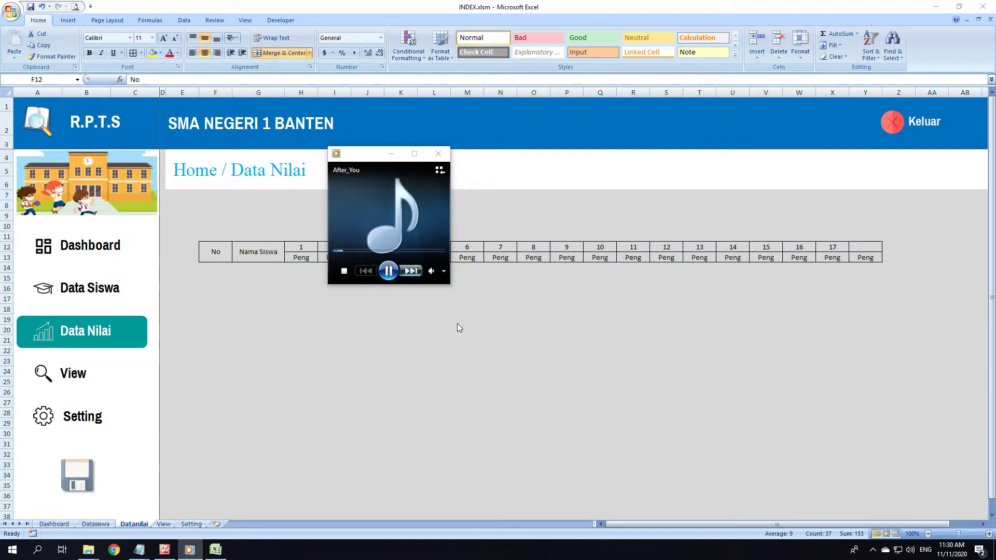
pyautogui.click(256, 320)
pyautogui.click(213, 267)
pyautogui.click(275, 340)
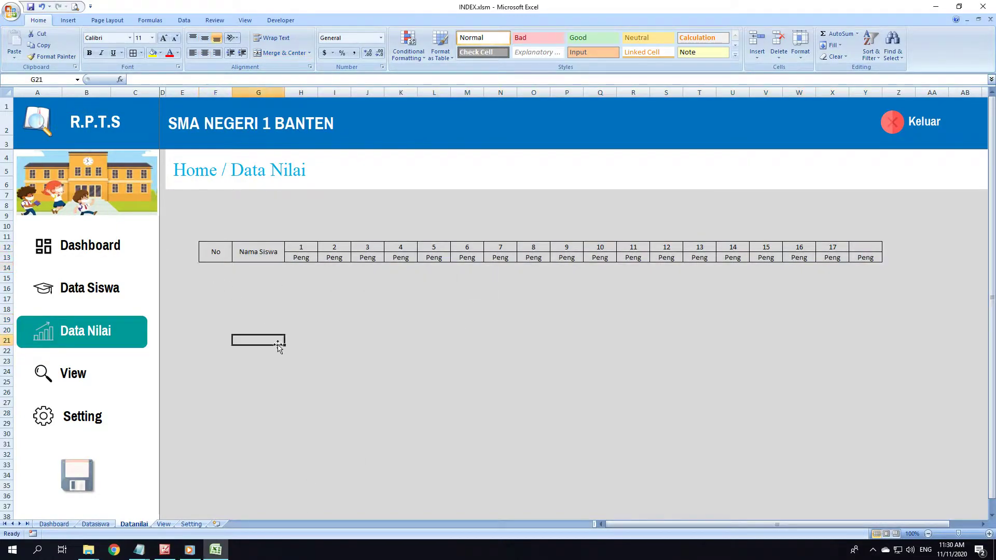
pyautogui.click(212, 267)
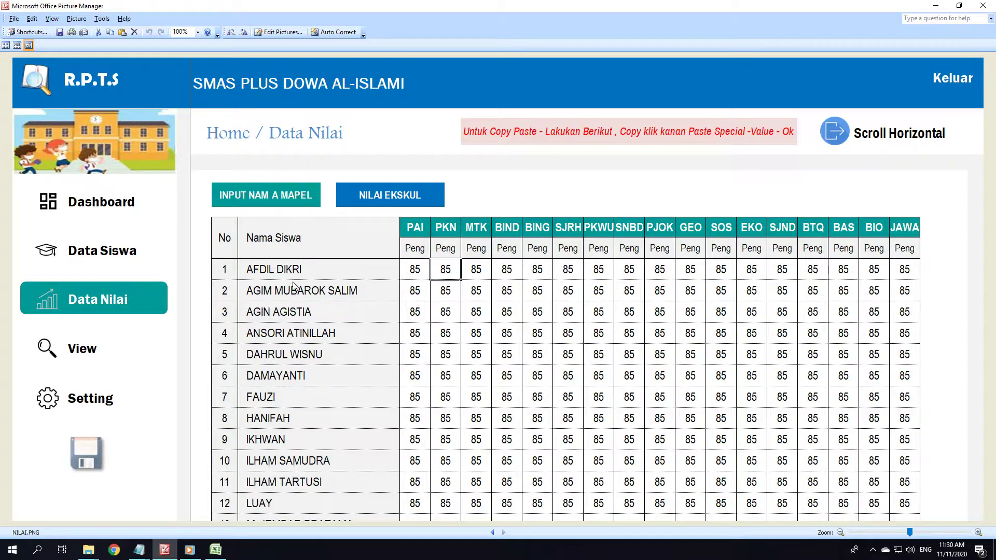
pyautogui.click(224, 550)
pyautogui.click(426, 308)
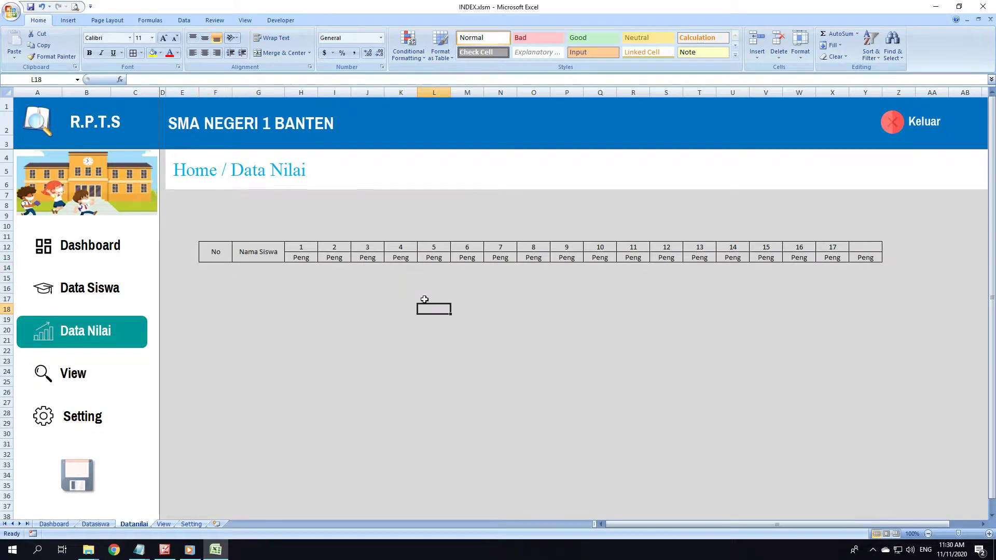
# - Type 1 in F14 and fill a series down to 100 in F113
pyautogui.click(212, 263)
pyautogui.write('1')
pyautogui.click(338, 360)
pyautogui.click(213, 263)
pyautogui.moveTo(230, 273); pyautogui.dragTo(204, 535)
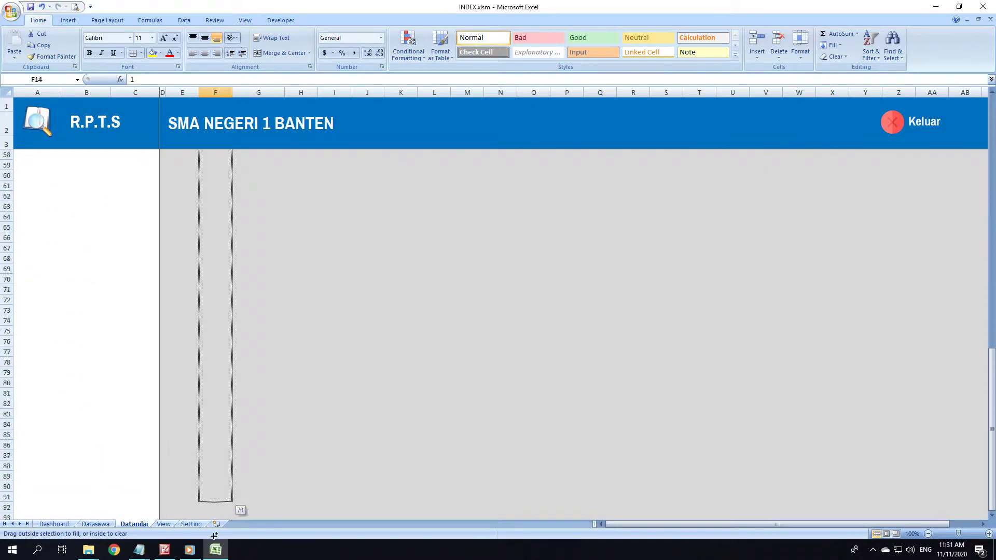
pyautogui.moveTo(204, 534)
pyautogui.mouseDown()
pyautogui.moveTo(224, 481)
pyautogui.moveTo(222, 513)
pyautogui.mouseUp()
pyautogui.scroll(10, 344, 427)
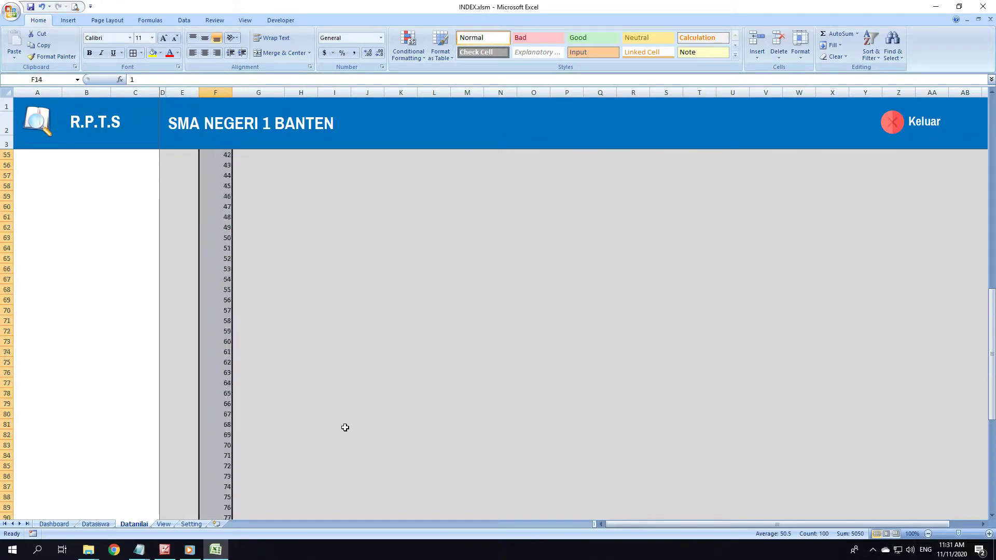
pyautogui.scroll(16, 344, 427)
# - Extend the selection from the numbered rows across to column Y, down to row 113
pyautogui.hotkey('ctrl', 'shift', 'Down')
pyautogui.hotkey('shift', 'Right')
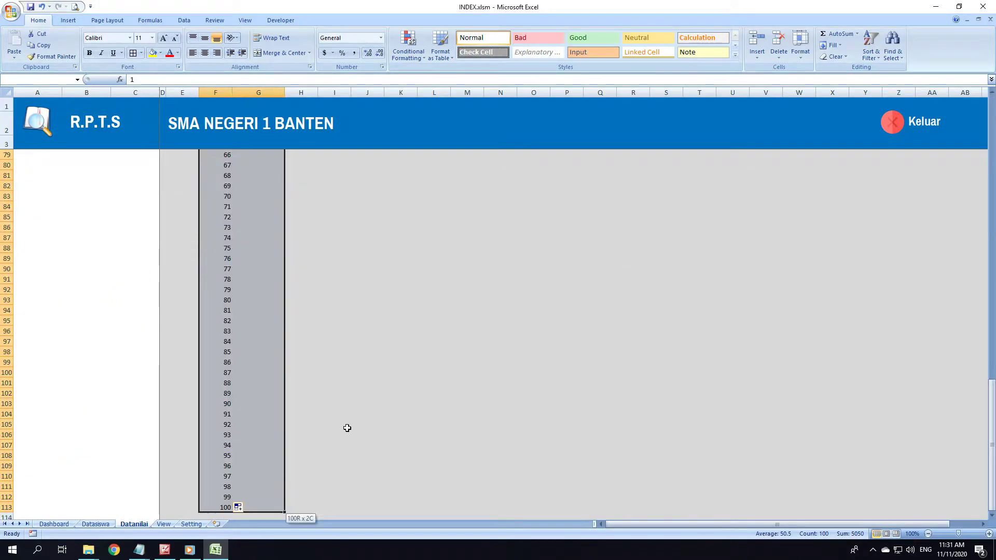
pyautogui.hotkey('shift', 'Right')
pyautogui.hotkey('shift', 'Right')
pyautogui.hotkey('shift', 'Right')
pyautogui.hotkey('shift', 'Right')
pyautogui.hotkey('shift', 'Right')
pyautogui.hotkey('shift', 'Right')
pyautogui.hotkey('shift', 'Right')
pyautogui.hotkey('shift', 'Right')
pyautogui.hotkey('shift', 'Right')
pyautogui.hotkey('shift', 'Right')
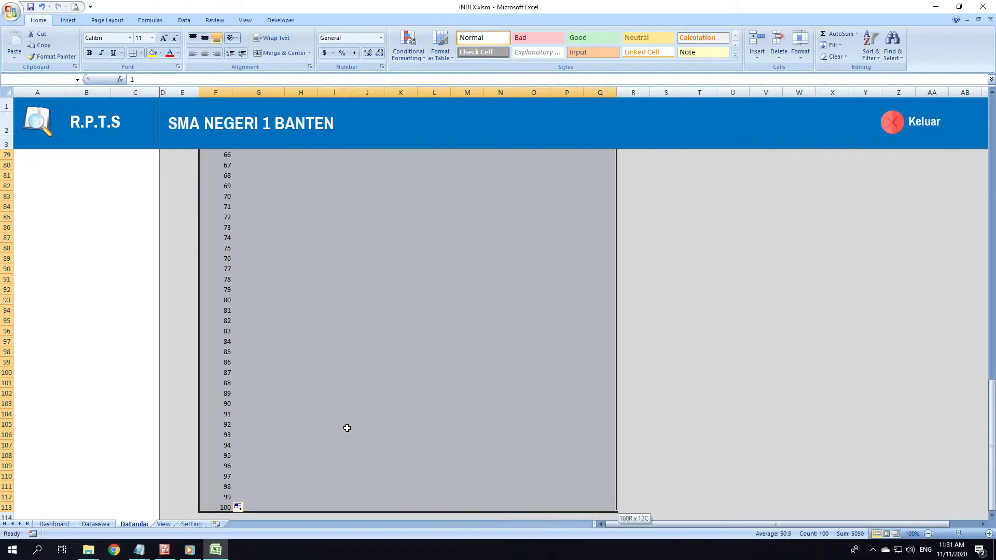
pyautogui.hotkey('shift', 'Right')
pyautogui.hotkey('shift', 'Right')
pyautogui.hotkey('shift', 'Right')
pyautogui.hotkey('shift', 'Right')
pyautogui.scroll(5, 486, 340)
pyautogui.scroll(6, 486, 340)
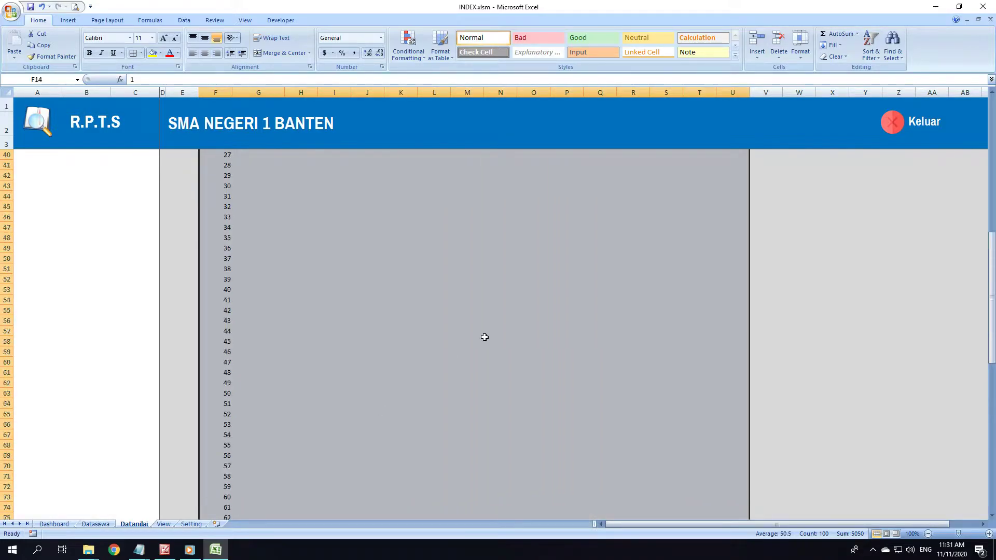
pyautogui.scroll(6, 486, 340)
pyautogui.scroll(4, 482, 340)
pyautogui.scroll(4, 479, 339)
pyautogui.scroll(-20, 479, 339)
pyautogui.hotkey('shift', 'Right')
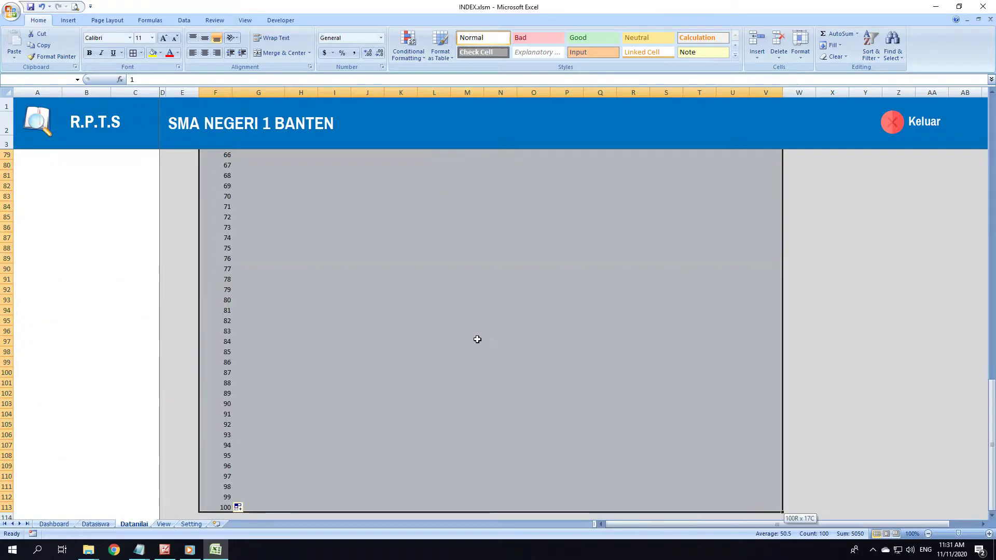
pyautogui.hotkey('shift', 'Right')
pyautogui.hotkey('shift', 'Right')
pyautogui.hotkey('shift', 'Right')
pyautogui.scroll(8, 477, 339)
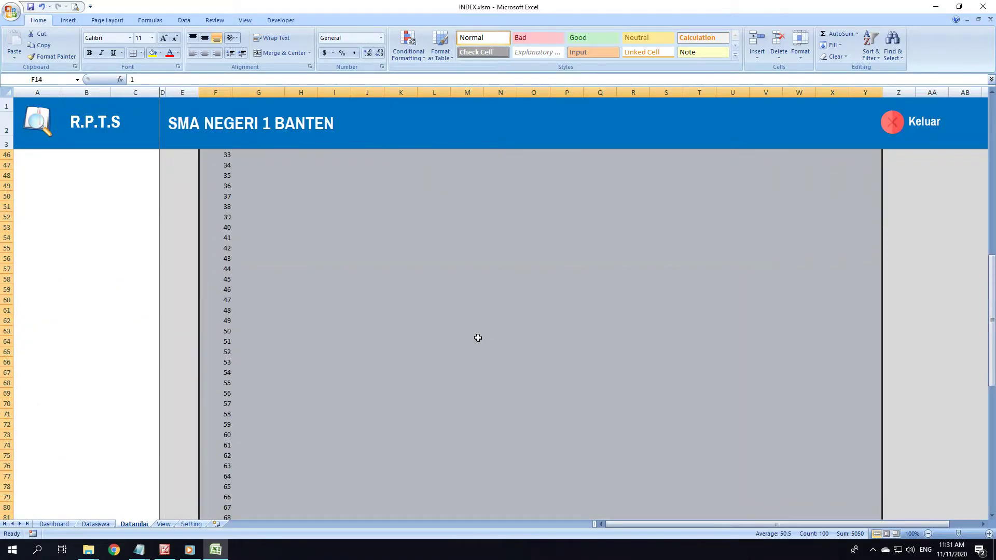
pyautogui.scroll(10, 477, 338)
pyautogui.scroll(4, 478, 336)
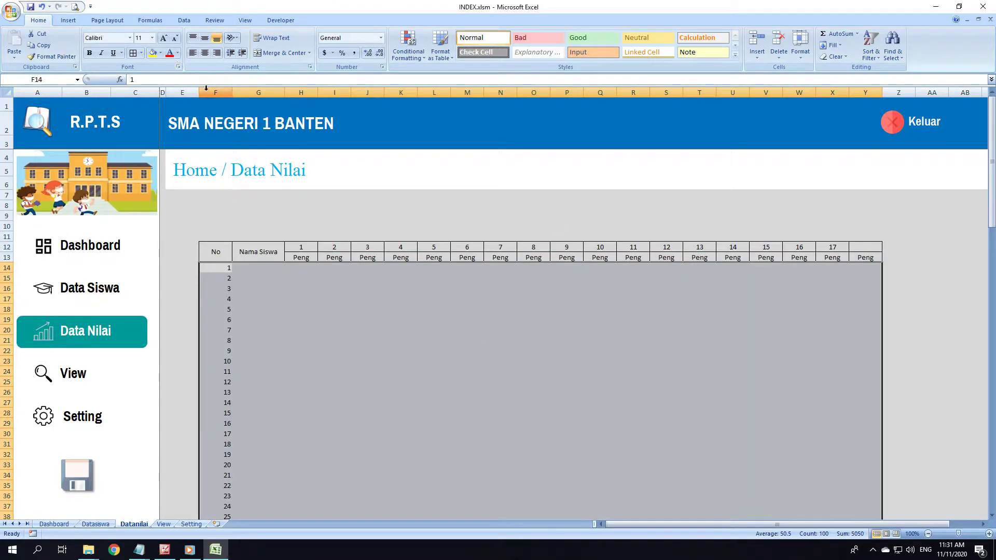
# - Apply All Borders to the 100-row table body F14:Y113 and left-align the No column F
pyautogui.click(132, 52)
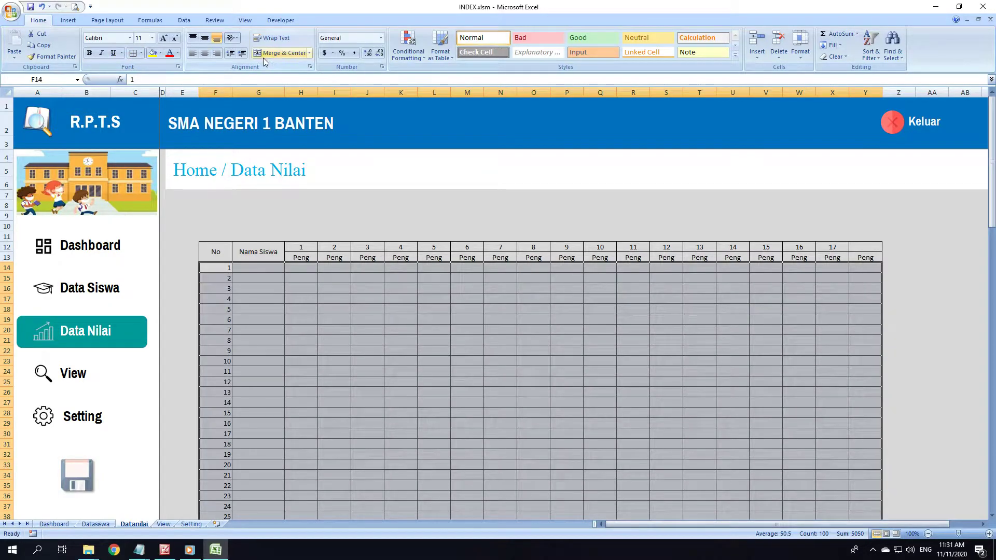
pyautogui.click(207, 265)
pyautogui.click(215, 92)
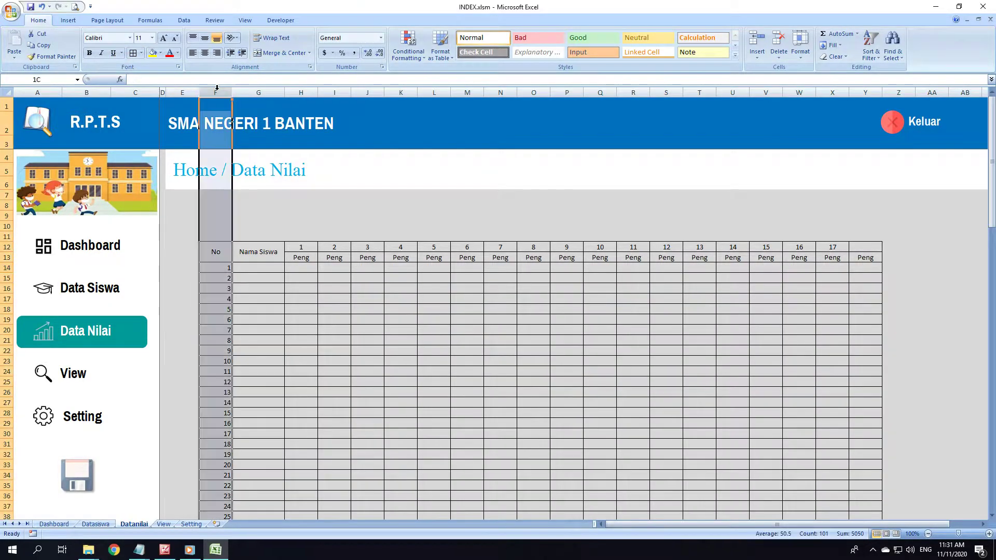
pyautogui.click(193, 53)
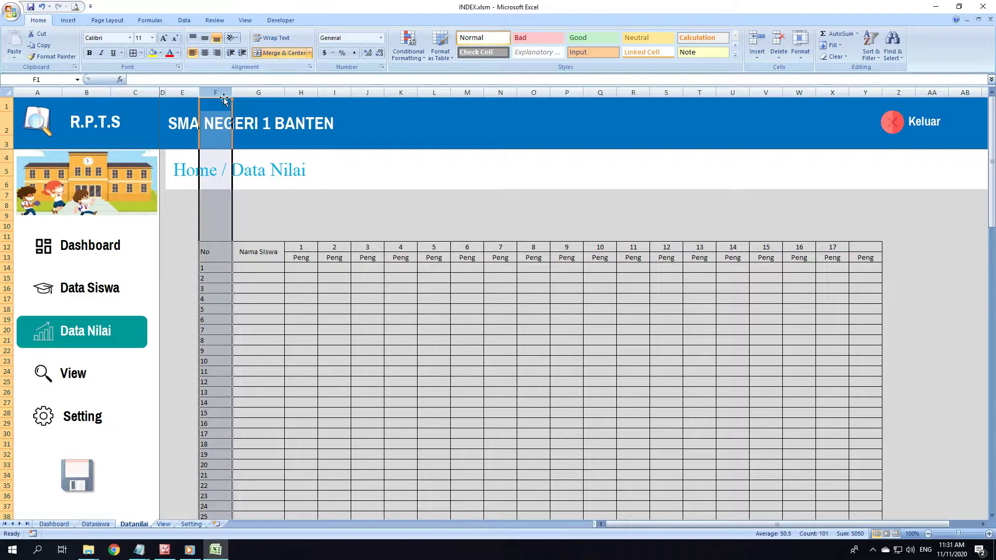
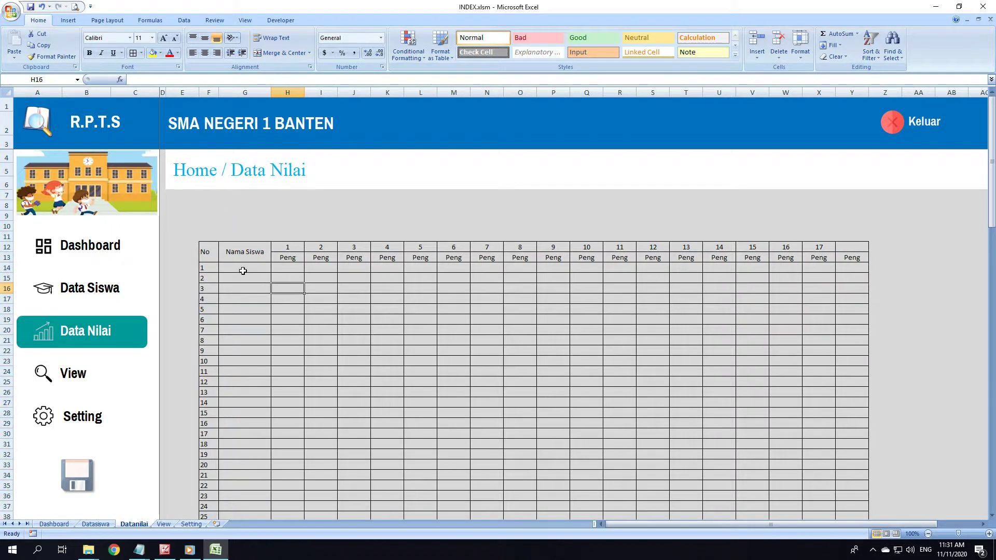
# - Delete the surplus eighteenth Peng column Y from the grade table
pyautogui.moveTo(209, 253); pyautogui.dragTo(830, 392)
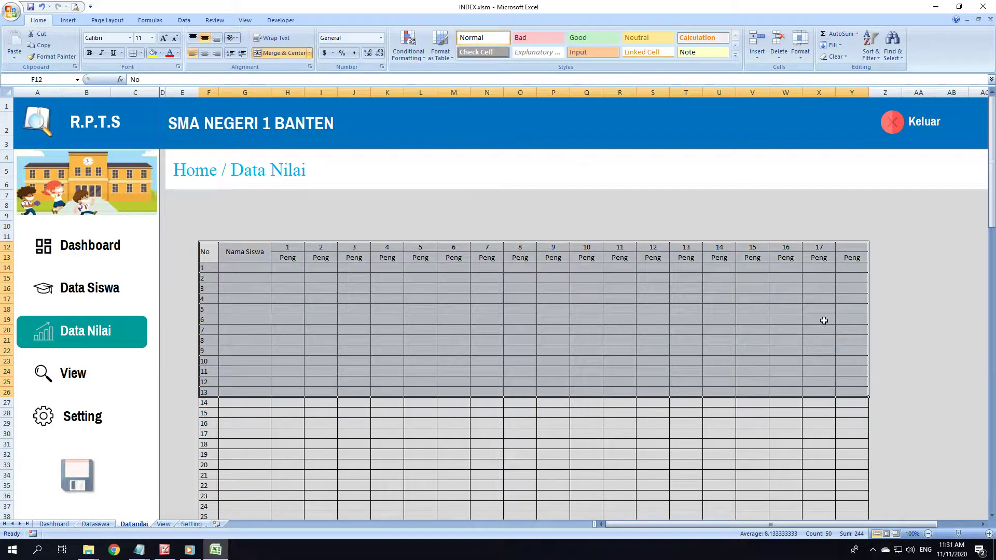
pyautogui.click(844, 244)
pyautogui.click(852, 92)
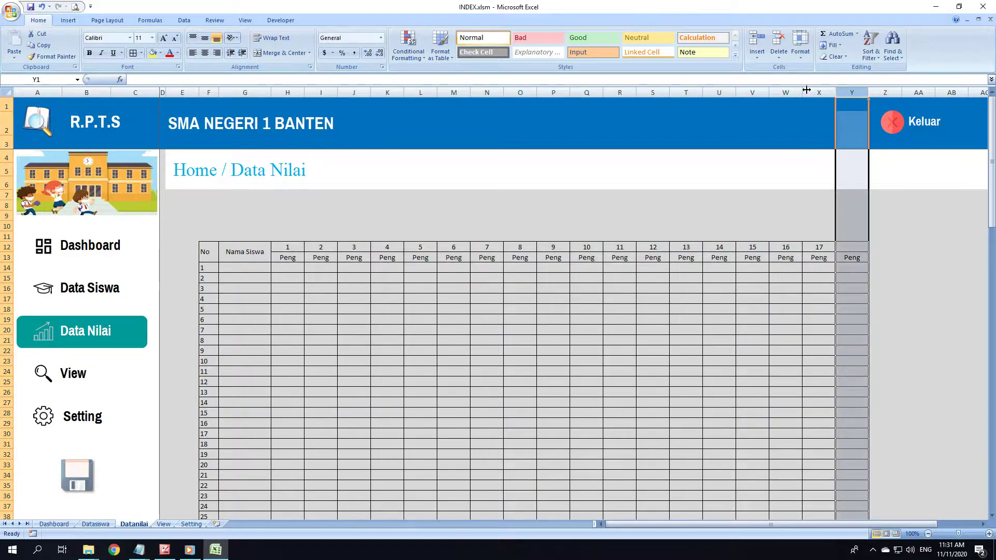
pyautogui.rightClick(862, 146)
pyautogui.click(892, 205)
pyautogui.click(776, 370)
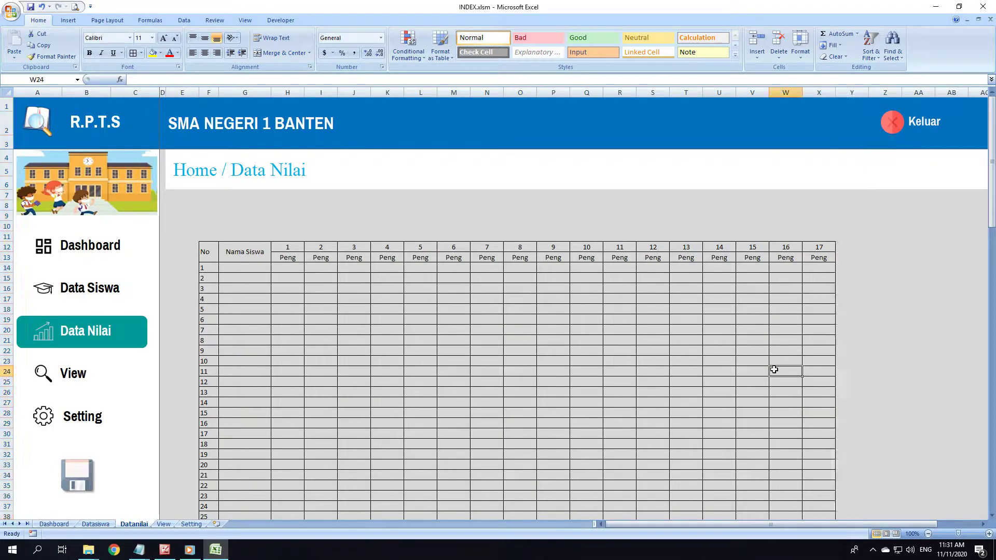
# - Set the table range F12:X113 to Archivo Narrow font at size 14
pyautogui.moveTo(204, 251); pyautogui.dragTo(819, 316)
pyautogui.hotkey('ctrl', 'shift', 'Down')
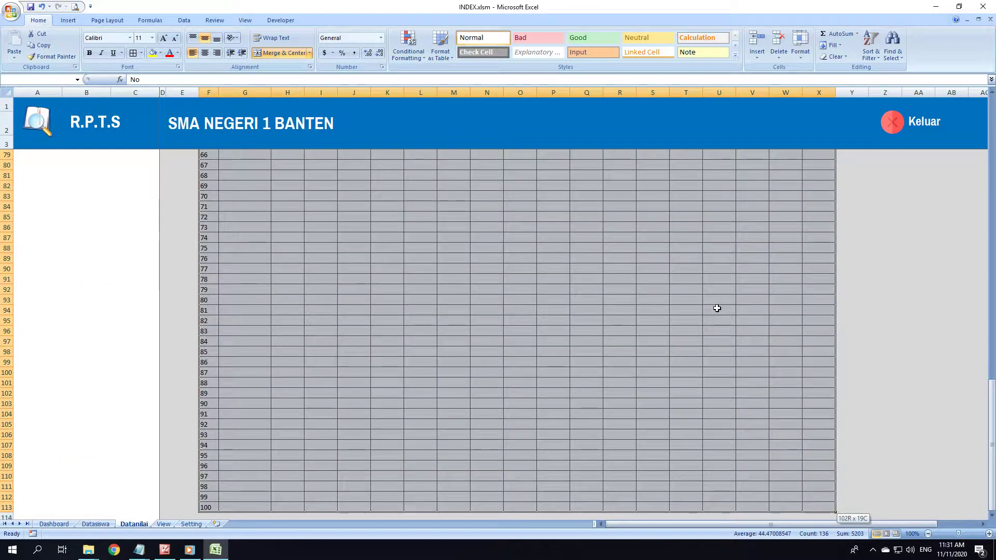
pyautogui.click(94, 38)
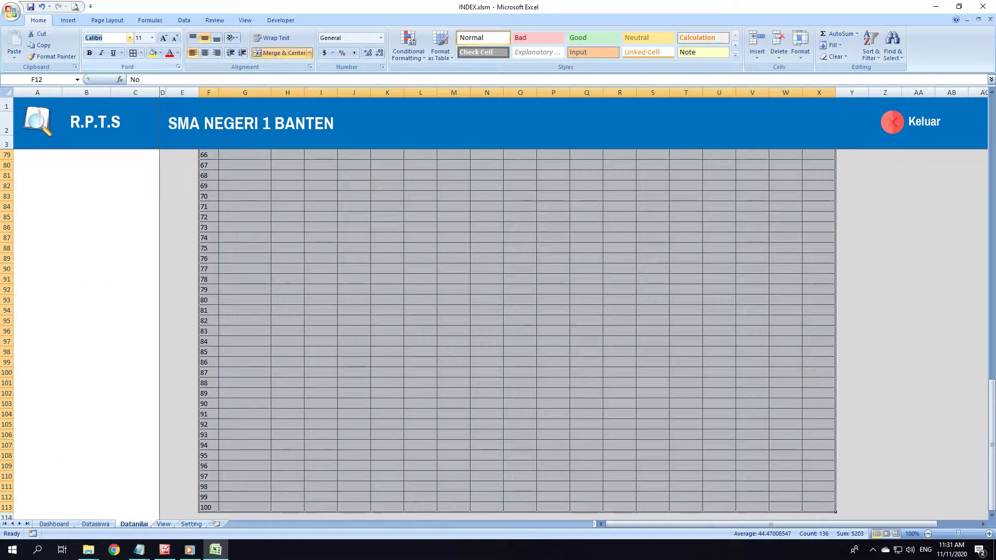
pyautogui.write('Archivo Narrow')
pyautogui.press('Return')
pyautogui.write('13')
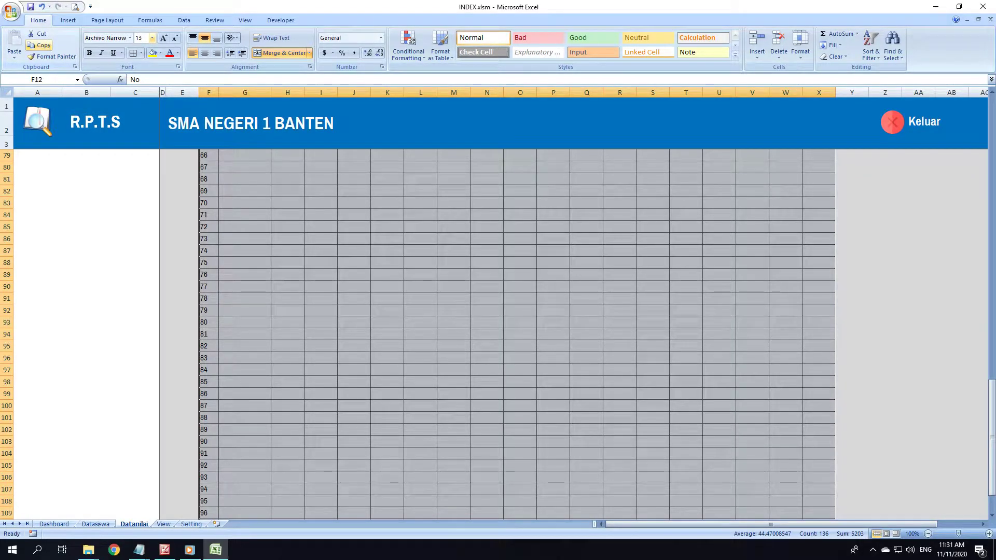
pyautogui.scroll(10, 166, 318)
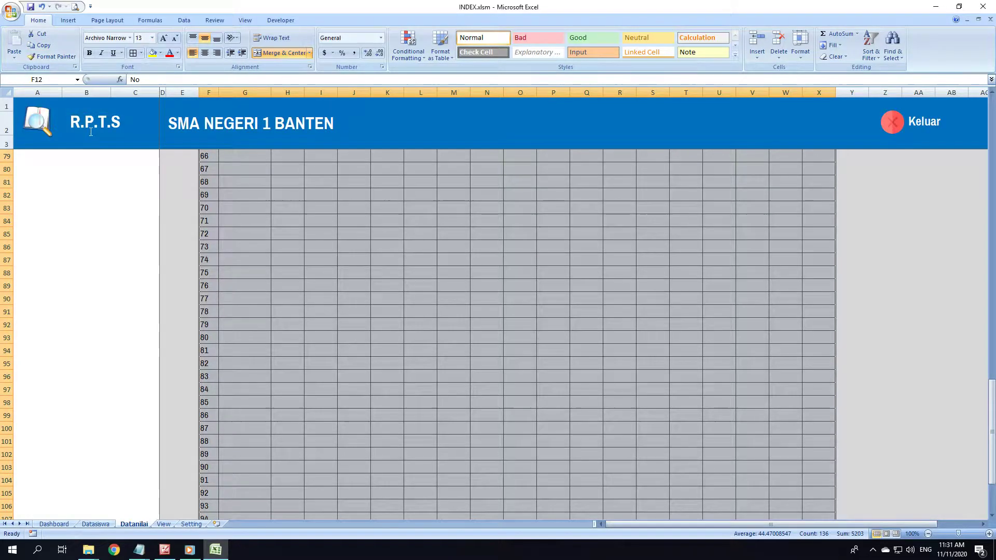
pyautogui.scroll(10, 151, 318)
pyautogui.scroll(5, 143, 311)
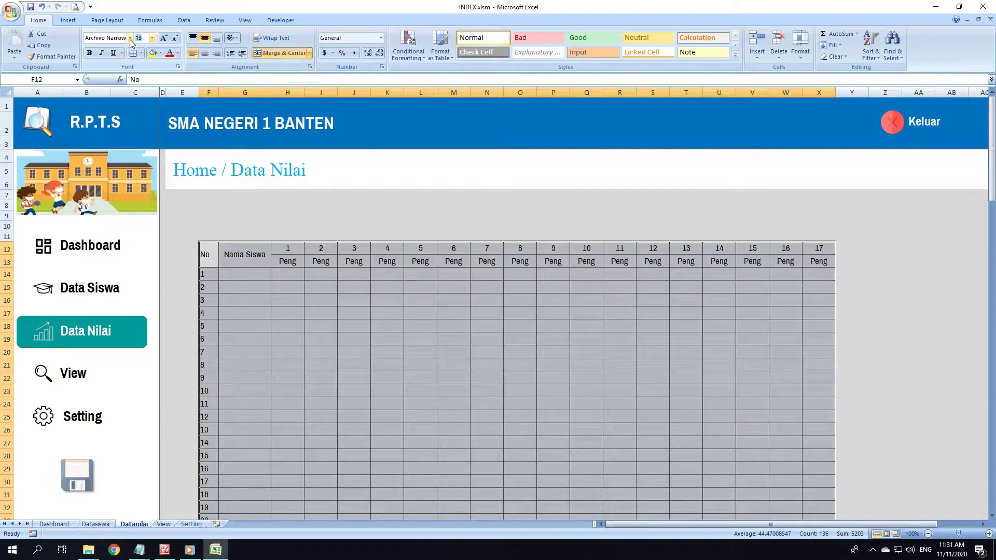
pyautogui.write('4')
pyautogui.press('Return')
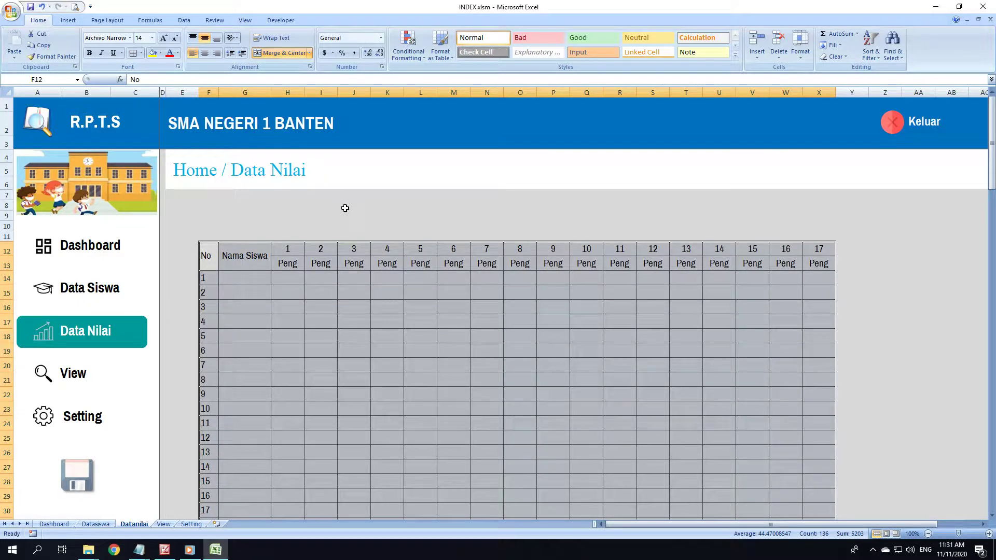
pyautogui.click(212, 85)
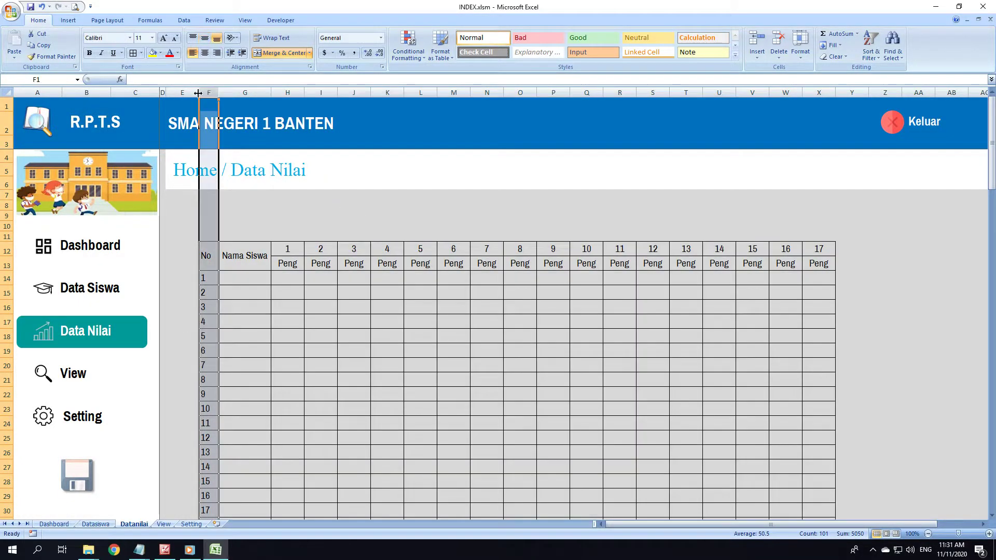
# - Widen the Nama Siswa column G by dragging its right border
pyautogui.click(320, 321)
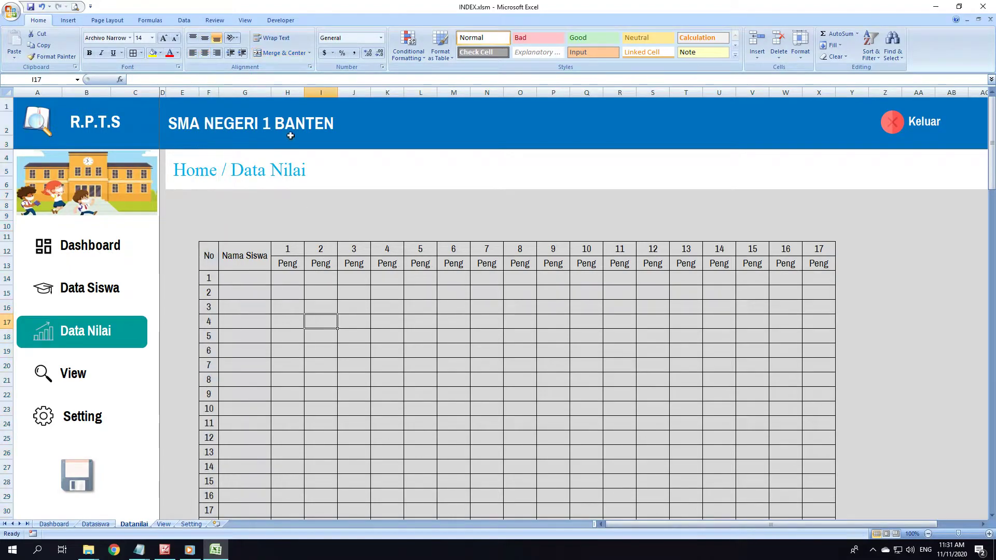
pyautogui.click(244, 93)
pyautogui.moveTo(271, 92); pyautogui.dragTo(325, 93)
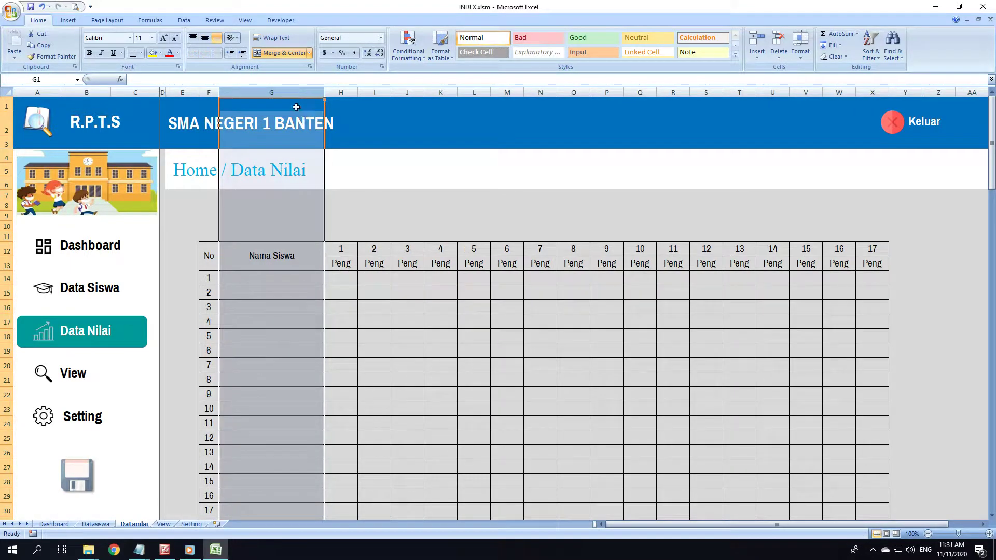
pyautogui.moveTo(324, 93); pyautogui.dragTo(373, 93)
pyautogui.click(527, 305)
pyautogui.click(226, 228)
# - Fill the table area E8:Y113 with white instead of grey
pyautogui.moveTo(178, 209); pyautogui.dragTo(942, 297)
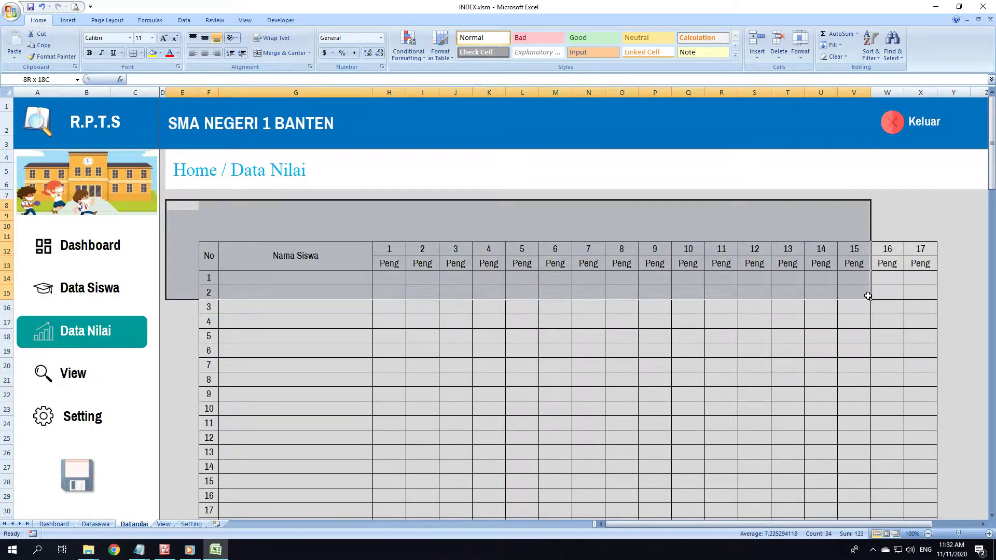
pyautogui.moveTo(950, 294); pyautogui.dragTo(963, 544)
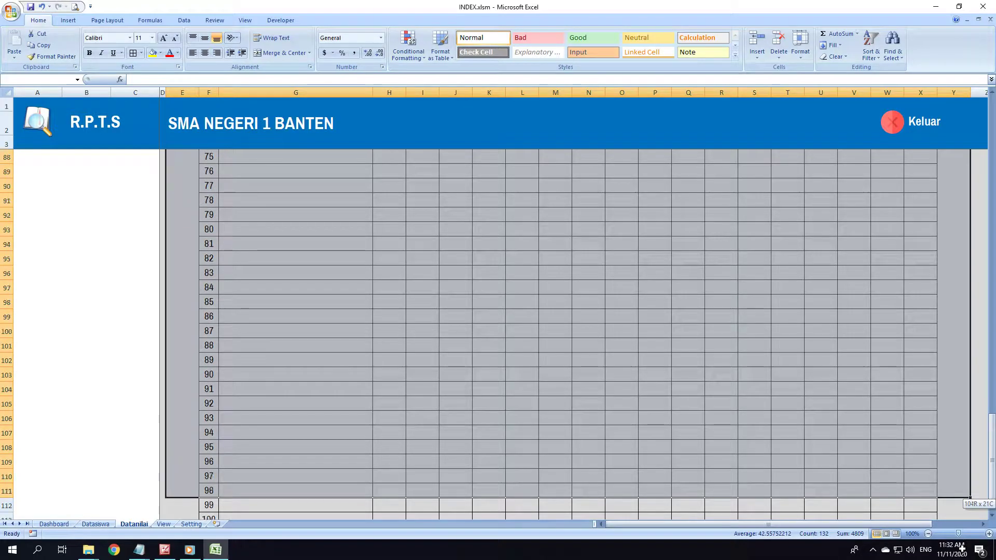
pyautogui.moveTo(969, 497)
pyautogui.mouseDown()
pyautogui.moveTo(979, 499)
pyautogui.moveTo(969, 490)
pyautogui.mouseUp()
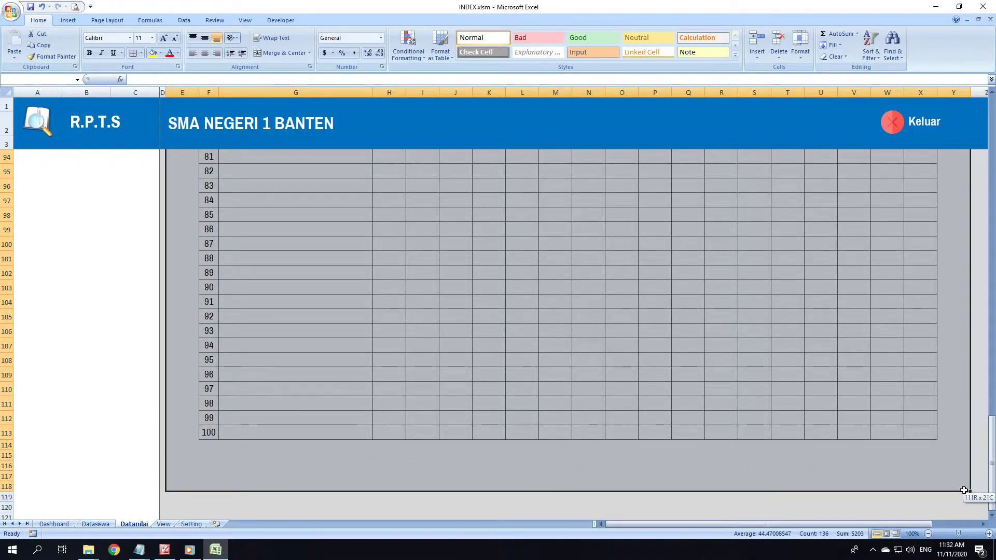
pyautogui.click(160, 53)
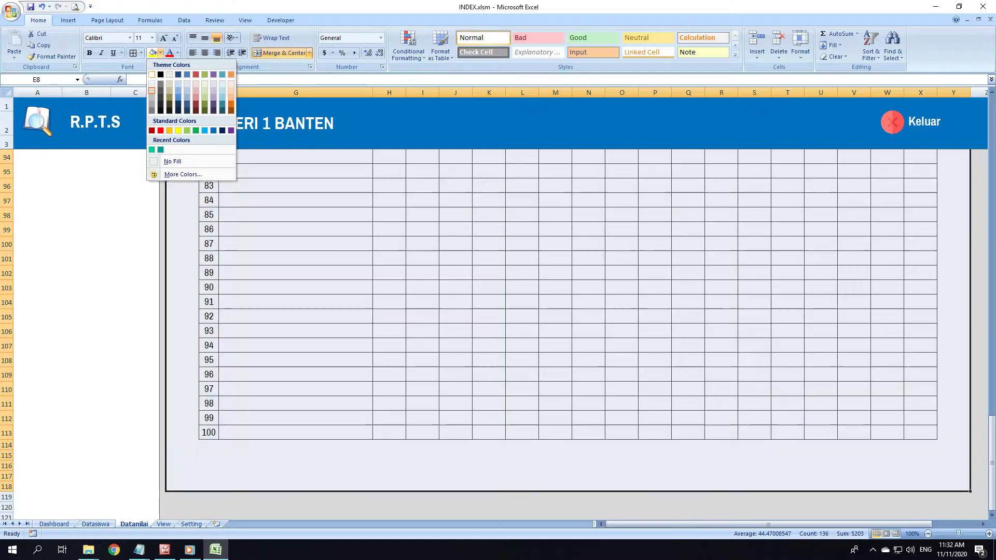
pyautogui.click(151, 90)
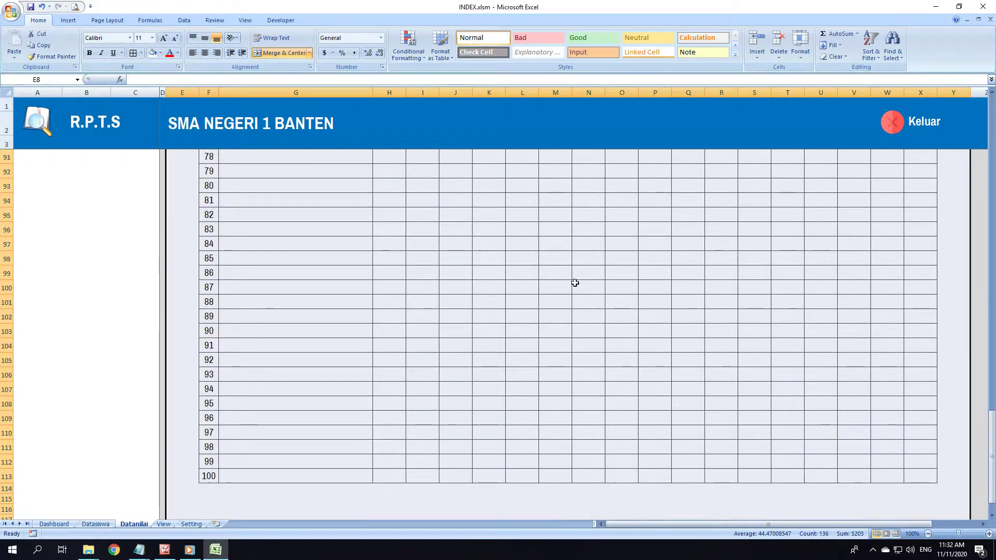
pyautogui.scroll(11, 571, 282)
pyautogui.scroll(5, 476, 305)
pyautogui.scroll(12, 467, 304)
pyautogui.scroll(2, 467, 306)
pyautogui.click(262, 208)
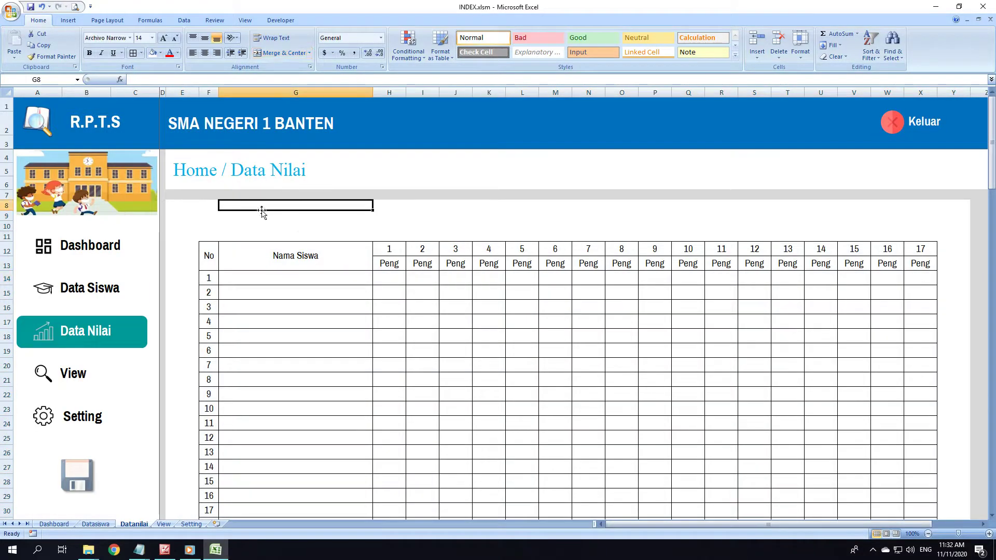
# - Insert a blank row at row 10 above the table, then view the NILAI.PNG reference image
pyautogui.click(4, 227)
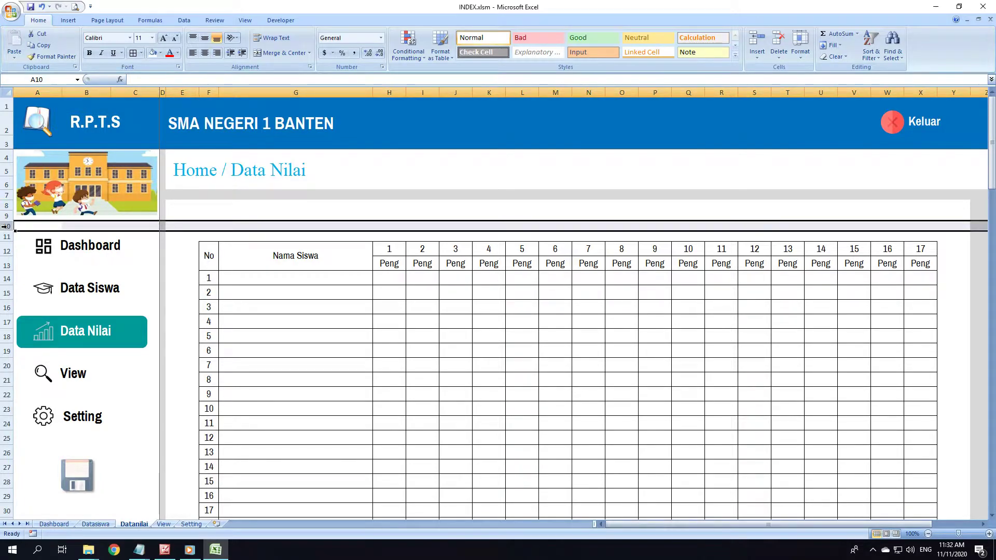
pyautogui.rightClick(5, 227)
pyautogui.press('i')
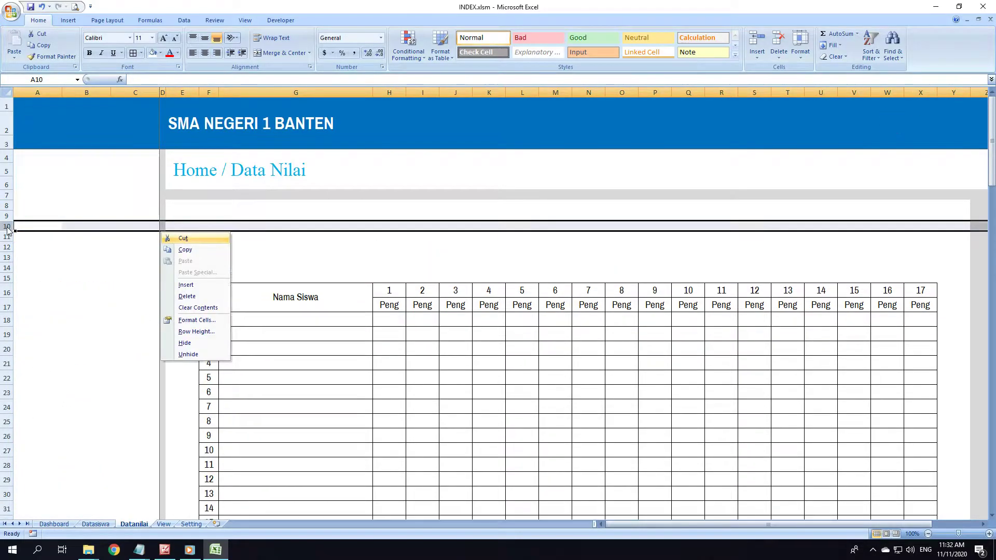
pyautogui.click(390, 305)
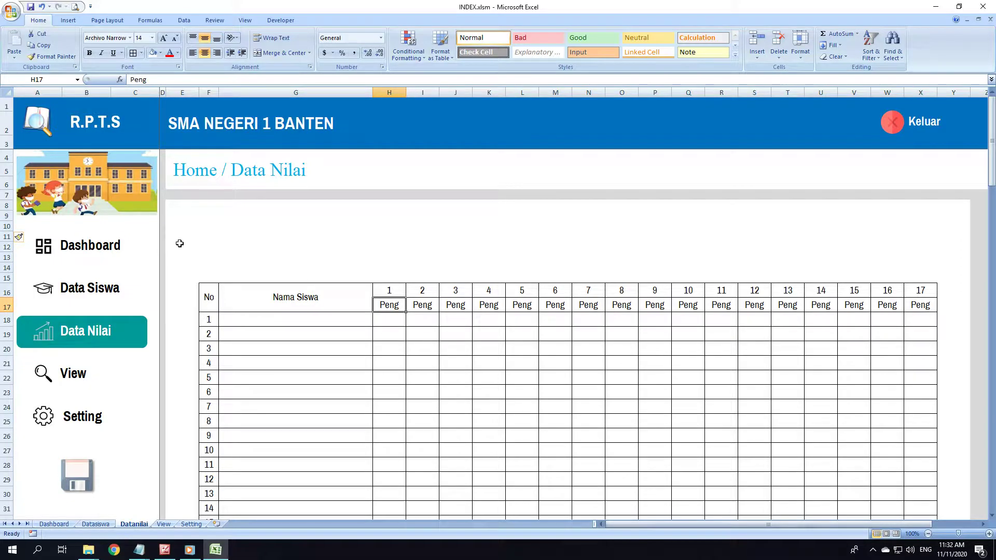
pyautogui.click(164, 550)
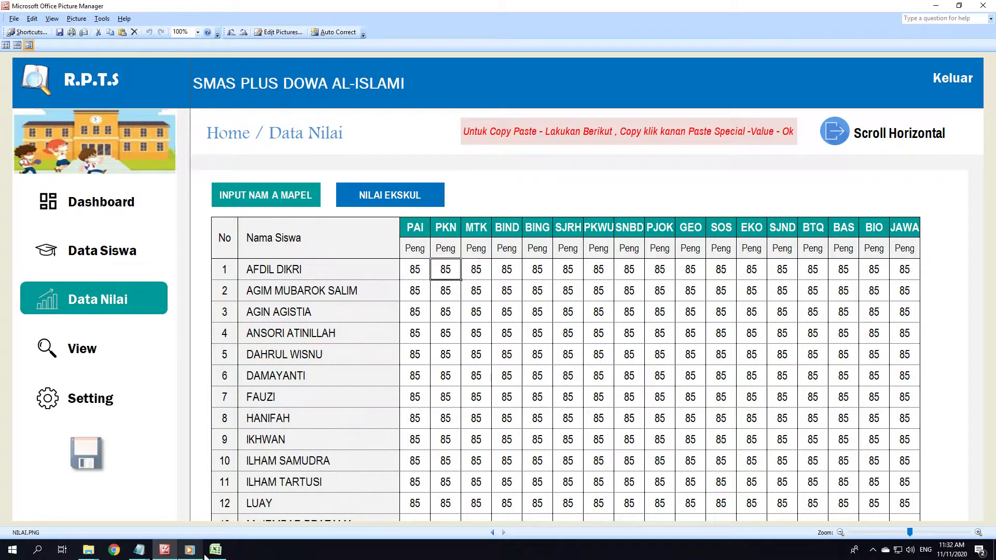
# - Check the NILAI.PNG reference, then return to Excel and select the student rows F18:X25
pyautogui.hotkey('alt', 'Tab')
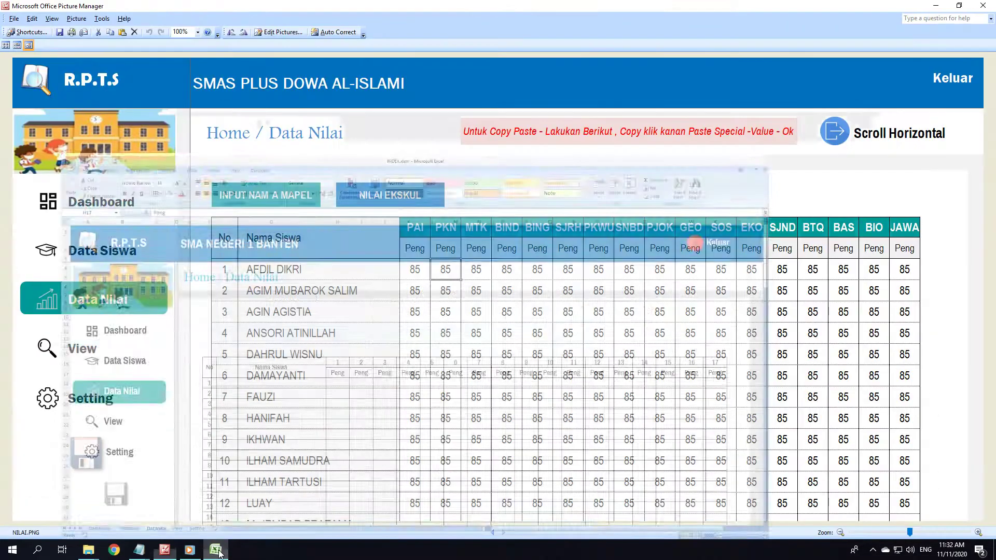
pyautogui.click(216, 550)
pyautogui.click(532, 268)
pyautogui.moveTo(227, 321)
pyautogui.mouseDown()
pyautogui.moveTo(905, 419)
pyautogui.moveTo(928, 534)
pyautogui.mouseUp()
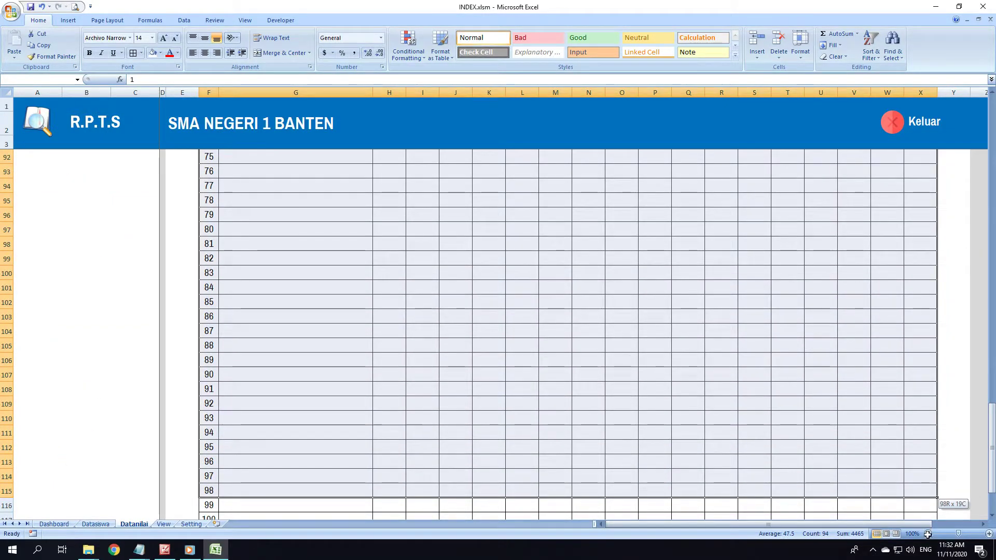
# - Add dotted inside horizontal borders between the student rows F18:X117
pyautogui.moveTo(928, 534); pyautogui.dragTo(932, 485)
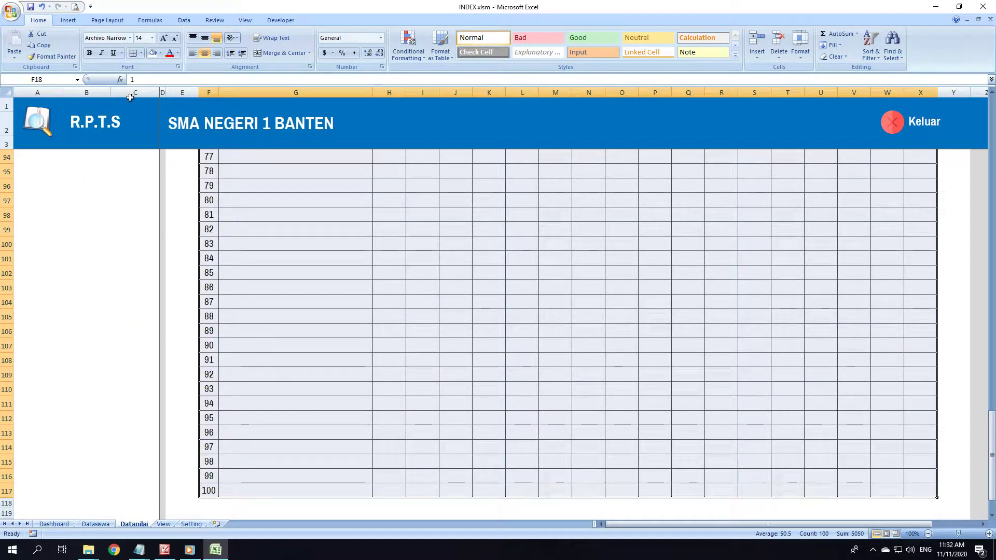
pyautogui.click(141, 53)
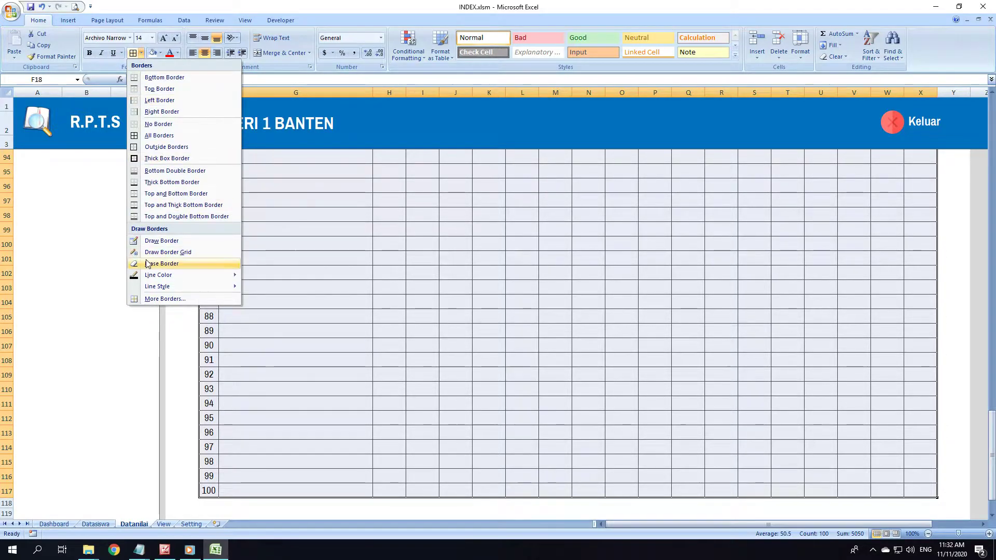
pyautogui.click(158, 299)
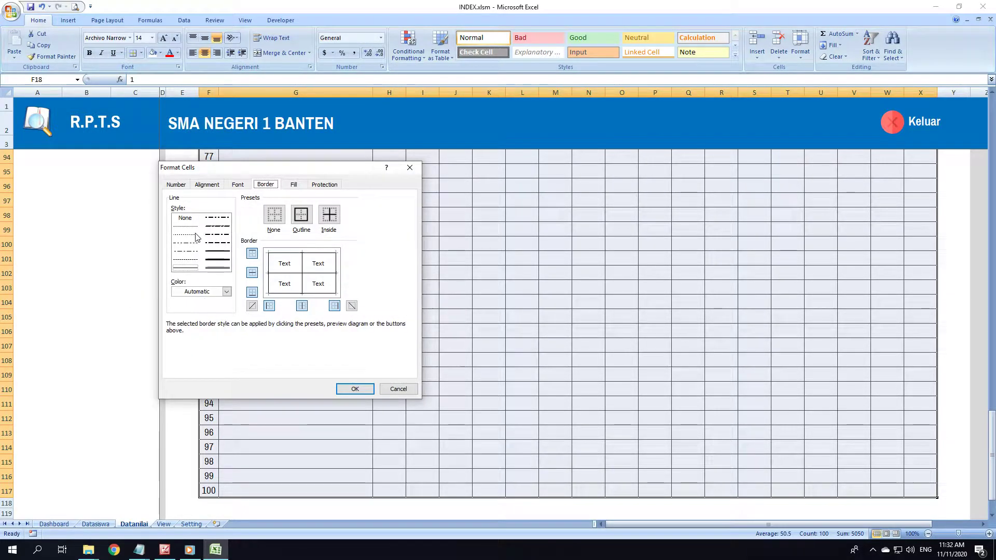
pyautogui.click(190, 227)
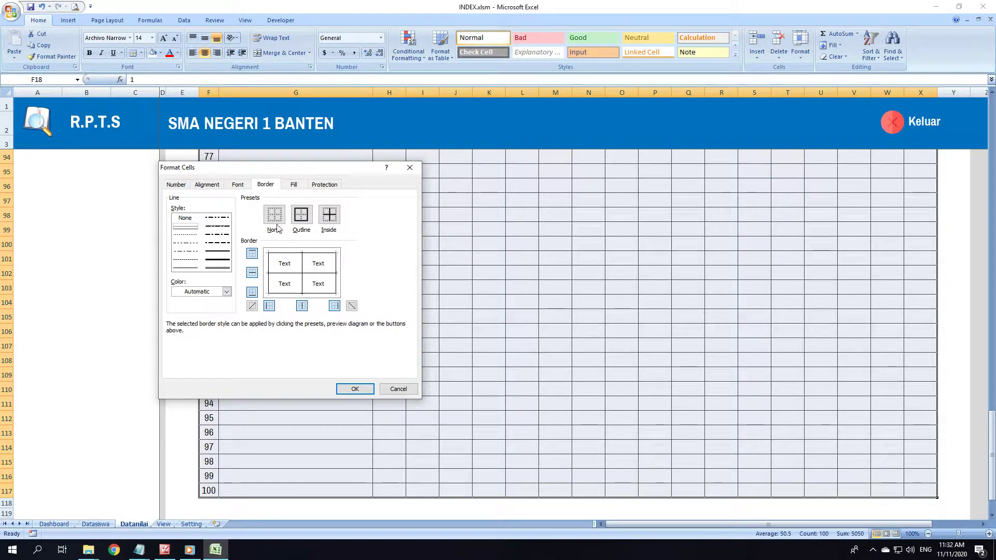
pyautogui.click(303, 275)
pyautogui.click(303, 275)
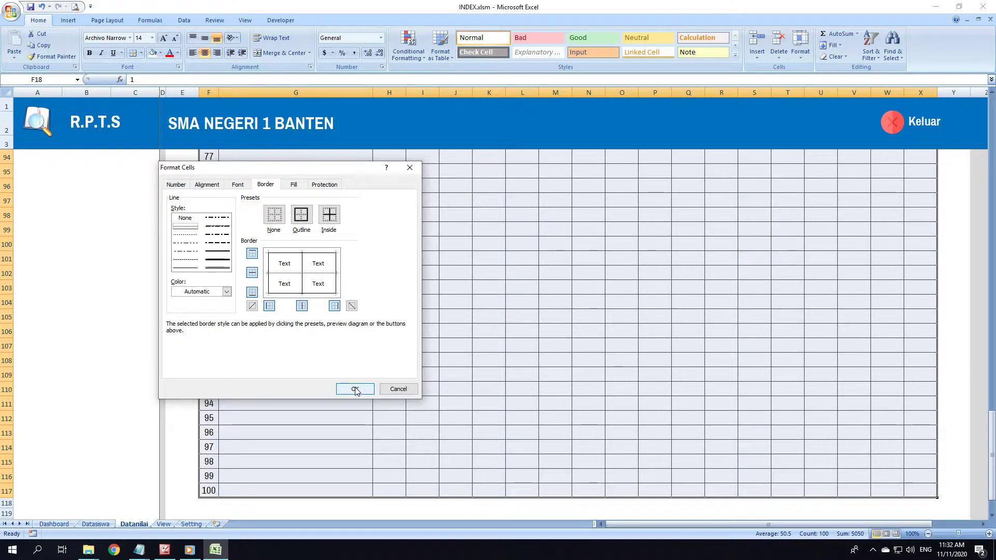
pyautogui.click(355, 389)
pyautogui.scroll(5, 519, 378)
pyautogui.scroll(11, 519, 378)
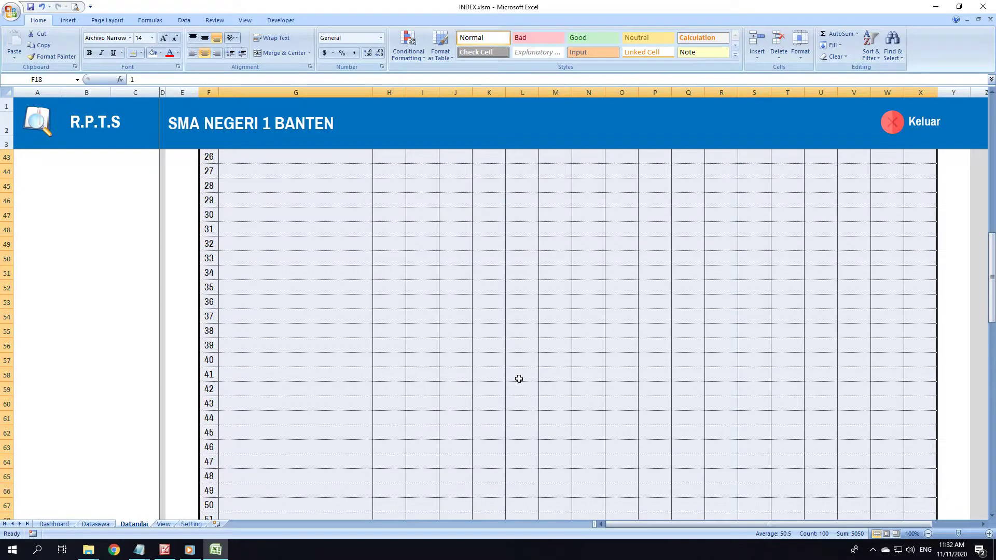
pyautogui.scroll(11, 519, 379)
pyautogui.scroll(4, 519, 379)
pyautogui.click(502, 346)
pyautogui.click(407, 409)
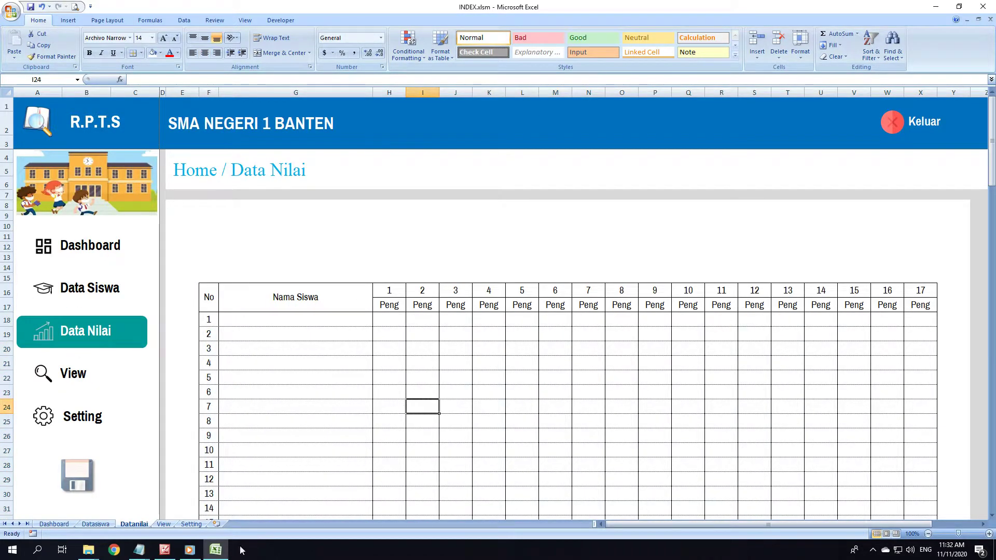
# - Give the subject header cells 1–17 (H16:X16) a teal fill with white numbers
pyautogui.click(167, 552)
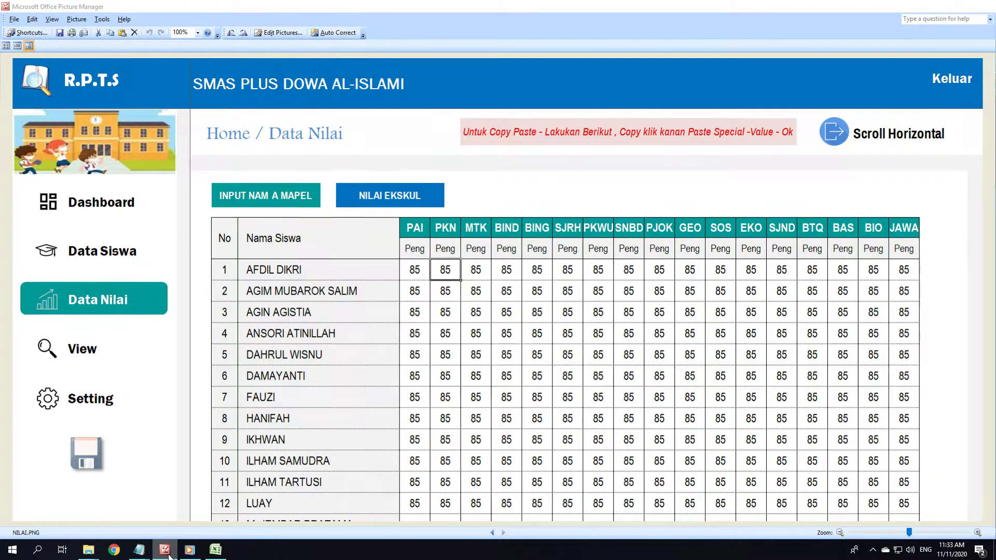
pyautogui.click(216, 550)
pyautogui.moveTo(386, 290); pyautogui.dragTo(910, 292)
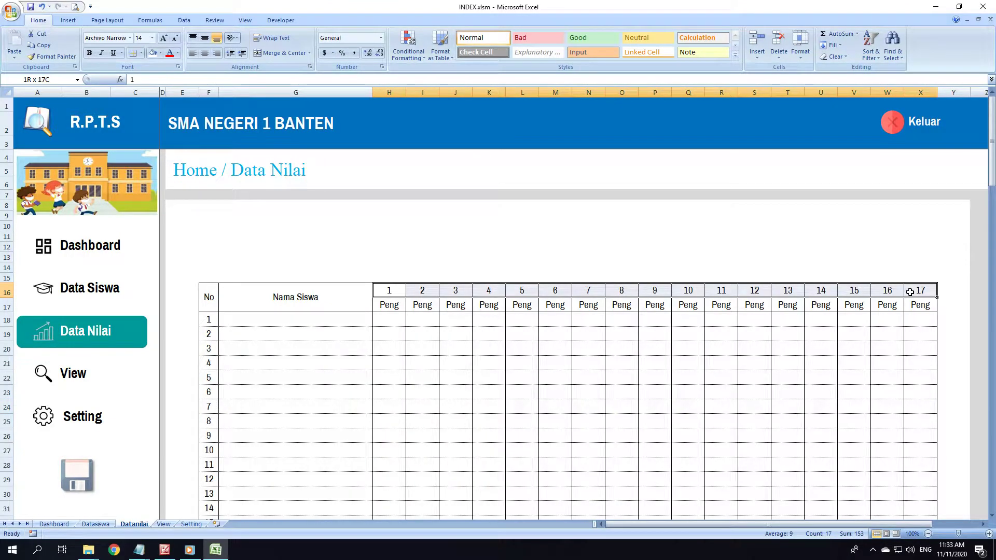
pyautogui.click(161, 53)
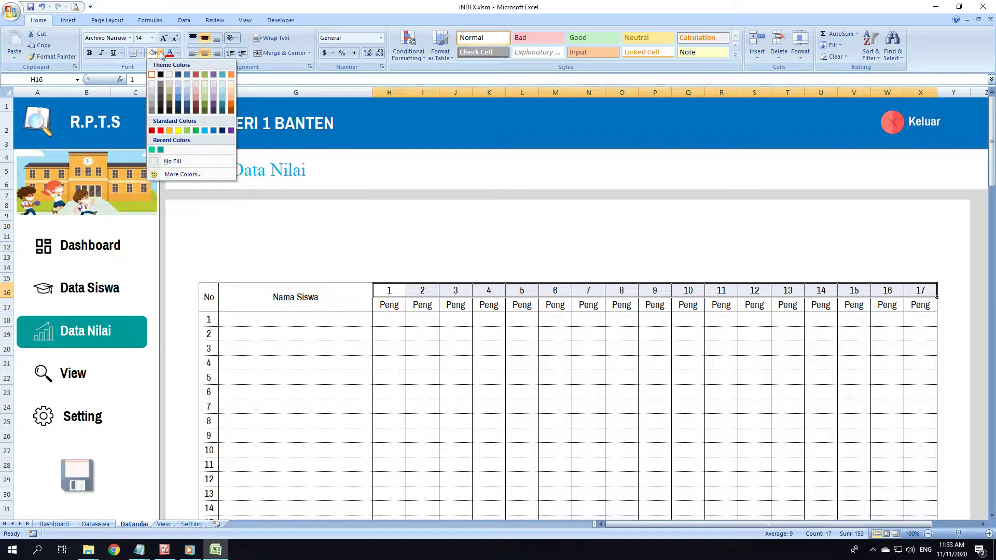
pyautogui.click(161, 151)
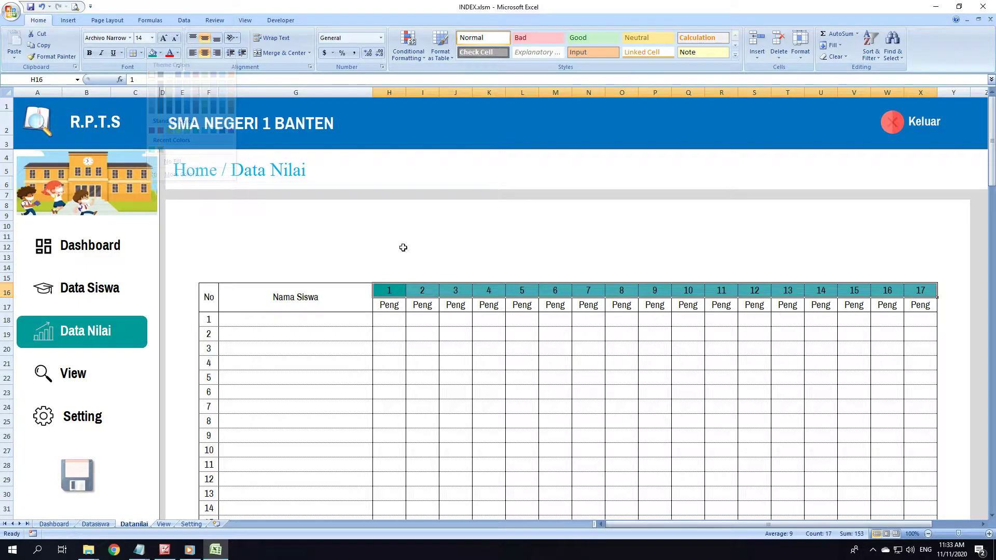
pyautogui.click(176, 54)
pyautogui.click(172, 82)
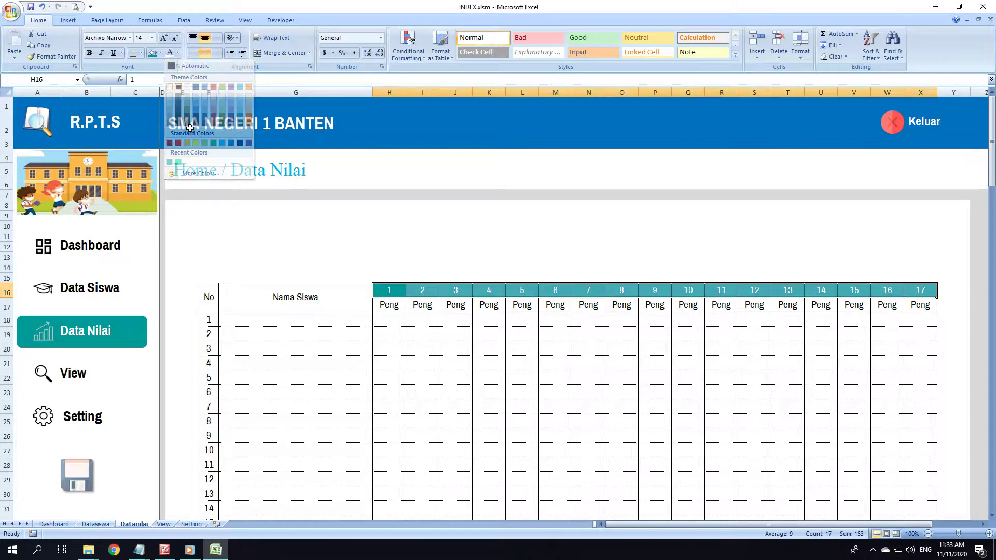
pyautogui.click(429, 256)
# - Make header row 16 taller by dragging its bottom border
pyautogui.click(7, 292)
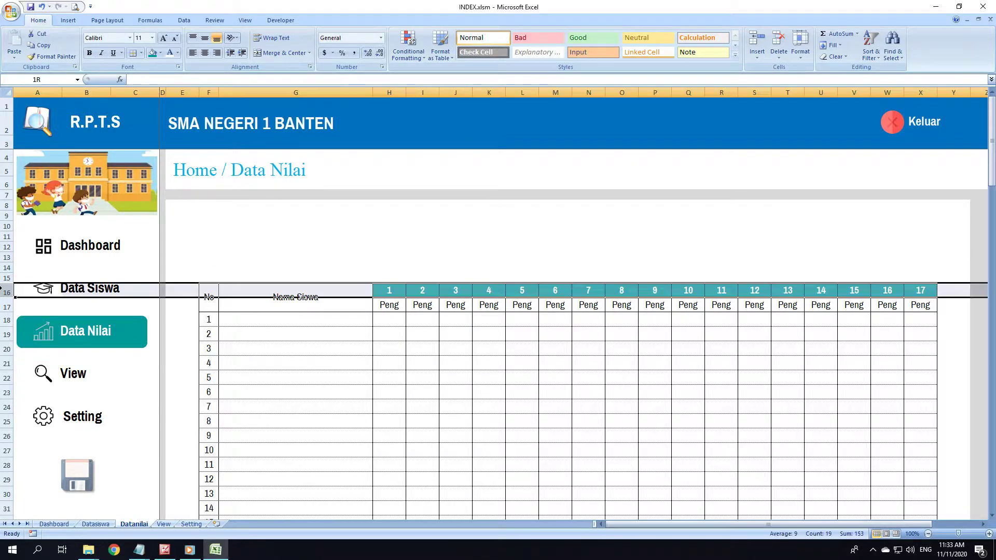
pyautogui.moveTo(4, 299); pyautogui.dragTo(3, 302)
pyautogui.click(415, 258)
pyautogui.click(522, 323)
pyautogui.click(316, 367)
pyautogui.click(515, 356)
pyautogui.click(383, 311)
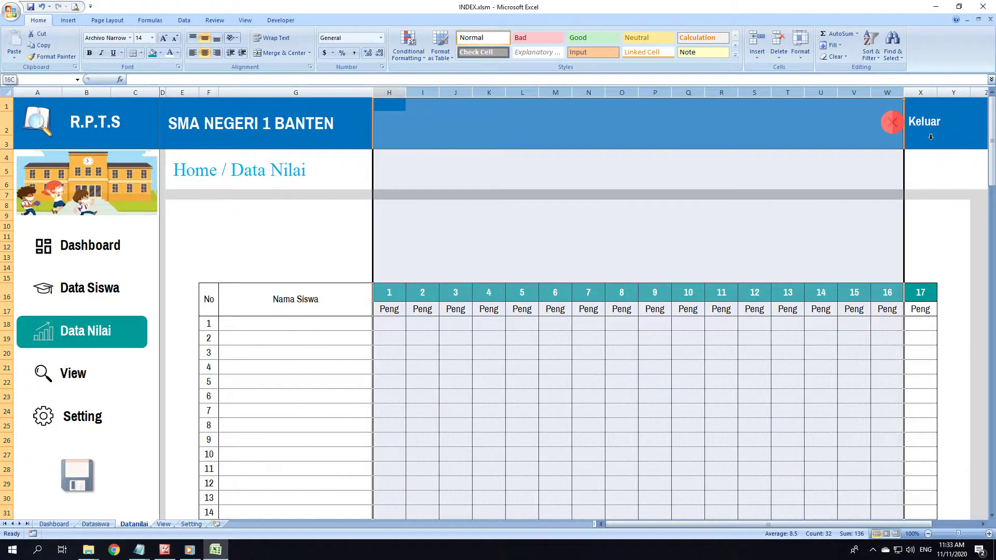
pyautogui.moveTo(391, 94); pyautogui.dragTo(921, 94)
pyautogui.click(379, 383)
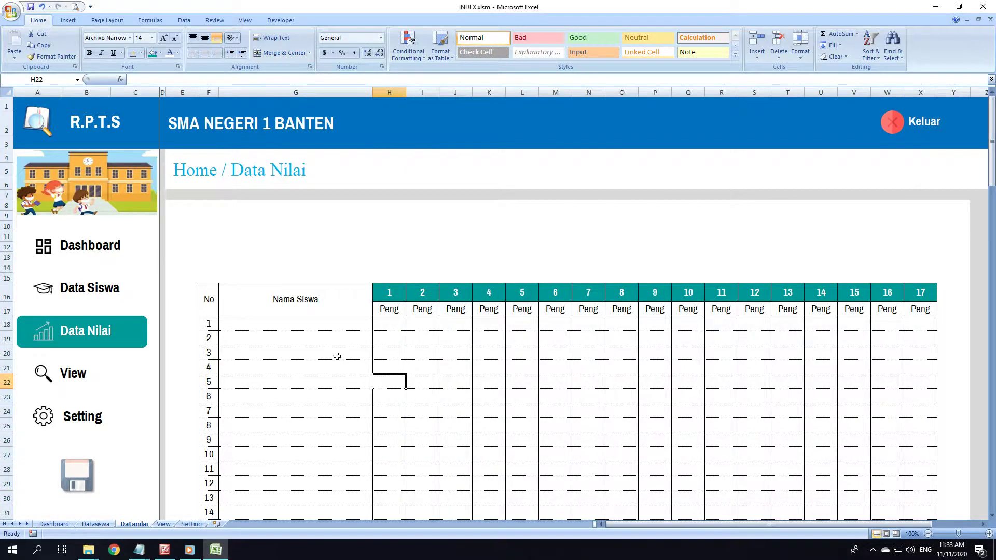
# - Make the No and Nama Siswa header cells bold
pyautogui.click(322, 292)
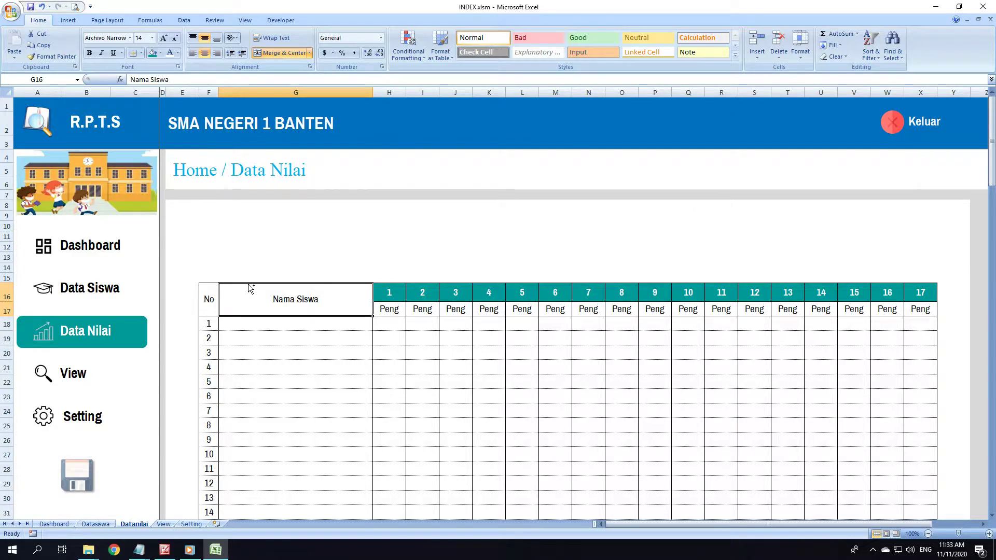
pyautogui.hotkey('ctrl', 'b')
pyautogui.click(208, 300)
pyautogui.hotkey('ctrl', 'b')
pyautogui.click(285, 338)
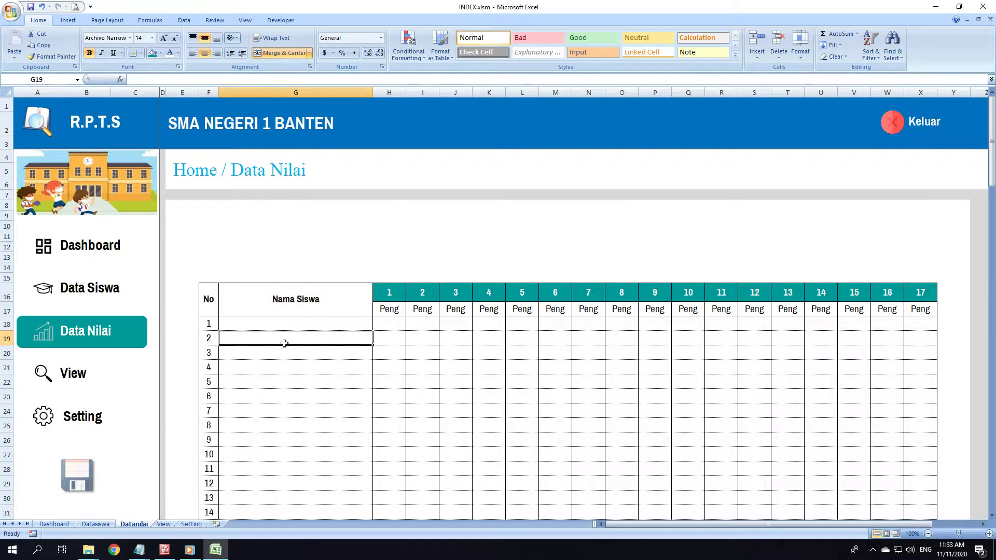
pyautogui.click(293, 300)
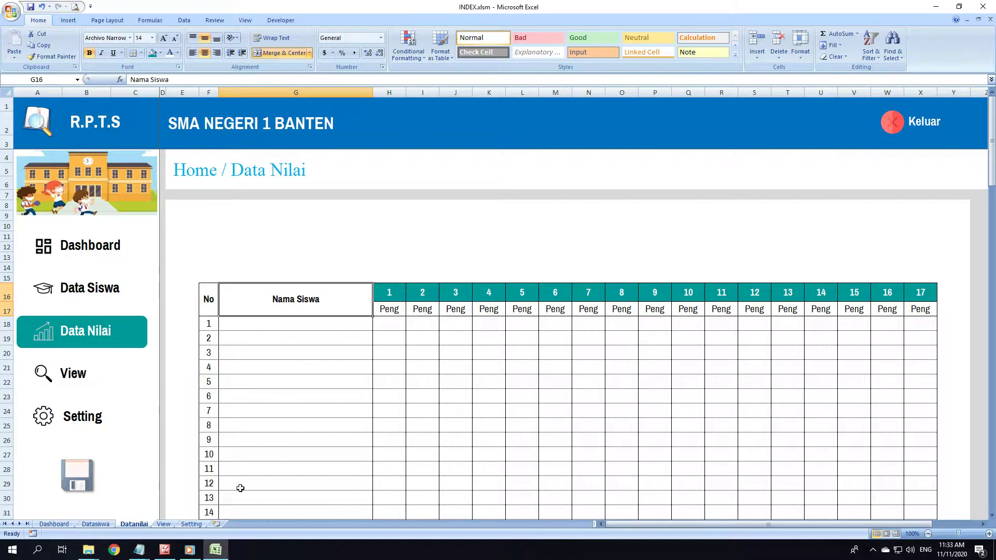
# - Shade the No and Nama Siswa columns F16:G117 light grey, then view the NILAI.PNG reference
pyautogui.click(162, 552)
pyautogui.click(216, 550)
pyautogui.moveTo(208, 300)
pyautogui.mouseDown()
pyautogui.moveTo(306, 326)
pyautogui.moveTo(292, 546)
pyautogui.mouseUp()
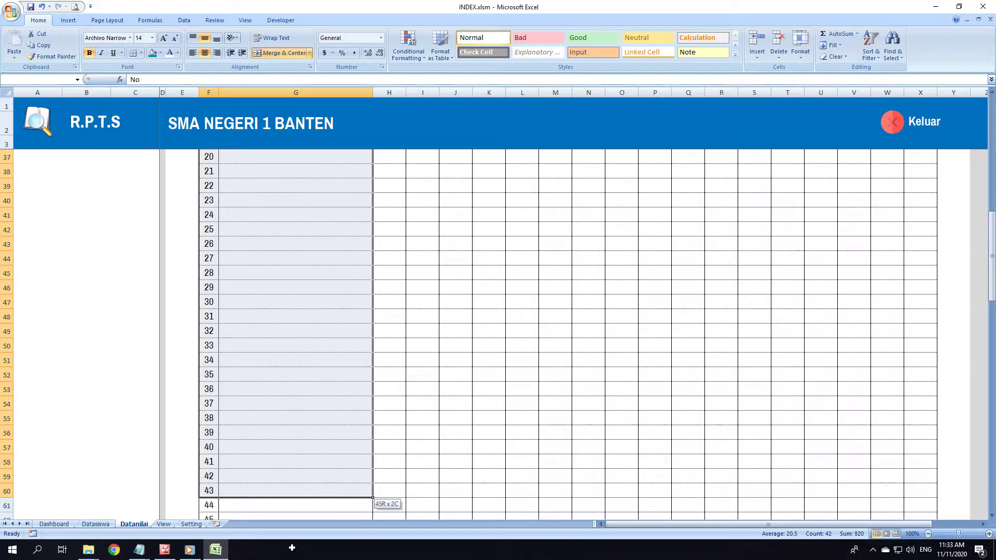
pyautogui.moveTo(292, 546); pyautogui.dragTo(300, 501)
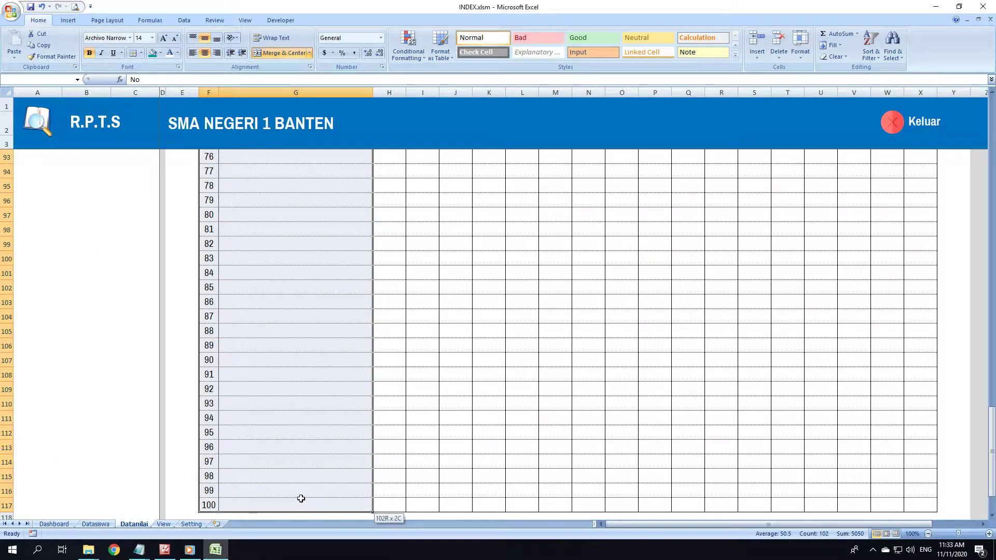
pyautogui.click(160, 52)
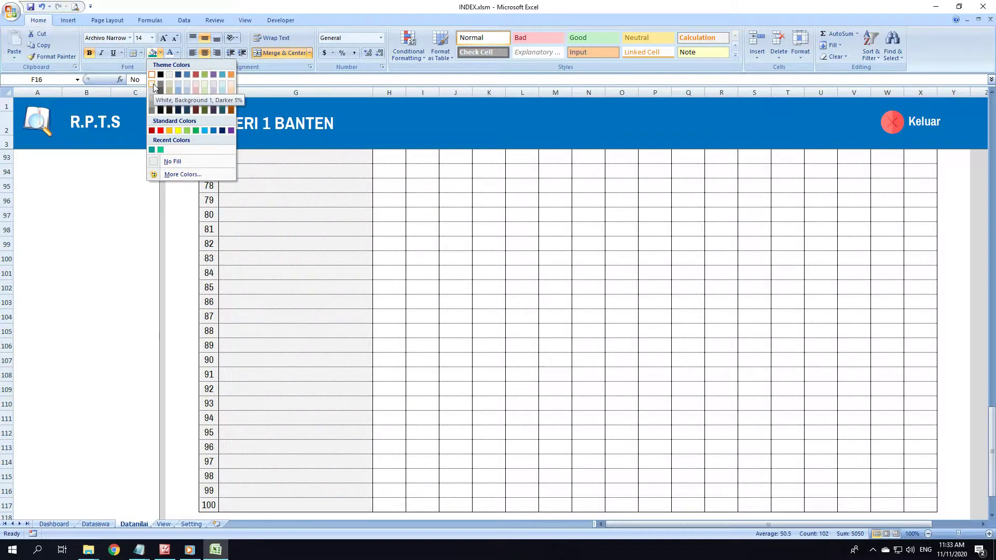
pyautogui.click(624, 277)
pyautogui.scroll(4, 443, 284)
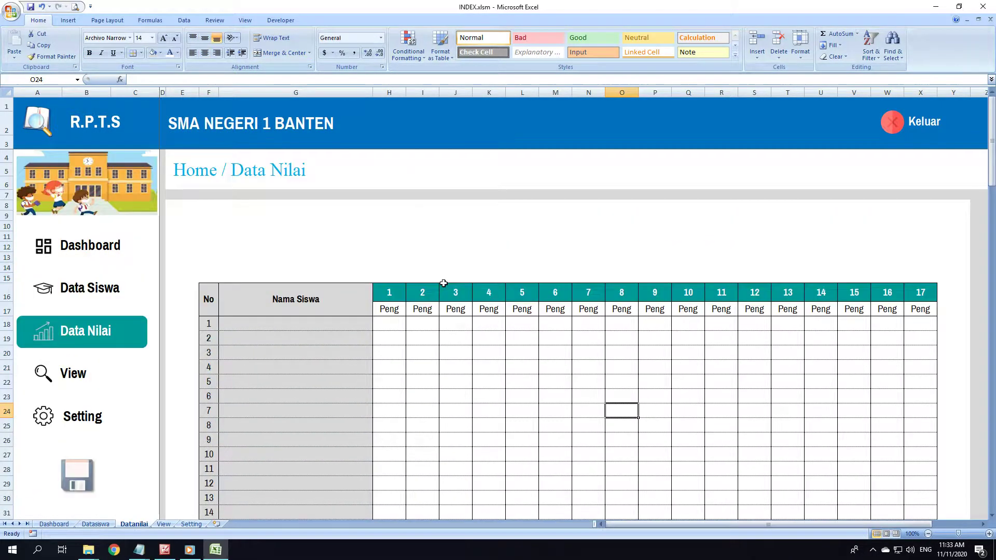
pyautogui.moveTo(338, 305); pyautogui.dragTo(277, 402)
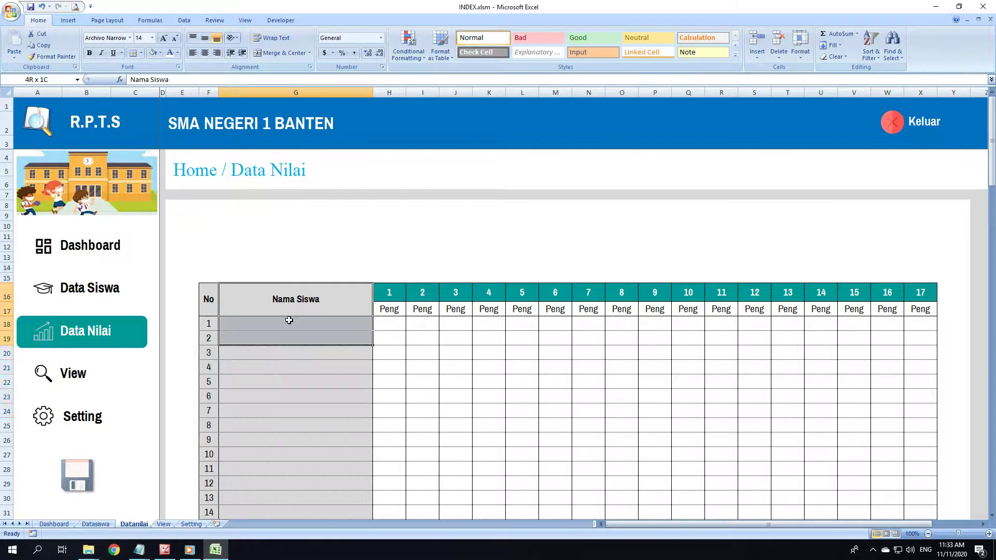
pyautogui.moveTo(277, 402); pyautogui.dragTo(263, 381)
pyautogui.click(351, 378)
pyautogui.click(528, 364)
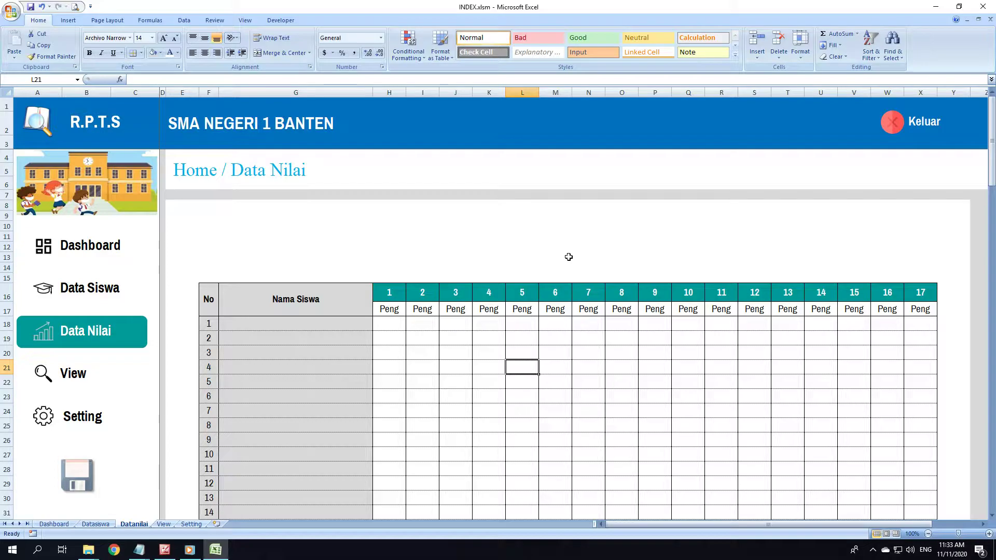
pyautogui.click(164, 550)
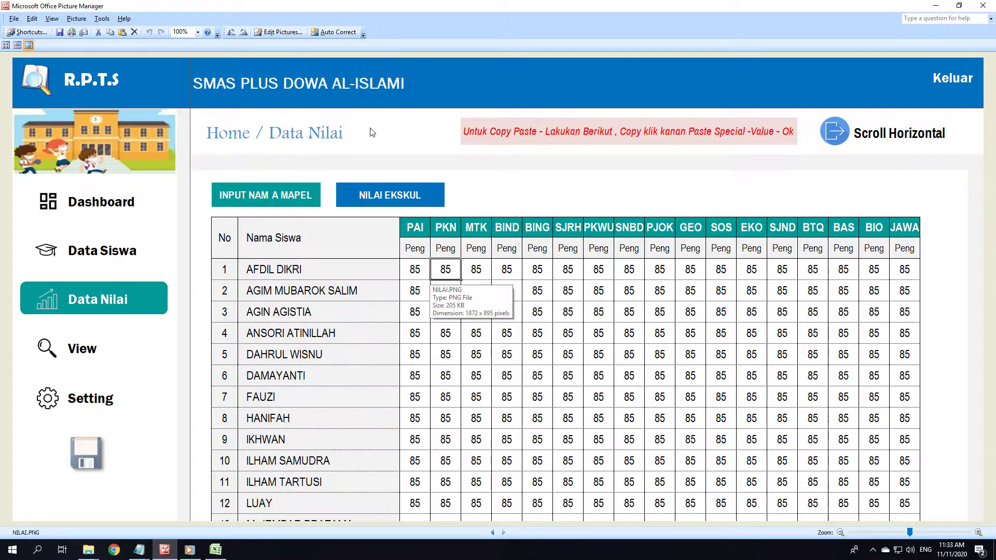
# - Minimize Picture Manager so the Excel Data Nilai sheet is showing again
pyautogui.click(934, 5)
pyautogui.click(311, 300)
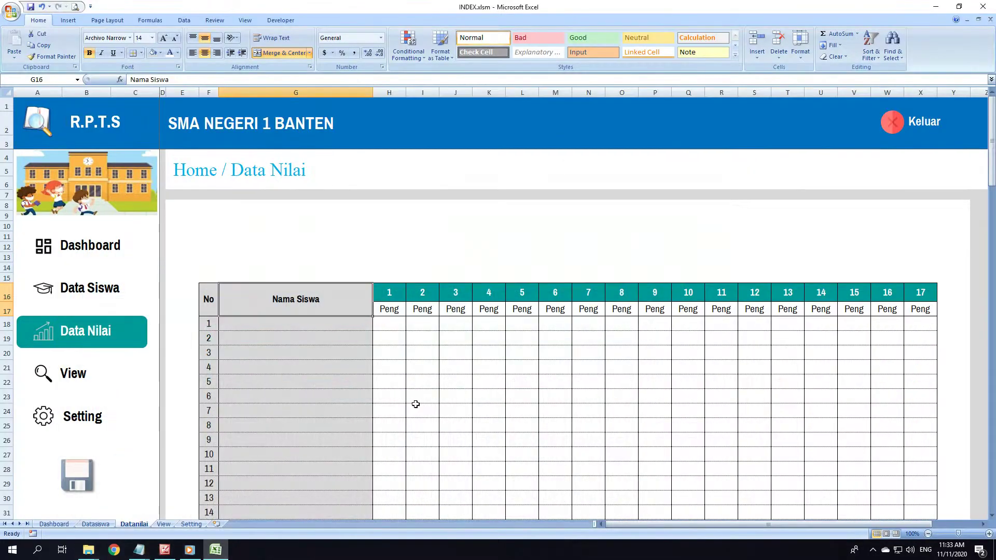
pyautogui.click(486, 378)
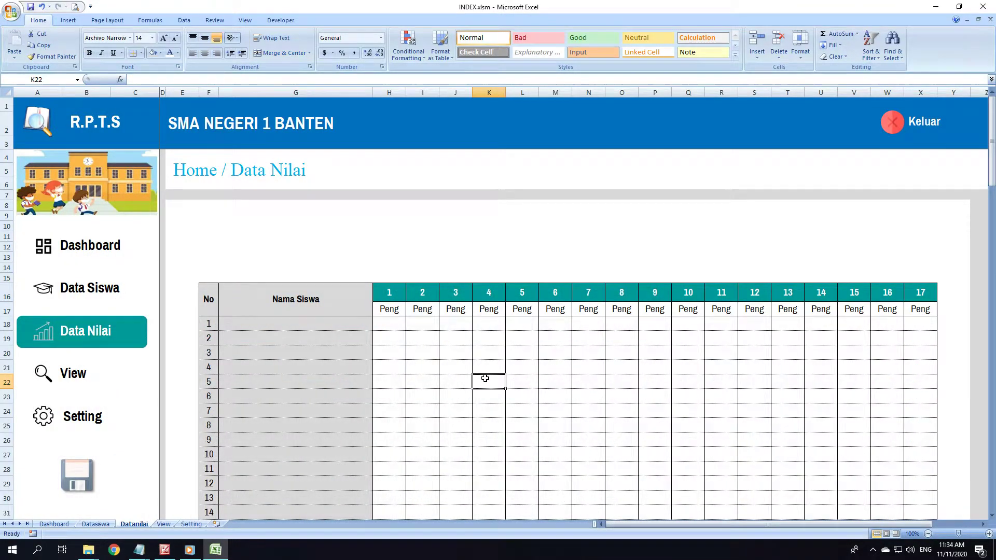
# - Move between the Data Nilai, Dashboard and Data Siswa pages, ending on the empty Data Siswa table
pyautogui.click(502, 339)
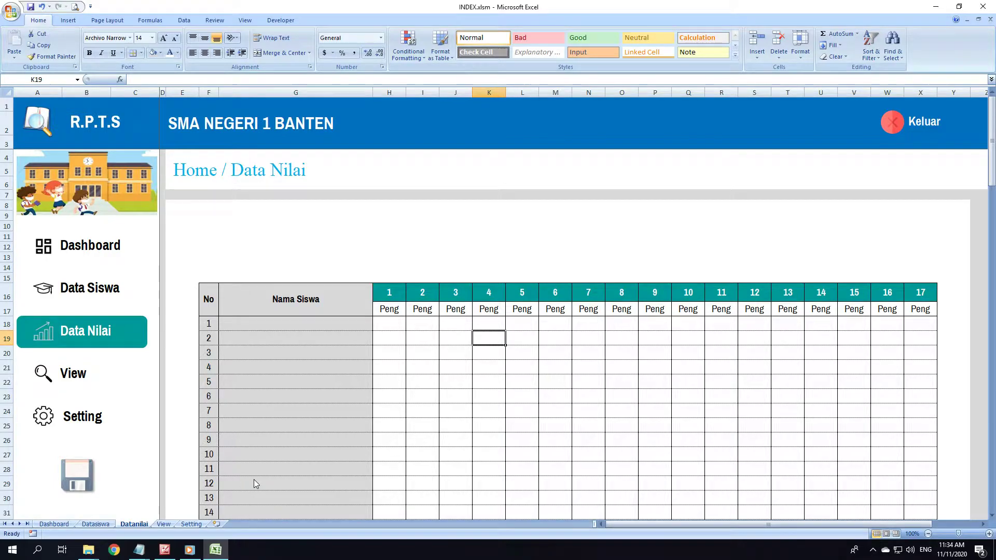
pyautogui.moveTo(245, 333); pyautogui.dragTo(338, 366)
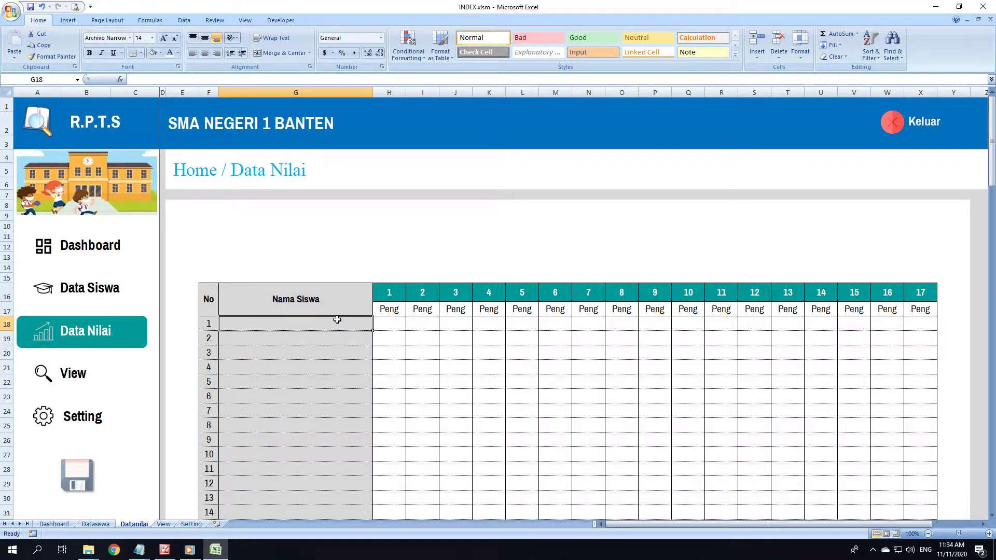
pyautogui.moveTo(338, 366); pyautogui.dragTo(343, 355)
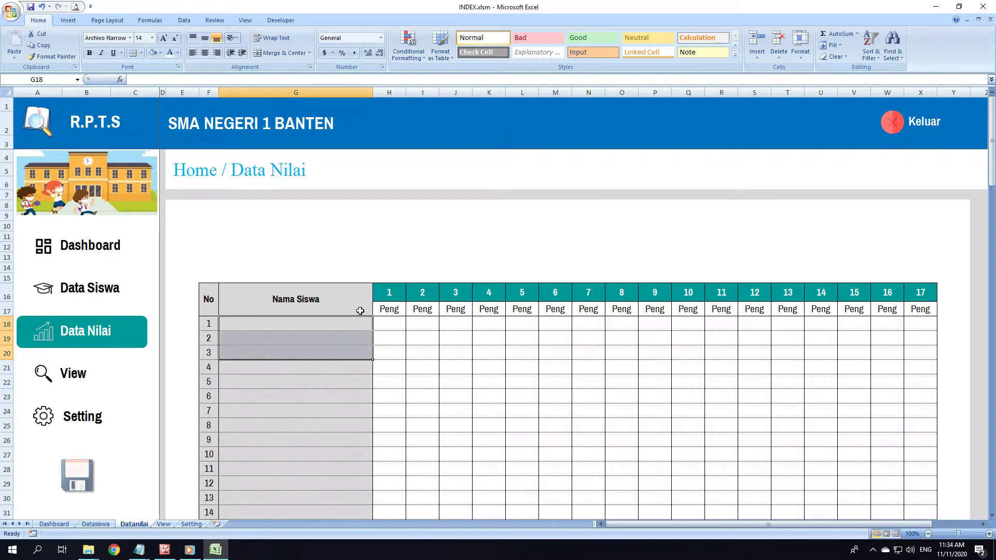
pyautogui.click(284, 218)
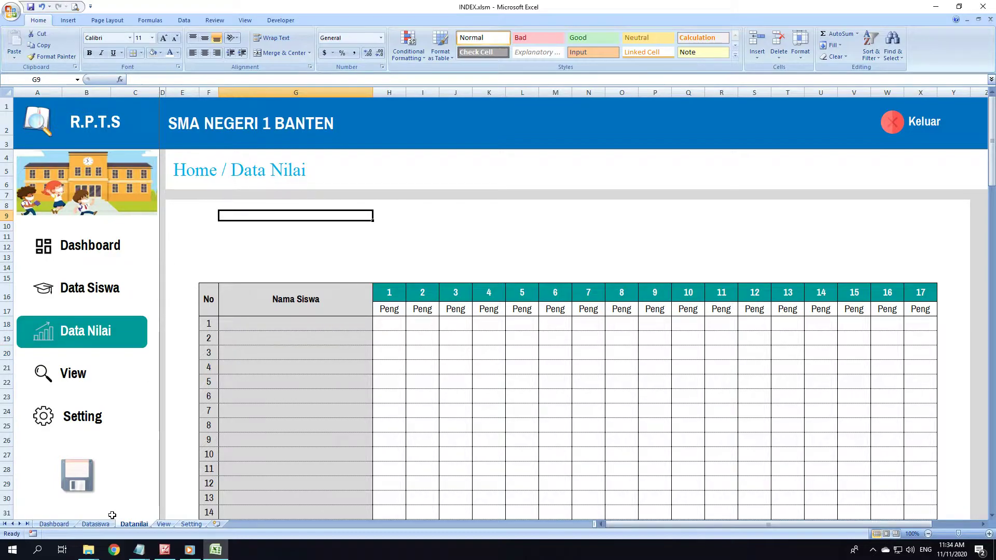
pyautogui.click(96, 525)
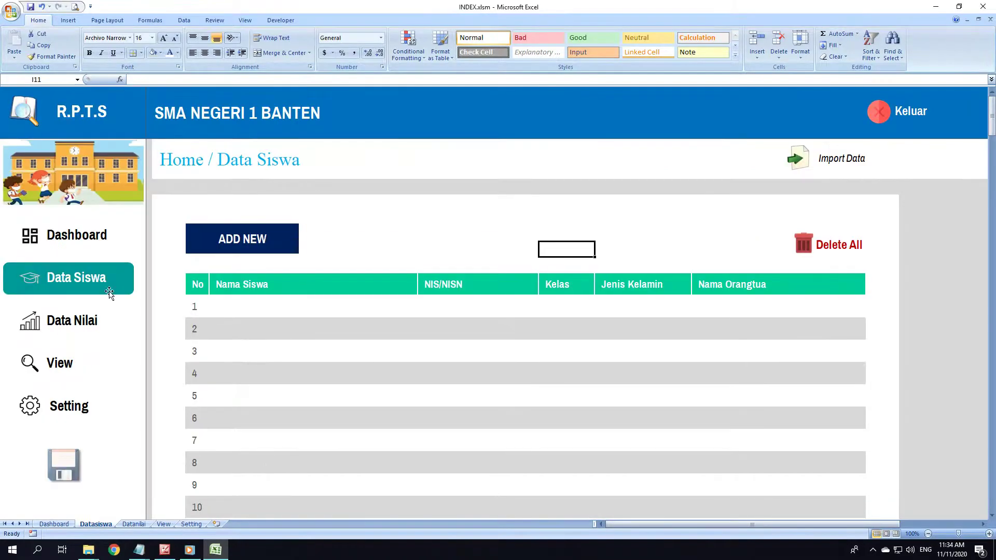
pyautogui.click(88, 334)
pyautogui.click(87, 293)
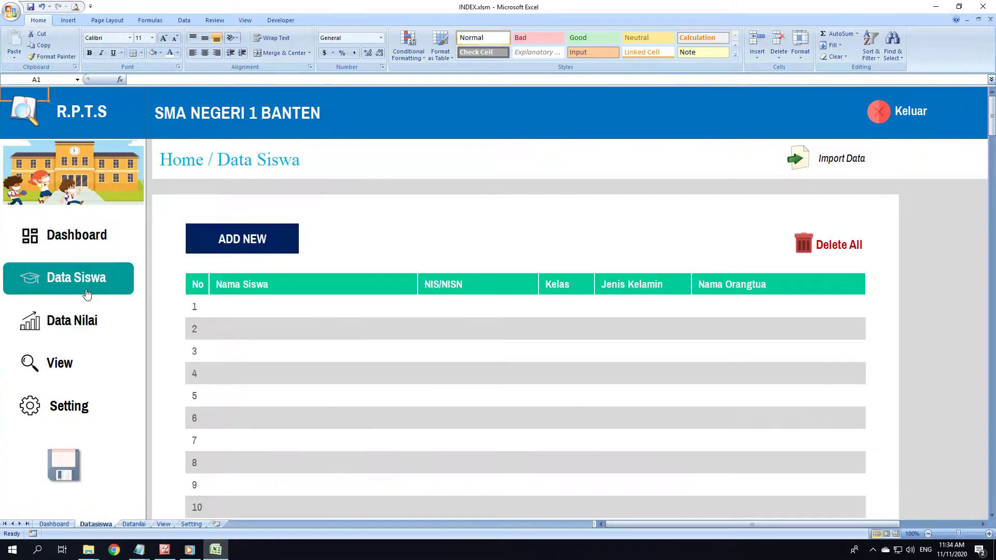
pyautogui.click(83, 323)
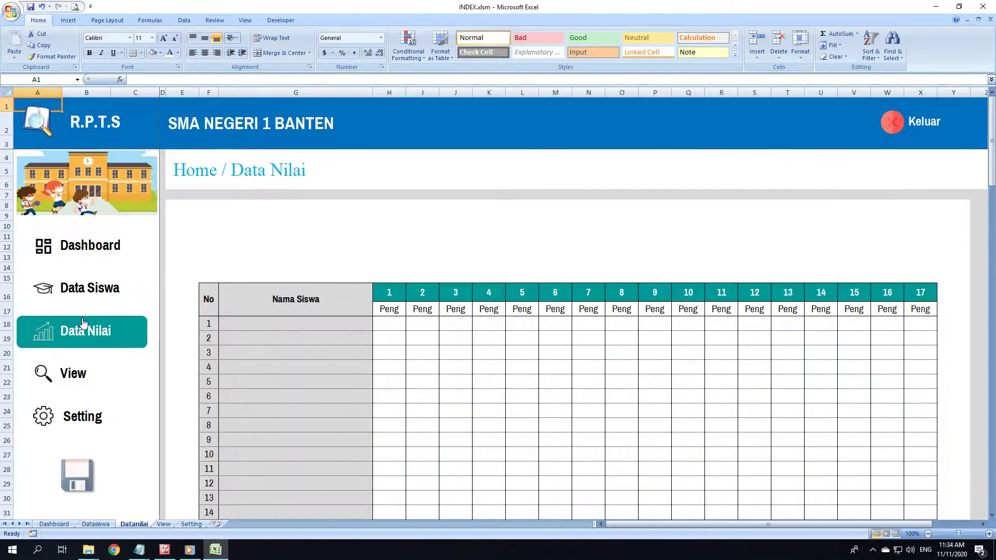
pyautogui.click(95, 251)
pyautogui.click(86, 289)
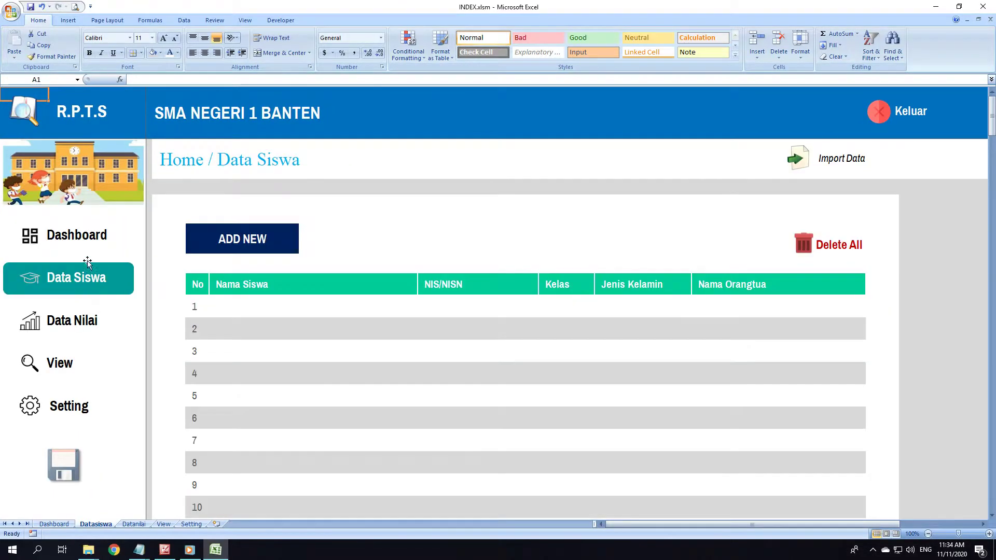
pyautogui.click(83, 322)
pyautogui.click(82, 296)
pyautogui.click(456, 246)
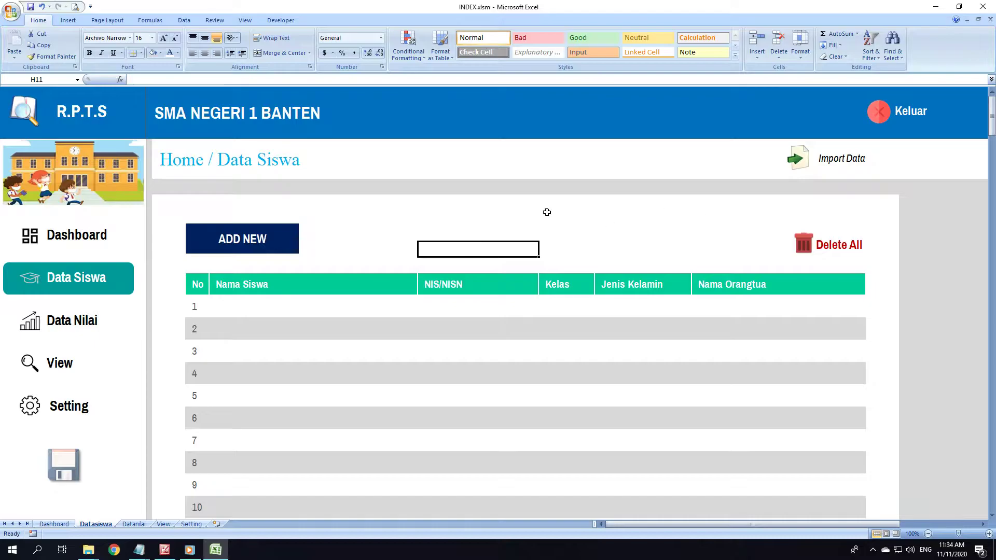
# - Import KELASX.xlsx from 3D Objects > APLIKASI RPTS > Data Siswa, then return to Data Nilai
pyautogui.click(796, 158)
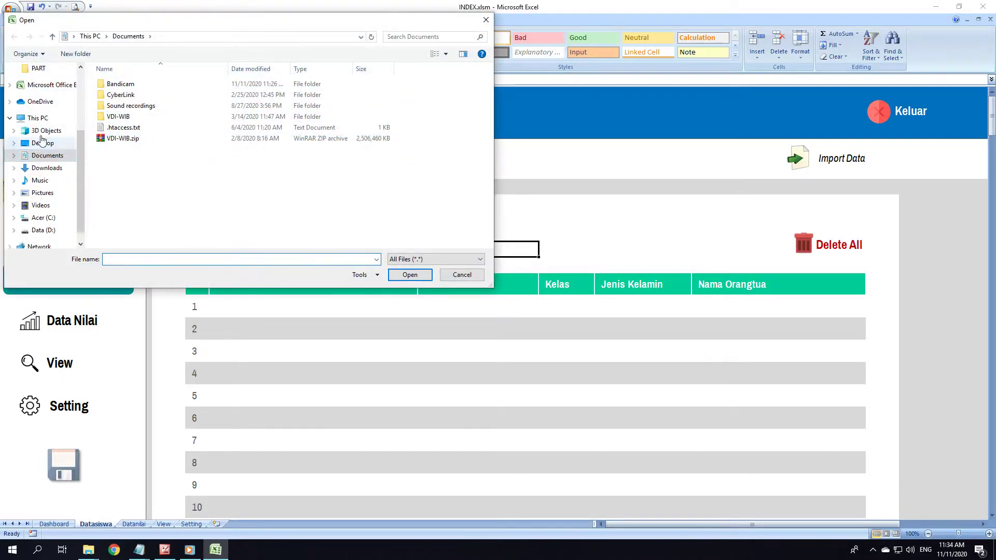
pyautogui.click(46, 130)
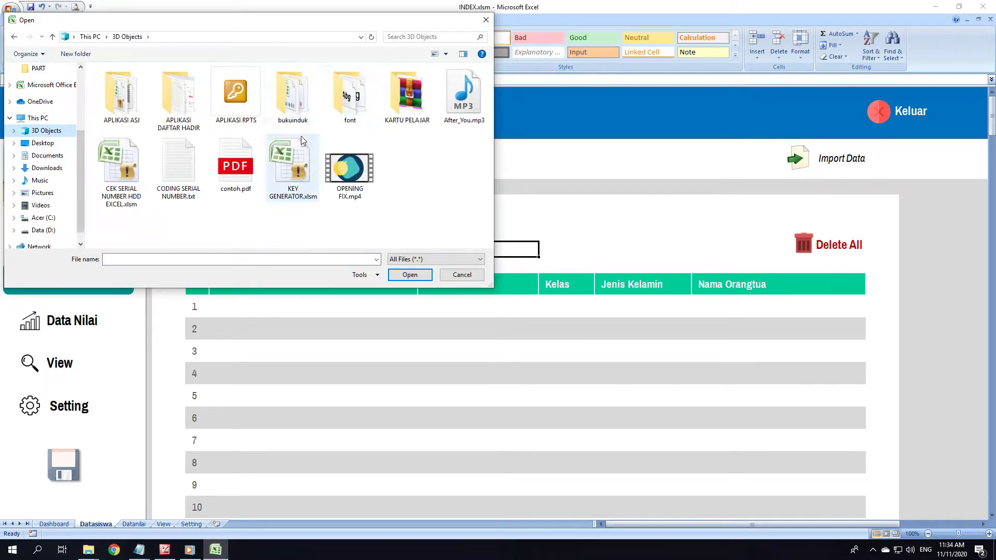
pyautogui.doubleClick(236, 94)
pyautogui.doubleClick(133, 114)
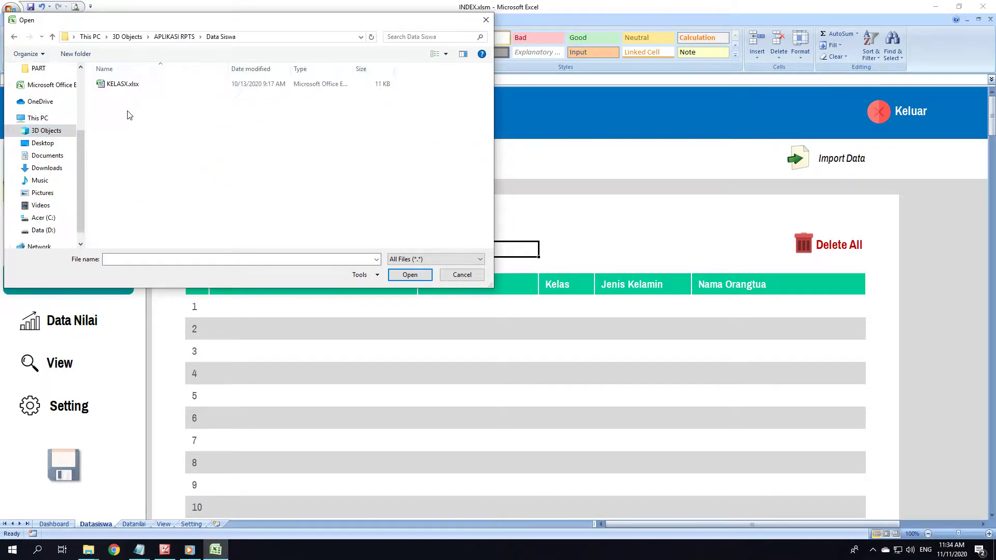
pyautogui.click(122, 84)
pyautogui.click(410, 275)
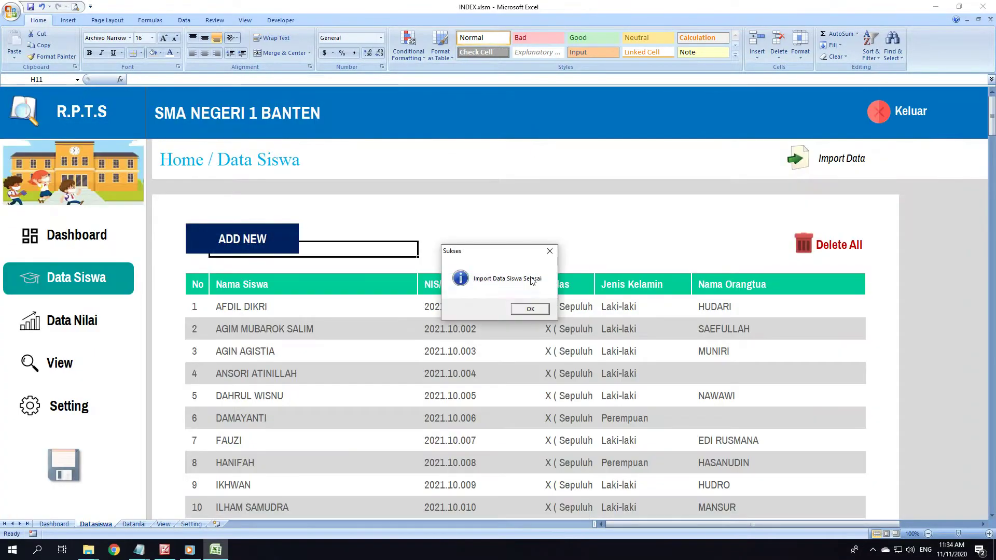
pyautogui.click(530, 309)
pyautogui.scroll(-3, 462, 332)
pyautogui.scroll(-3, 461, 338)
pyautogui.scroll(6, 461, 338)
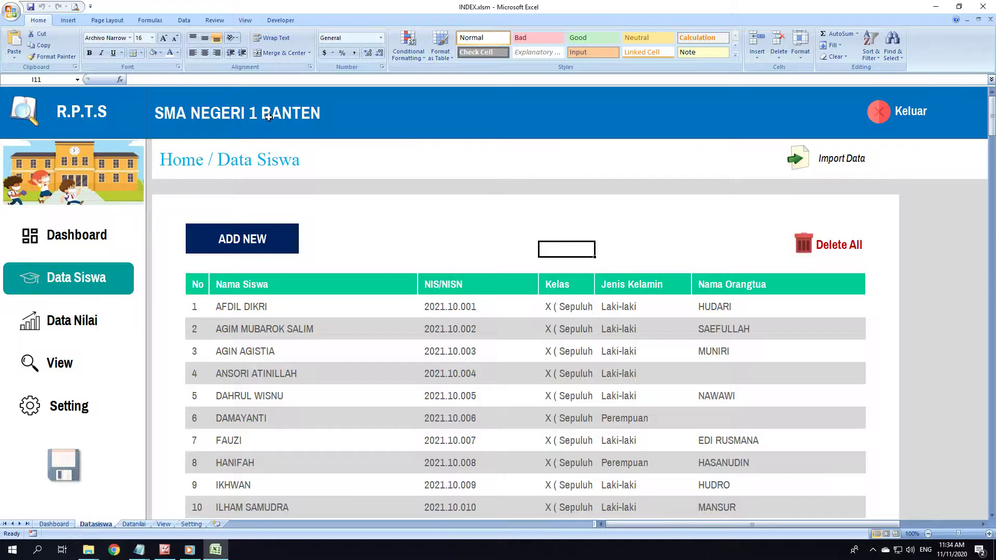
pyautogui.click(99, 324)
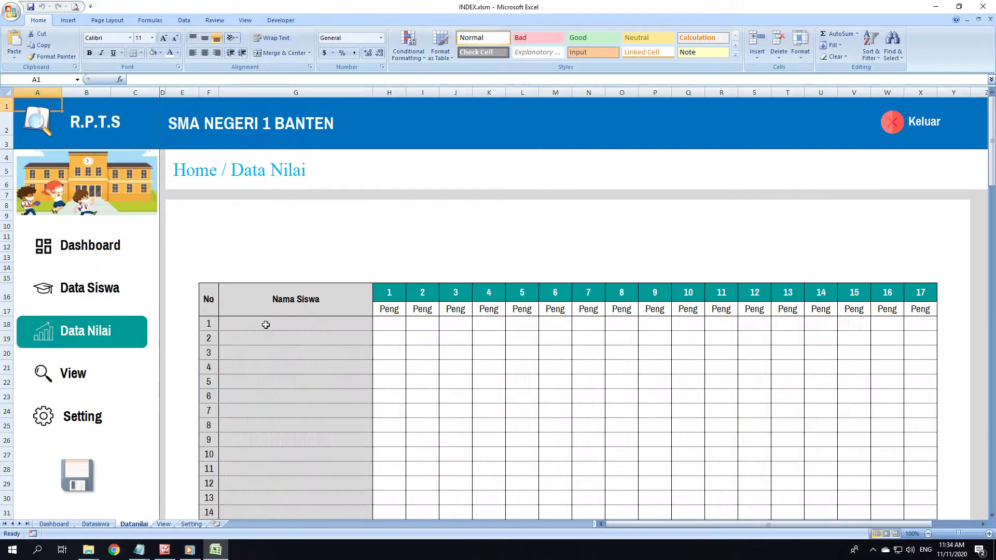
# - Link Data Nilai cell G18 to the first student name with =Datasiswa!G14
pyautogui.moveTo(299, 323); pyautogui.dragTo(286, 324)
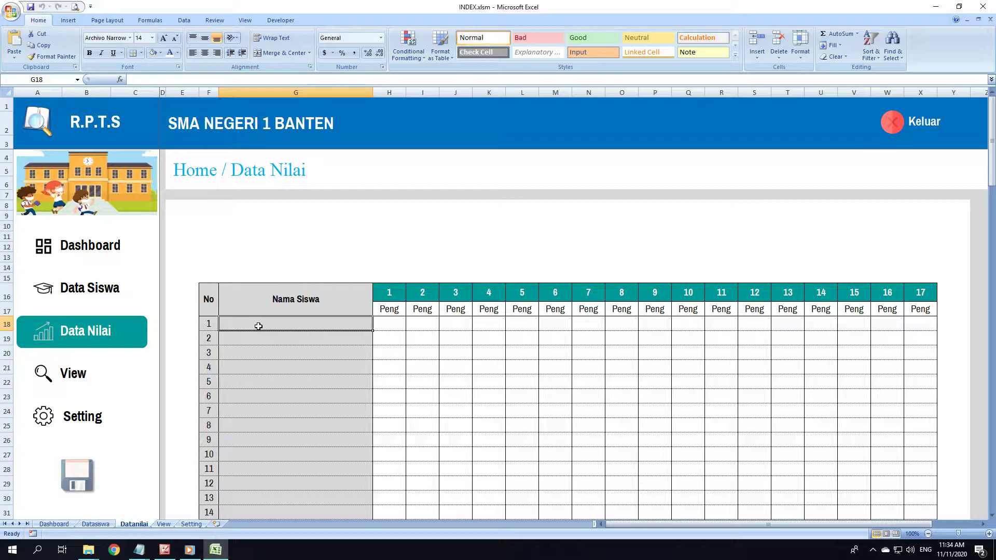
pyautogui.write('=')
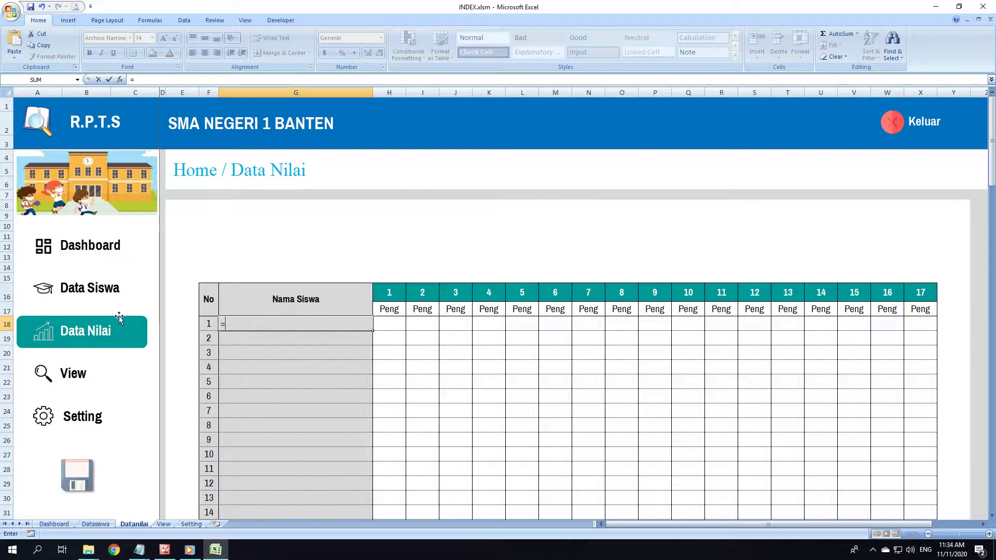
pyautogui.click(107, 524)
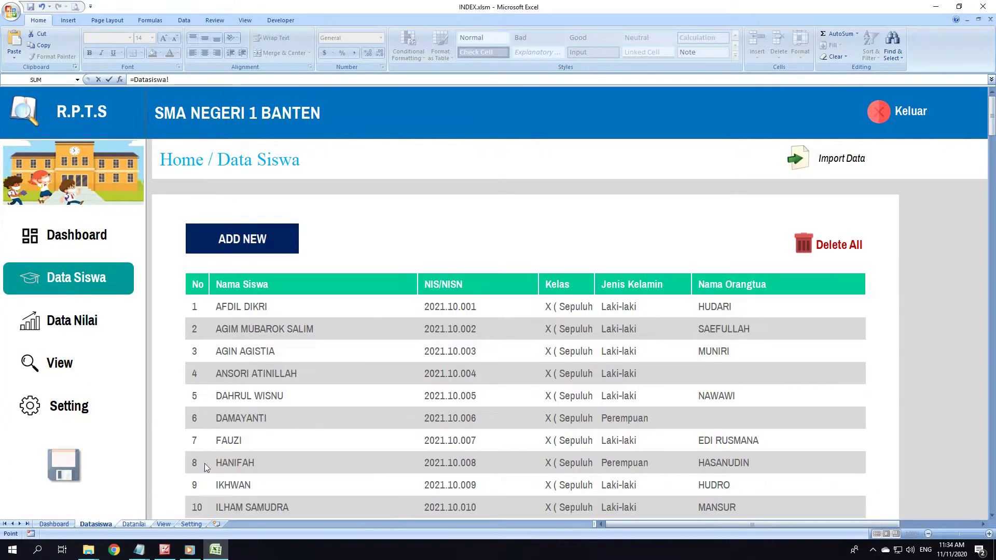
pyautogui.click(277, 311)
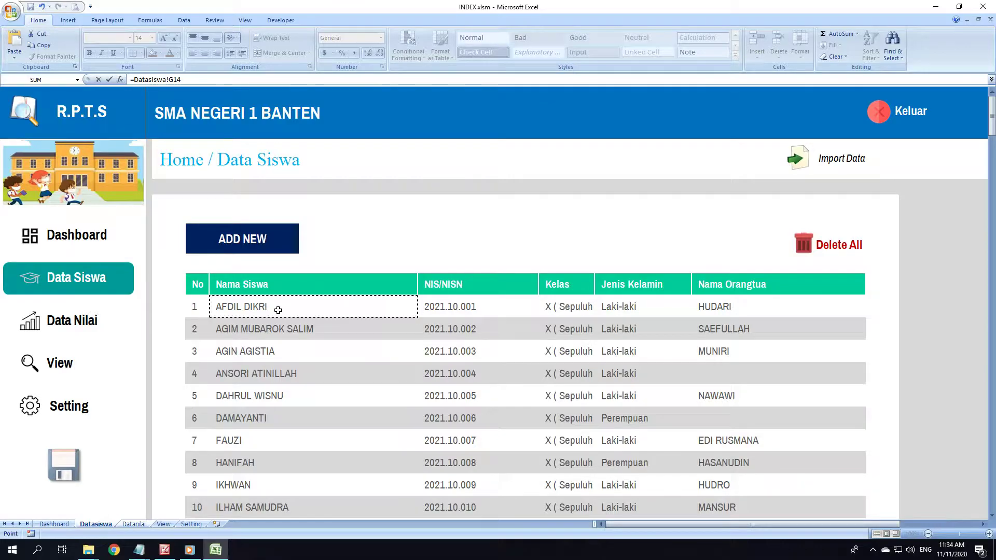
pyautogui.press('Return')
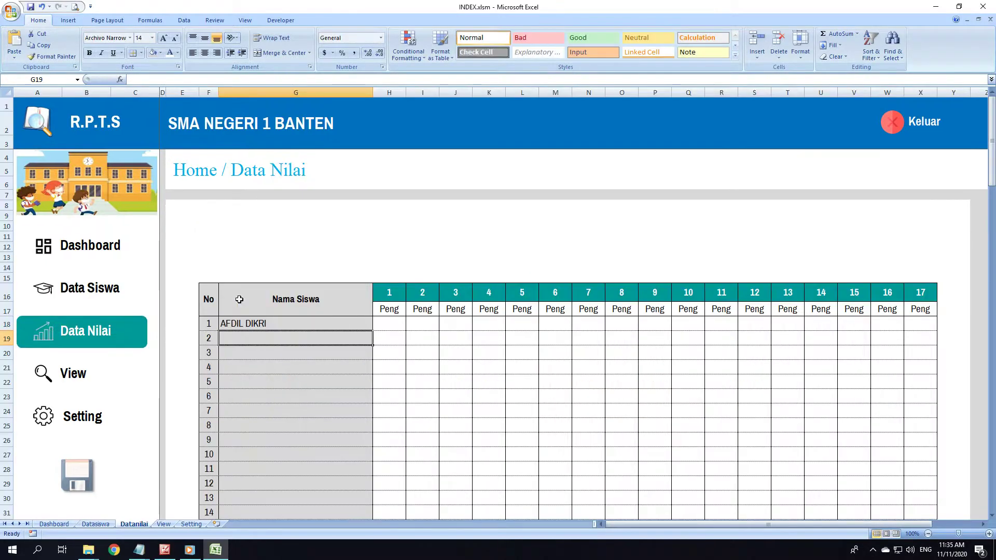
# - Fill the name formula from G18 down to row 117, covering entry 100
pyautogui.click(345, 323)
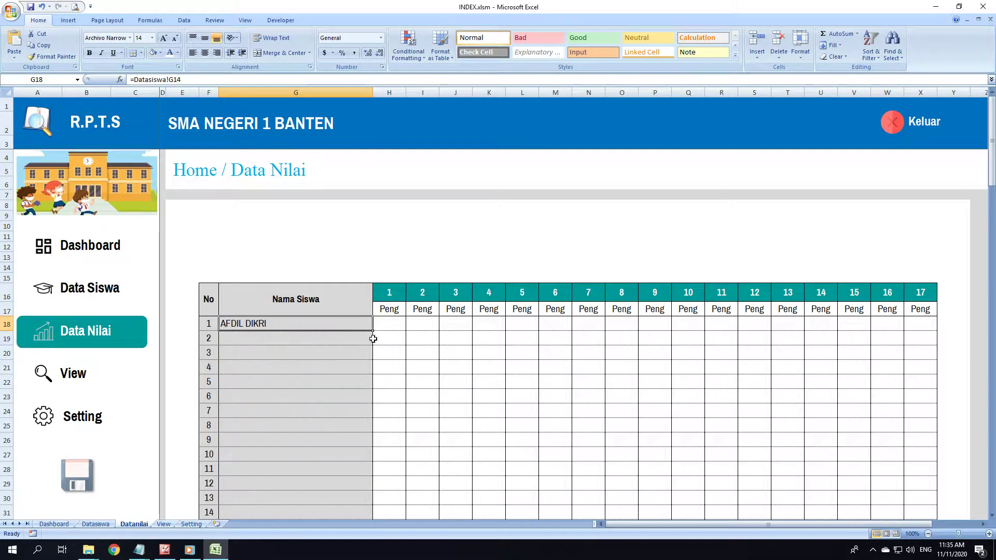
pyautogui.moveTo(372, 331); pyautogui.dragTo(347, 558)
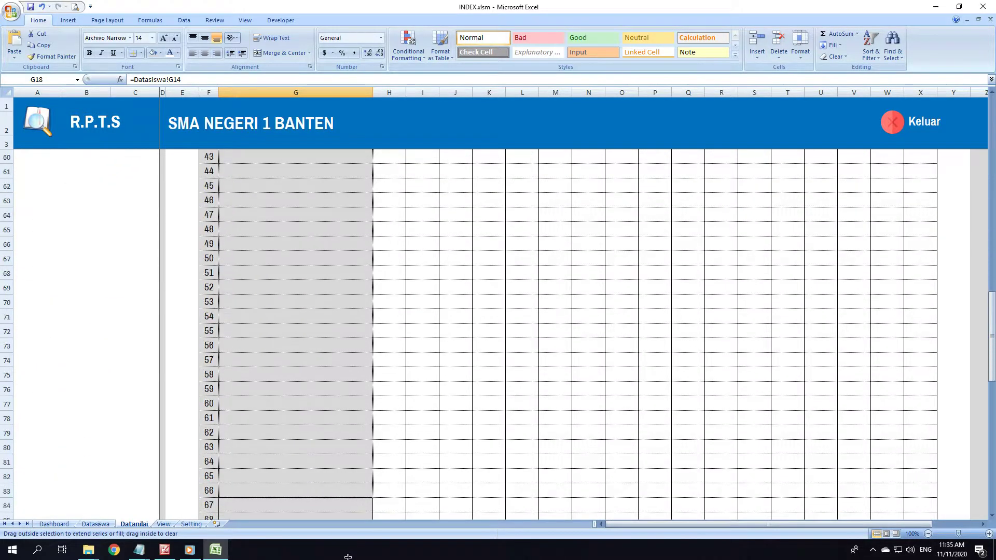
pyautogui.moveTo(348, 558); pyautogui.dragTo(363, 503)
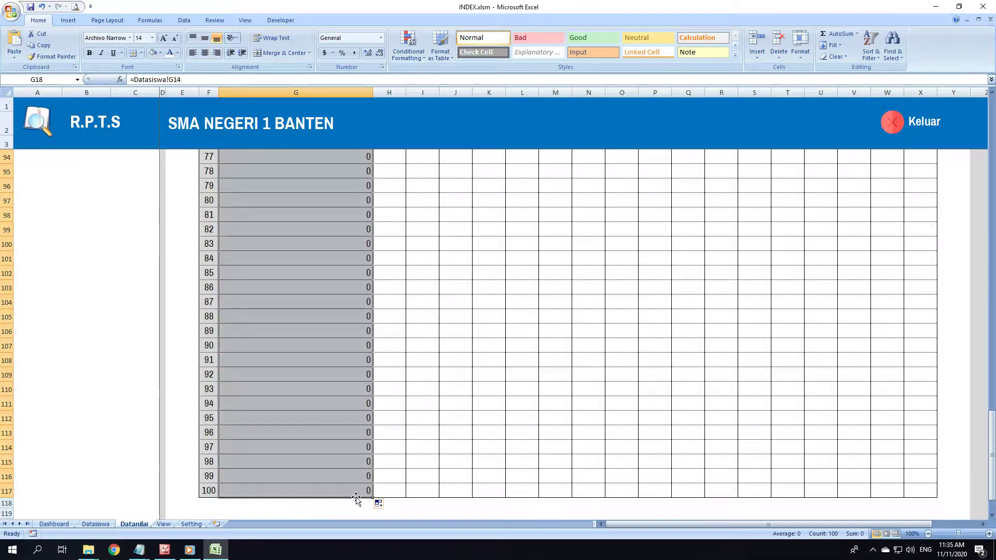
pyautogui.scroll(13, 363, 363)
# - Left-align and indent the linked student names in column G
pyautogui.scroll(7, 311, 337)
pyautogui.scroll(3, 301, 344)
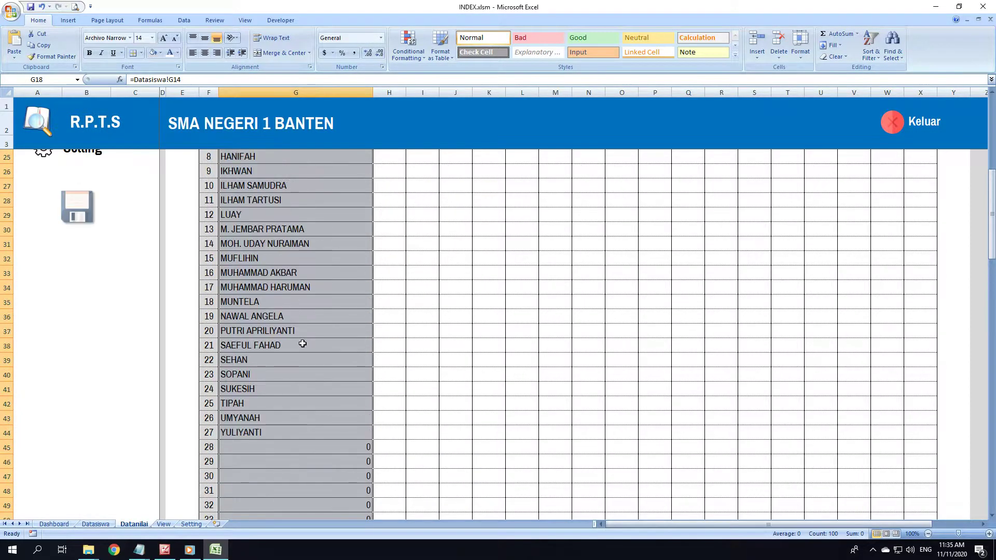
pyautogui.scroll(3, 302, 343)
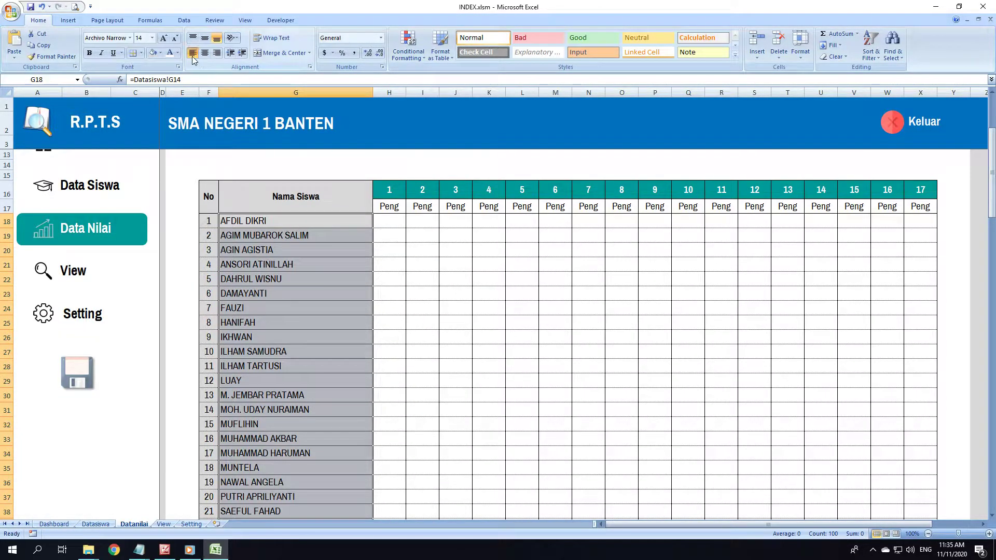
pyautogui.scroll(-5, 381, 395)
pyautogui.scroll(2, 362, 423)
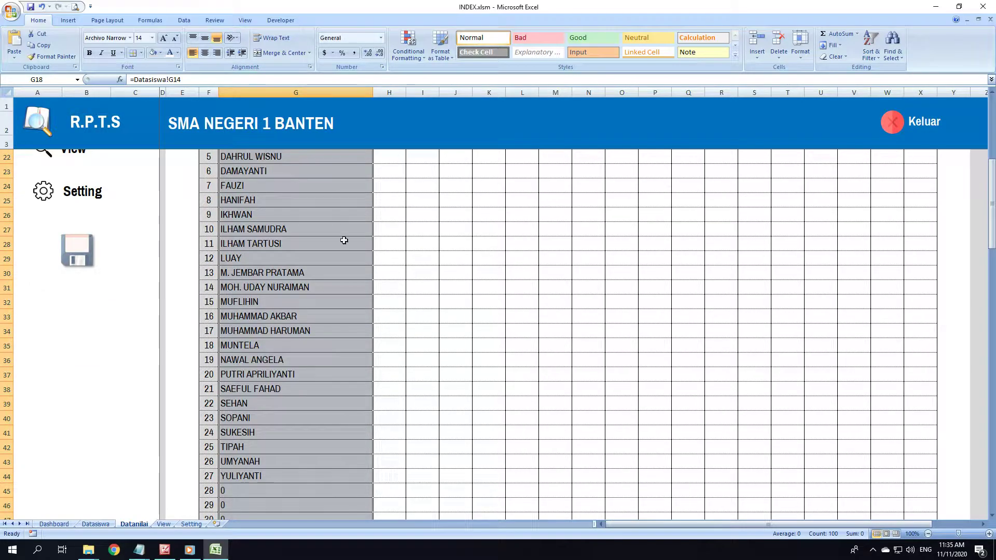
pyautogui.click(242, 52)
# - Inspect a linked name's formula and the rows showing 0 below the names
pyautogui.click(296, 256)
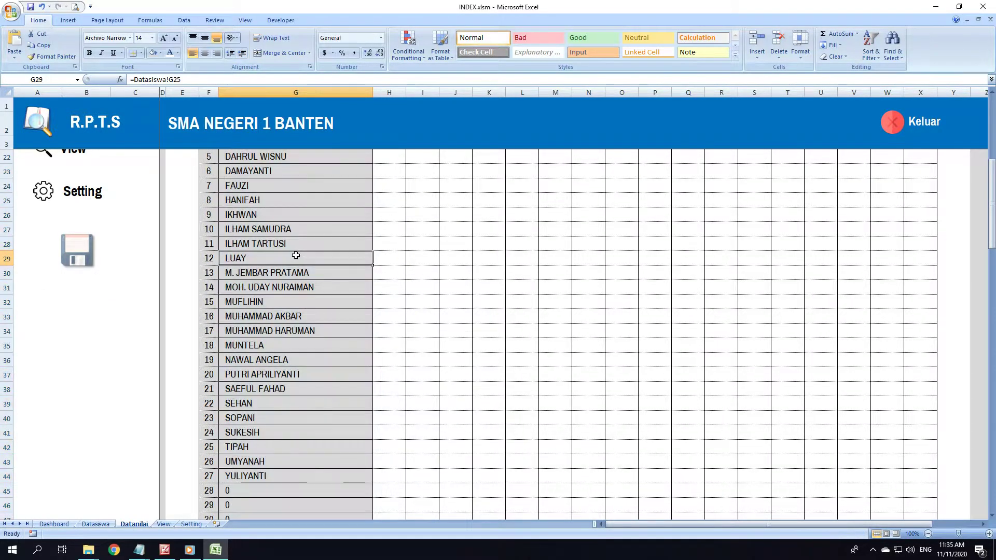
pyautogui.scroll(6, 296, 256)
pyautogui.scroll(-9, 267, 353)
pyautogui.scroll(-1, 268, 352)
pyautogui.scroll(1, 268, 353)
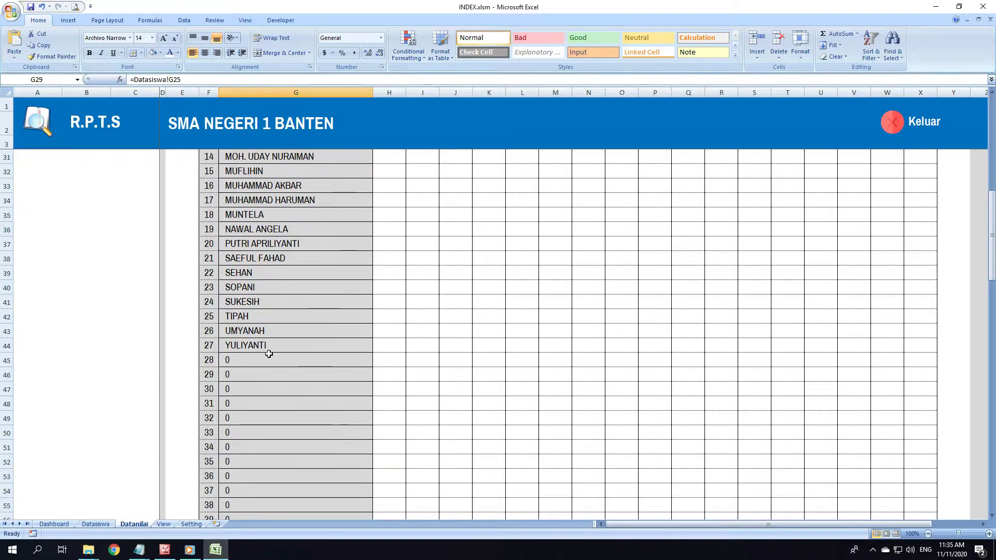
pyautogui.scroll(4, 269, 354)
pyautogui.scroll(2, 271, 352)
pyautogui.scroll(-10, 271, 352)
pyautogui.scroll(2, 272, 351)
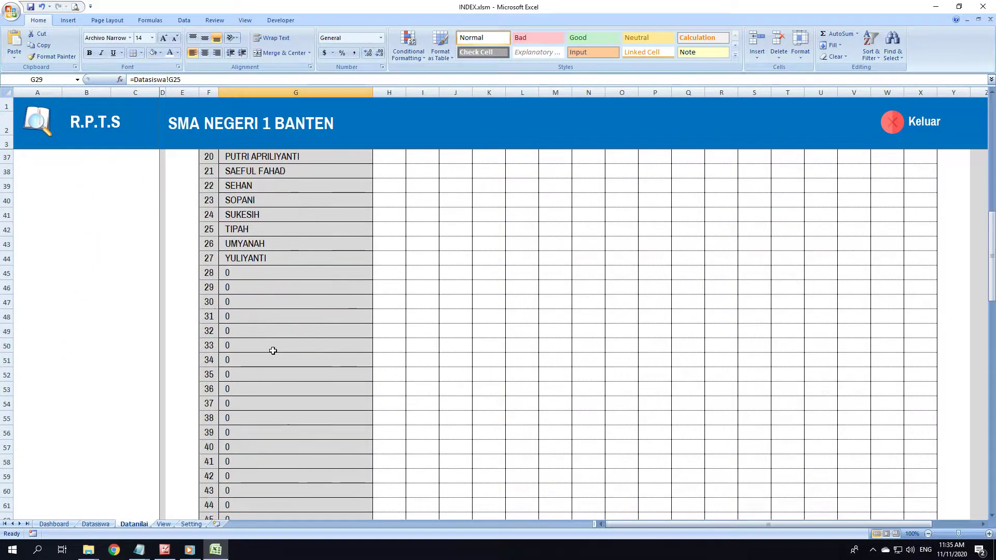
pyautogui.moveTo(255, 270); pyautogui.dragTo(290, 383)
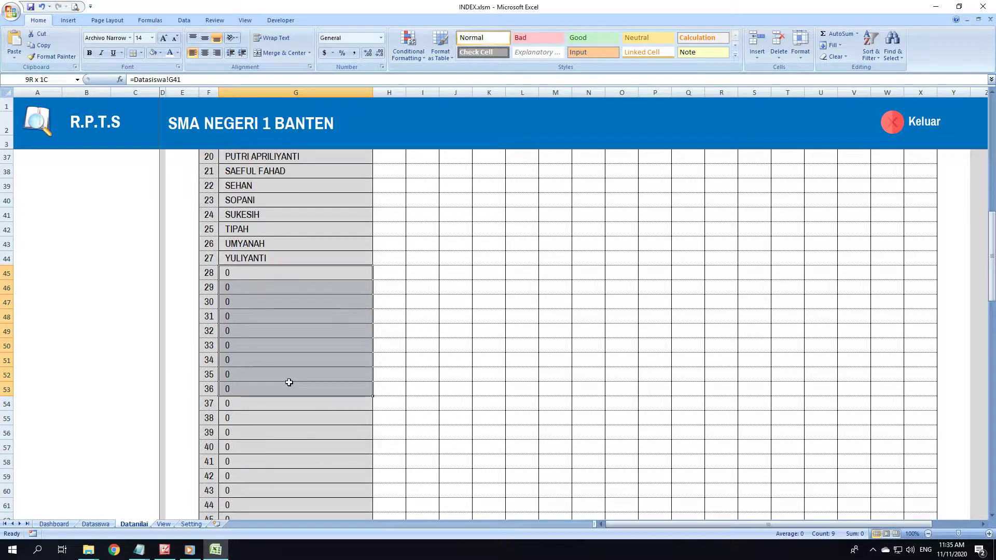
# - Compare with the Data Siswa list, checking the empty row after the last student
pyautogui.click(104, 524)
pyautogui.scroll(-10, 340, 456)
pyautogui.scroll(3, 327, 498)
pyautogui.scroll(-3, 324, 497)
pyautogui.click(233, 312)
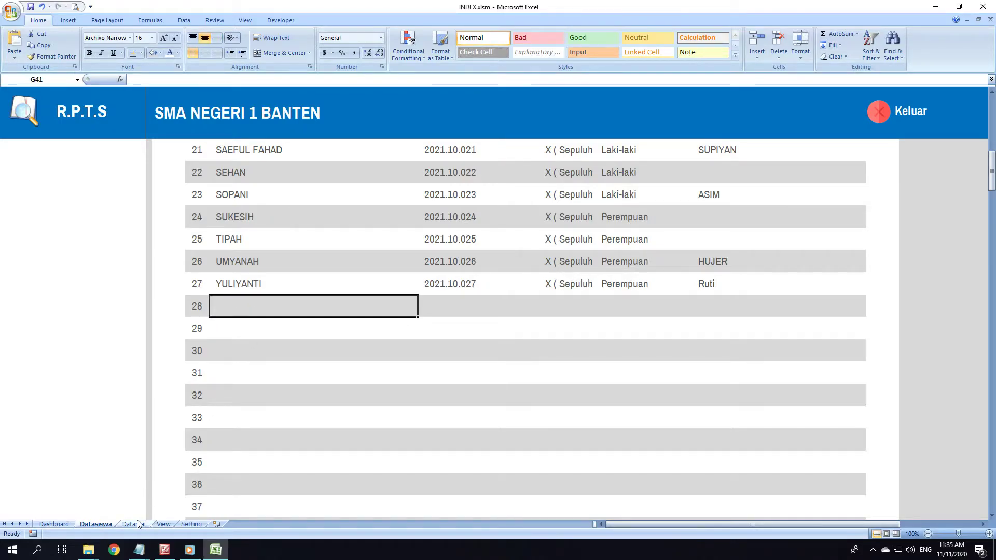
pyautogui.click(139, 525)
# - Select the whole Nama Siswa column of the Data Nilai table, starting near entry 28
pyautogui.click(271, 405)
pyautogui.scroll(3, 272, 417)
pyautogui.scroll(-2, 267, 434)
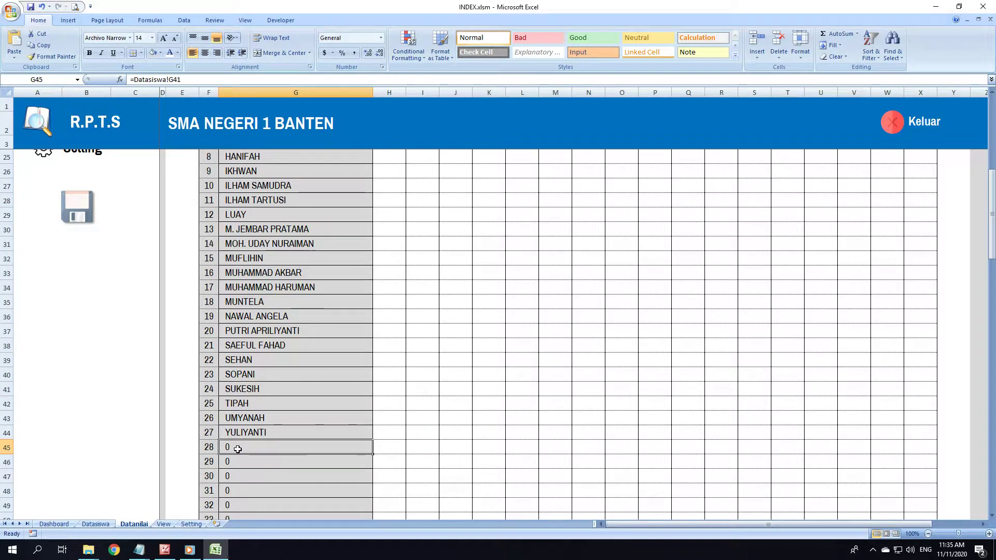
pyautogui.scroll(3, 338, 358)
pyautogui.scroll(2, 340, 312)
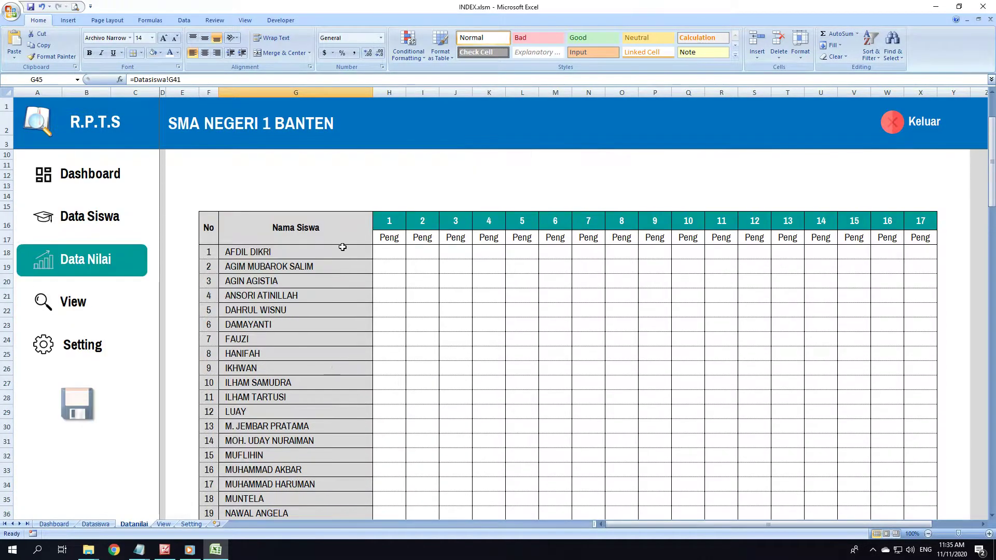
pyautogui.moveTo(342, 248)
pyautogui.mouseDown()
pyautogui.moveTo(296, 524)
pyautogui.moveTo(308, 528)
pyautogui.moveTo(311, 491)
pyautogui.mouseUp()
# - Apply the custom number format 0;0; to G18:G117 so zero rows show blank
pyautogui.rightClick(300, 322)
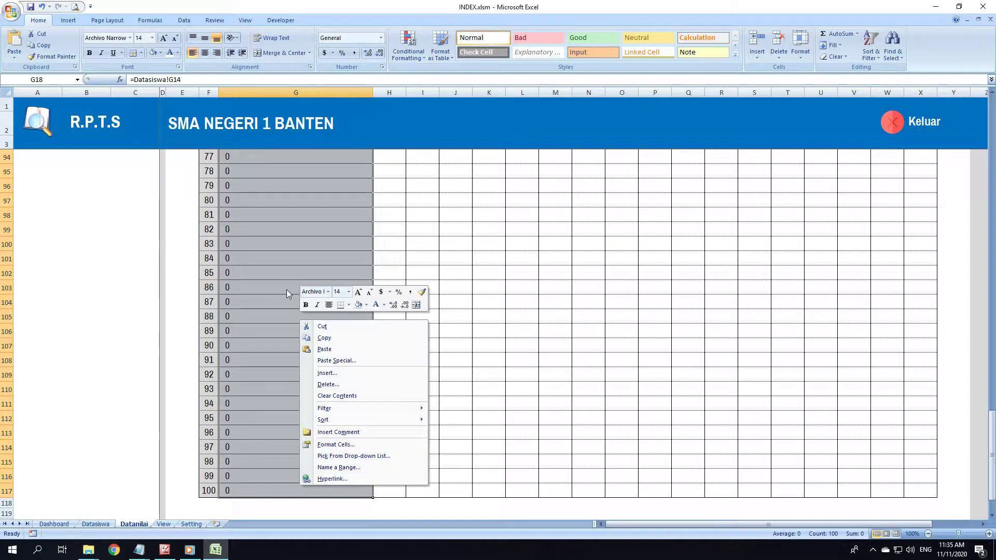
pyautogui.press('Escape')
pyautogui.scroll(5, 278, 270)
pyautogui.scroll(11, 280, 272)
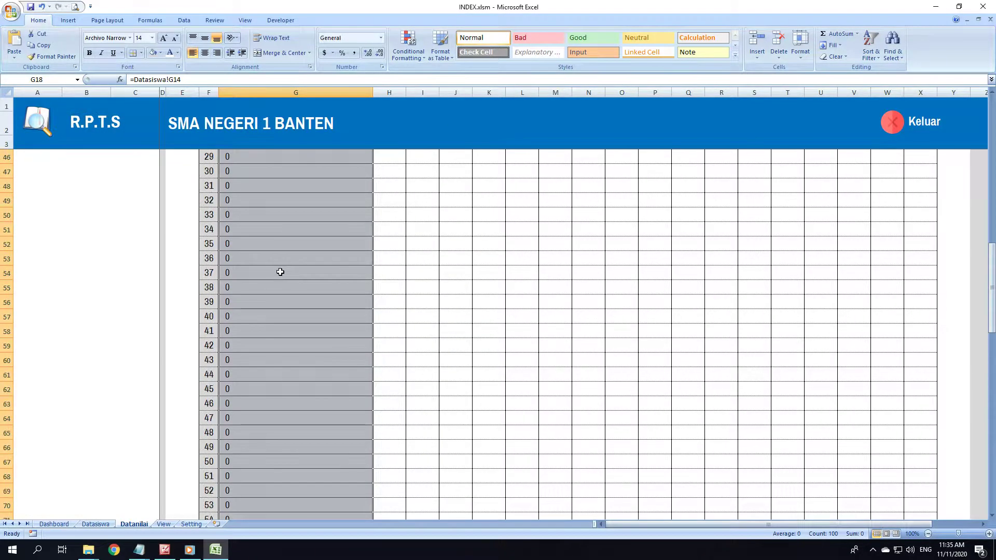
pyautogui.click(334, 53)
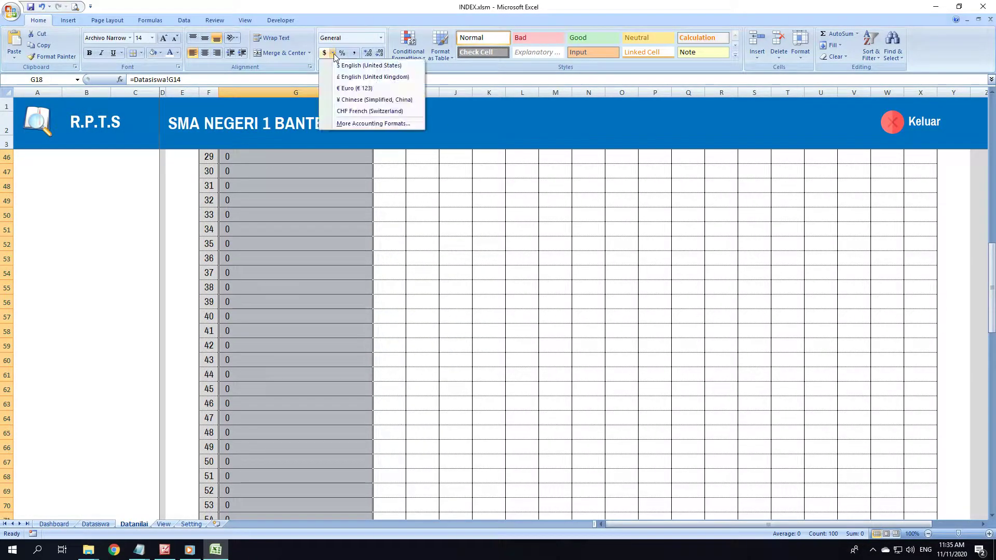
pyautogui.click(341, 123)
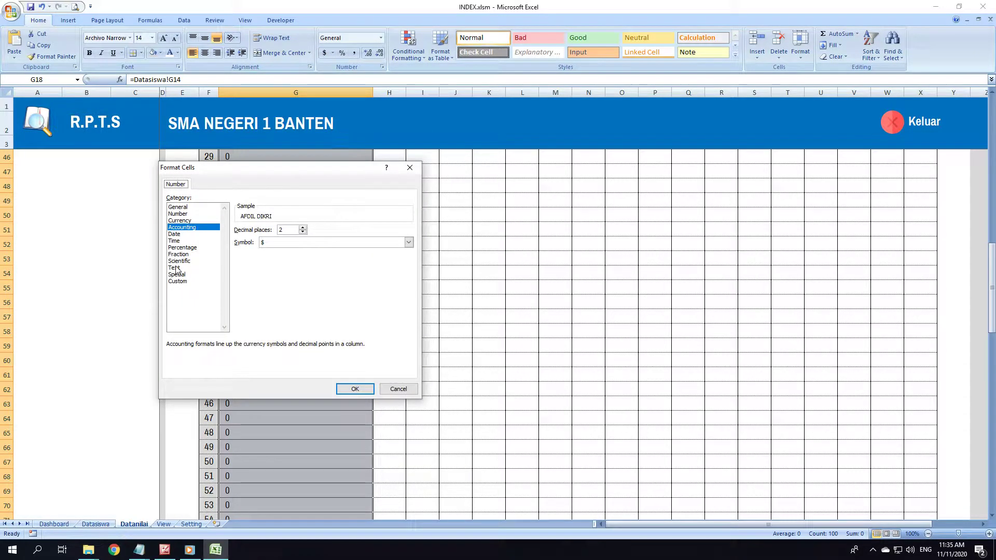
pyautogui.click(178, 282)
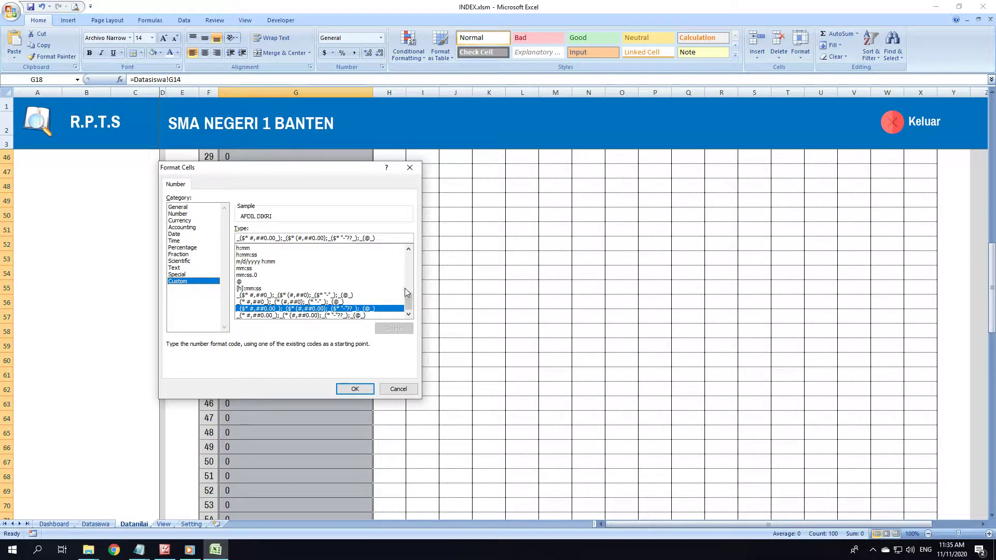
pyautogui.moveTo(410, 301); pyautogui.dragTo(412, 261)
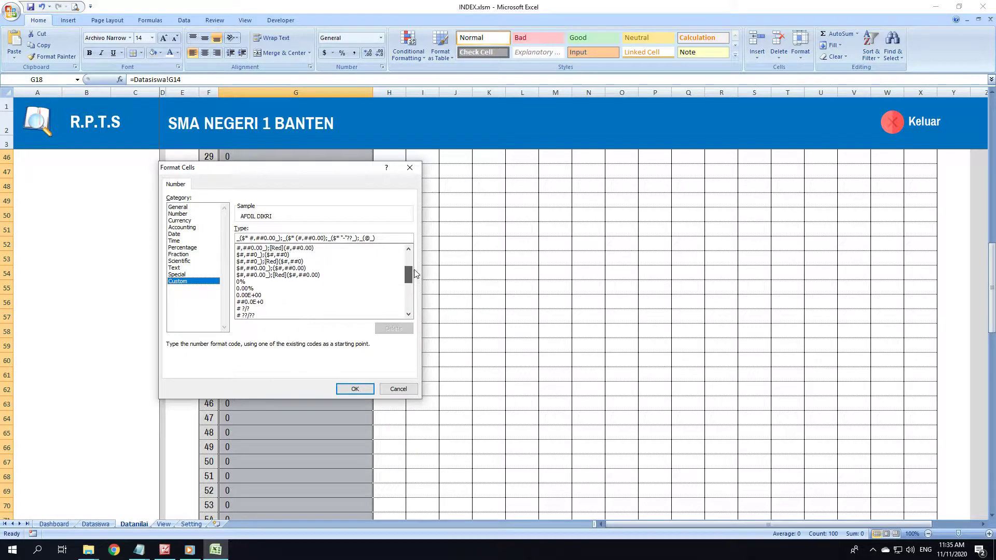
pyautogui.click(242, 255)
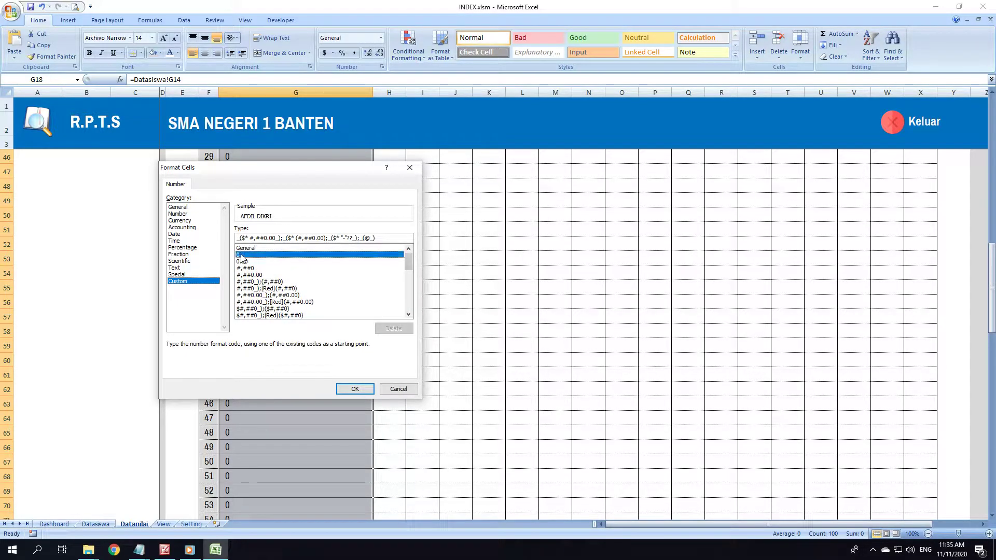
pyautogui.click(248, 238)
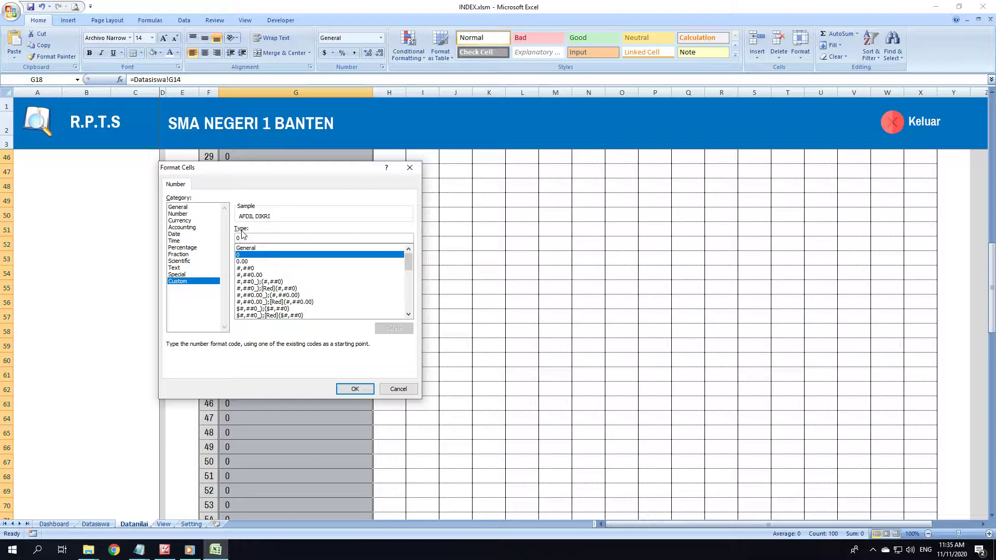
pyautogui.write(';0')
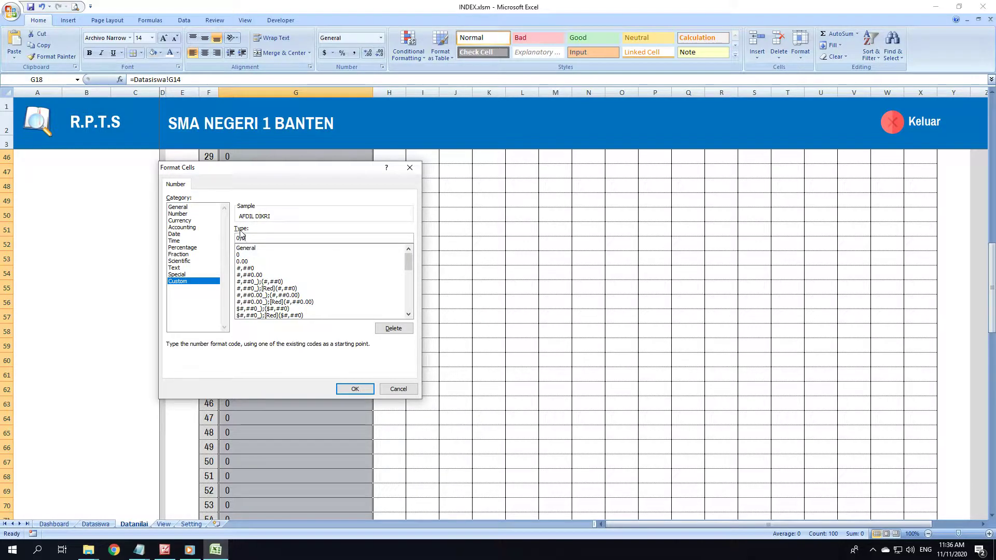
pyautogui.write(';')
pyautogui.click(356, 389)
pyautogui.scroll(2, 338, 362)
pyautogui.scroll(3, 337, 362)
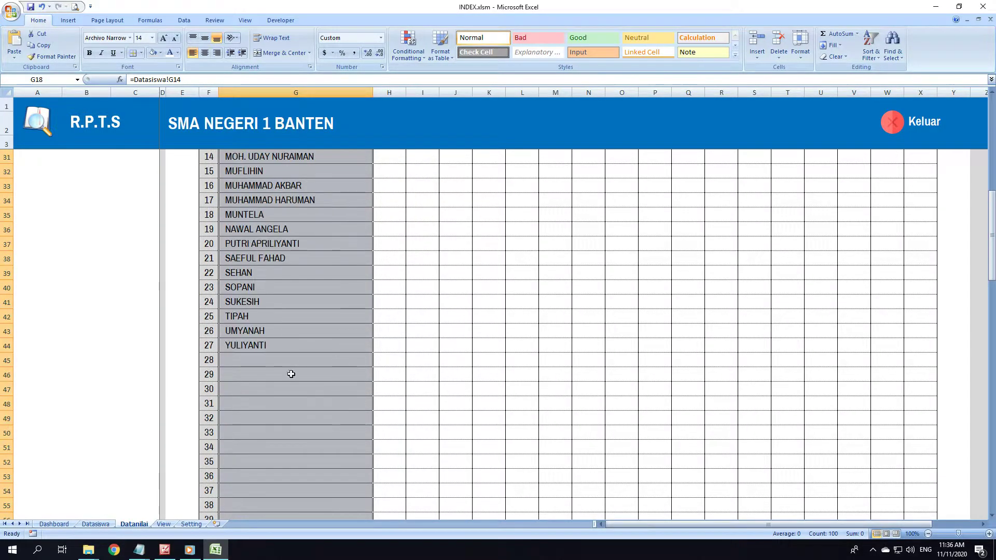
# - Select the Nama Siswa cells from G18 down through the rows showing 0
pyautogui.moveTo(274, 363); pyautogui.dragTo(251, 418)
pyautogui.scroll(4, 336, 362)
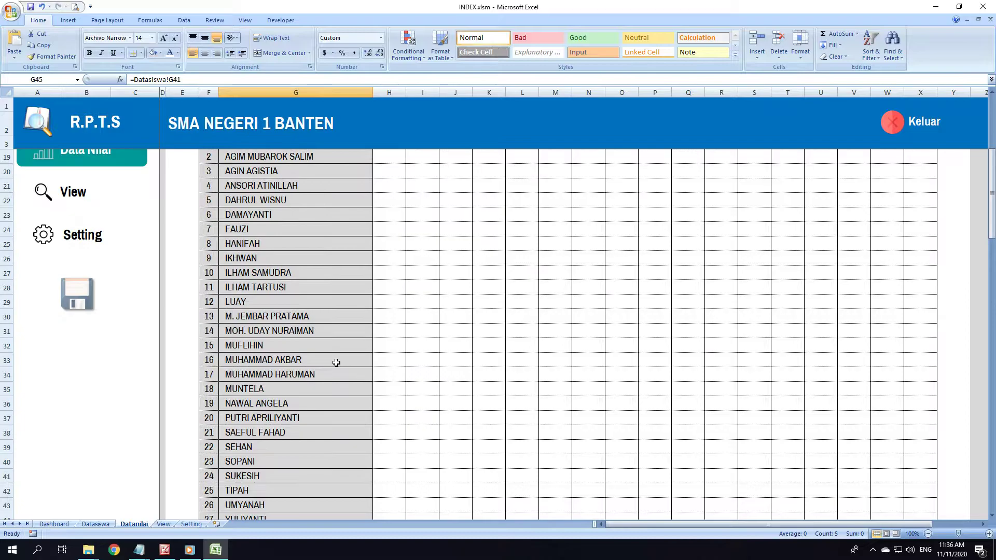
pyautogui.scroll(3, 336, 362)
pyautogui.scroll(2, 336, 363)
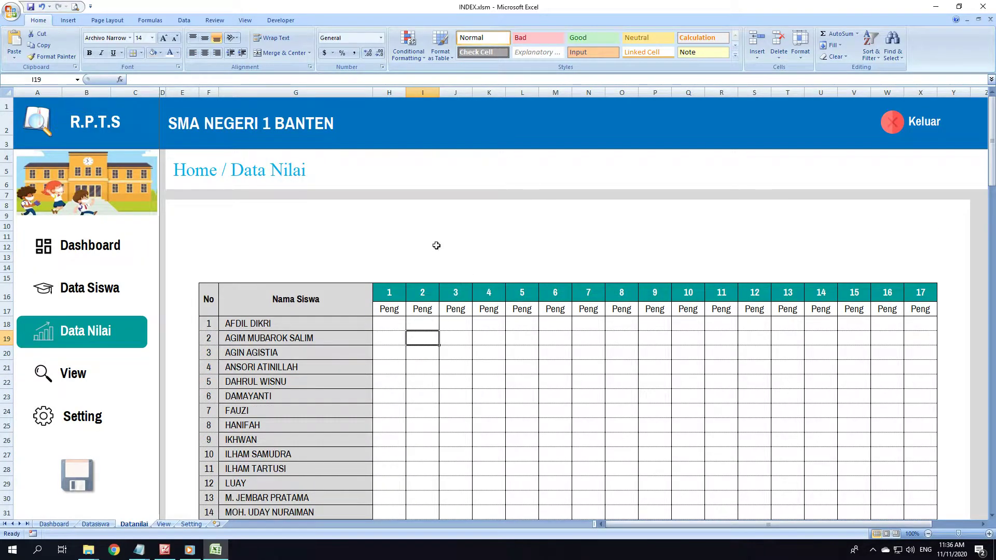
pyautogui.scroll(-5, 394, 338)
pyautogui.scroll(-4, 382, 349)
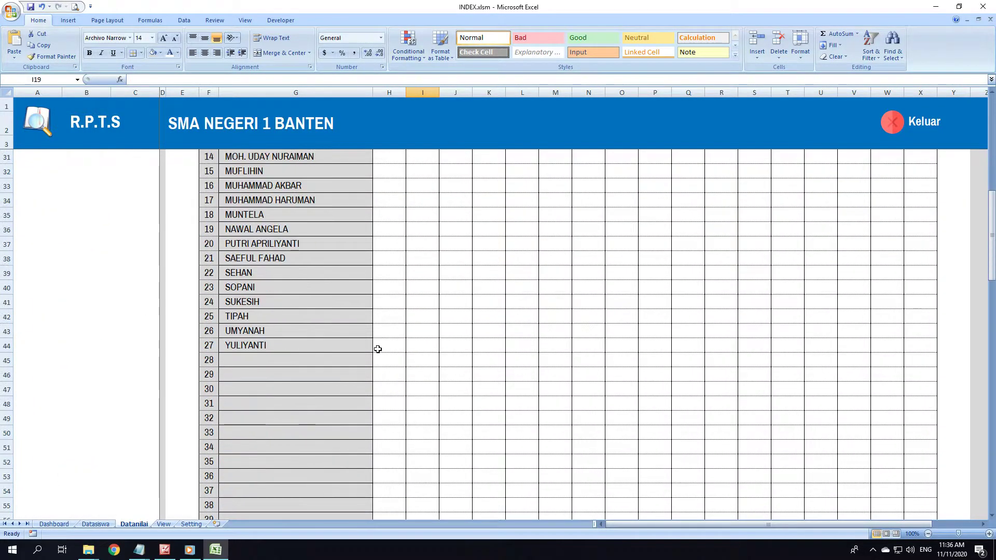
pyautogui.click(291, 362)
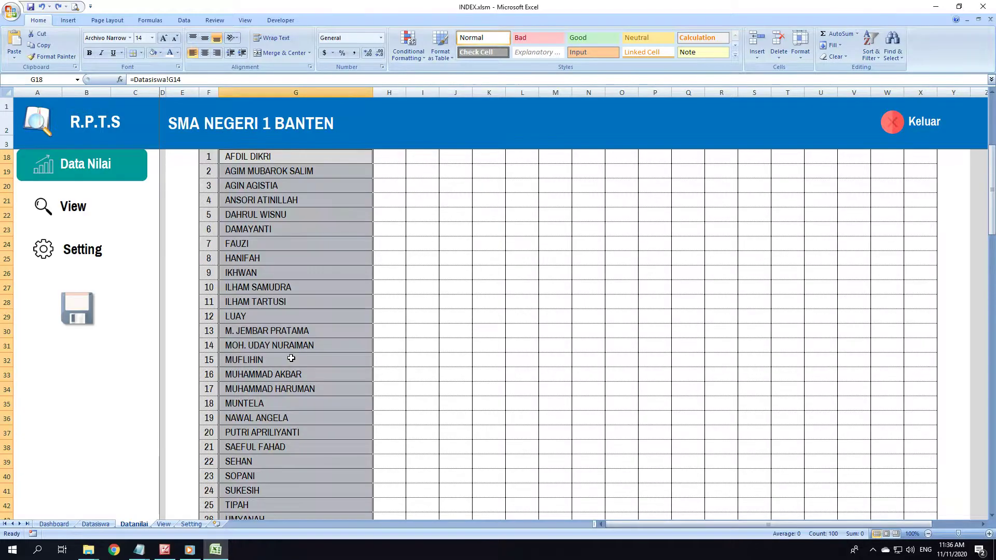
pyautogui.scroll(-1, 311, 347)
pyautogui.scroll(-11, 314, 344)
pyautogui.scroll(4, 306, 322)
pyautogui.click(300, 298)
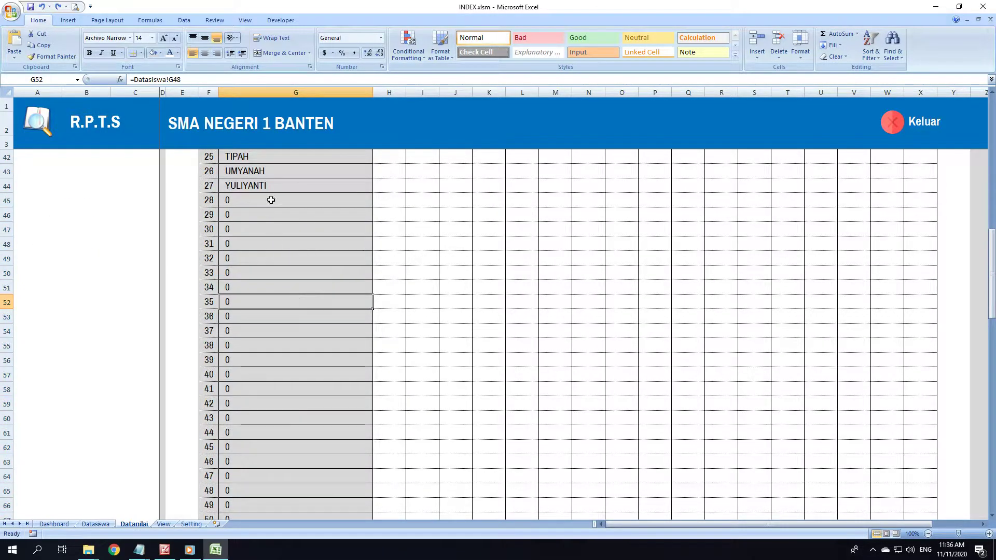
pyautogui.scroll(9, 275, 233)
pyautogui.moveTo(289, 199)
pyautogui.mouseDown()
pyautogui.moveTo(286, 543)
pyautogui.moveTo(291, 481)
pyautogui.mouseUp()
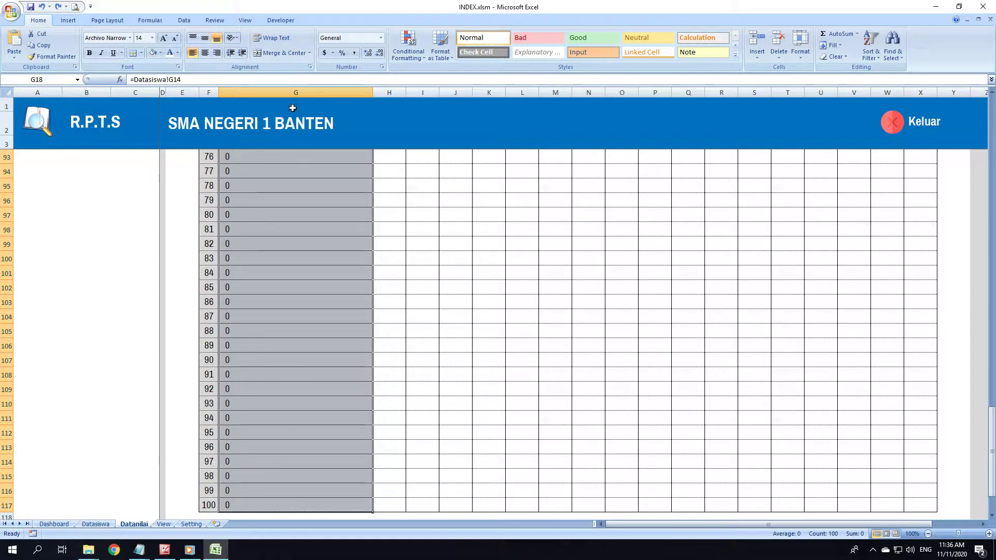
# - Give the selected name cells the custom format 0;; so entries 28–100 appear blank
pyautogui.click(332, 52)
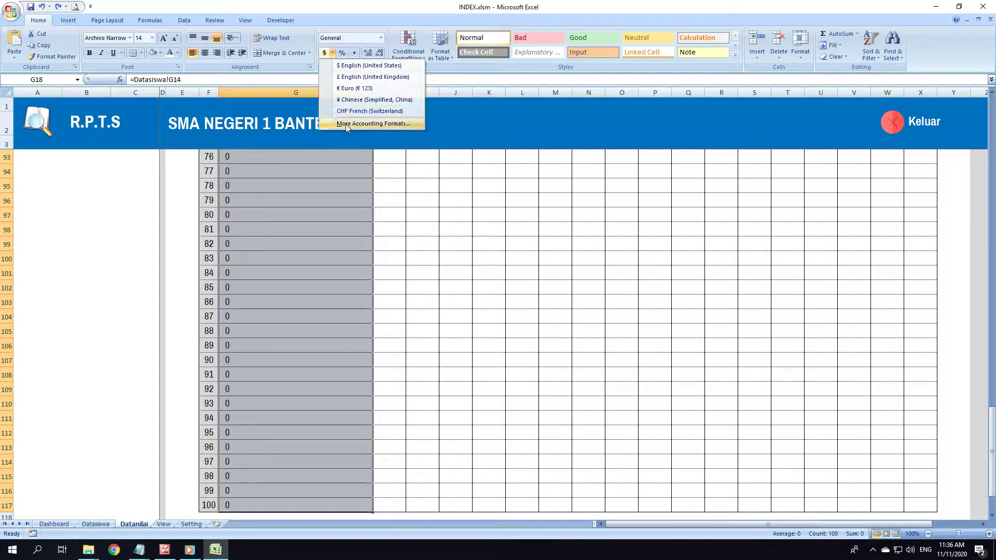
pyautogui.click(345, 124)
pyautogui.click(177, 282)
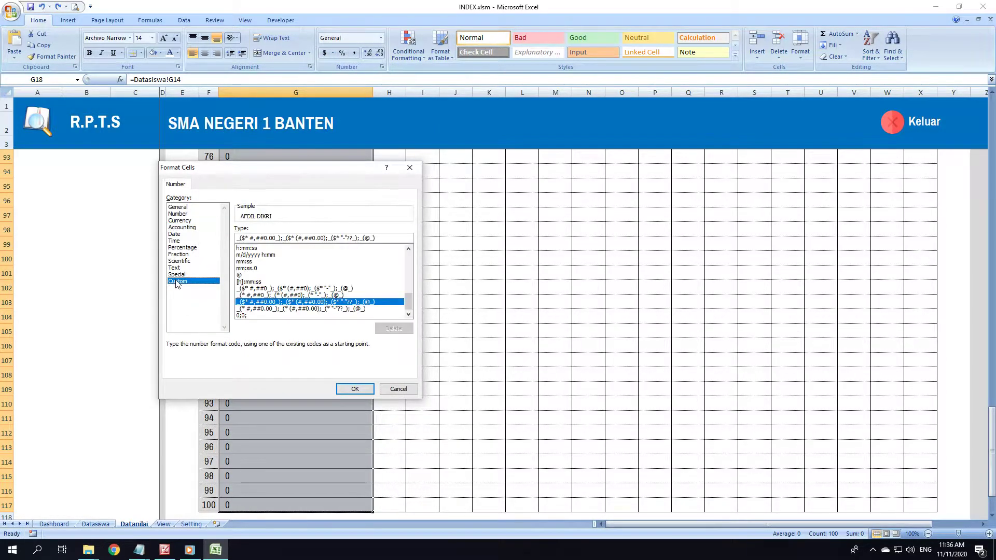
pyautogui.moveTo(404, 305); pyautogui.dragTo(410, 259)
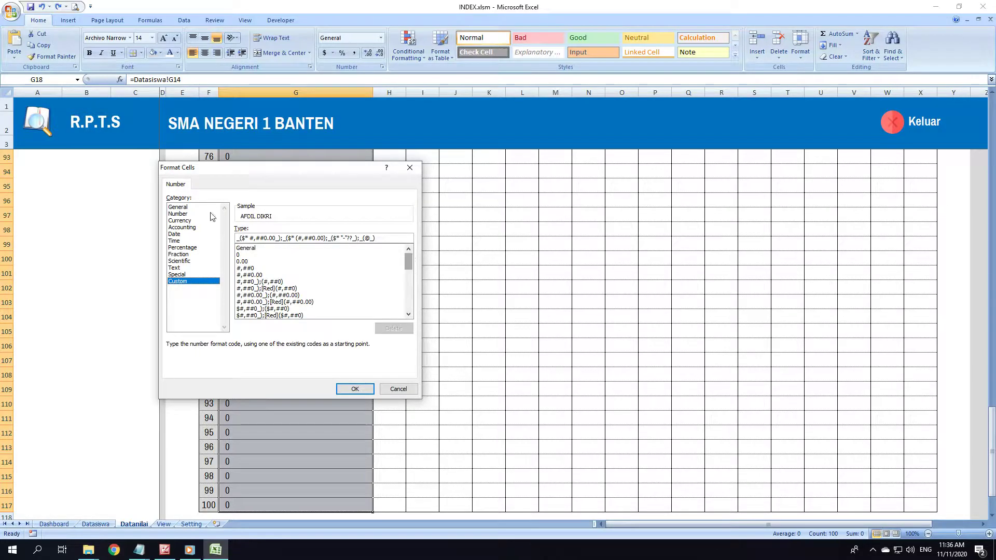
pyautogui.click(239, 255)
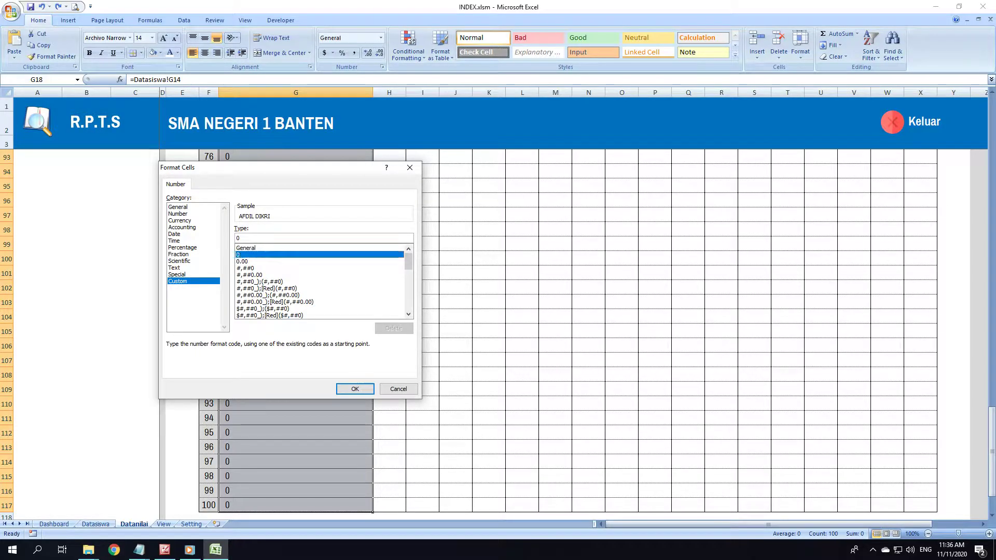
pyautogui.write(';;;')
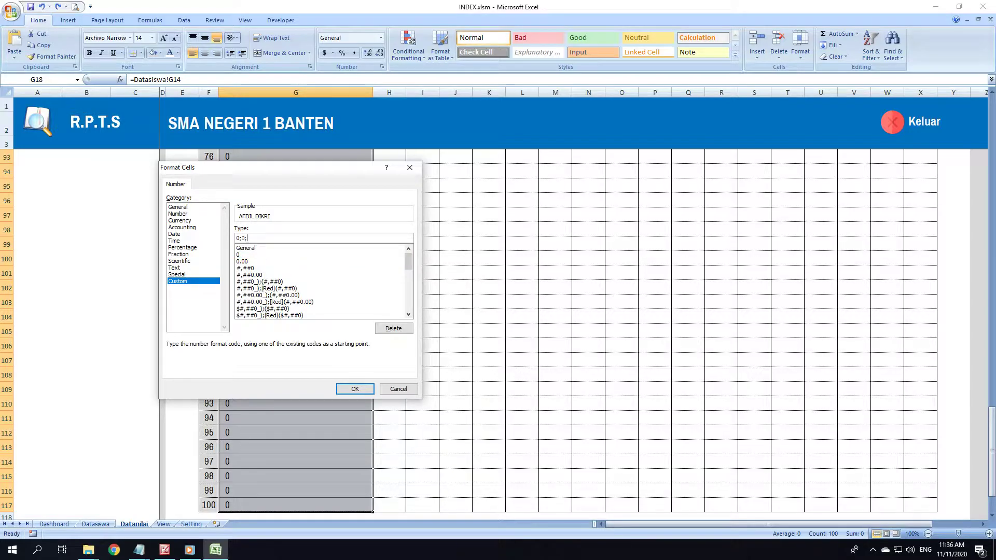
pyautogui.click(355, 389)
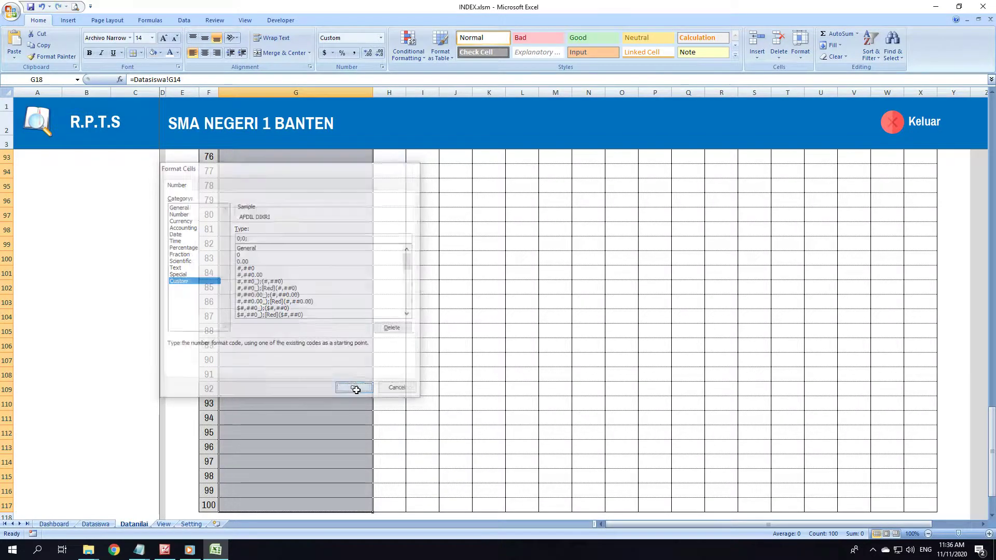
pyautogui.scroll(2, 357, 345)
pyautogui.scroll(5, 356, 345)
pyautogui.scroll(14, 356, 345)
pyautogui.scroll(5, 356, 345)
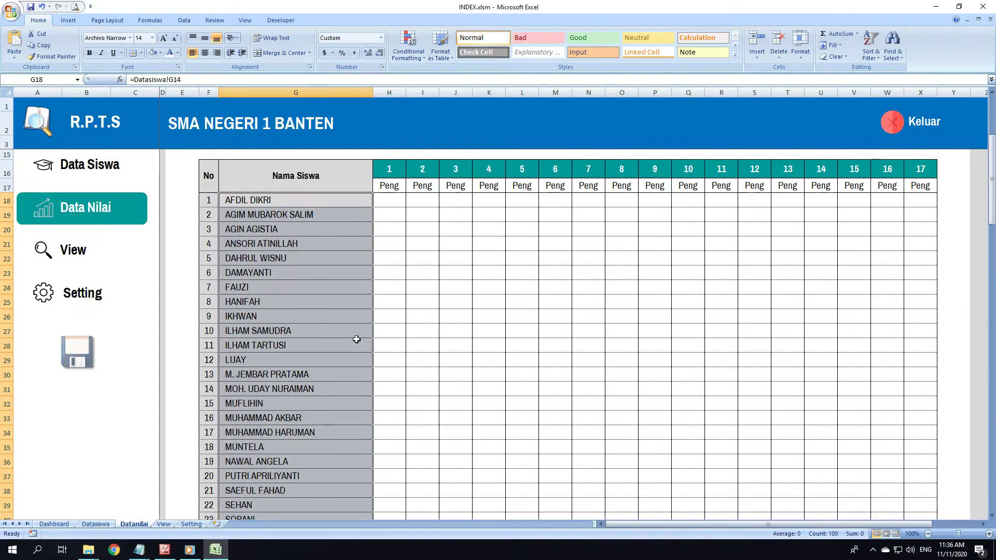
# - Select the Nama Siswa cells from the first student down to entry 100
pyautogui.click(352, 197)
pyautogui.scroll(1, 374, 218)
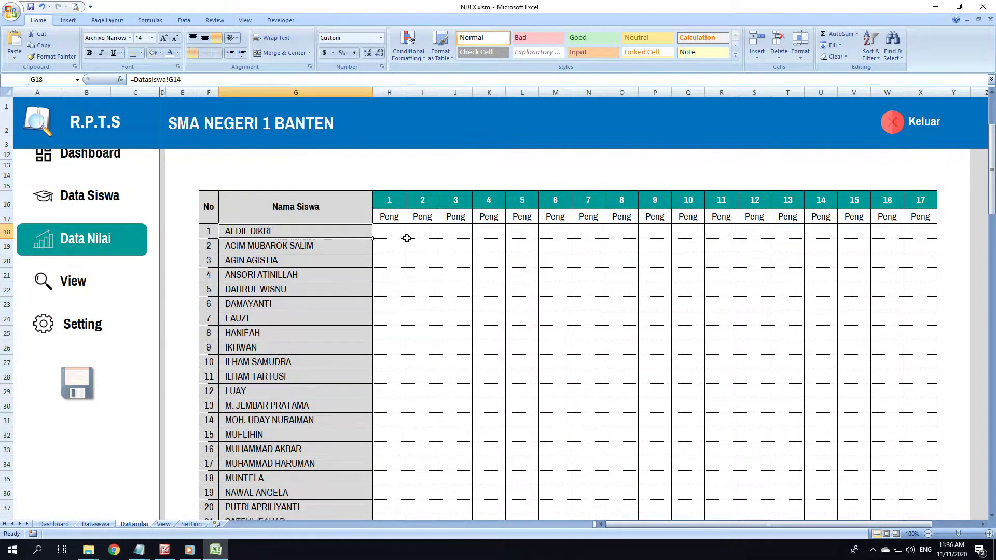
pyautogui.scroll(1, 404, 239)
pyautogui.moveTo(321, 260); pyautogui.dragTo(281, 555)
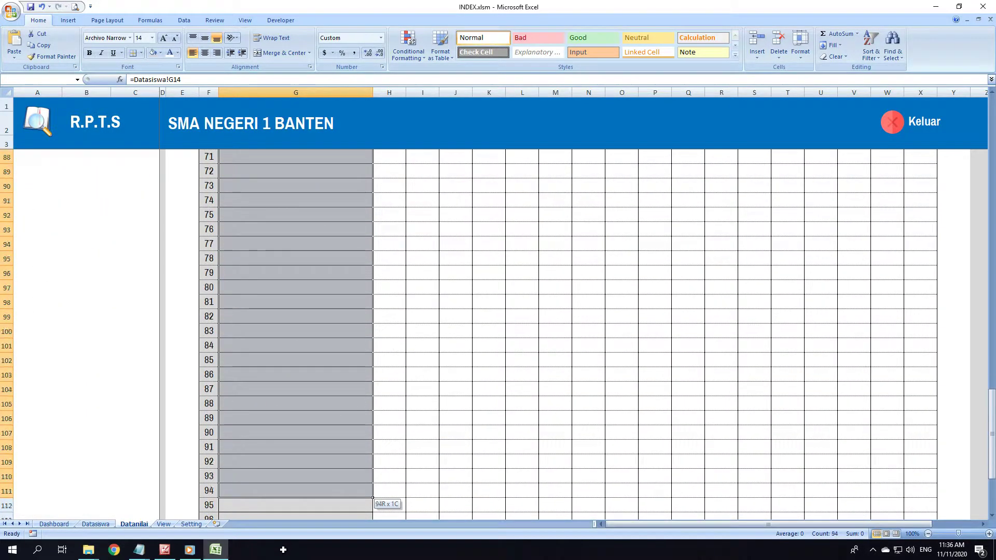
pyautogui.moveTo(281, 555); pyautogui.dragTo(304, 503)
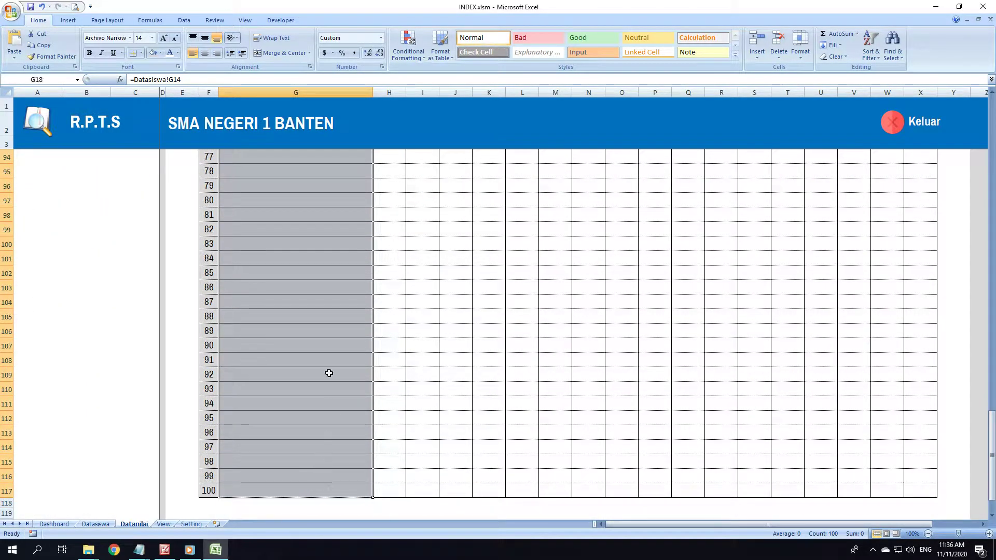
# - Mark the selected name cells as Locked and Hidden in Format Cells Protection
pyautogui.rightClick(296, 233)
pyautogui.click(331, 358)
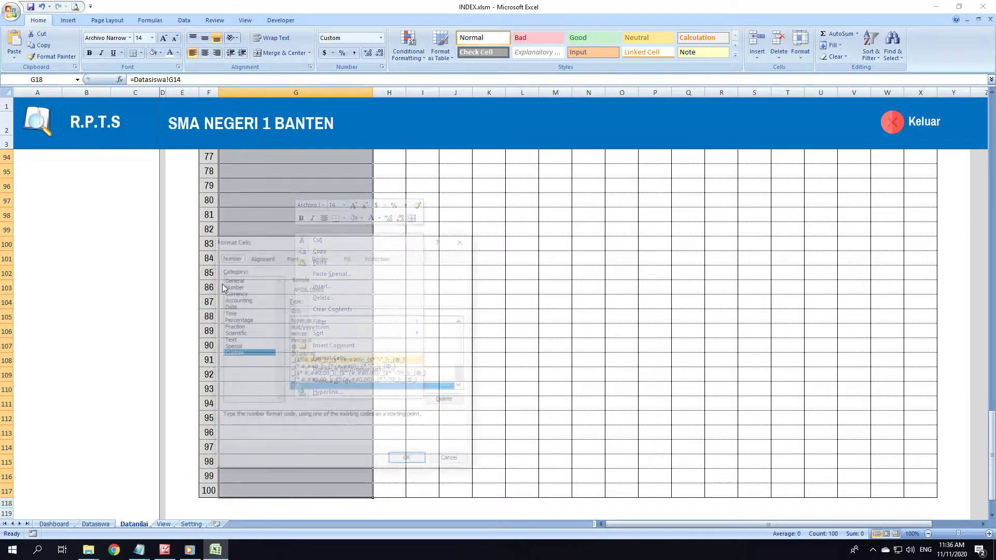
pyautogui.click(378, 257)
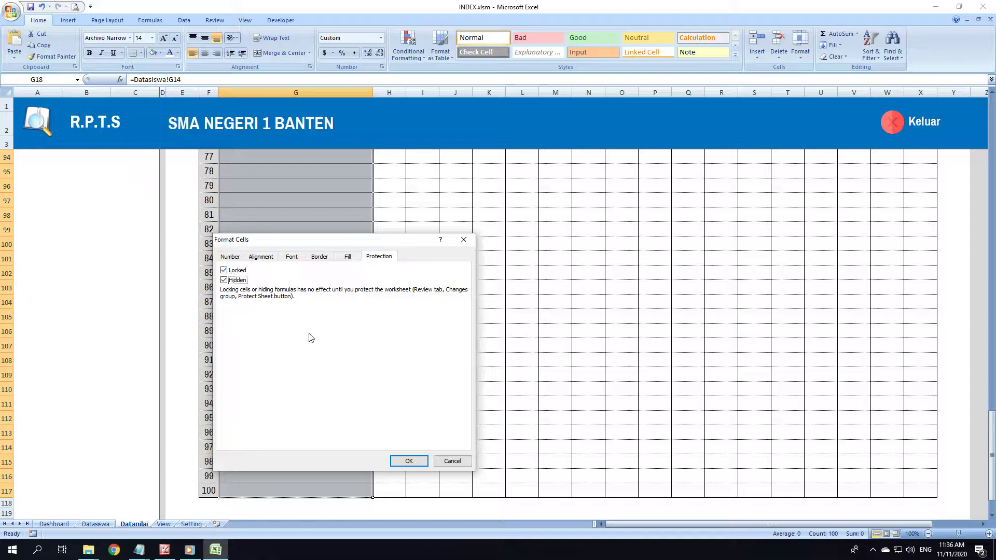
pyautogui.click(405, 460)
pyautogui.scroll(9, 387, 412)
pyautogui.scroll(5, 413, 402)
pyautogui.scroll(9, 412, 409)
pyautogui.scroll(6, 401, 415)
pyautogui.scroll(2, 405, 410)
pyautogui.click(420, 382)
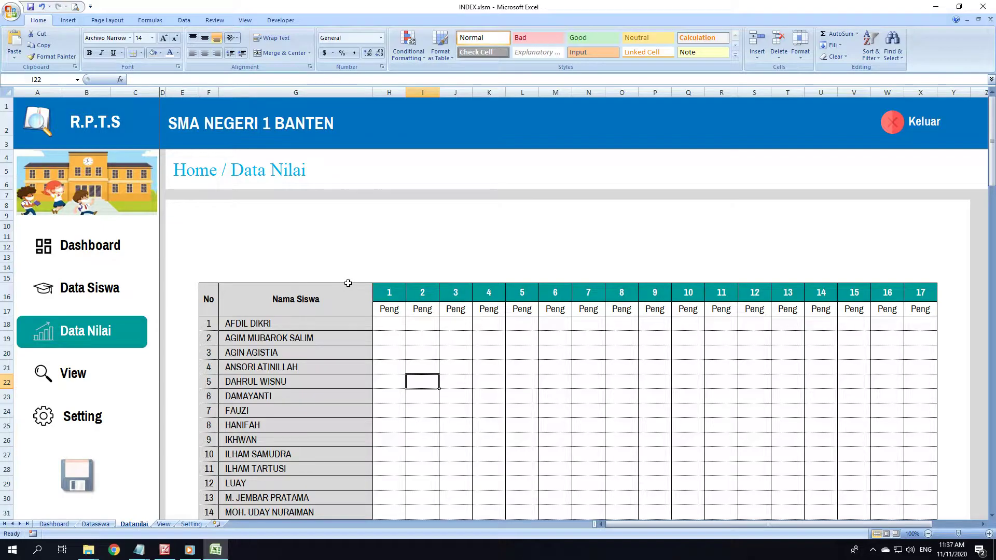
# - Delete all Data Siswa student records and confirm Data Nilai's names go blank
pyautogui.click(468, 236)
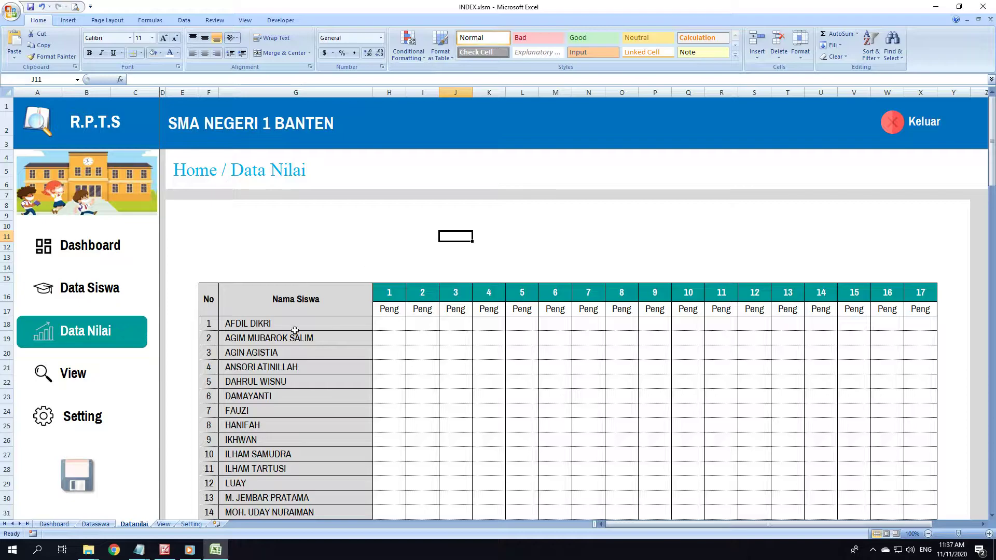
pyautogui.moveTo(295, 325); pyautogui.dragTo(314, 352)
pyautogui.press('Down')
pyautogui.press('Down')
pyautogui.press('Down')
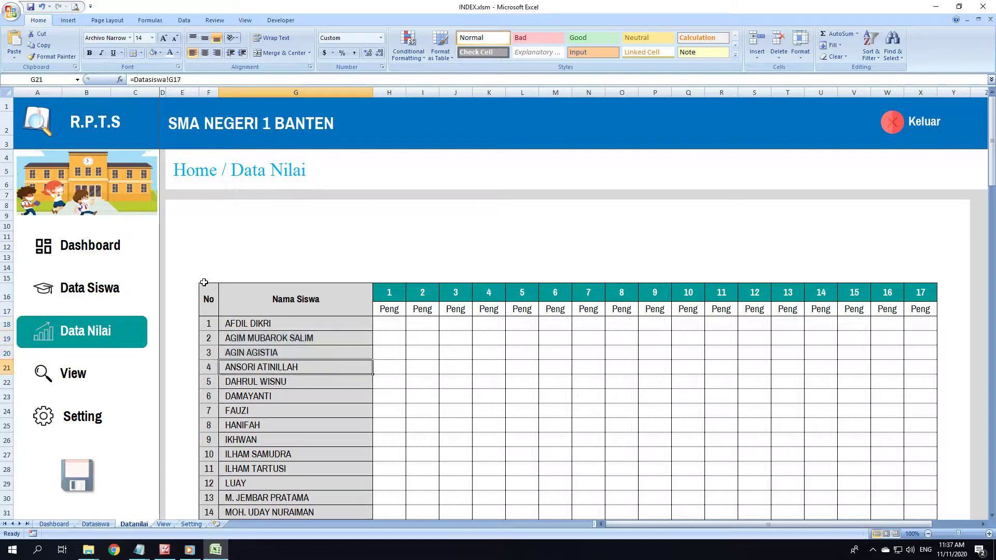
pyautogui.click(120, 296)
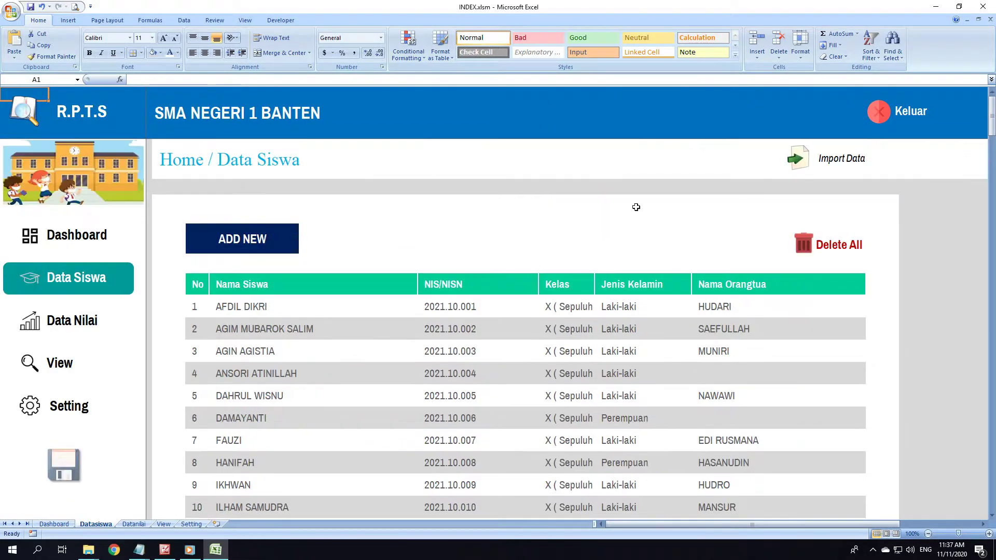
pyautogui.click(815, 247)
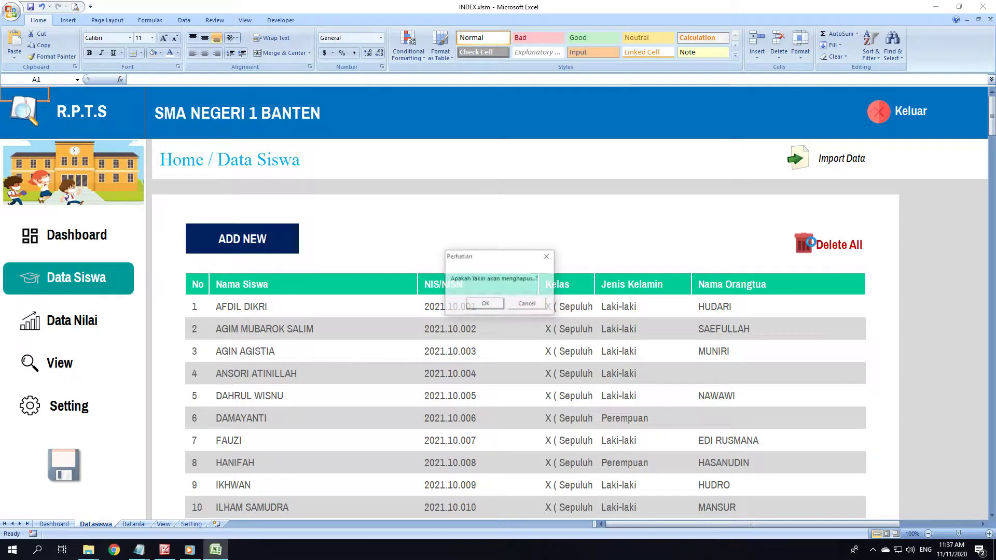
pyautogui.click(485, 305)
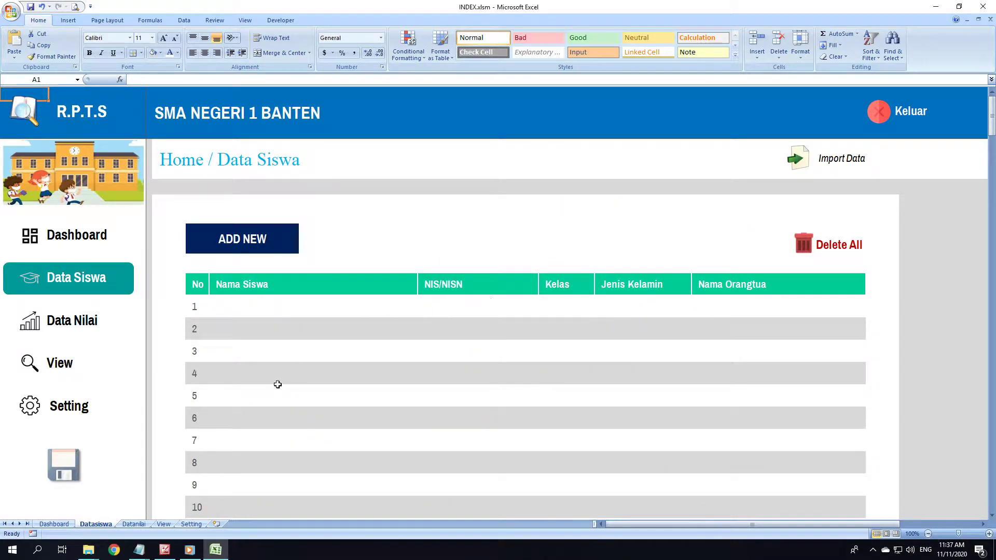
pyautogui.click(70, 327)
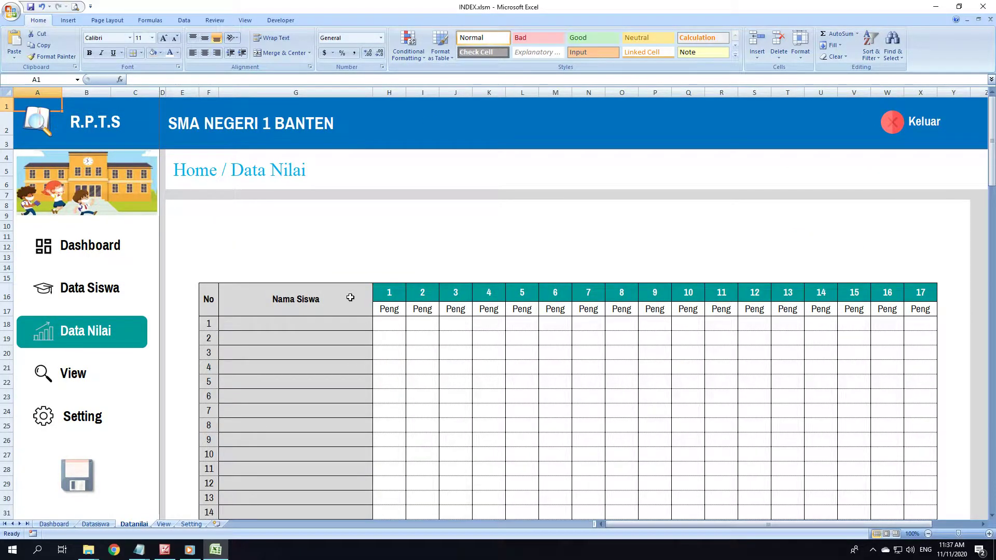
# - Import the students back into Data Siswa from KELASX.xlsx, then view Data Nilai
pyautogui.click(77, 298)
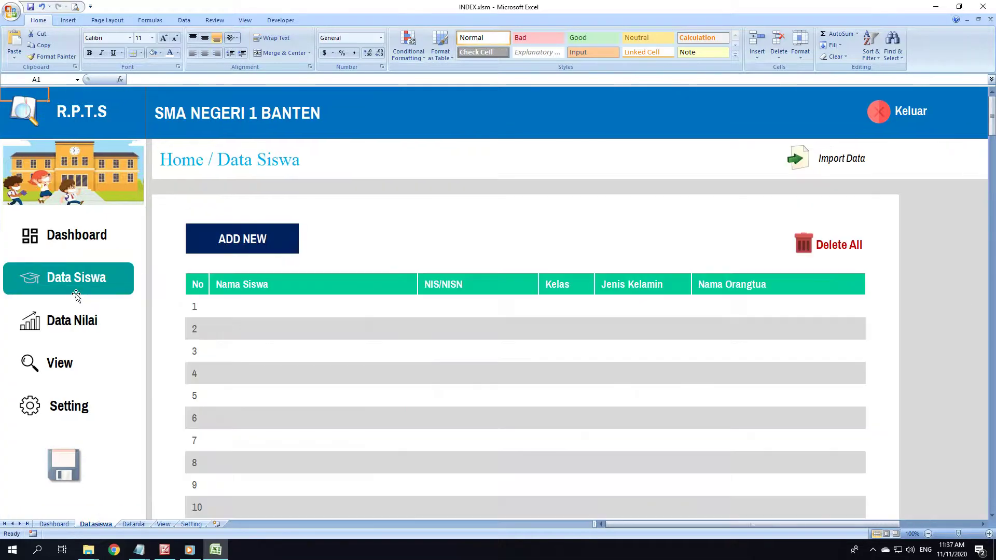
pyautogui.click(843, 165)
pyautogui.click(160, 89)
pyautogui.click(407, 275)
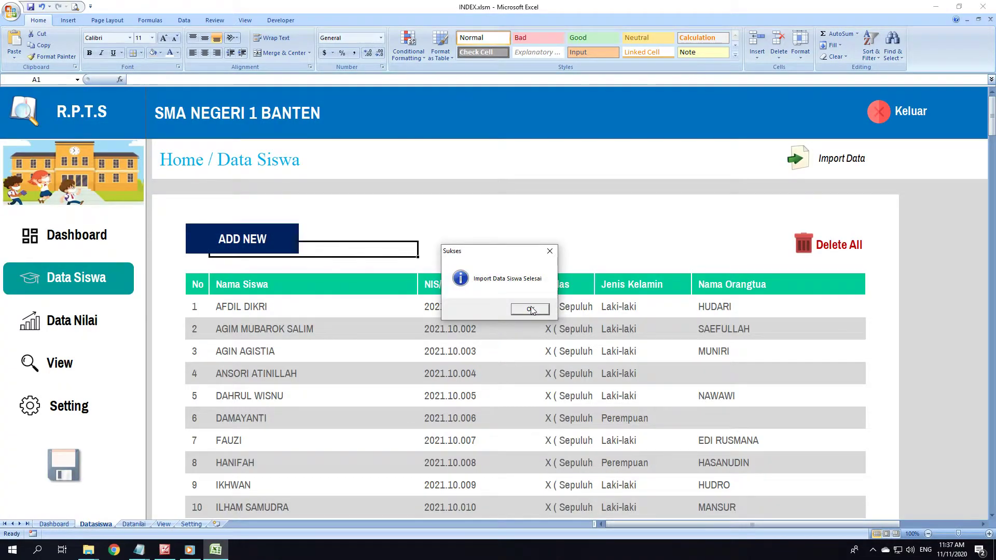
pyautogui.click(530, 309)
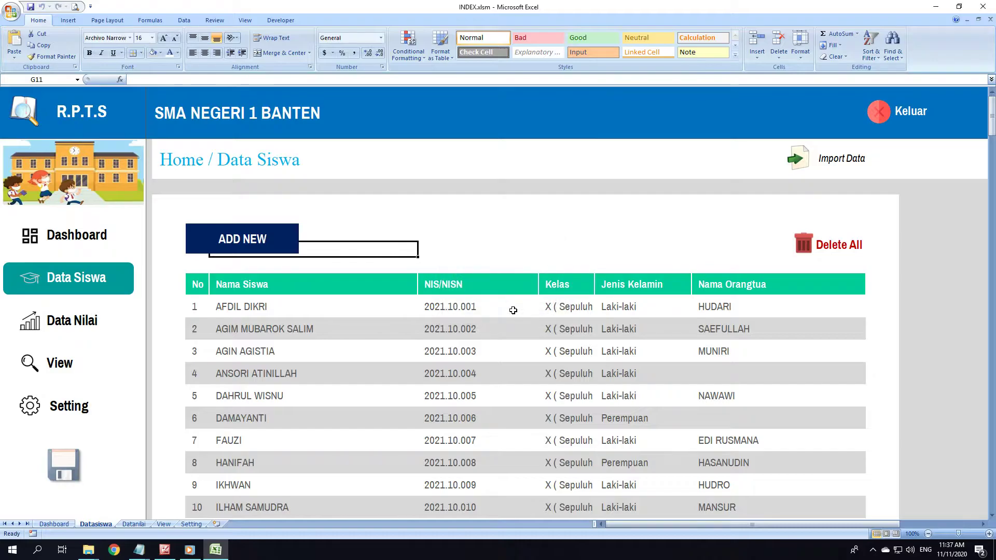
pyautogui.click(63, 321)
# - Review the PART4.txt horizontal-scroll to-do item and the NILAI.PNG reference image
pyautogui.scroll(-4, 358, 456)
pyautogui.scroll(-6, 359, 456)
pyautogui.scroll(5, 359, 456)
pyautogui.scroll(4, 358, 456)
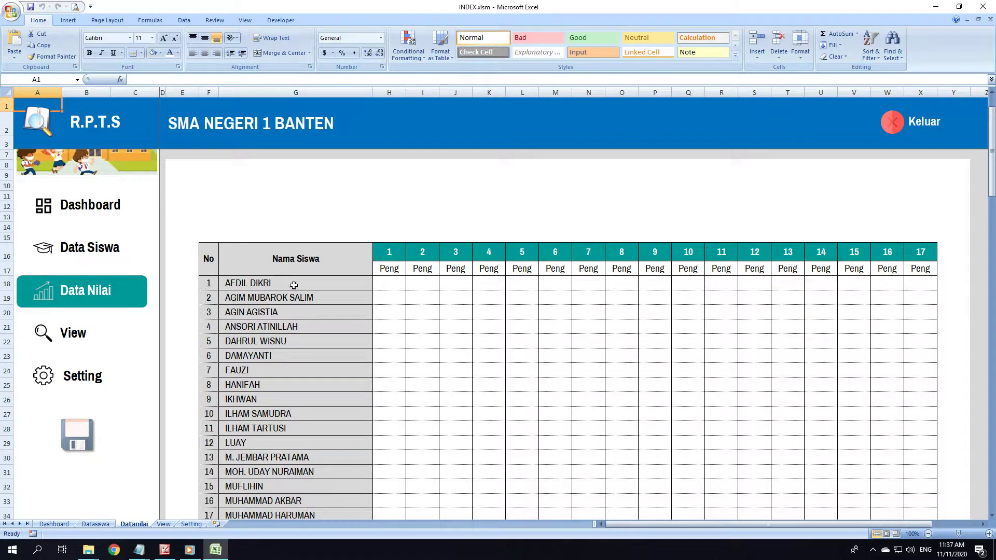
pyautogui.moveTo(139, 550)
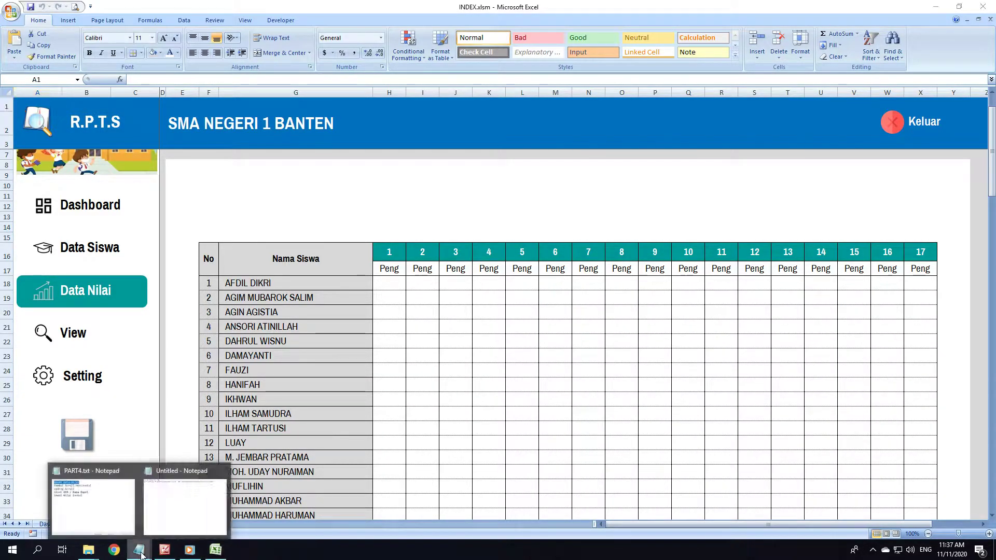
pyautogui.click(90, 498)
pyautogui.moveTo(544, 162); pyautogui.dragTo(309, 164)
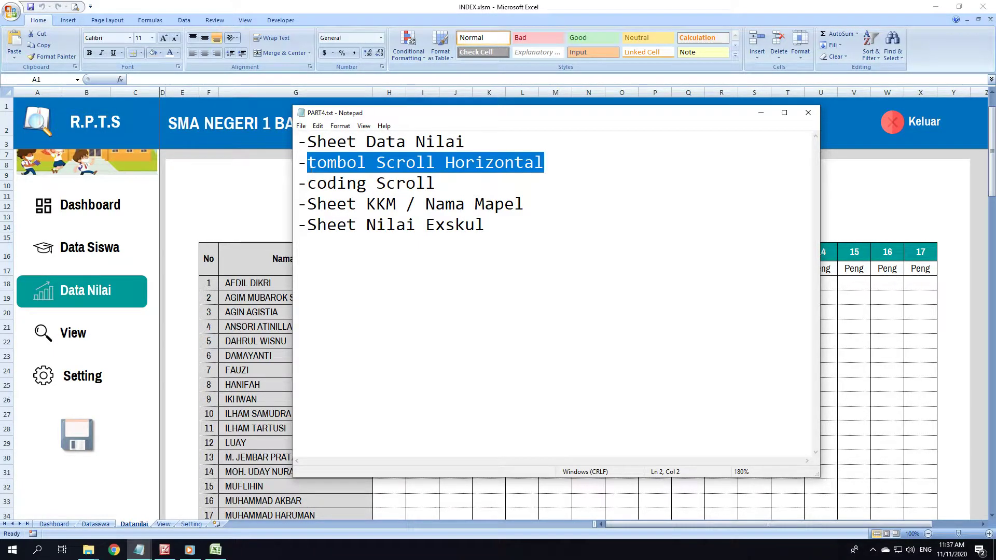
pyautogui.click(761, 112)
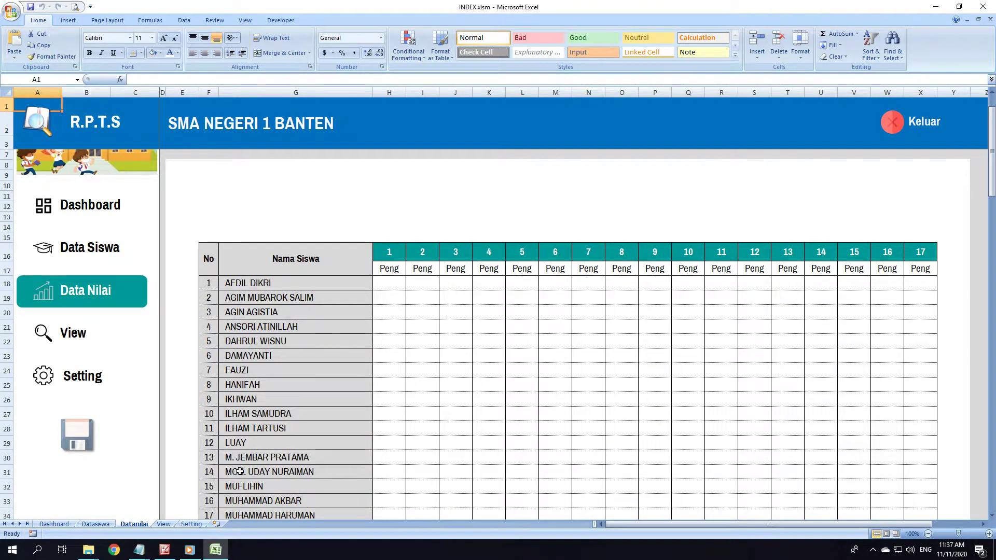
pyautogui.click(163, 551)
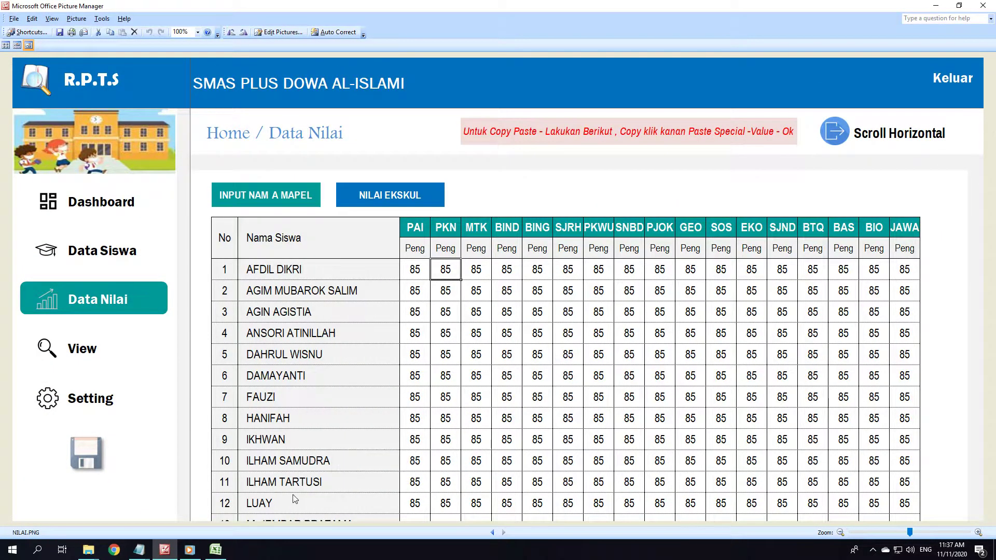
pyautogui.click(224, 558)
# - Scroll the Data Nilai table horizontally across subject columns 1–17
pyautogui.scroll(-1, 643, 359)
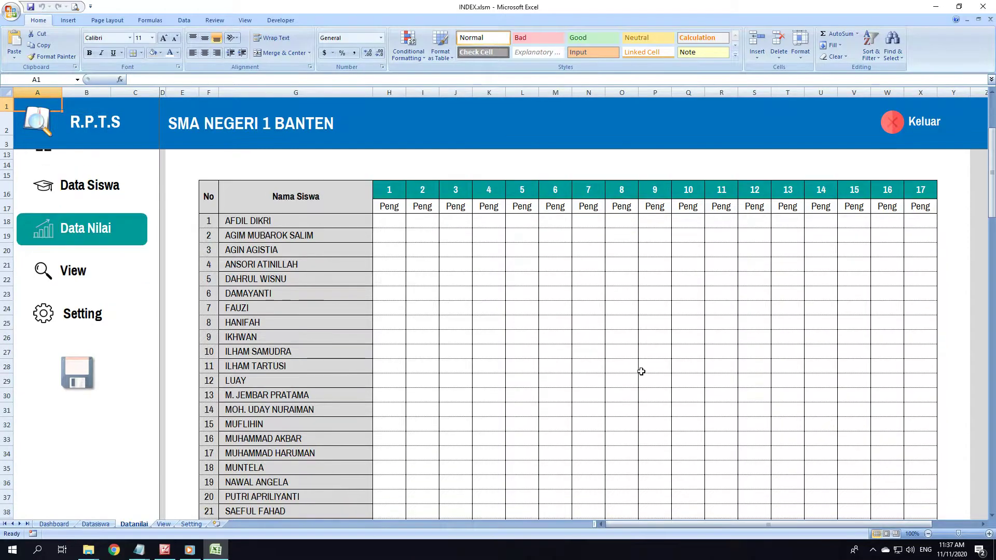
pyautogui.scroll(3, 571, 394)
pyautogui.moveTo(703, 526)
pyautogui.mouseDown()
pyautogui.moveTo(675, 510)
pyautogui.moveTo(573, 520)
pyautogui.mouseUp()
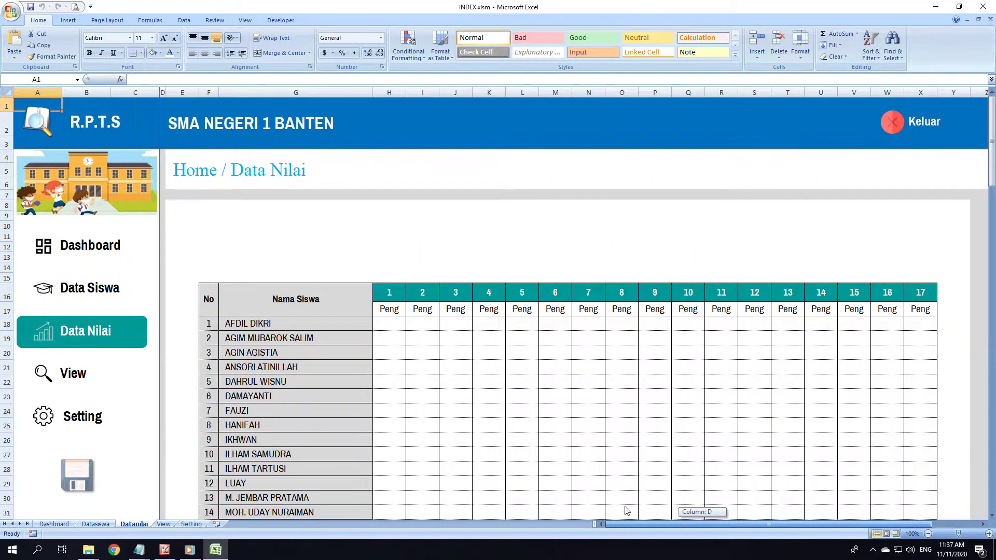
pyautogui.moveTo(645, 539); pyautogui.dragTo(636, 510)
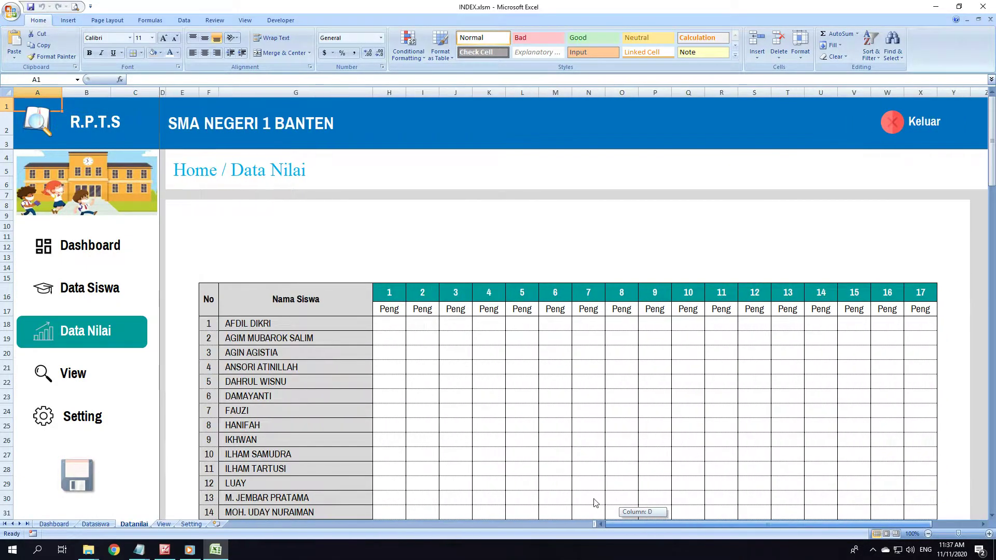
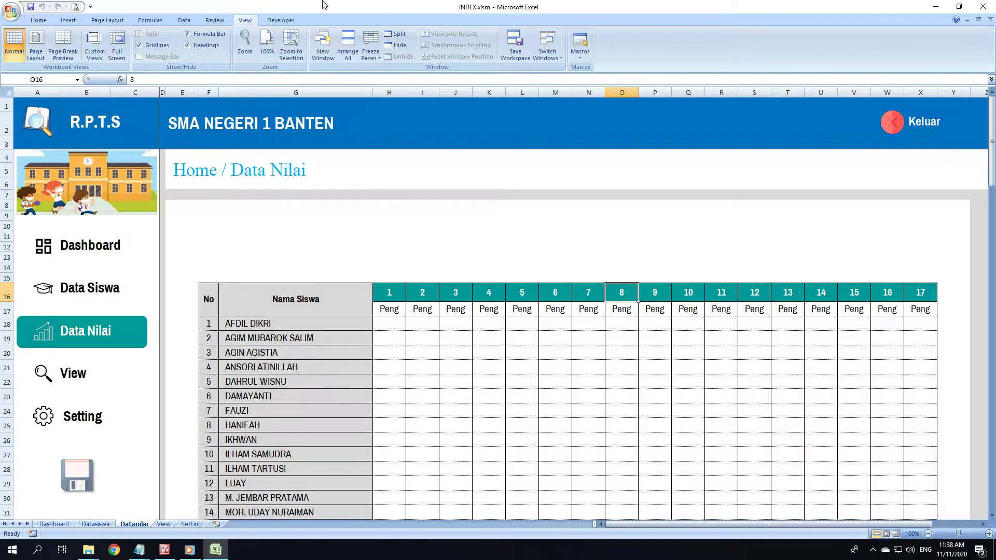
# - Restore the normal Excel window with the ribbon and bring up the Insert Picture dialog
pyautogui.click(117, 47)
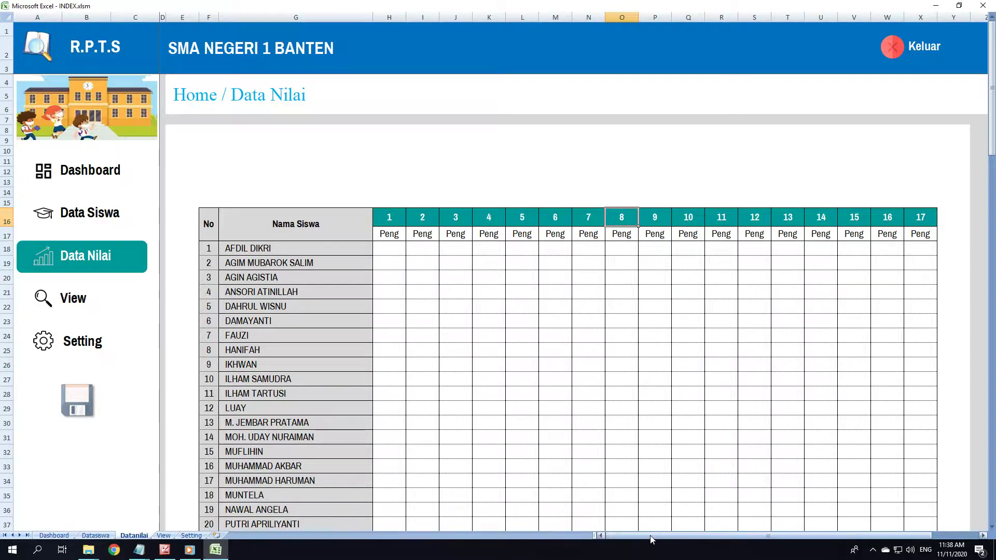
pyautogui.moveTo(656, 536)
pyautogui.mouseDown()
pyautogui.moveTo(662, 526)
pyautogui.moveTo(889, 529)
pyautogui.mouseUp()
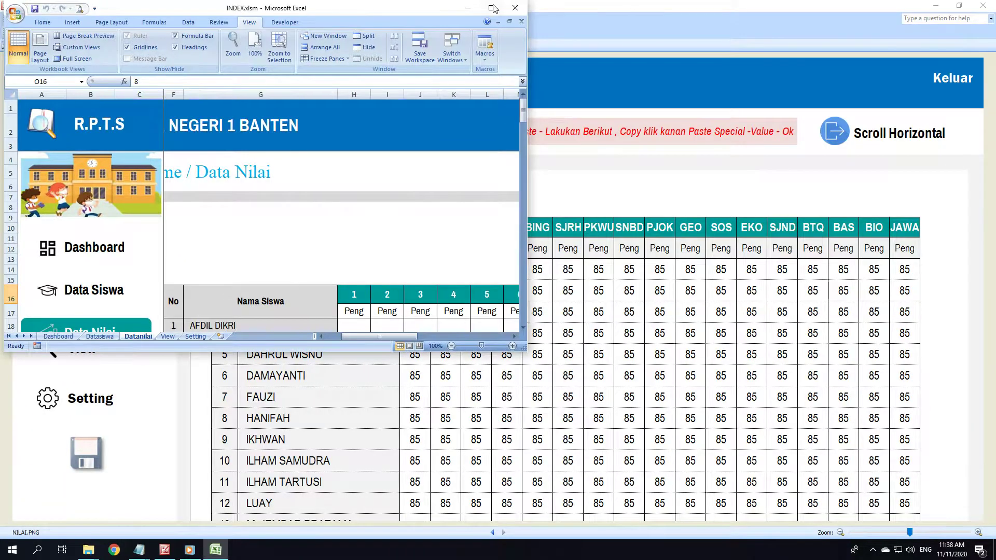
pyautogui.click(493, 8)
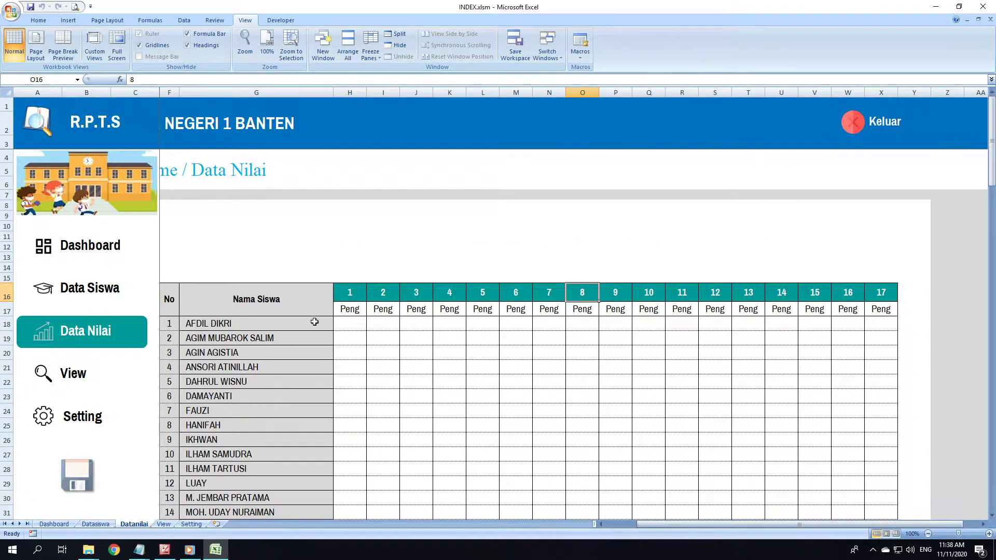
pyautogui.moveTo(658, 525); pyautogui.dragTo(629, 526)
pyautogui.click(68, 20)
pyautogui.click(72, 44)
# - Insert logout.png from the APLIKASI RPTS > icon folder onto the Data Nilai sheet
pyautogui.click(177, 232)
pyautogui.doubleClick(379, 200)
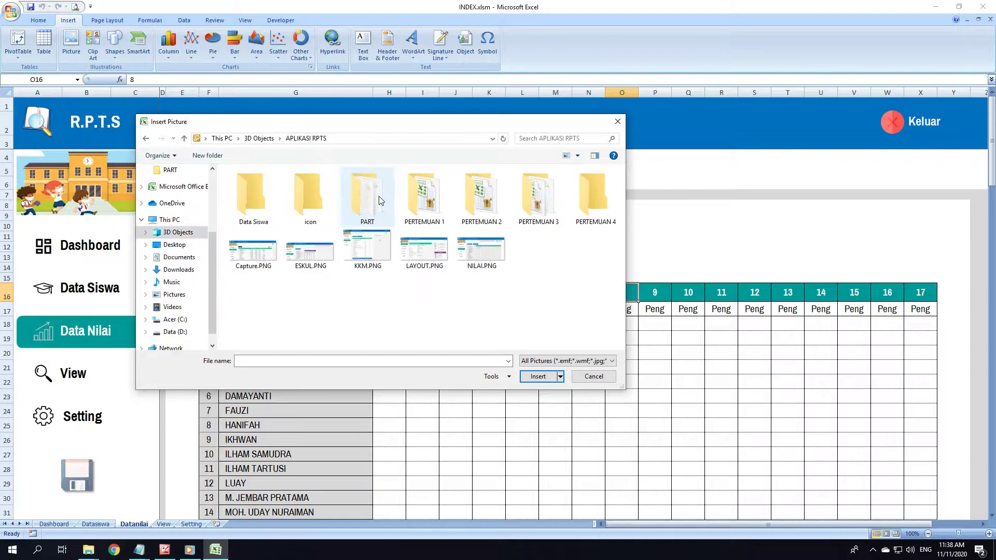
pyautogui.doubleClick(300, 205)
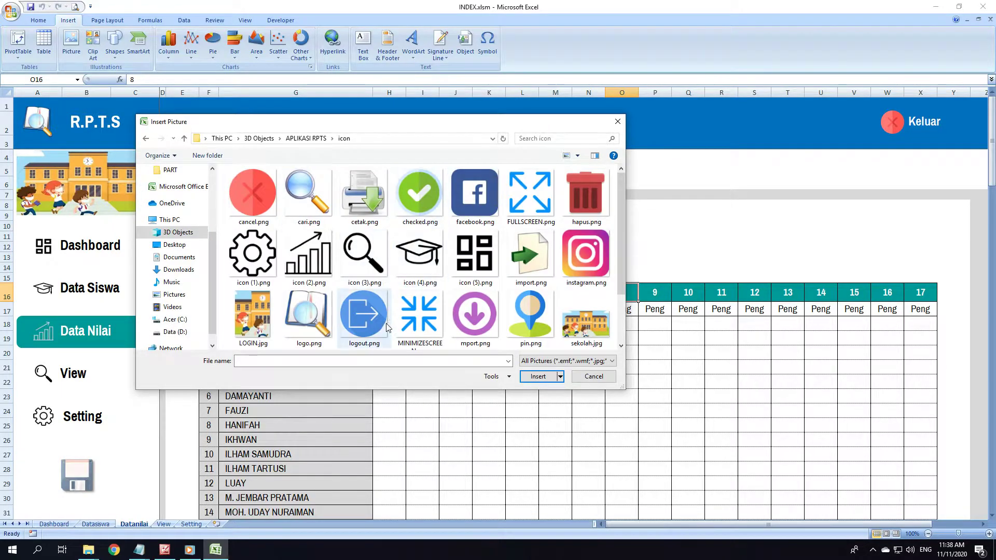
pyautogui.scroll(-1, 409, 327)
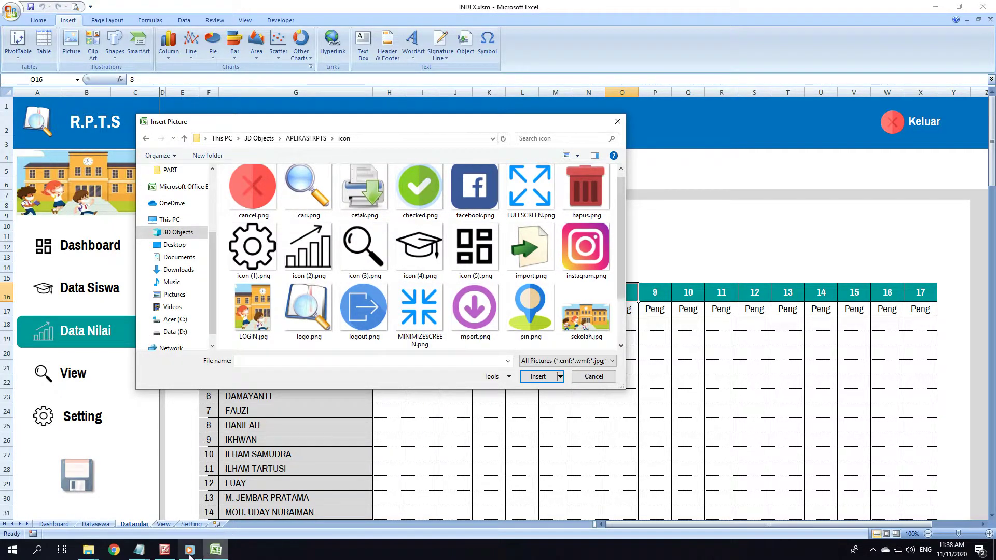
pyautogui.click(167, 553)
pyautogui.click(167, 553)
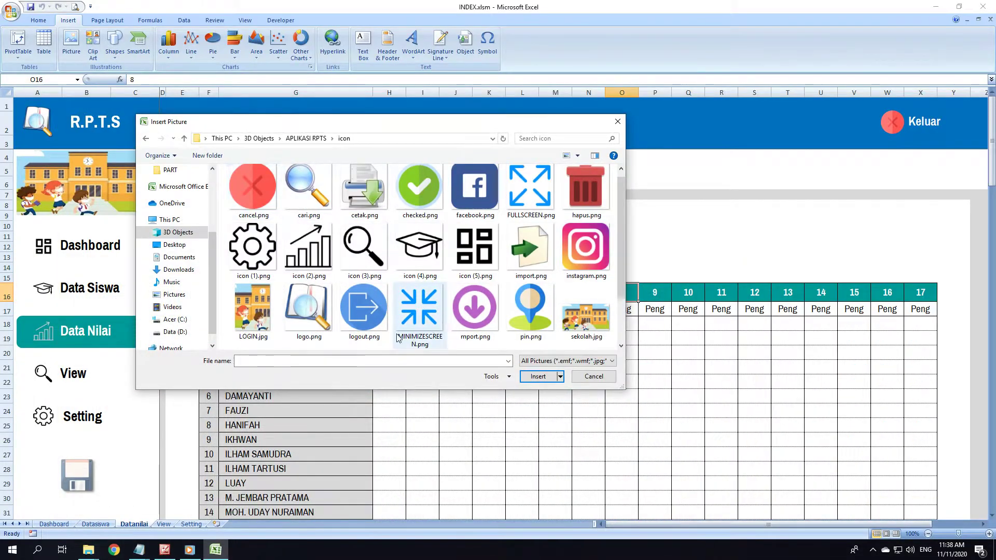
pyautogui.click(364, 308)
pyautogui.click(538, 377)
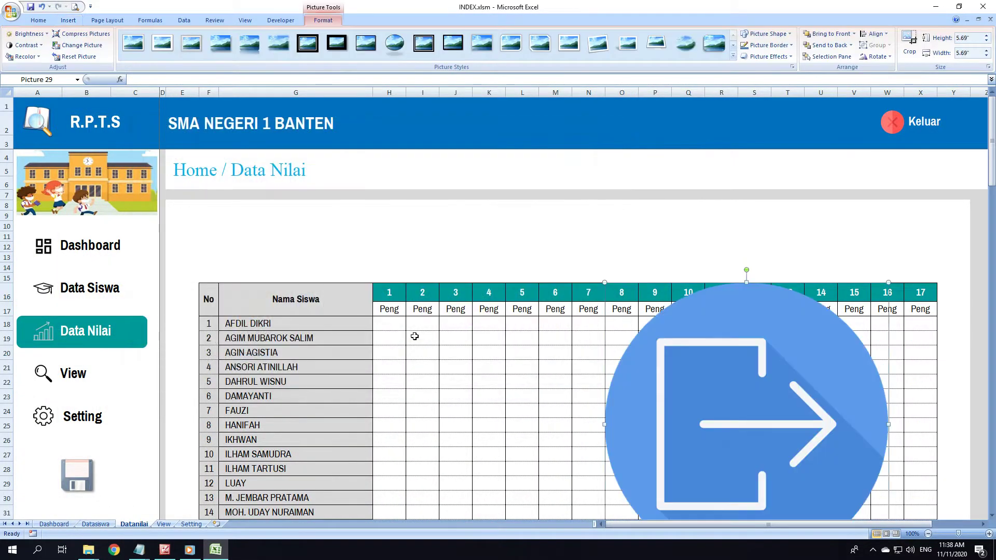
# - Shrink the logout icon to about 0.52 inches and position it in the blue-white header
pyautogui.moveTo(702, 390); pyautogui.dragTo(525, 266)
pyautogui.click(965, 38)
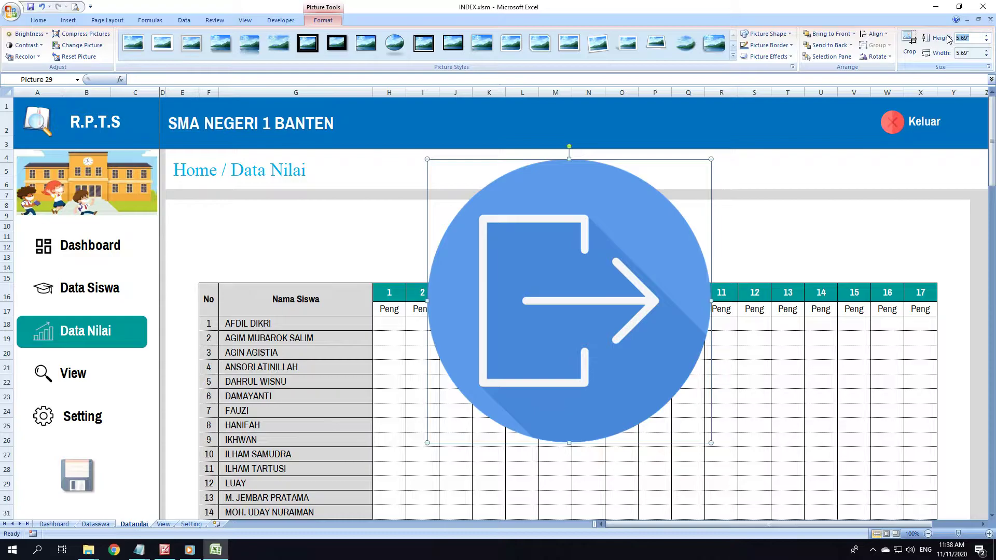
pyautogui.write('1')
pyautogui.press('Return')
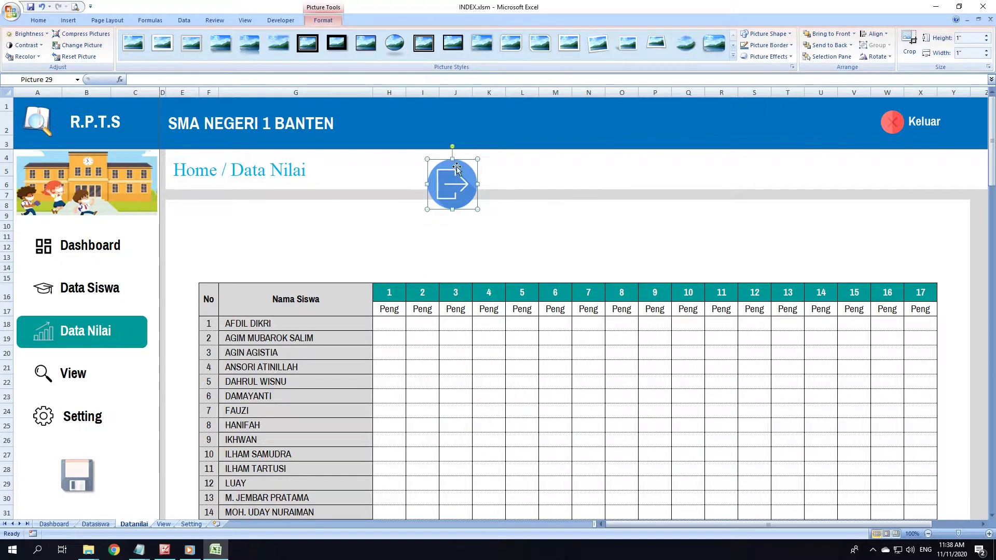
pyautogui.moveTo(478, 160)
pyautogui.mouseDown()
pyautogui.moveTo(448, 188)
pyautogui.moveTo(923, 186)
pyautogui.moveTo(899, 179)
pyautogui.mouseUp()
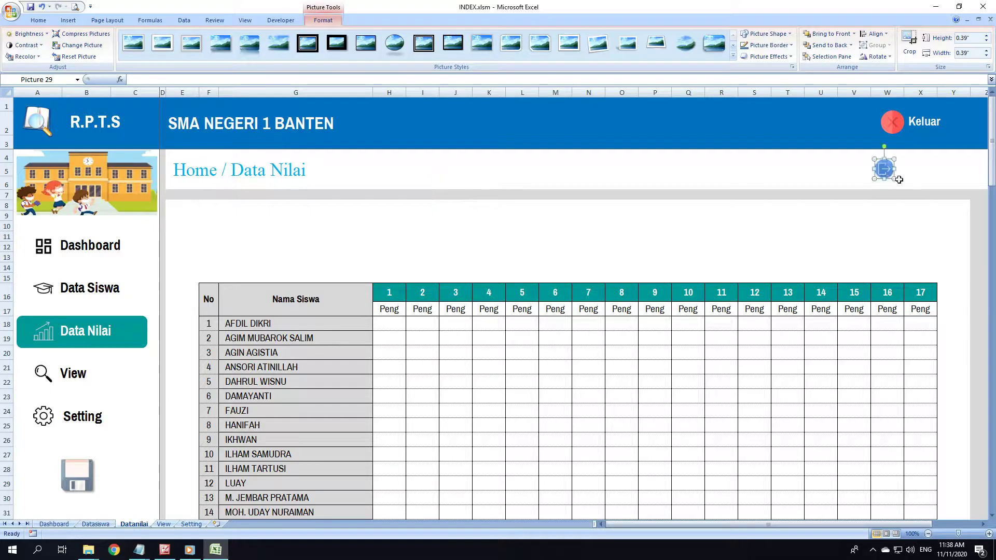
pyautogui.click(887, 236)
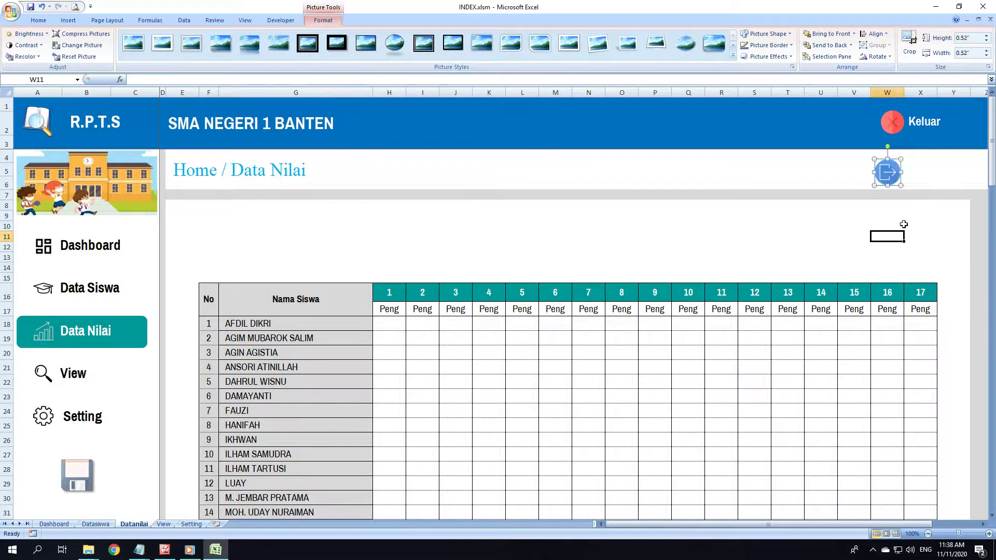
pyautogui.click(888, 174)
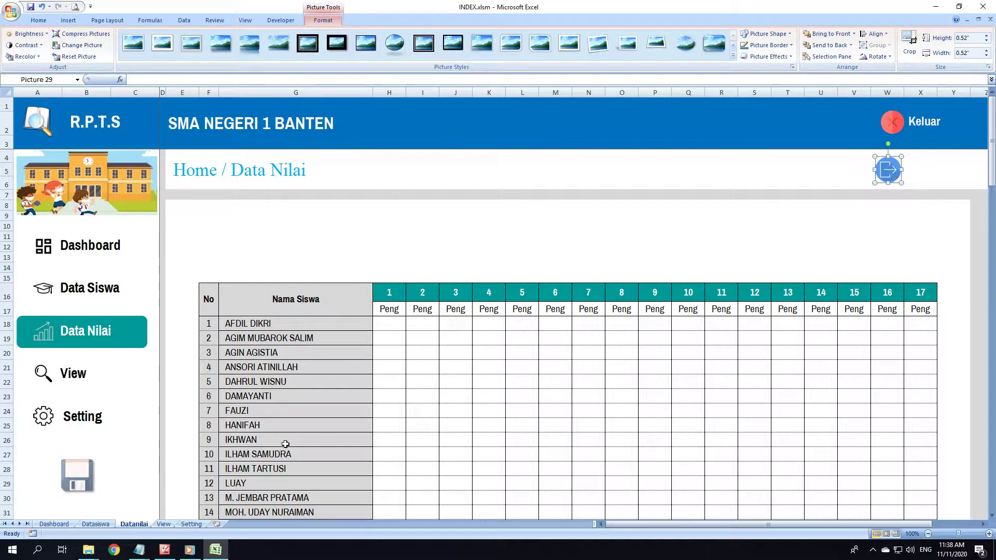
pyautogui.click(166, 548)
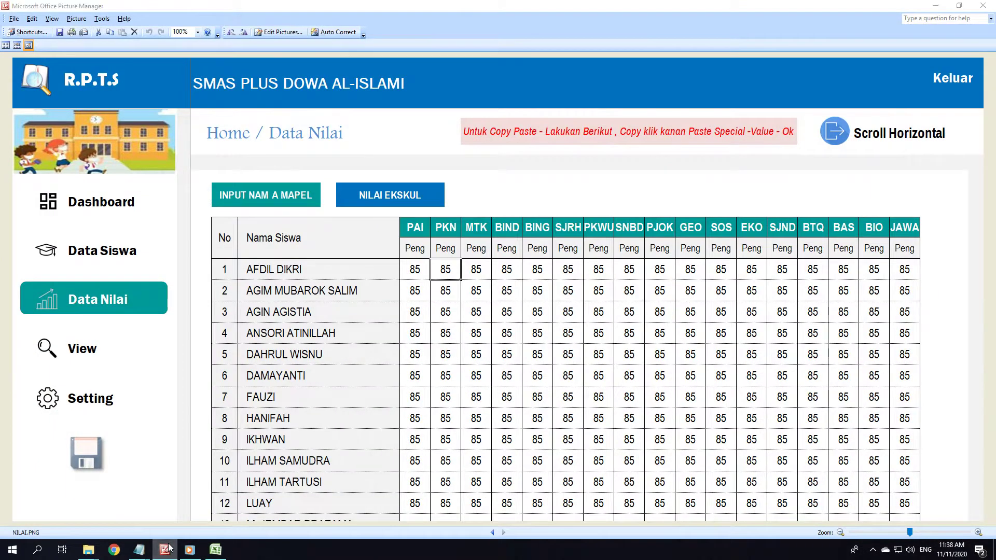
pyautogui.click(167, 549)
pyautogui.moveTo(884, 173); pyautogui.dragTo(816, 179)
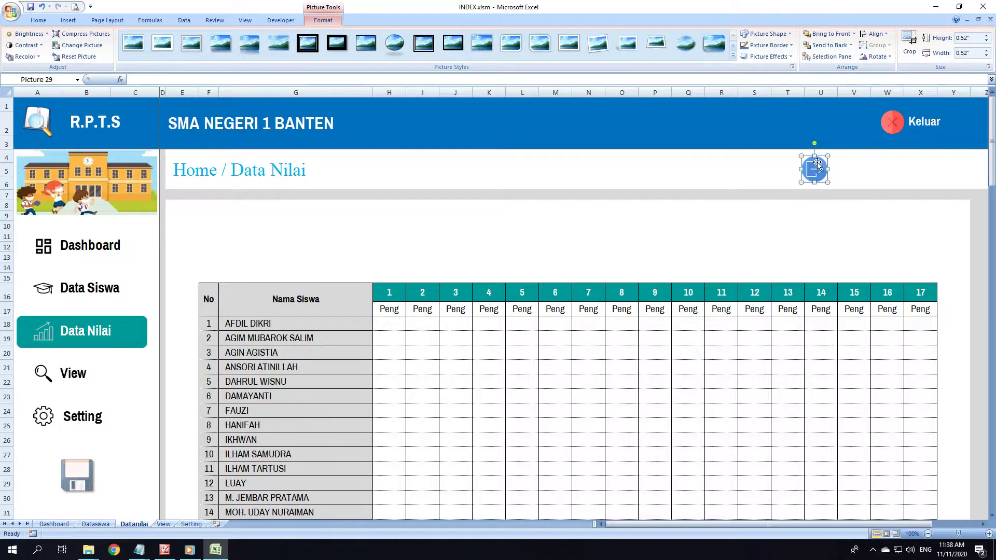
# - Add a text box above the grade table reading 'Scroll horizontal'
pyautogui.click(74, 21)
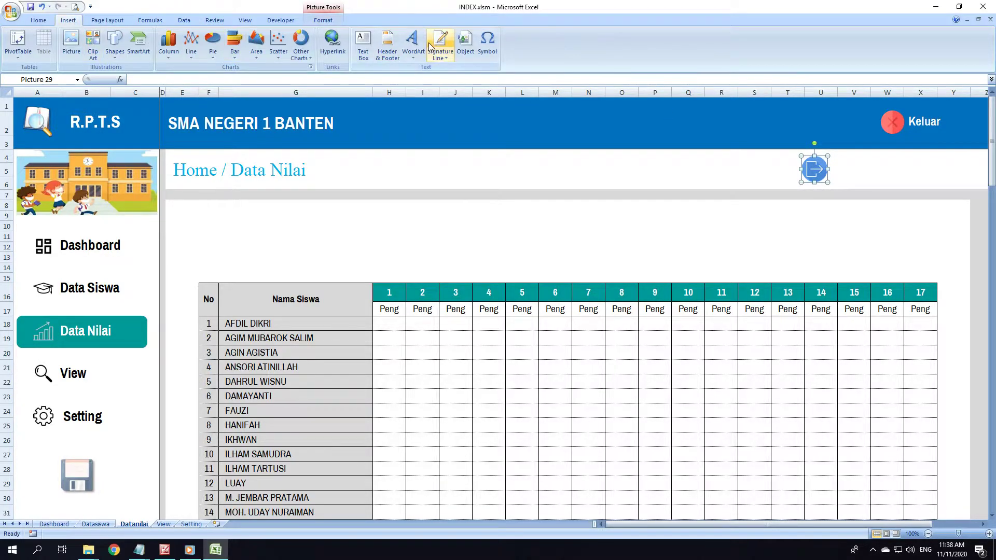
pyautogui.click(364, 45)
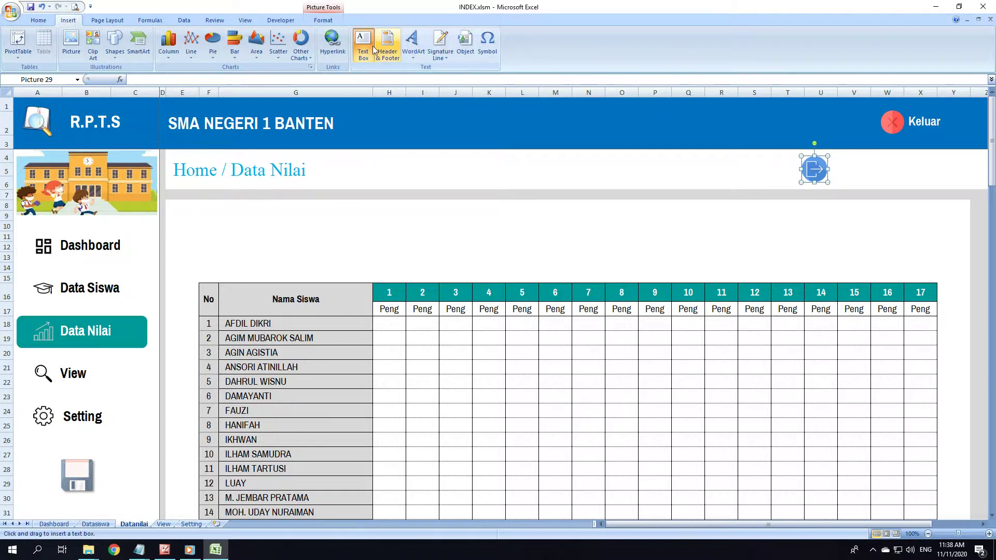
pyautogui.click(365, 224)
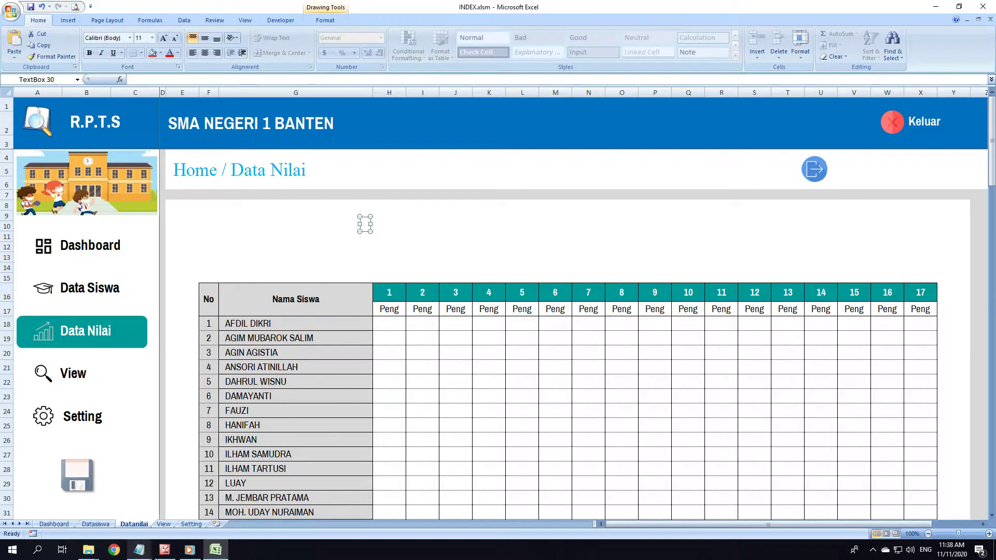
pyautogui.click(165, 554)
pyautogui.click(165, 552)
pyautogui.write('SCROLL')
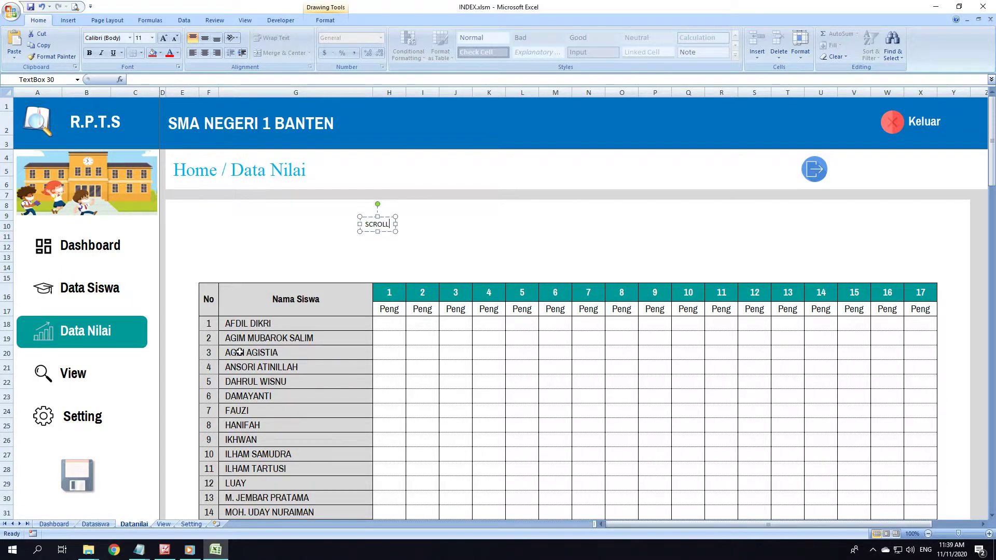
pyautogui.write('HORIZONTAL')
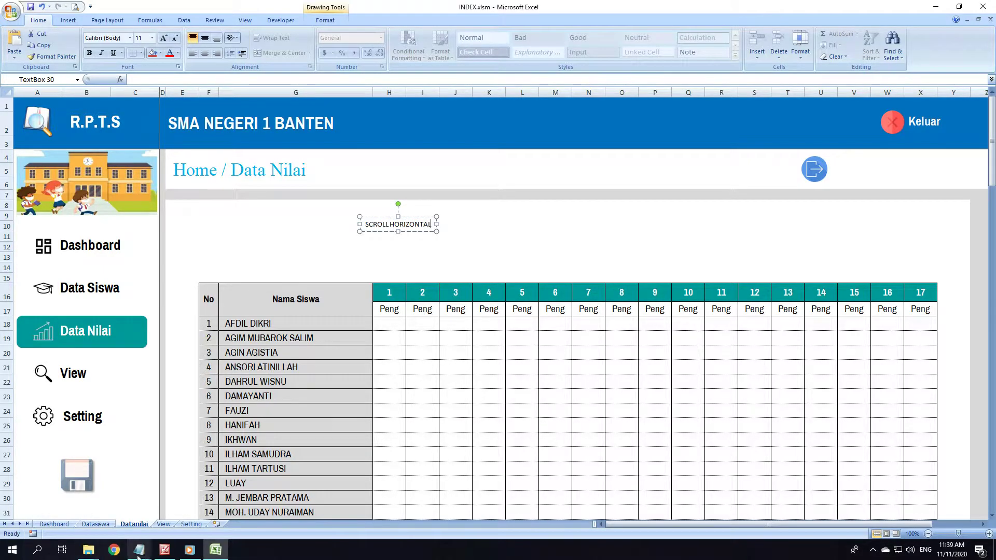
pyautogui.click(165, 550)
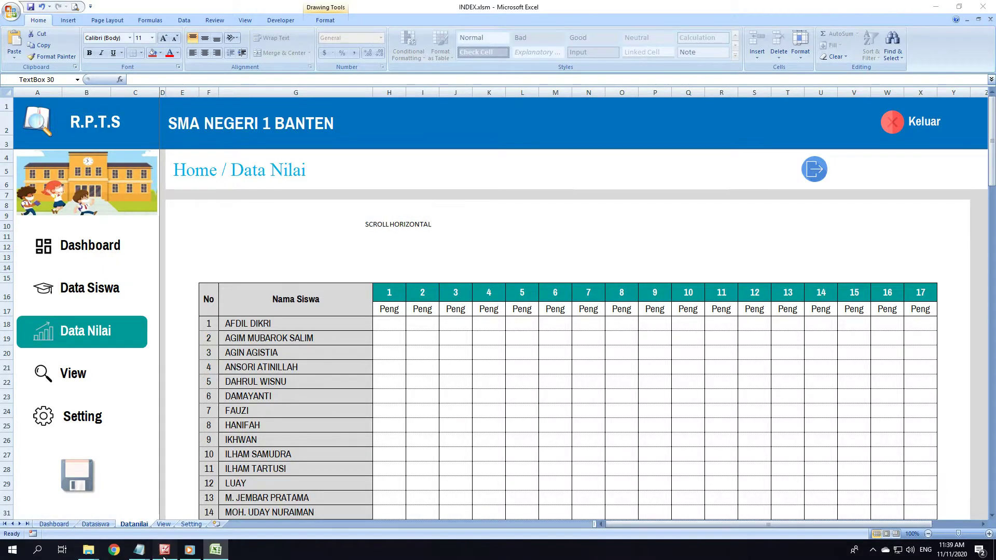
pyautogui.click(216, 550)
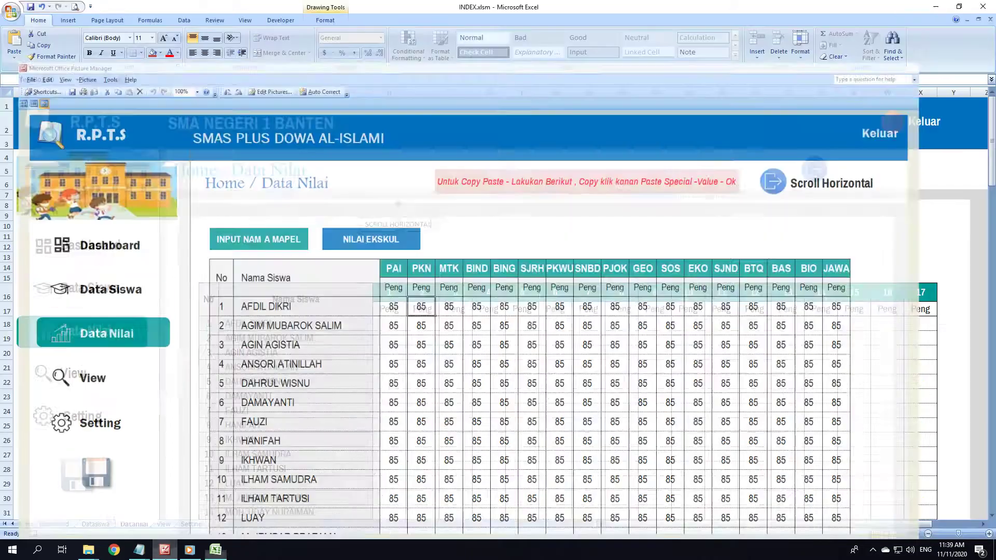
pyautogui.tripleClick(377, 228)
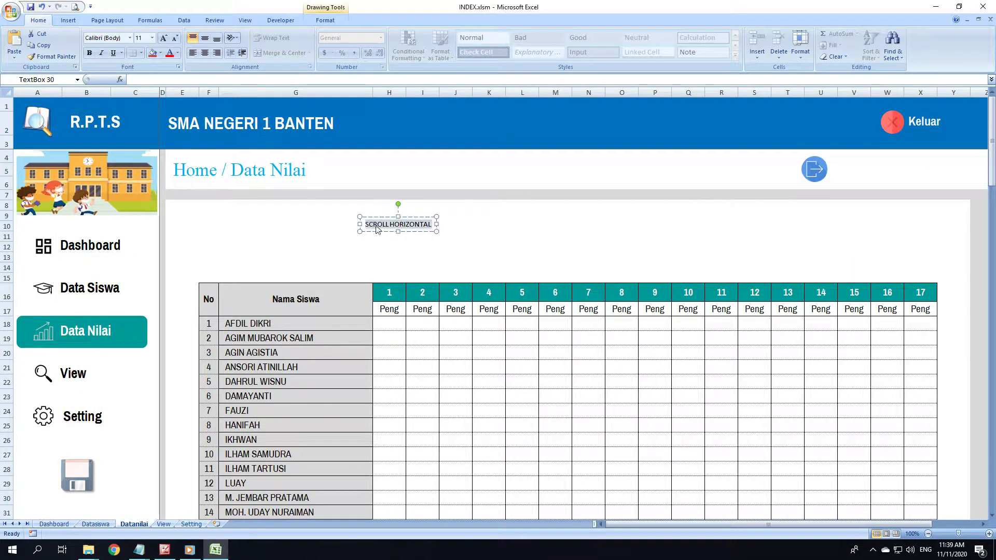
pyautogui.write('Scro')
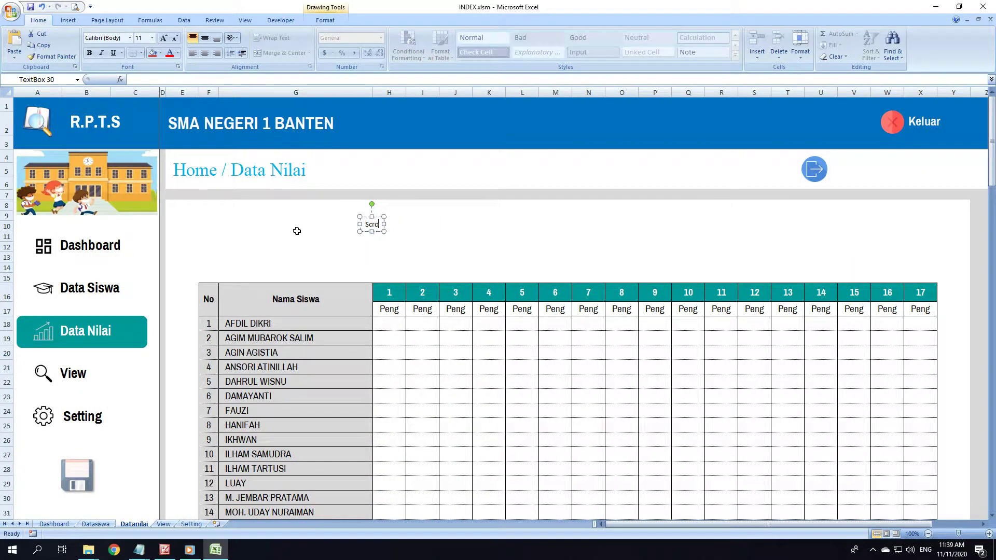
pyautogui.write('ll h')
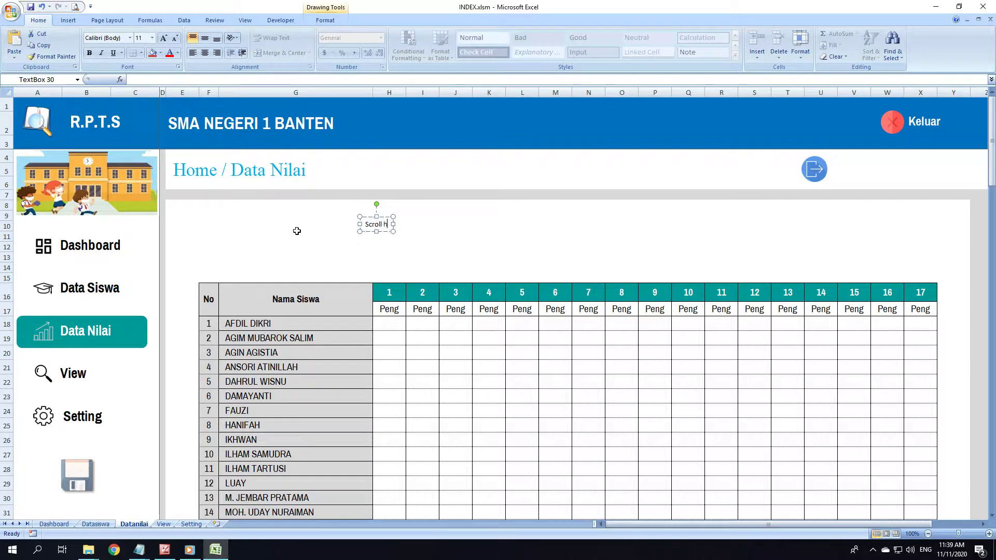
pyautogui.write('orizontal')
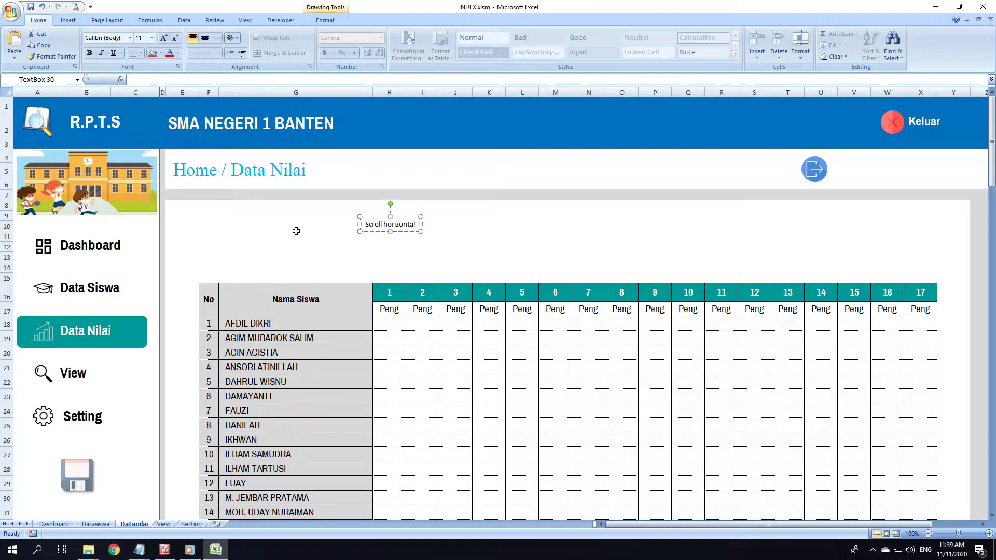
# - Format the label in bold Archivo Narrow 13 and move it beside the arrow icon
pyautogui.hotkey('ctrl', 'a')
pyautogui.click(104, 38)
pyautogui.write('Agency FBArchivo Narrow')
pyautogui.press('Return')
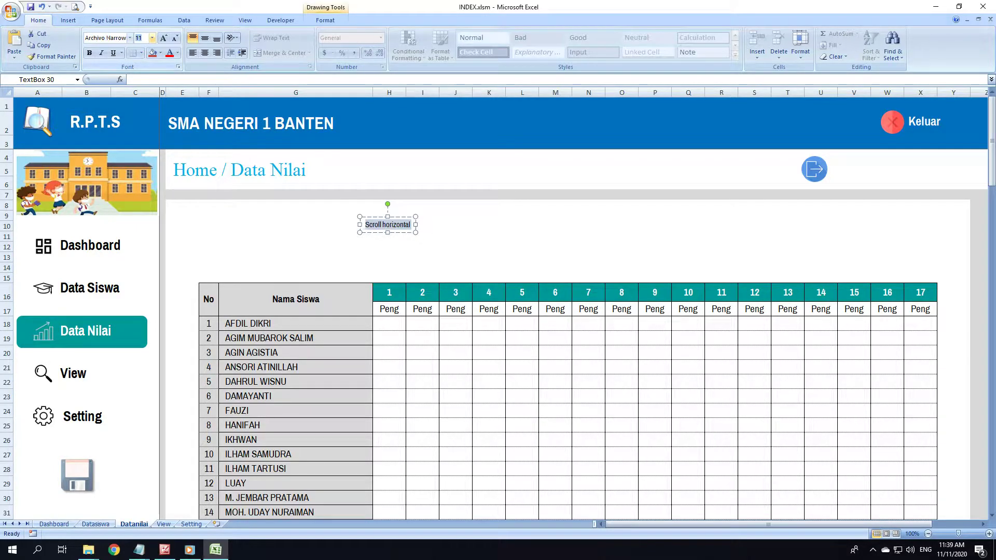
pyautogui.press('Return')
pyautogui.hotkey('ctrl', 'b')
pyautogui.moveTo(393, 216)
pyautogui.mouseDown()
pyautogui.moveTo(909, 125)
pyautogui.moveTo(861, 161)
pyautogui.mouseUp()
pyautogui.click(883, 205)
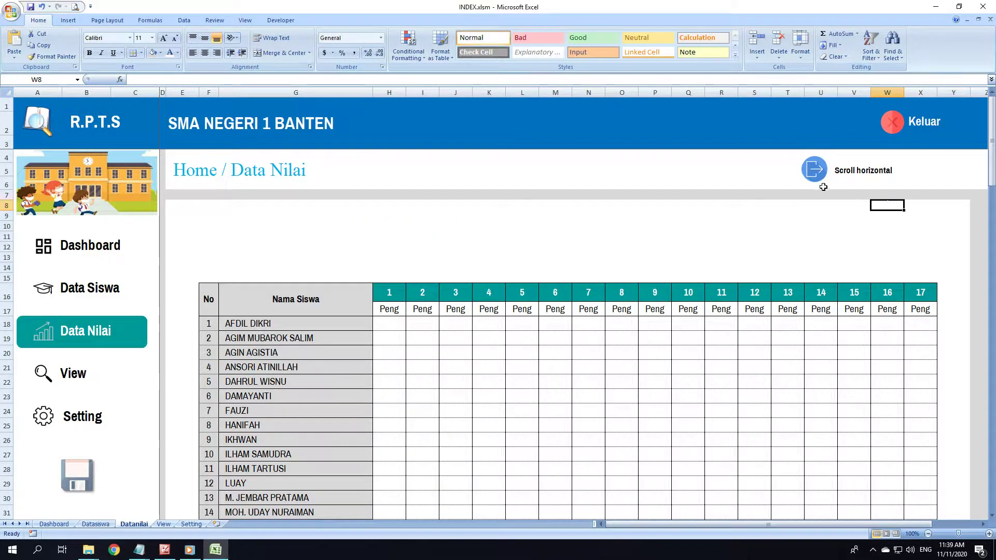
# - Enlarge the label font to 14 and group it with the arrow icon
pyautogui.click(863, 170)
pyautogui.click(164, 39)
pyautogui.click(863, 170)
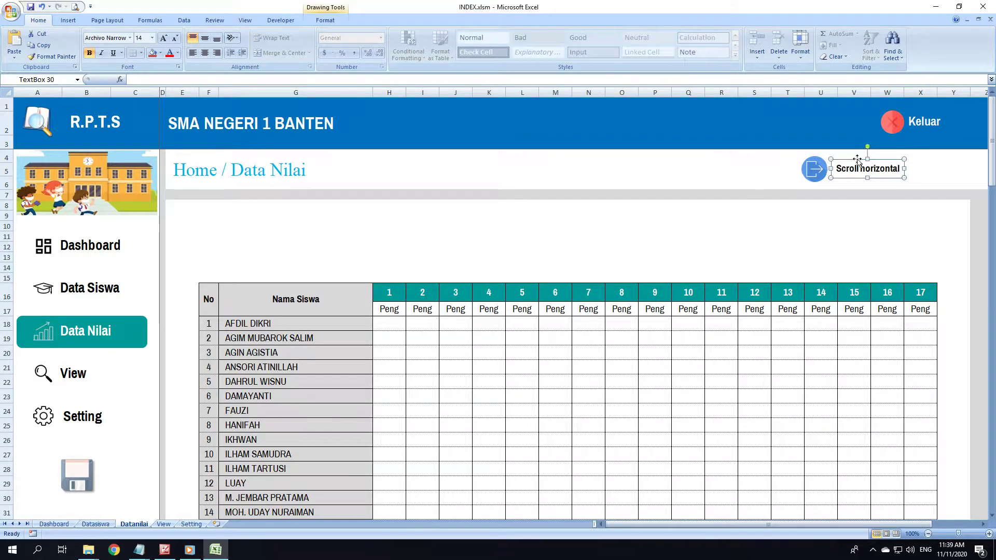
pyautogui.keyDown('ctrl'); pyautogui.click(814, 169); pyautogui.keyUp('ctrl')
pyautogui.rightClick(824, 165)
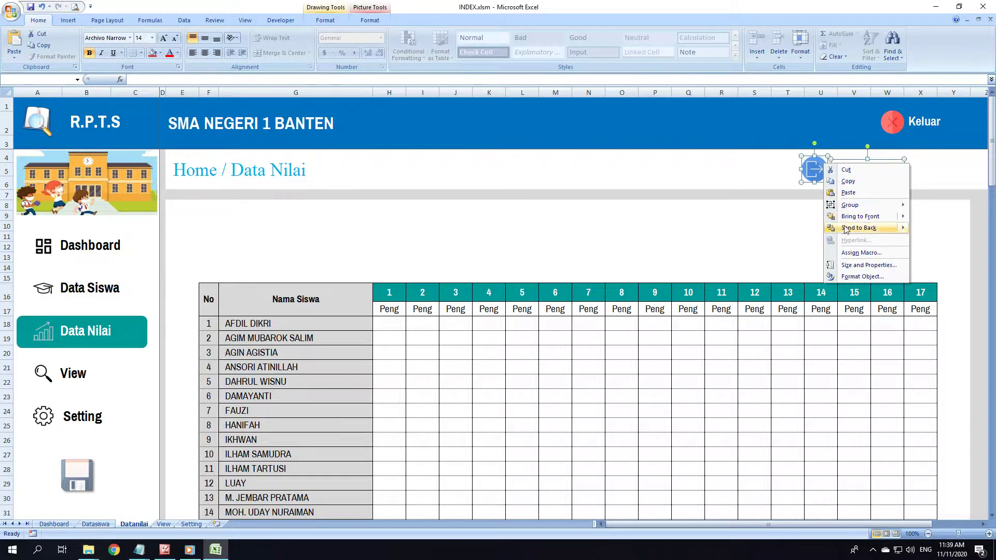
pyautogui.moveTo(850, 204)
pyautogui.click(921, 207)
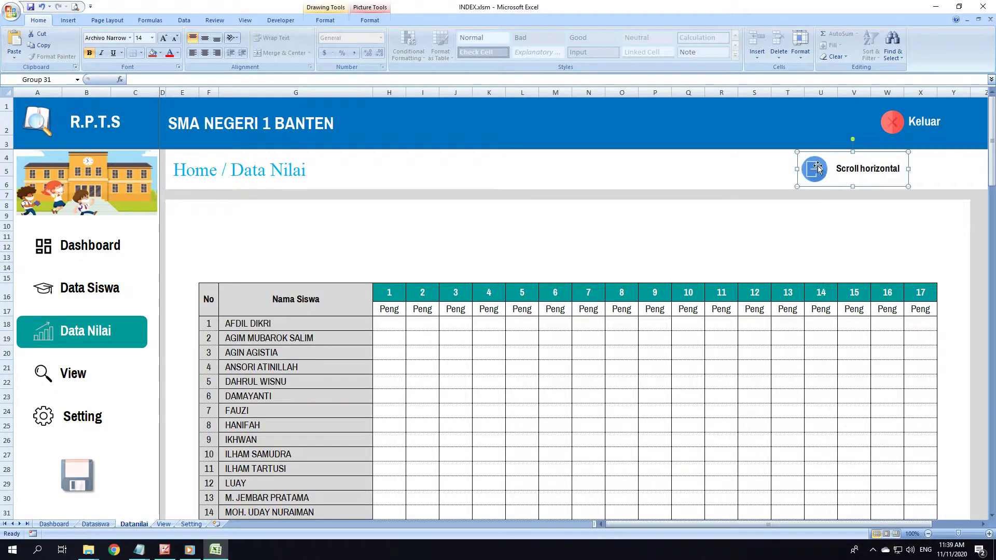
# - Set the group to not move or size with cells and shift it right near Keluar
pyautogui.rightClick(817, 168)
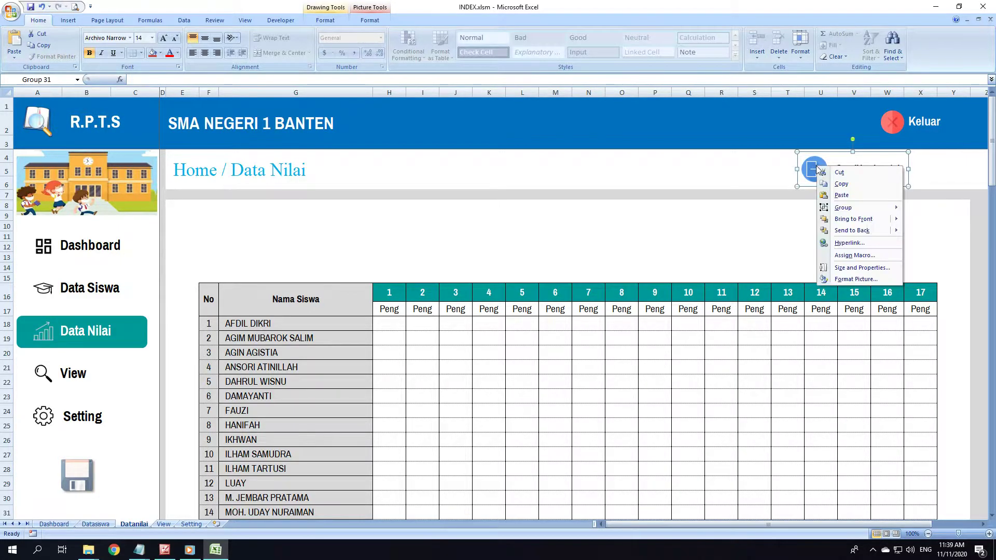
pyautogui.click(852, 268)
pyautogui.click(440, 188)
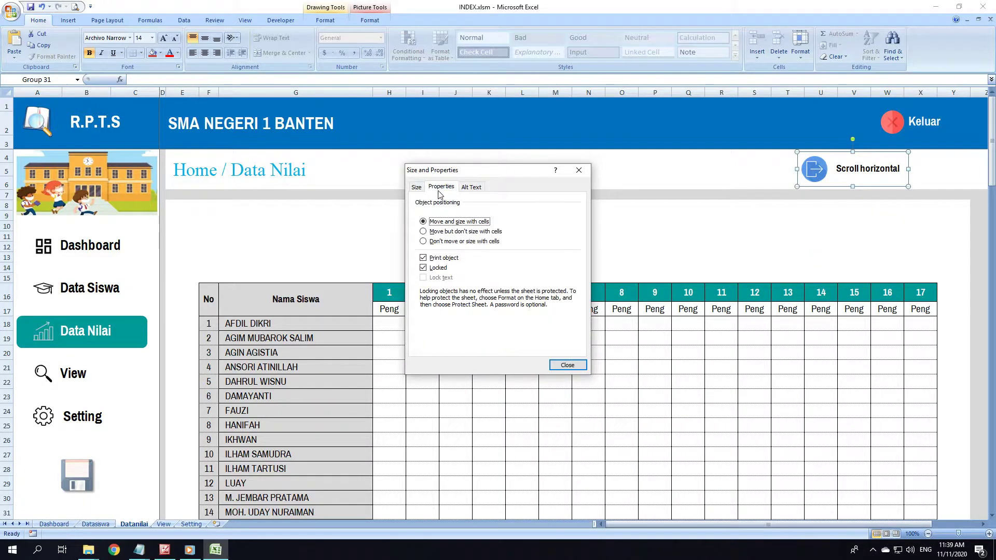
pyautogui.click(429, 242)
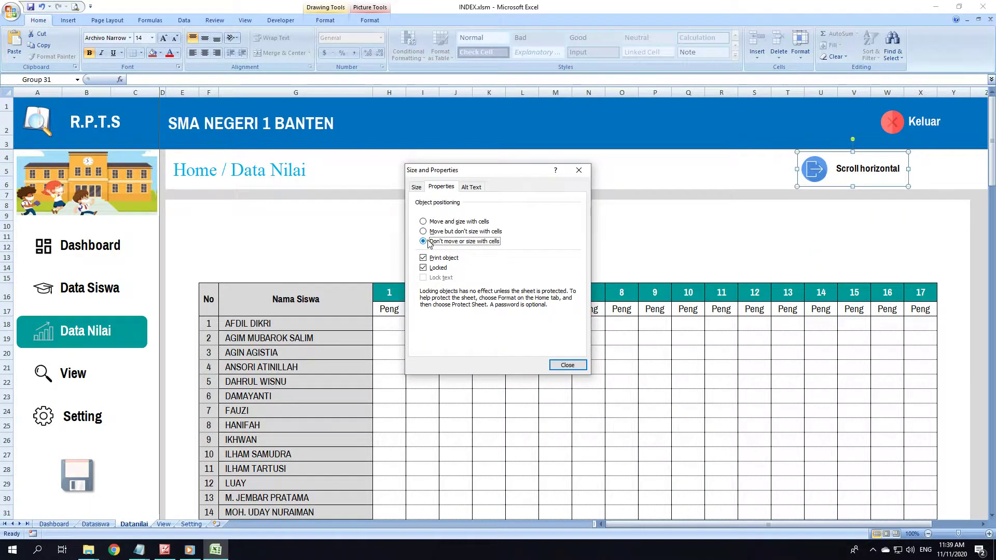
pyautogui.click(567, 366)
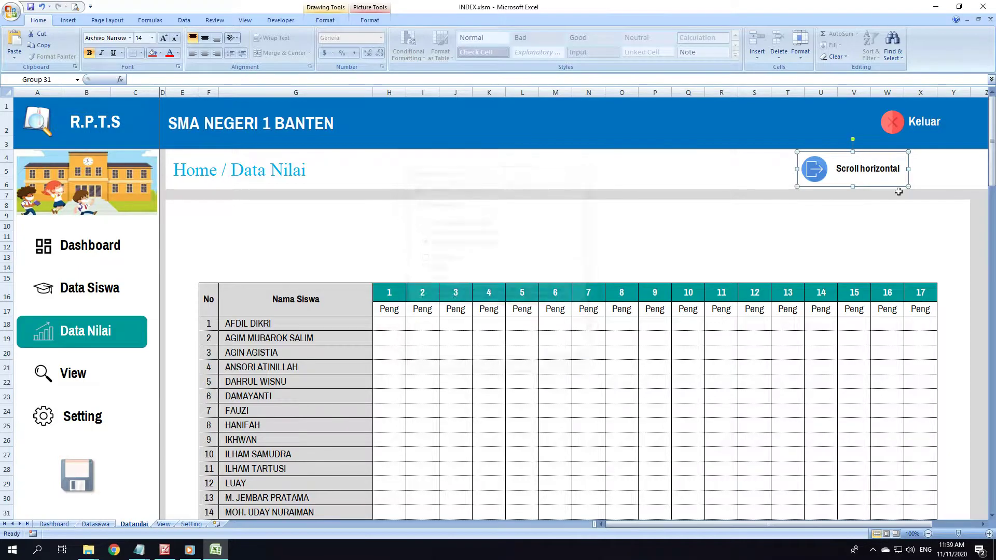
pyautogui.press('Escape')
pyautogui.moveTo(817, 171)
pyautogui.mouseDown()
pyautogui.moveTo(865, 166)
pyautogui.moveTo(853, 167)
pyautogui.mouseUp()
pyautogui.press('Escape')
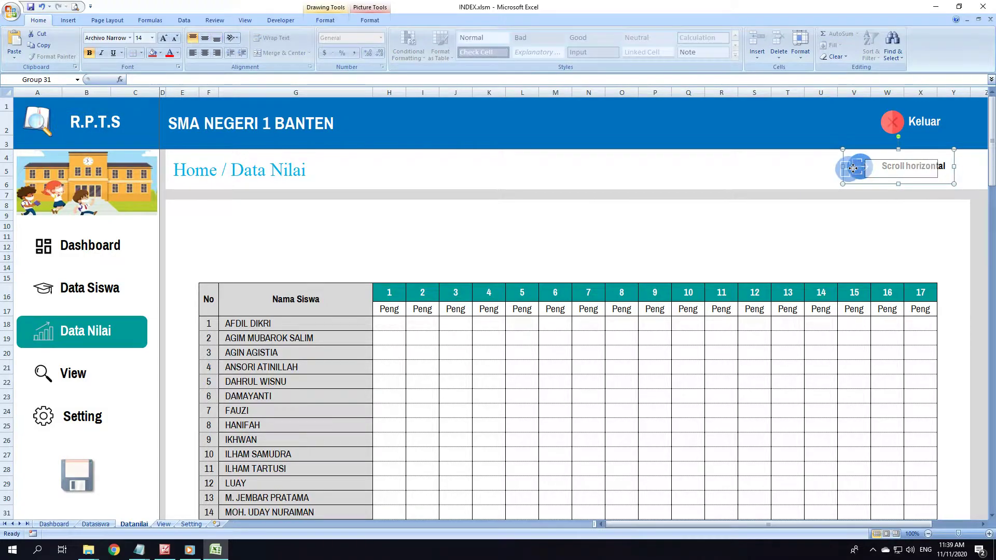
pyautogui.click(834, 216)
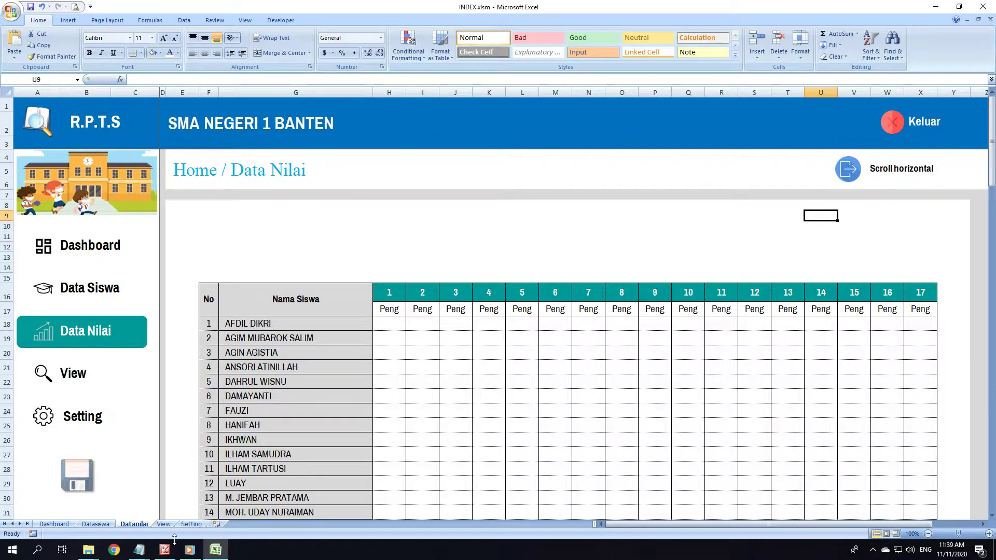
pyautogui.moveTo(139, 550)
pyautogui.click(91, 496)
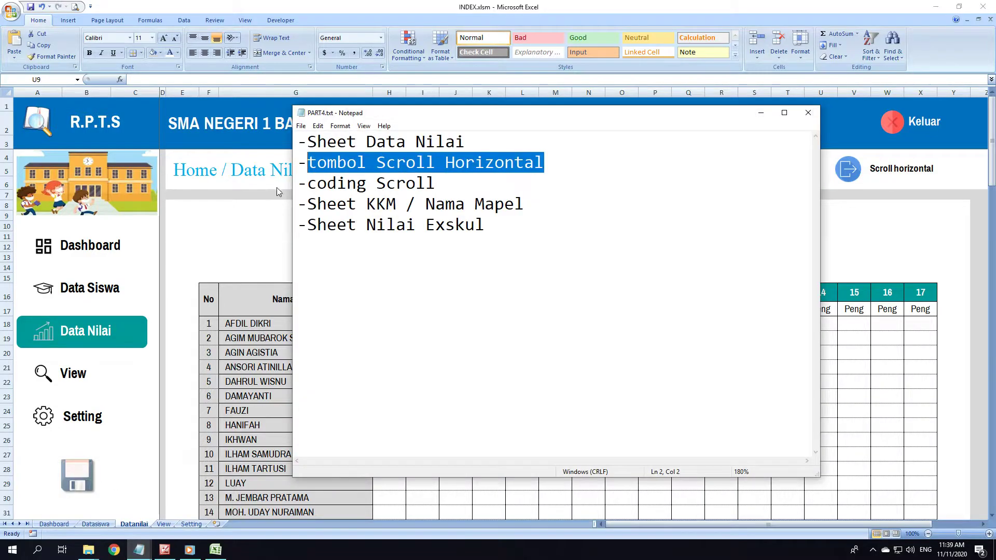
pyautogui.click(543, 162)
pyautogui.moveTo(436, 183); pyautogui.dragTo(346, 183)
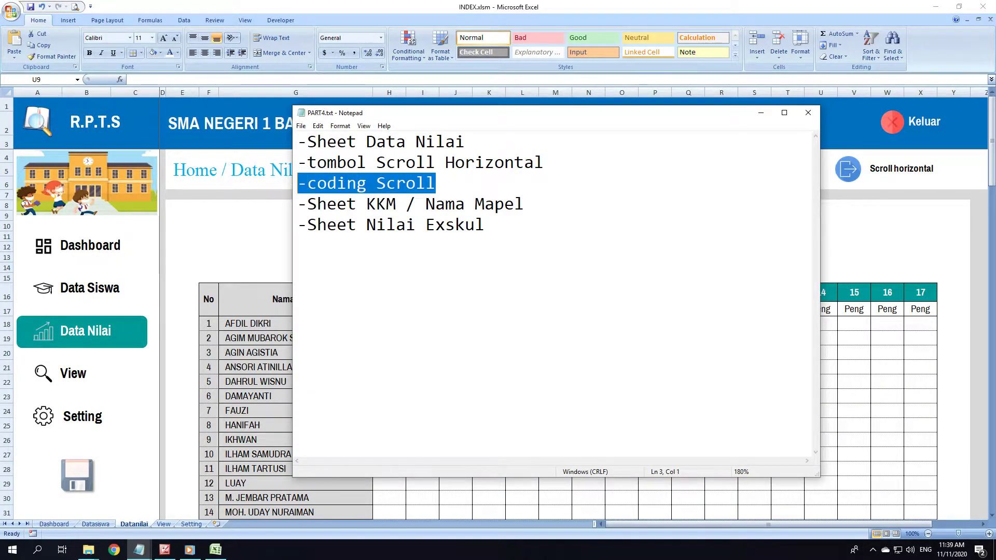
pyautogui.moveTo(436, 183); pyautogui.dragTo(298, 182)
pyautogui.click(436, 183)
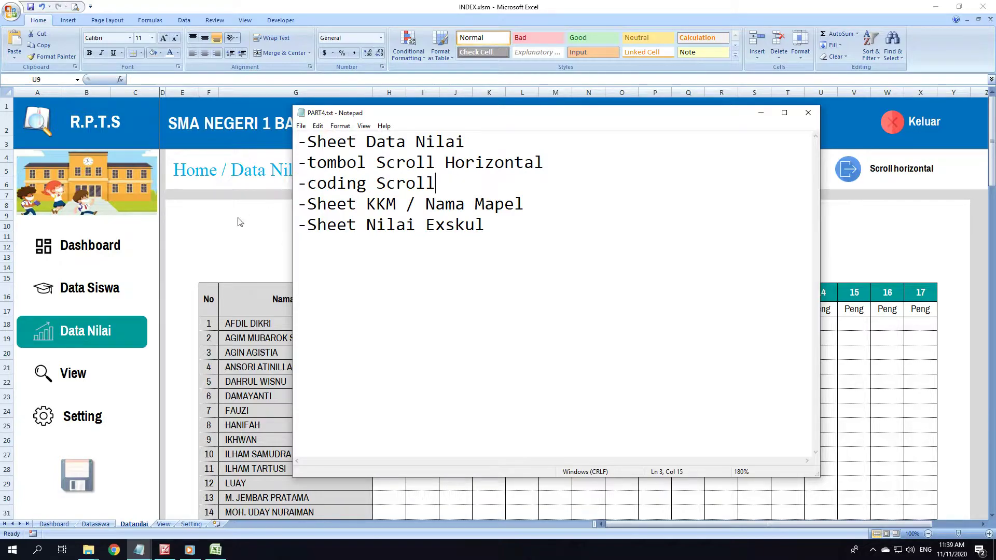
pyautogui.click(240, 222)
pyautogui.keyDown('ctrl'); pyautogui.click(850, 183); pyautogui.keyUp('ctrl')
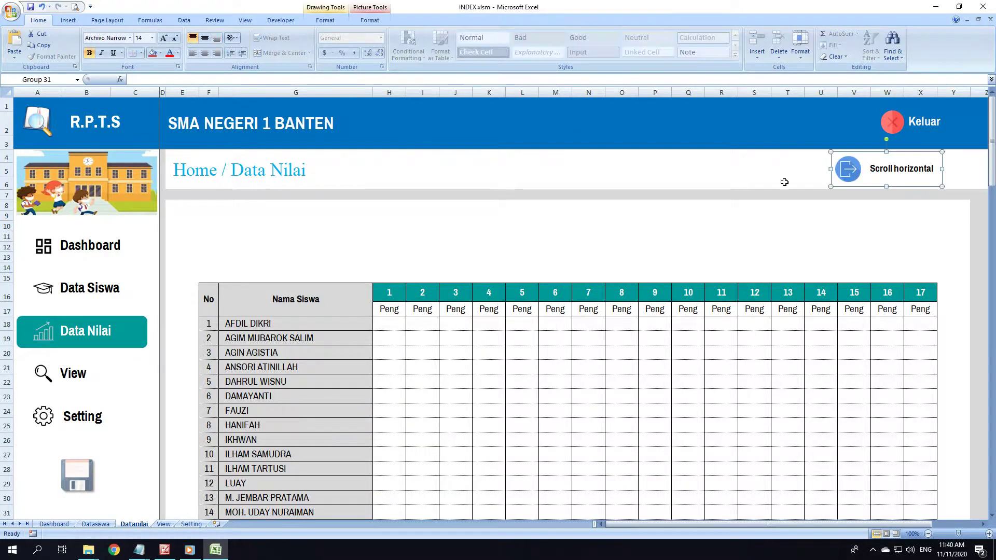
# - Assign a new HORI macro to the button group and paste the DisplayHorizontalScrollBar toggle line into it
pyautogui.rightClick(846, 174)
pyautogui.click(884, 262)
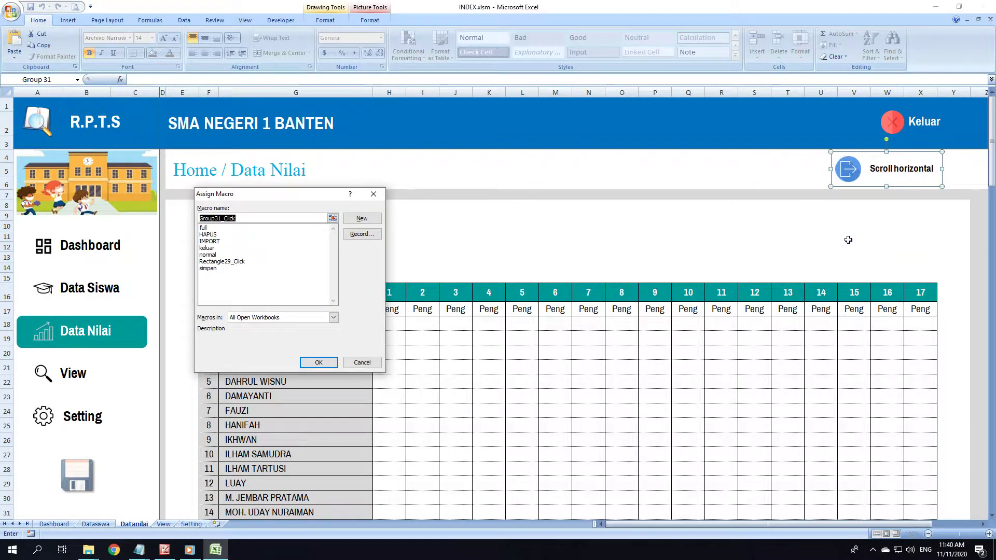
pyautogui.write('HORI')
pyautogui.click(358, 217)
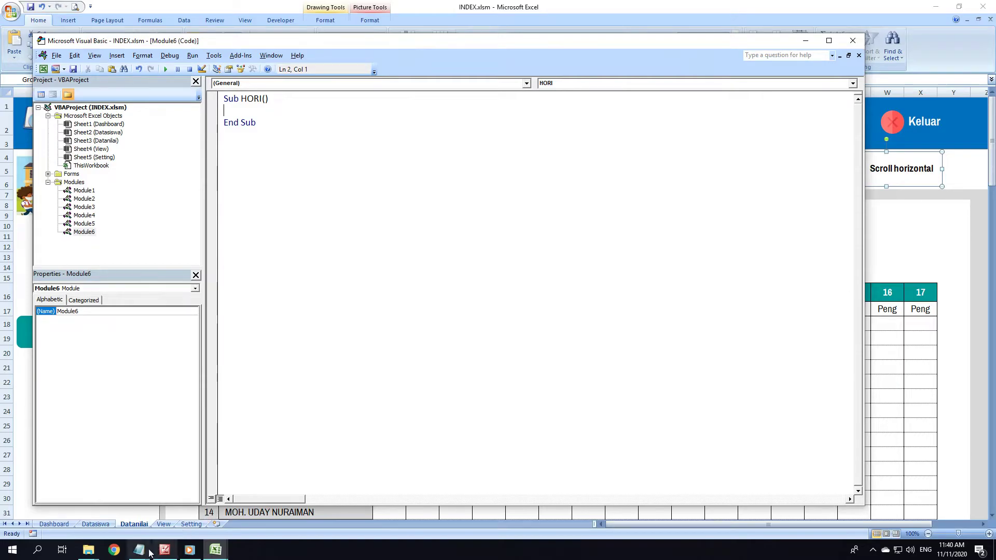
pyautogui.click(156, 506)
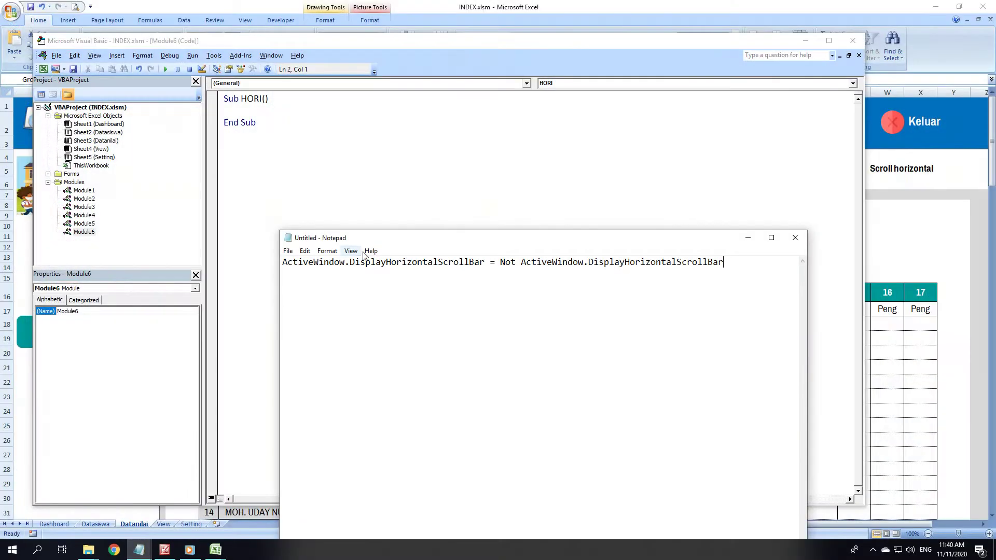
pyautogui.hotkey('ctrl', 'a')
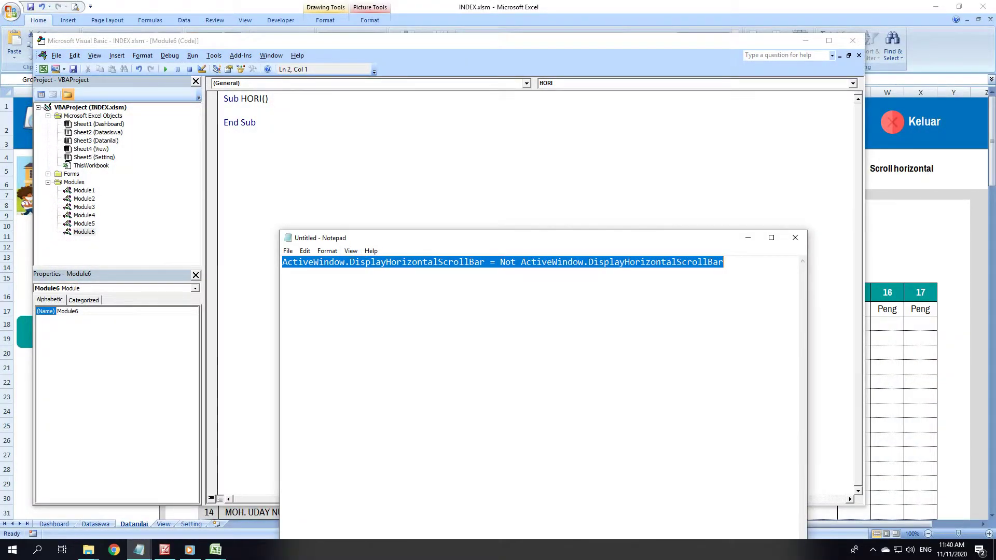
pyautogui.hotkey('ctrl', 'c')
pyautogui.hotkey('alt', 'Tab')
pyautogui.hotkey('ctrl', 'v')
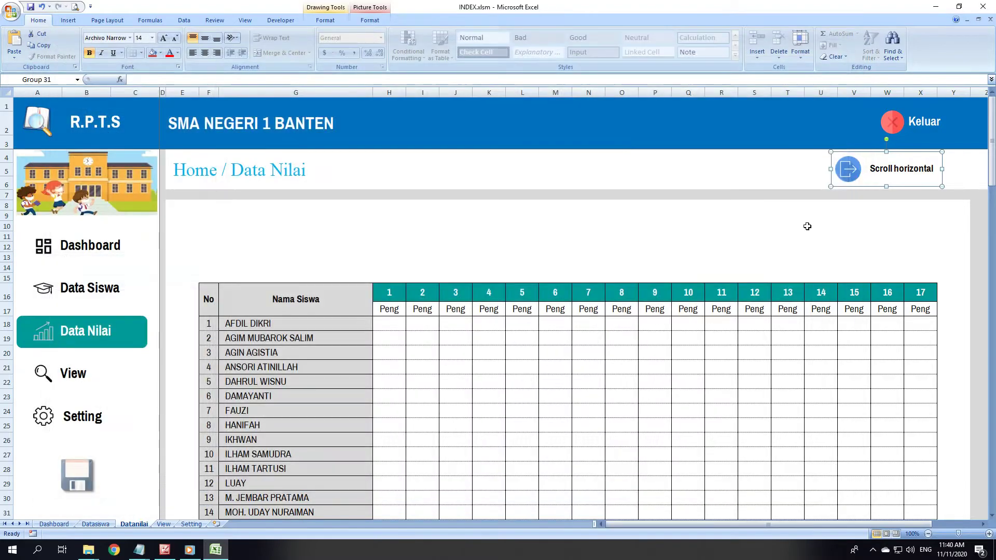
# - Test the Scroll horizontal button, hiding and then restoring the sheet's horizontal scrollbar
pyautogui.click(853, 40)
pyautogui.click(845, 171)
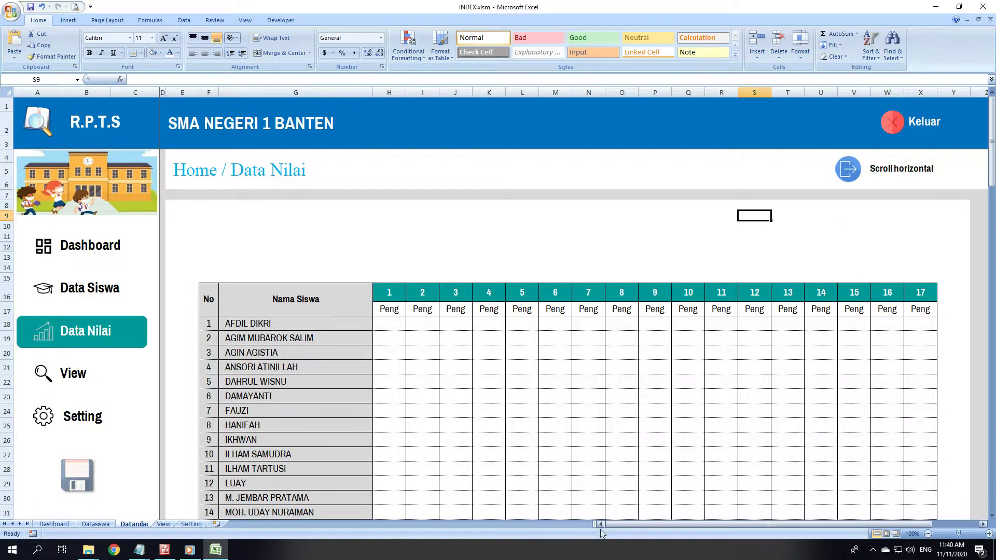
pyautogui.click(655, 523)
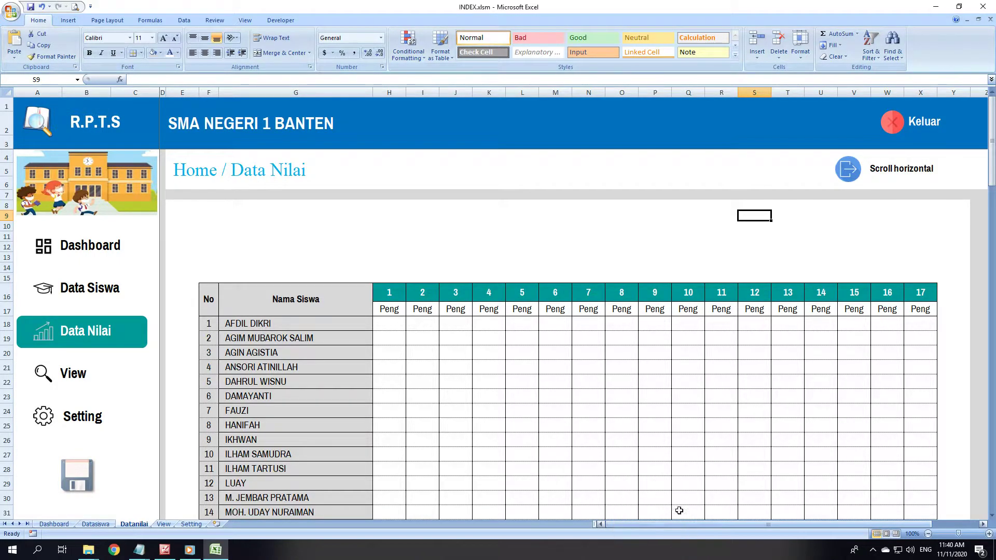
pyautogui.click(858, 170)
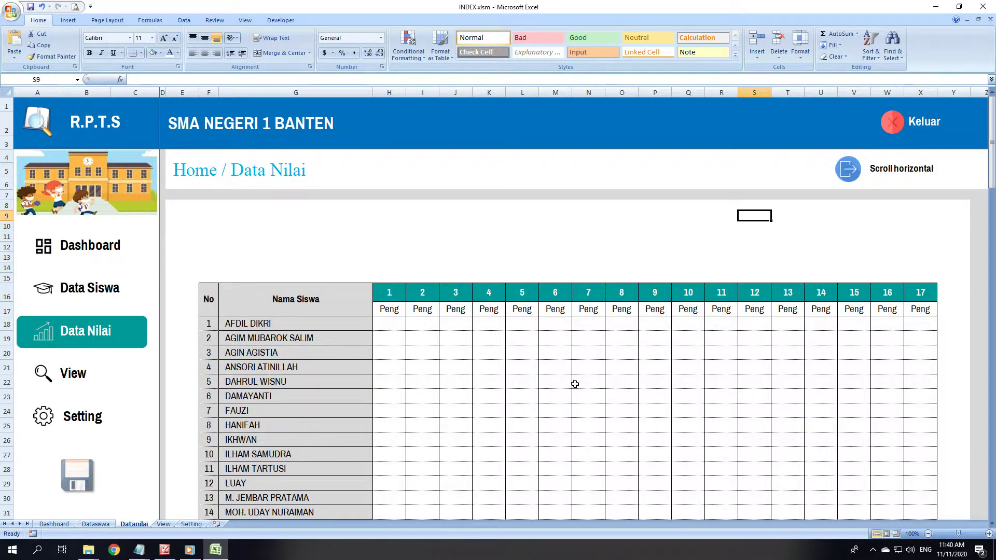
pyautogui.scroll(-2, 575, 384)
pyautogui.scroll(1, 551, 380)
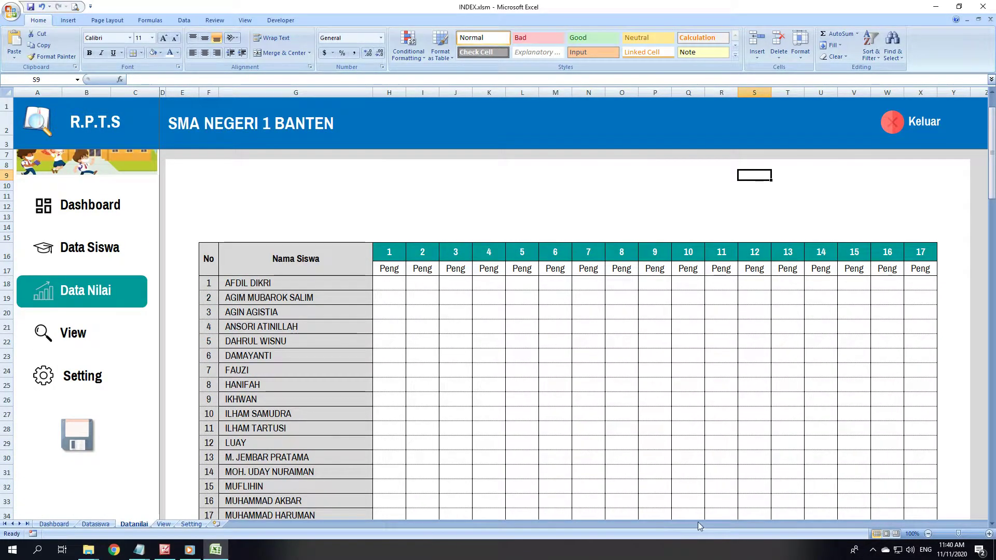
pyautogui.scroll(1, 742, 389)
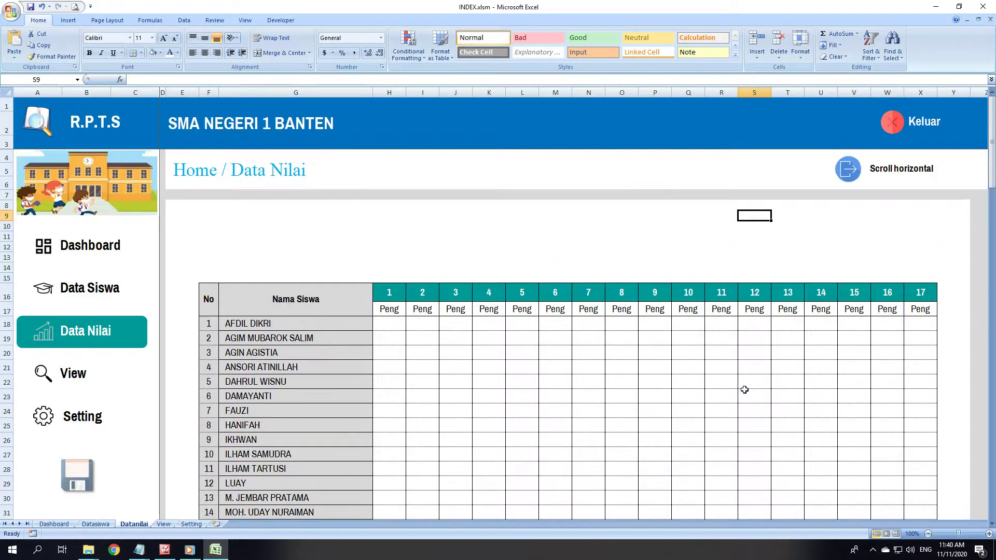
pyautogui.click(849, 169)
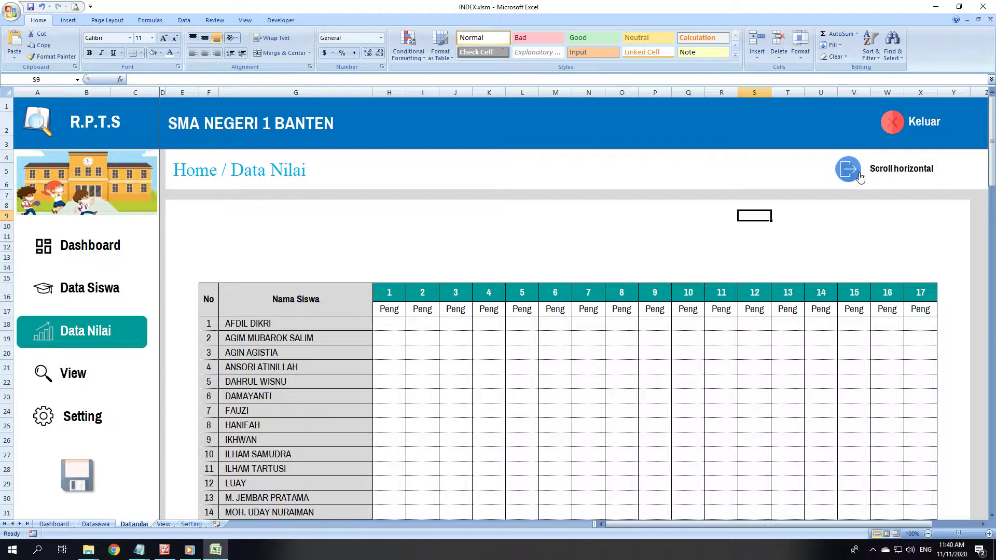
pyautogui.click(282, 21)
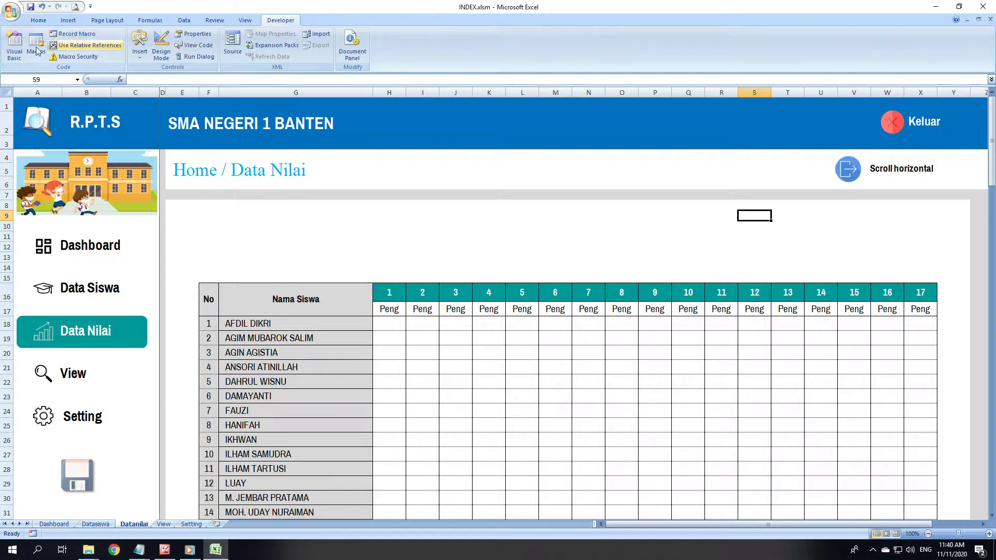
# - Review the ActiveWindow.DisplayHorizontalScrollBar line in Sub HORI, then close the Visual Basic editor
pyautogui.click(14, 46)
pyautogui.click(316, 111)
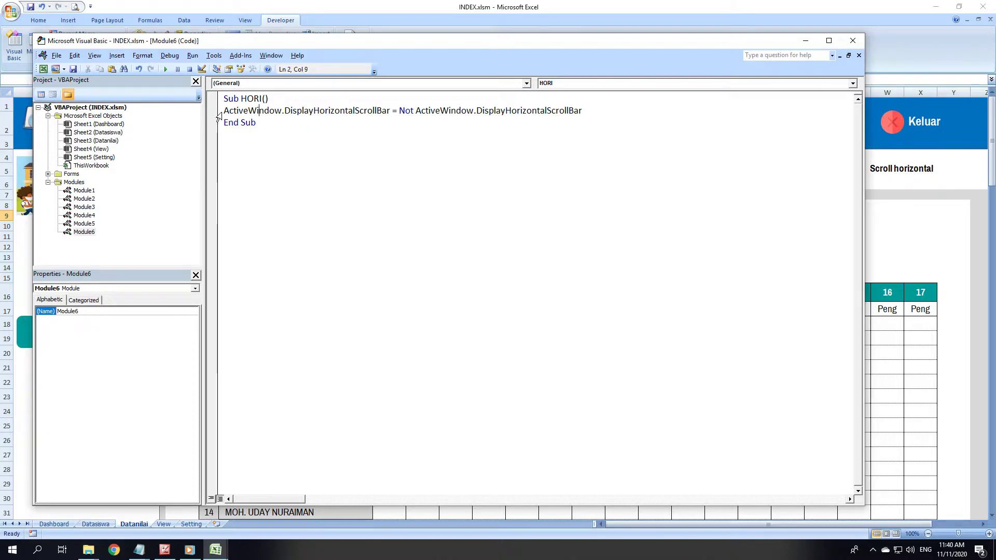
pyautogui.moveTo(232, 110); pyautogui.dragTo(377, 110)
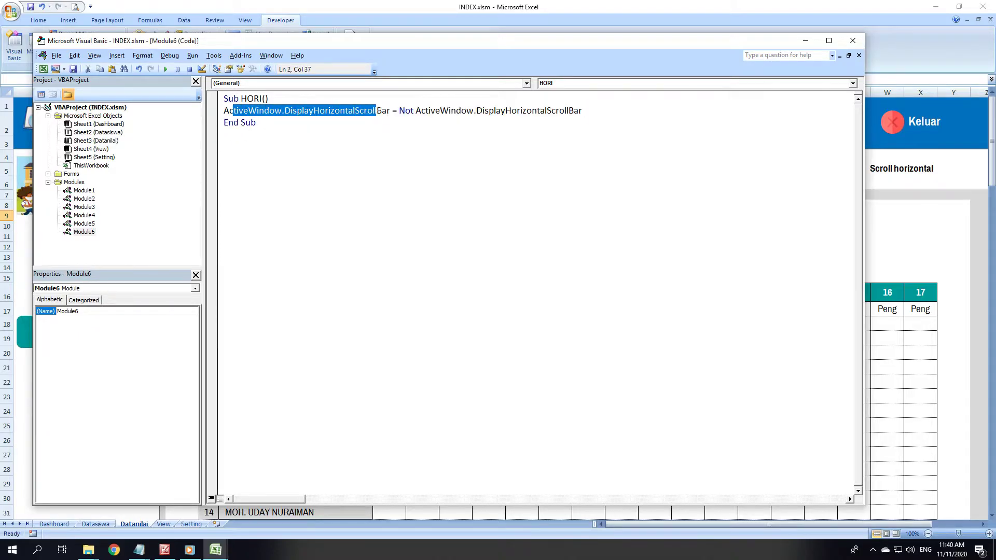
pyautogui.click(390, 110)
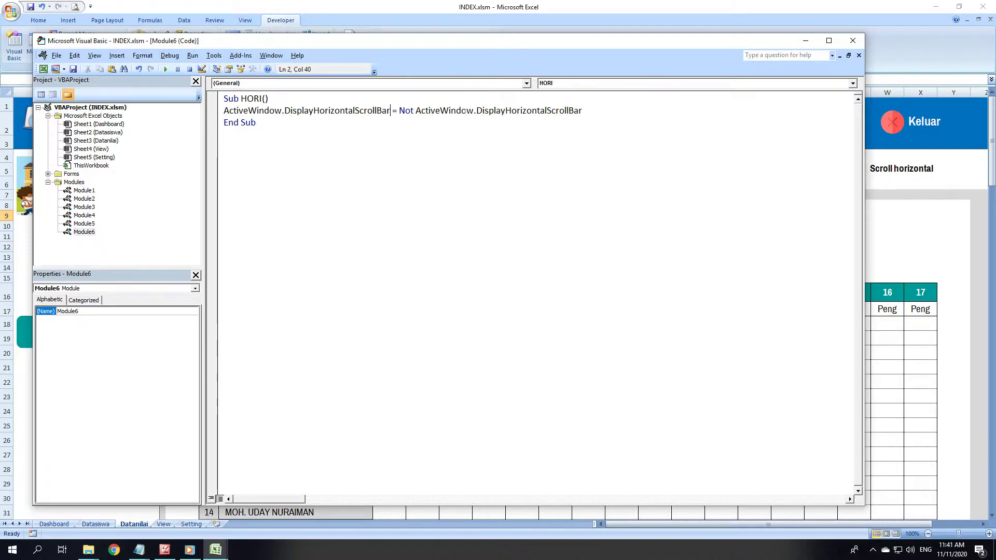
pyautogui.moveTo(425, 110); pyautogui.dragTo(257, 123)
pyautogui.moveTo(473, 111); pyautogui.dragTo(472, 110)
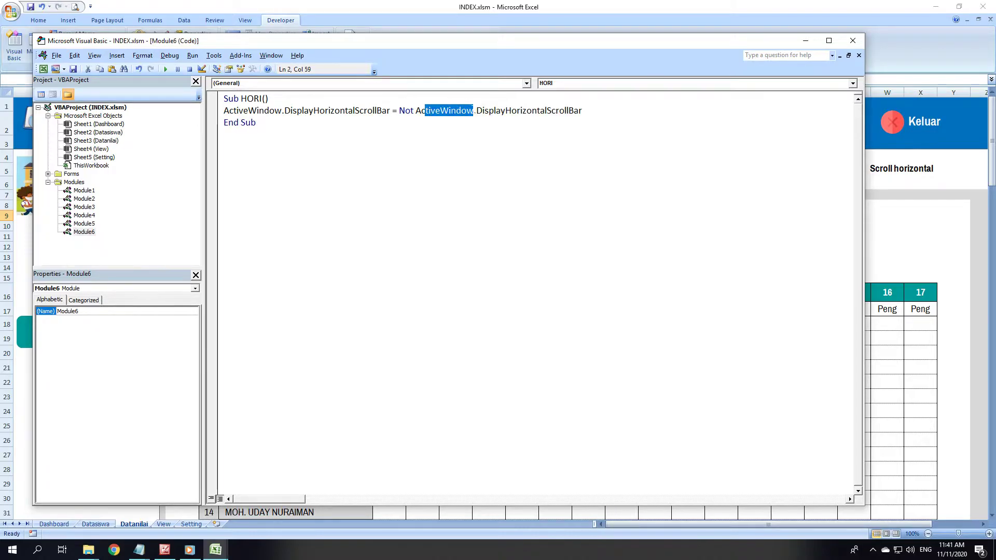
pyautogui.click(919, 525)
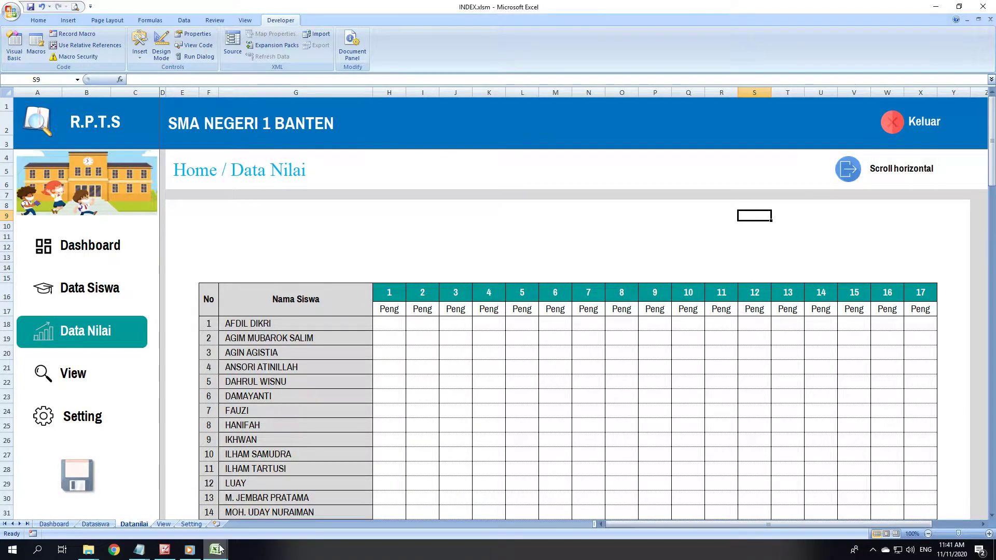
pyautogui.click(256, 506)
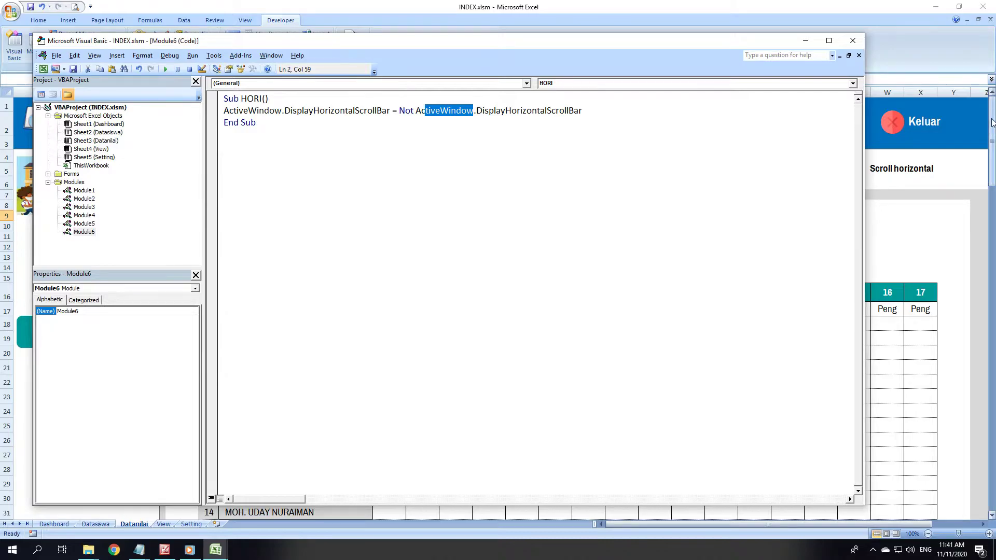
pyautogui.moveTo(737, 45); pyautogui.dragTo(689, 50)
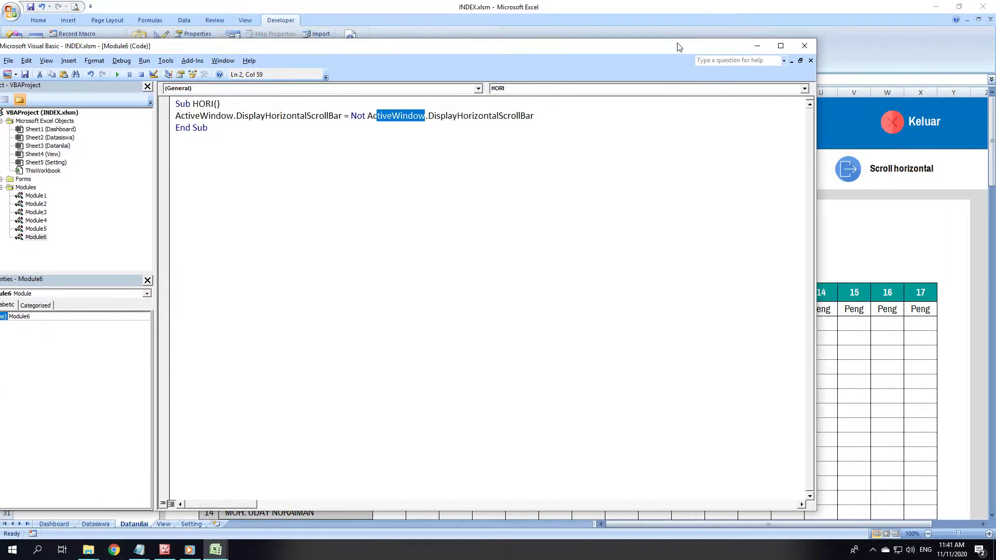
pyautogui.click(804, 46)
pyautogui.click(719, 246)
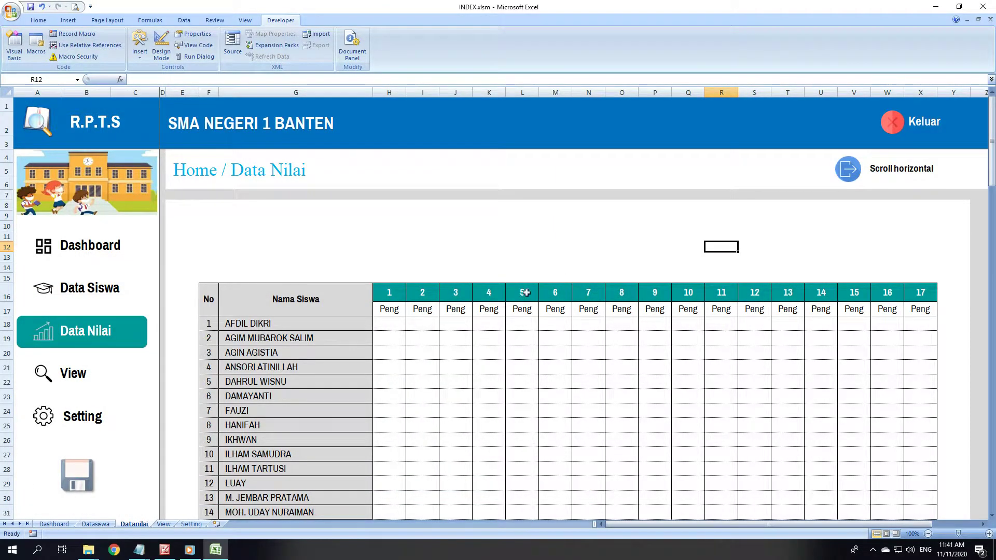
# - Check the Nama Mapel item in the PART4 Notepad checklist
pyautogui.click(404, 195)
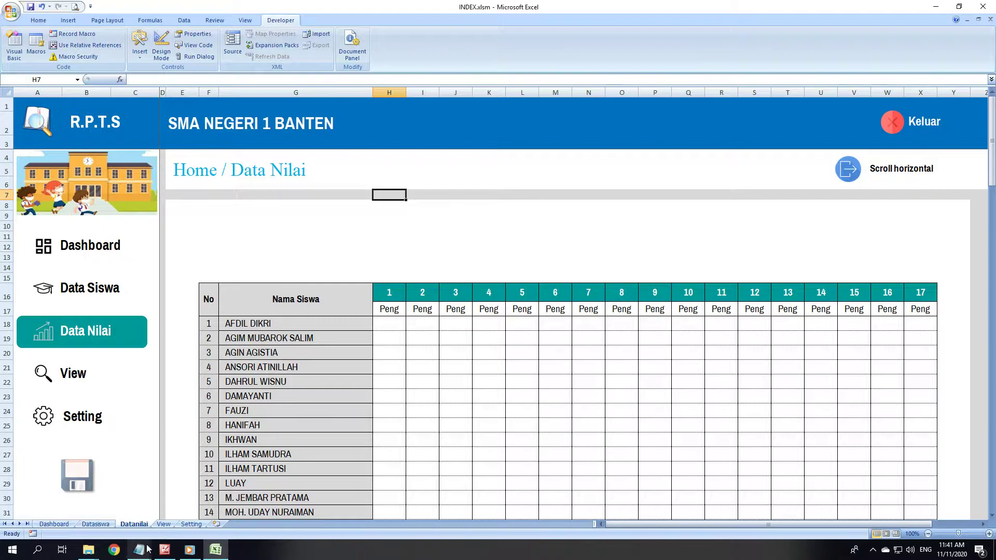
pyautogui.moveTo(138, 550)
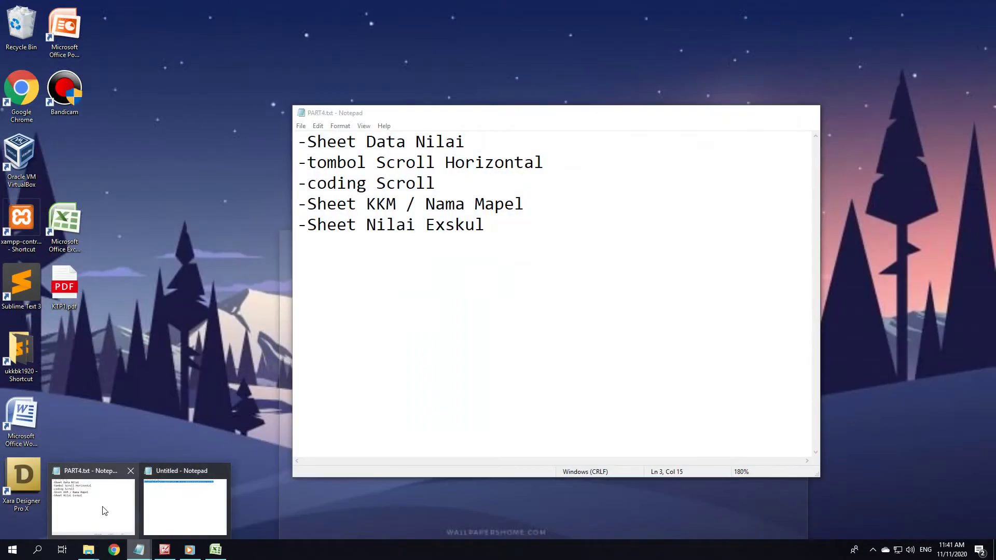
pyautogui.click(99, 505)
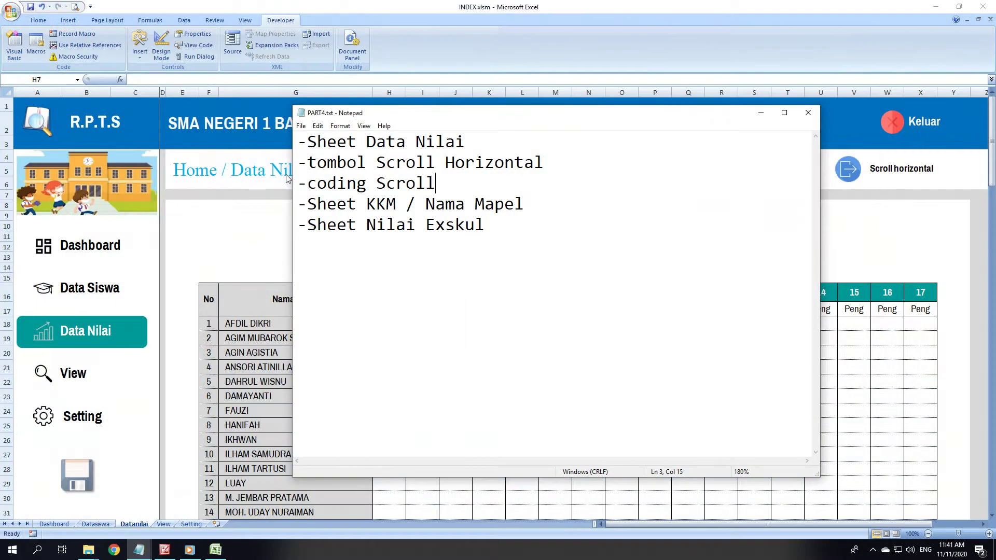
pyautogui.moveTo(524, 204); pyautogui.dragTo(440, 204)
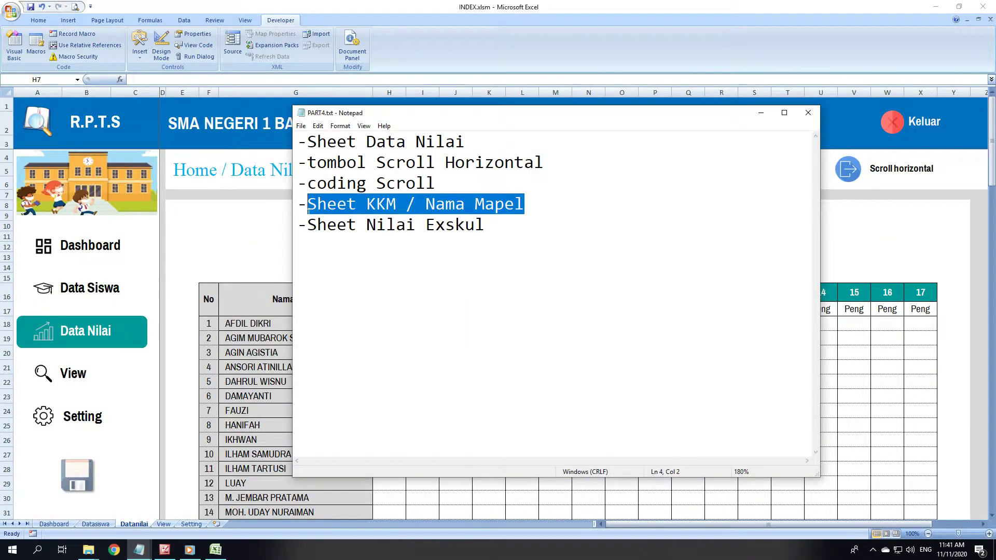
pyautogui.click(761, 112)
pyautogui.click(489, 292)
pyautogui.scroll(-3, 427, 315)
pyautogui.scroll(2, 391, 337)
pyautogui.scroll(1, 390, 337)
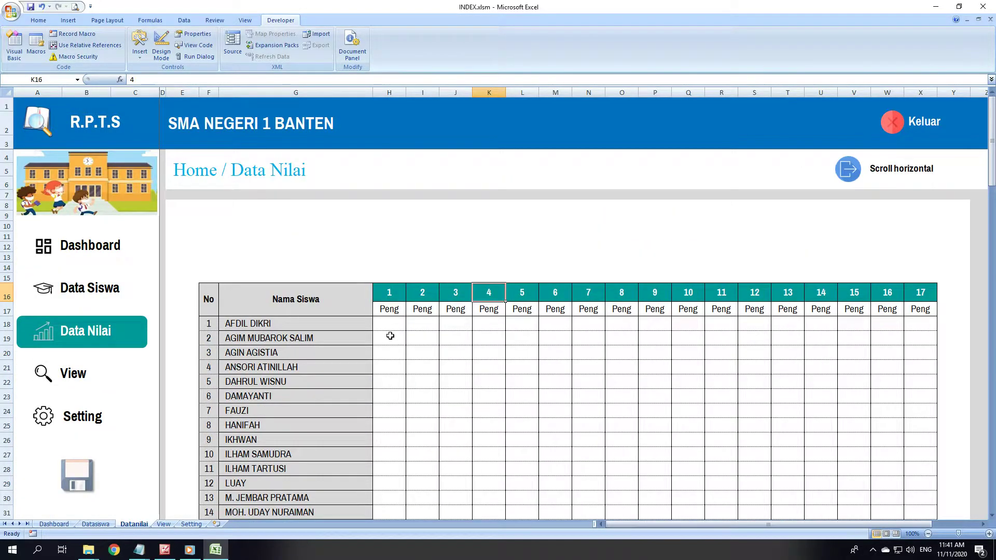
# - Compare against the NILAI.PNG reference picture, then bring up Excel's Shapes gallery
pyautogui.click(164, 549)
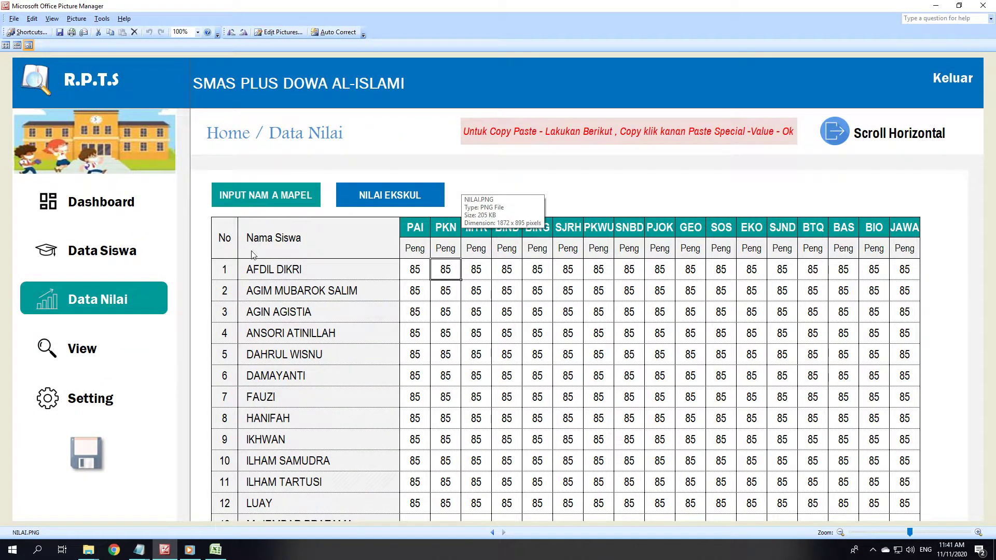
pyautogui.click(215, 549)
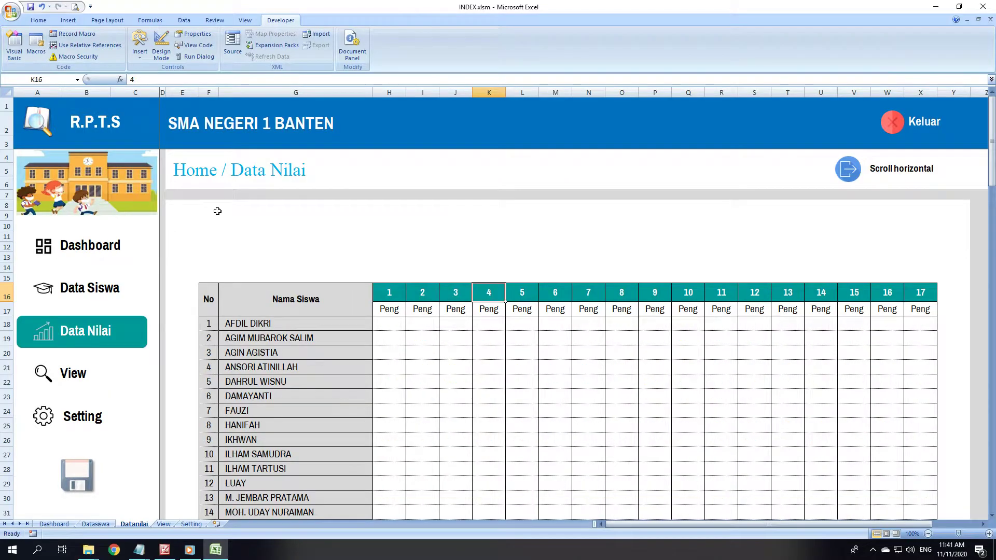
pyautogui.click(71, 20)
pyautogui.click(114, 52)
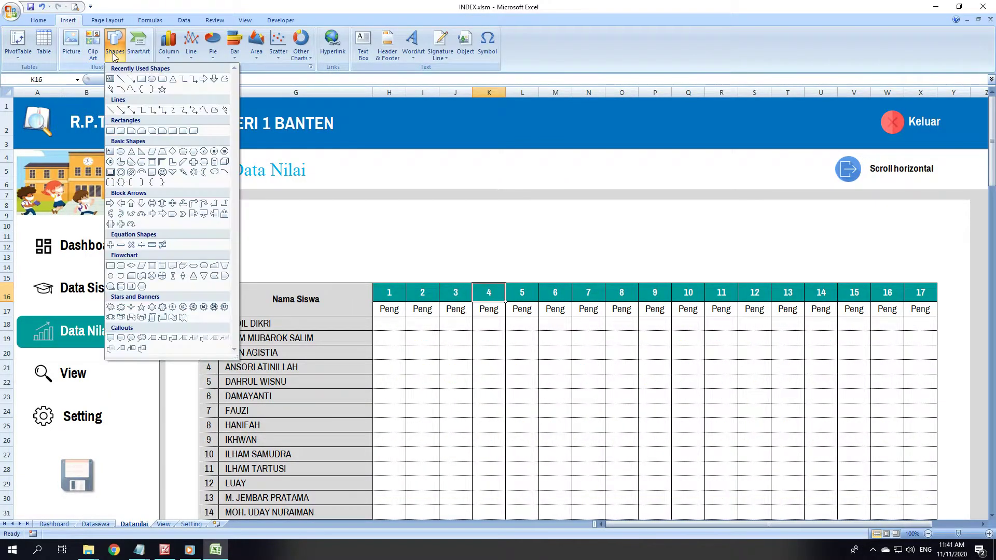
# - Draw a teal-filled rectangle above the Data Nilai grade table
pyautogui.click(141, 80)
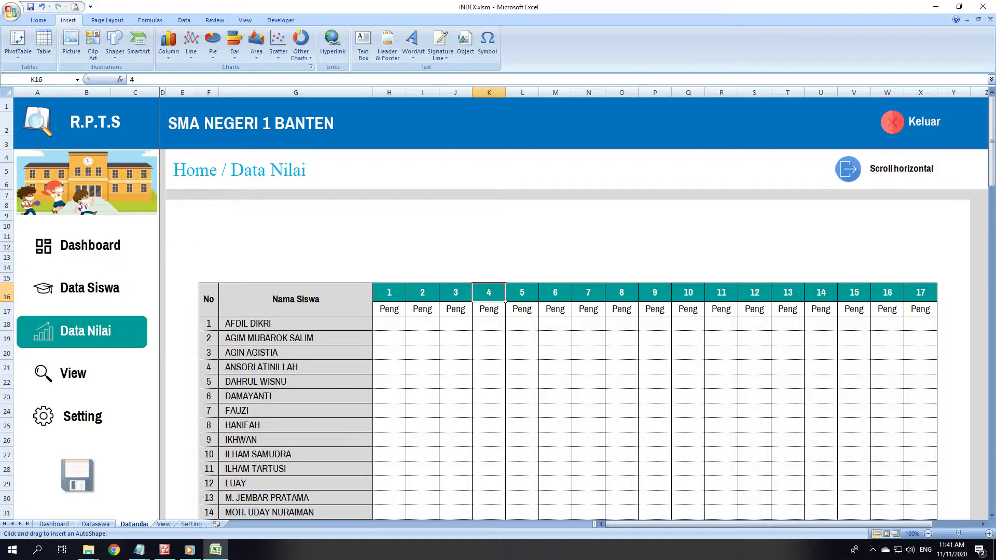
pyautogui.moveTo(198, 238); pyautogui.dragTo(315, 259)
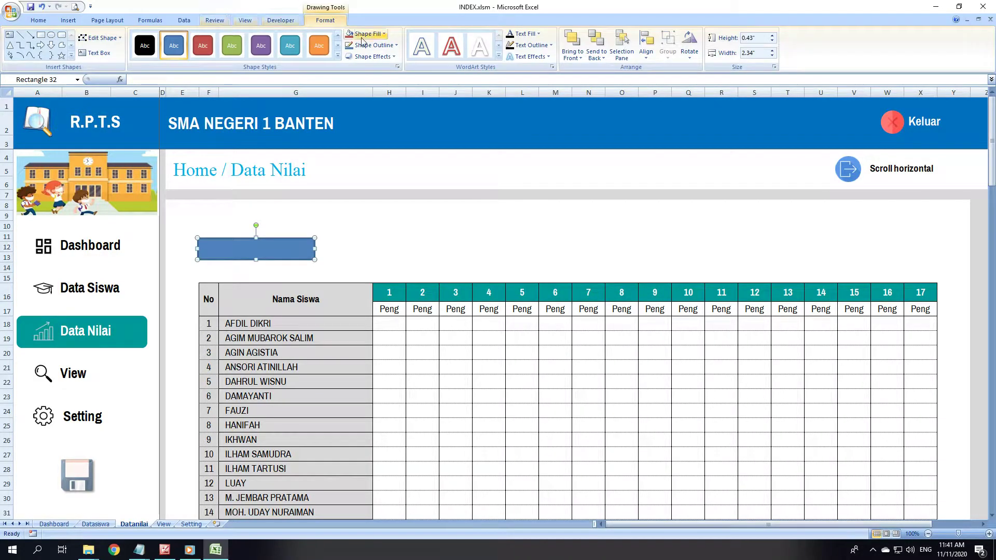
pyautogui.click(374, 45)
pyautogui.click(357, 123)
pyautogui.click(350, 34)
pyautogui.click(384, 33)
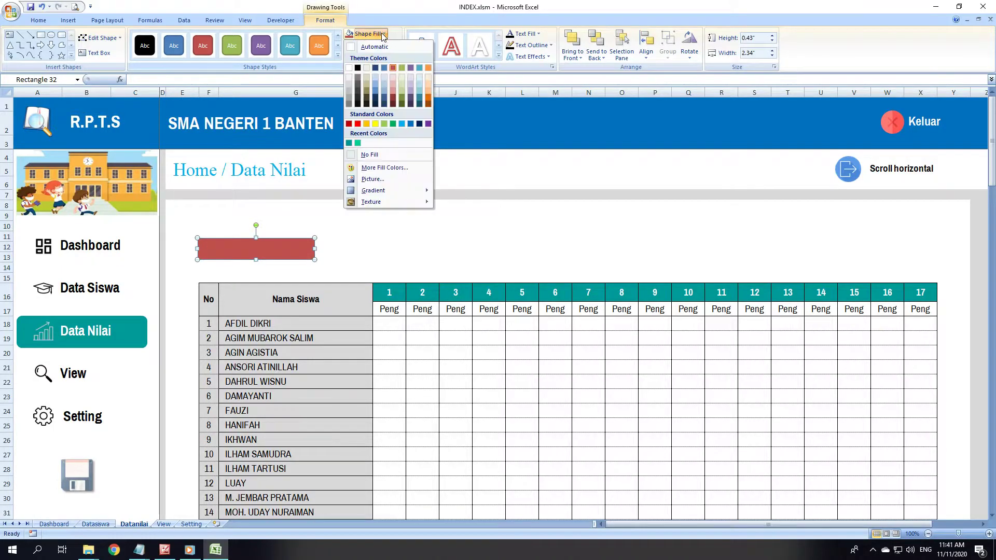
pyautogui.click(348, 143)
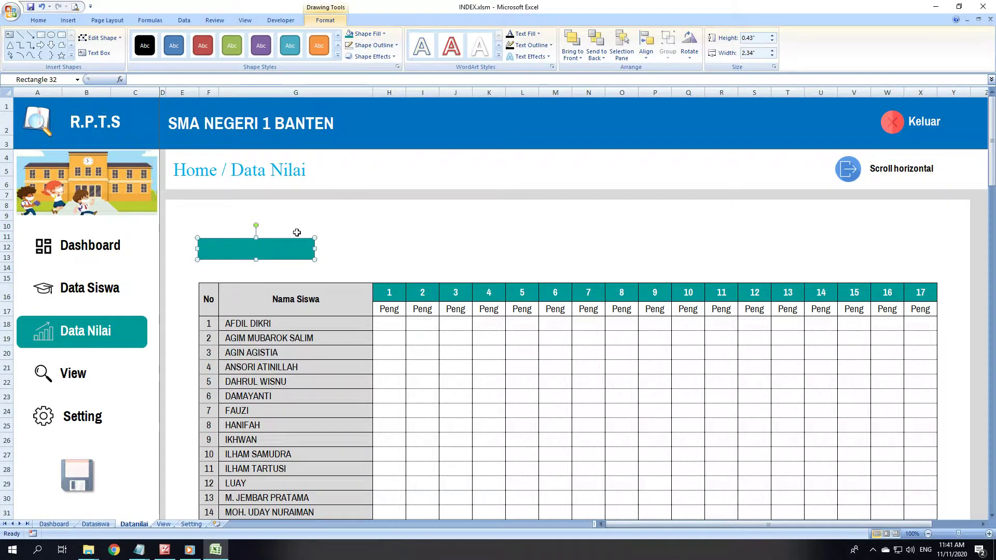
pyautogui.press('Escape')
pyautogui.moveTo(282, 254); pyautogui.dragTo(289, 258)
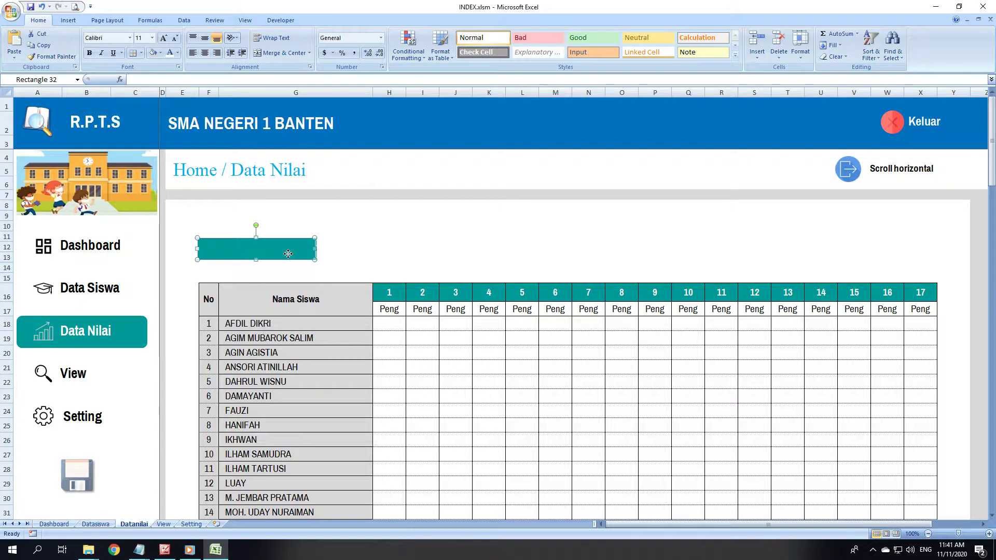
pyautogui.click(519, 247)
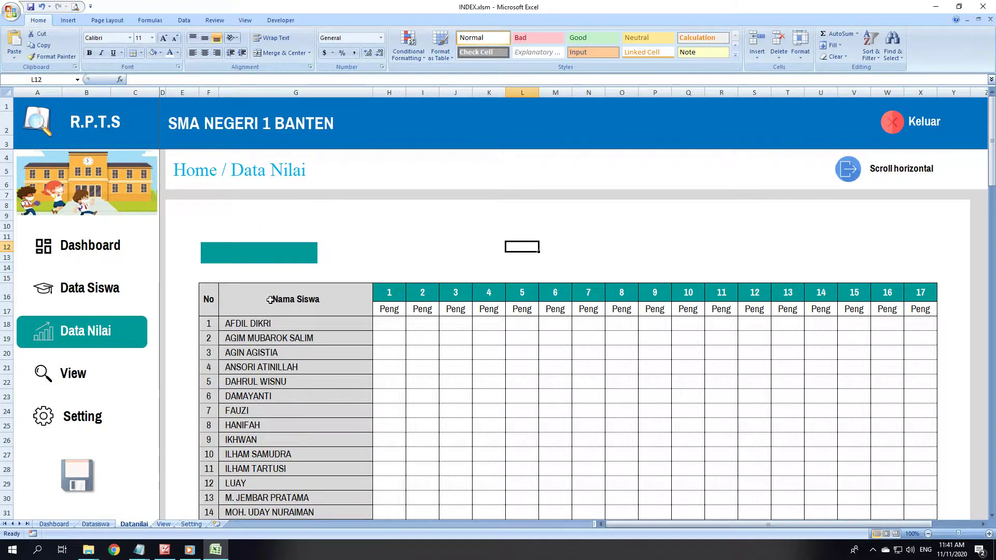
# - Label the rectangle 'INPUT NAMA MAPEL' in Archivo Narrow, size 14
pyautogui.click(263, 260)
pyautogui.doubleClick(264, 263)
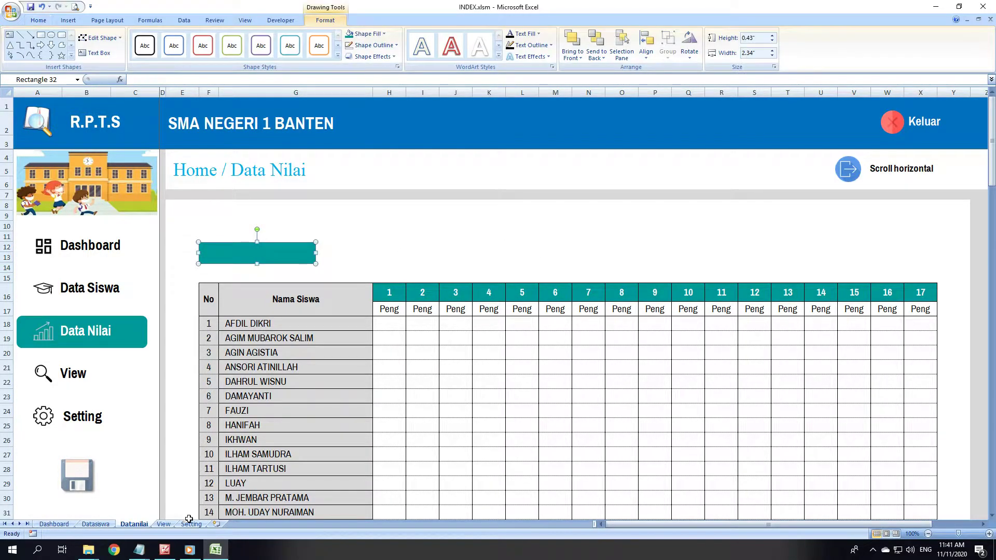
pyautogui.click(165, 551)
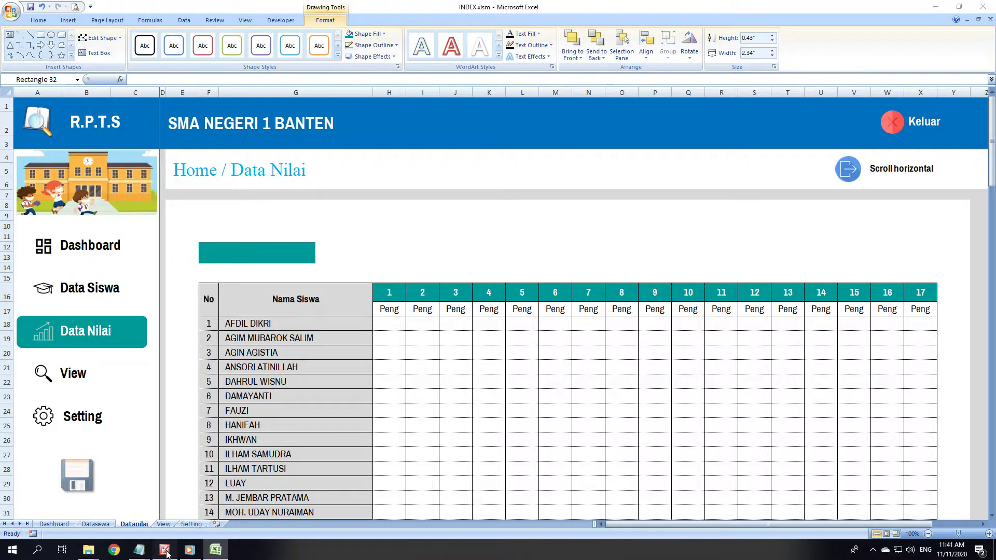
pyautogui.click(166, 551)
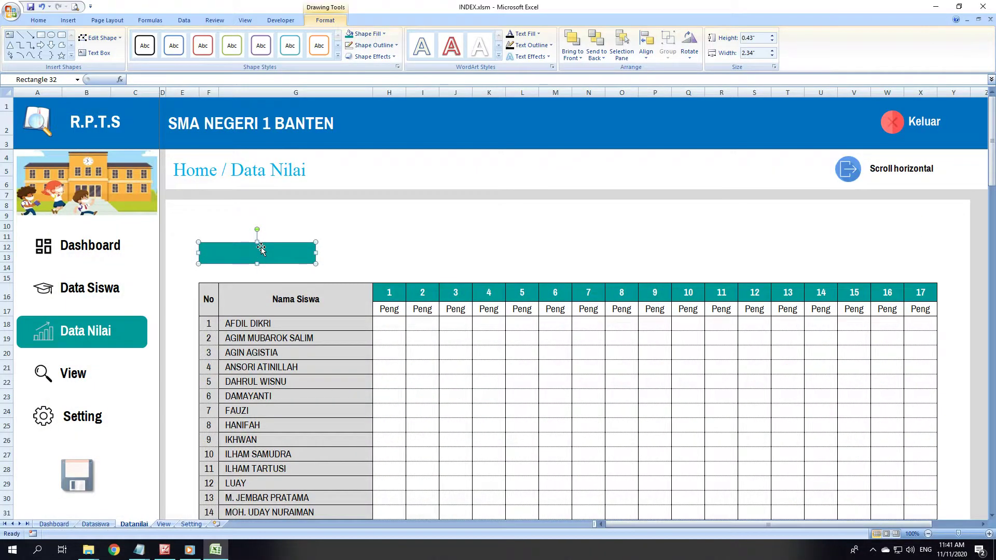
pyautogui.rightClick(261, 248)
pyautogui.click(305, 294)
pyautogui.write('PEL')
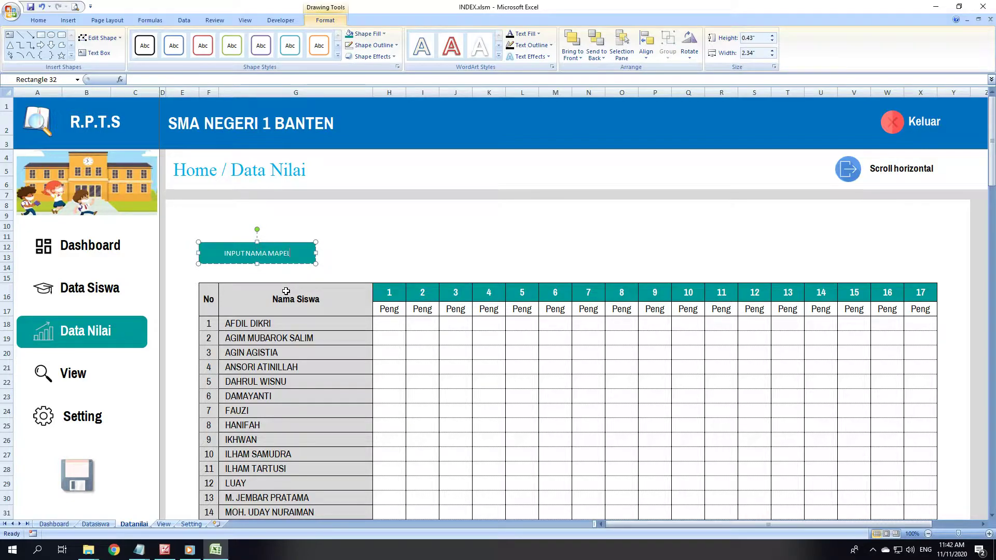
pyautogui.click(38, 20)
pyautogui.click(96, 38)
pyautogui.write('Archivo Narrow')
pyautogui.press('Return')
pyautogui.write('4')
pyautogui.press('Return')
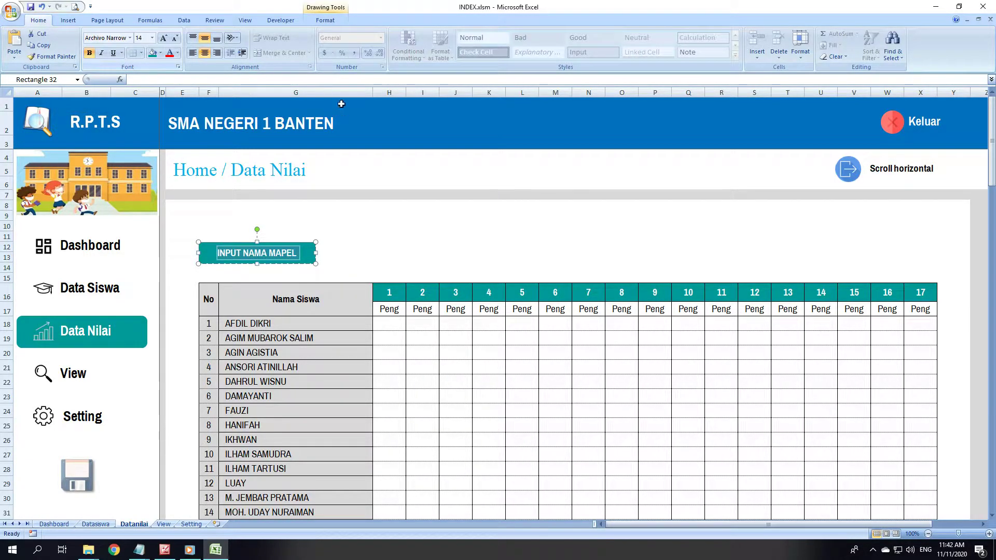
# - Duplicate the INPUT NAMA MAPEL button to its right and align the two buttons
pyautogui.click(422, 227)
pyautogui.click(168, 550)
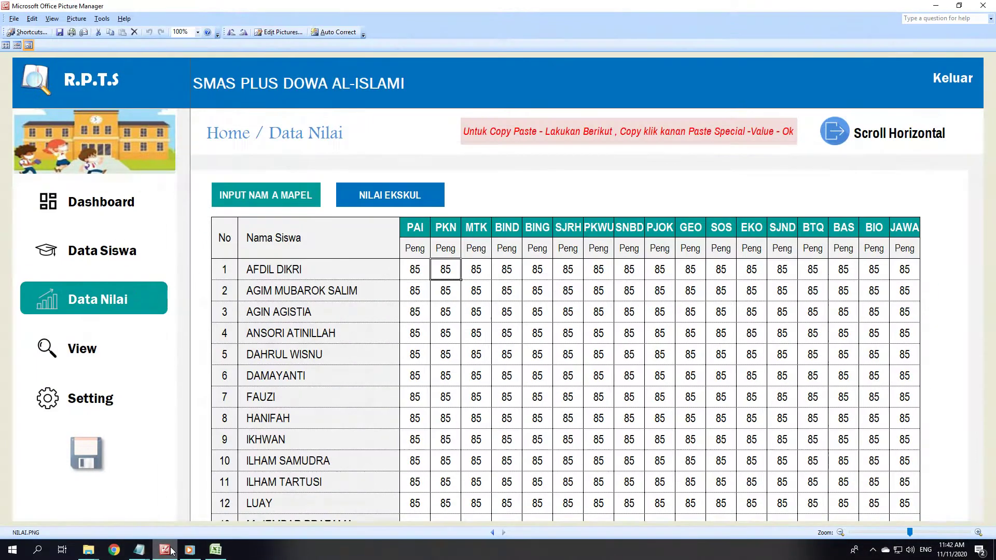
pyautogui.click(165, 550)
pyautogui.click(356, 225)
pyautogui.keyDown('ctrl'); pyautogui.click(301, 263); pyautogui.keyUp('ctrl')
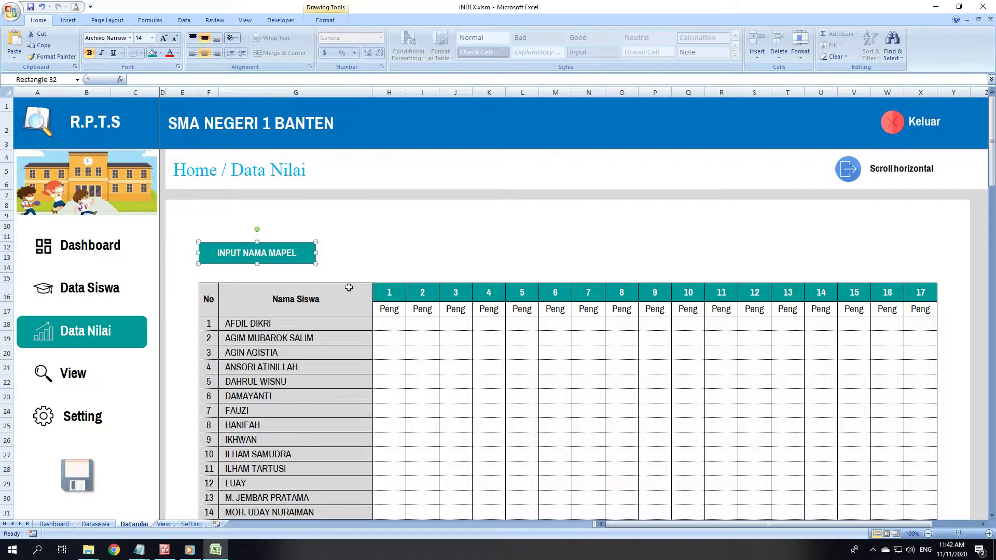
pyautogui.click(578, 225)
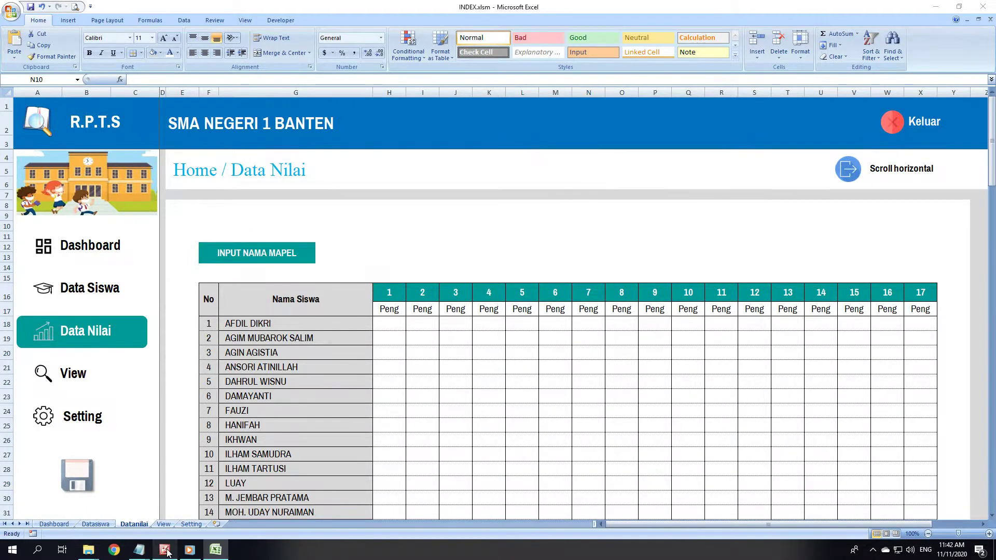
pyautogui.click(166, 550)
pyautogui.click(166, 550)
pyautogui.keyDown('ctrl'); pyautogui.click(302, 263); pyautogui.keyUp('ctrl')
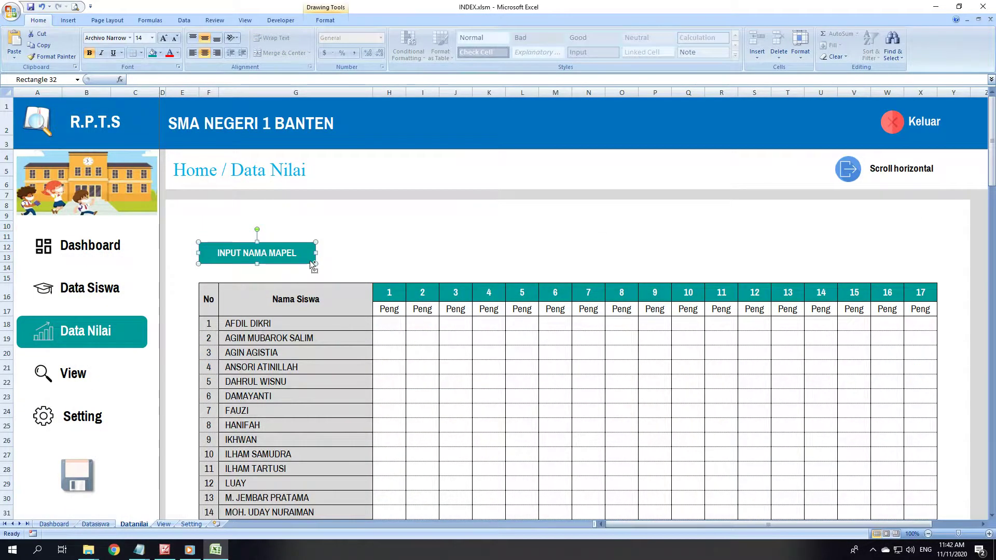
pyautogui.hotkey('ctrl', 'd')
pyautogui.moveTo(307, 260); pyautogui.dragTo(434, 254)
pyautogui.keyDown('shift'); pyautogui.click(313, 252); pyautogui.keyUp('shift')
pyautogui.click(325, 20)
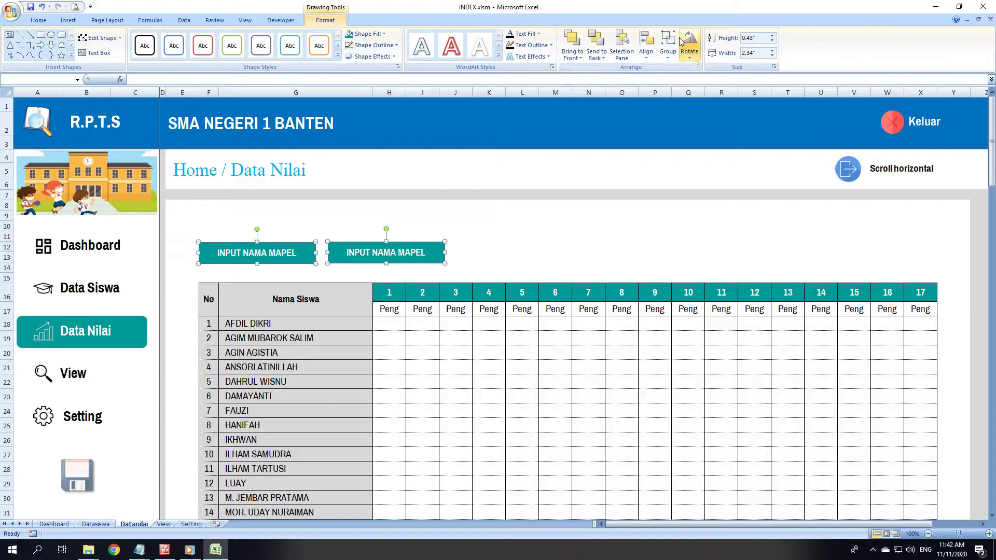
pyautogui.click(646, 51)
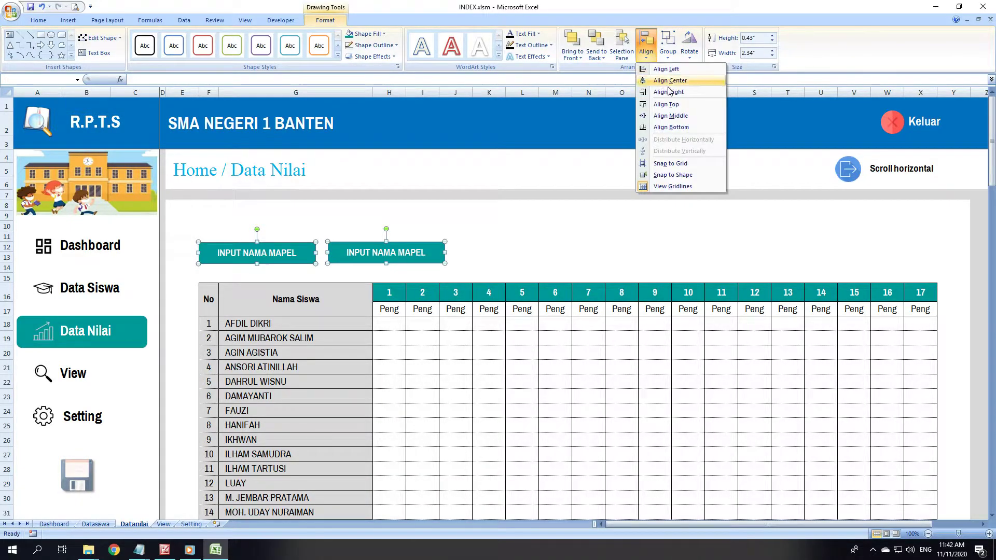
pyautogui.click(669, 117)
# - Relabel the copy 'NILAI EKSKUL', narrow it to 1.94 inches and fill it dark blue
pyautogui.click(429, 258)
pyautogui.rightClick(427, 257)
pyautogui.click(406, 255)
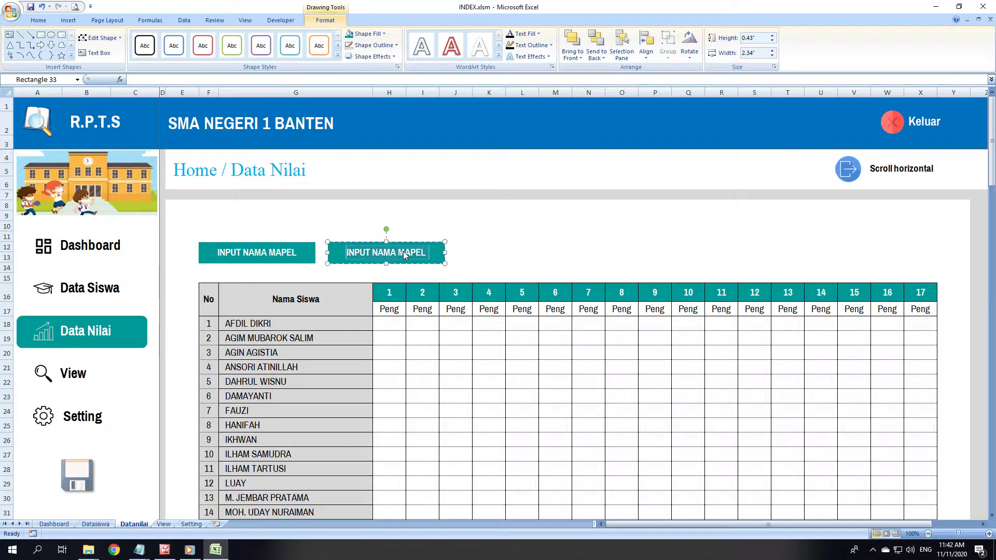
pyautogui.click(165, 550)
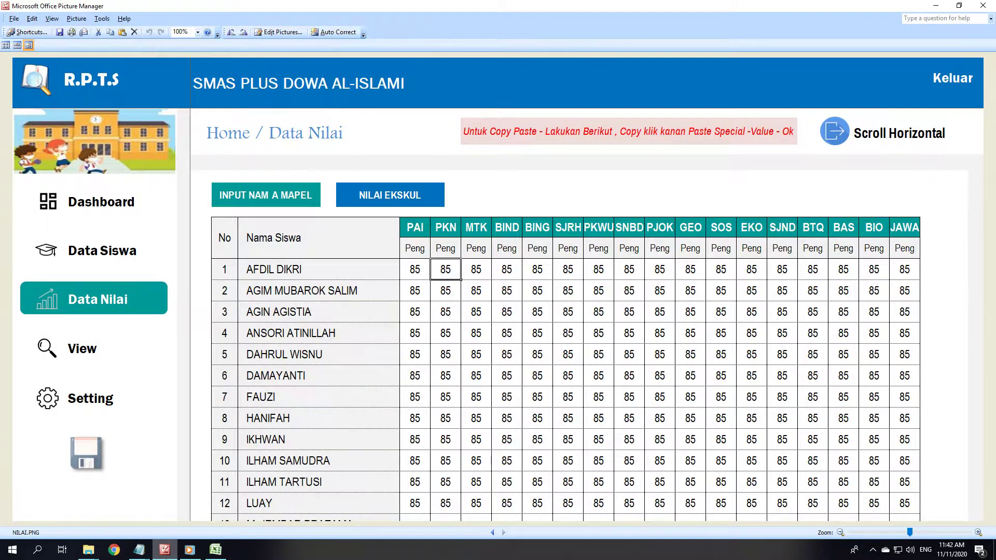
pyautogui.click(165, 550)
pyautogui.write('NIL')
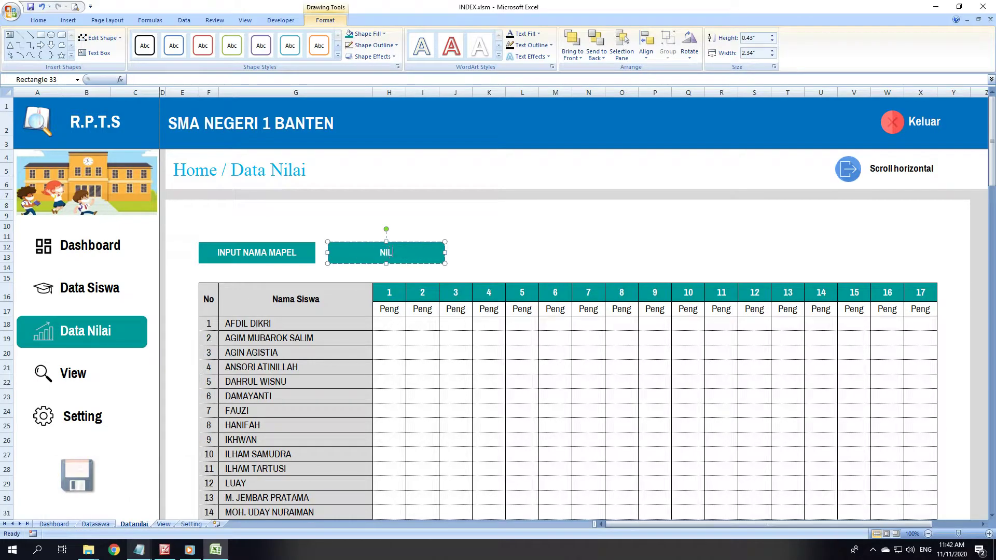
pyautogui.write('AI EKSKUL')
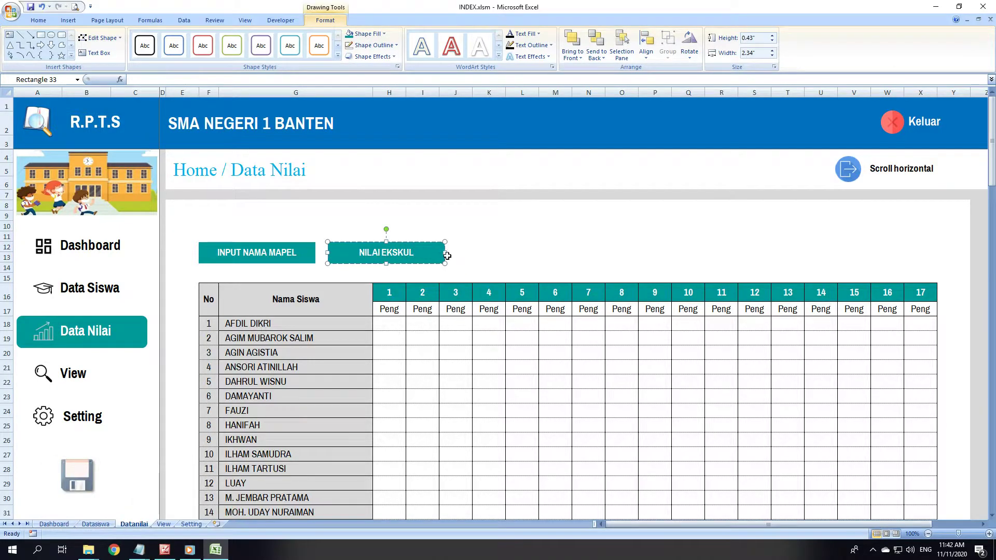
pyautogui.moveTo(446, 252); pyautogui.dragTo(424, 253)
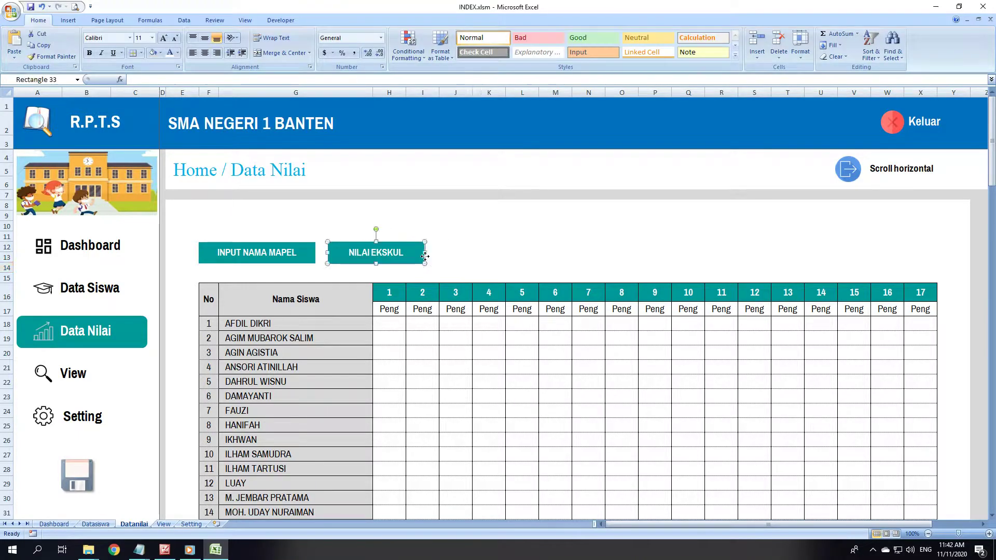
pyautogui.click(383, 34)
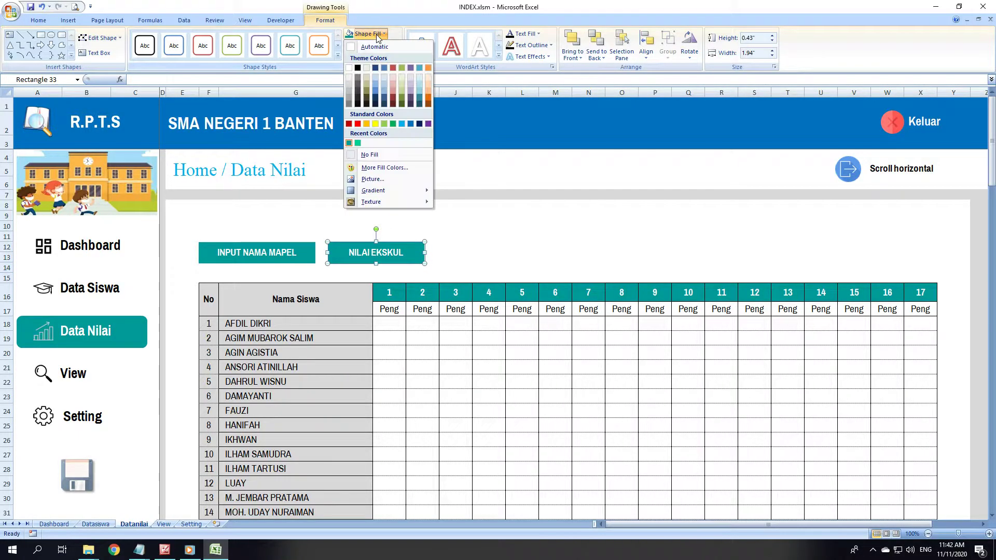
pyautogui.click(411, 124)
pyautogui.click(564, 202)
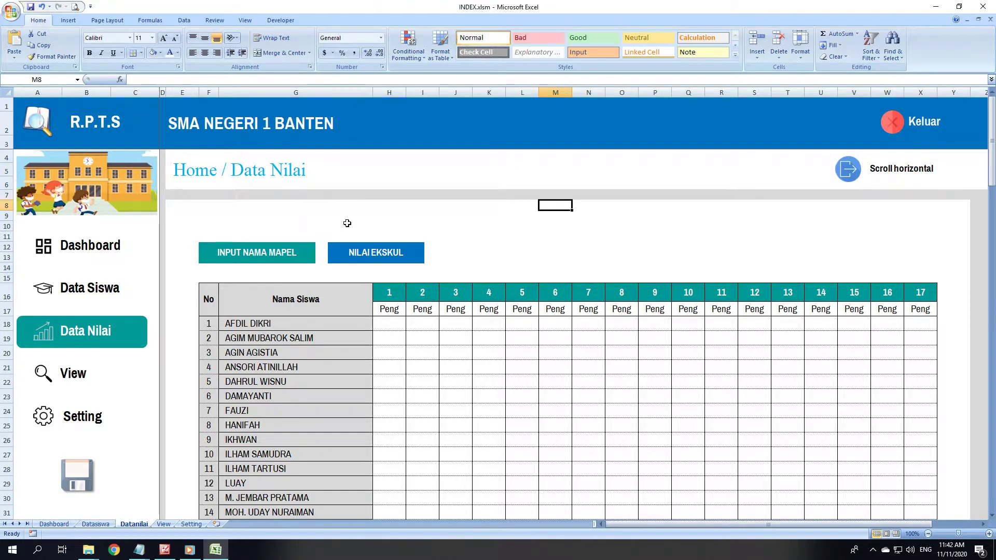
pyautogui.click(558, 256)
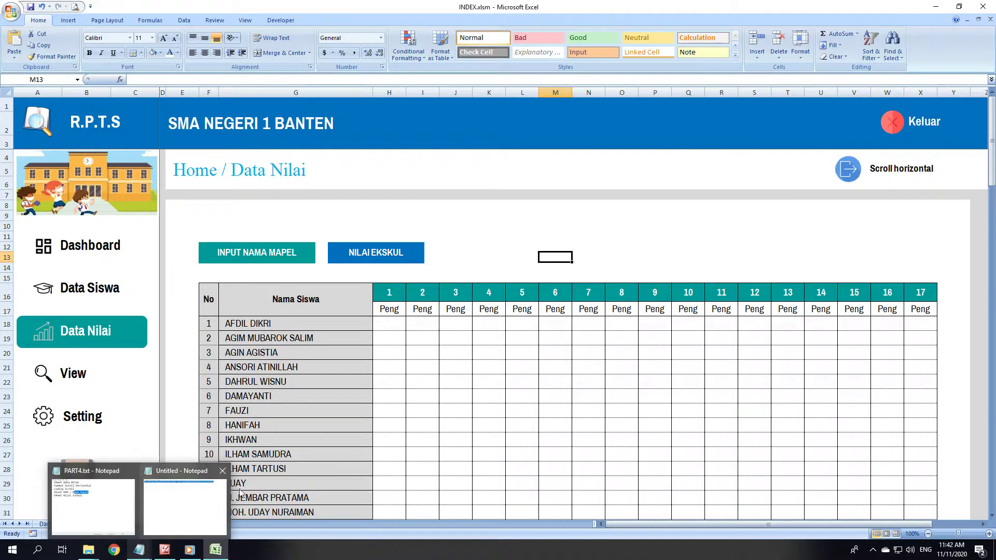
# - Reselect the INPUT NAMA MAPEL button and review both buttons on the Data Nilai sheet
pyautogui.press('Left')
pyautogui.press('Left')
pyautogui.press('Up')
pyautogui.press('Up')
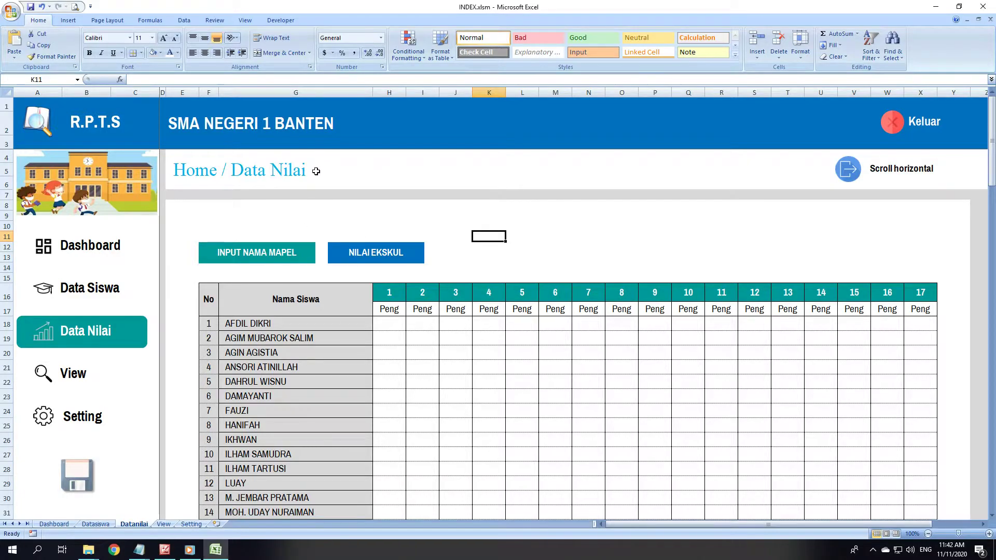
pyautogui.keyDown('ctrl'); pyautogui.click(281, 248); pyautogui.keyUp('ctrl')
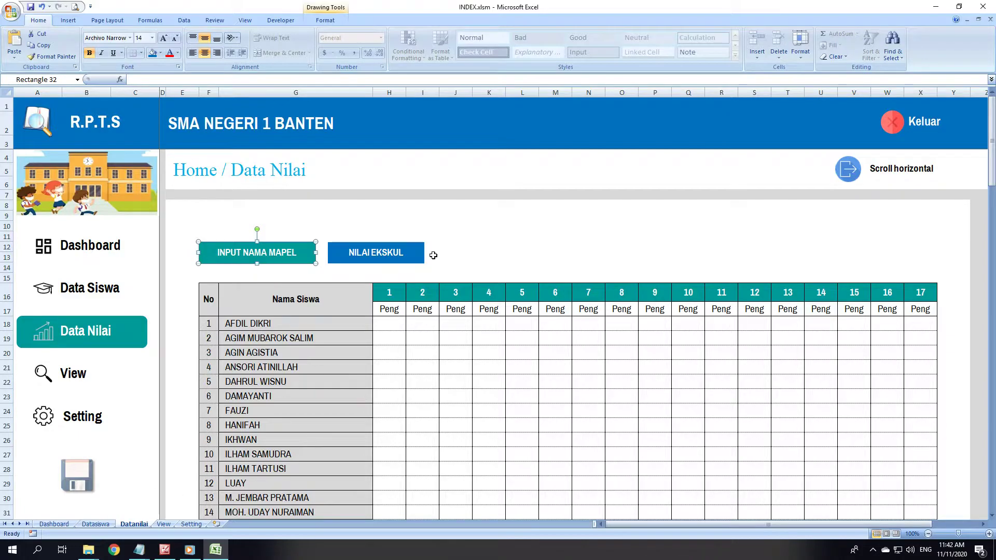
pyautogui.scroll(-2, 313, 330)
pyautogui.scroll(2, 313, 330)
pyautogui.click(357, 218)
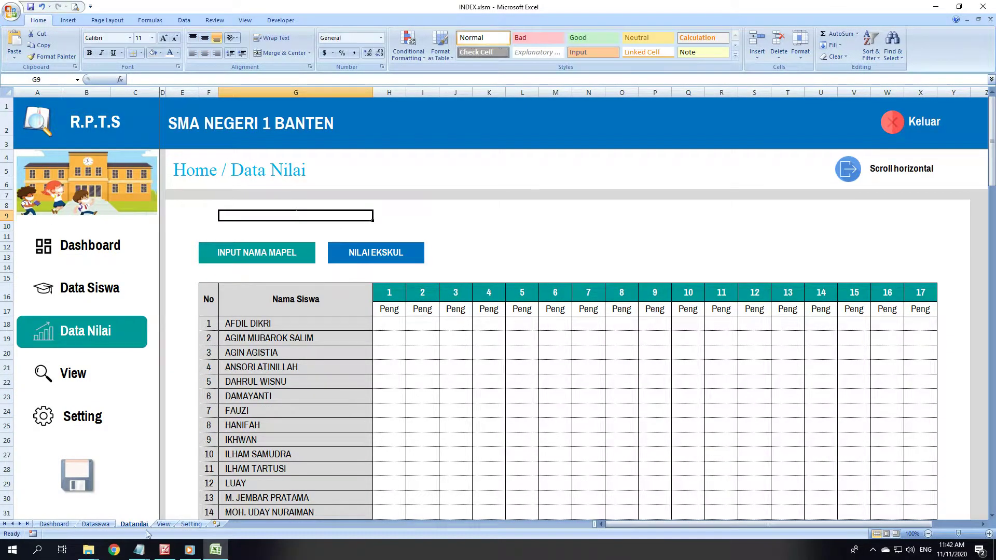
pyautogui.click(164, 551)
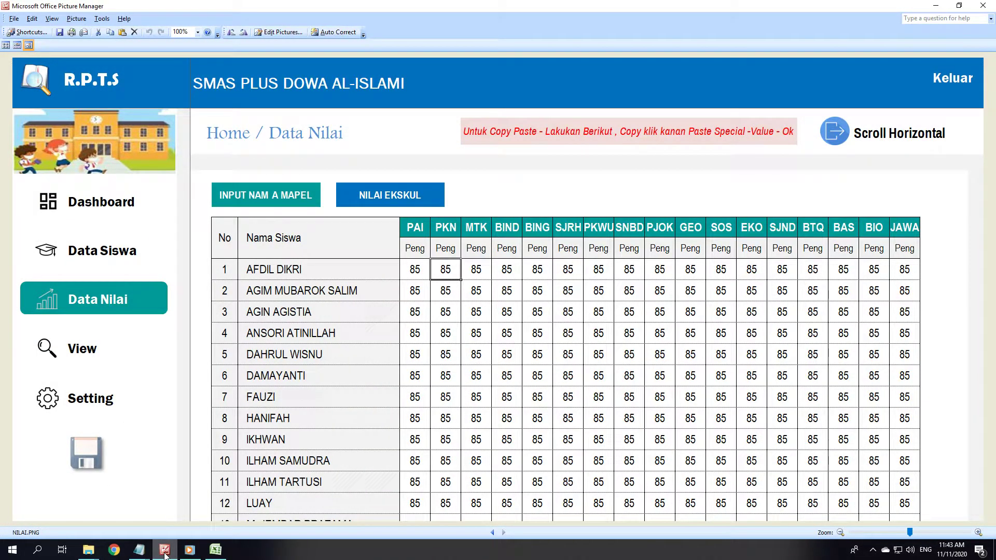
pyautogui.click(94, 552)
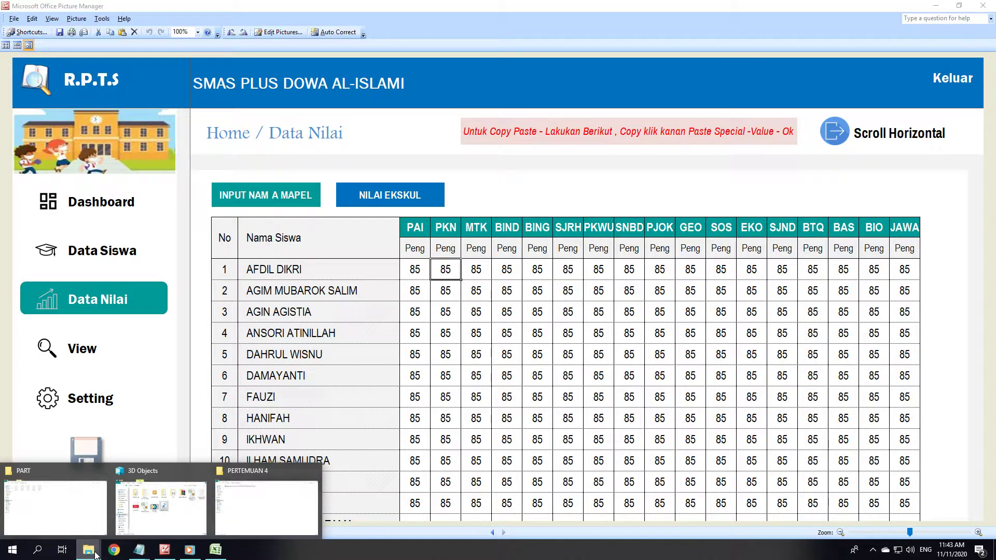
pyautogui.click(491, 533)
pyautogui.click(491, 533)
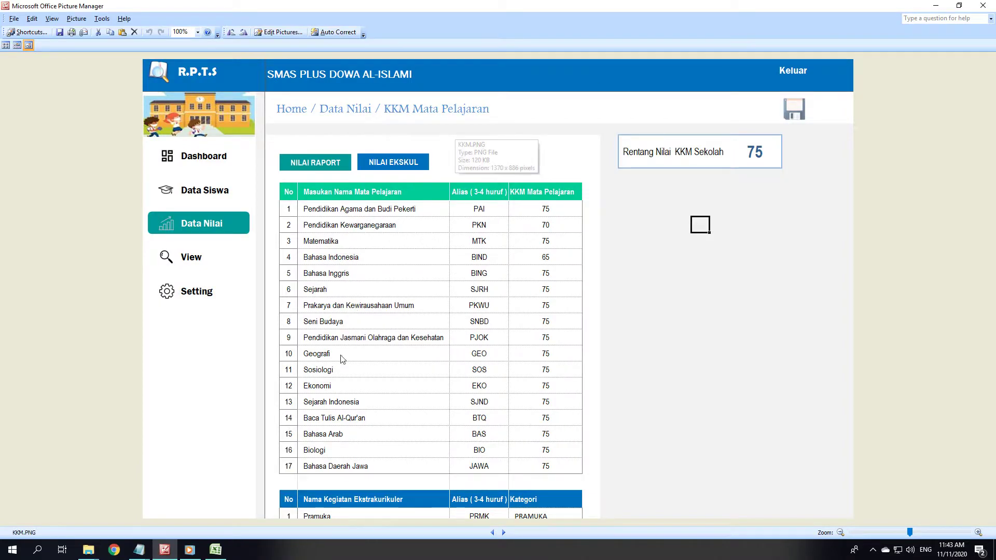
pyautogui.click(936, 5)
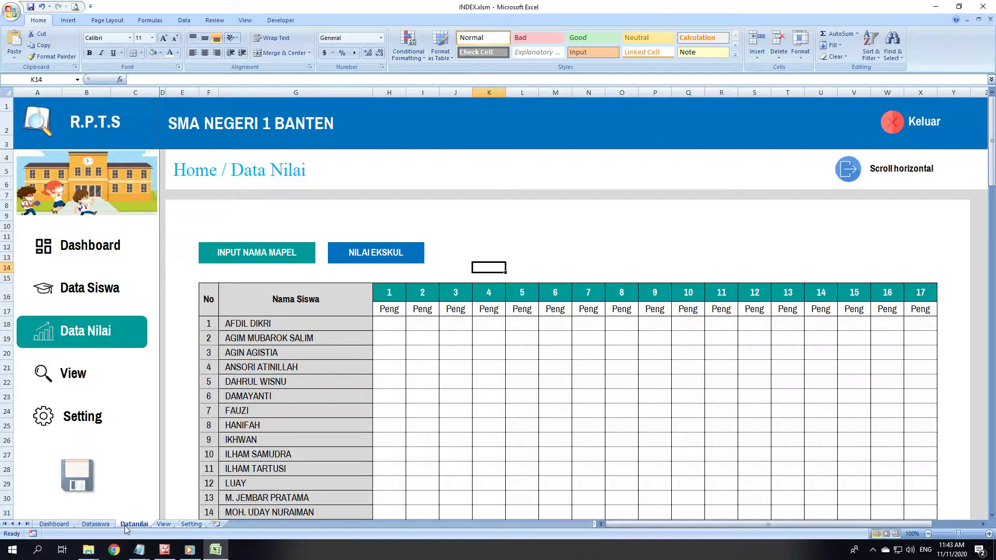
# - Copy the Datanilai sheet to just after itself, name the copy kkm, and return to Datanilai
pyautogui.moveTo(124, 528); pyautogui.dragTo(147, 527)
pyautogui.moveTo(148, 528); pyautogui.dragTo(156, 527)
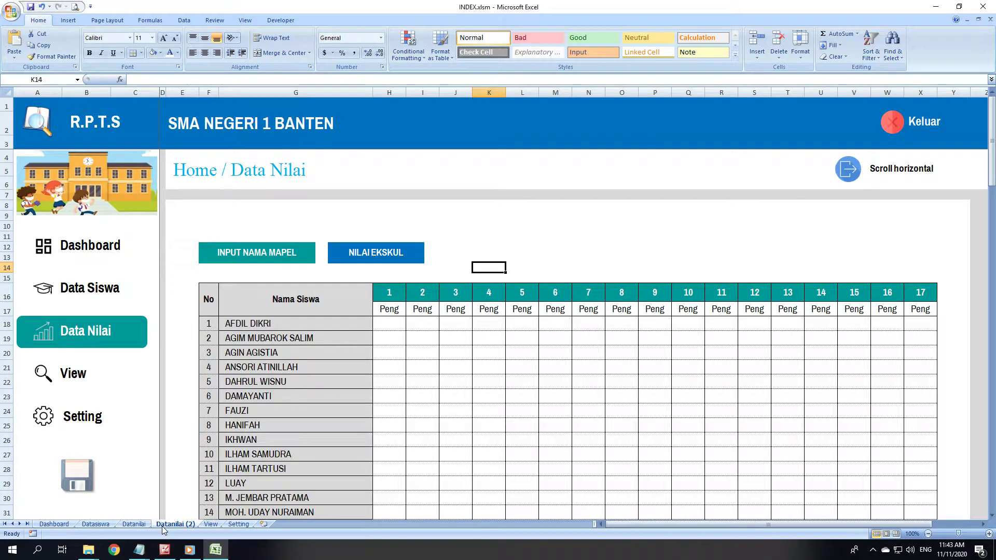
pyautogui.doubleClick(165, 523)
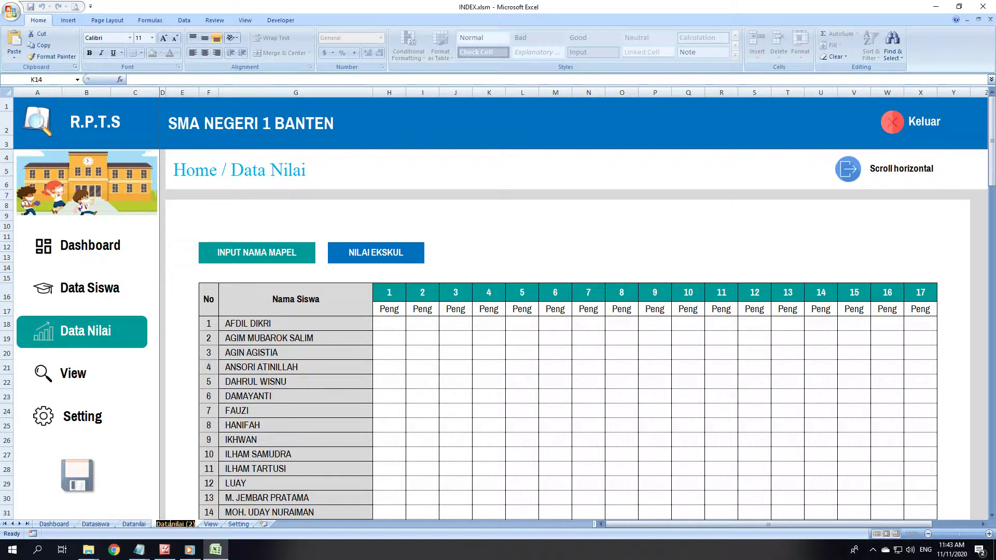
pyautogui.write('kkm')
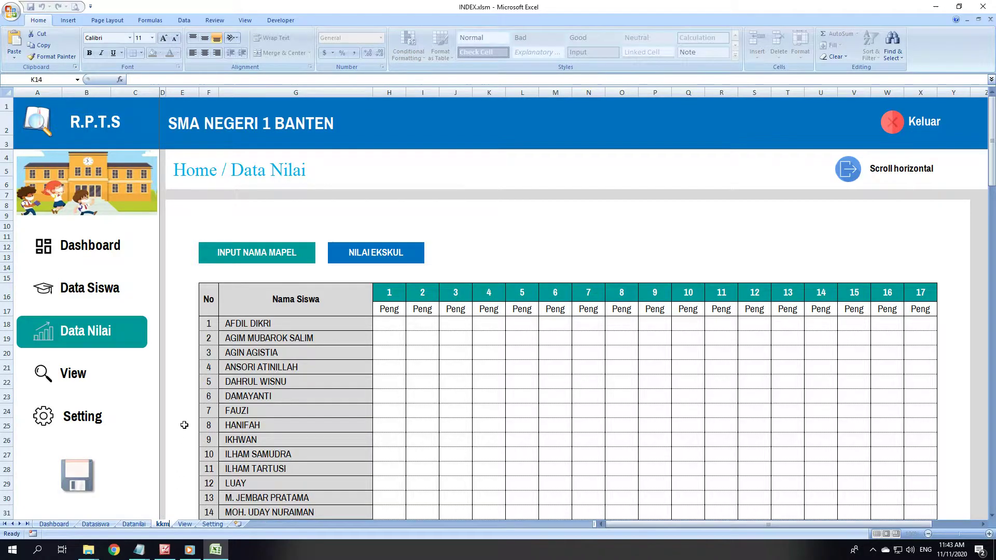
pyautogui.click(184, 425)
pyautogui.click(136, 524)
pyautogui.click(162, 524)
pyautogui.click(134, 524)
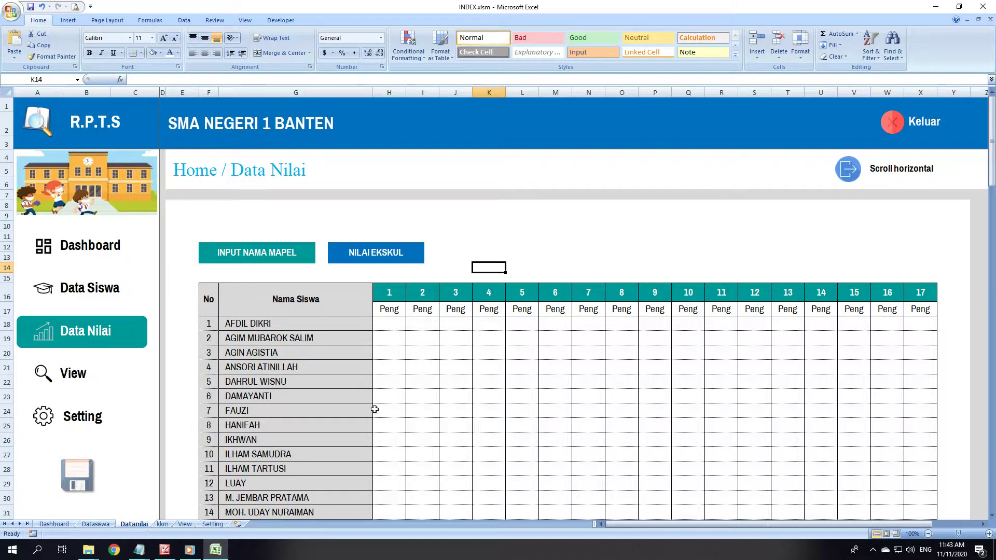
pyautogui.rightClick(292, 260)
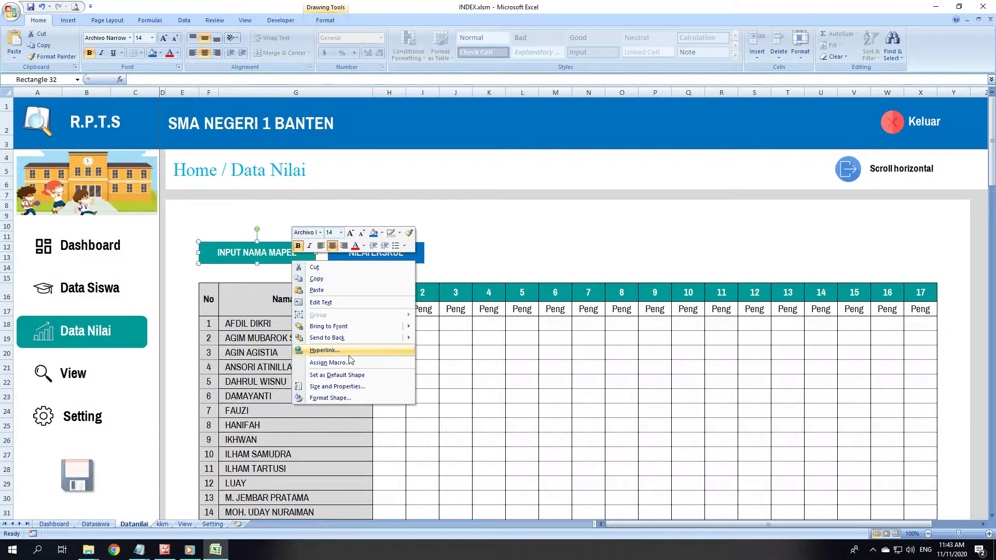
# - Hyperlink the INPUT NAMA MAPEL button to the kkm sheet with ScreenTip 'KKM', then follow it
pyautogui.click(322, 351)
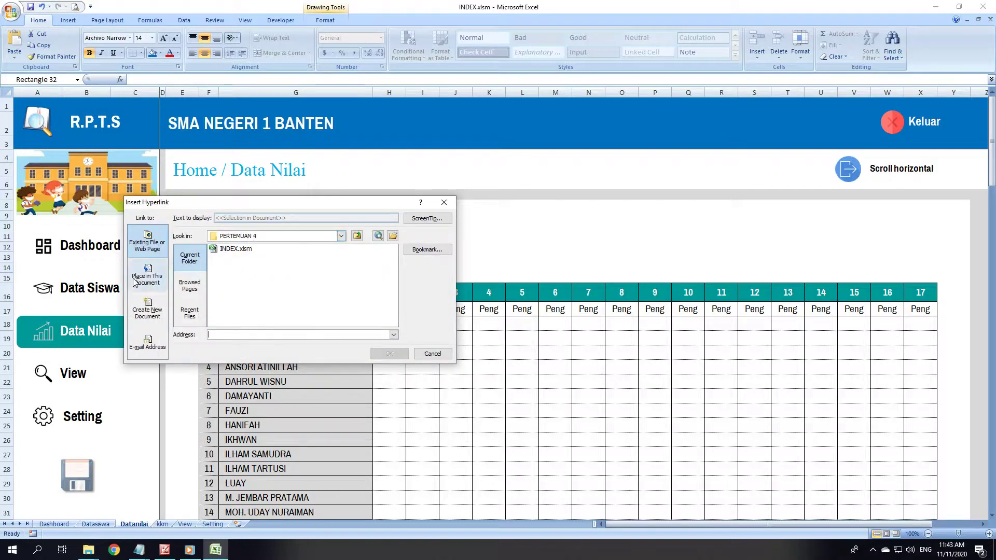
pyautogui.click(150, 281)
pyautogui.click(202, 297)
pyautogui.click(427, 219)
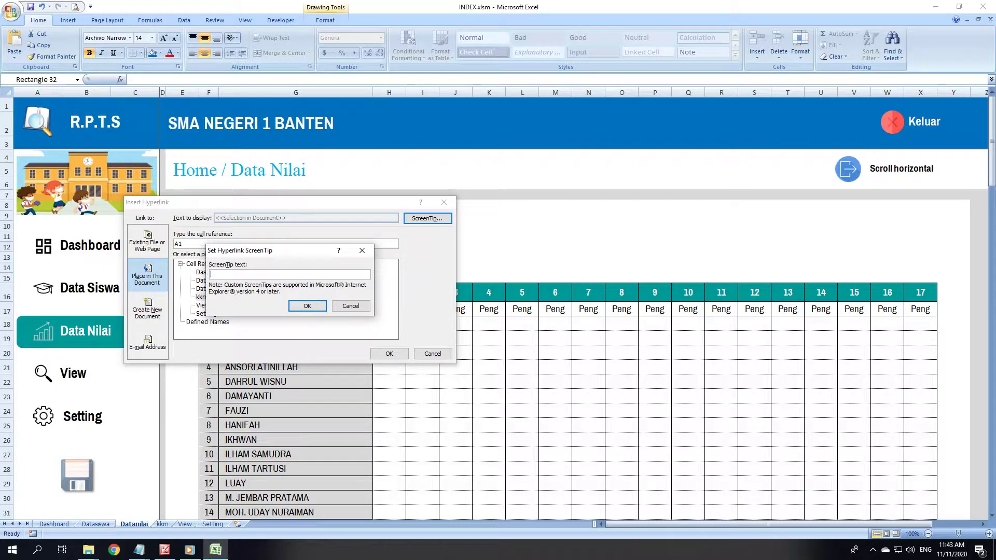
pyautogui.write('xxM')
pyautogui.click(306, 306)
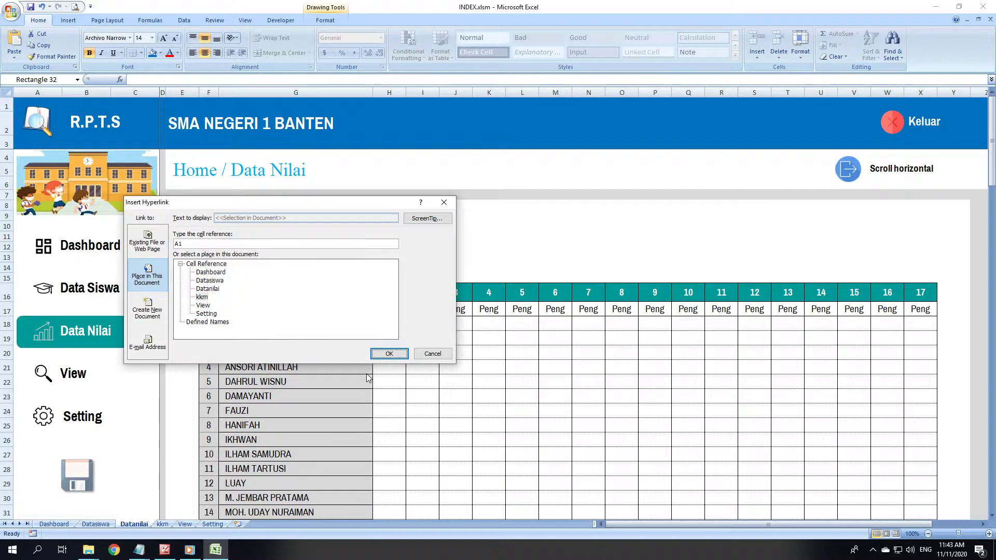
pyautogui.click(388, 353)
pyautogui.click(510, 242)
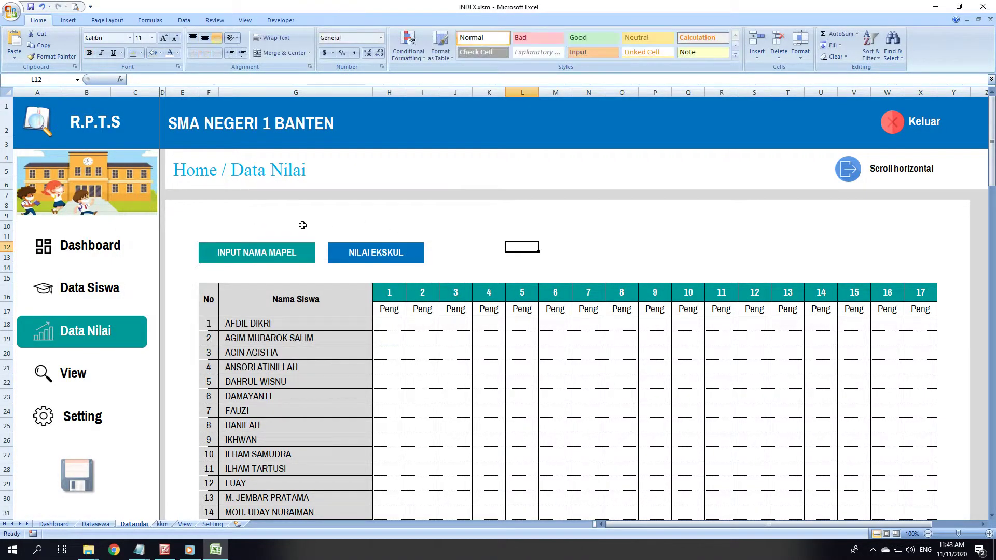
pyautogui.click(289, 253)
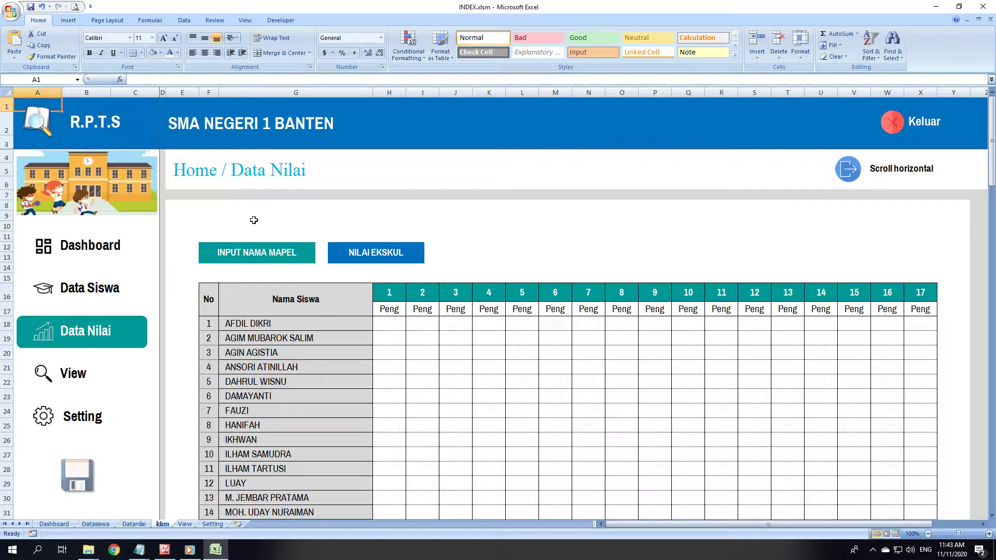
# - Delete the INPUT NAMA MAPEL and NILAI EKSKUL shapes from kkm, leaving only the grade table
pyautogui.rightClick(279, 252)
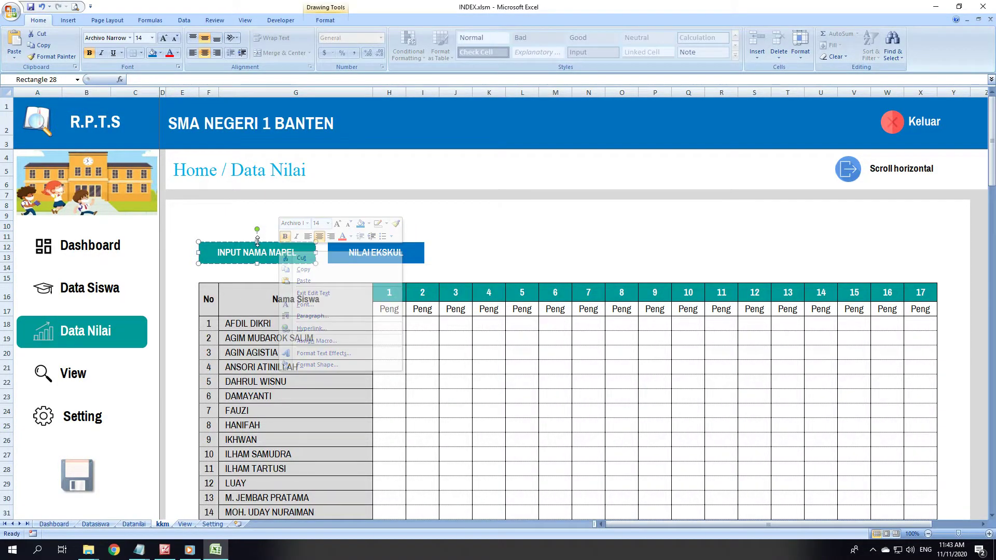
pyautogui.press('BackSpace')
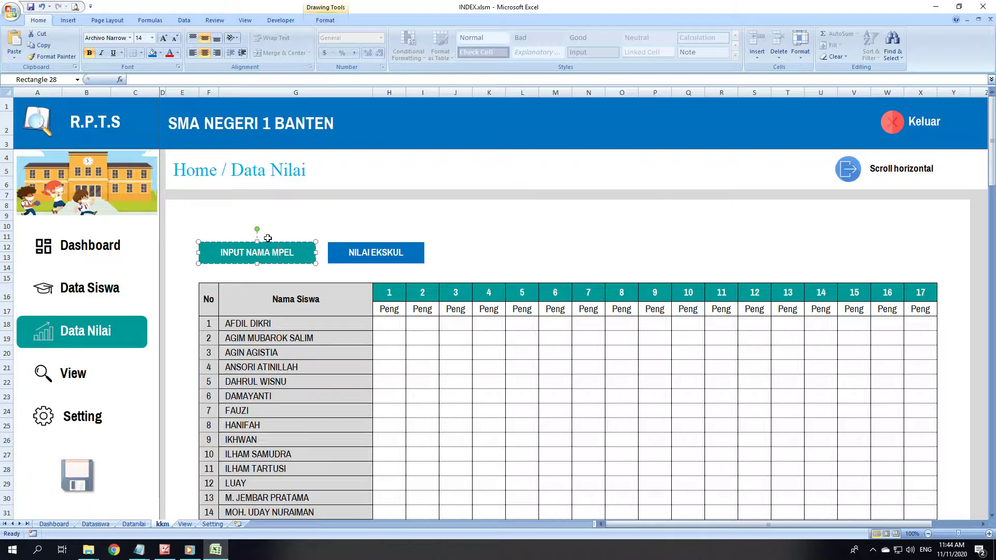
pyautogui.press('Delete')
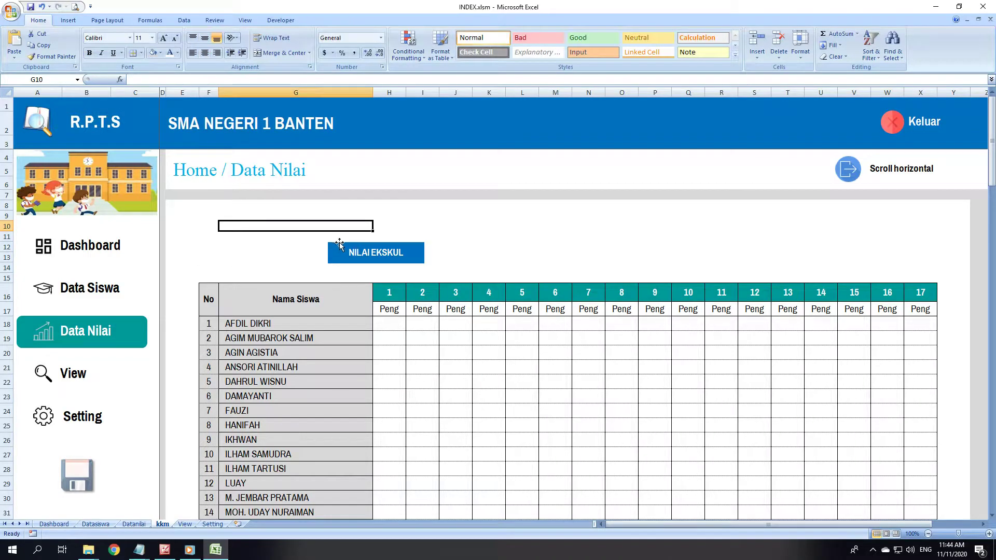
pyautogui.rightClick(346, 248)
pyautogui.press('Escape')
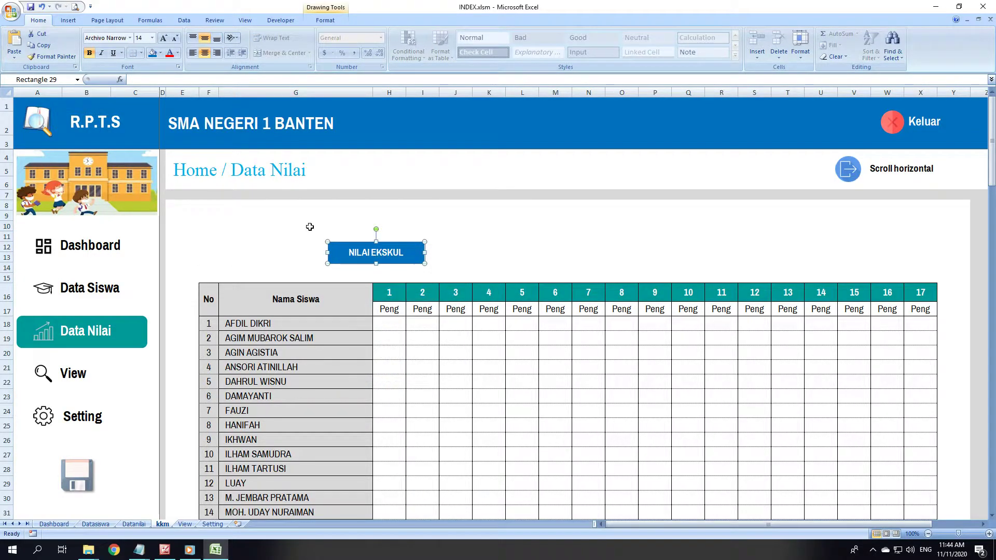
pyautogui.press('Delete')
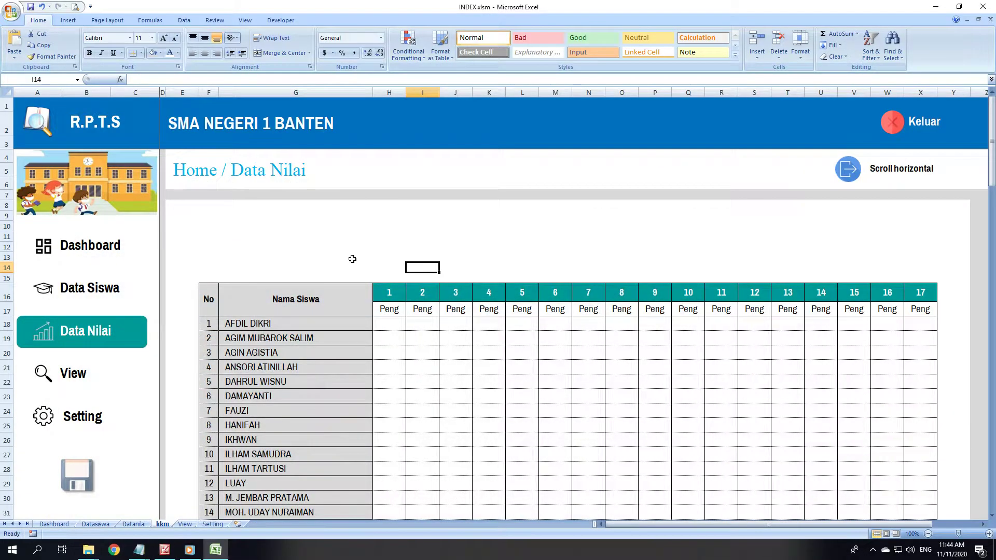
pyautogui.moveTo(205, 225); pyautogui.dragTo(892, 218)
pyautogui.click(851, 171)
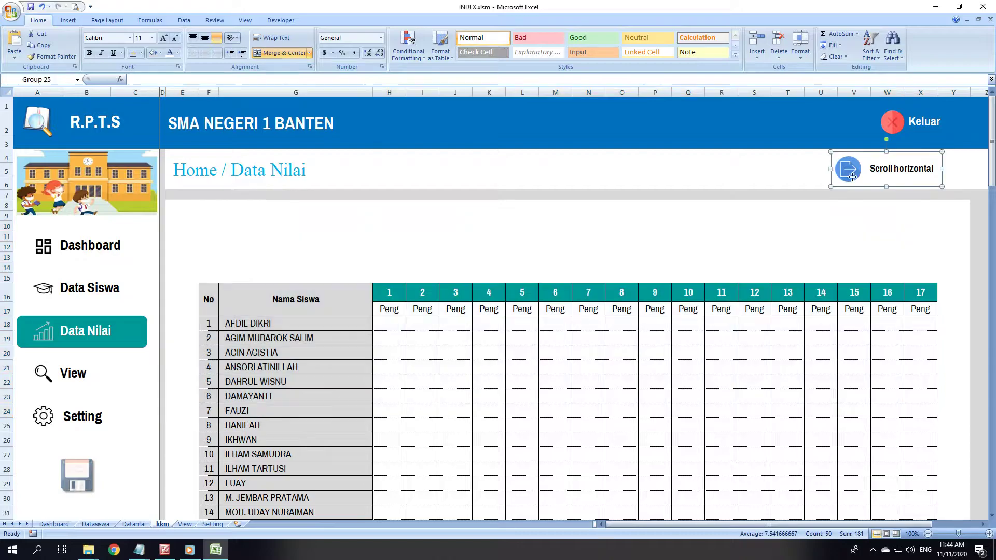
# - Delete the Scroll horizontal shape from the kkm sheet
pyautogui.rightClick(853, 179)
pyautogui.click(797, 217)
pyautogui.click(790, 212)
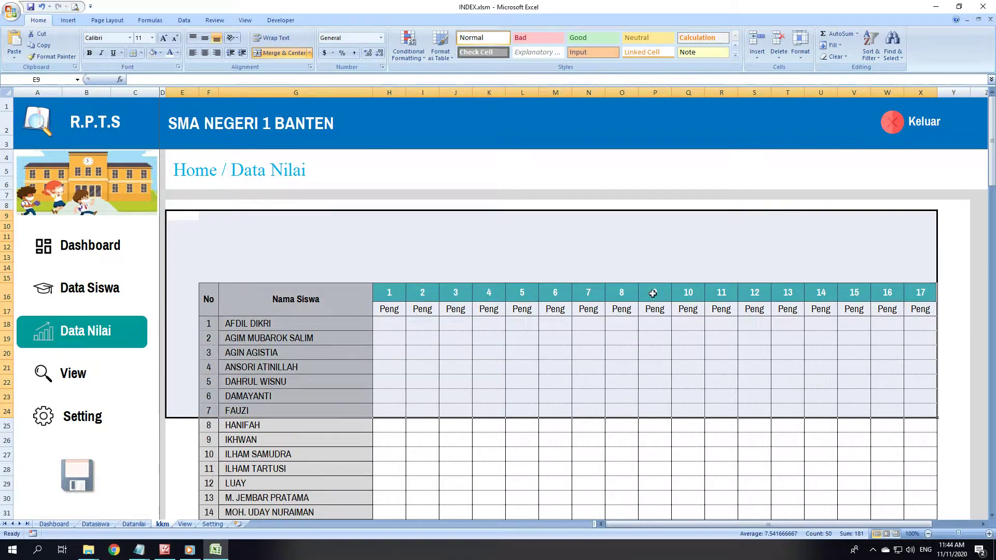
# - Remove all borders and the grey fill from the grade table range down to row 100
pyautogui.click(653, 294)
pyautogui.moveTo(249, 236)
pyautogui.mouseDown()
pyautogui.moveTo(925, 534)
pyautogui.moveTo(949, 491)
pyautogui.mouseUp()
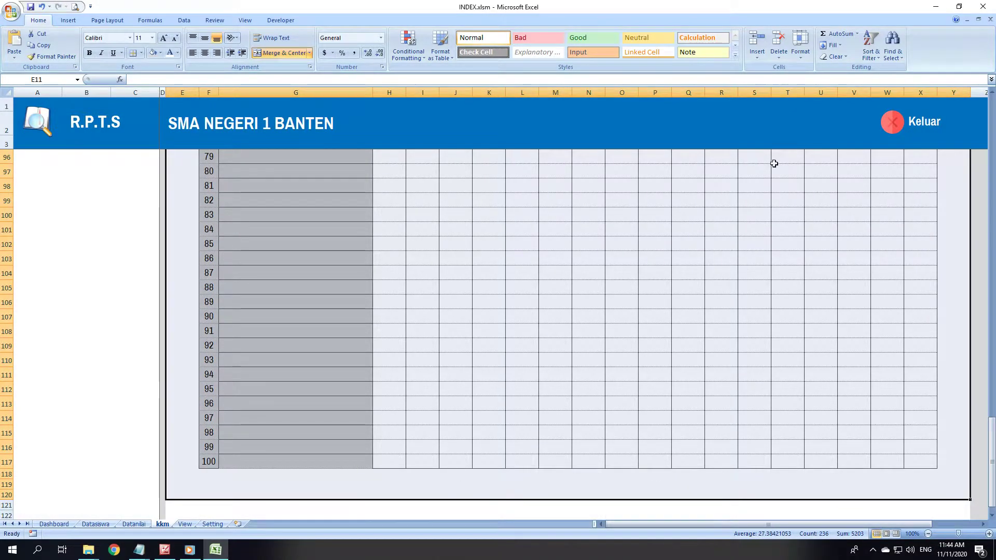
pyautogui.click(142, 54)
pyautogui.click(158, 124)
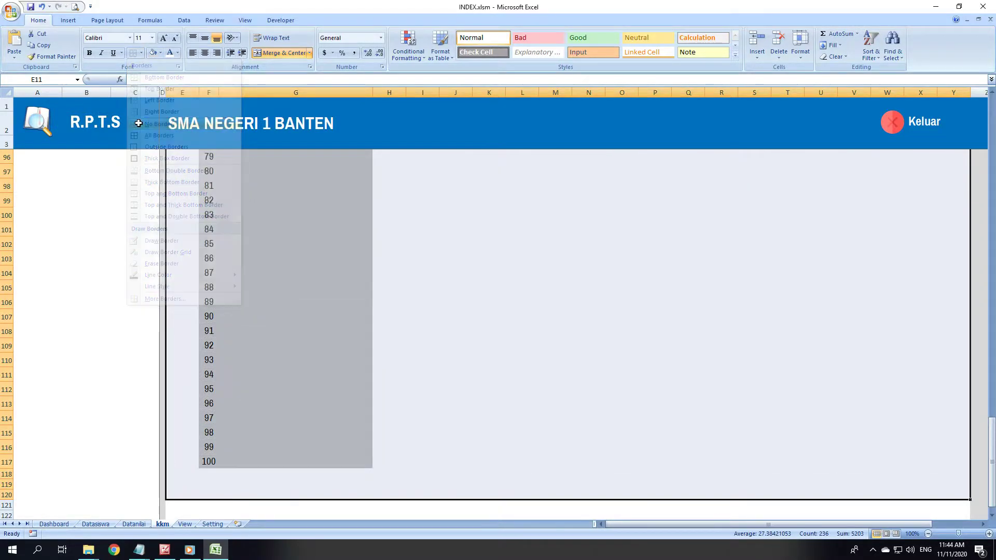
pyautogui.click(161, 53)
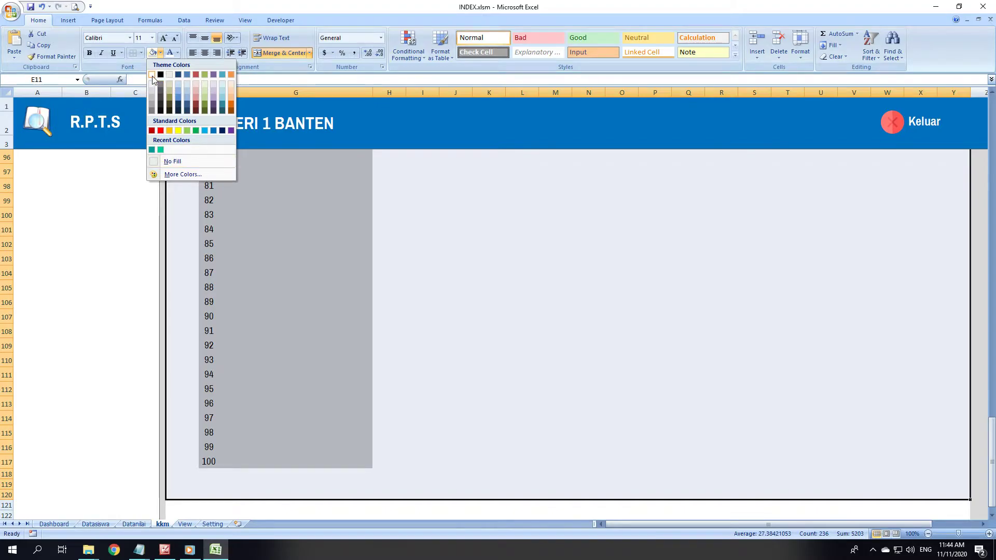
pyautogui.click(152, 83)
# - Clear the names and numbers from the grade table's cells
pyautogui.click(840, 56)
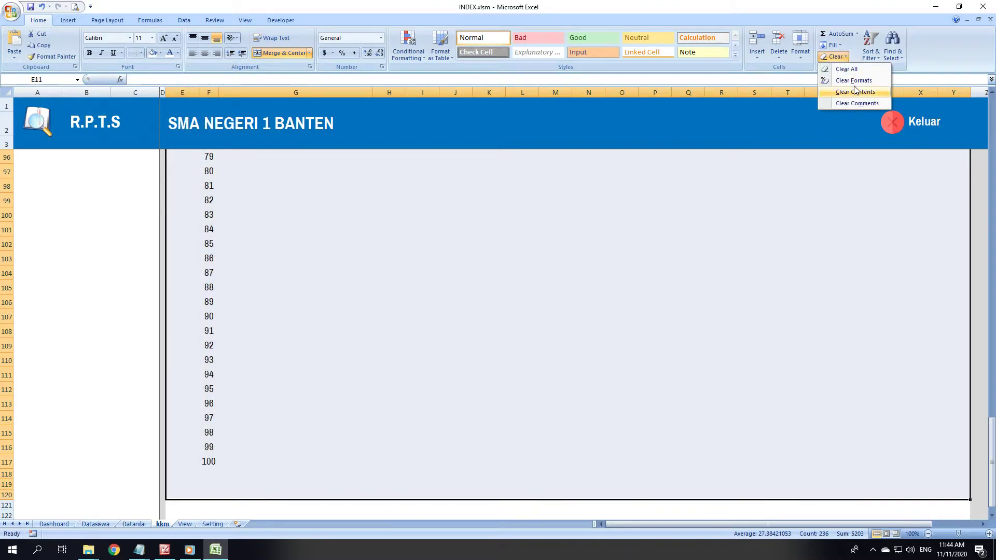
pyautogui.click(856, 69)
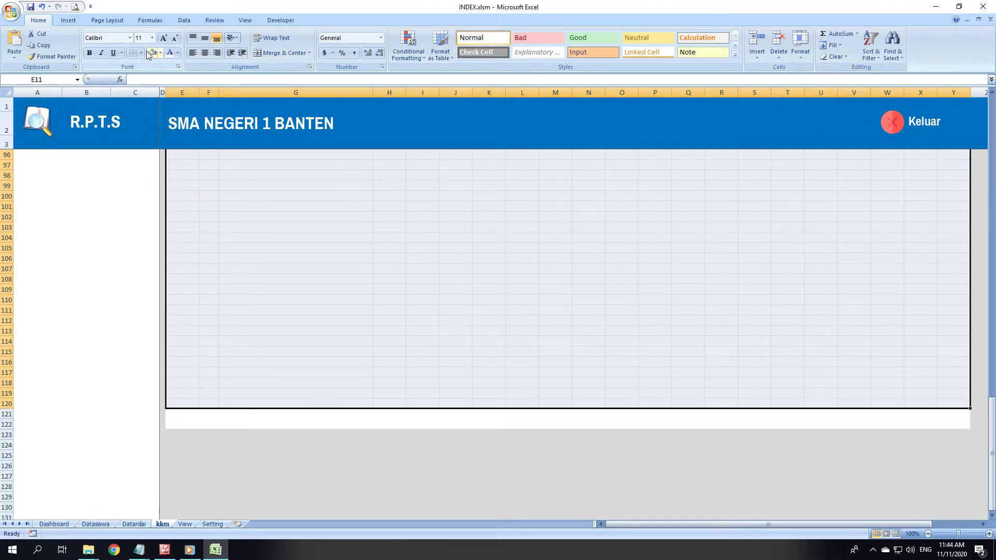
pyautogui.click(489, 268)
pyautogui.scroll(10, 394, 306)
pyautogui.scroll(4, 392, 310)
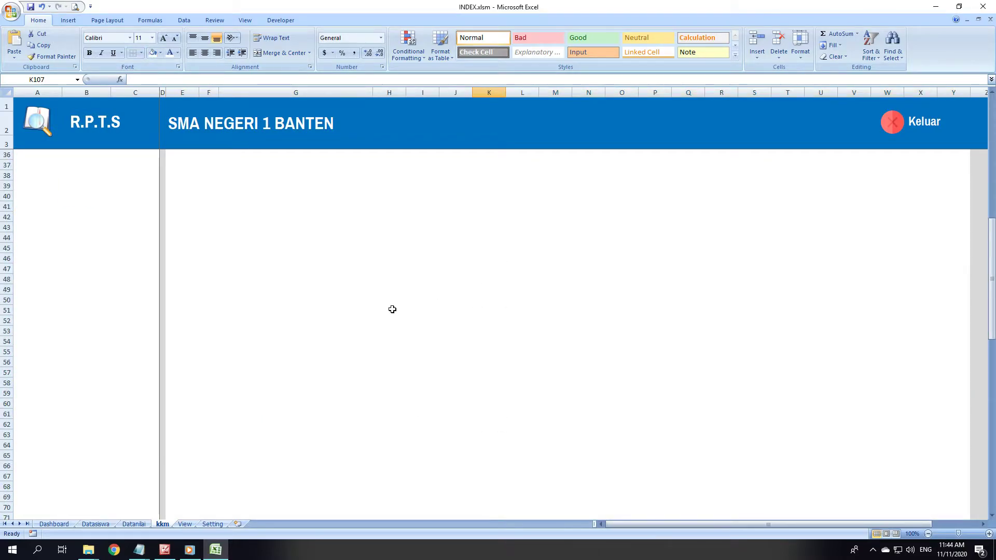
pyautogui.scroll(4, 392, 309)
pyautogui.scroll(4, 392, 309)
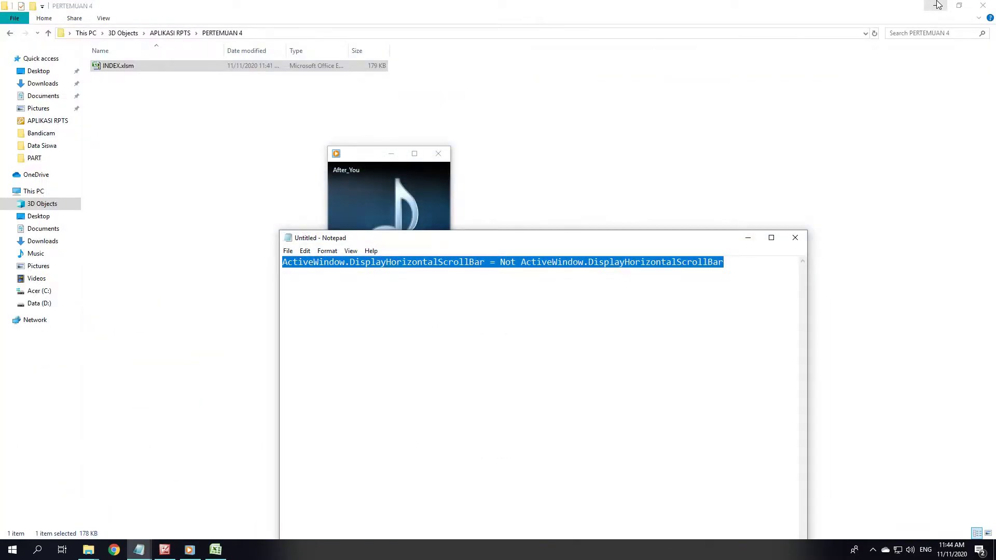
# - Minimise the PERTEMUAN 4 and PART folder windows and Notepad, and restore INDEX.xlsm
pyautogui.click(936, 5)
pyautogui.click(935, 6)
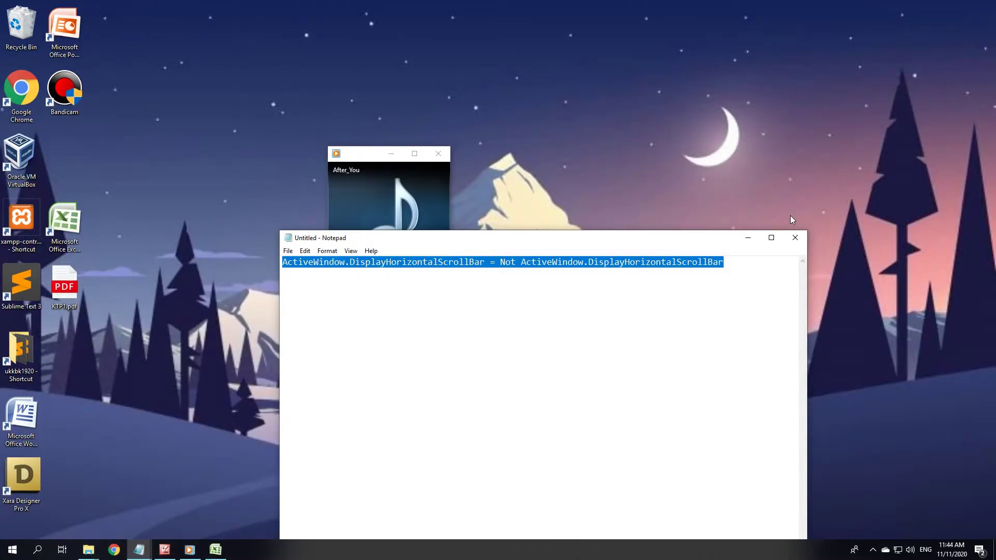
pyautogui.click(747, 237)
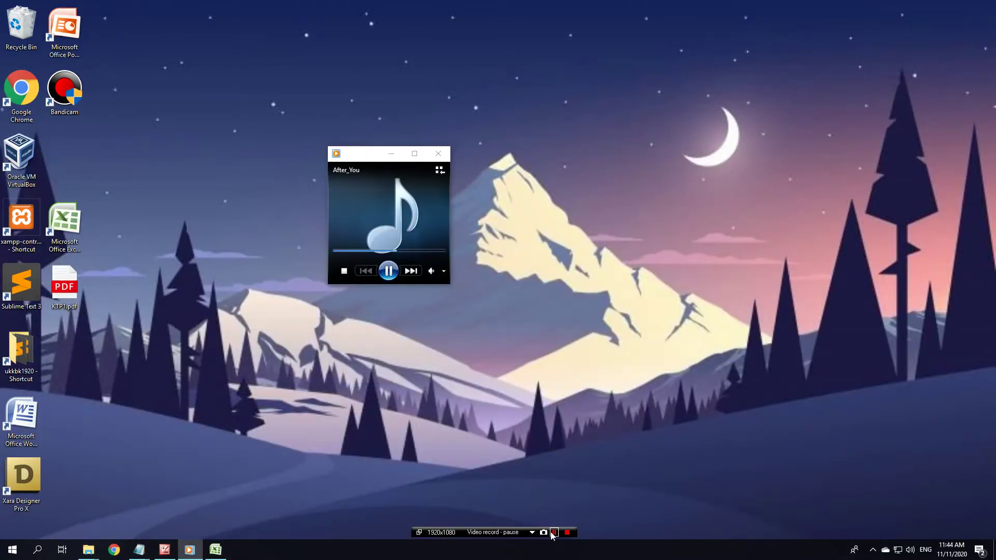
pyautogui.click(215, 553)
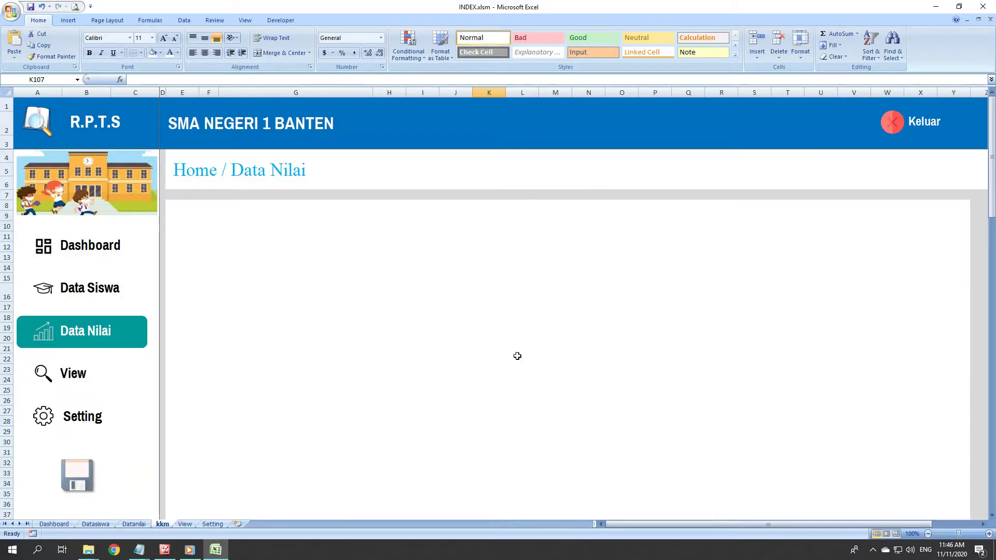
# - Start changing the 'Home / Data Nilai' heading in cell E4 to 'Home / Data Nilai/KKM'
pyautogui.click(318, 182)
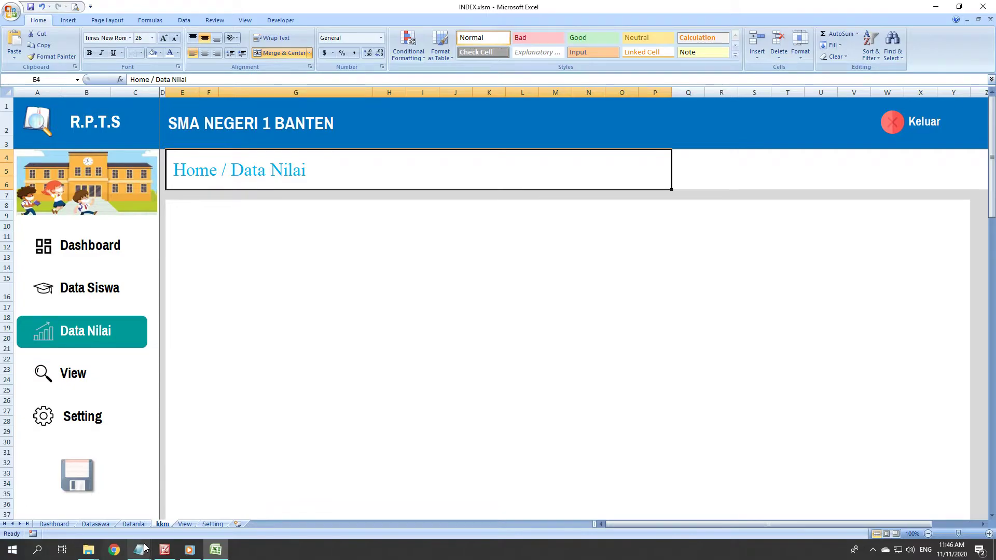
pyautogui.doubleClick(322, 172)
pyautogui.write('/')
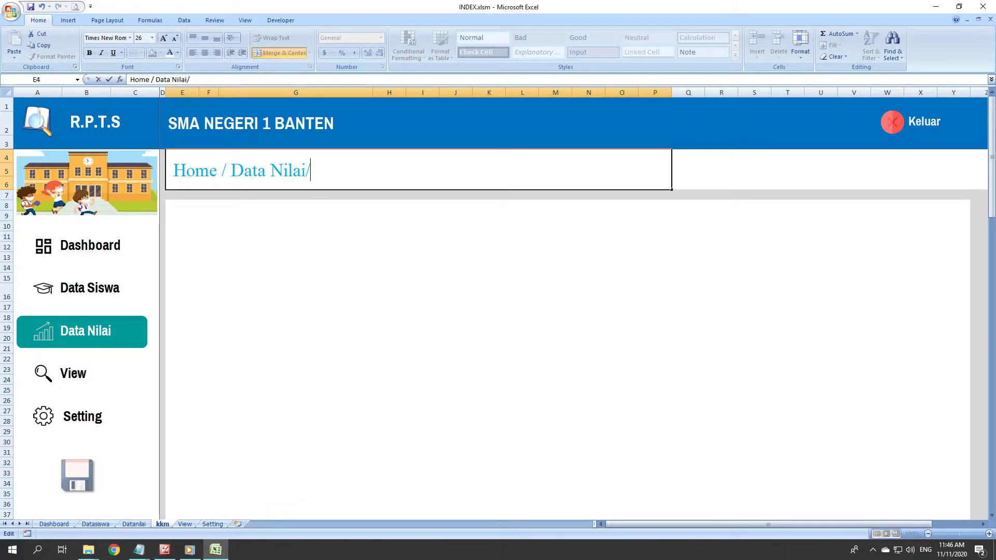
pyautogui.write('KK,')
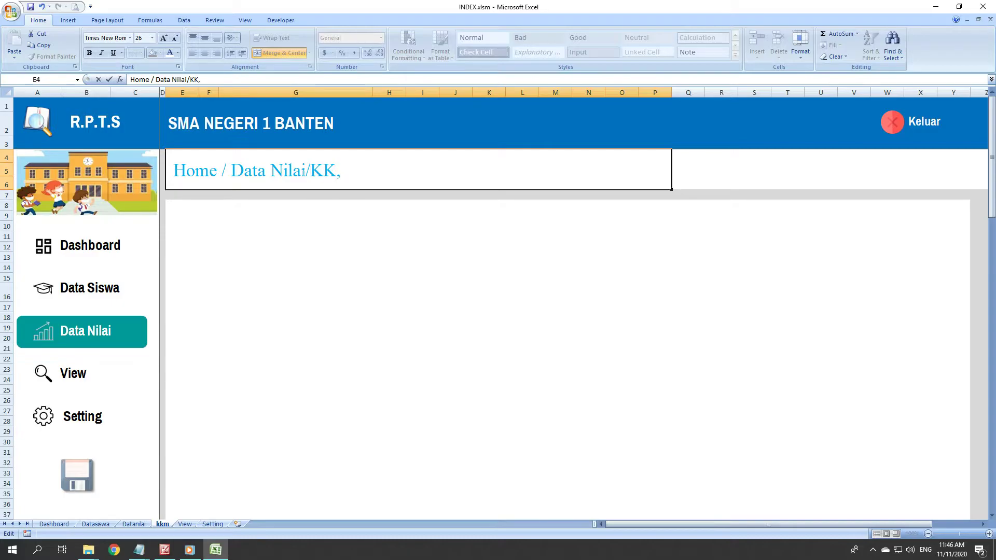
pyautogui.press('BackSpace')
pyautogui.write('M')
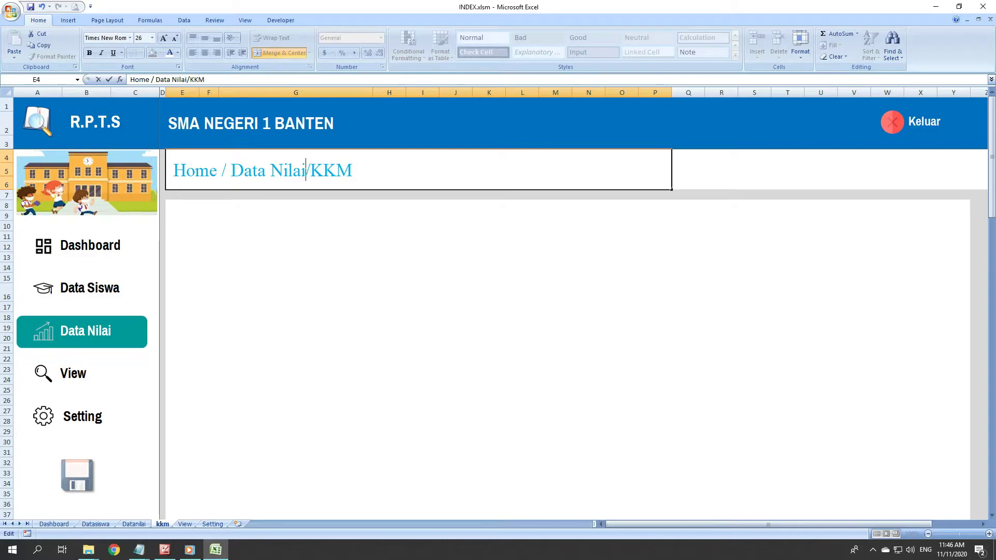
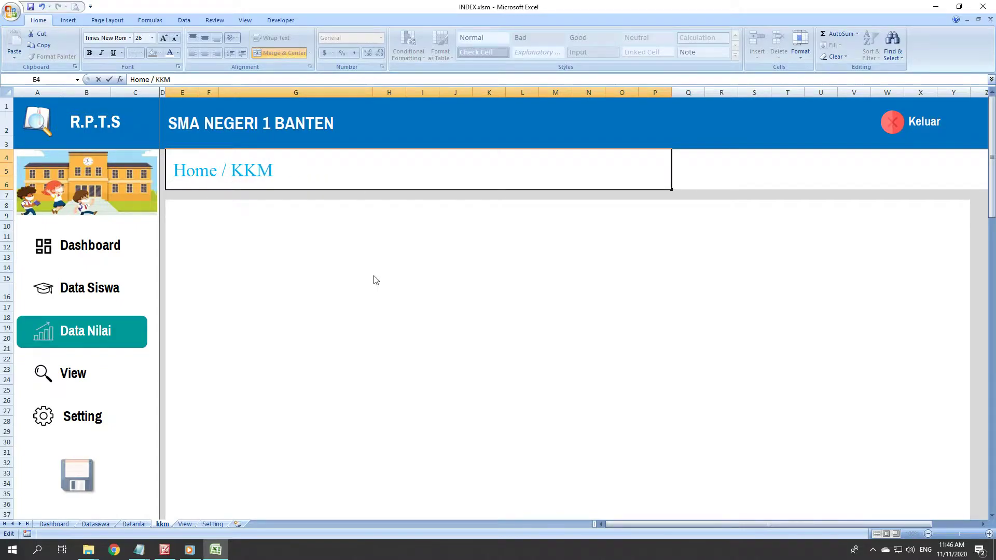
# - Commit the Home / KKM title and compare the page against the KKM.PNG reference image
pyautogui.click(376, 279)
pyautogui.click(165, 550)
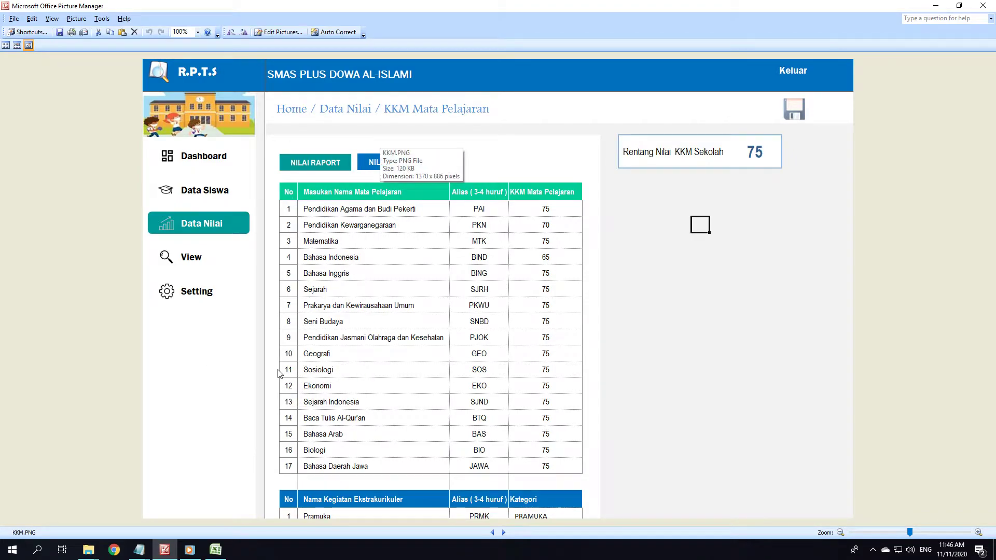
pyautogui.click(214, 551)
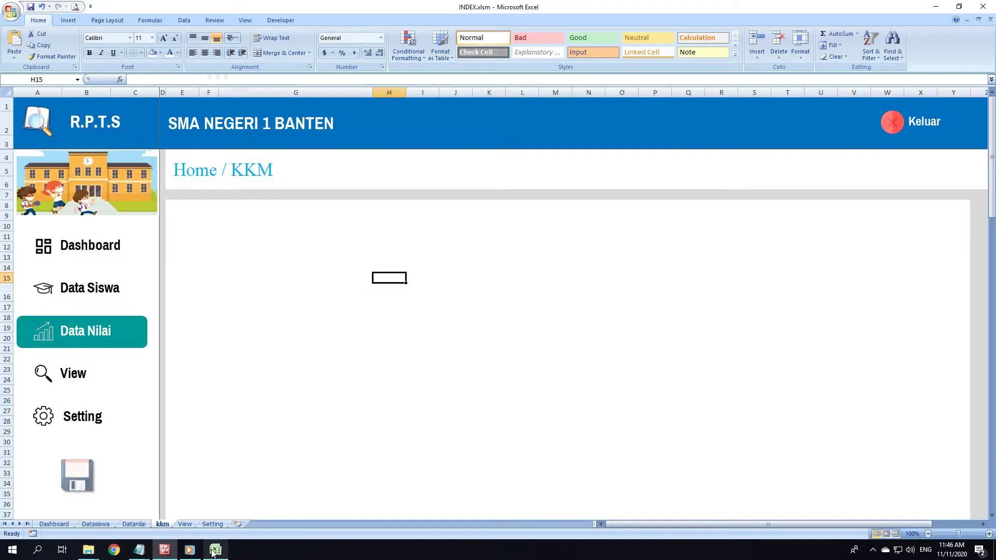
# - Check subject numbers 1–17 on the Datanilai sheet, then minimize Excel and Picture Manager
pyautogui.click(134, 524)
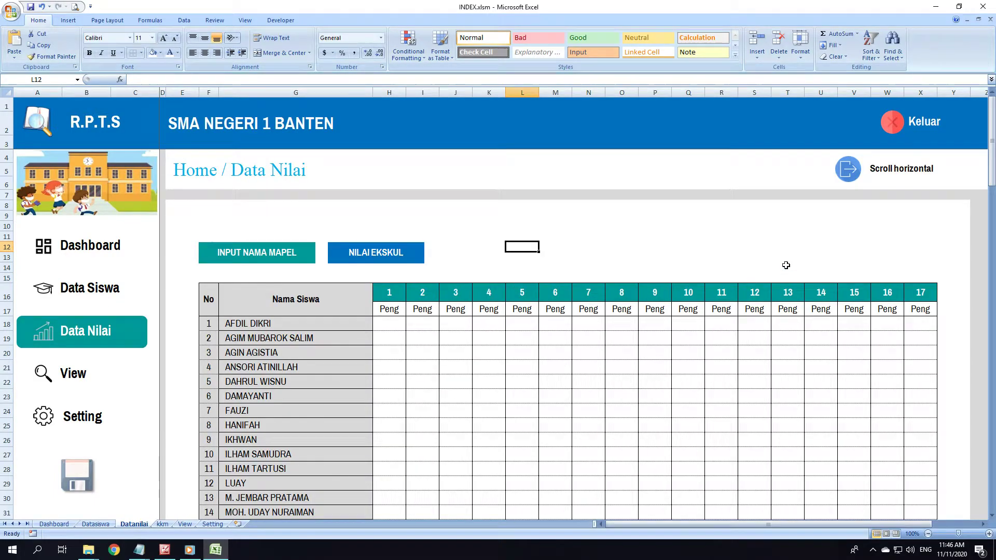
pyautogui.moveTo(389, 292); pyautogui.dragTo(921, 293)
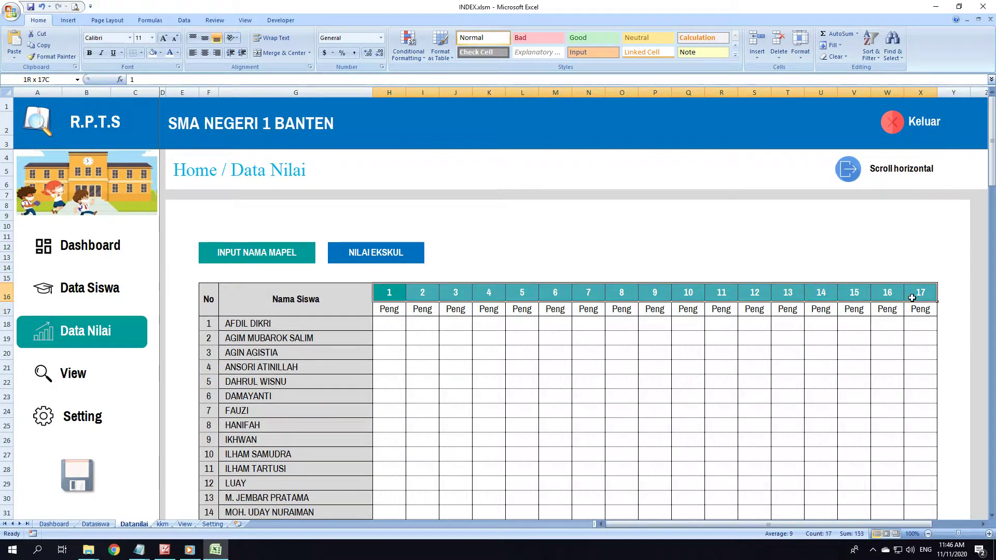
pyautogui.click(936, 7)
pyautogui.click(934, 5)
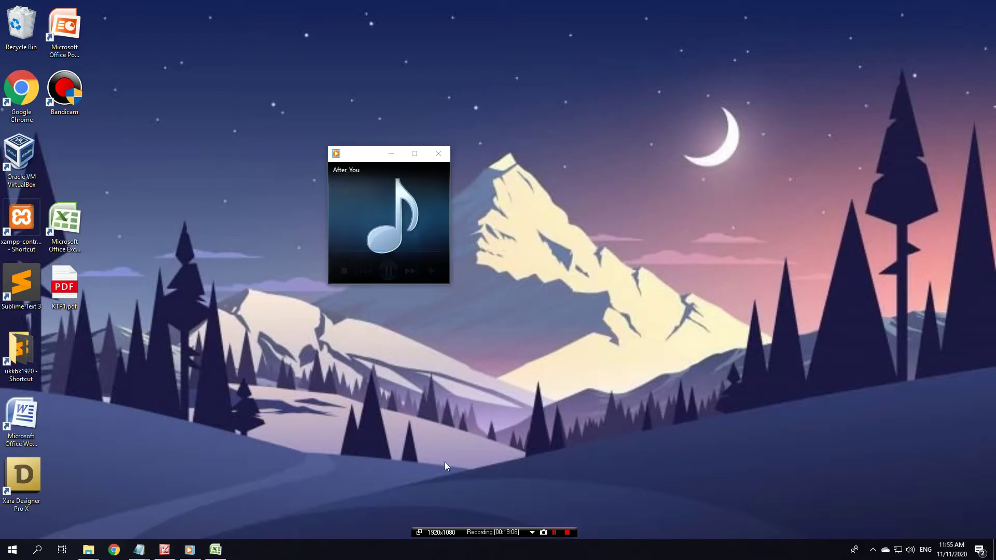
# - Restore the INDEX.xlsm workbook and scroll around the kkm sheet's table
pyautogui.click(215, 549)
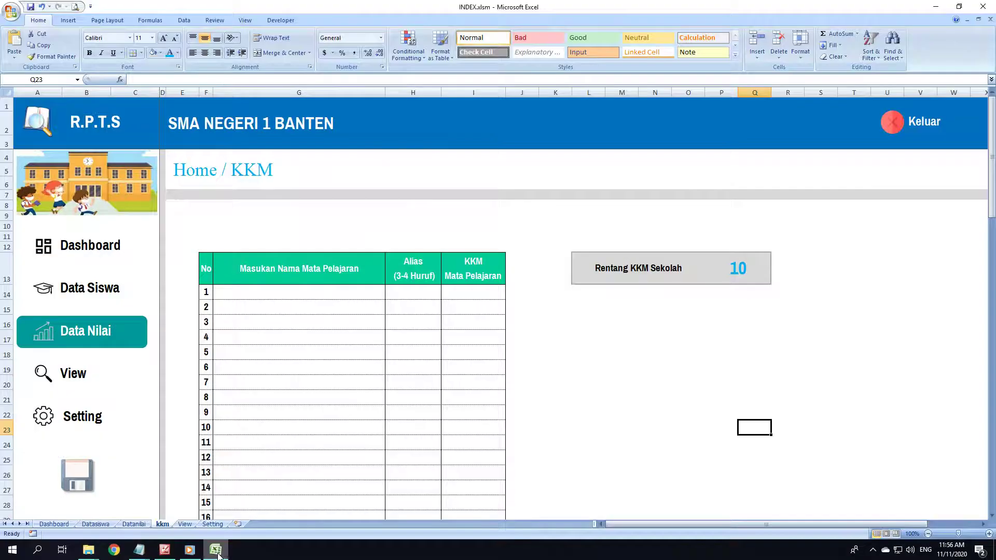
pyautogui.click(808, 363)
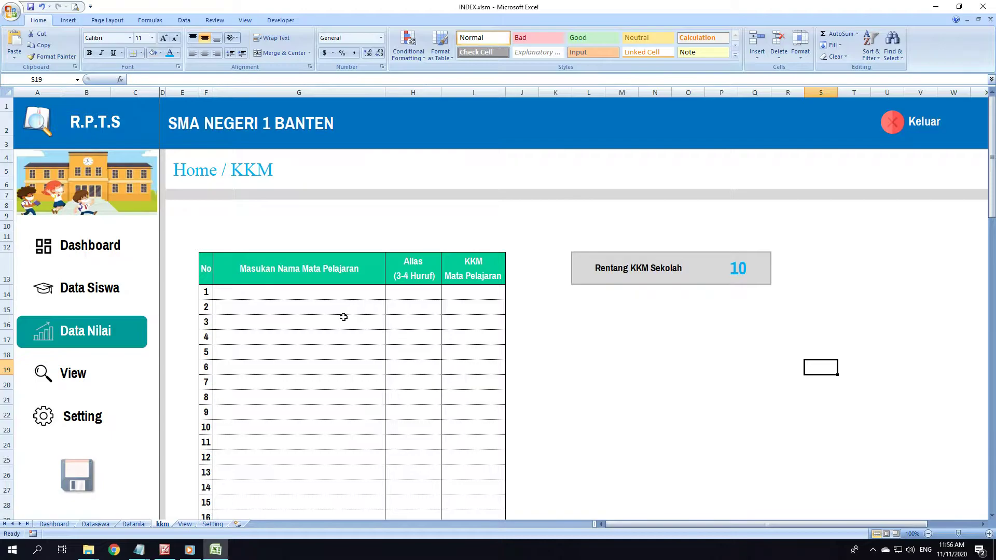
pyautogui.scroll(-1, 317, 351)
pyautogui.scroll(-2, 317, 350)
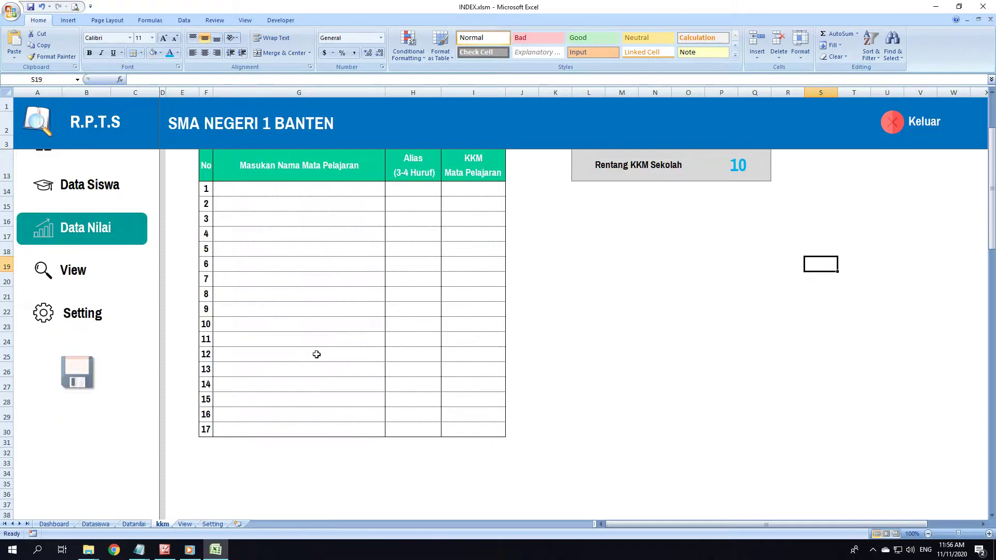
pyautogui.scroll(1, 318, 351)
pyautogui.scroll(2, 507, 295)
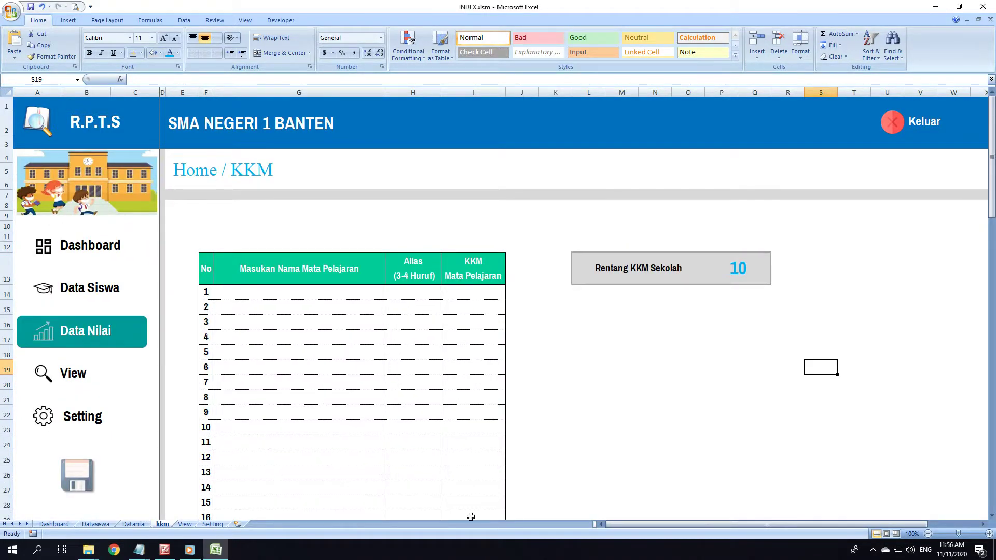
pyautogui.scroll(-1, 455, 447)
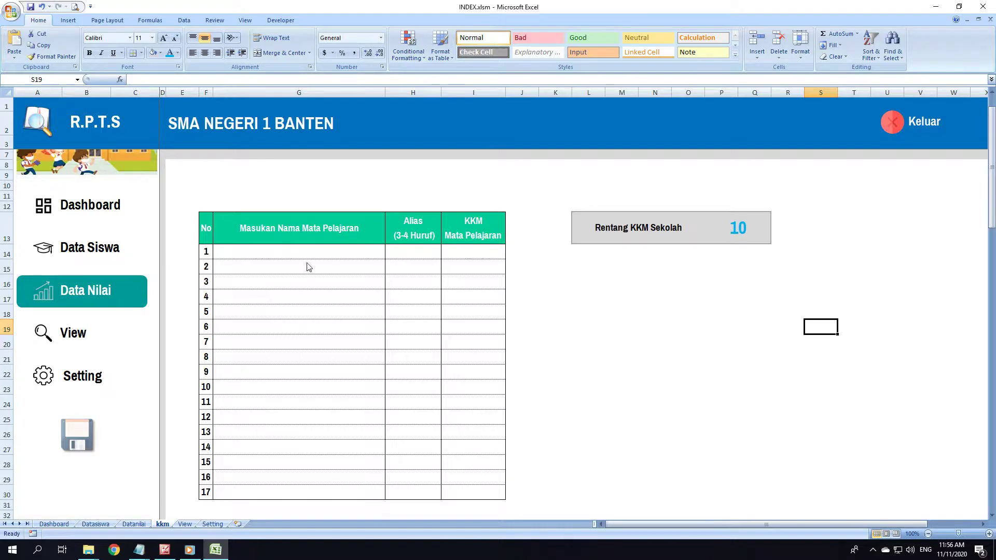
# - Compare Datanilai's subject numbers 1–17 with the 17 entries in the kkm No column
pyautogui.click(133, 524)
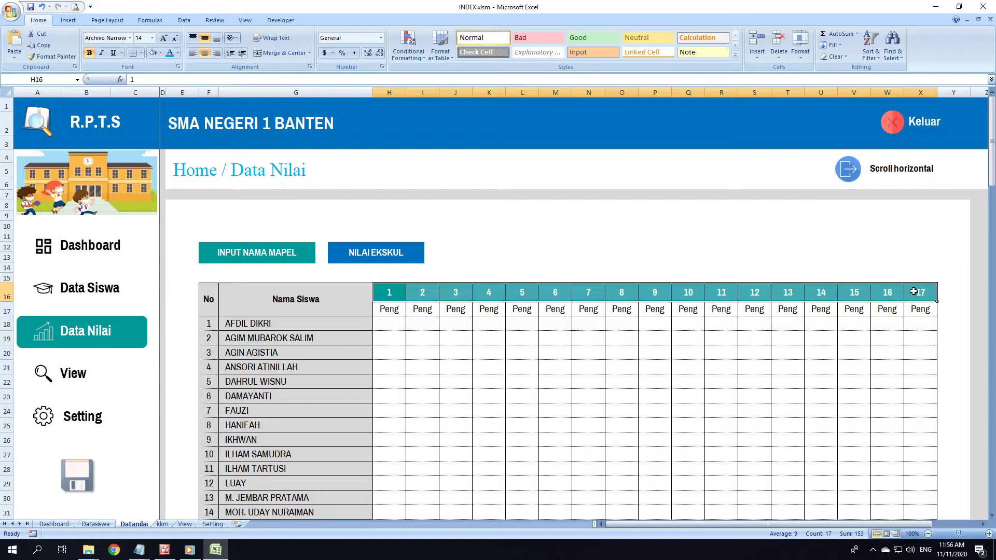
pyautogui.moveTo(384, 293); pyautogui.dragTo(911, 288)
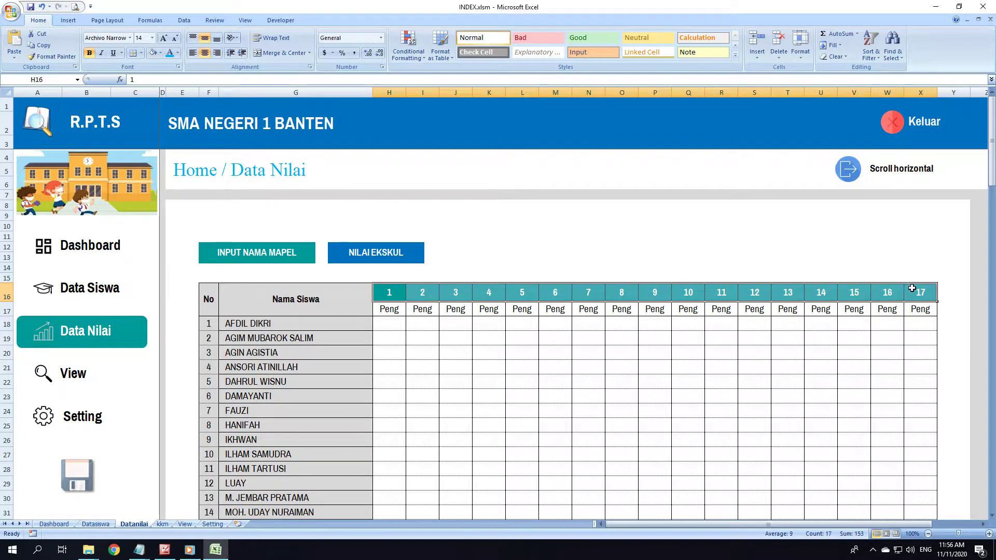
pyautogui.click(912, 289)
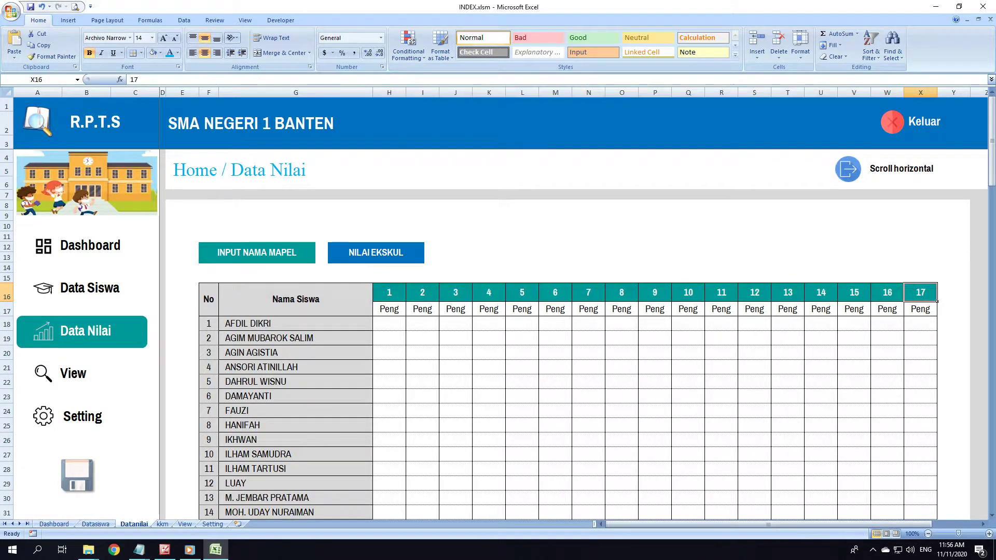
pyautogui.click(165, 524)
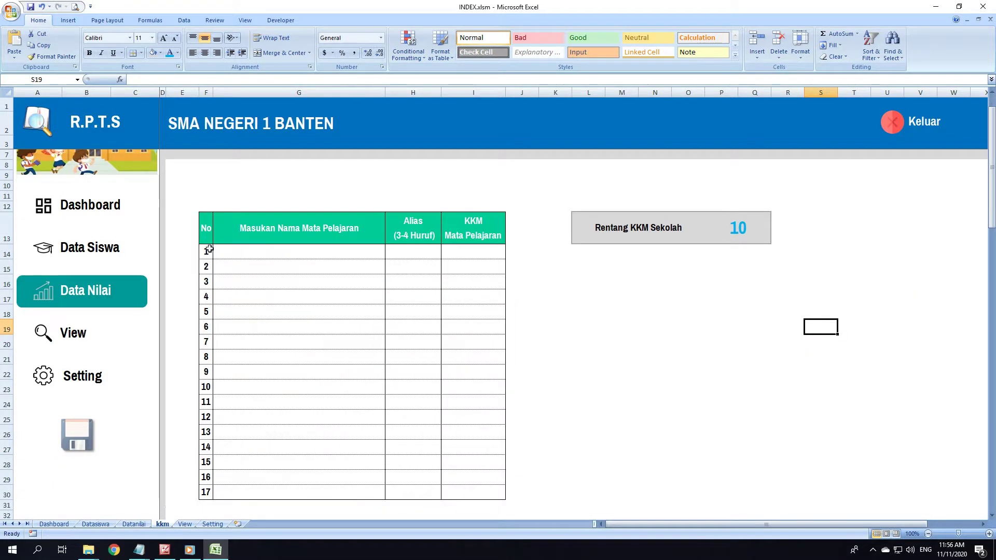
pyautogui.moveTo(210, 250); pyautogui.dragTo(202, 488)
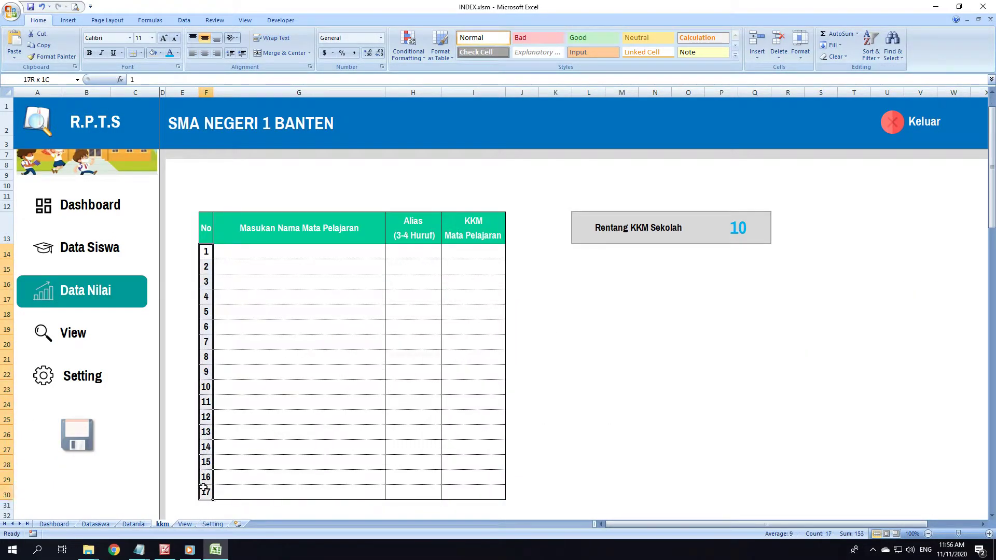
pyautogui.click(491, 290)
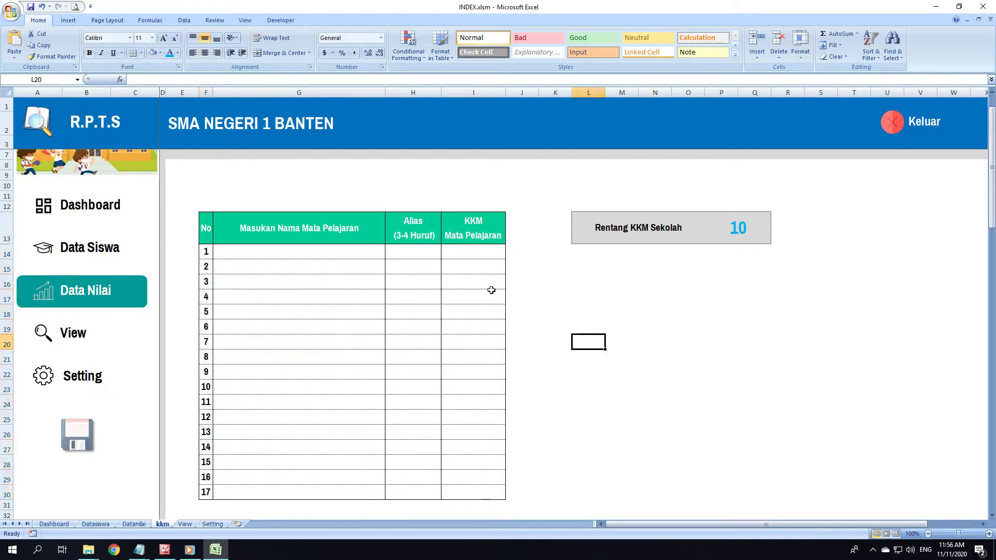
# - Select the first subject-name and Alias cells of the KKM table
pyautogui.scroll(1, 358, 301)
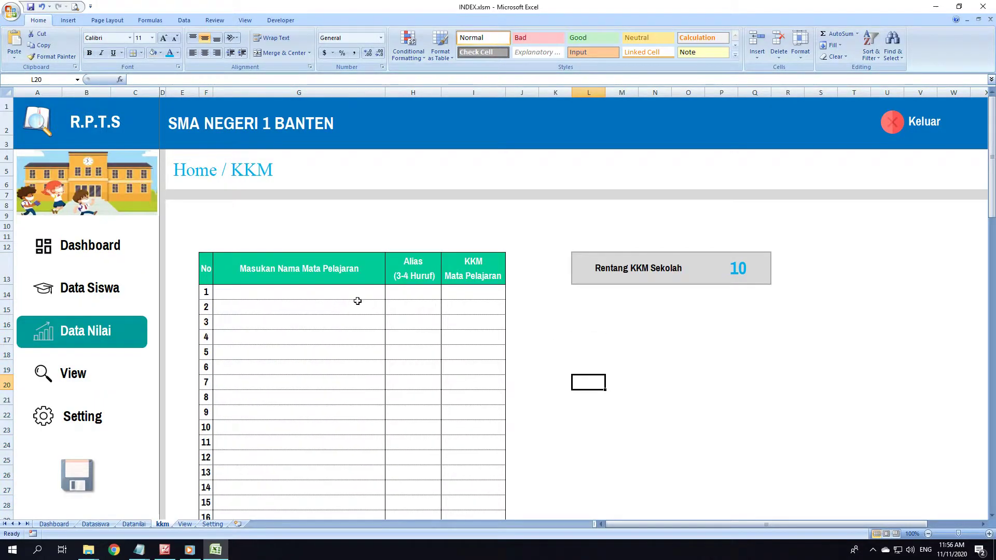
pyautogui.click(222, 296)
pyautogui.click(655, 353)
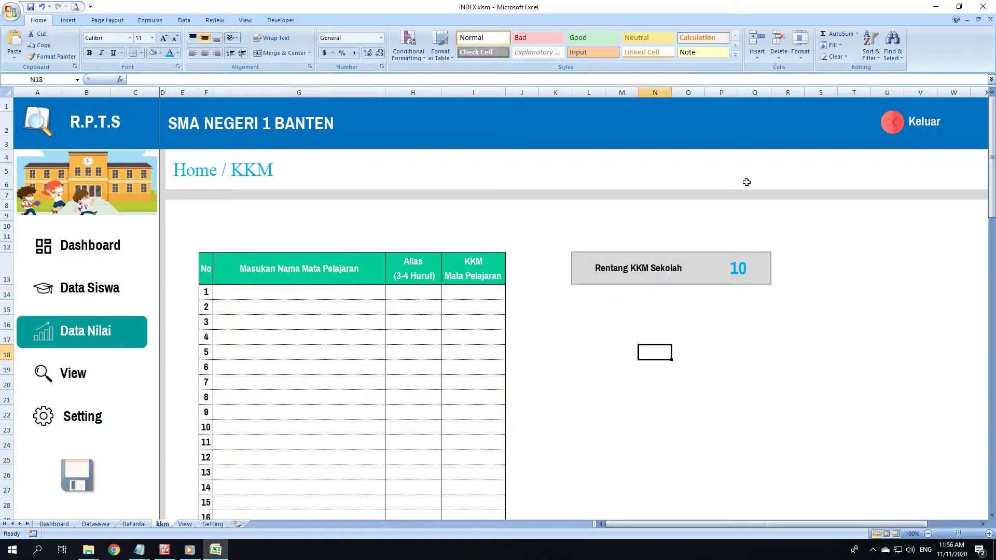
pyautogui.moveTo(424, 291); pyautogui.dragTo(412, 289)
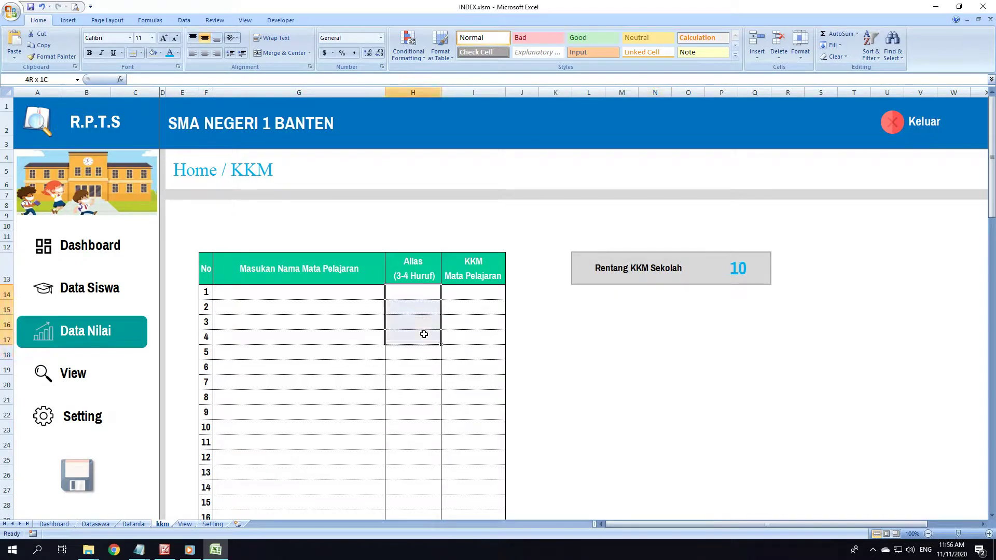
pyautogui.moveTo(300, 293); pyautogui.dragTo(304, 331)
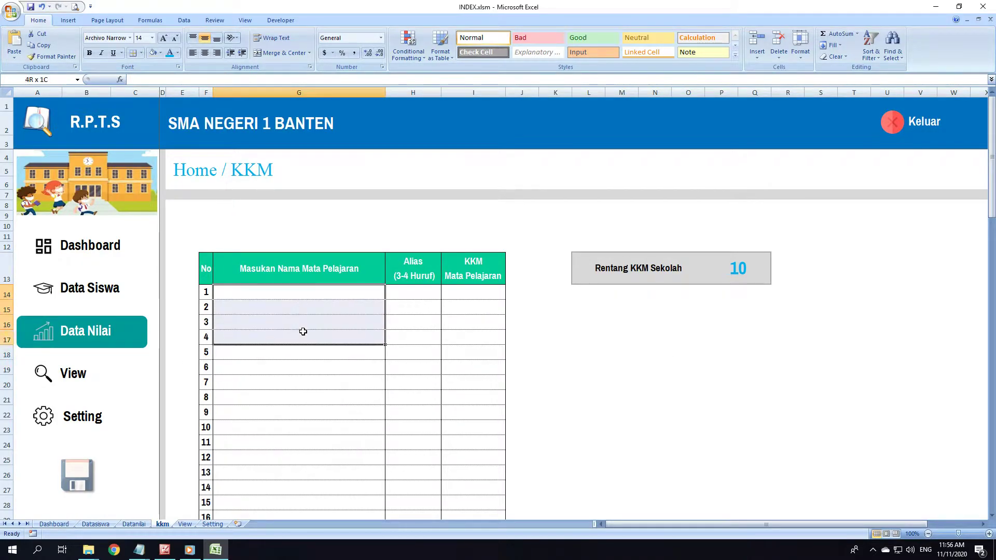
# - Check subject 1 on Datanilai, then settle on the row 1 subject-name cell in kkm
pyautogui.click(135, 524)
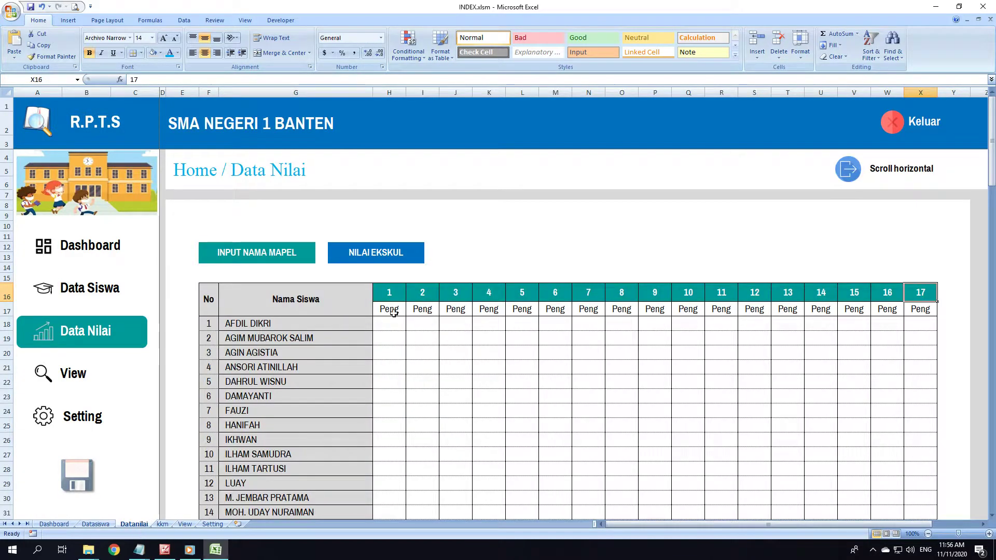
pyautogui.click(389, 291)
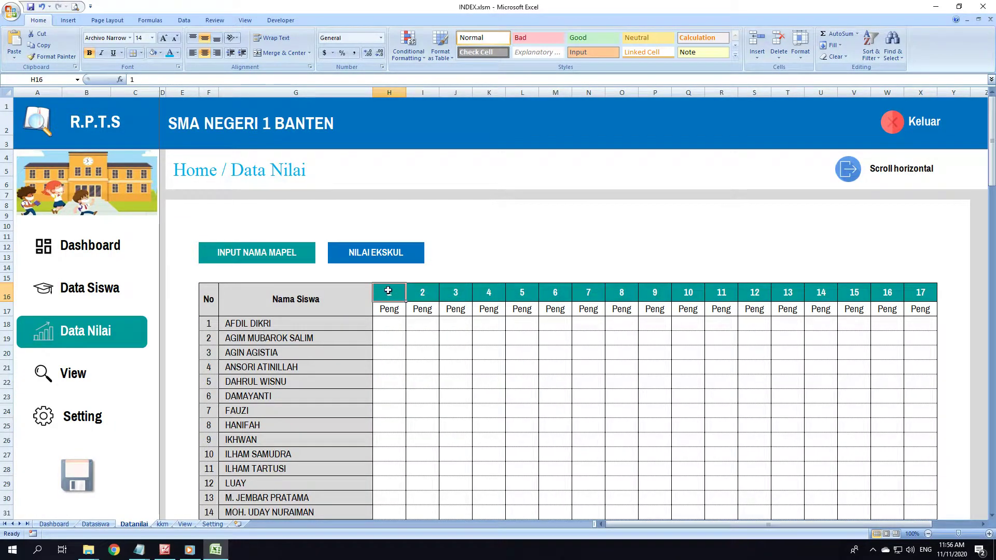
pyautogui.click(159, 524)
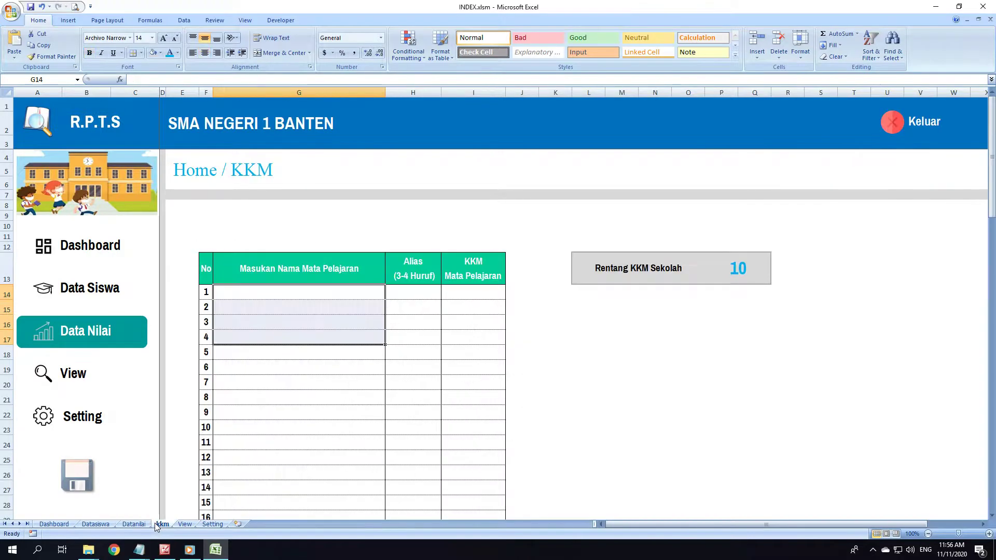
pyautogui.moveTo(425, 293); pyautogui.dragTo(278, 299)
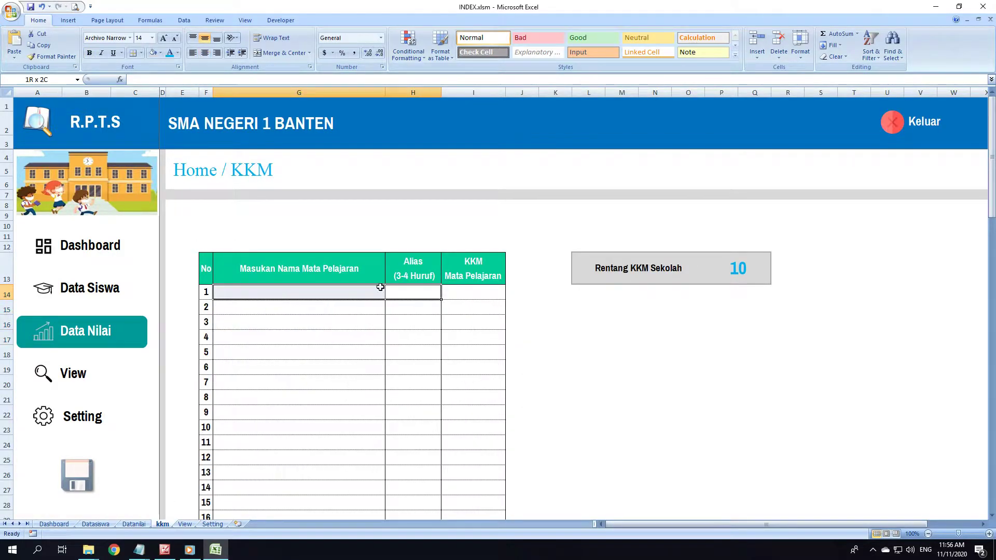
pyautogui.moveTo(380, 286); pyautogui.dragTo(342, 292)
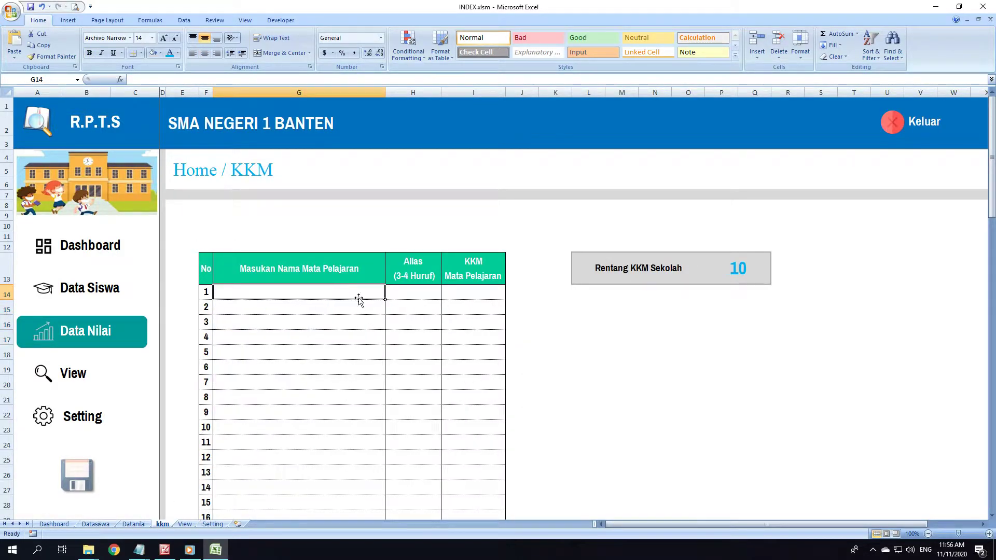
pyautogui.click(280, 281)
pyautogui.click(412, 295)
# - Enter Bahasa Inggris, Bahasa indonesia, Matematika and Geografi as the first four subject names
pyautogui.click(258, 387)
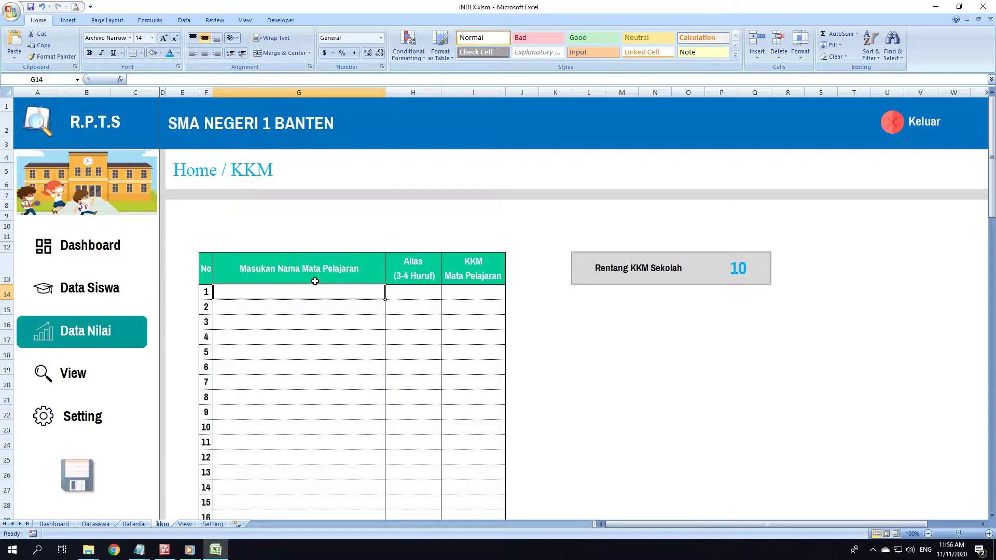
pyautogui.write('Bahasa')
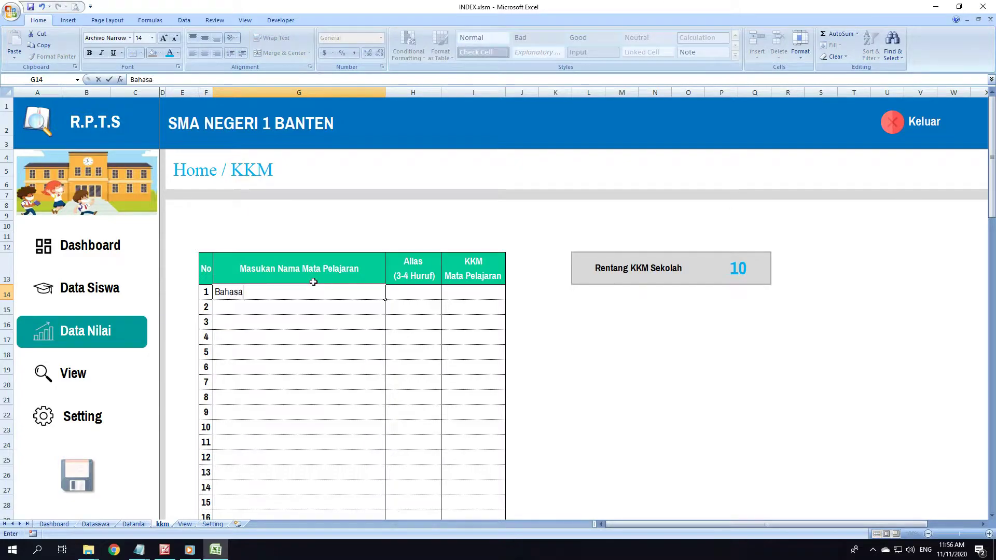
pyautogui.write(' Inggris')
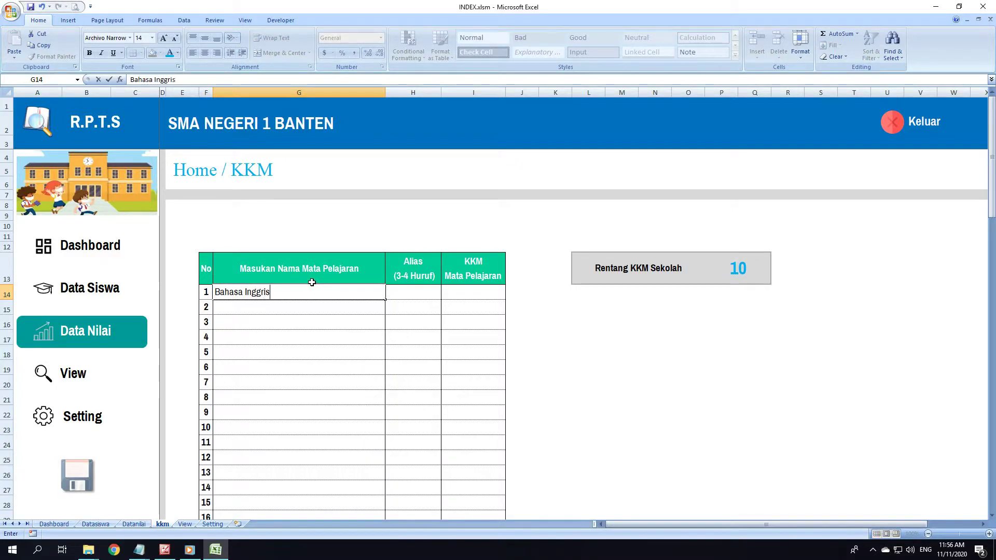
pyautogui.press('Return')
pyautogui.write('Bahasa ')
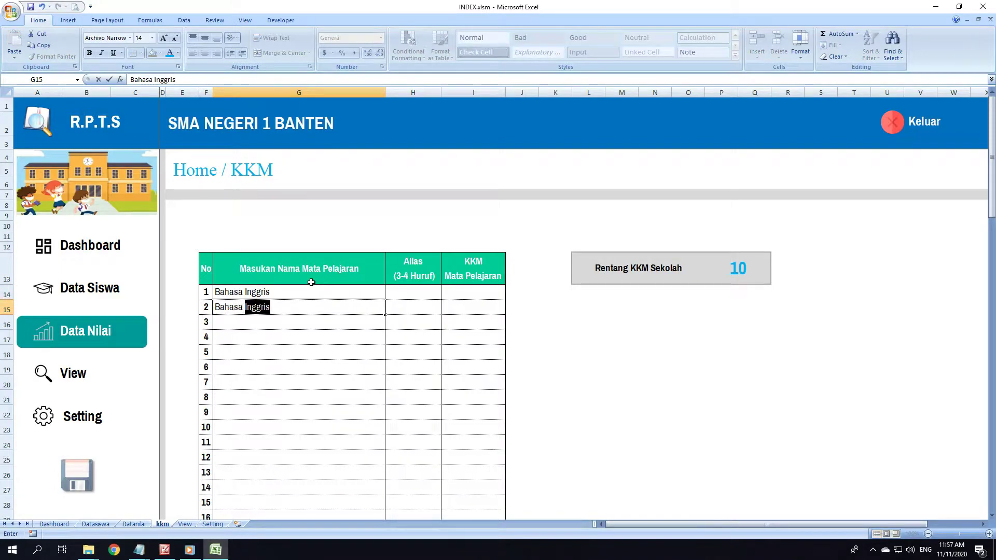
pyautogui.write('indonesia')
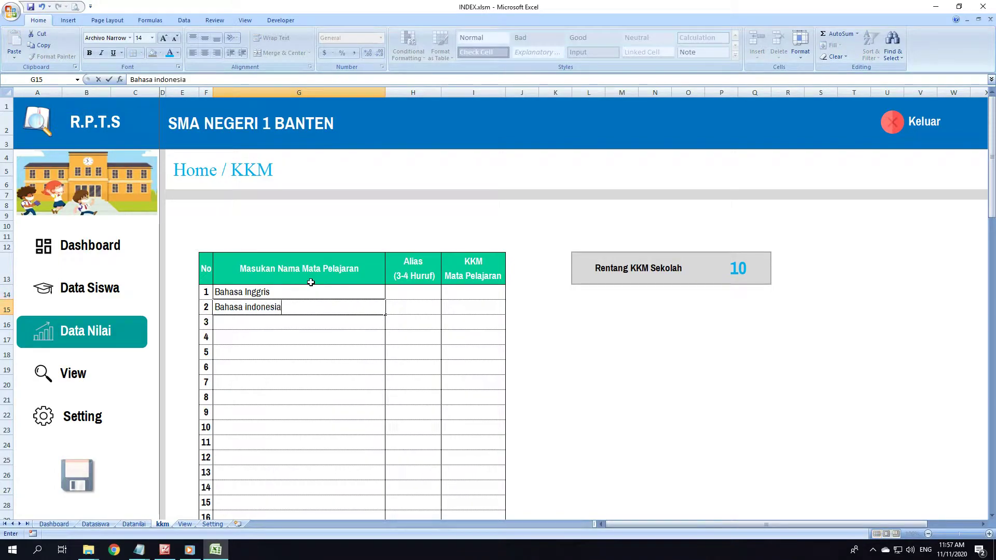
pyautogui.press('Return')
pyautogui.write('Matematika')
pyautogui.press('Return')
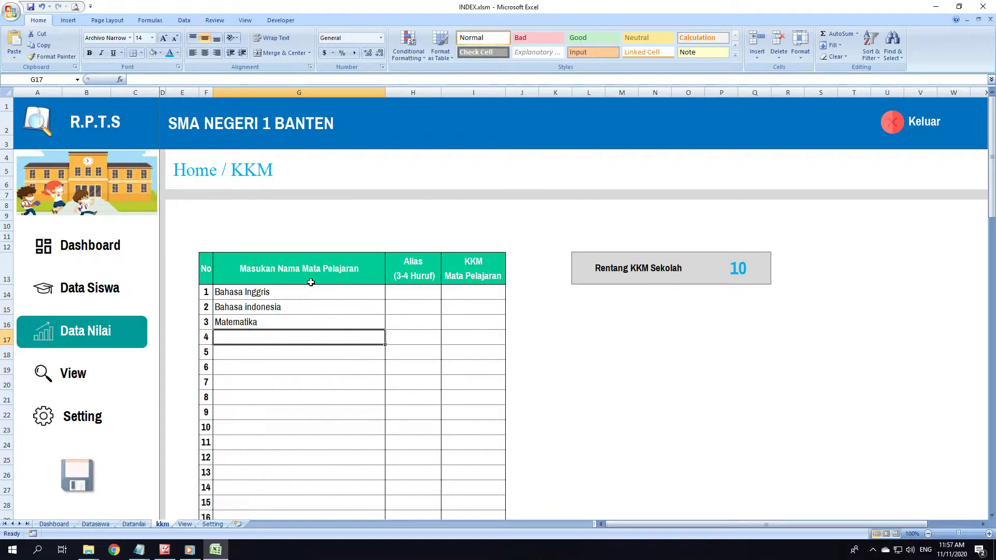
pyautogui.write('G')
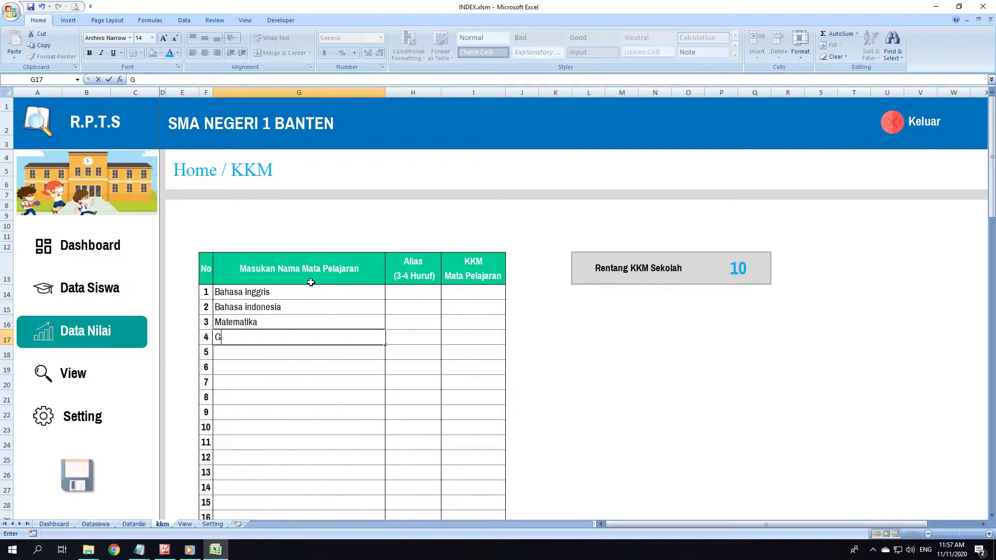
pyautogui.write('eografi')
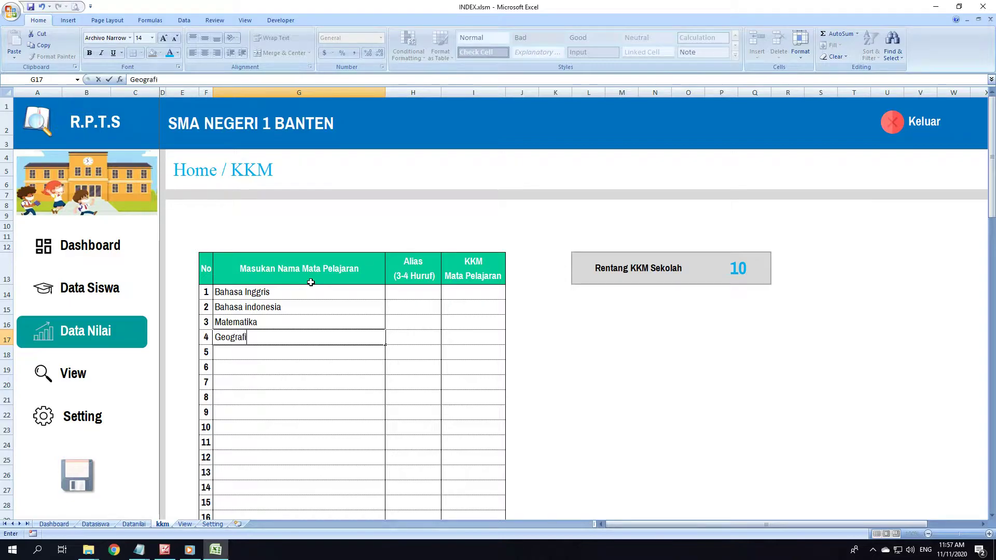
pyautogui.press('Tab')
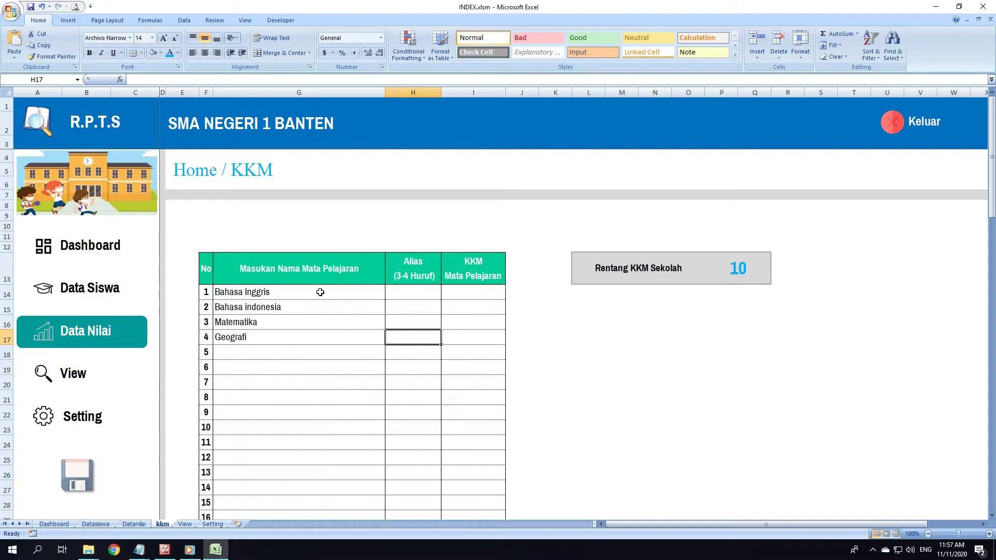
# - Select various ranges of Alias cells down column H, starting at H14
pyautogui.moveTo(322, 294); pyautogui.dragTo(428, 284)
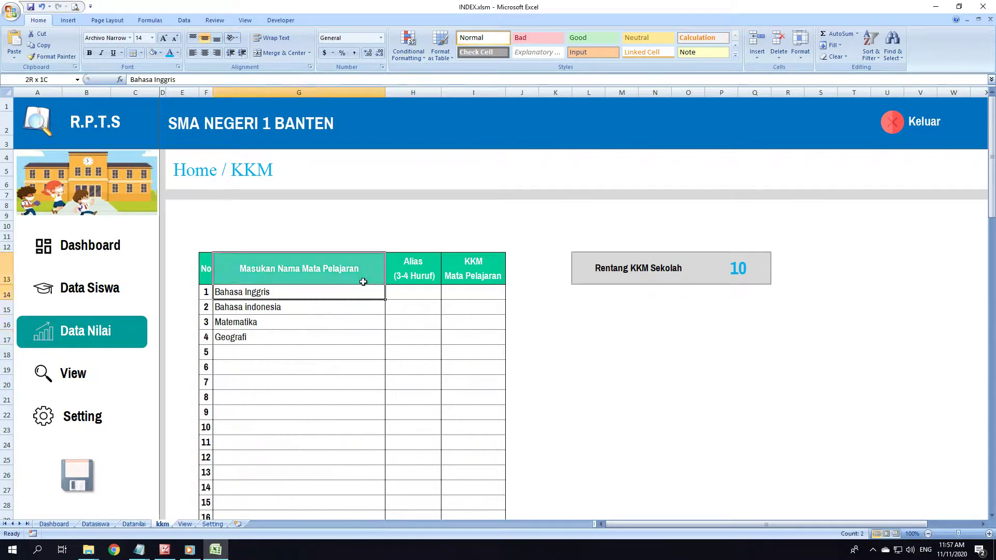
pyautogui.click(432, 288)
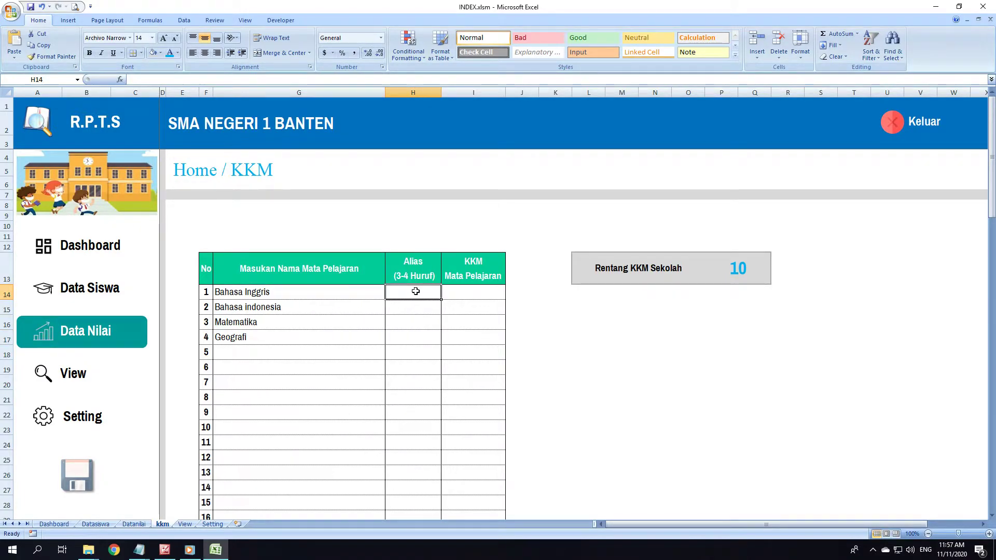
pyautogui.moveTo(415, 292); pyautogui.dragTo(426, 432)
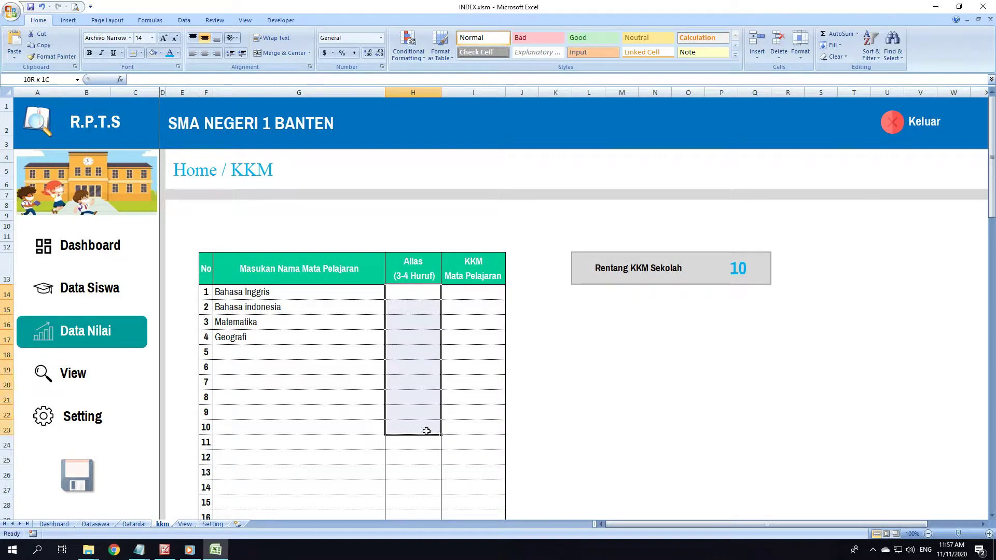
pyautogui.moveTo(427, 431); pyautogui.dragTo(435, 299)
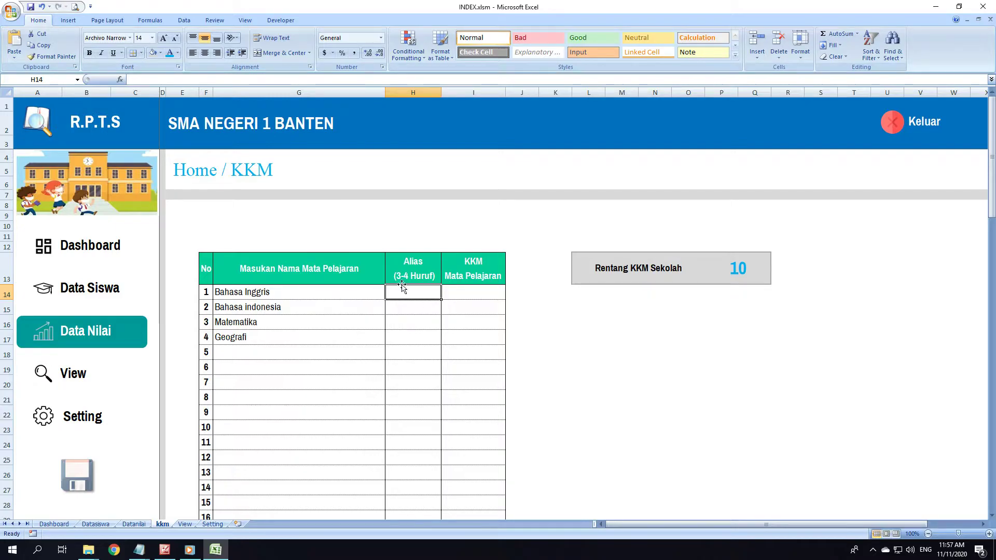
pyautogui.moveTo(422, 289); pyautogui.dragTo(415, 323)
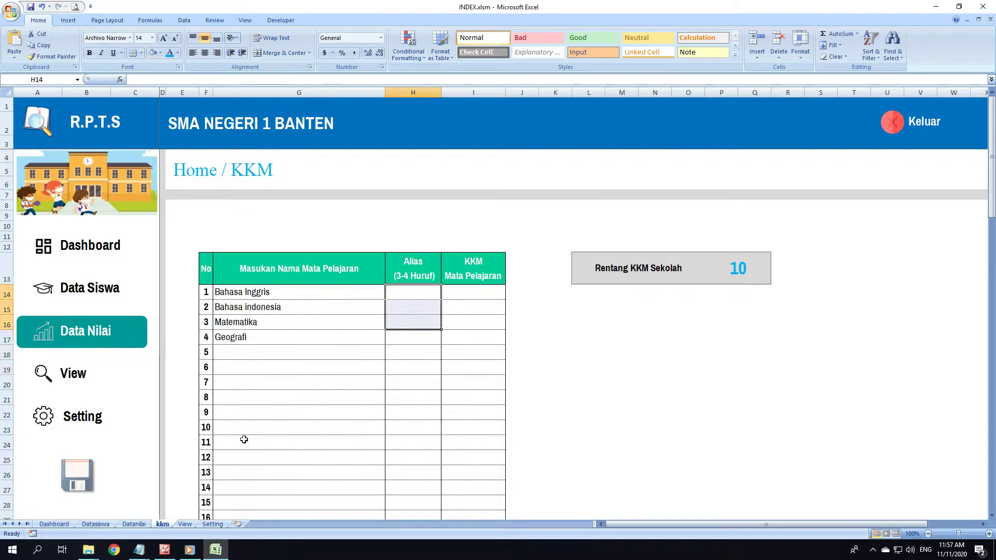
# - Glance at Datanilai, then select the Bahasa indonesia Alias cell H15 and open the Data tab
pyautogui.click(135, 524)
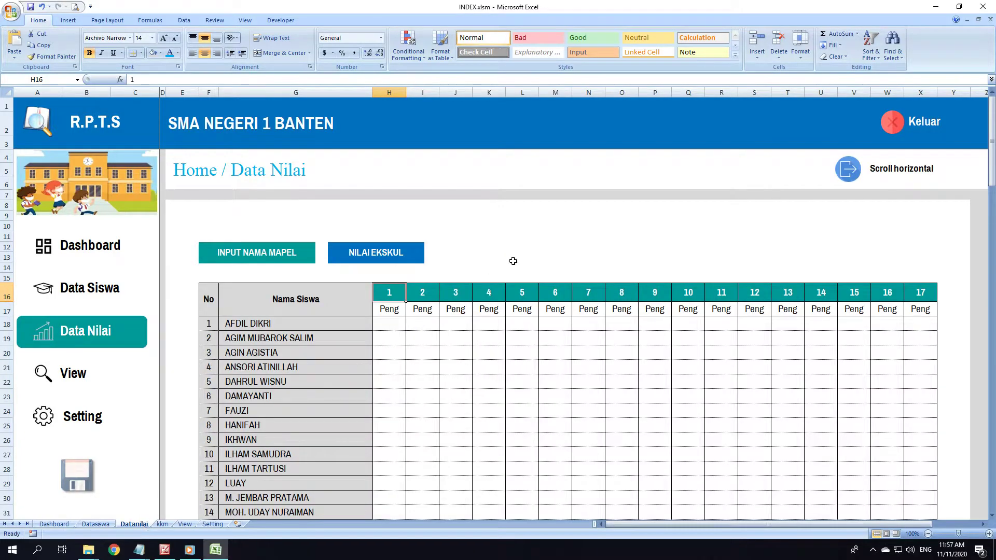
pyautogui.click(162, 524)
pyautogui.click(474, 337)
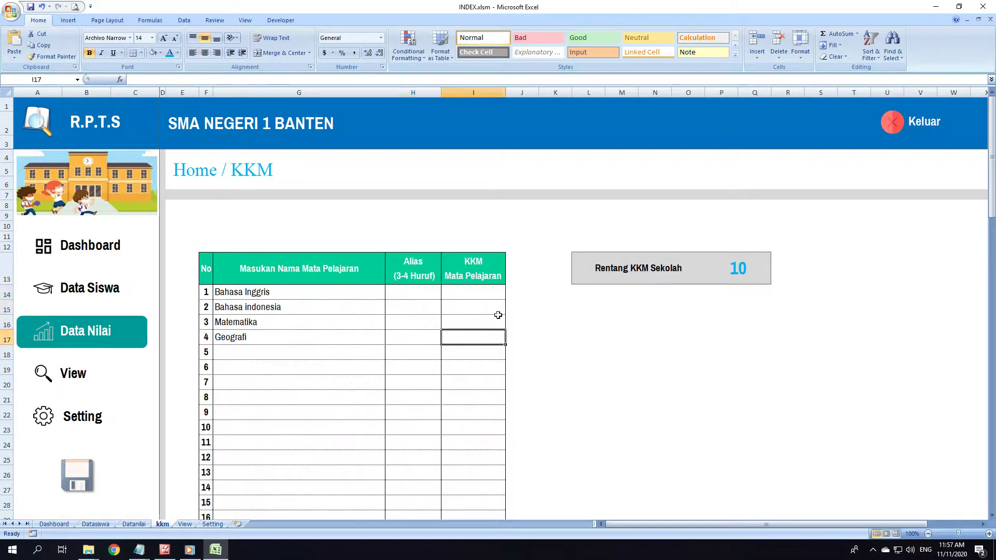
pyautogui.click(427, 296)
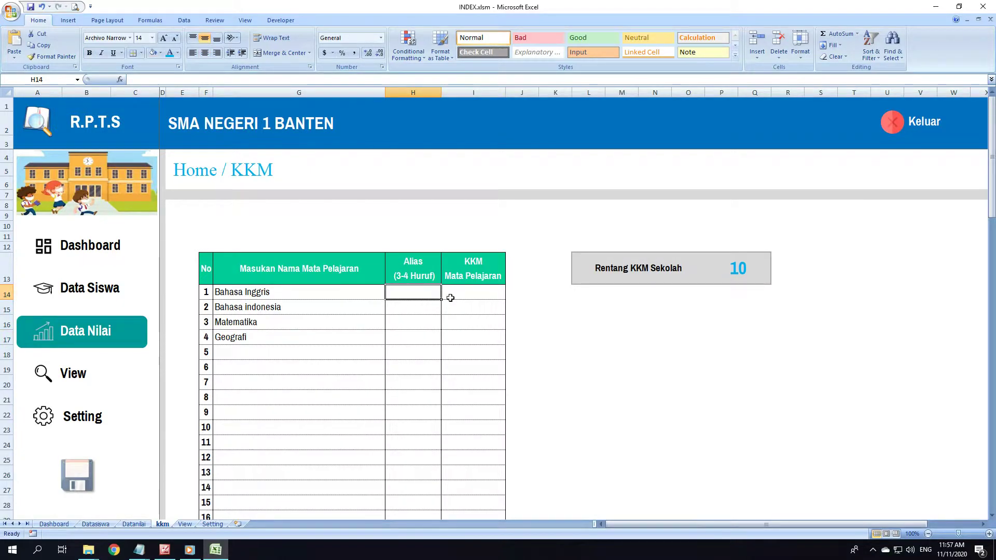
pyautogui.click(418, 311)
pyautogui.click(408, 293)
pyautogui.click(431, 310)
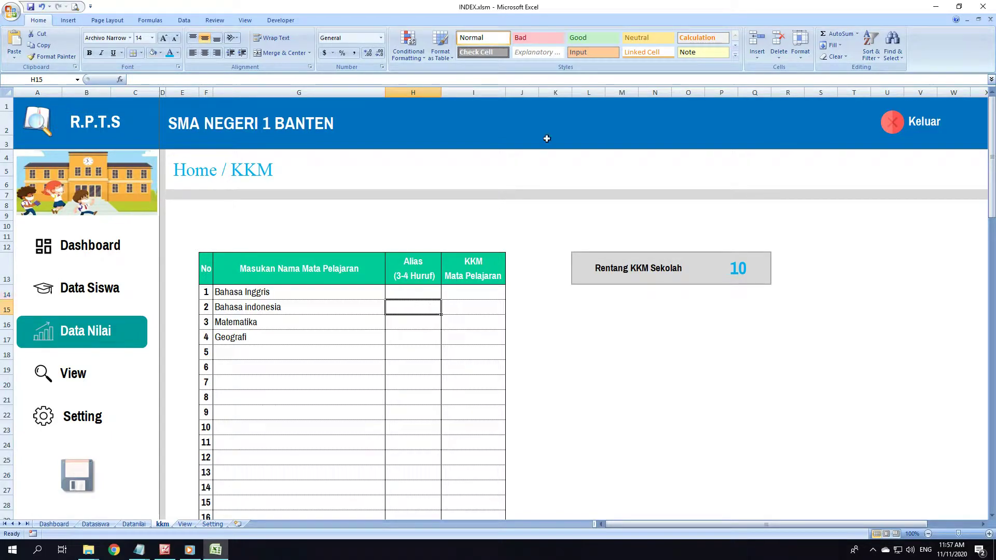
pyautogui.click(347, 310)
pyautogui.click(415, 297)
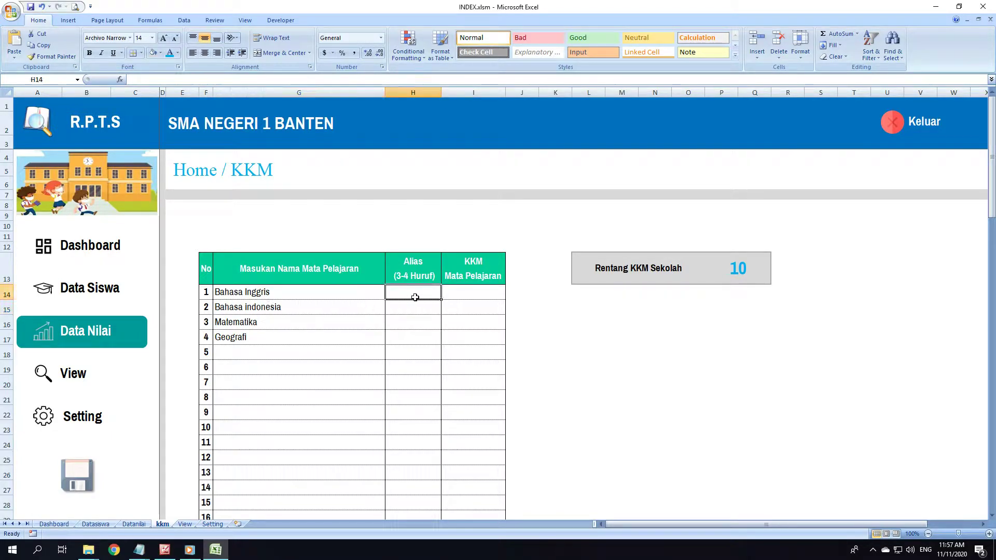
pyautogui.click(416, 302)
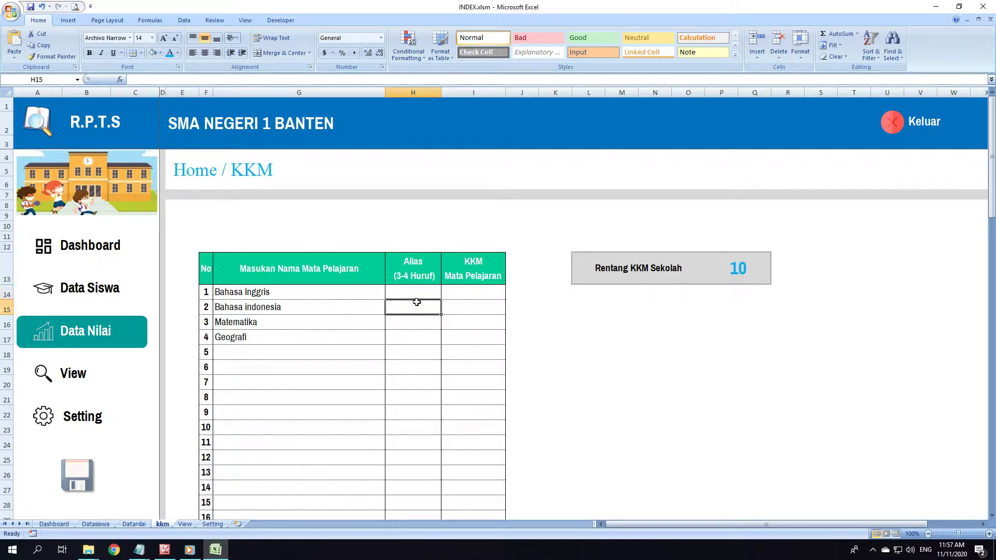
pyautogui.click(181, 21)
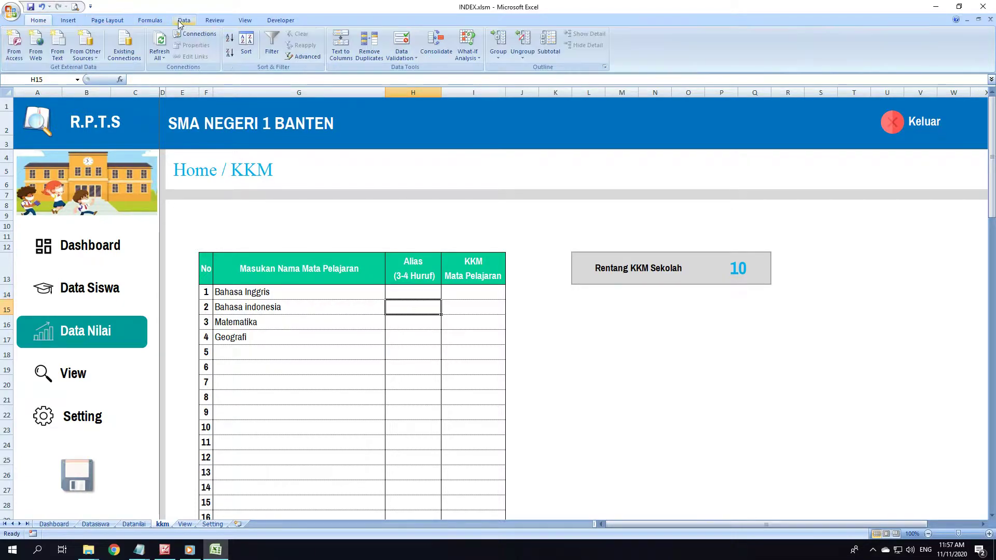
# - Create a Data Validation rule allowing text length between 3 and 4 characters
pyautogui.click(411, 41)
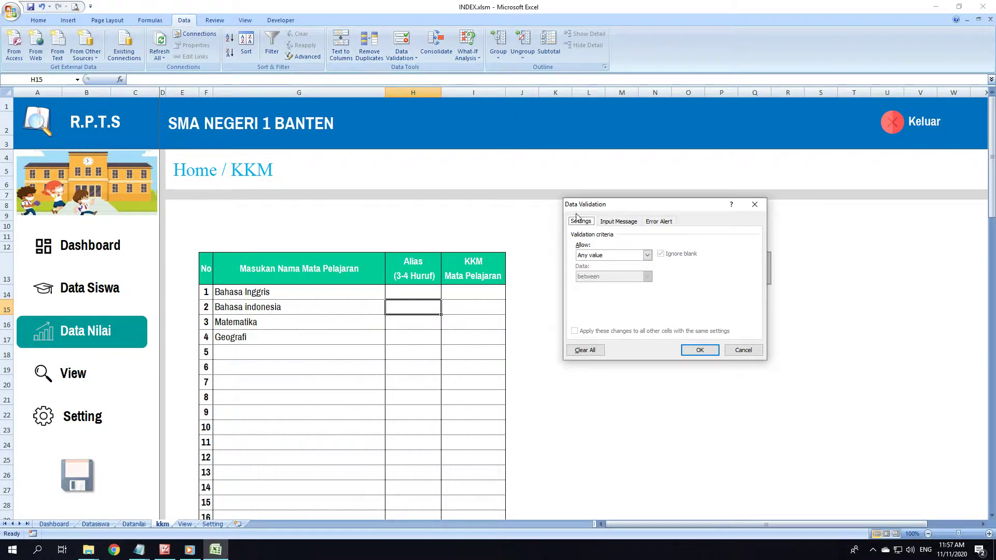
pyautogui.click(637, 257)
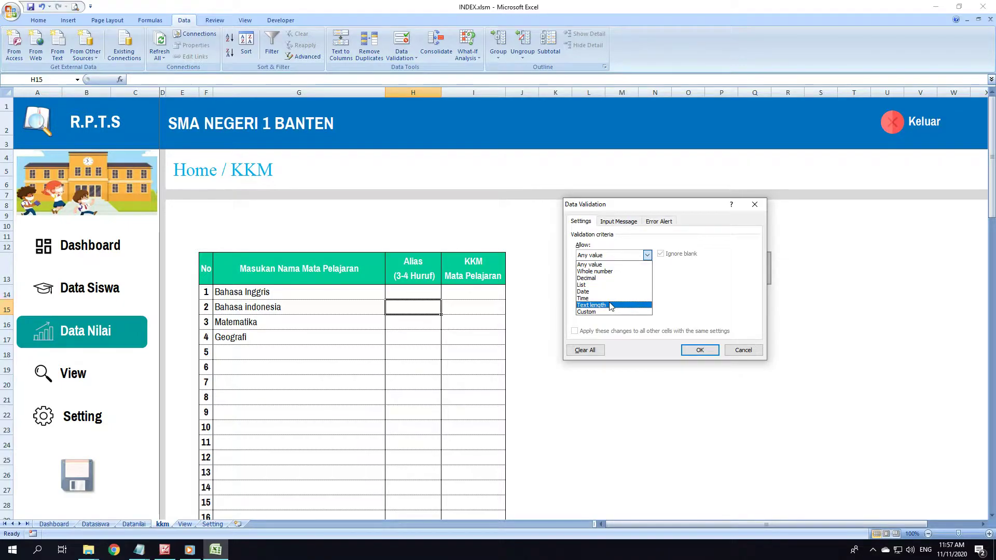
pyautogui.click(611, 306)
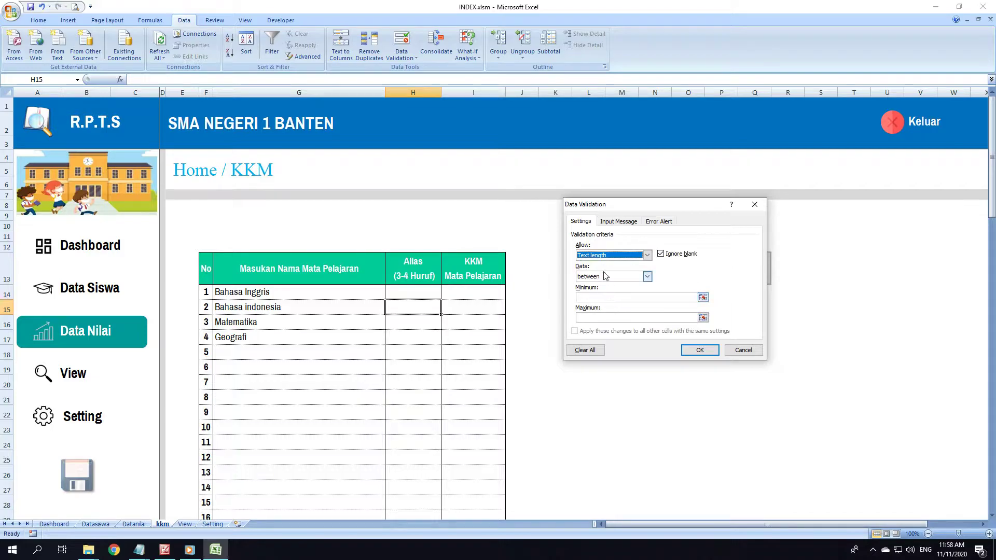
pyautogui.click(588, 296)
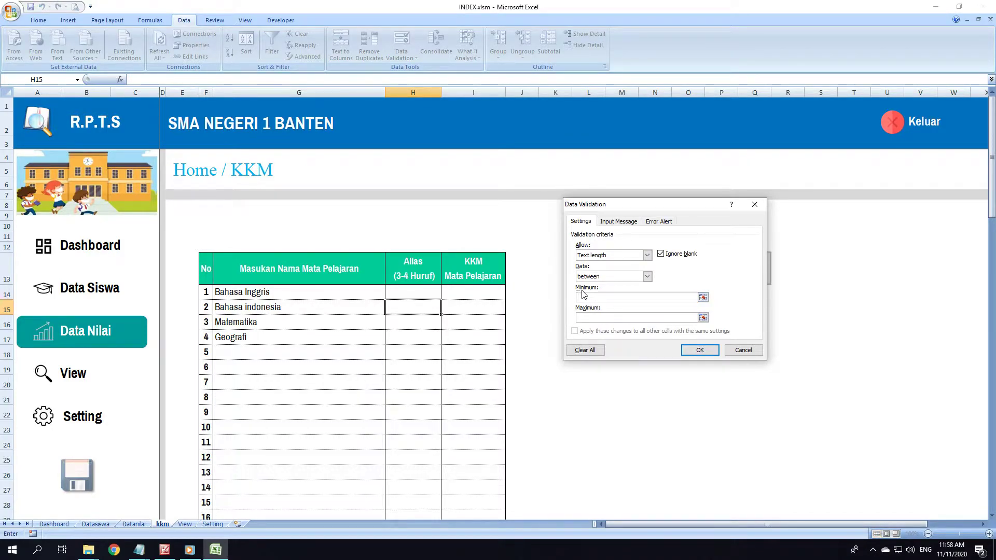
pyautogui.write('3')
pyautogui.press('Tab')
pyautogui.click(663, 224)
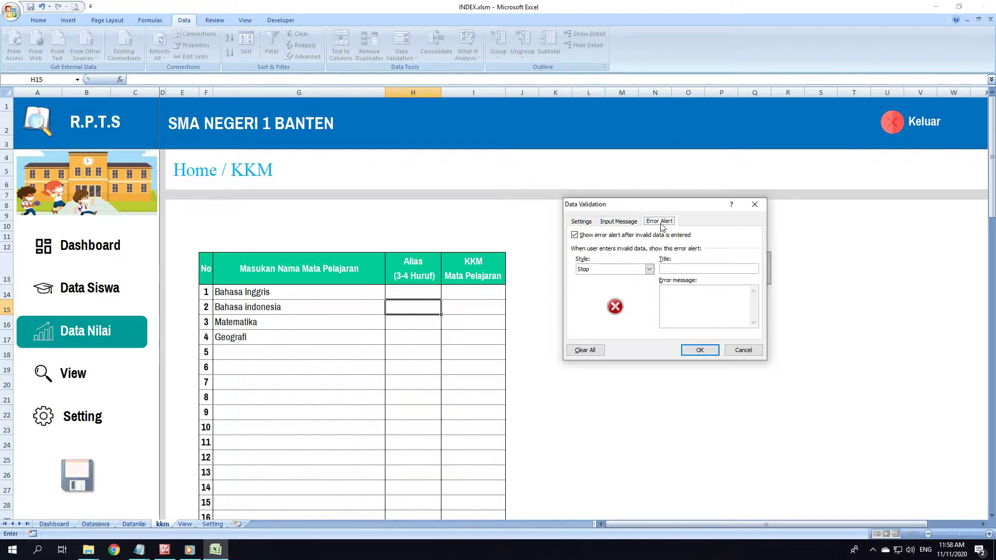
# - Apply a Perhatian error alert reading 'Hanya Bisa Diisi 3-4 Huruf Saja..!' and move to cell H15
pyautogui.click(709, 269)
pyautogui.write('Perh')
pyautogui.write('atian')
pyautogui.press('Tab')
pyautogui.write('Hanya Bi')
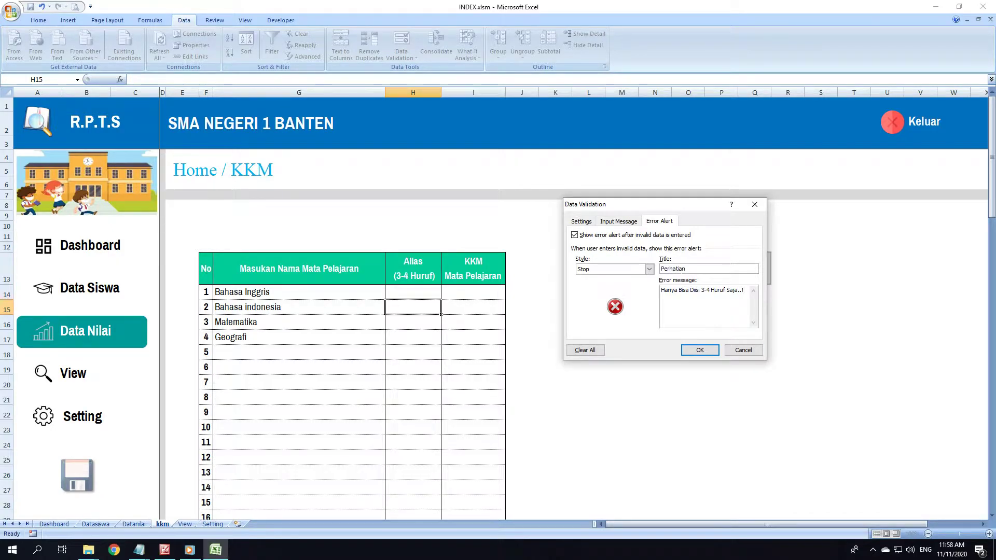
pyautogui.click(699, 350)
pyautogui.click(698, 370)
pyautogui.click(413, 292)
pyautogui.press('Down')
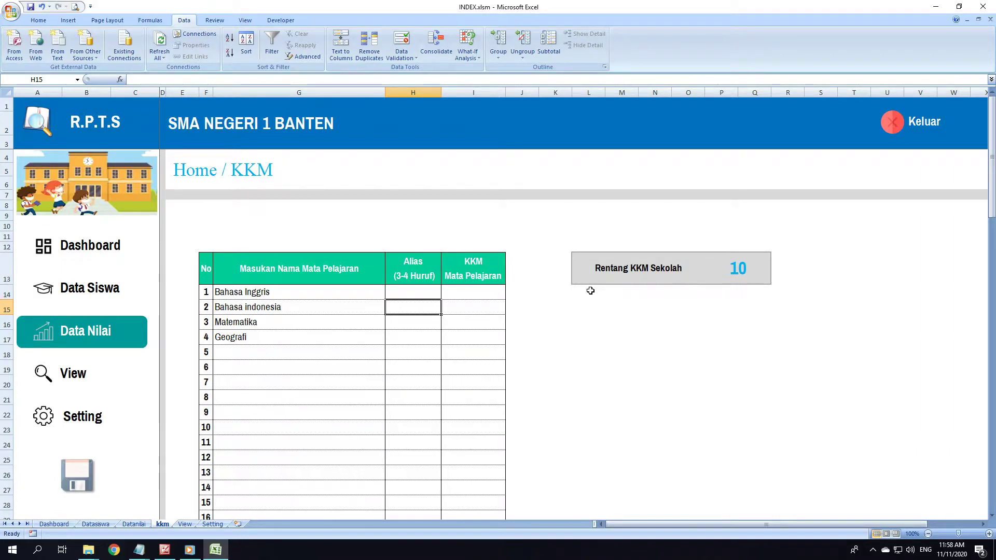
# - Test the rule by entering BINDO in H15 and cancel it at the Perhatian alert
pyautogui.write('BINDO')
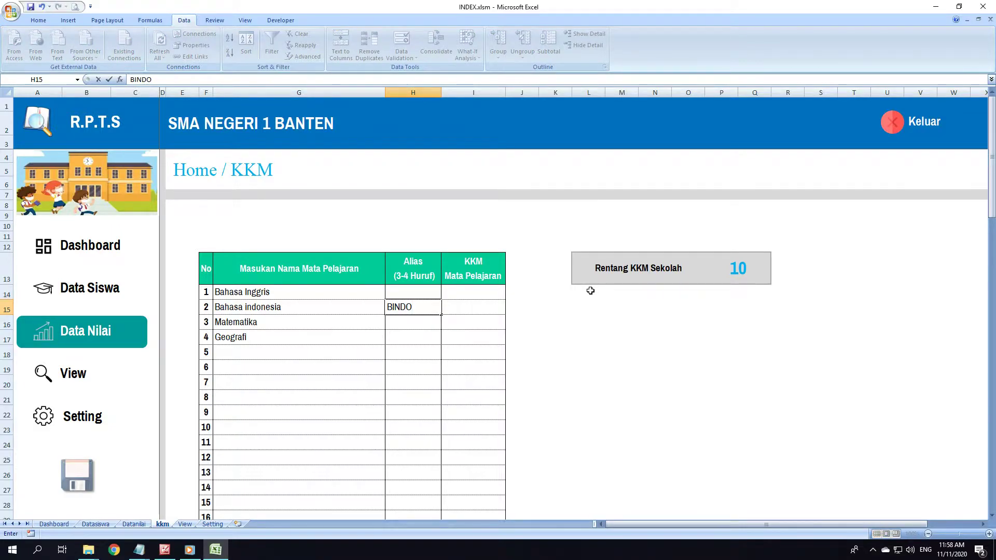
pyautogui.press('Return')
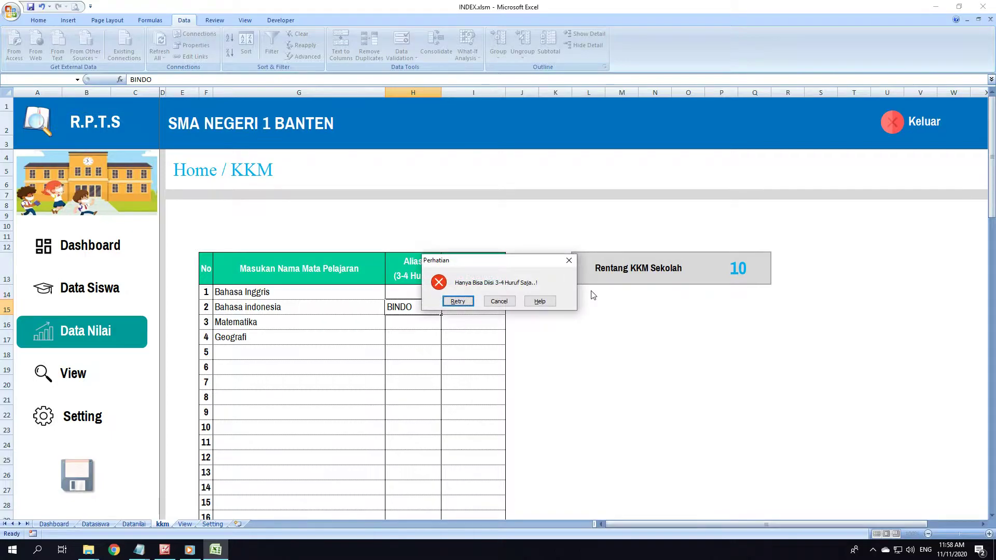
pyautogui.click(499, 302)
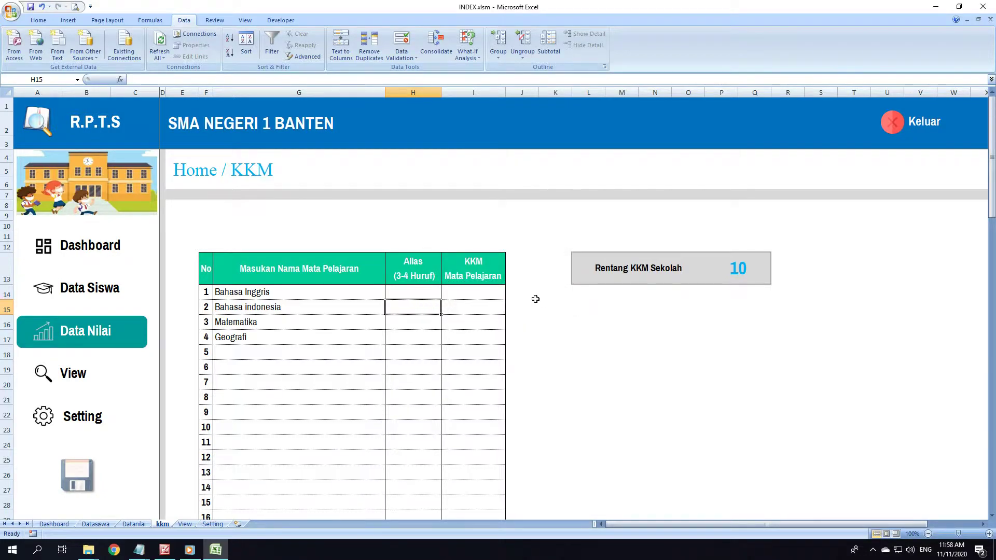
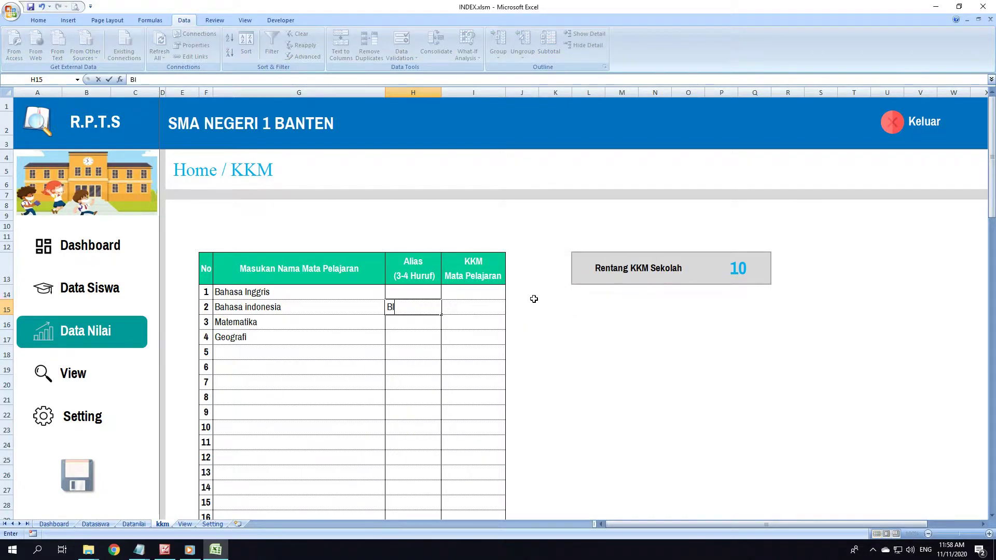
# - Replace the rejected two-letter alias BI with BIND for Bahasa indonesia in H15
pyautogui.press('Return')
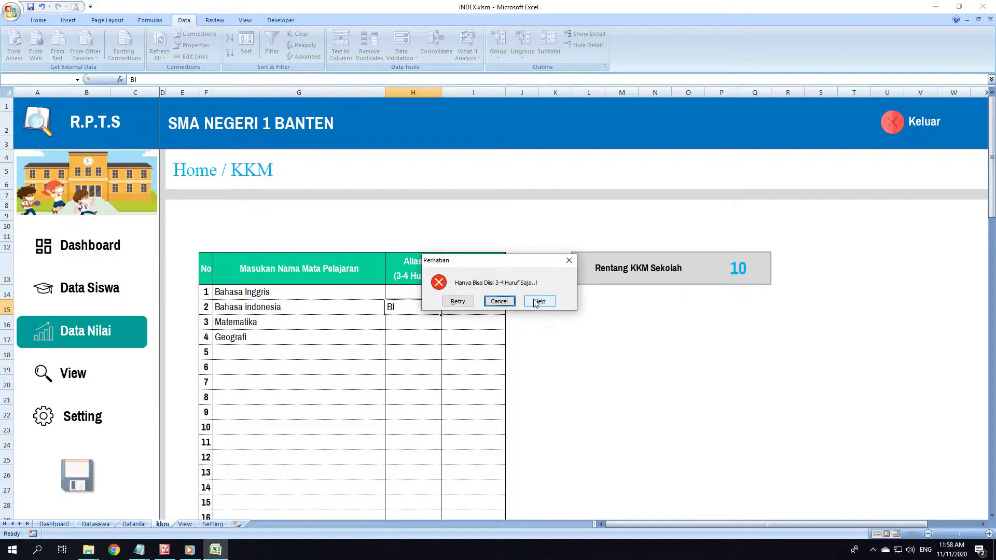
pyautogui.press('Escape')
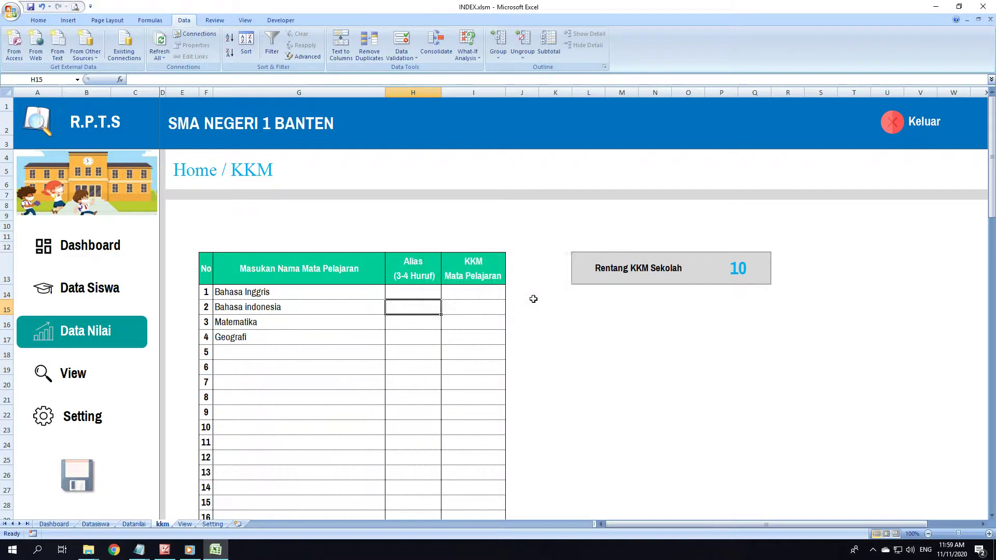
pyautogui.write('b')
pyautogui.write('BIND')
pyautogui.press('Return')
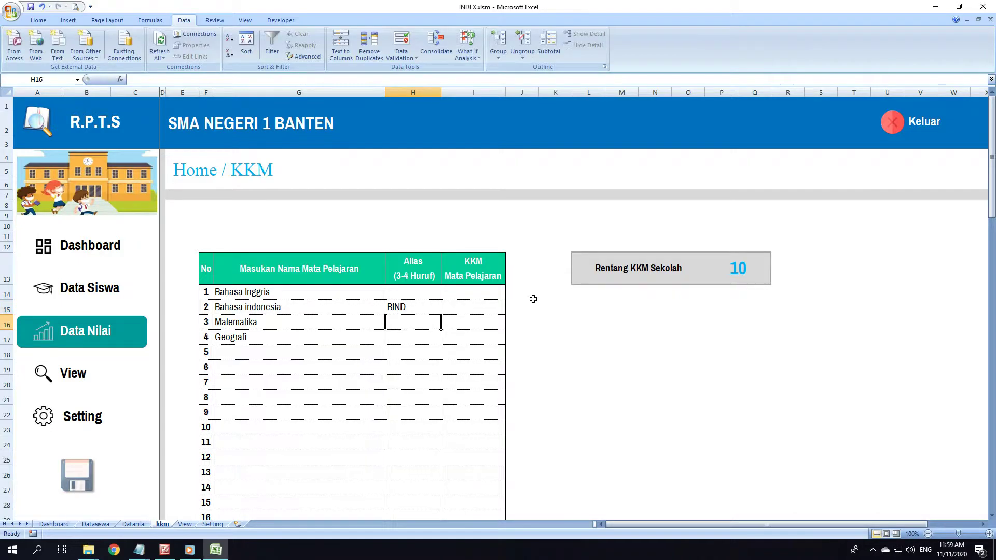
pyautogui.click(428, 306)
pyautogui.moveTo(429, 294); pyautogui.dragTo(426, 493)
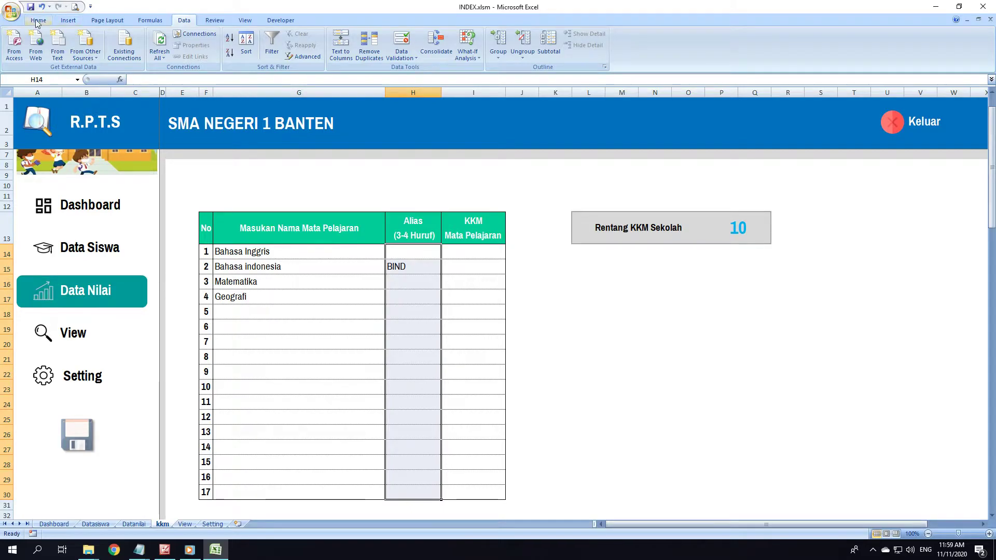
# - Centre the Alias column and paste BIND into every Alias cell from H14 to H30
pyautogui.scroll(4, 233, 35)
pyautogui.click(205, 52)
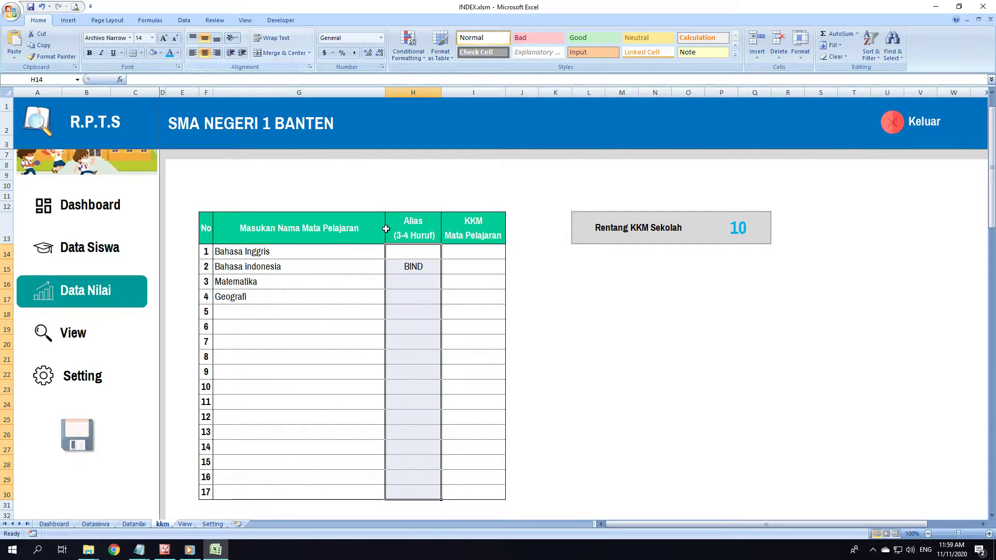
pyautogui.click(435, 265)
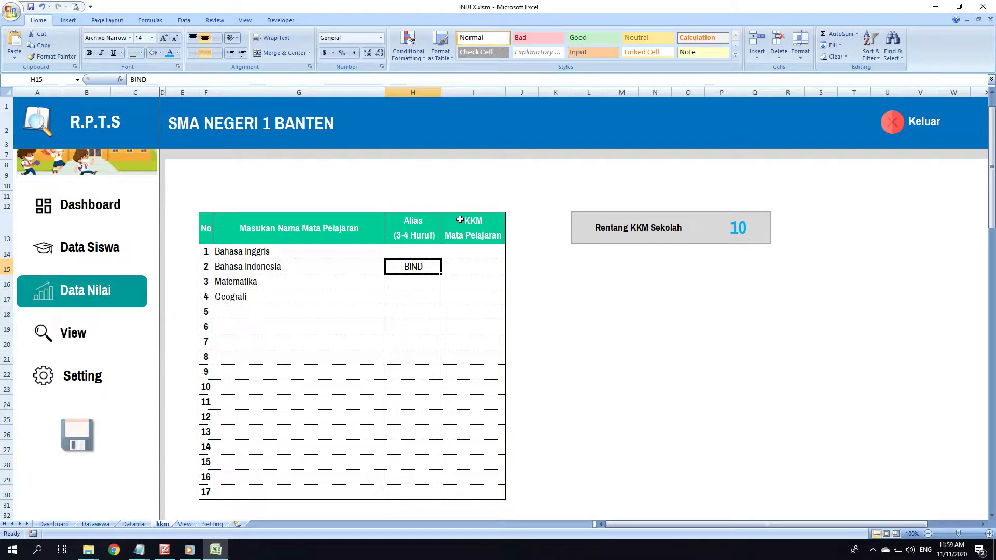
pyautogui.hotkey('ctrl', 'c')
pyautogui.moveTo(423, 251); pyautogui.dragTo(410, 489)
pyautogui.hotkey('ctrl', 'v')
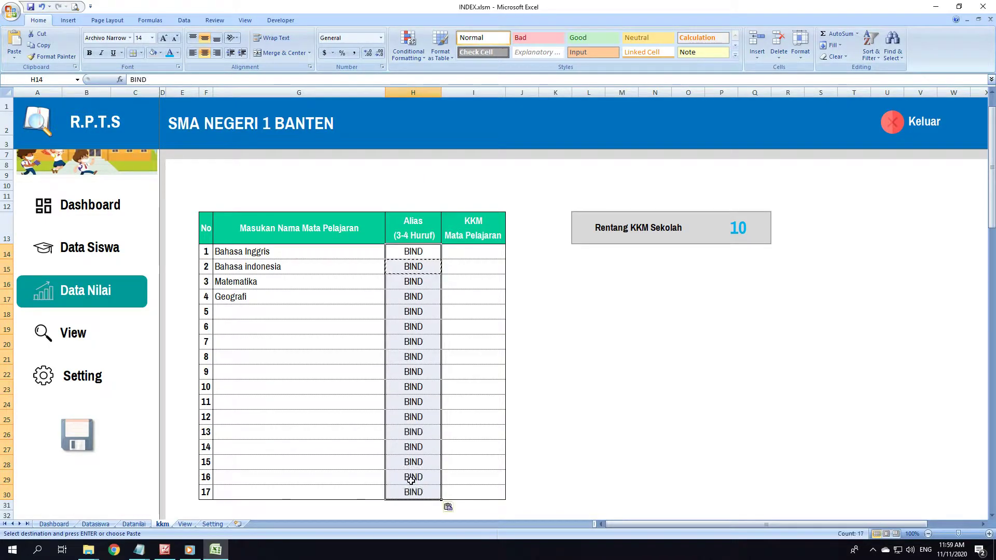
pyautogui.click(622, 352)
pyautogui.press('Escape')
# - Clear the BIND values from Alias cells H14:H30
pyautogui.click(622, 402)
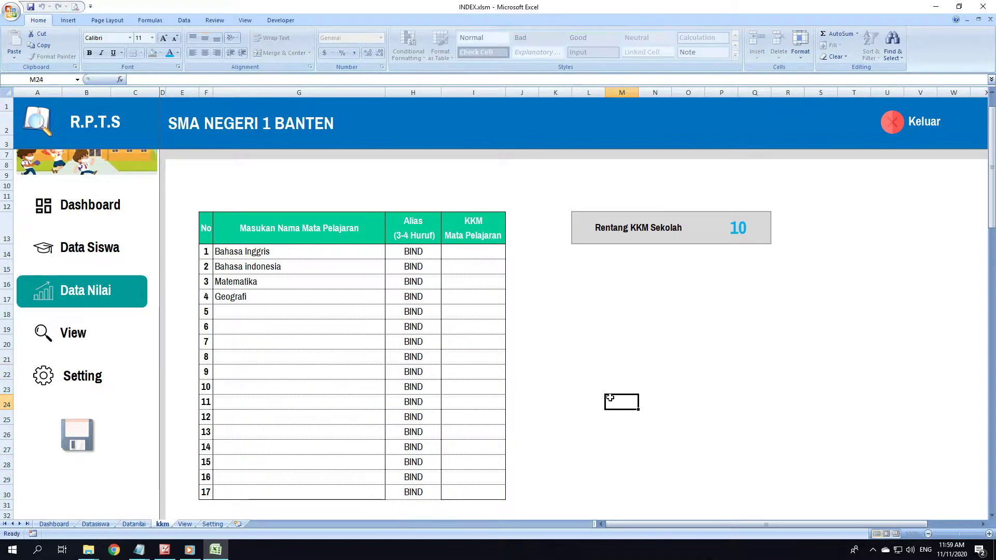
pyautogui.moveTo(415, 252); pyautogui.dragTo(404, 491)
pyautogui.press('Delete')
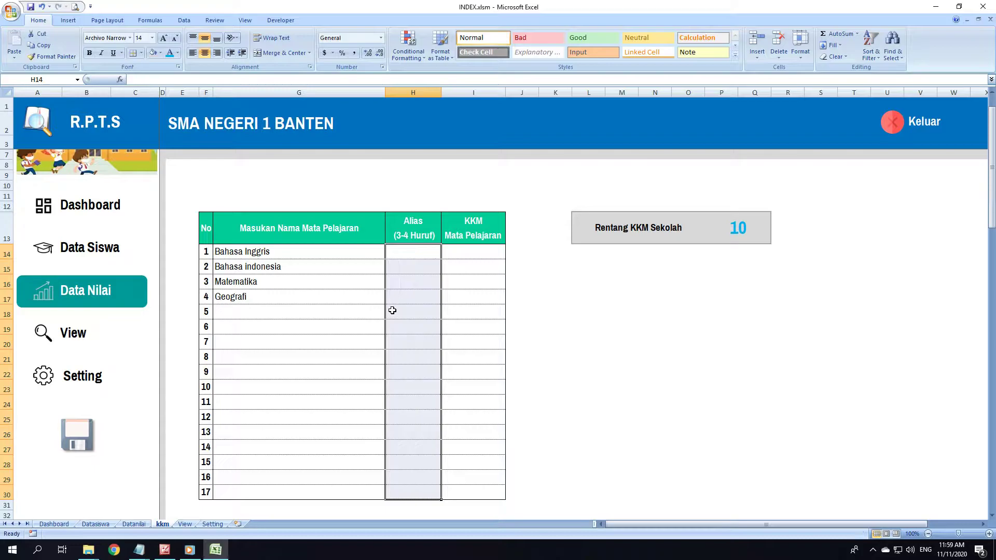
pyautogui.click(469, 271)
pyautogui.click(436, 247)
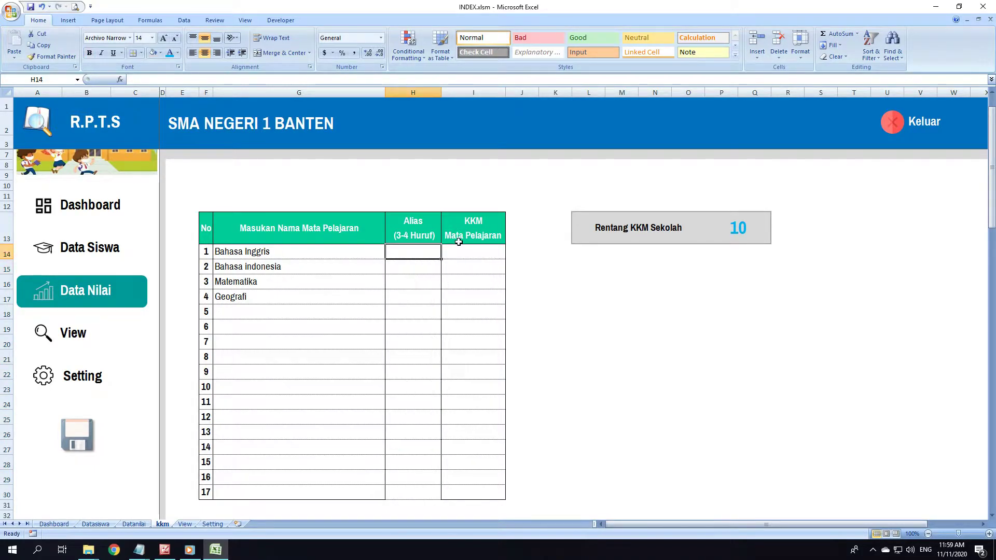
# - Restore the bottom border of H30 with Format Painter and the Format Cells border settings
pyautogui.click(447, 490)
pyautogui.click(44, 56)
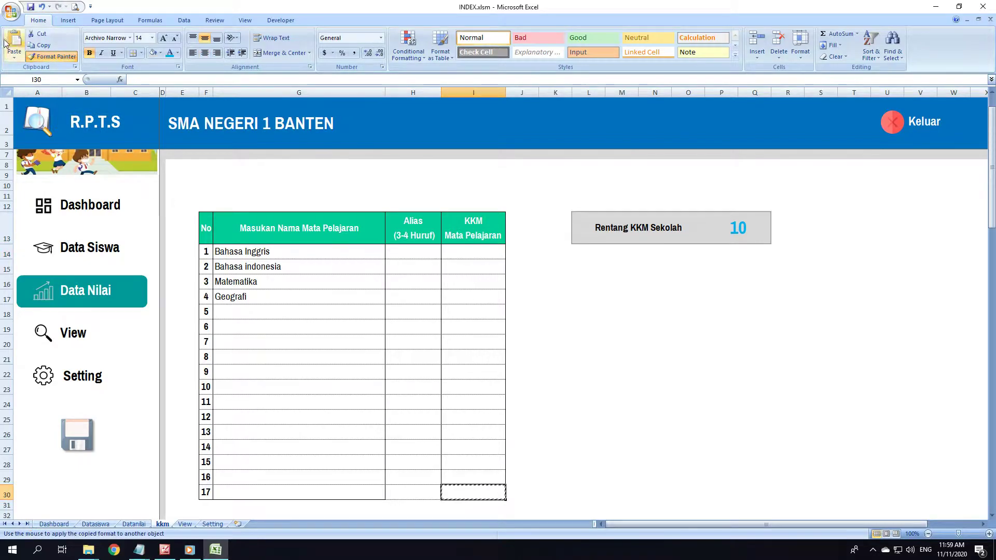
pyautogui.click(469, 493)
pyautogui.click(422, 493)
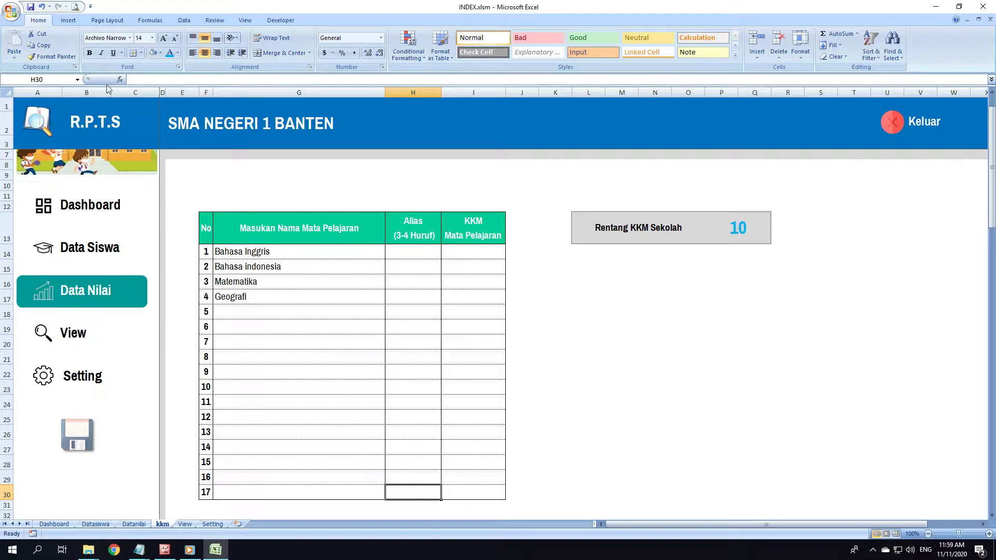
pyautogui.hotkey('ctrl', '1')
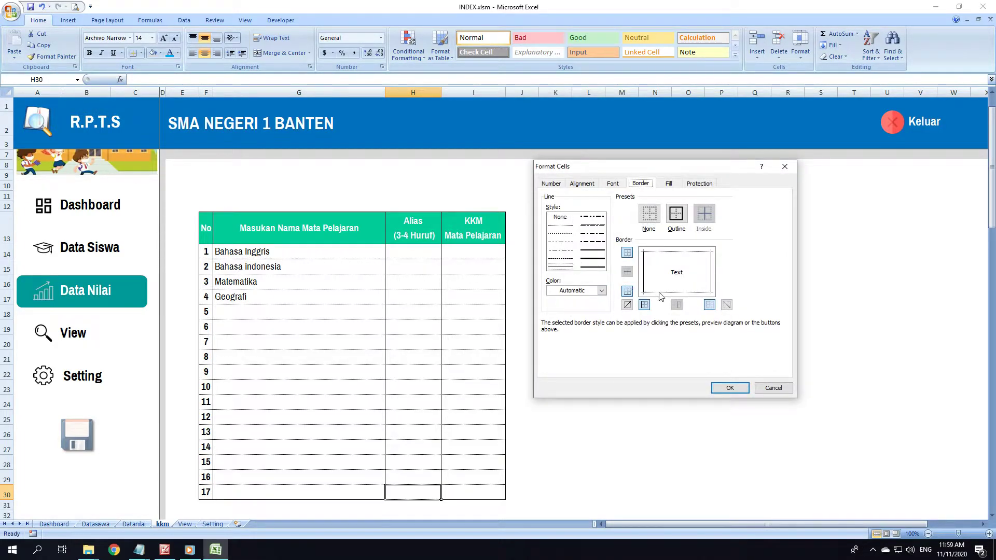
pyautogui.click(743, 387)
pyautogui.click(684, 402)
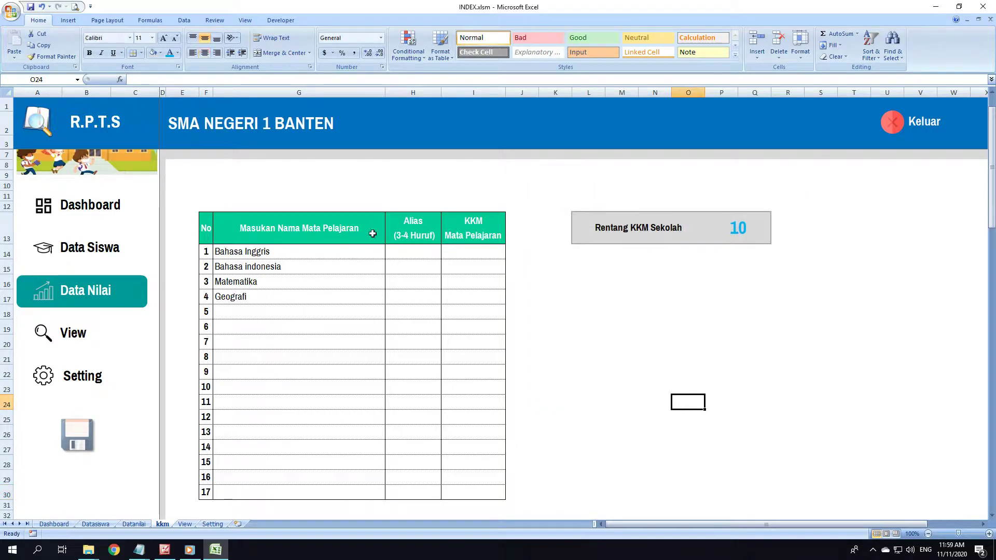
pyautogui.click(411, 253)
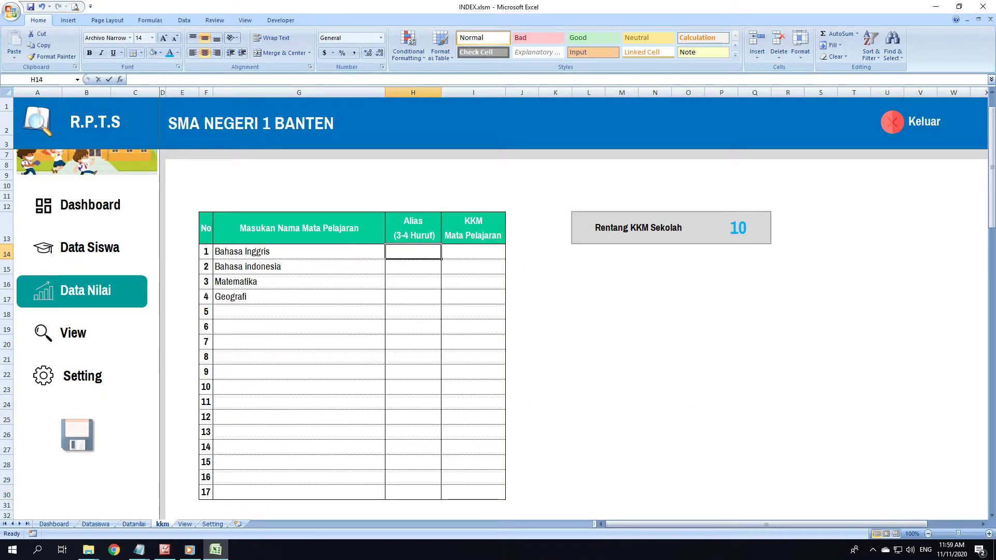
# - Enter the aliases BING, BIND, MTK and GEO in H14:H17, then select the Bahasa Inggris KKM cell
pyautogui.write('BING')
pyautogui.press('Return')
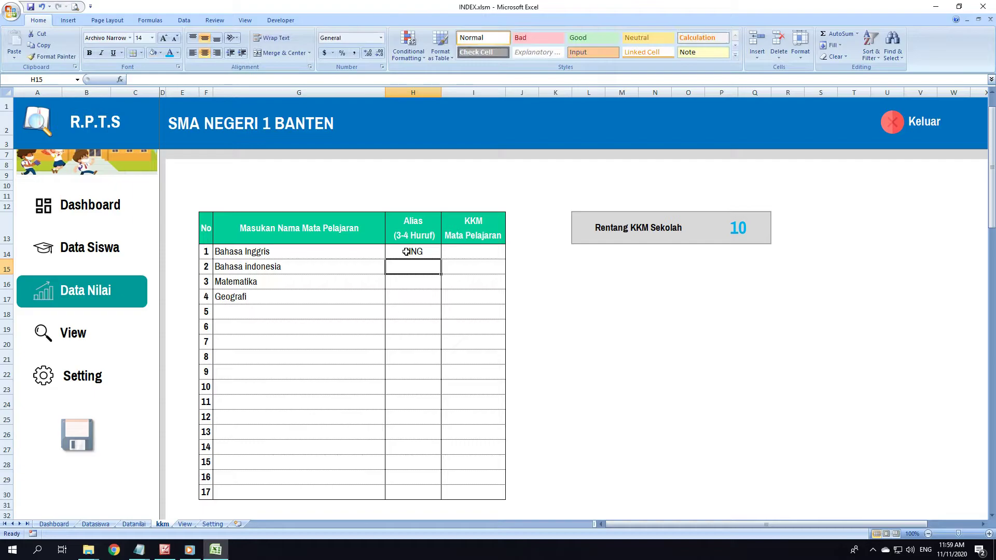
pyautogui.write('BIND')
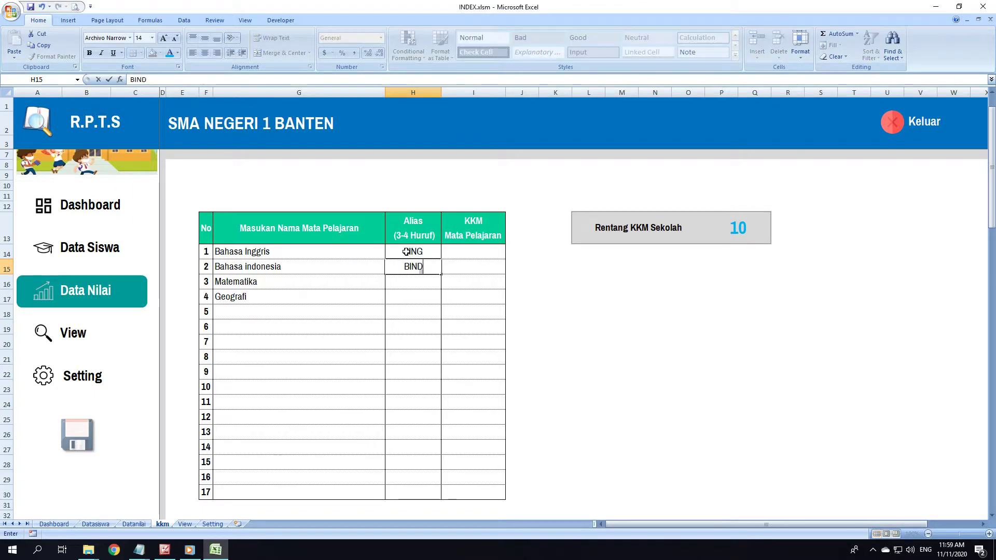
pyautogui.press('Return')
pyautogui.write('MTK')
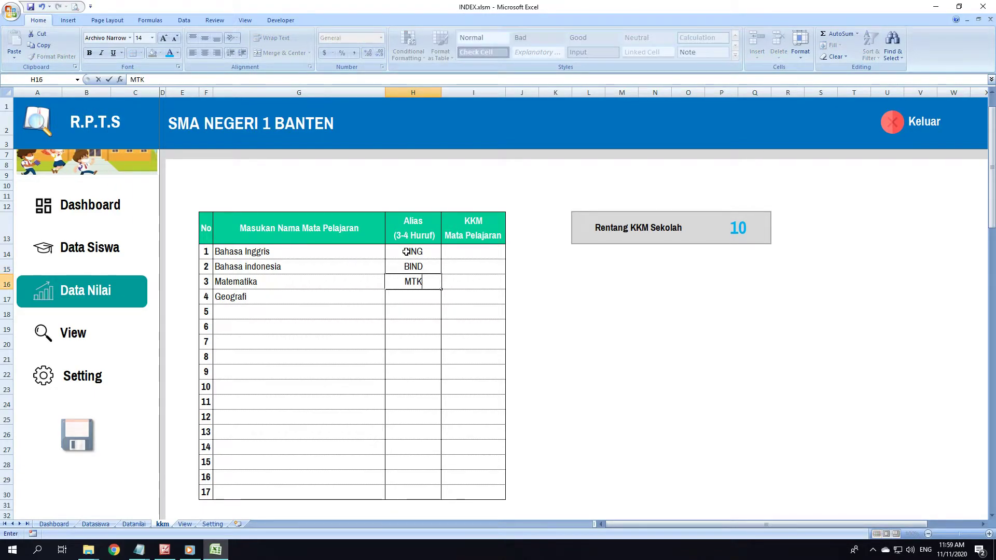
pyautogui.press('Return')
pyautogui.write('GEO')
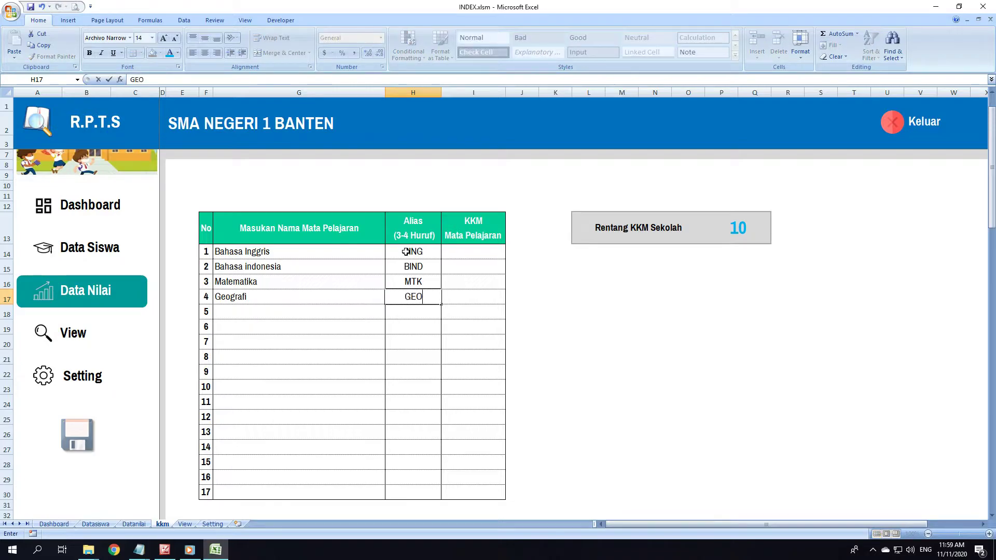
pyautogui.press('Tab')
pyautogui.click(484, 250)
pyautogui.click(674, 404)
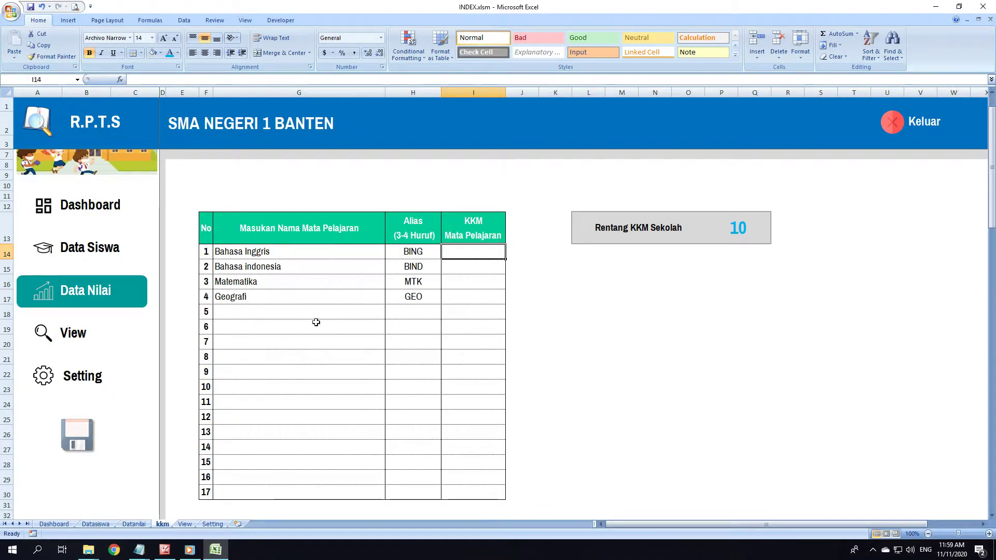
pyautogui.click(473, 170)
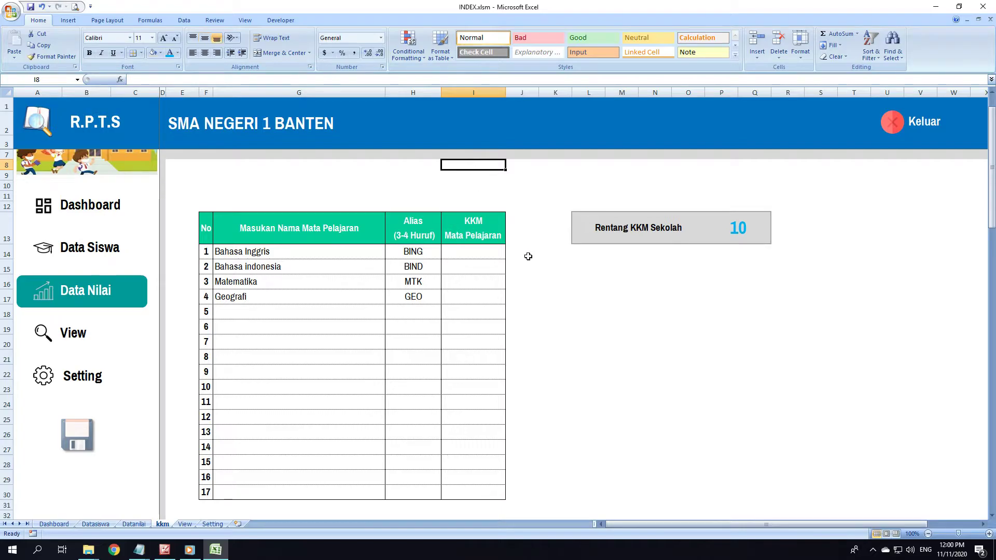
pyautogui.click(496, 255)
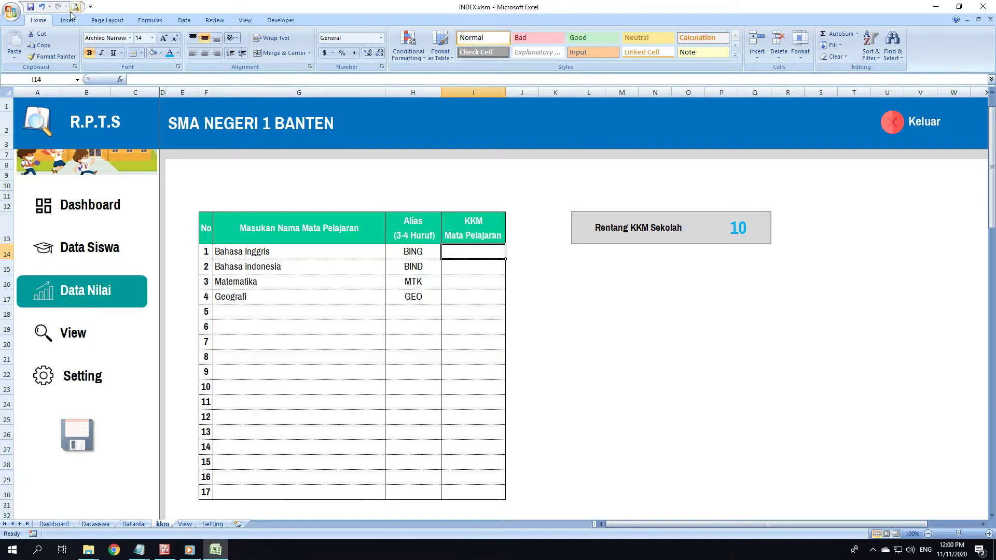
# - Inspect the KKM cell's existing Data Validation settings and close them without changes
pyautogui.click(184, 21)
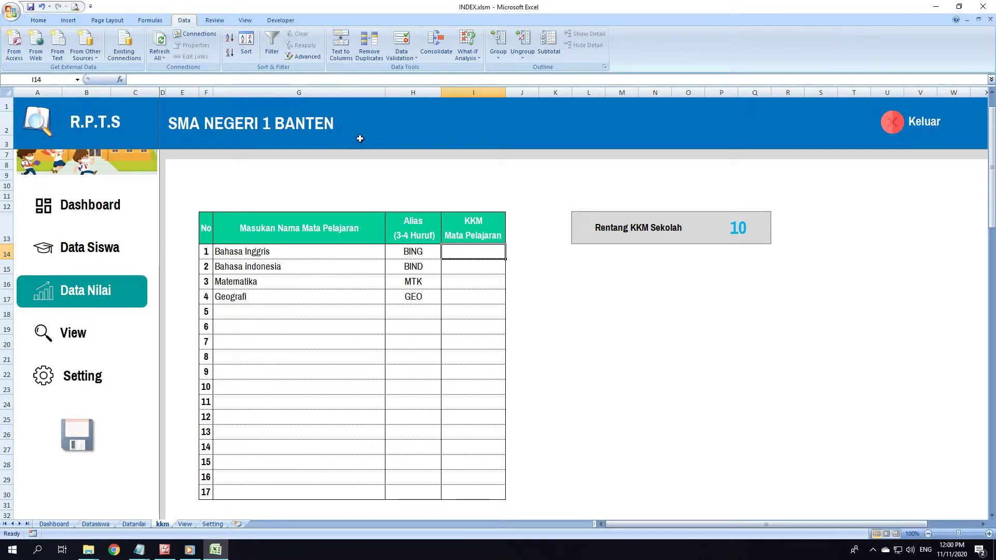
pyautogui.click(401, 41)
pyautogui.click(660, 221)
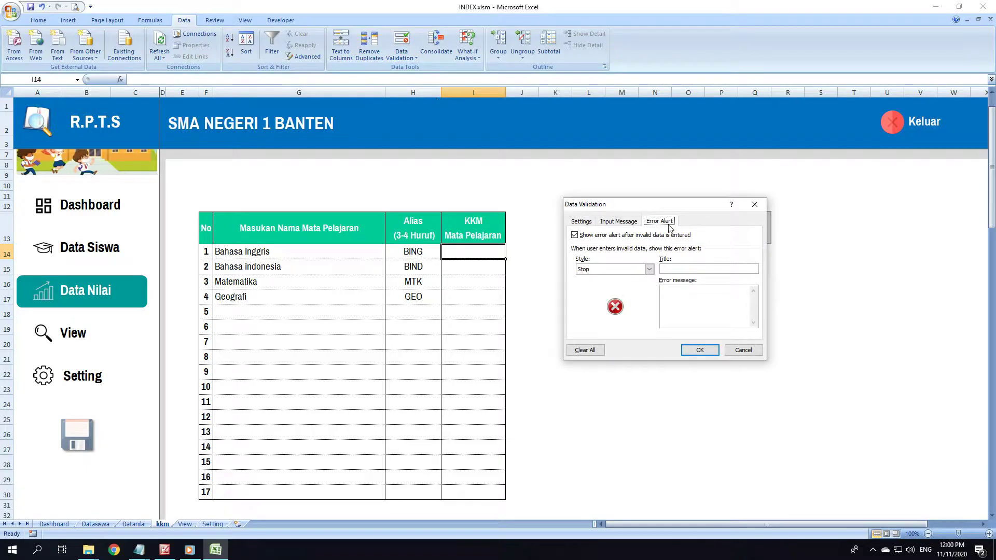
pyautogui.click(581, 221)
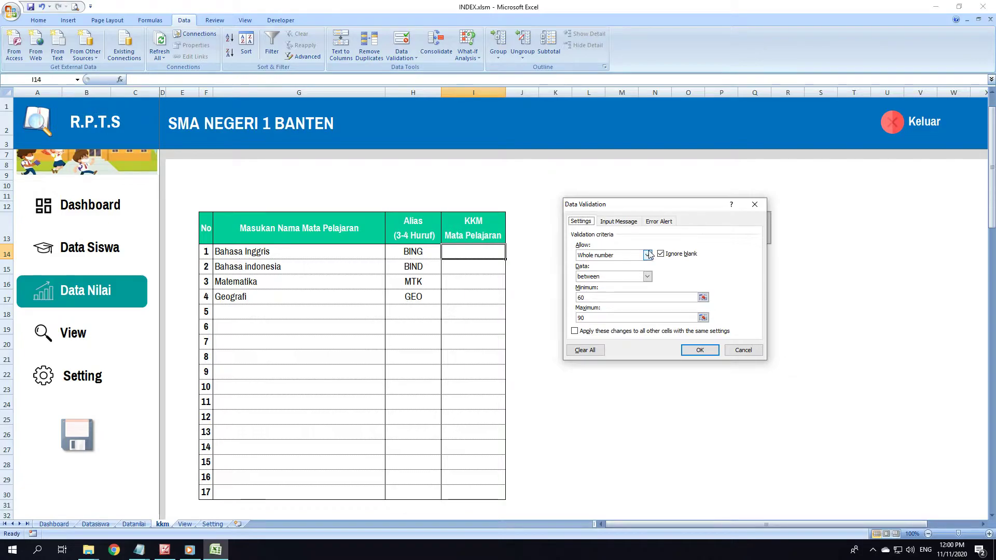
pyautogui.click(755, 204)
pyautogui.click(589, 359)
# - Allow only whole numbers between 60 and 90 in the Bahasa indonesia KKM cell I15
pyautogui.click(473, 269)
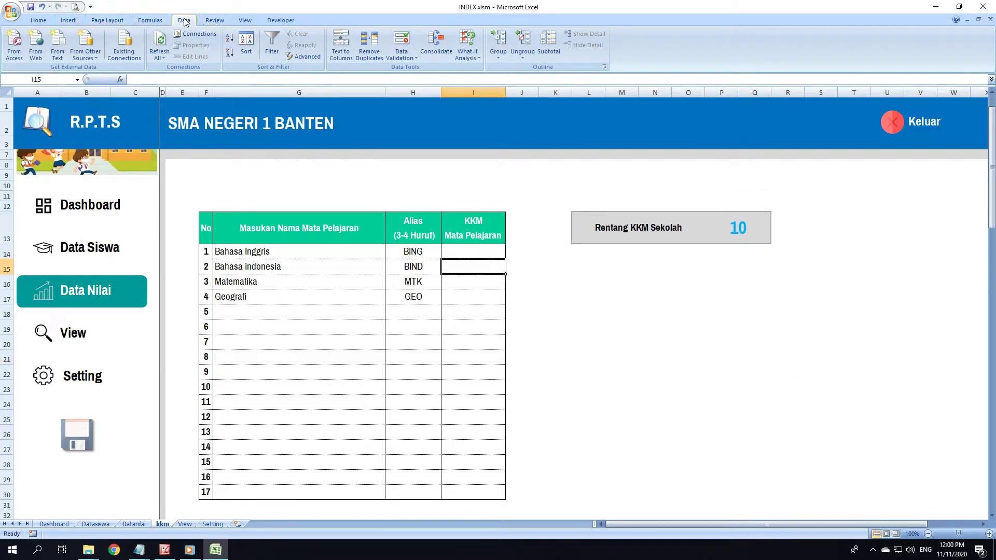
pyautogui.click(401, 41)
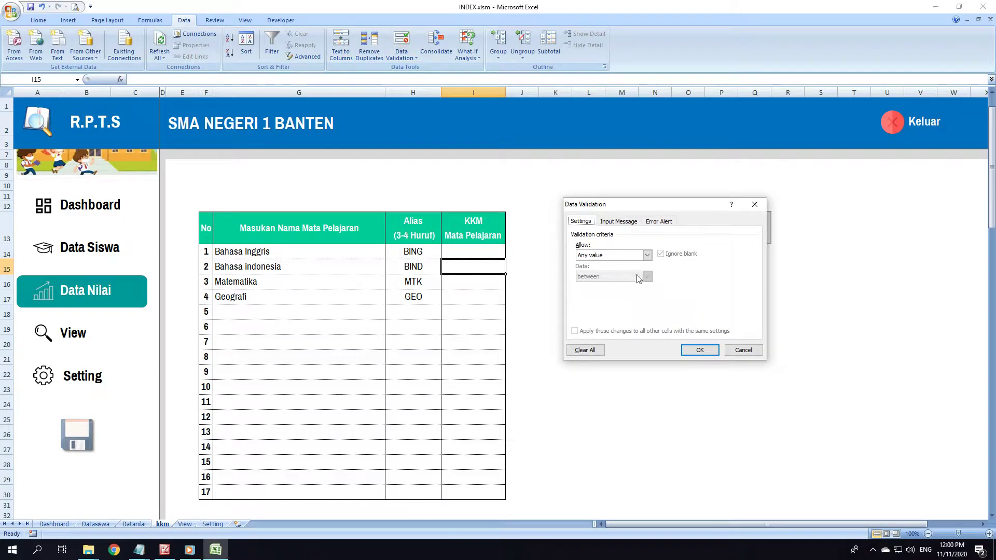
pyautogui.click(638, 255)
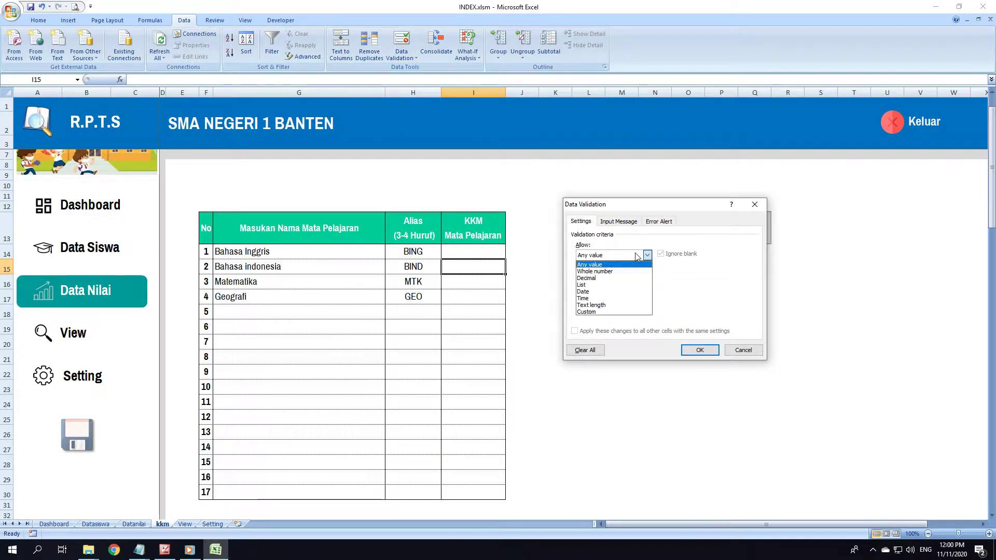
pyautogui.click(607, 271)
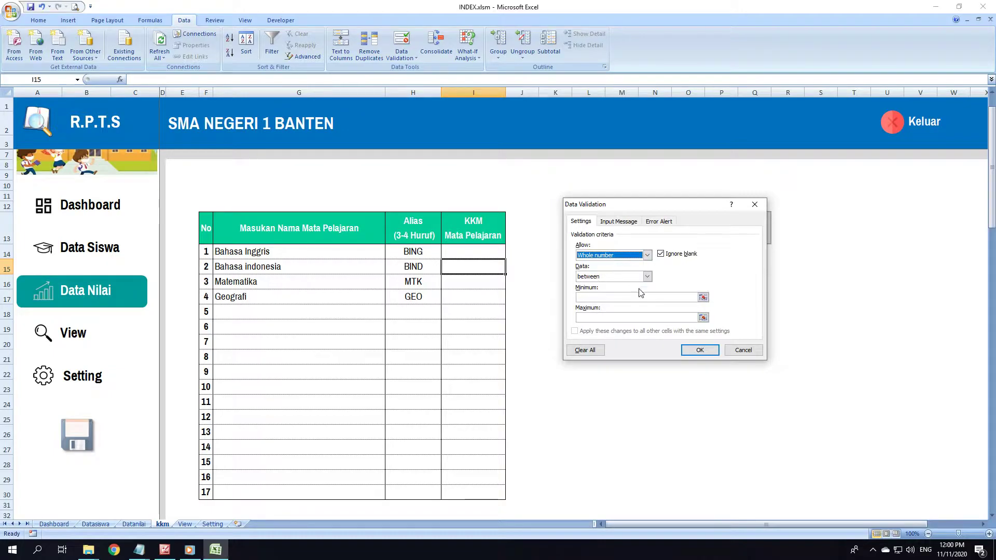
pyautogui.click(692, 298)
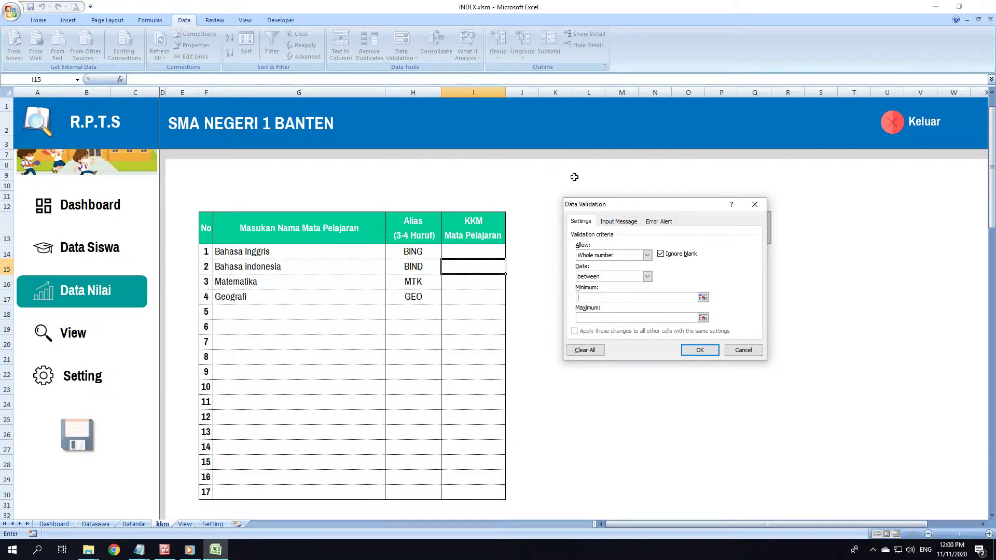
pyautogui.write('6')
pyautogui.write('0')
pyautogui.write('90')
pyautogui.click(673, 226)
# - Add a Stop error alert titled 'Perhatian' with message 'nilai KKM min.60 dan max 90'
pyautogui.click(662, 270)
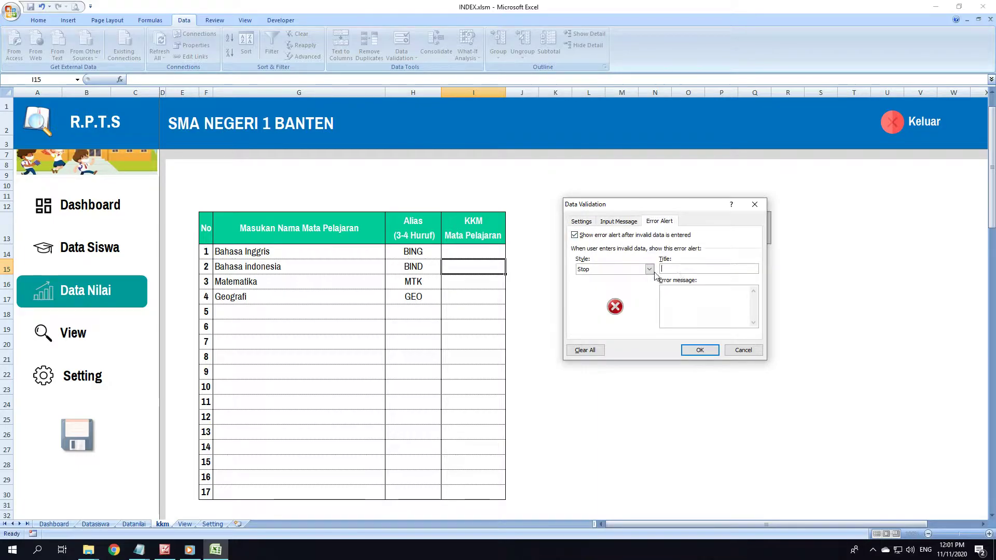
pyautogui.write('Perhatian')
pyautogui.press('Tab')
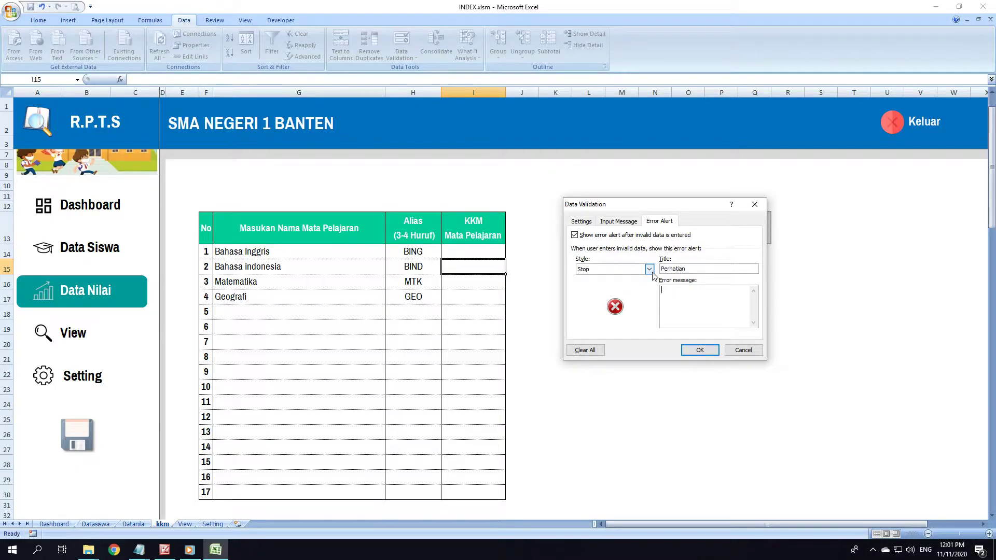
pyautogui.write('KK')
pyautogui.press('BackSpace')
pyautogui.press('BackSpace')
pyautogui.write('nilai')
pyautogui.write(' KKM min.60 ')
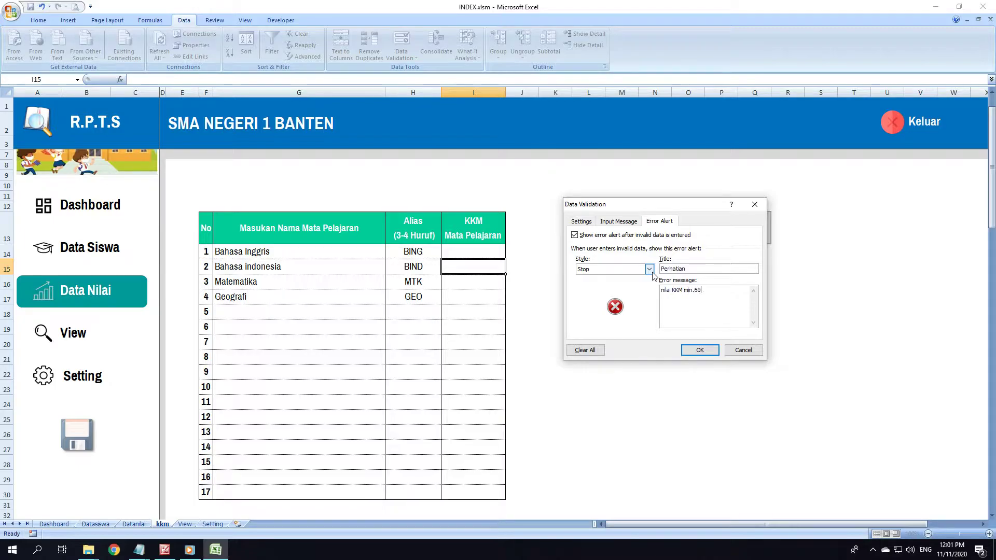
pyautogui.write('dan ma')
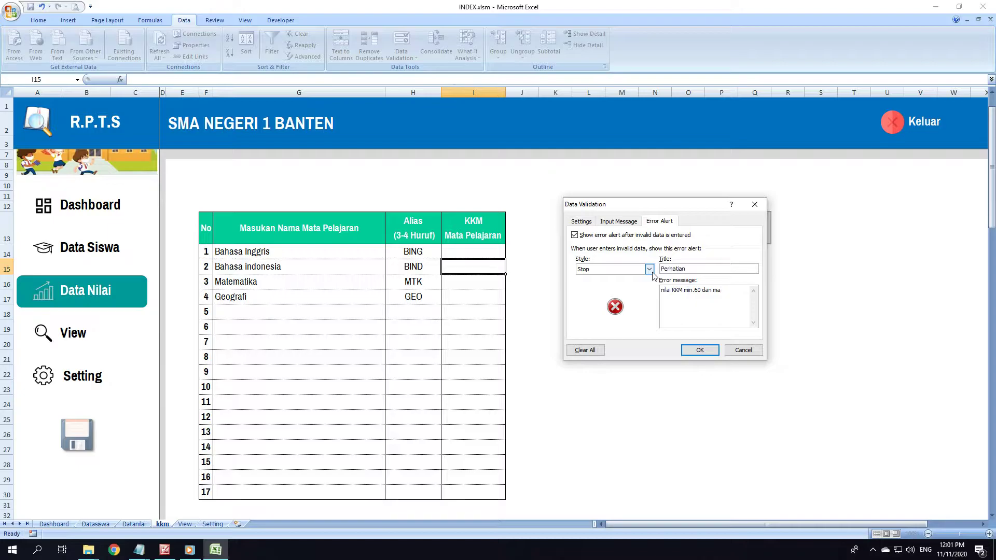
pyautogui.write('x 90')
pyautogui.click(695, 352)
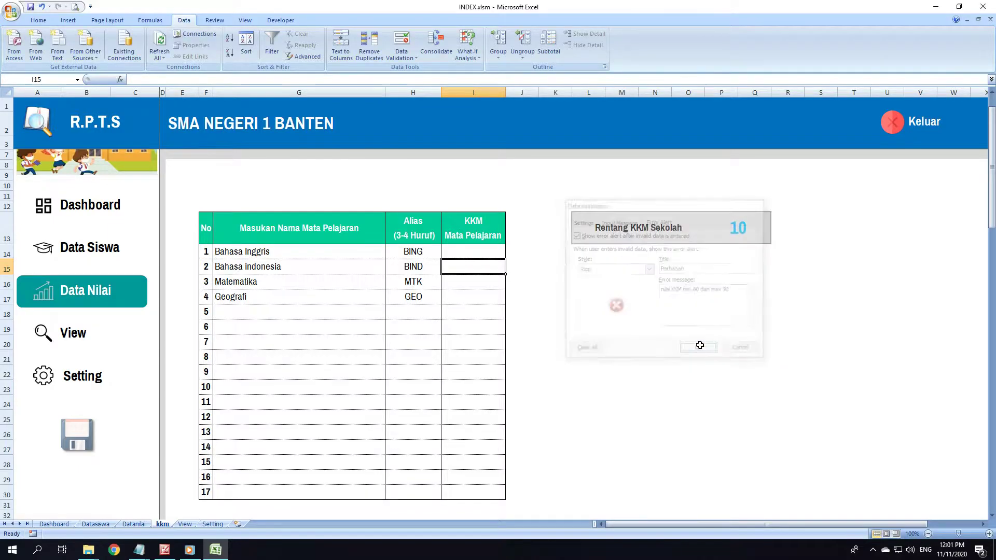
# - Confirm that 59 and 91 are rejected in I15, then enter 60
pyautogui.write('59')
pyautogui.press('Return')
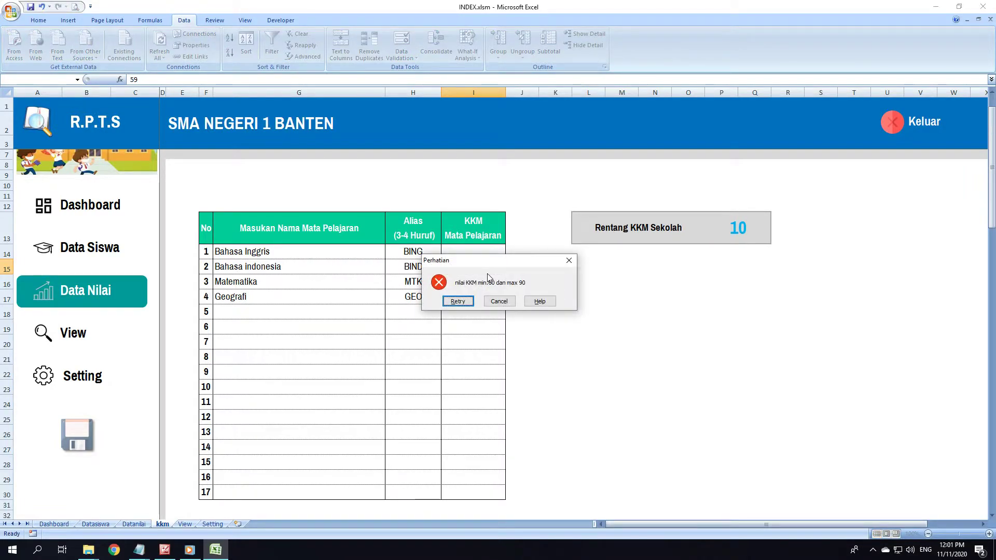
pyautogui.press('Escape')
pyautogui.write('9')
pyautogui.press('Return')
pyautogui.press('Escape')
pyautogui.write('5')
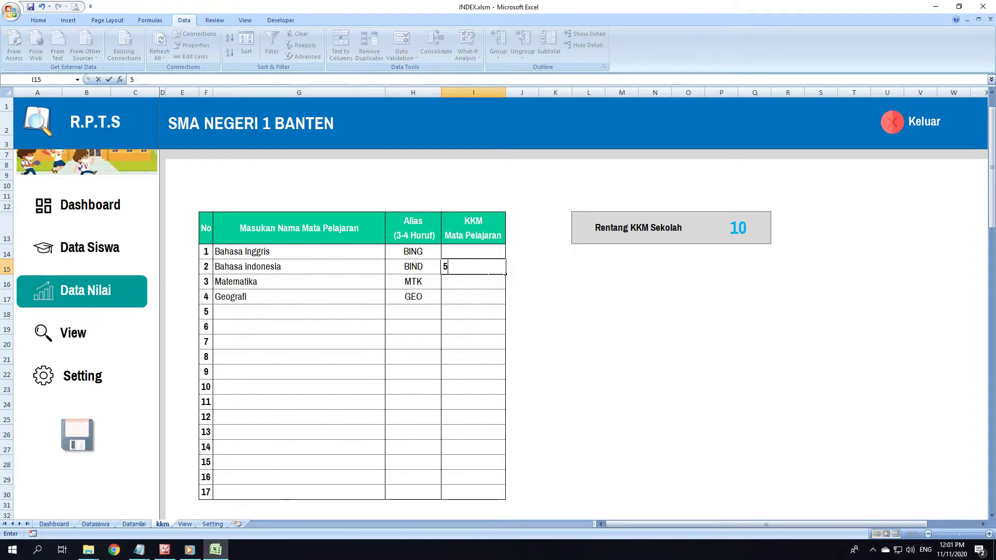
pyautogui.write('60')
pyautogui.press('Return')
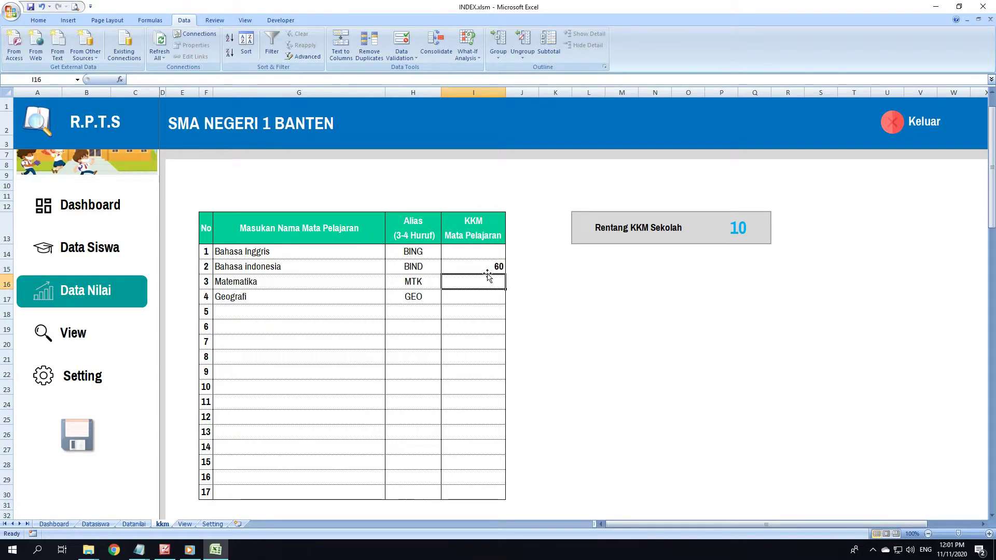
# - Replace the 60 in I15 with 90 and centre it
pyautogui.press('Up')
pyautogui.write('9')
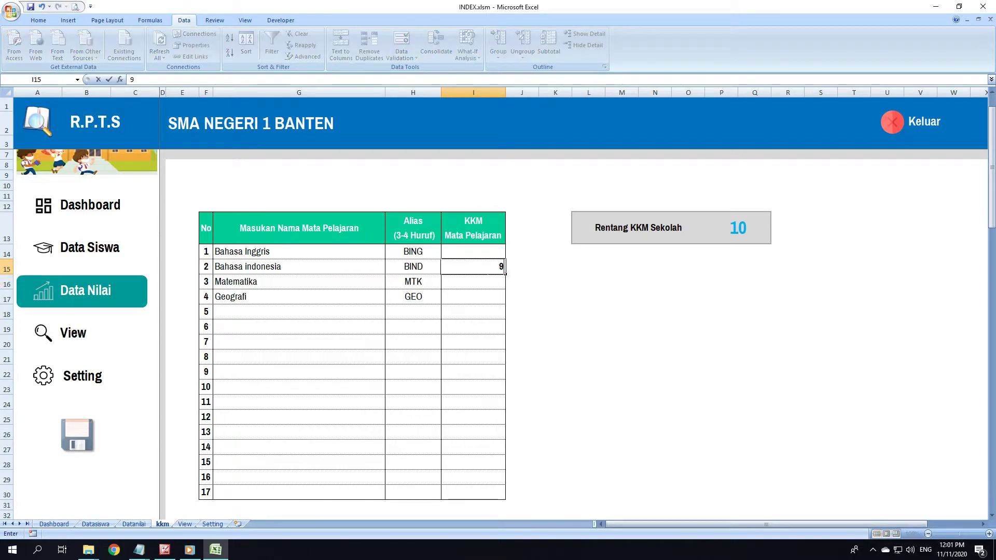
pyautogui.write('0')
pyautogui.press('Return')
pyautogui.press('Up')
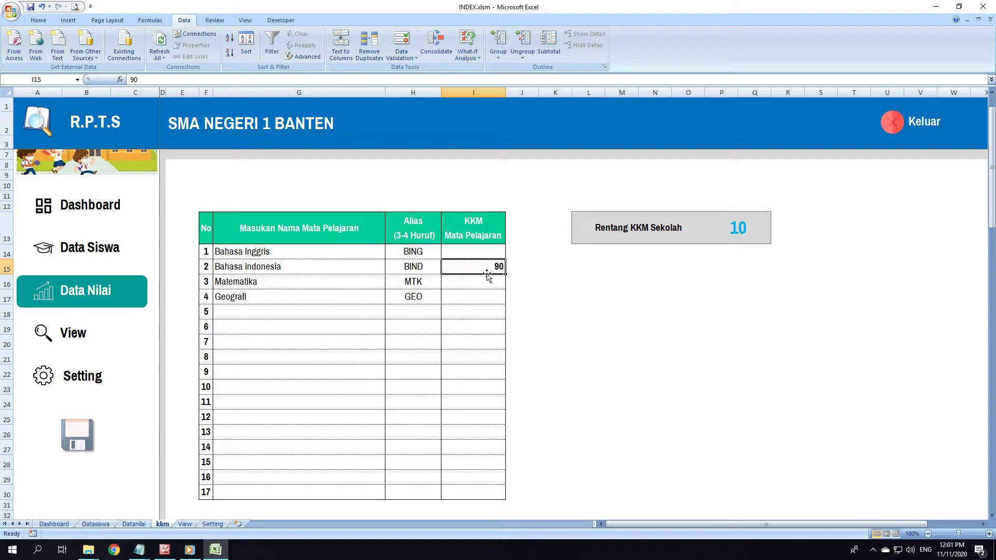
pyautogui.click(39, 21)
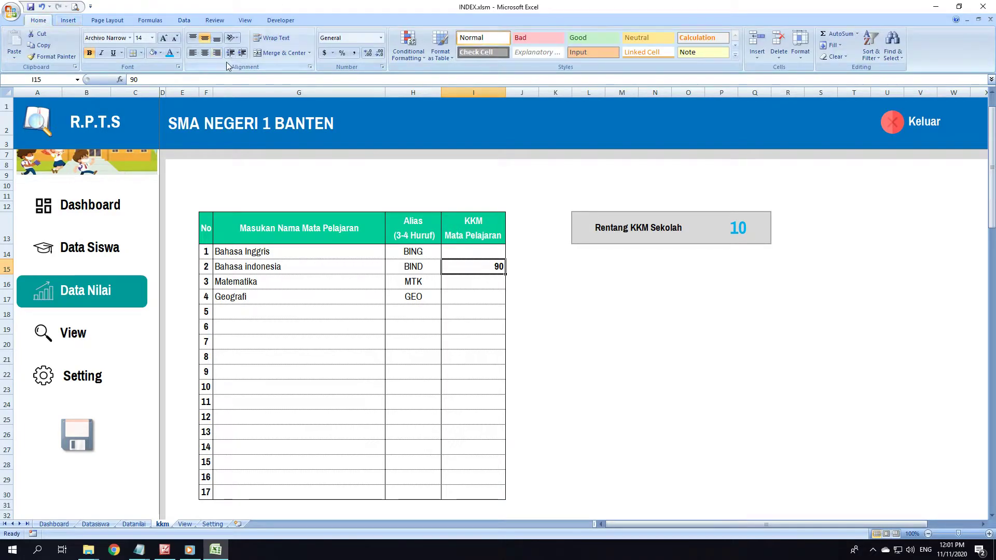
pyautogui.click(204, 53)
# - Copy I15's rule and centring down I14:I30, then clear the pasted 90s
pyautogui.hotkey('ctrl', 'c')
pyautogui.moveTo(473, 251); pyautogui.dragTo(466, 495)
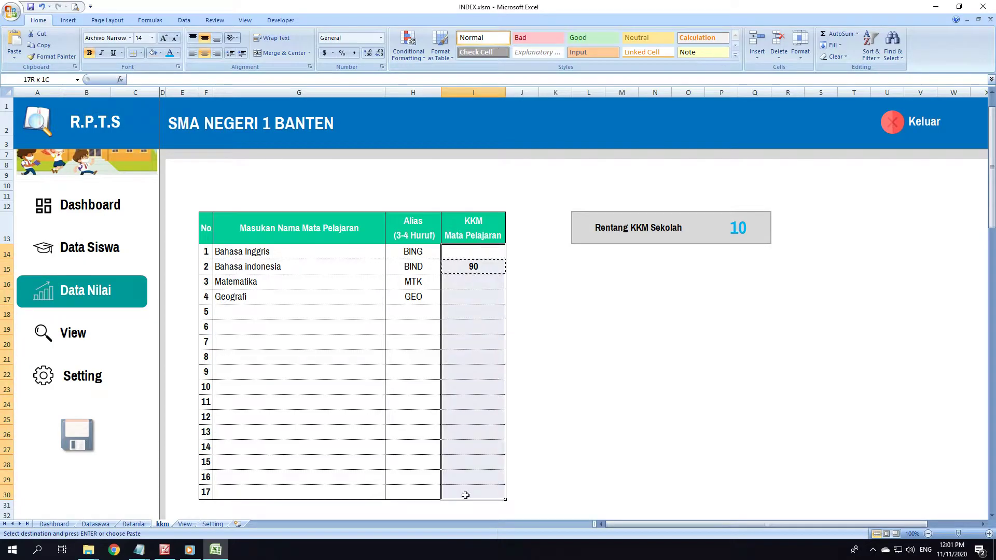
pyautogui.hotkey('ctrl', 'v')
pyautogui.press('Delete')
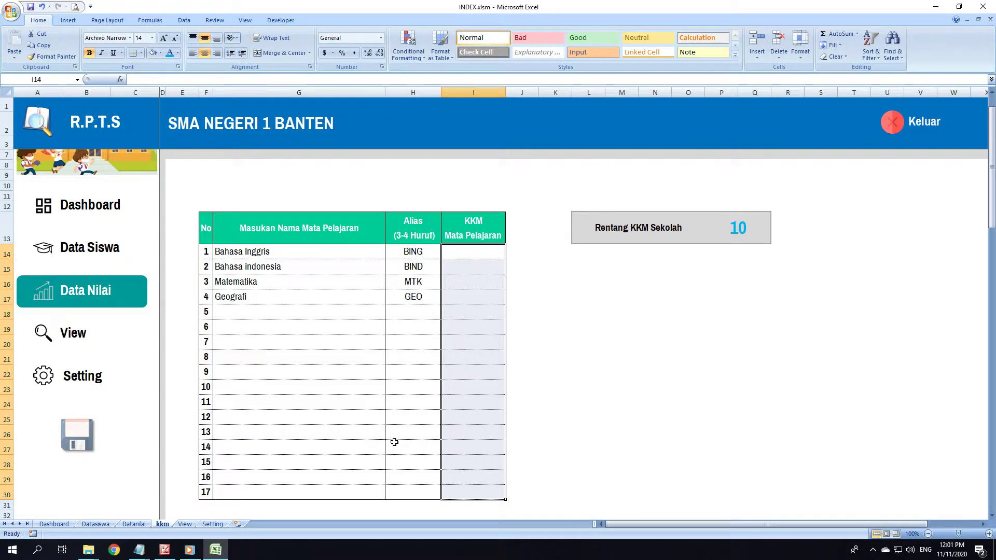
pyautogui.click(457, 497)
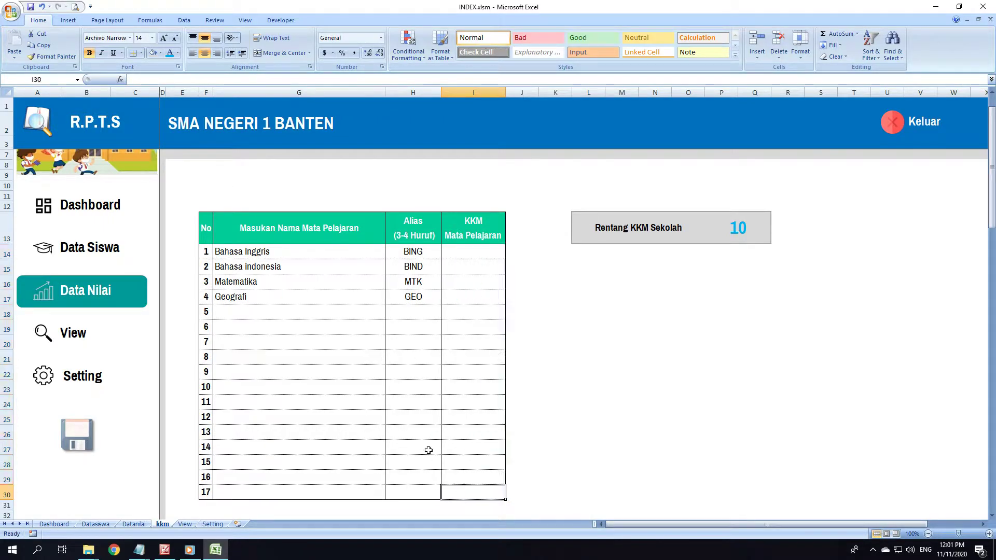
pyautogui.click(280, 20)
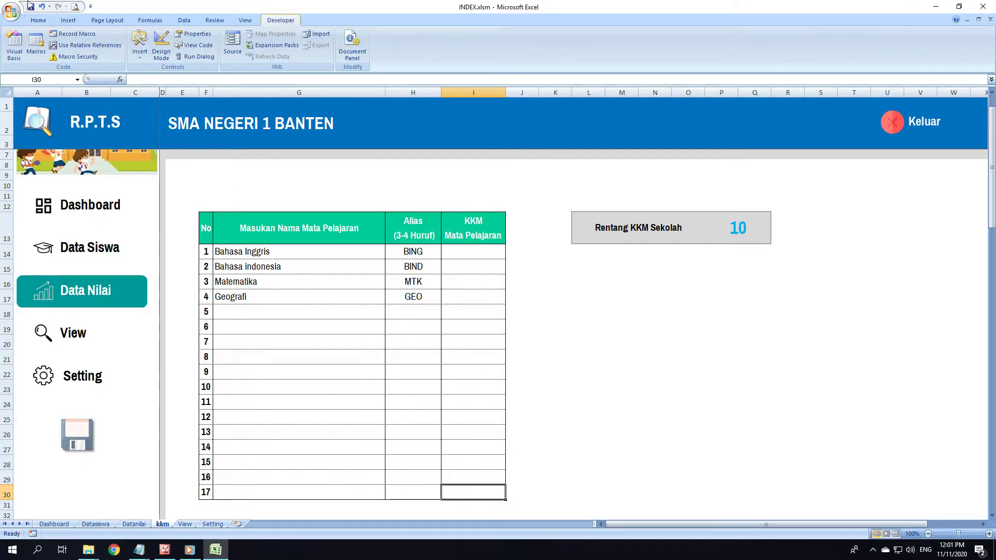
# - Look over the cell border settings and close them without changes
pyautogui.click(39, 20)
pyautogui.click(133, 53)
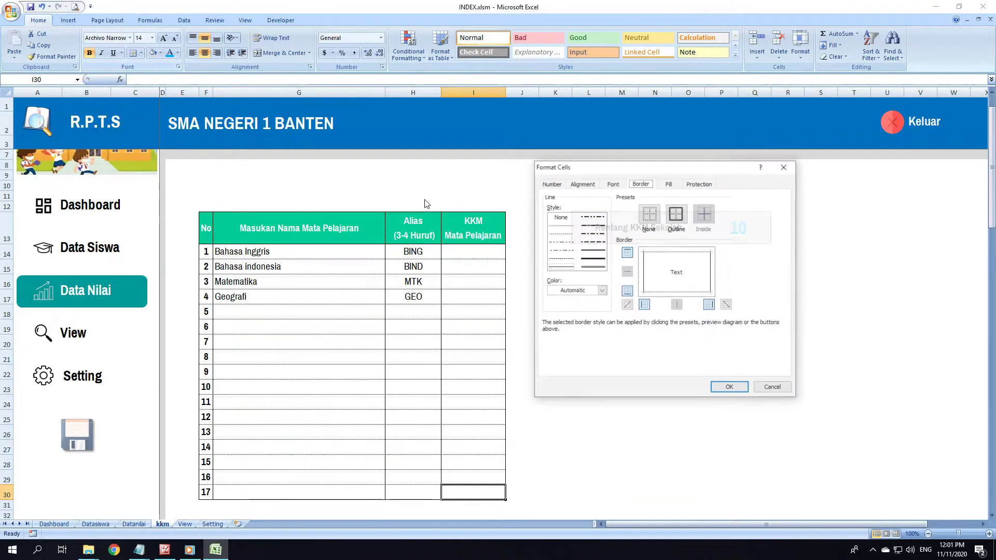
pyautogui.click(729, 388)
pyautogui.click(655, 402)
# - Enter KKM values 75, 65, 80 and 75 in I14:I17
pyautogui.click(497, 252)
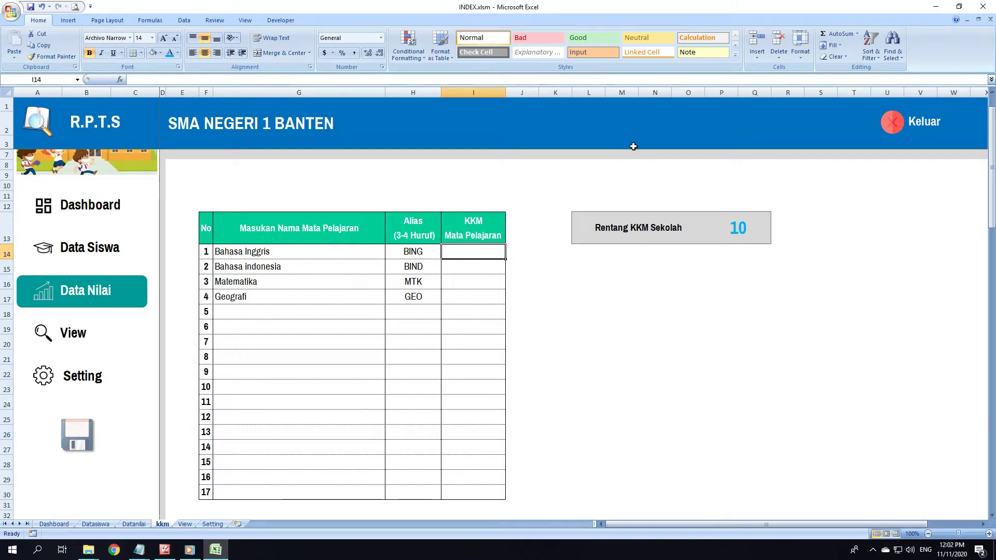
pyautogui.write('75')
pyautogui.press('Return')
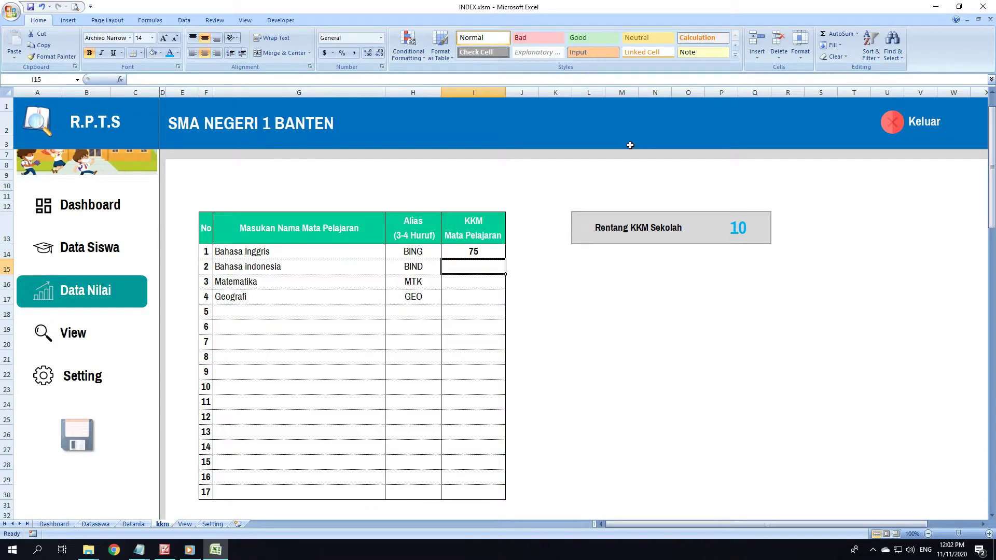
pyautogui.write('65')
pyautogui.press('Return')
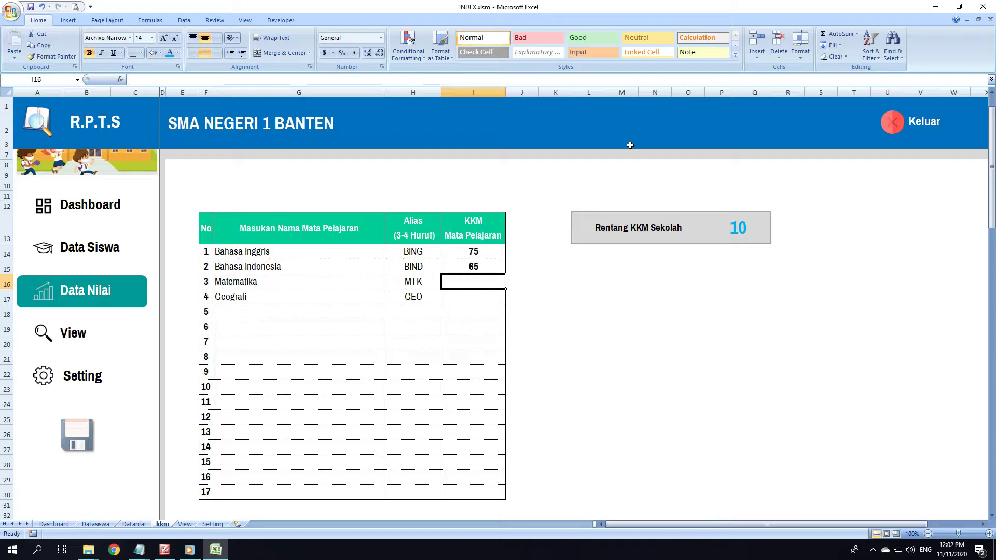
pyautogui.write('80')
pyautogui.press('Return')
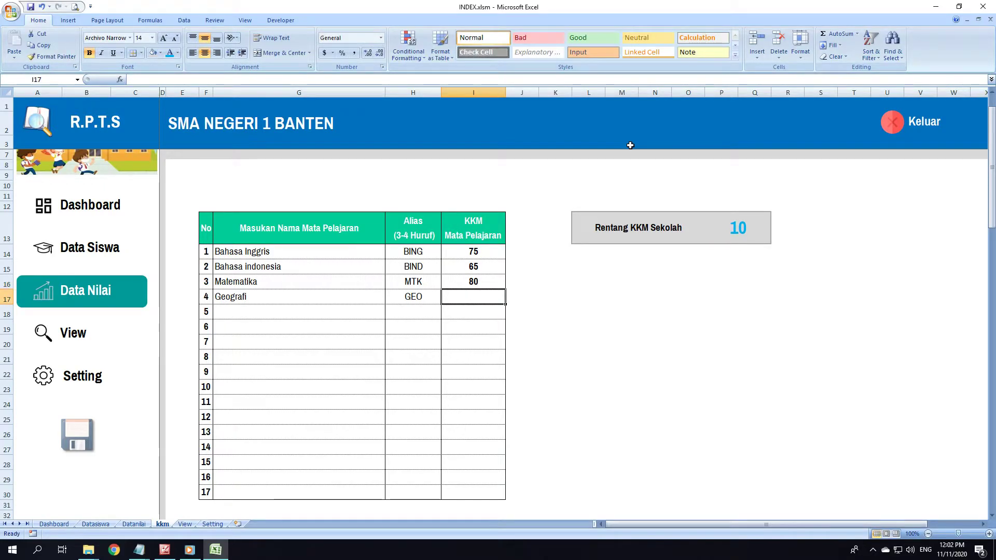
pyautogui.write('75')
pyautogui.press('Return')
# - Correct the Matematika KKM from 80 to 75
pyautogui.press('Up')
pyautogui.press('Up')
pyautogui.write('75')
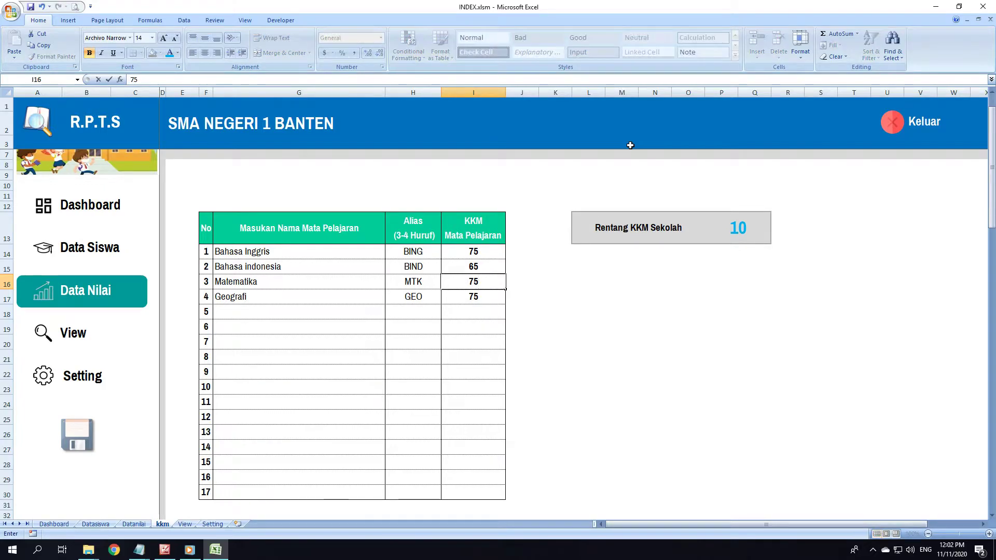
pyautogui.press('Return')
pyautogui.click(654, 267)
pyautogui.click(644, 226)
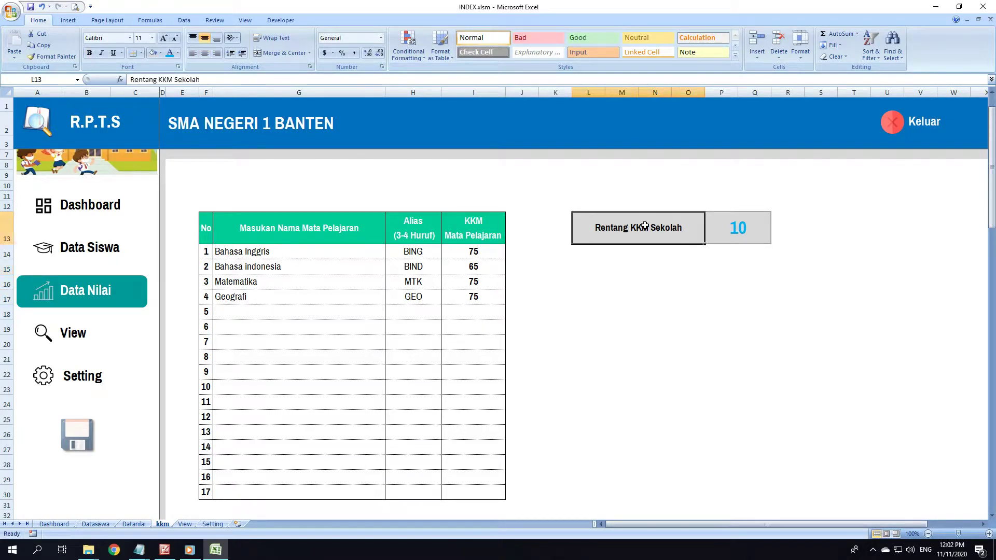
# - Select the Rentang KKM Sekolah cell P13 after reviewing the subject and KKM ranges
pyautogui.click(729, 231)
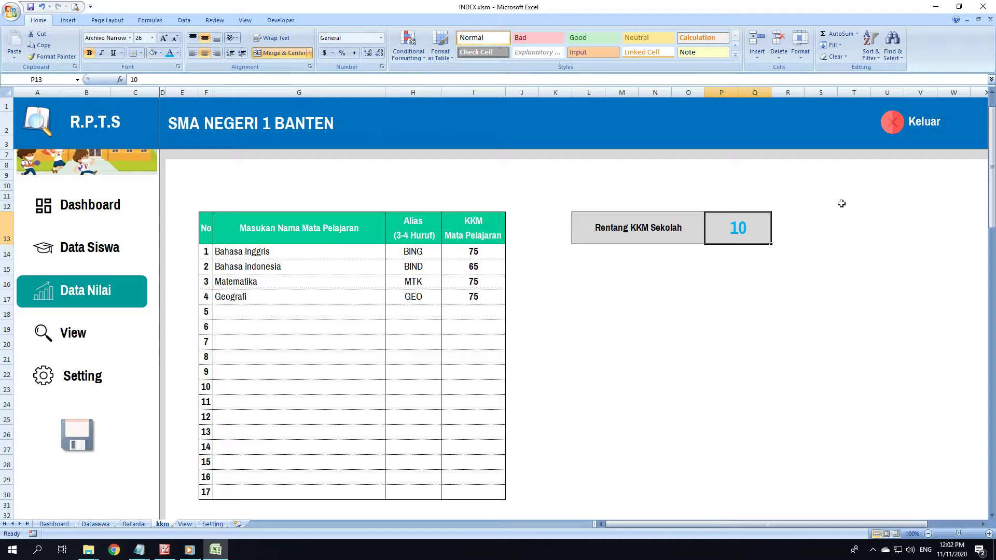
pyautogui.click(649, 283)
pyautogui.click(607, 232)
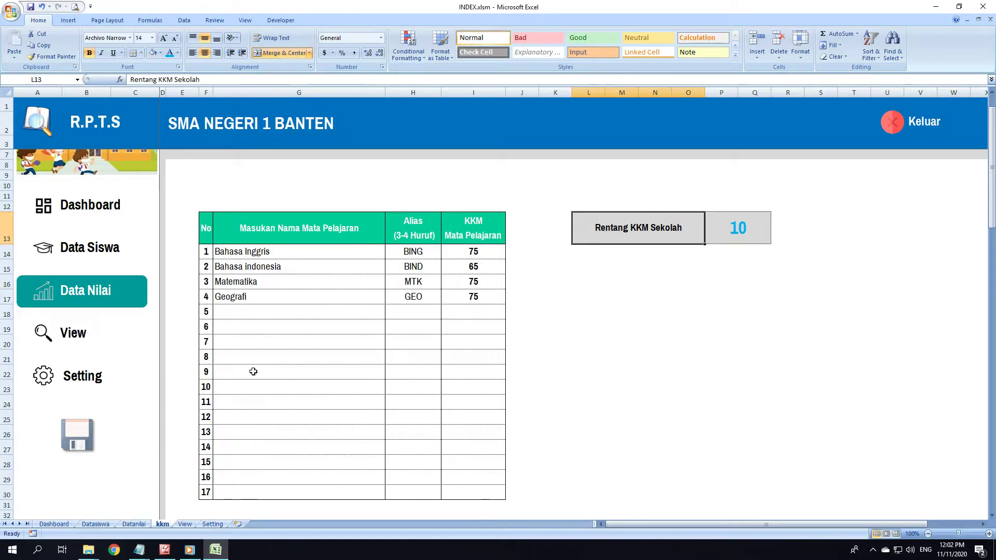
pyautogui.moveTo(266, 251); pyautogui.dragTo(287, 487)
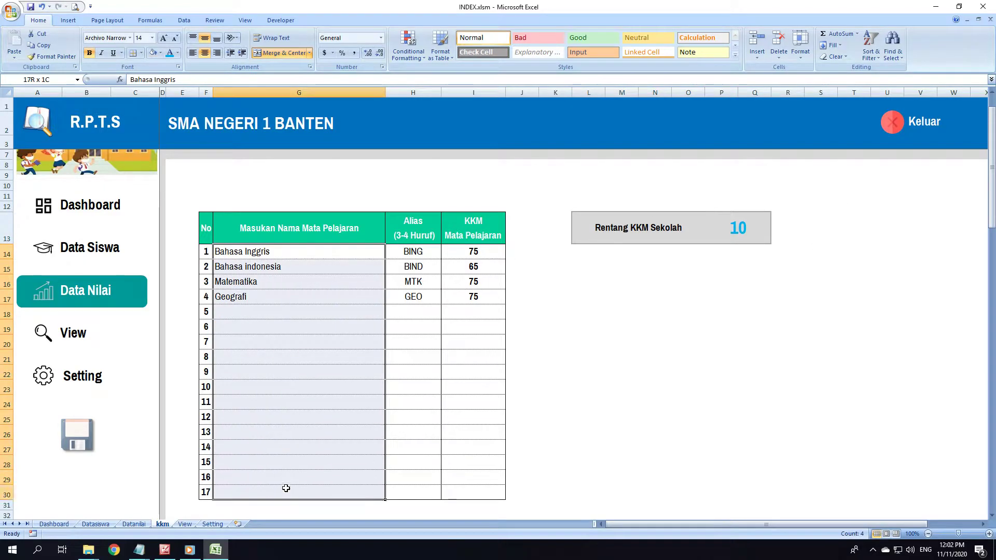
pyautogui.moveTo(490, 236)
pyautogui.mouseDown()
pyautogui.moveTo(399, 447)
pyautogui.moveTo(284, 484)
pyautogui.mouseUp()
pyautogui.click(449, 423)
pyautogui.click(733, 229)
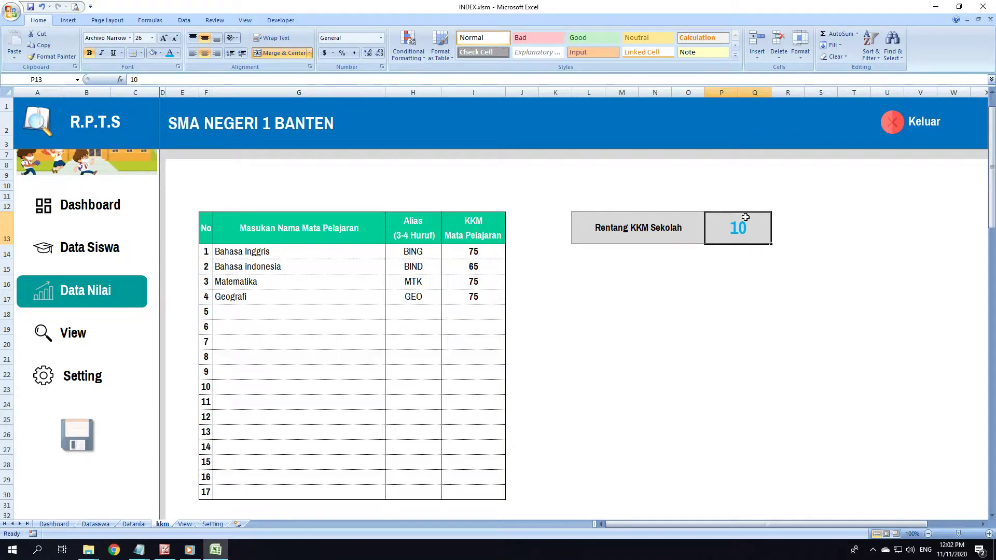
# - Enter =SUM(I14:I30)/COUNTA(G14:G30) in P13 to show the average KKM of 72.5
pyautogui.write('=')
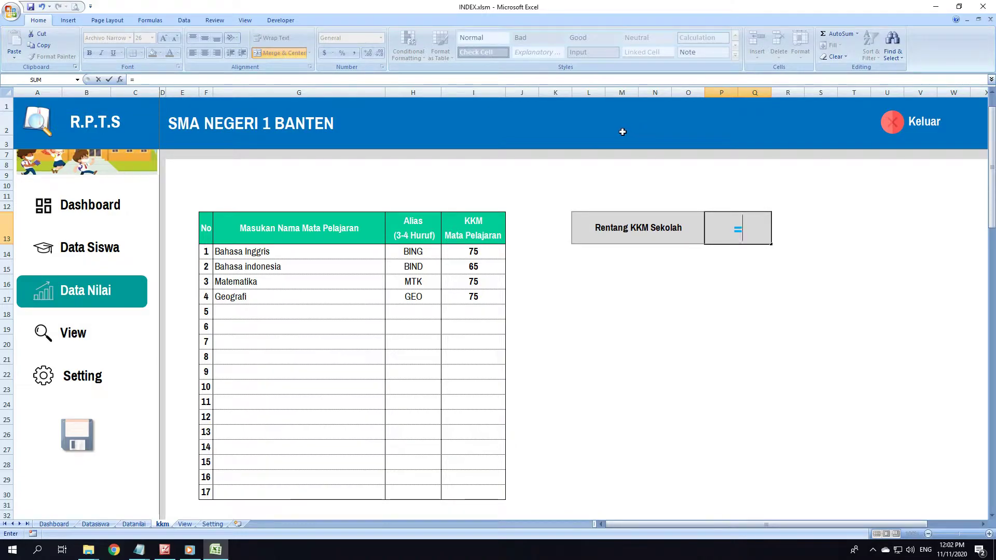
pyautogui.write('sum(')
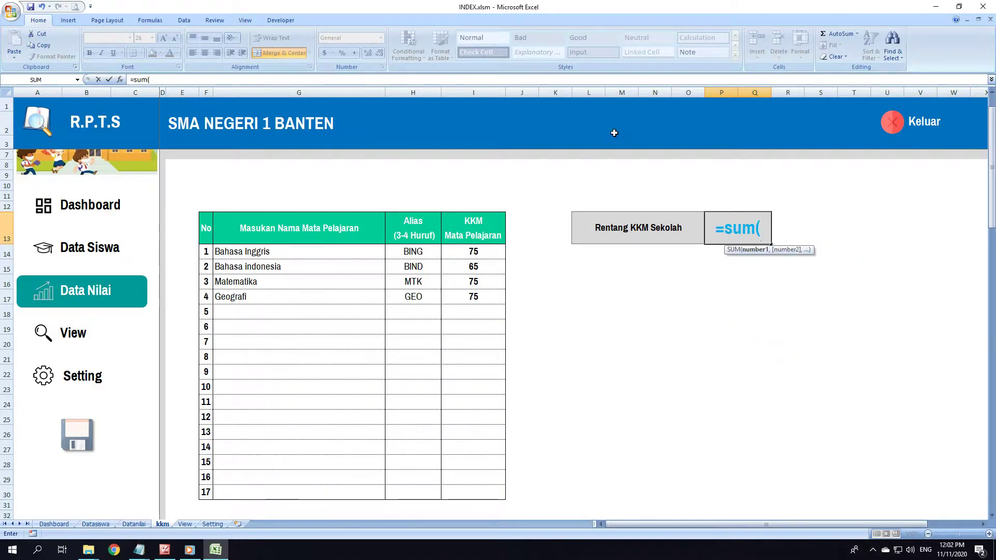
pyautogui.click(493, 249)
pyautogui.moveTo(493, 249); pyautogui.dragTo(454, 491)
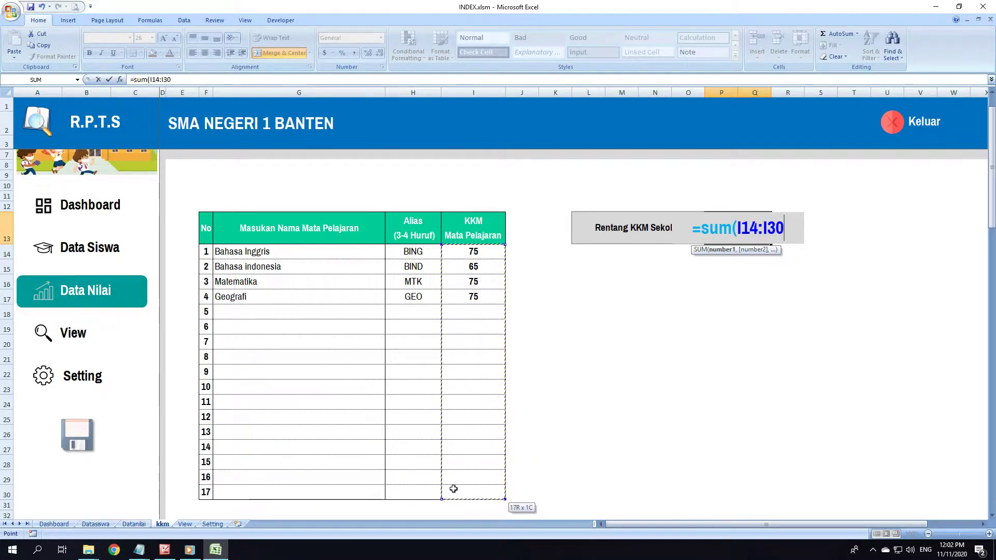
pyautogui.write(')')
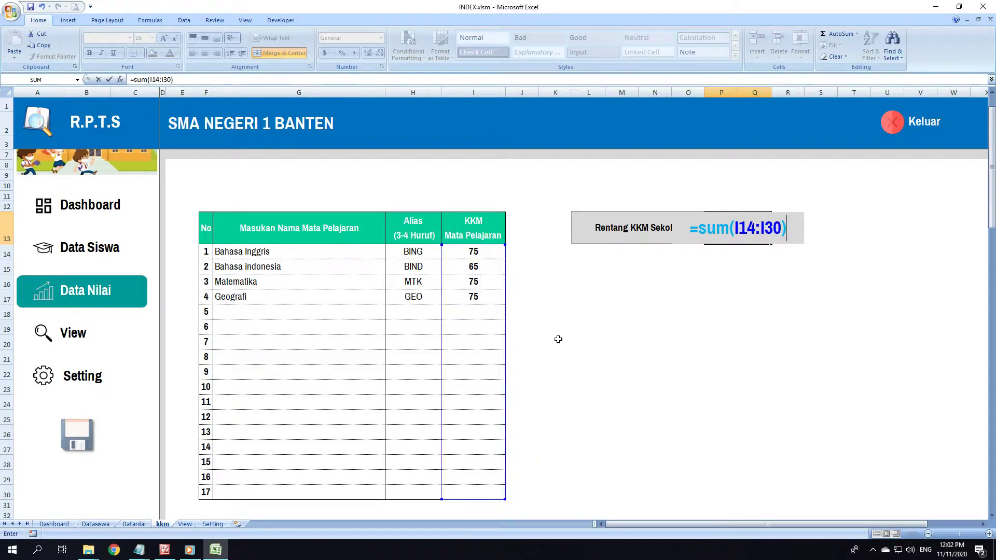
pyautogui.write('/')
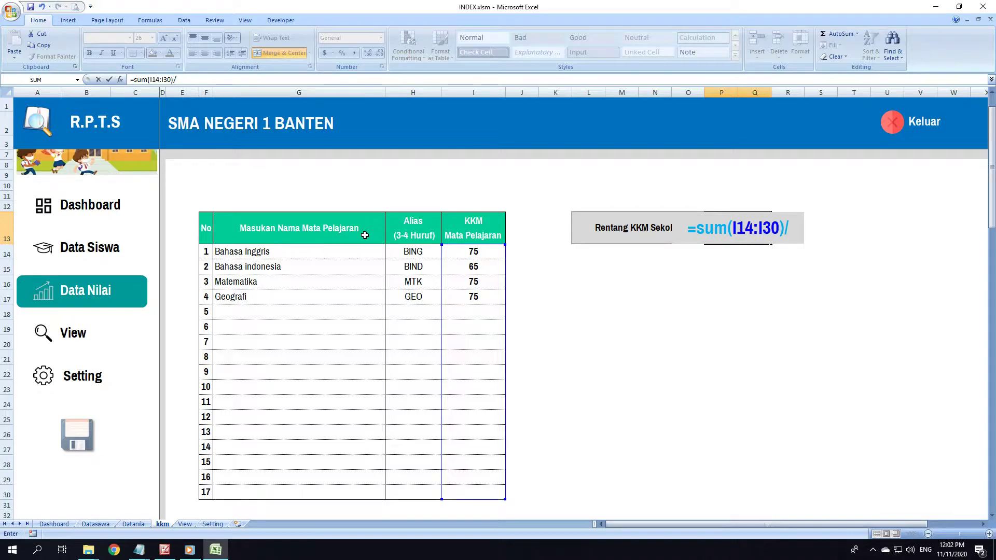
pyautogui.write('count')
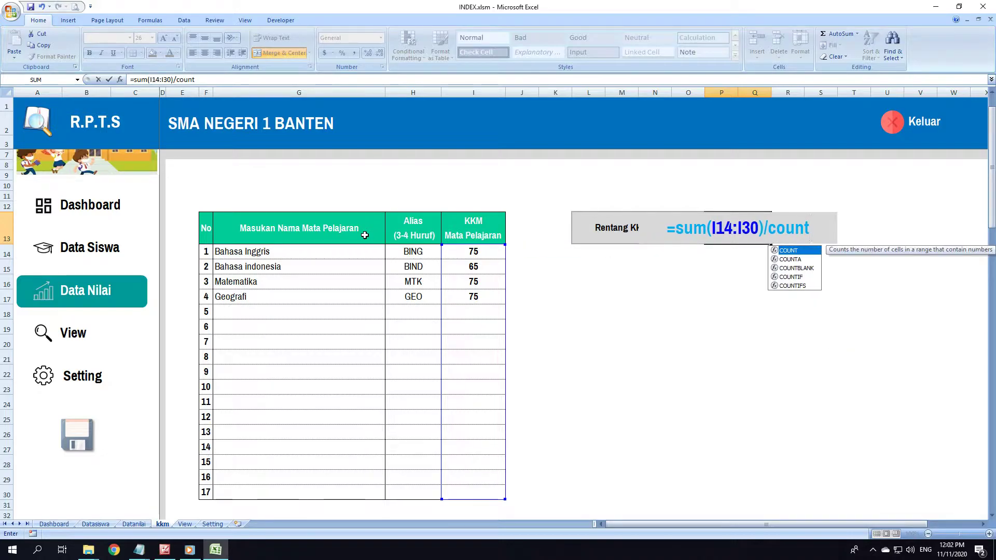
pyautogui.write('a')
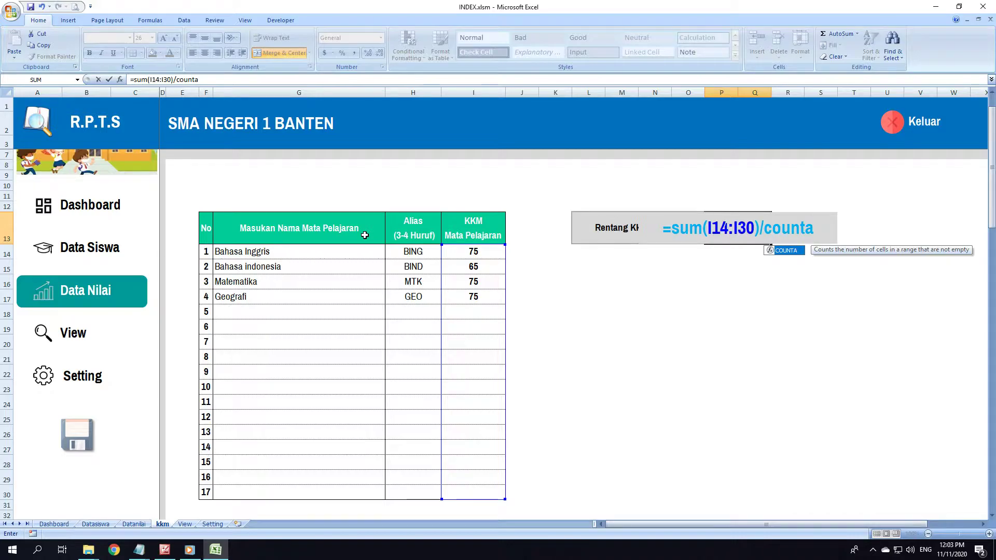
pyautogui.write('(')
pyautogui.moveTo(283, 252); pyautogui.dragTo(258, 490)
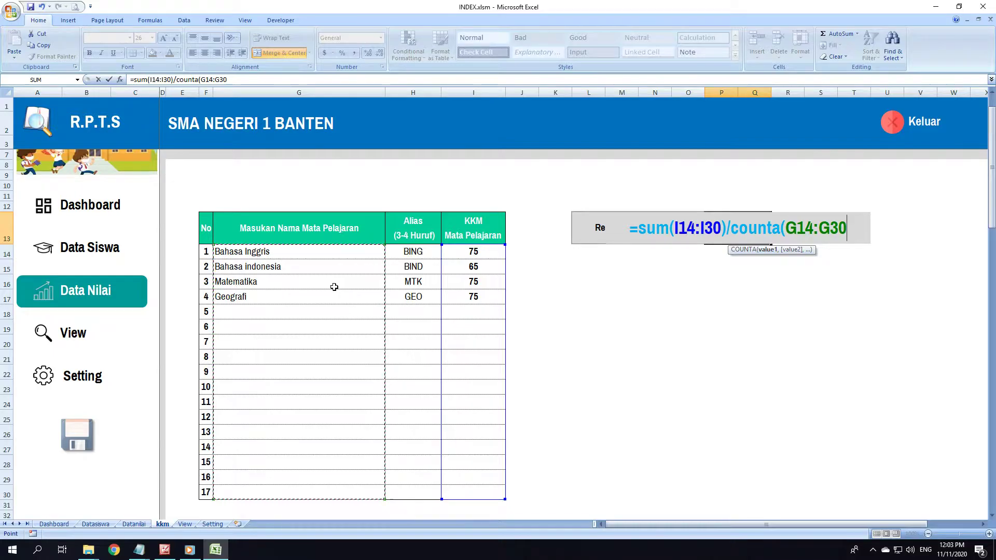
pyautogui.press('Return')
pyautogui.press('Return')
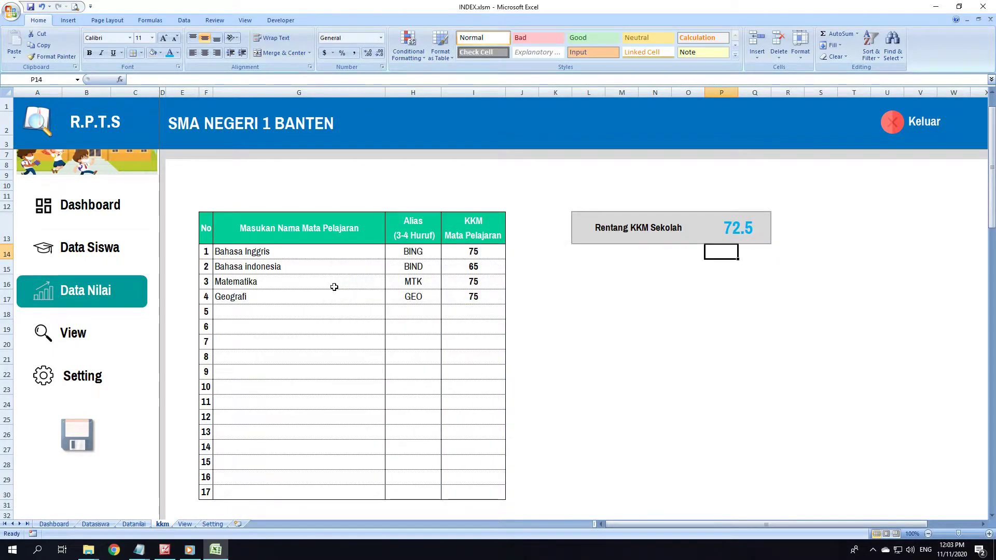
pyautogui.click(752, 229)
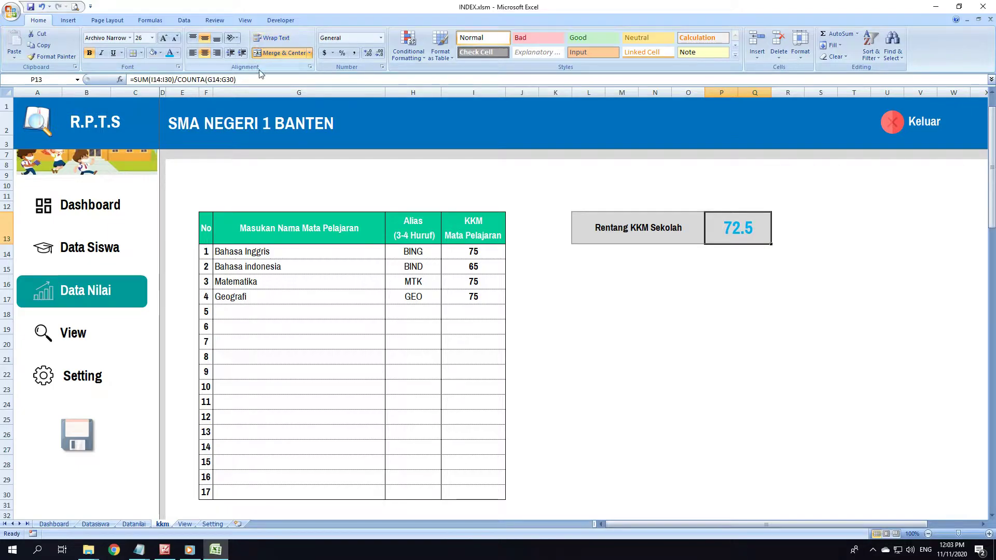
# - Replace the COUNTA divisor with 17 in P13, giving 17.0588
pyautogui.moveTo(261, 79); pyautogui.dragTo(178, 79)
pyautogui.hotkey('shift', 'Home')
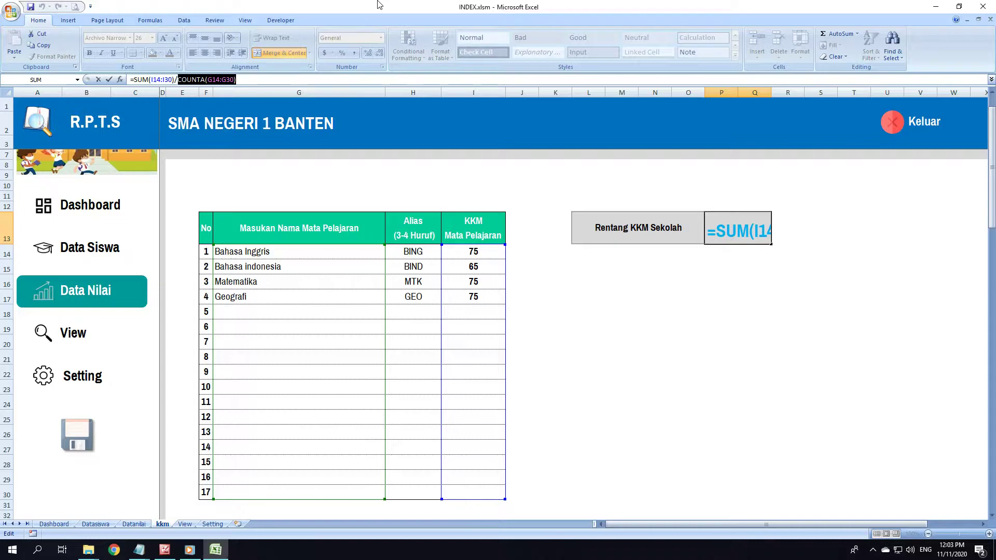
pyautogui.write('17')
pyautogui.press('Return')
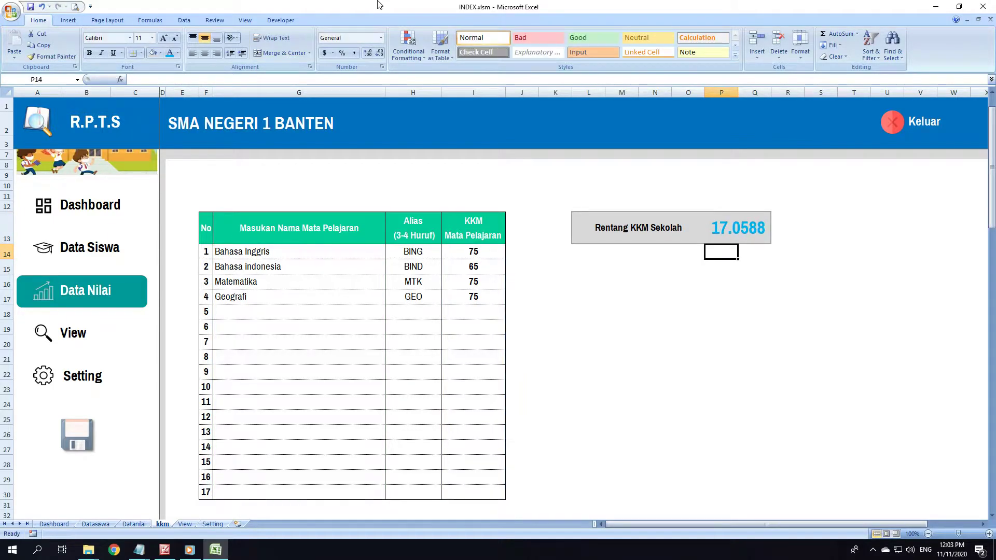
pyautogui.click(766, 229)
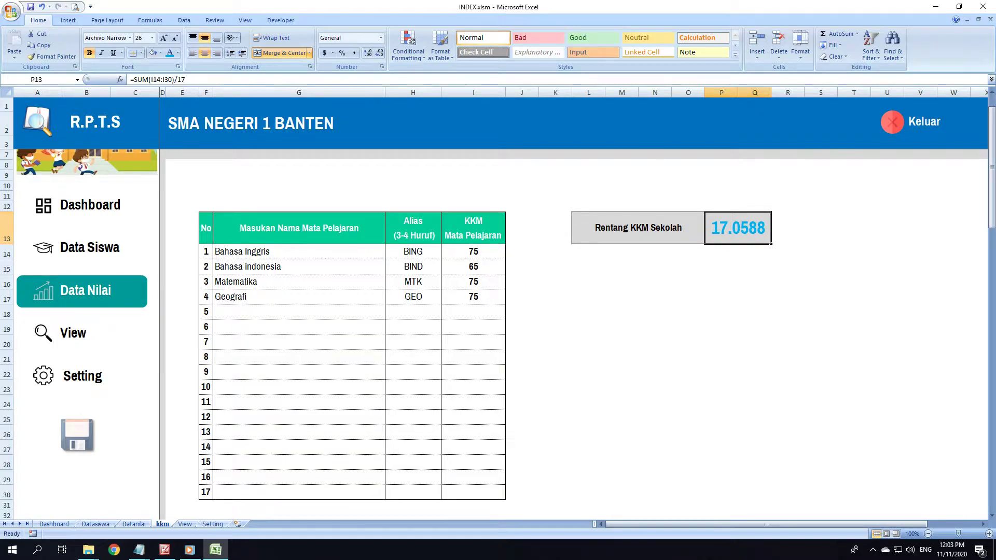
# - Delete the whole formula from P13
pyautogui.moveTo(185, 80); pyautogui.dragTo(175, 79)
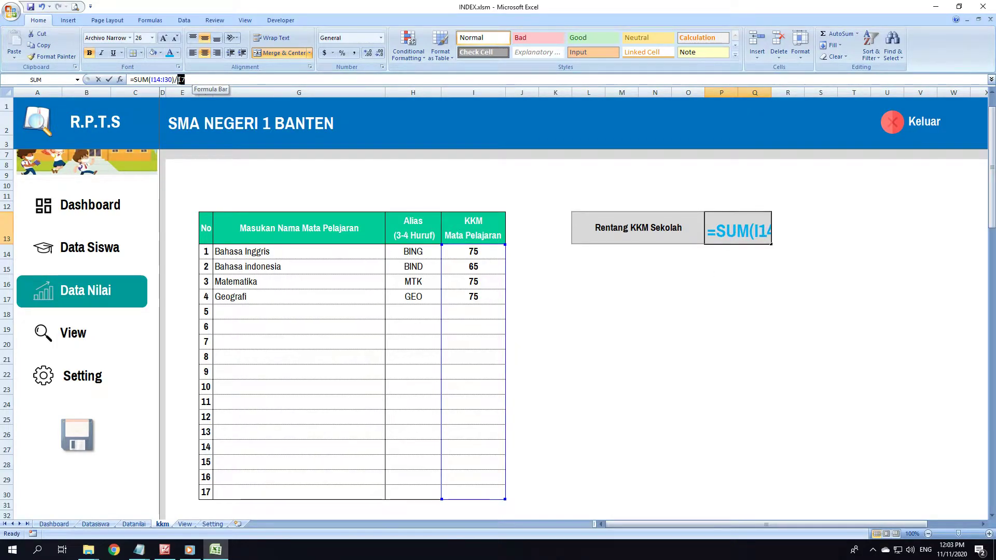
pyautogui.press('BackSpace')
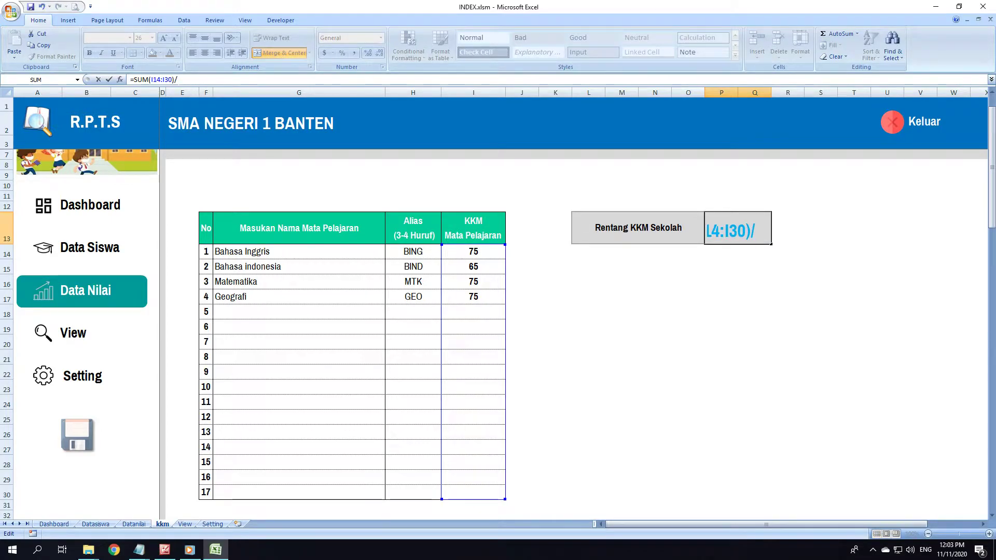
pyautogui.press('BackSpace')
pyautogui.press('BackSpace')
pyautogui.press('BackSpace')
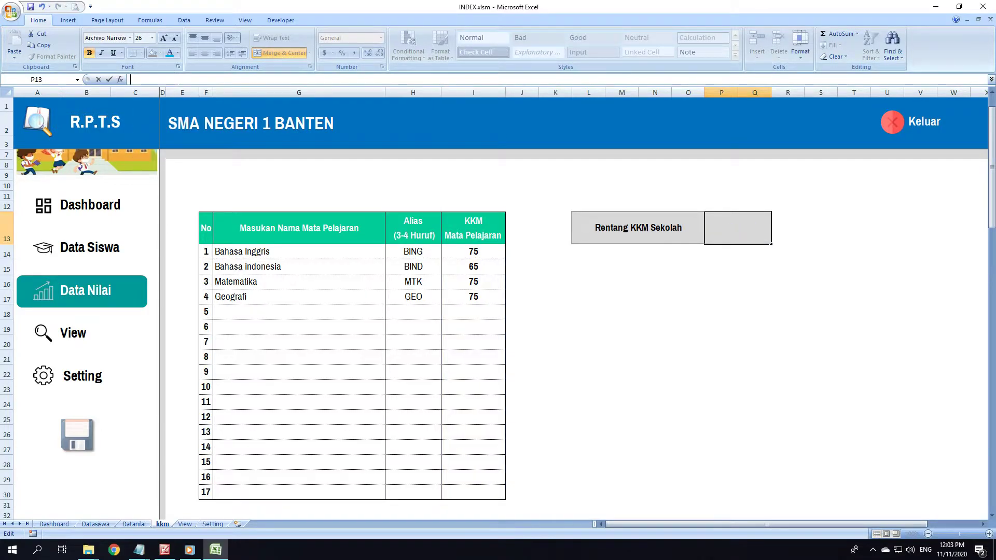
# - Enter =SUM(I14:I30) in the Rentang KKM Sekolah cell
pyautogui.write('=')
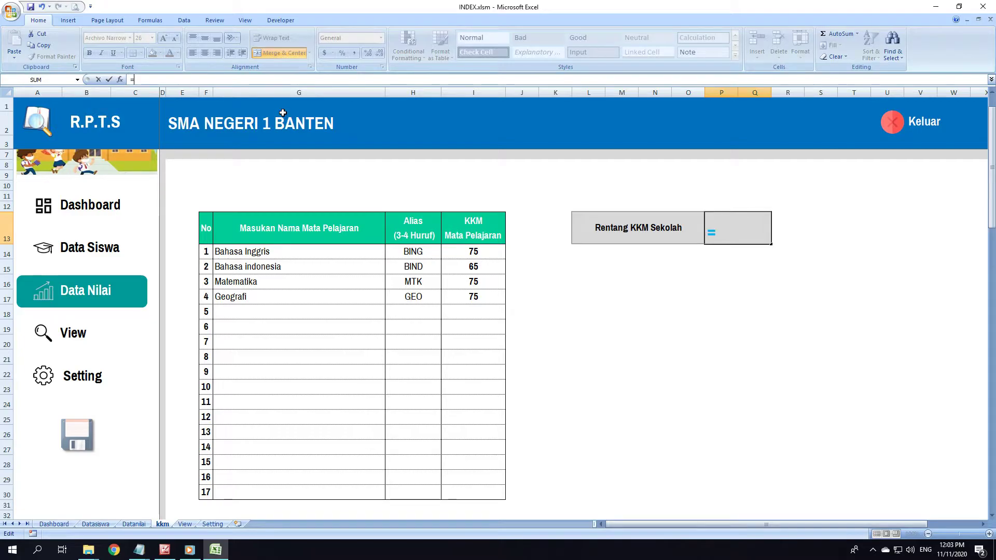
pyautogui.write('sum(')
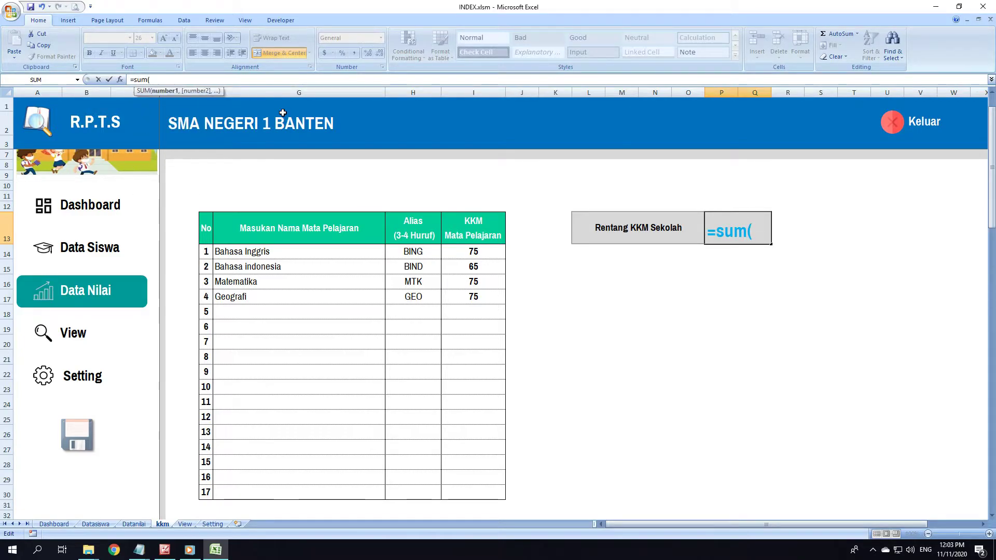
pyautogui.click(483, 251)
pyautogui.moveTo(484, 251); pyautogui.dragTo(460, 489)
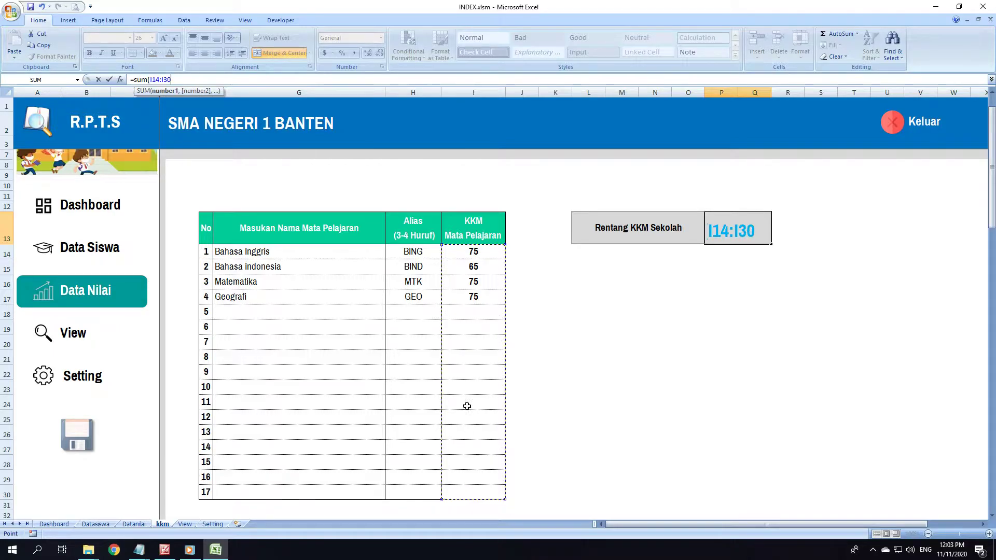
pyautogui.write(')')
pyautogui.press('Return')
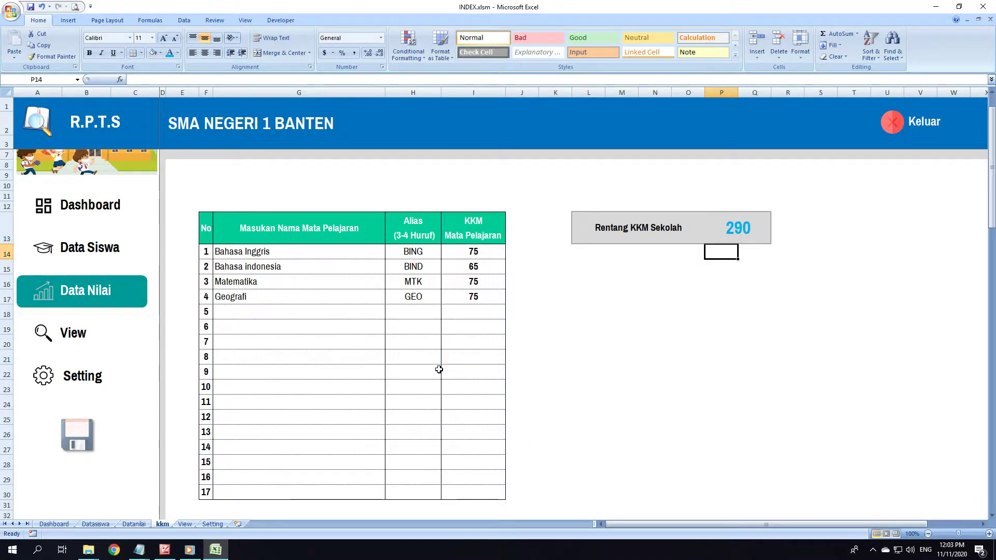
pyautogui.press('Up')
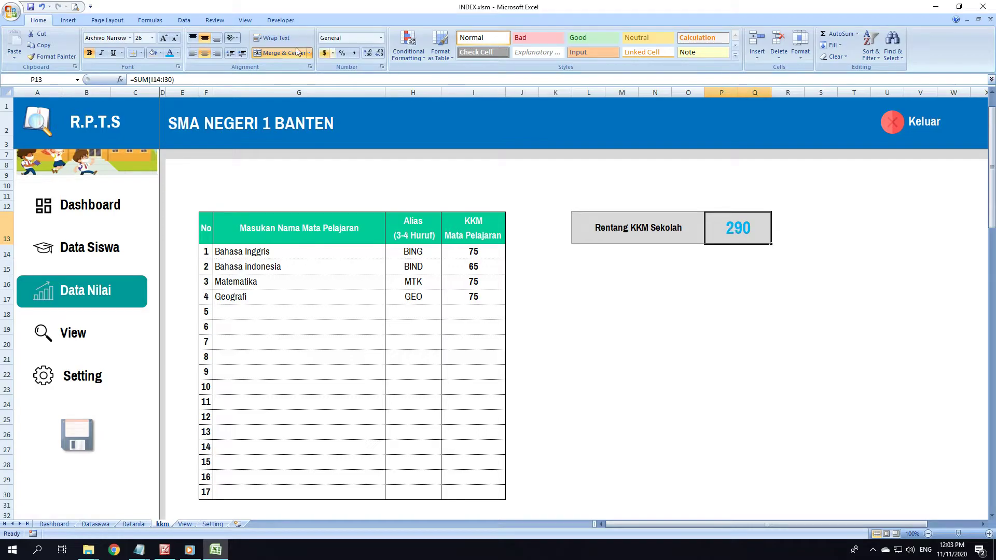
# - Divide the sum by G14:G30, so the cell now shows ######
pyautogui.press('F2')
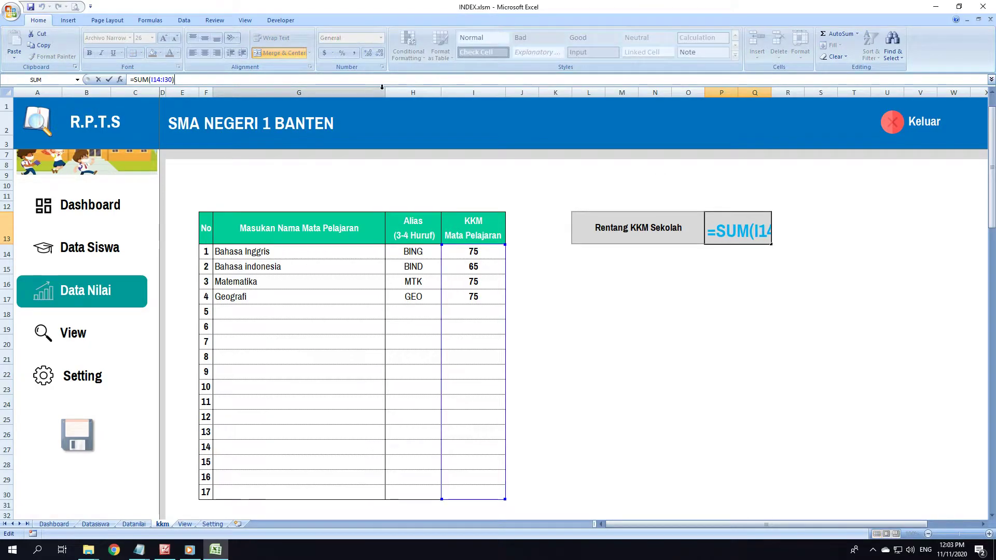
pyautogui.write('/')
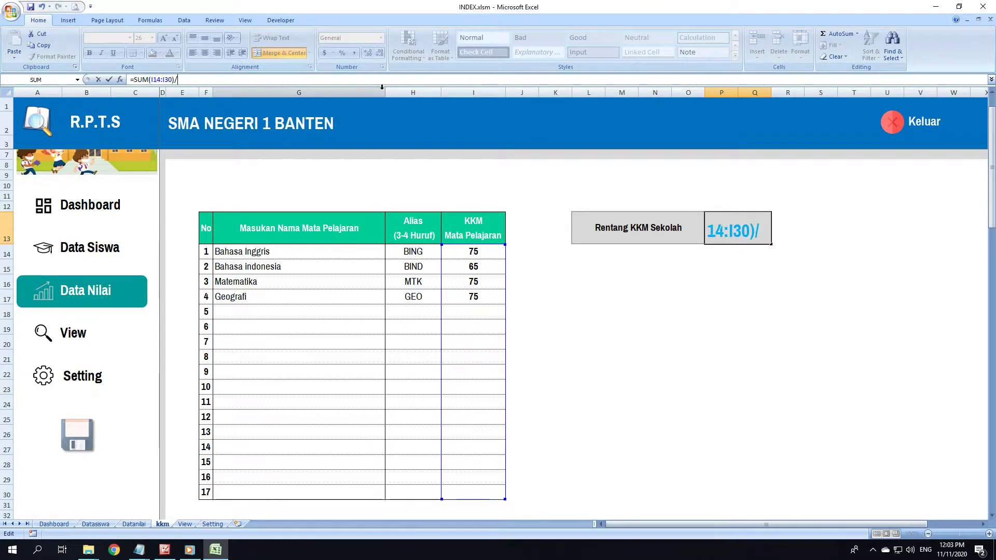
pyautogui.click(273, 252)
pyautogui.moveTo(273, 252); pyautogui.dragTo(266, 484)
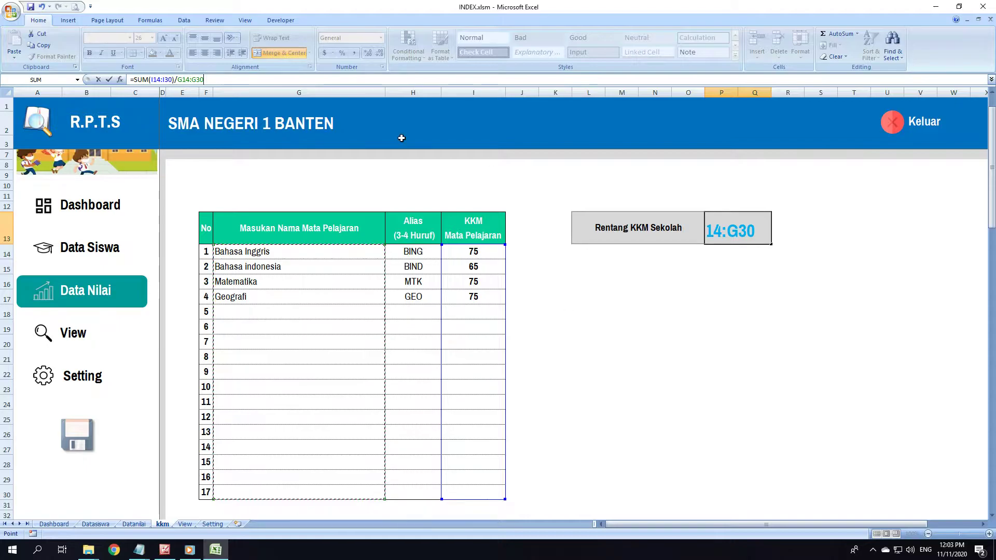
pyautogui.press('F2')
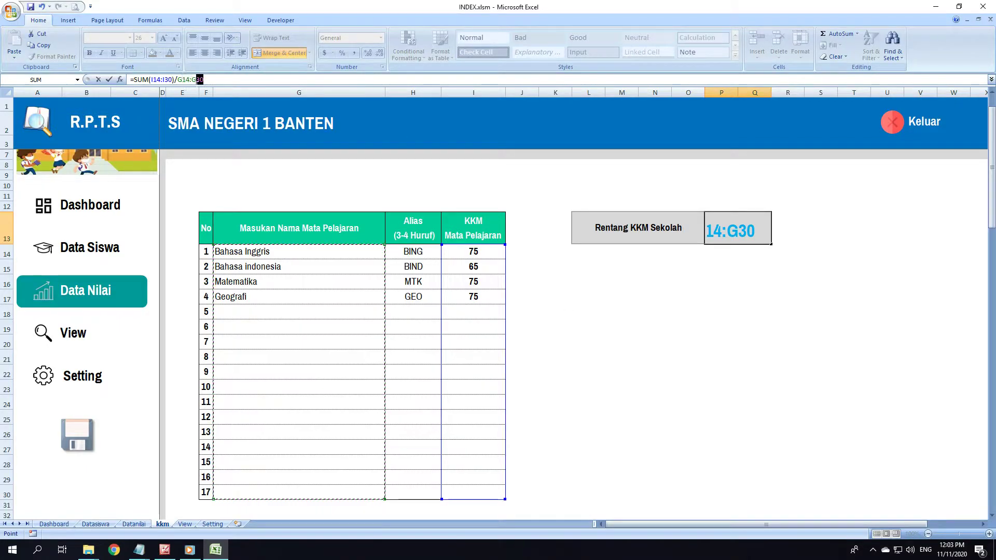
pyautogui.press('Return')
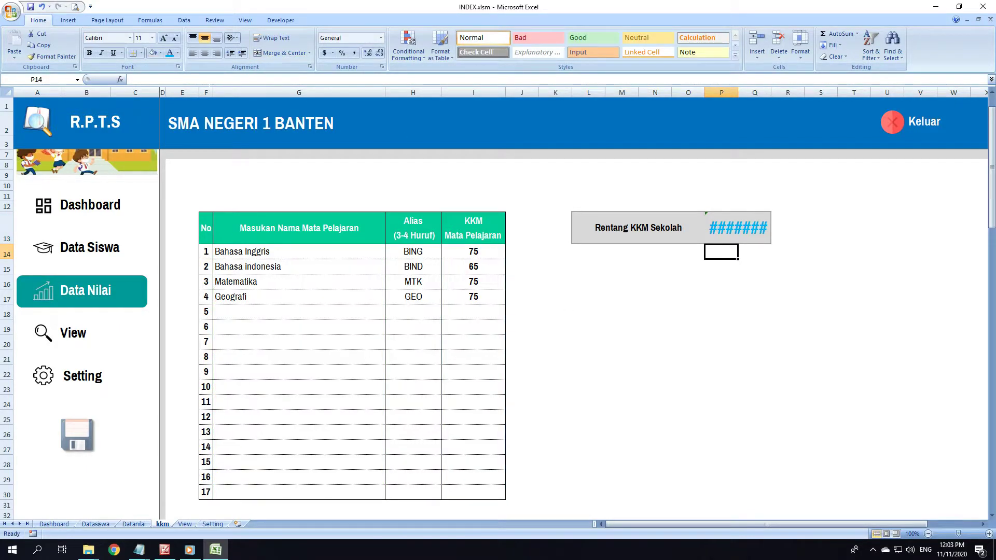
pyautogui.click(725, 227)
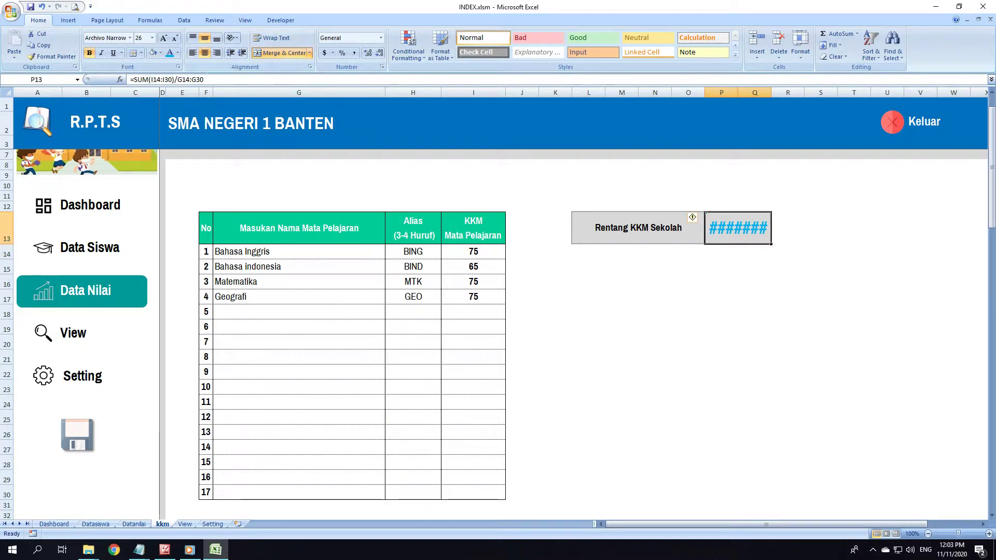
# - Change the Rentang KKM Sekolah formula to =SUM(I14:I30)/COUNTA(G14:G30), accepting Excel's correction
pyautogui.press('F2')
pyautogui.press('BackSpace')
pyautogui.press('BackSpace')
pyautogui.press('BackSpace')
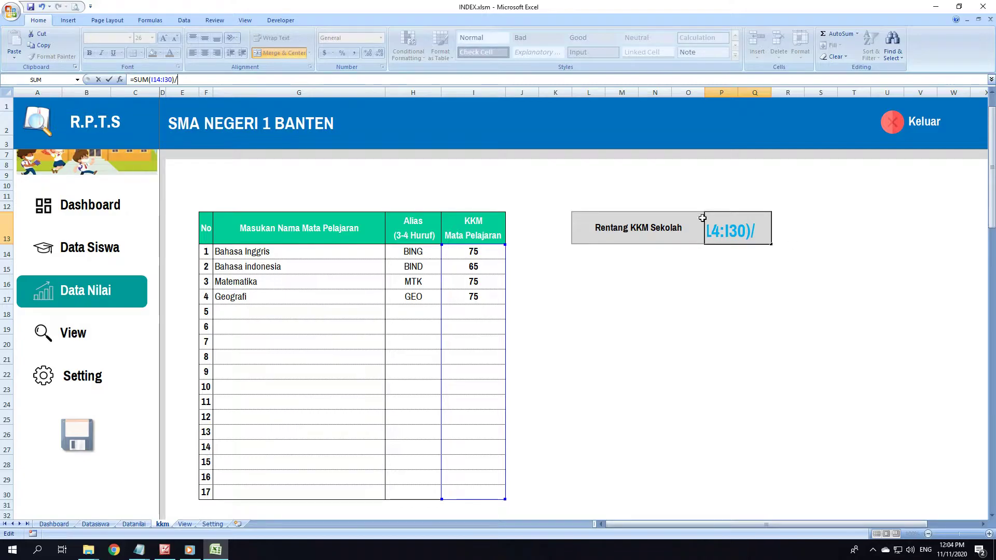
pyautogui.write('counta')
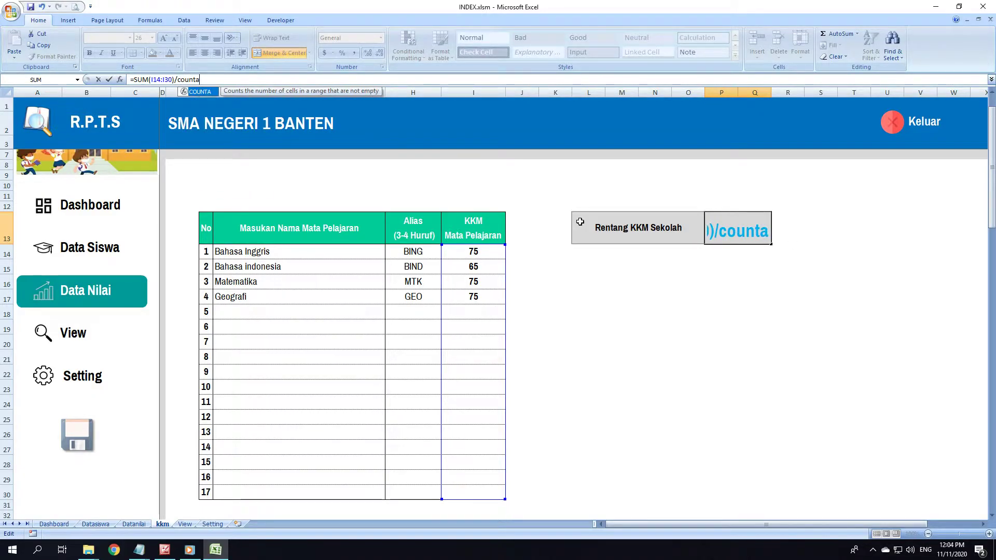
pyautogui.write('(')
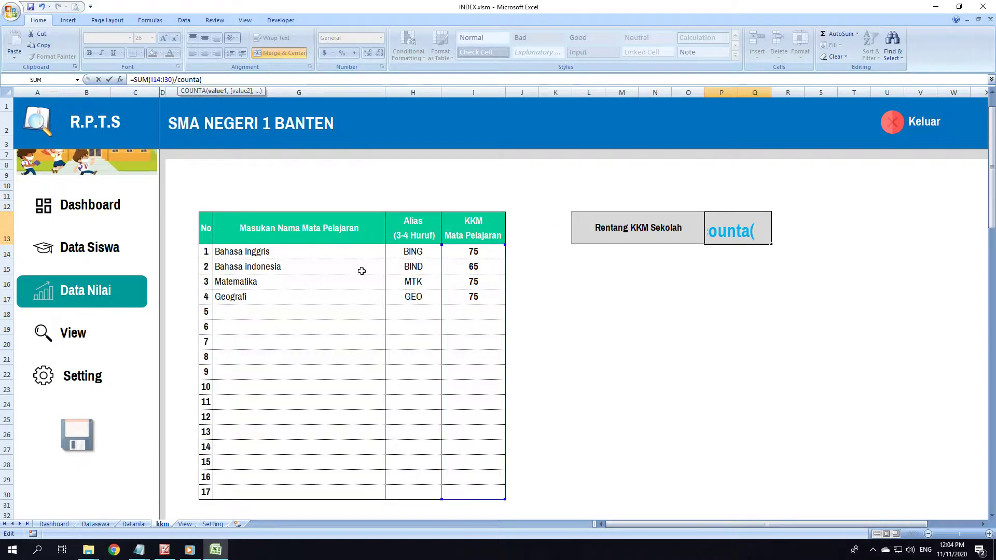
pyautogui.moveTo(348, 251); pyautogui.dragTo(320, 489)
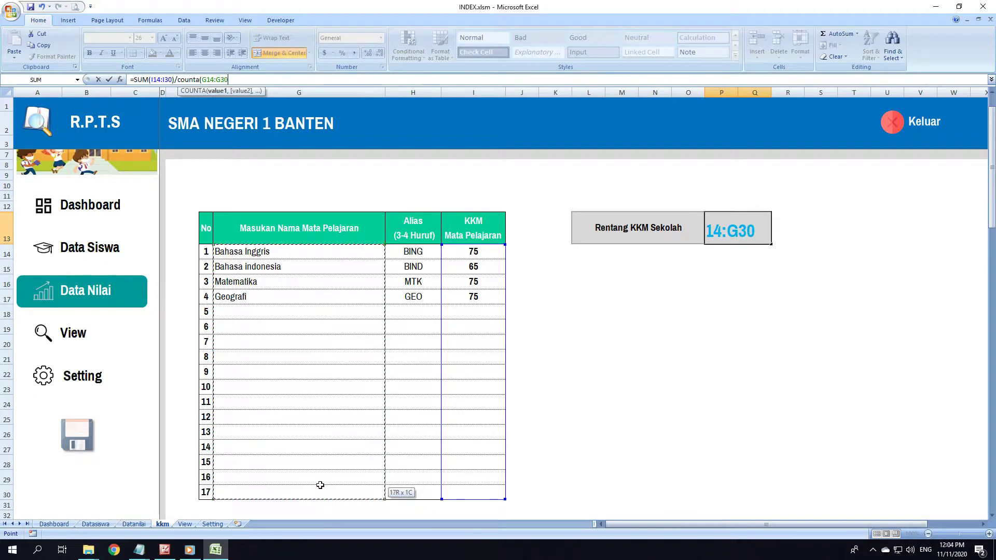
pyautogui.press('Return')
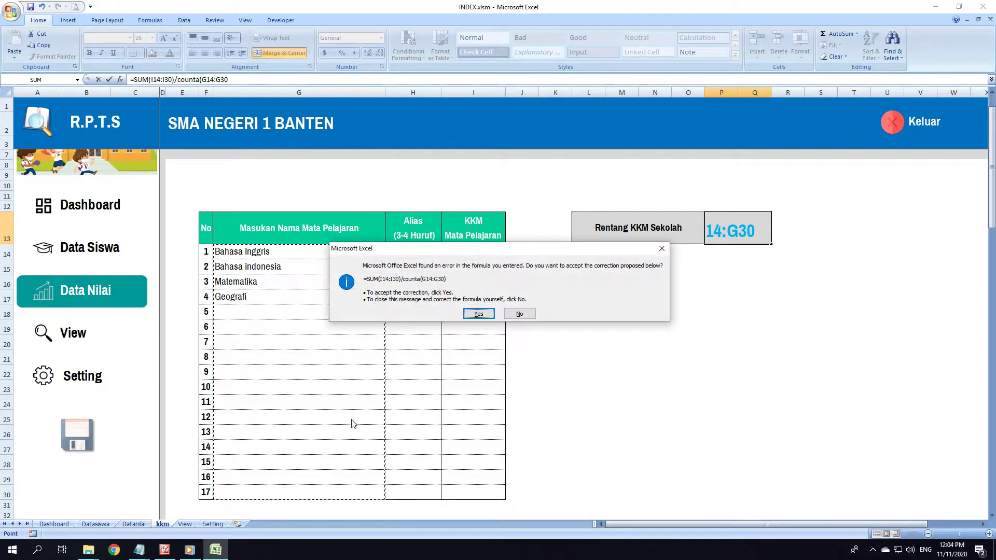
pyautogui.press('Return')
# - Use Decrease Decimal so the 72.5 average displays rounded to 73
pyautogui.click(743, 234)
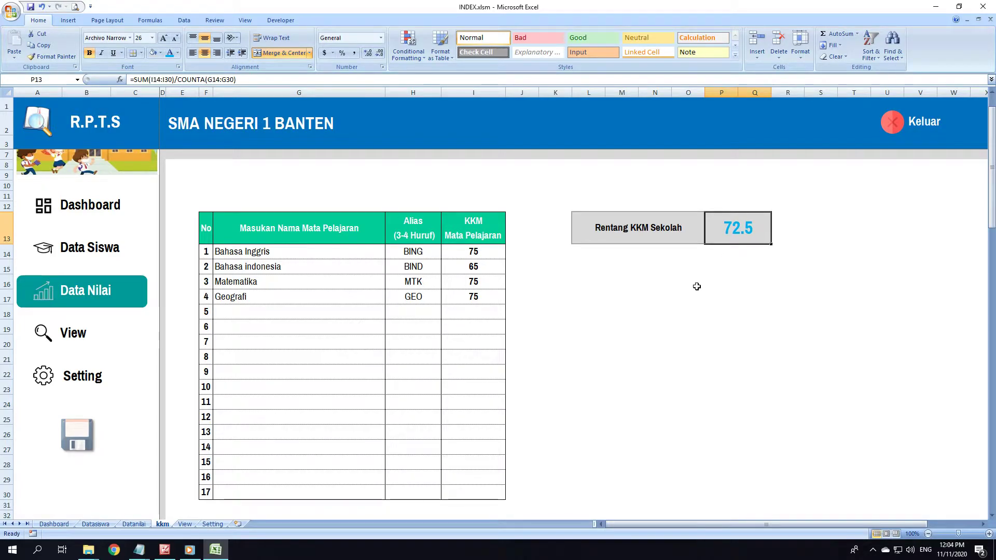
pyautogui.click(378, 54)
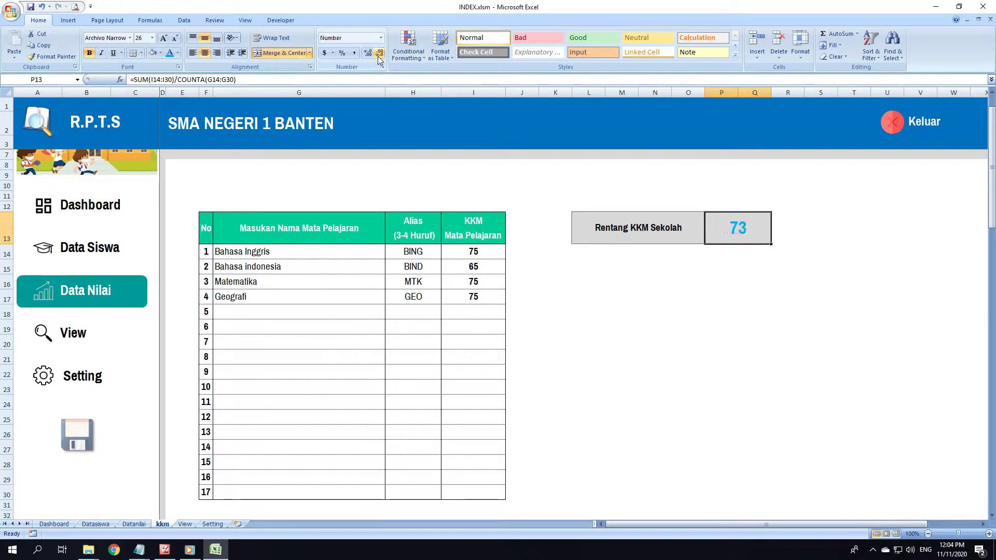
pyautogui.click(368, 52)
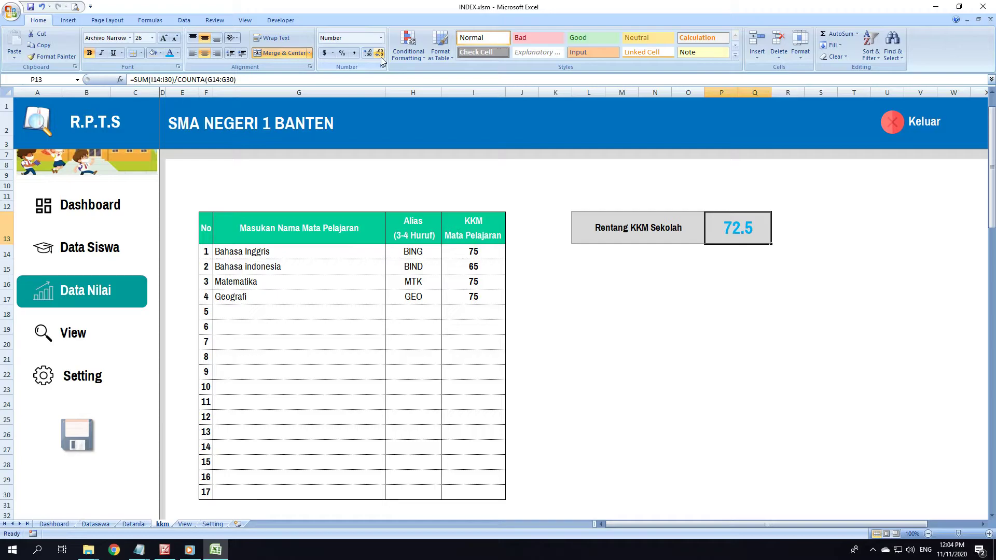
pyautogui.click(380, 54)
pyautogui.click(764, 374)
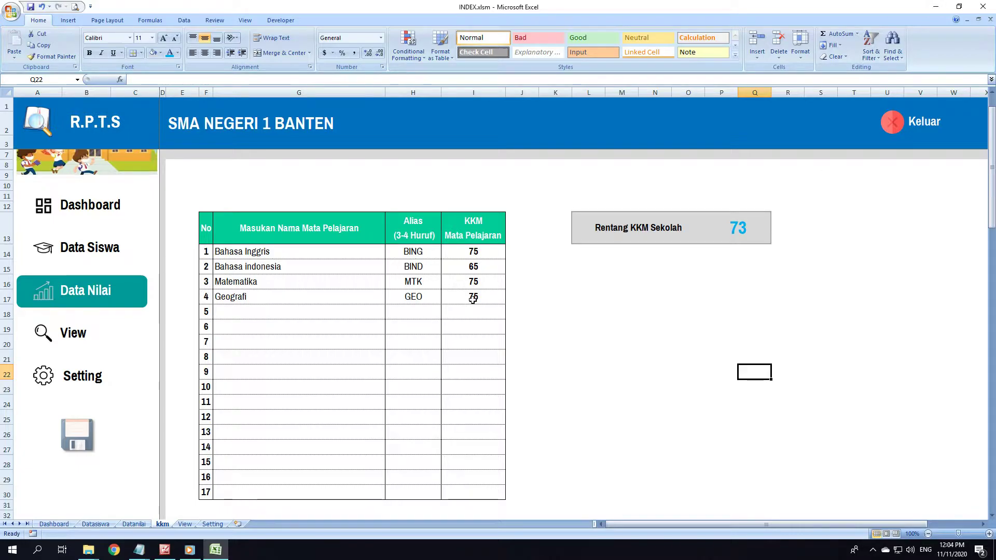
# - Enter Prakarya as the fifth subject with alias PKWU and KKM 75
pyautogui.click(268, 315)
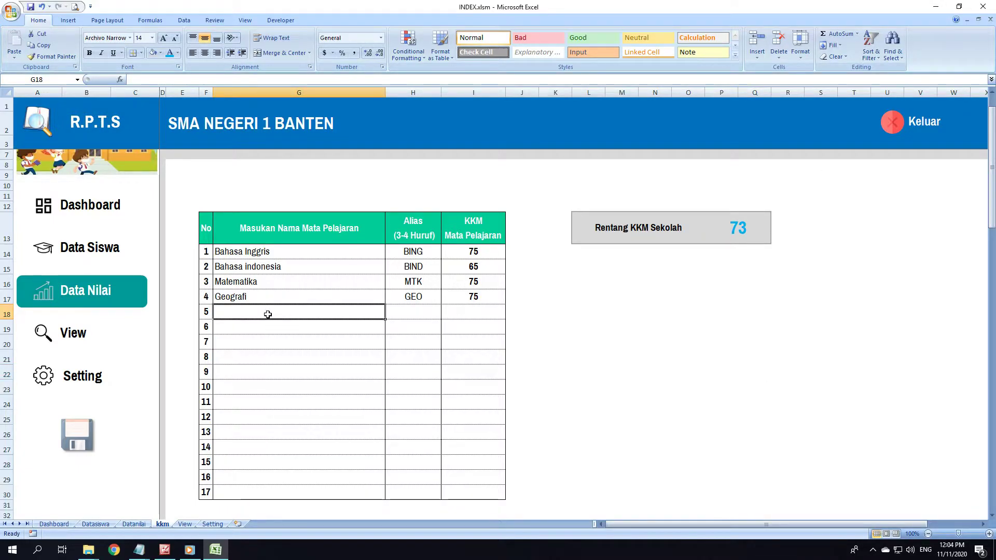
pyautogui.write('PR')
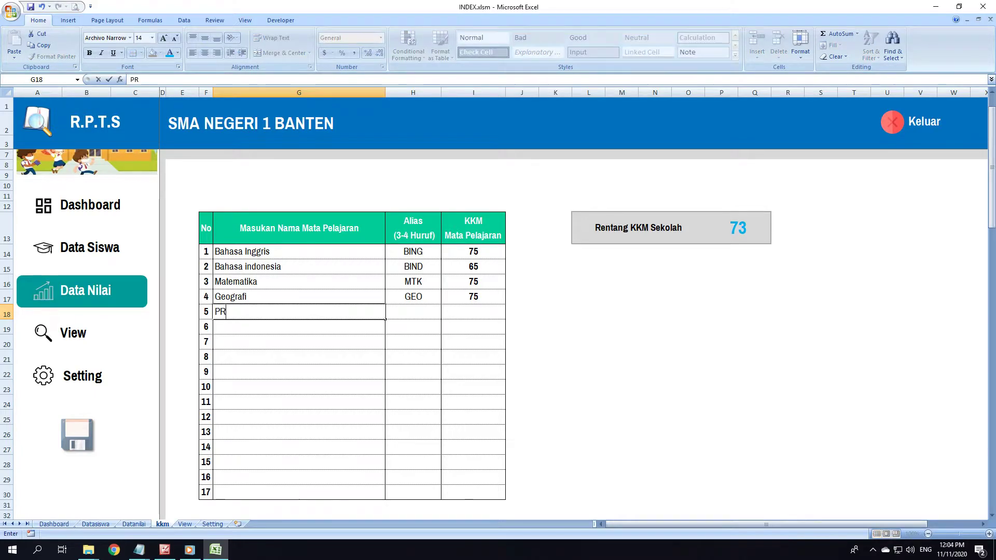
pyautogui.write('rakar')
pyautogui.write('ya')
pyautogui.press('Tab')
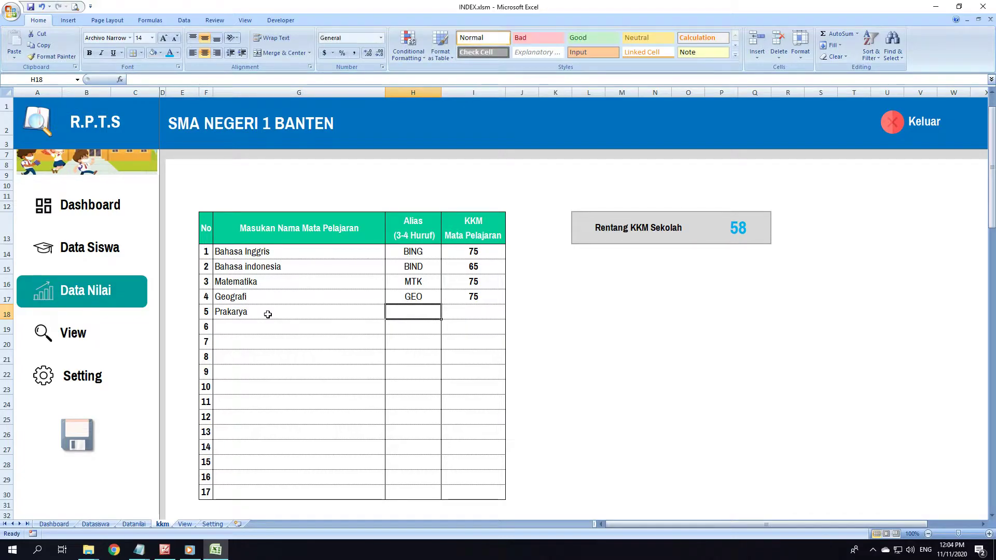
pyautogui.write('PKWU')
pyautogui.press('Tab')
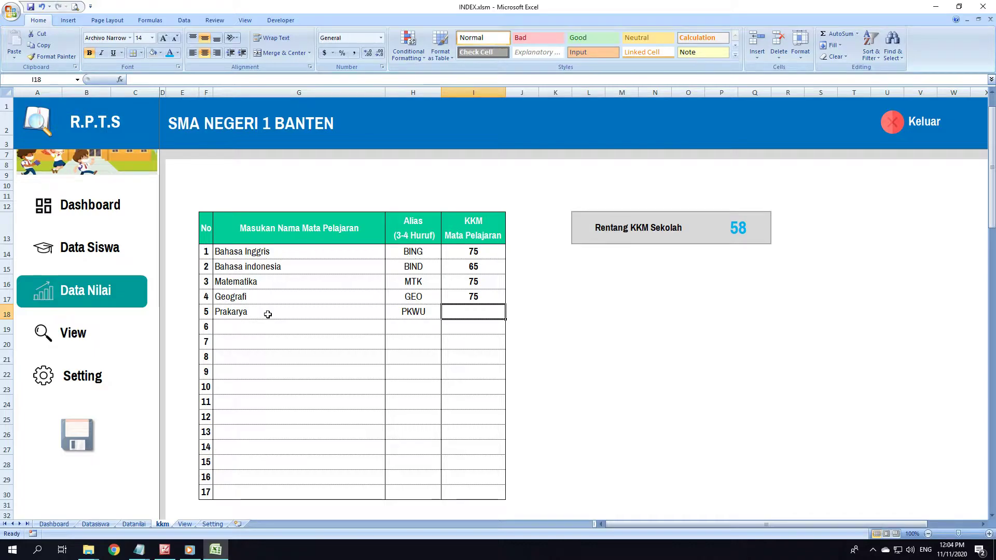
pyautogui.write('75')
pyautogui.press('Return')
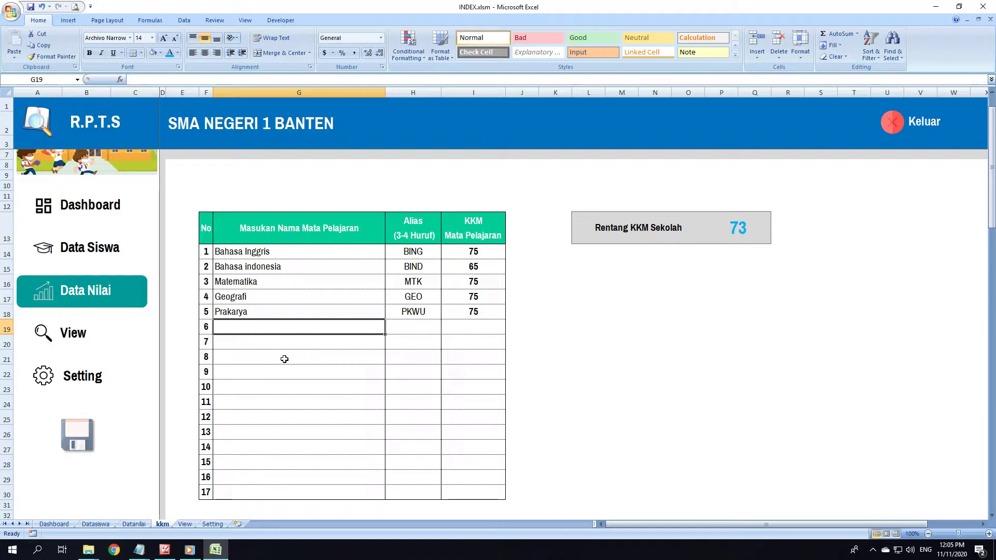
# - Add Seni Budaya with alias SNDB and KKM 65, then check the Rentang KKM Sekolah formula
pyautogui.write('Seni')
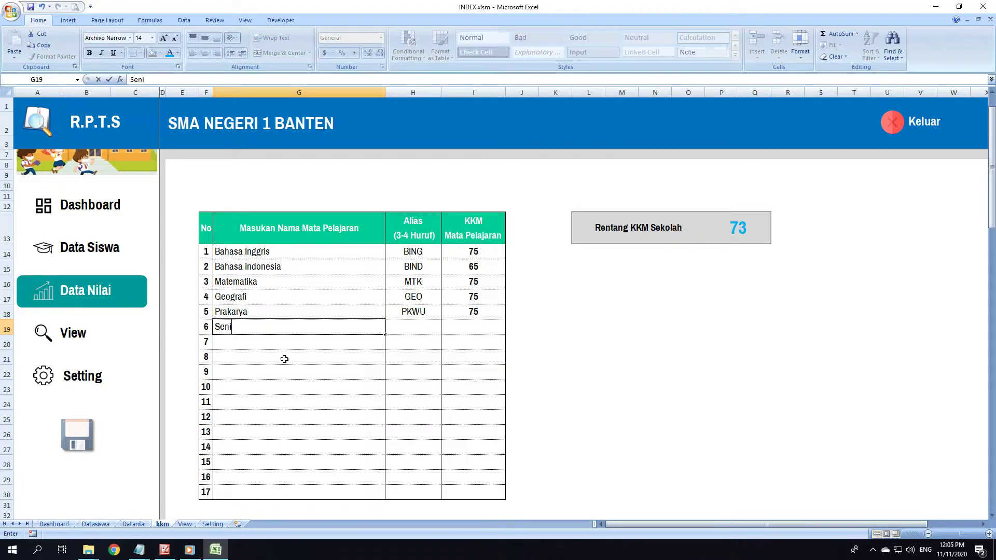
pyautogui.write('udat')
pyautogui.write('ya')
pyautogui.press('Tab')
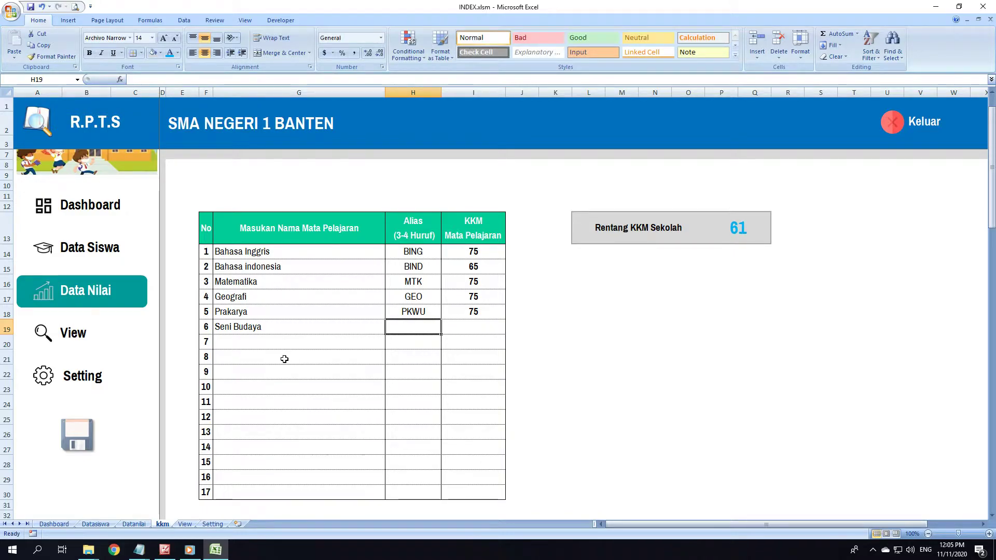
pyautogui.write('SNDB')
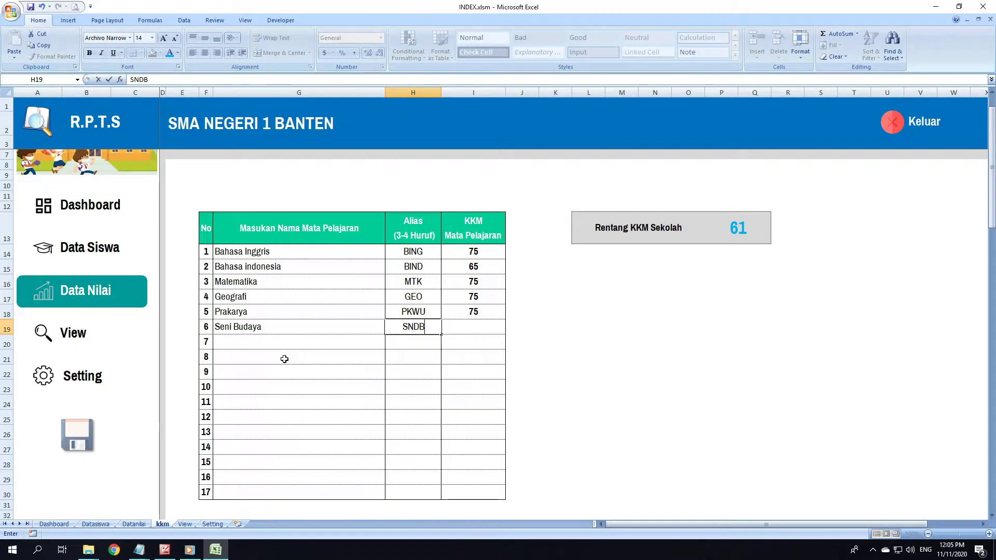
pyautogui.press('Tab')
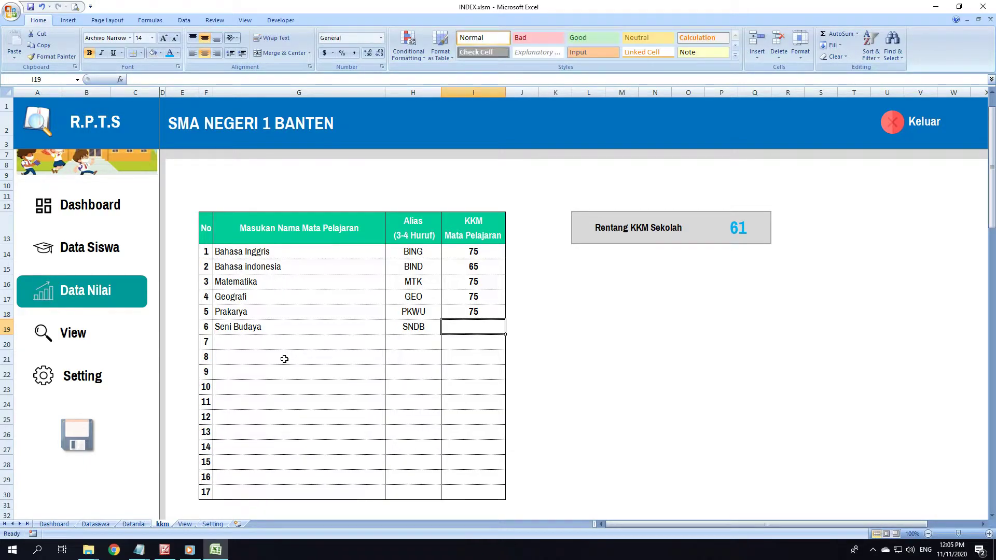
pyautogui.write('65')
pyautogui.press('Return')
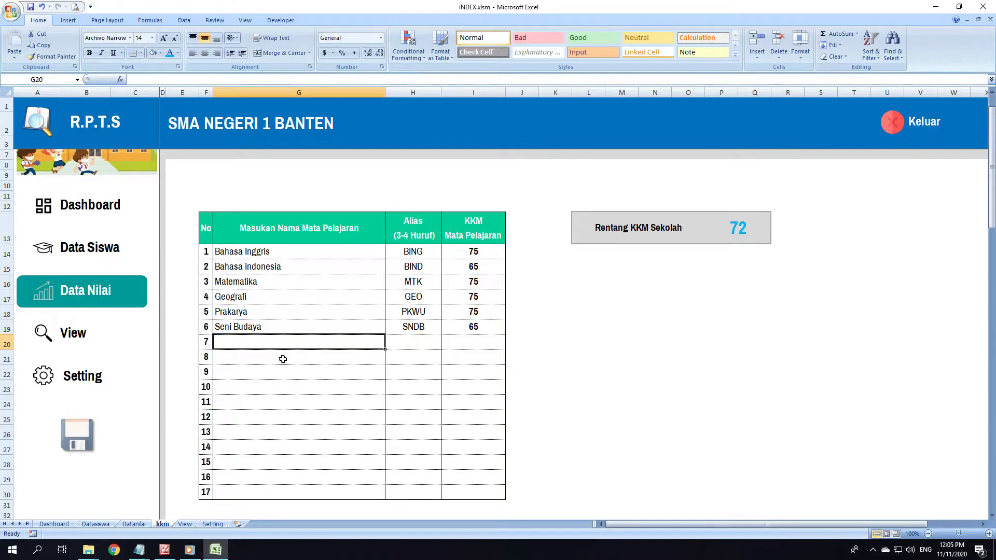
pyautogui.click(488, 339)
pyautogui.click(479, 326)
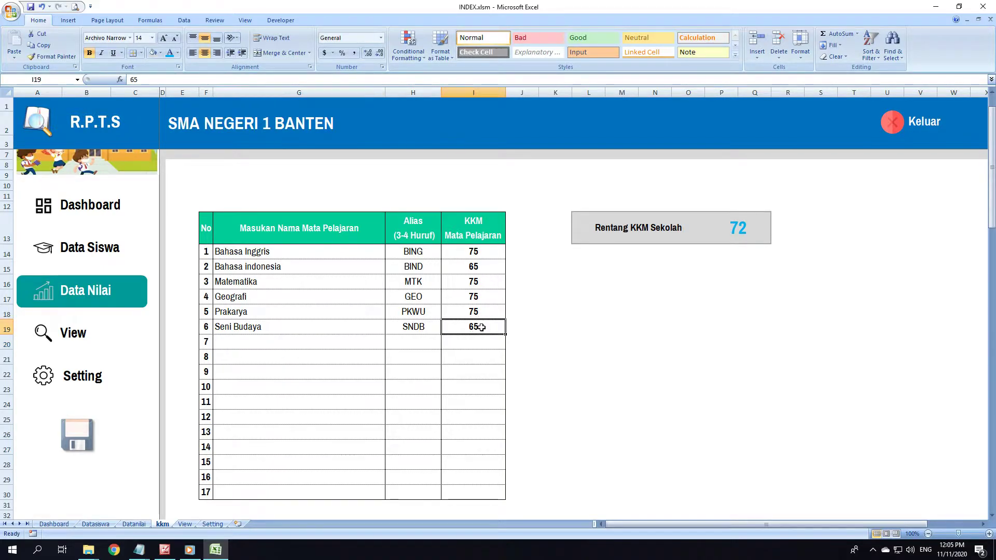
pyautogui.click(760, 230)
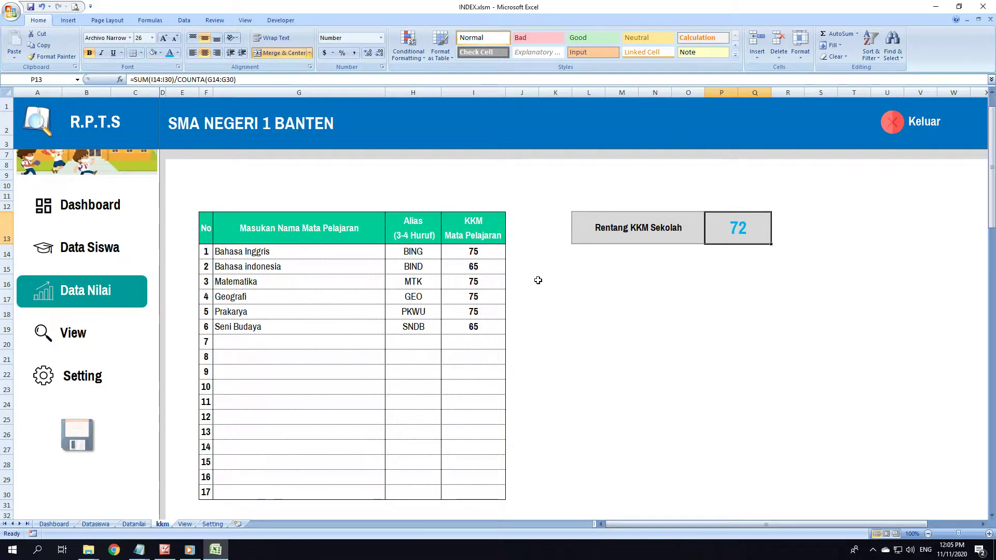
# - Check the KKM column and the six subject names, then minimize the Excel window
pyautogui.moveTo(500, 253); pyautogui.dragTo(446, 489)
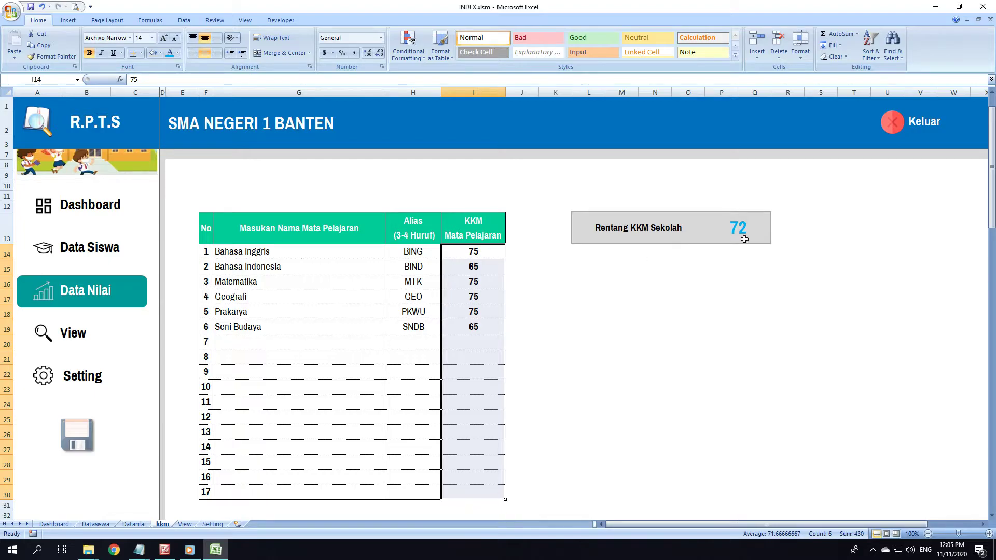
pyautogui.click(778, 262)
pyautogui.click(294, 250)
pyautogui.moveTo(293, 251); pyautogui.dragTo(288, 327)
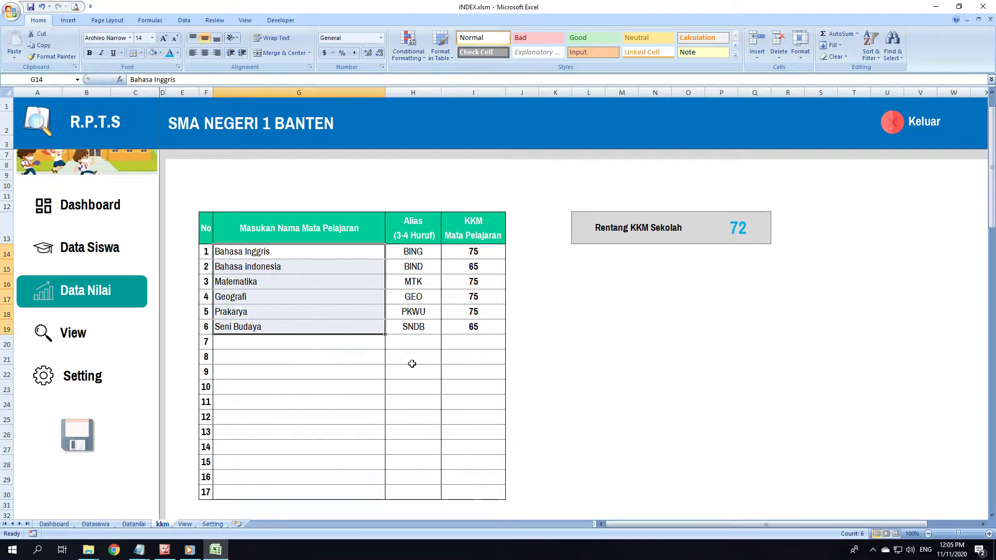
pyautogui.click(685, 401)
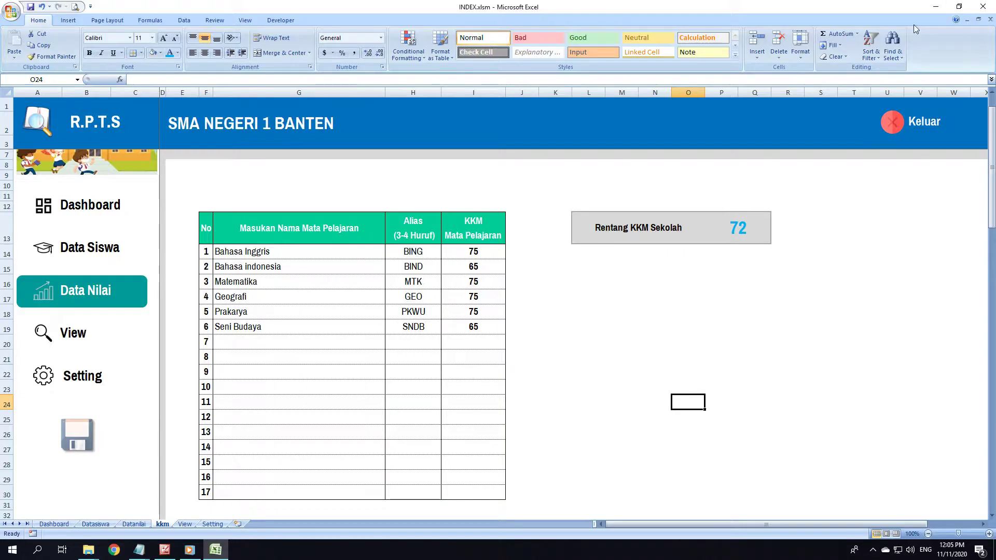
pyautogui.click(938, 7)
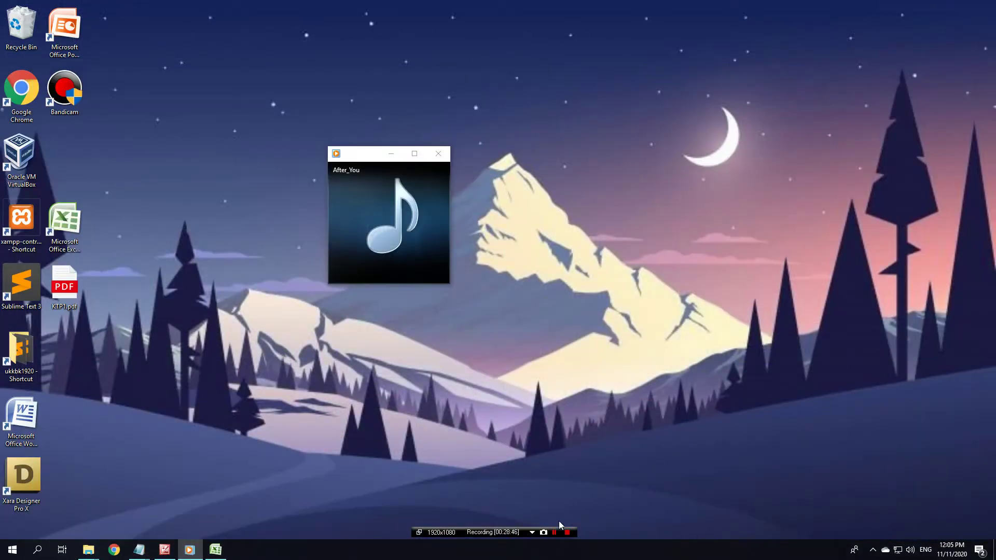
# - Restore the workbook from the taskbar and check the Rentang KKM Sekolah result of 72
pyautogui.click(216, 551)
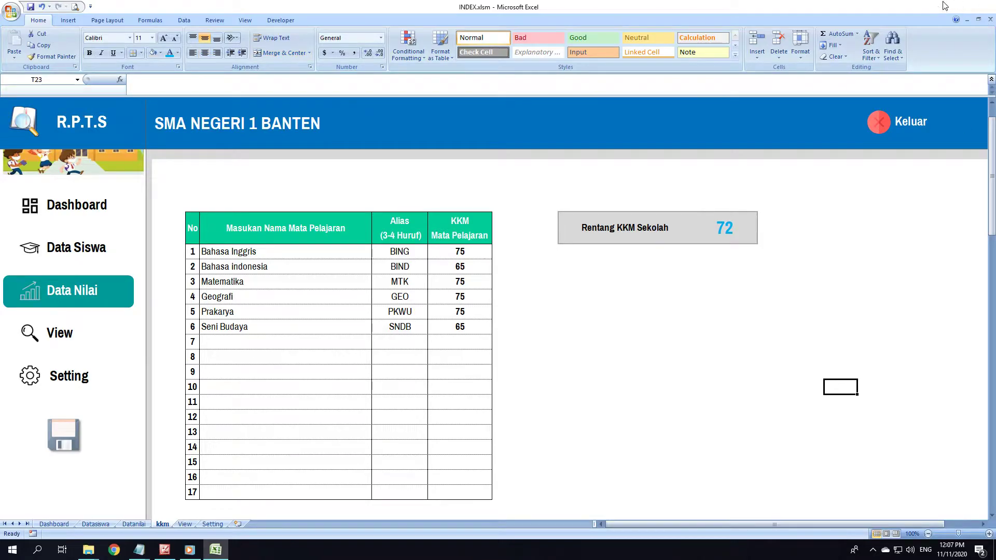
pyautogui.click(943, 5)
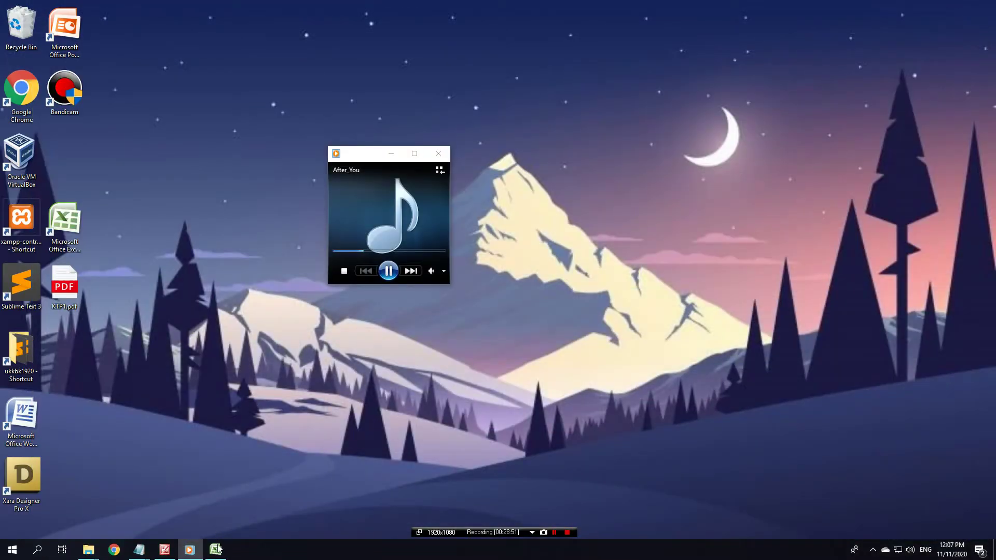
pyautogui.click(215, 550)
pyautogui.click(747, 236)
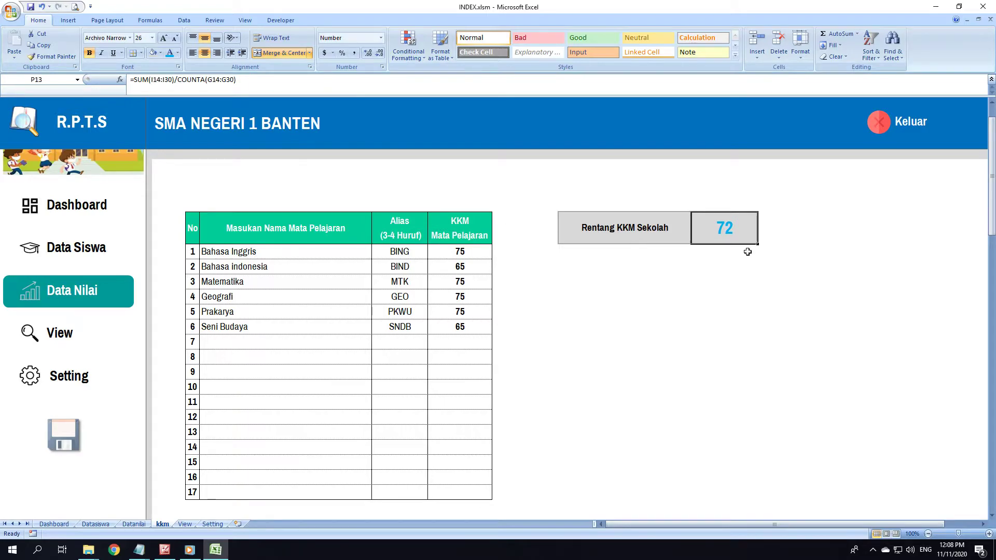
pyautogui.click(455, 334)
# - Set the Bahasa indonesia and Seni Budaya KKMs to 75, bringing Rentang KKM Sekolah to 75
pyautogui.click(473, 267)
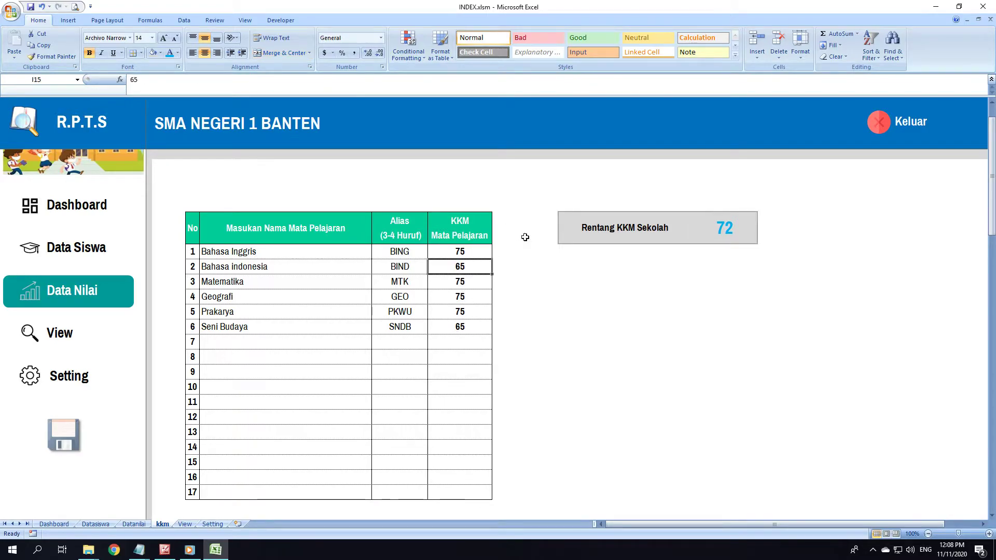
pyautogui.write('75')
pyautogui.press('Return')
pyautogui.press('Down')
pyautogui.press('Down')
pyautogui.press('Down')
pyautogui.write('75')
pyautogui.press('Up')
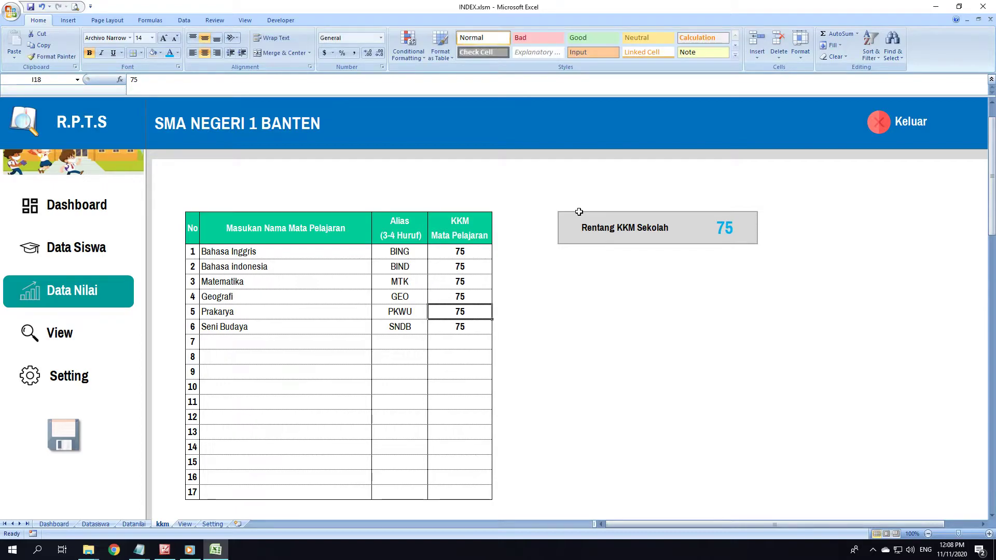
pyautogui.moveTo(473, 251); pyautogui.dragTo(480, 327)
pyautogui.click(774, 282)
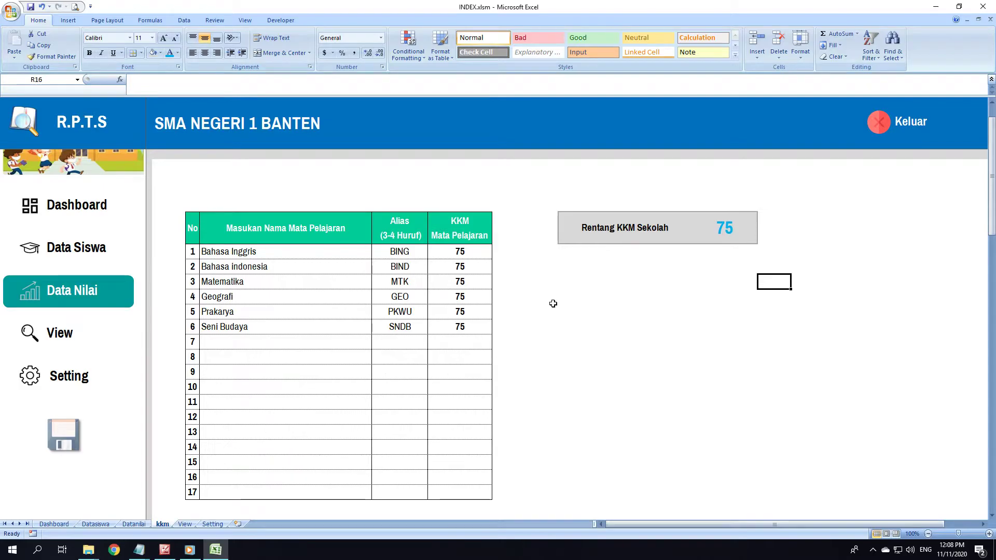
pyautogui.scroll(1, 356, 367)
pyautogui.scroll(-2, 342, 369)
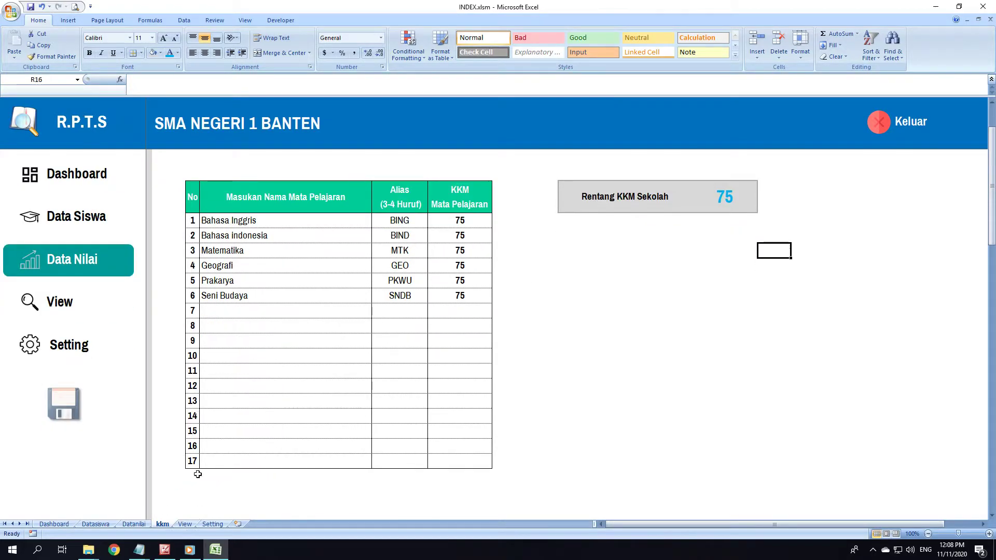
pyautogui.scroll(1, 361, 369)
pyautogui.scroll(1, 361, 370)
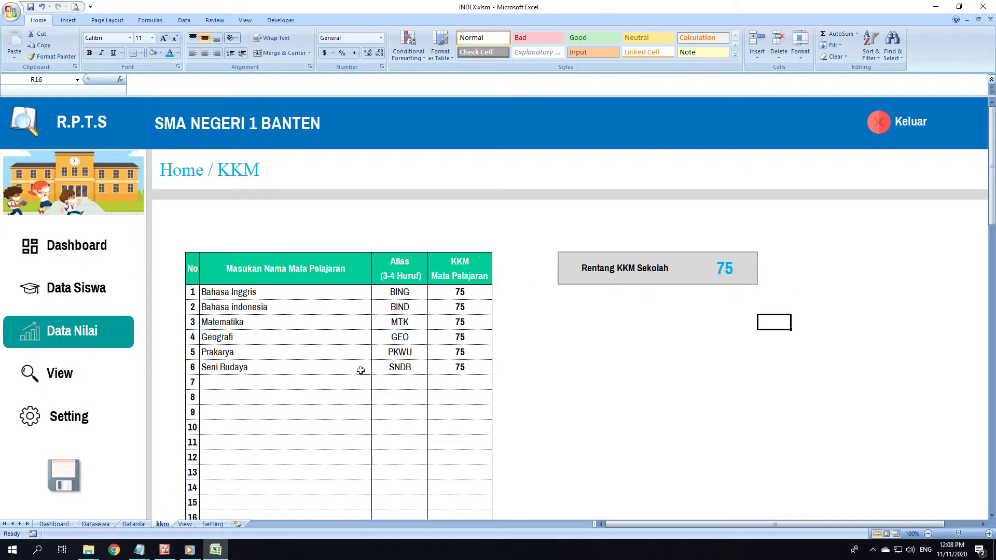
pyautogui.click(725, 344)
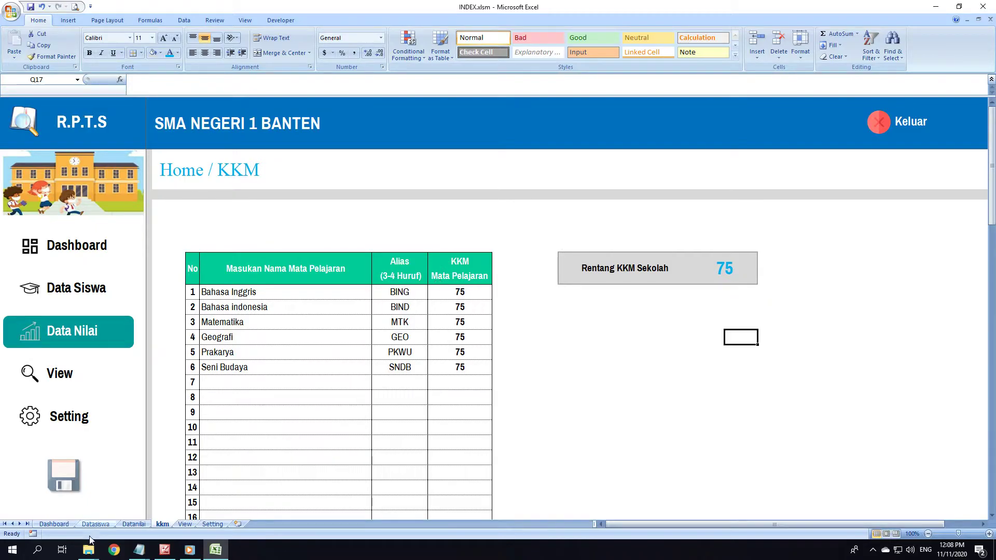
# - Compare Datanilai's subject headers 1–17 with the kkm BING alias, ending on the first header cell
pyautogui.click(133, 525)
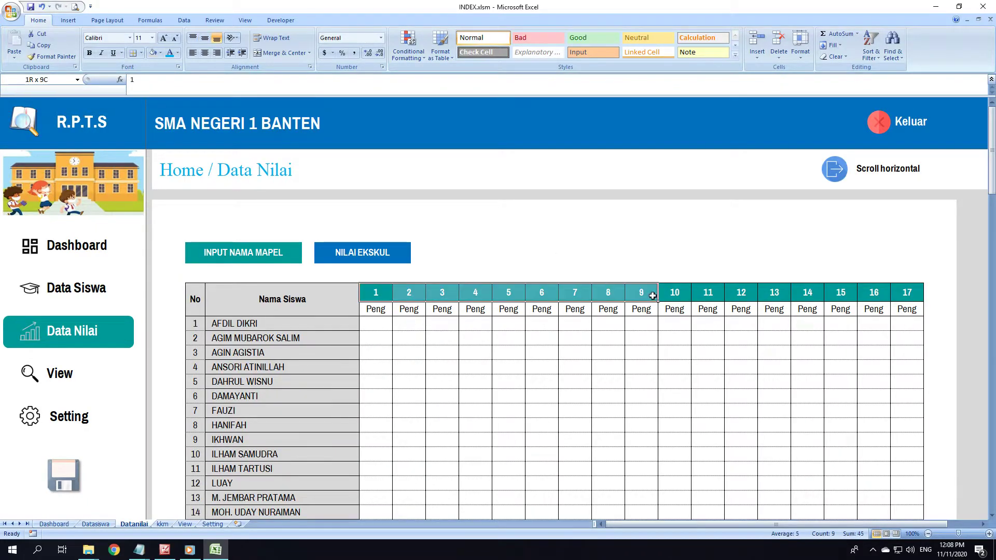
pyautogui.moveTo(372, 297); pyautogui.dragTo(908, 310)
pyautogui.click(165, 524)
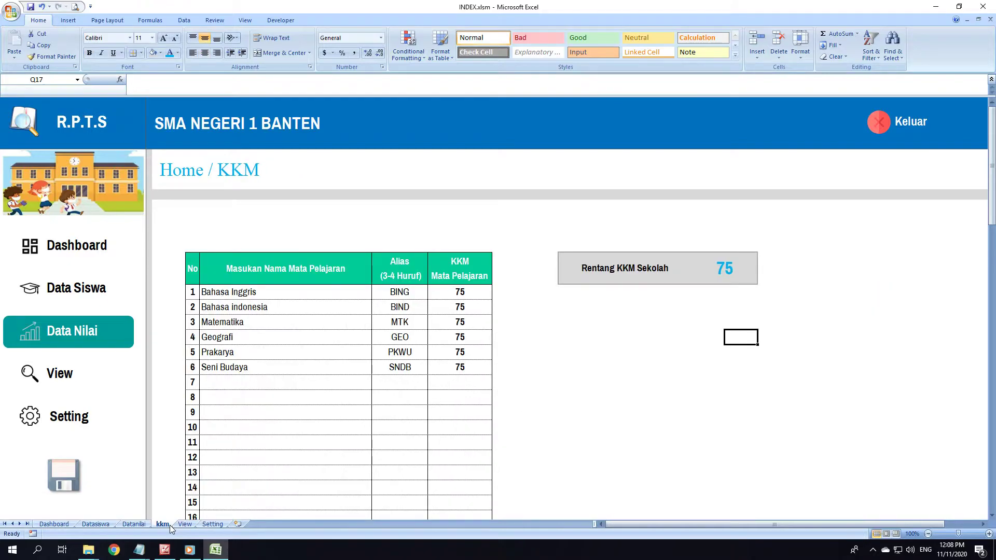
pyautogui.click(184, 524)
pyautogui.click(162, 524)
pyautogui.click(408, 292)
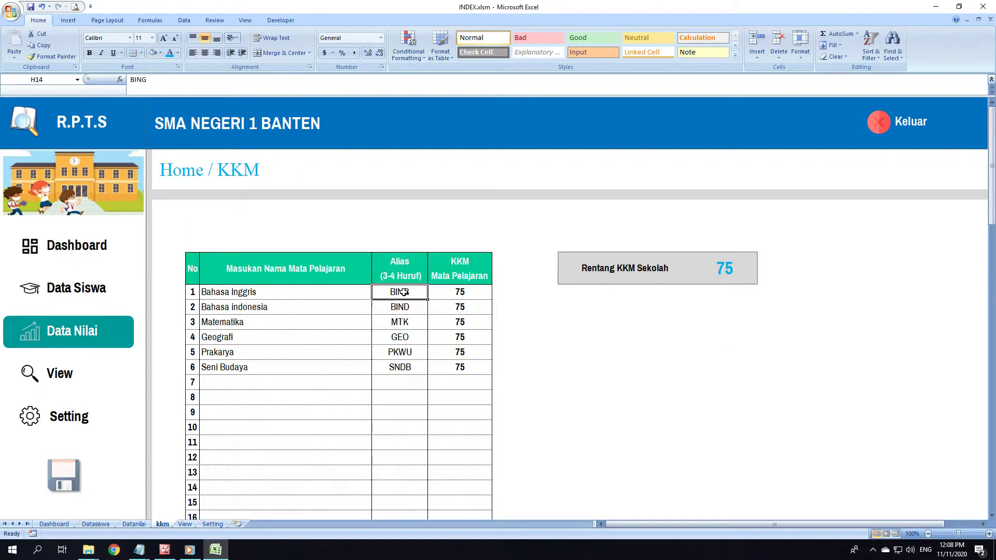
pyautogui.click(141, 524)
pyautogui.click(382, 291)
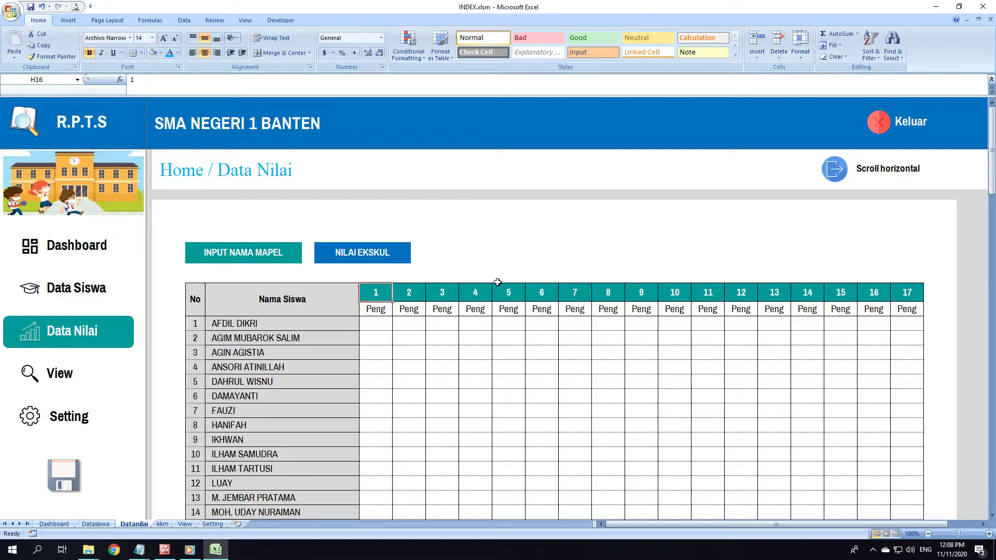
# - Launch Notepad via Win+R and write the scratch note 'jika'
pyautogui.press('super+r')
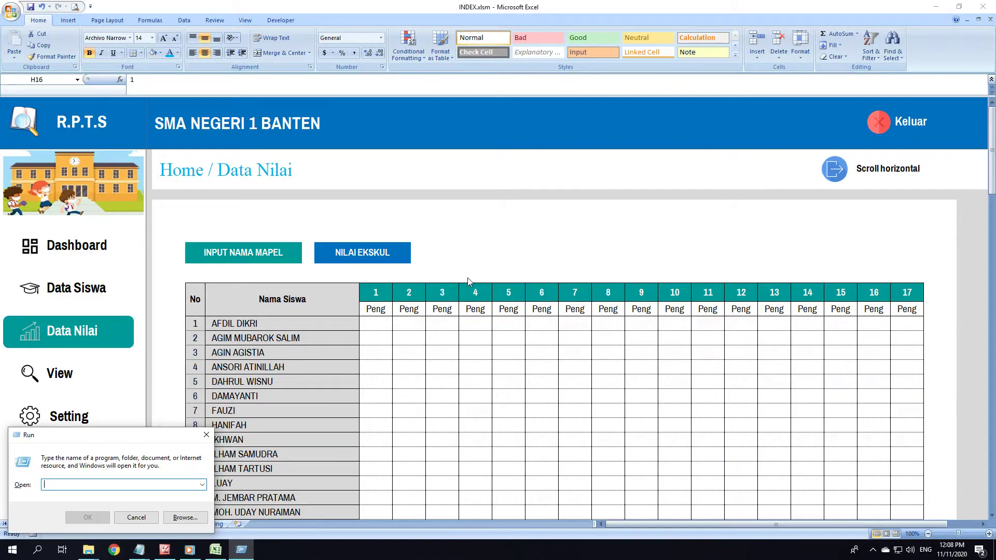
pyautogui.write('not')
pyautogui.write('pad')
pyautogui.press('Return')
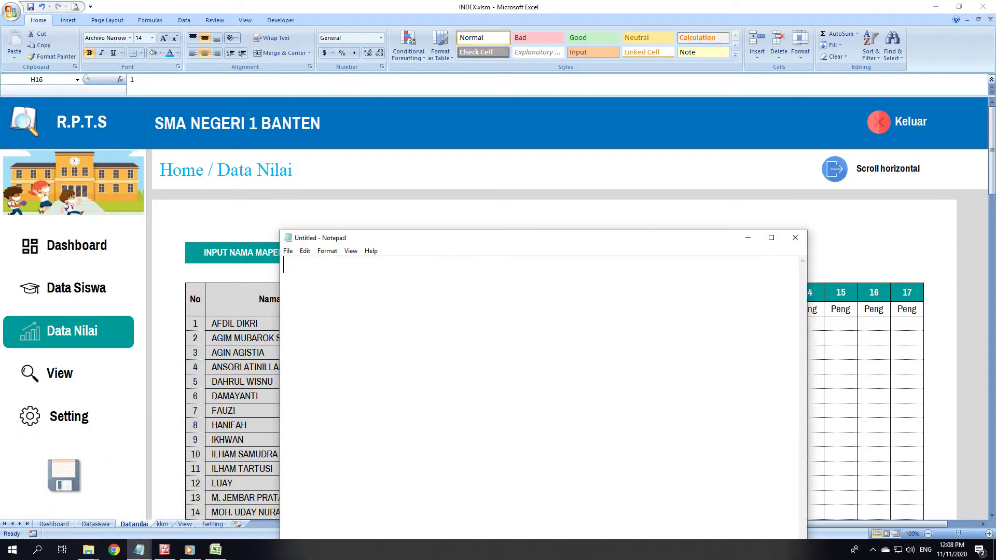
pyautogui.moveTo(456, 244); pyautogui.dragTo(561, 376)
pyautogui.write('il')
pyautogui.write('ka')
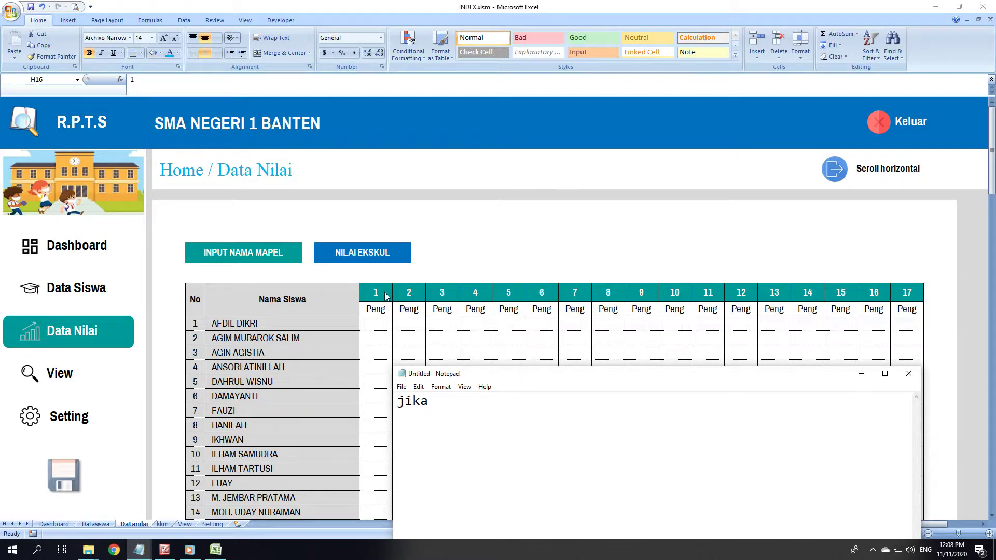
# - Return to Excel's kkm sheet and select the Bahasa Inggris subject name
pyautogui.click(384, 292)
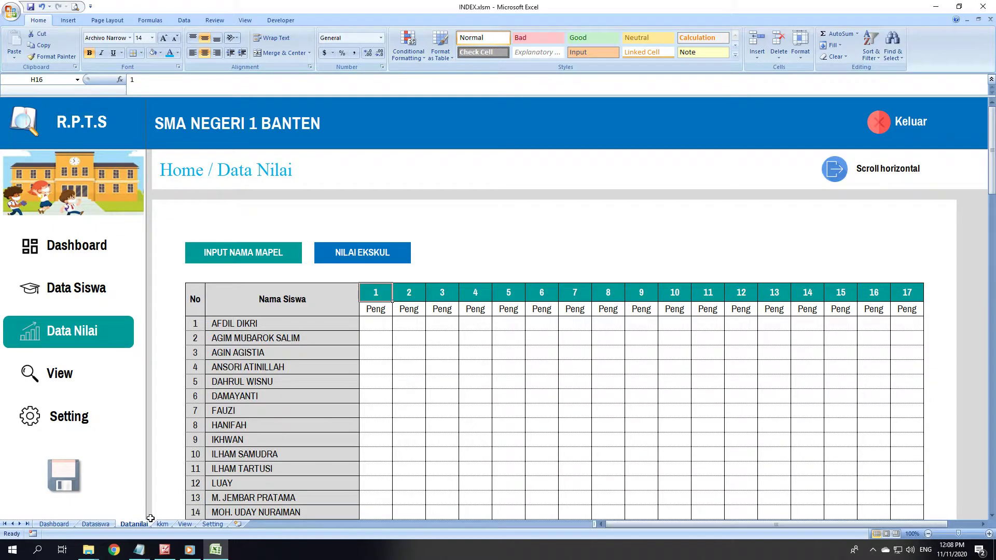
pyautogui.click(162, 524)
pyautogui.click(232, 294)
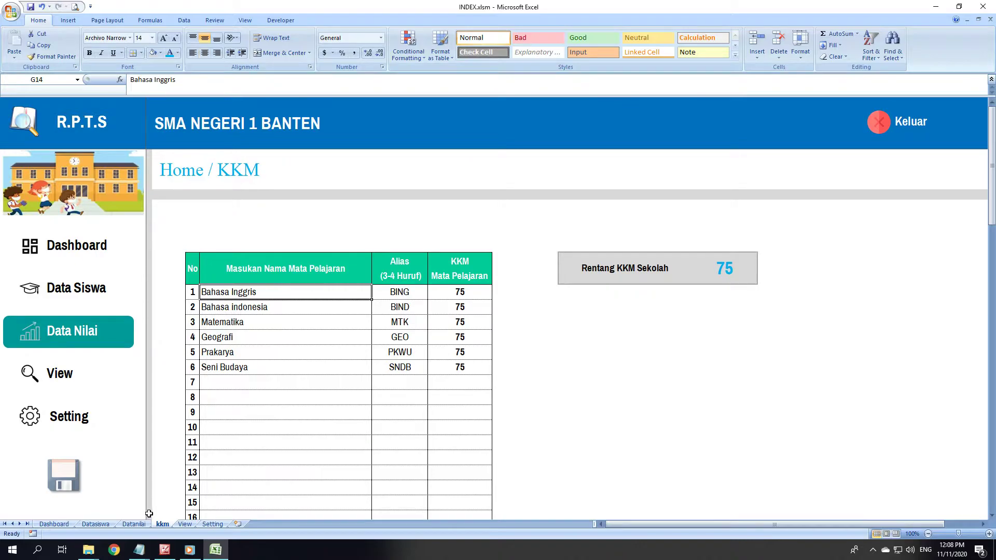
# - Review the kkm sheet's BING alias and the Bahasa Inggris and Bahasa indonesia names
pyautogui.click(134, 524)
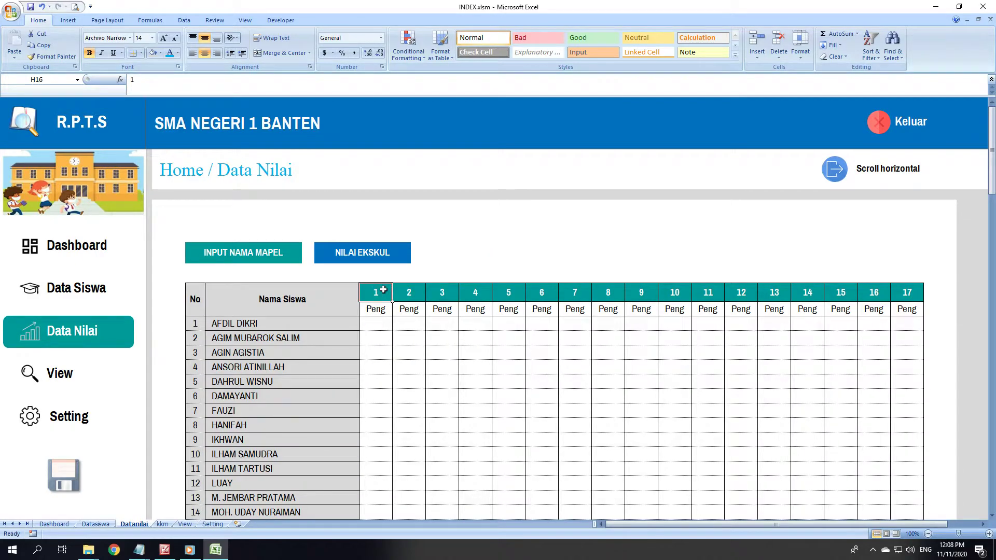
pyautogui.click(162, 524)
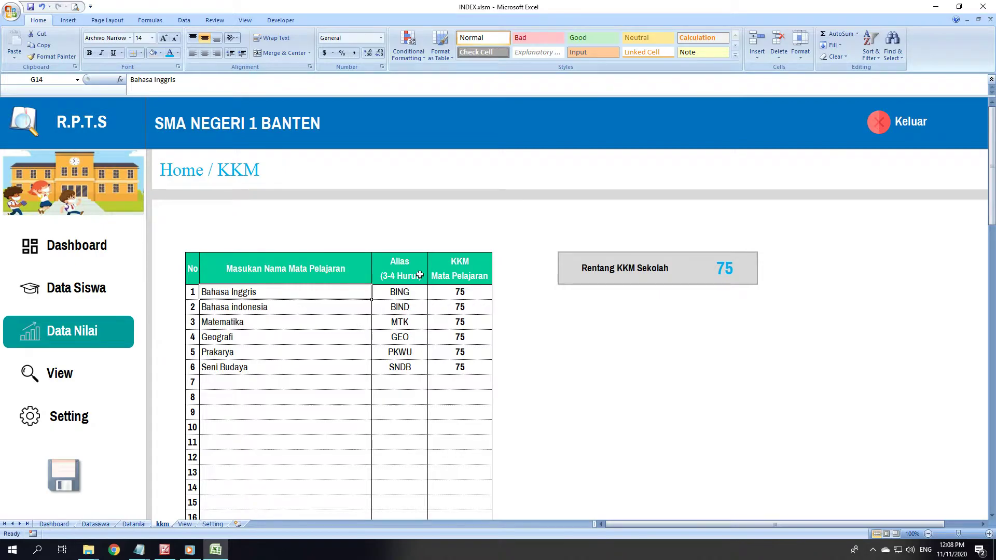
pyautogui.click(387, 295)
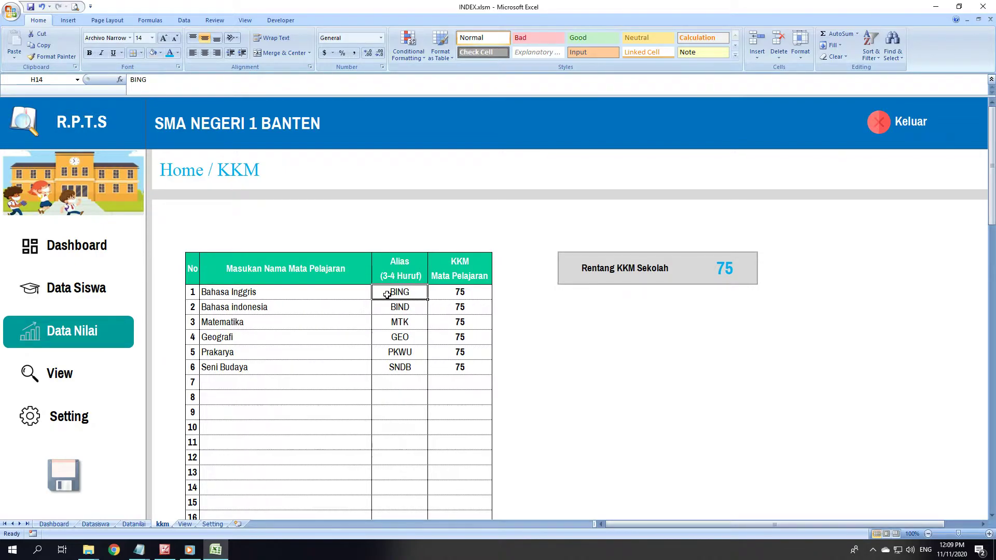
pyautogui.click(209, 294)
pyautogui.click(214, 307)
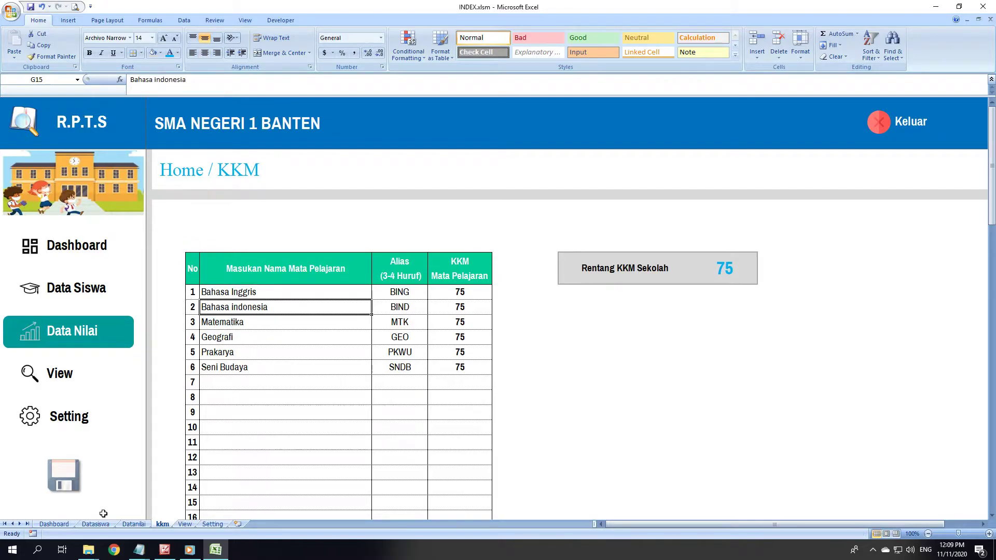
# - Type 'Bahasa Indonesia' into the first Datanilai subject header cell
pyautogui.click(133, 524)
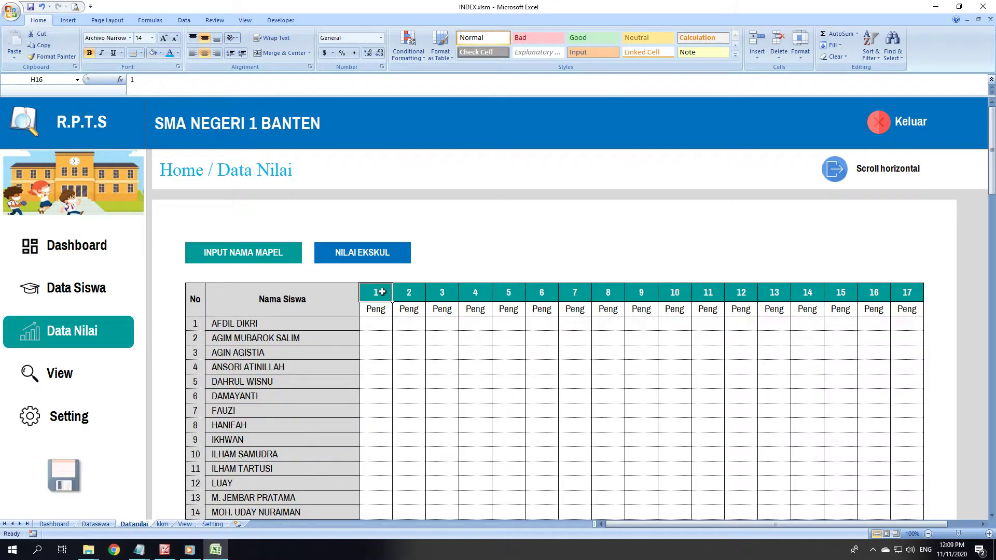
pyautogui.click(487, 283)
pyautogui.click(363, 292)
pyautogui.write('Bahasa Indonesia')
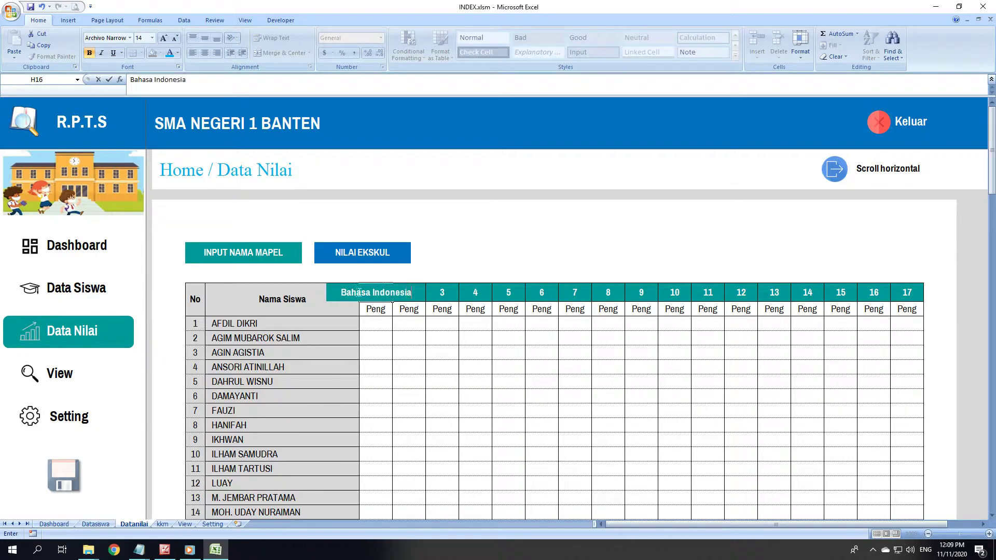
pyautogui.press('Return')
# - Try font size 12 on the Bahasa Indonesia header, then undo it
pyautogui.click(365, 293)
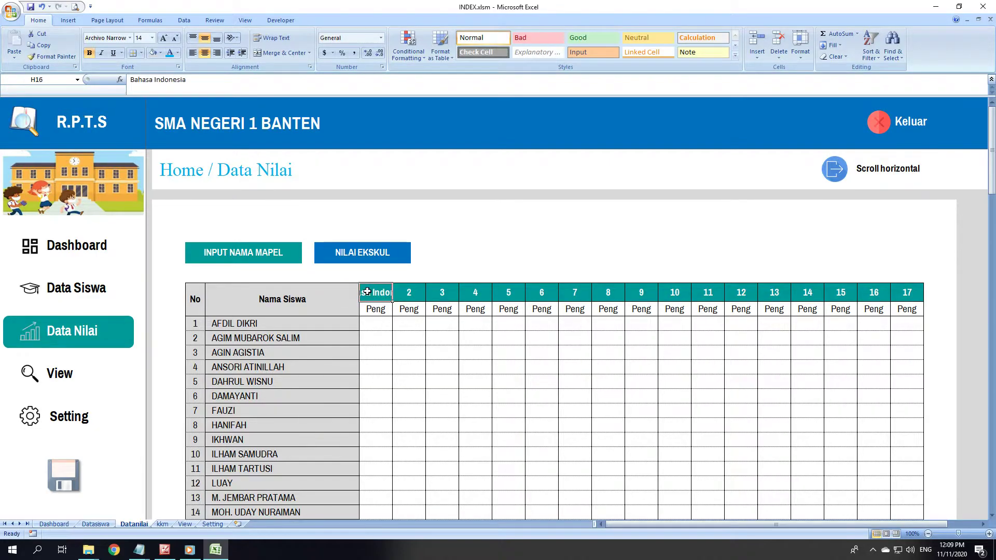
pyautogui.click(140, 38)
pyautogui.press('Return')
pyautogui.hotkey('ctrl', 'z')
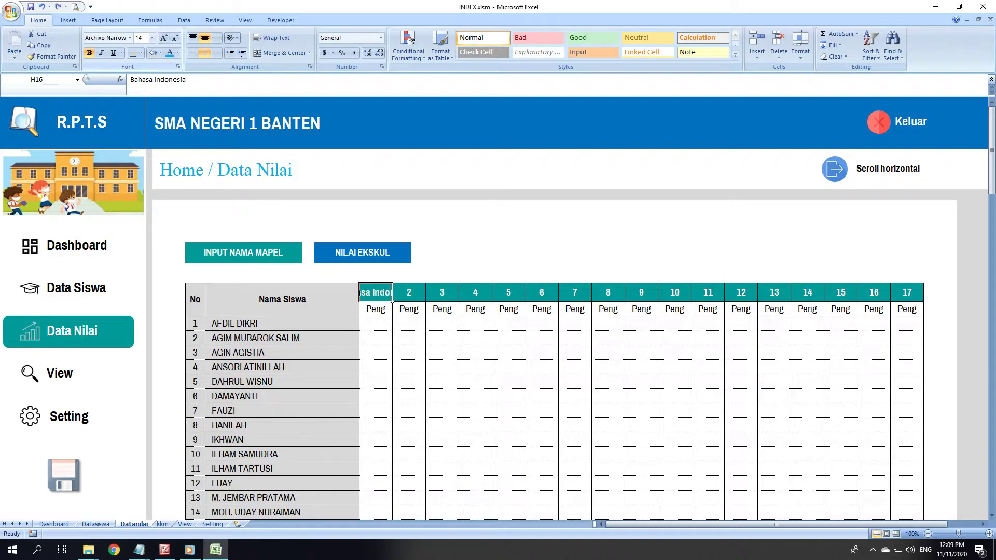
pyautogui.click(575, 499)
pyautogui.click(377, 293)
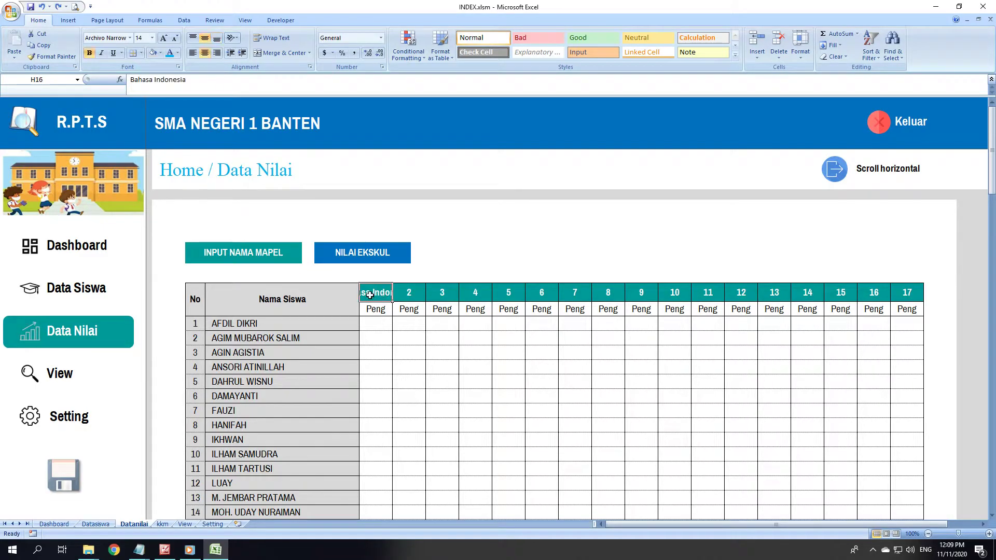
# - Check the BING and BIND alias cells on kkm before returning to Datanilai
pyautogui.click(162, 524)
pyautogui.moveTo(412, 292); pyautogui.dragTo(416, 309)
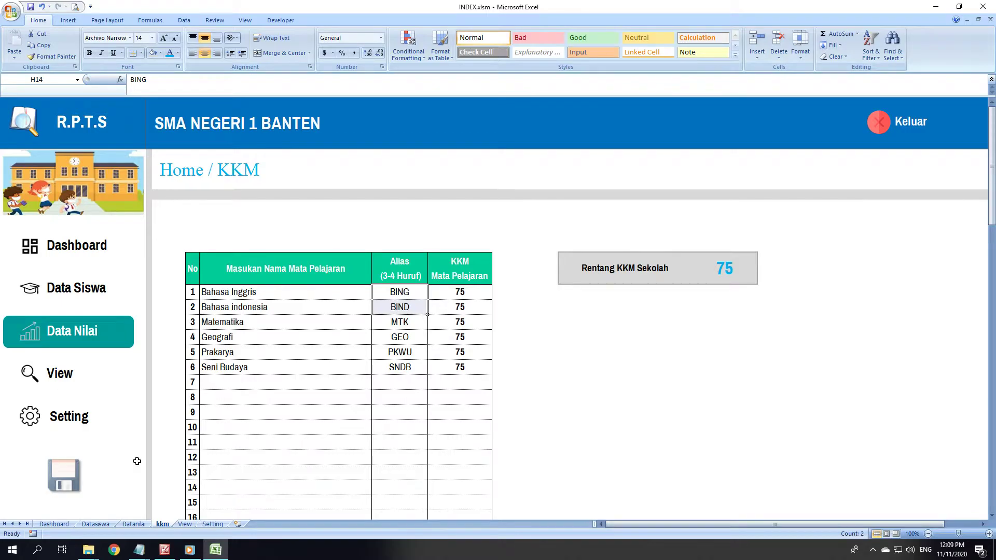
pyautogui.click(127, 526)
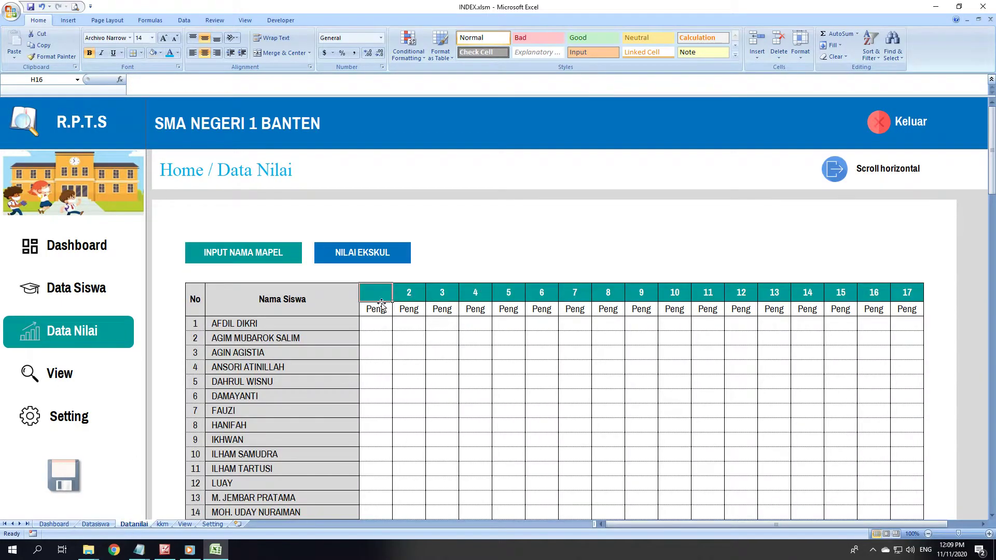
# - Enter =if(isblank(kkm!G14);""; in the first header, which Excel rejects as an error
pyautogui.write('=')
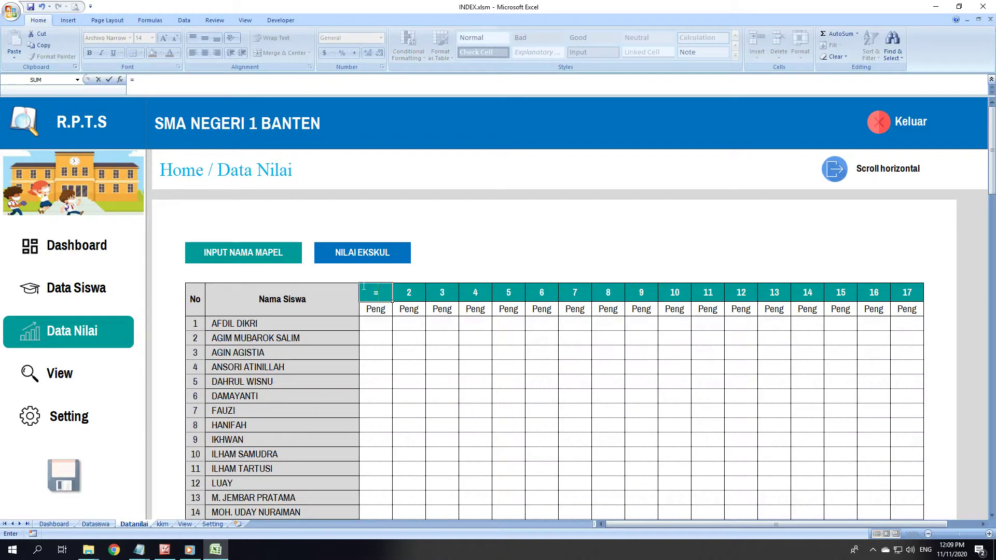
pyautogui.write('if(')
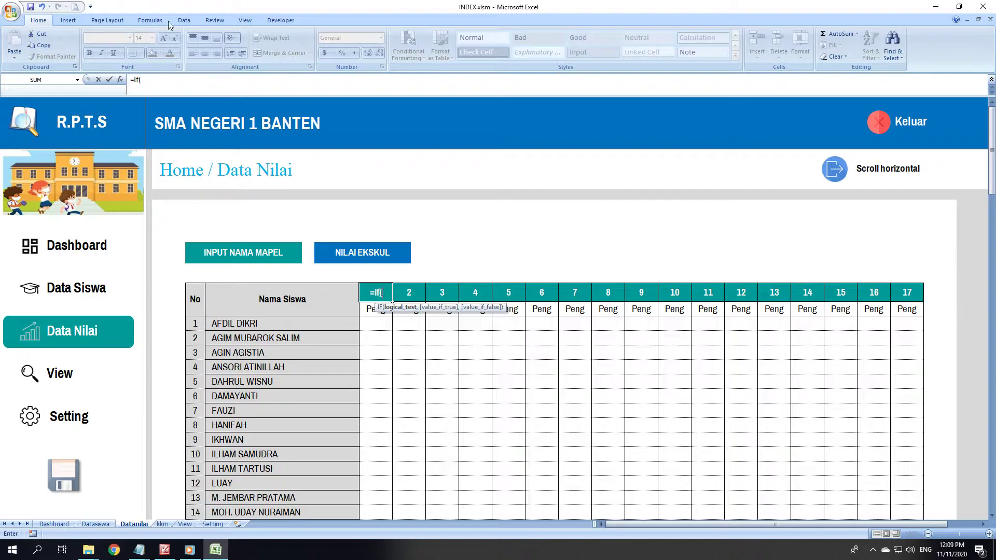
pyautogui.click(166, 80)
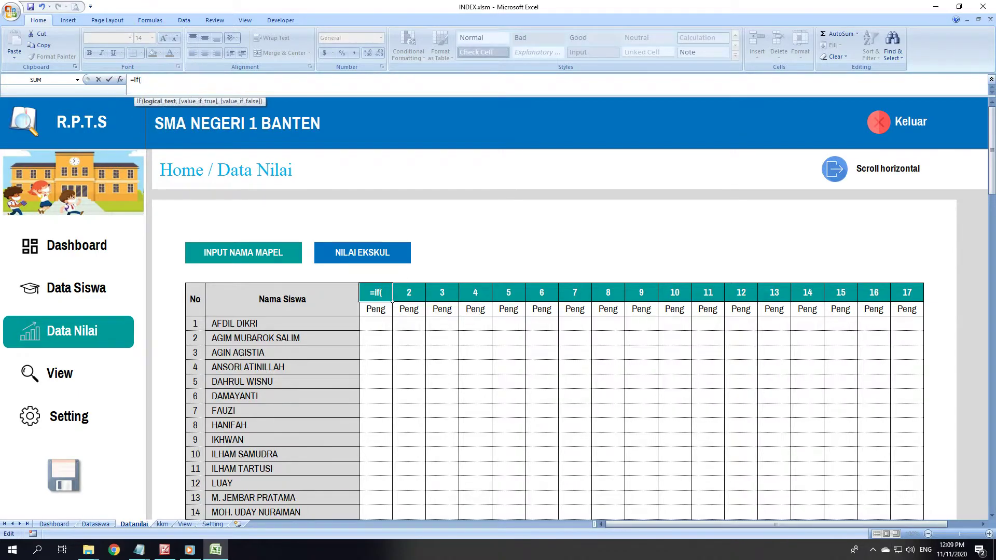
pyautogui.click(384, 295)
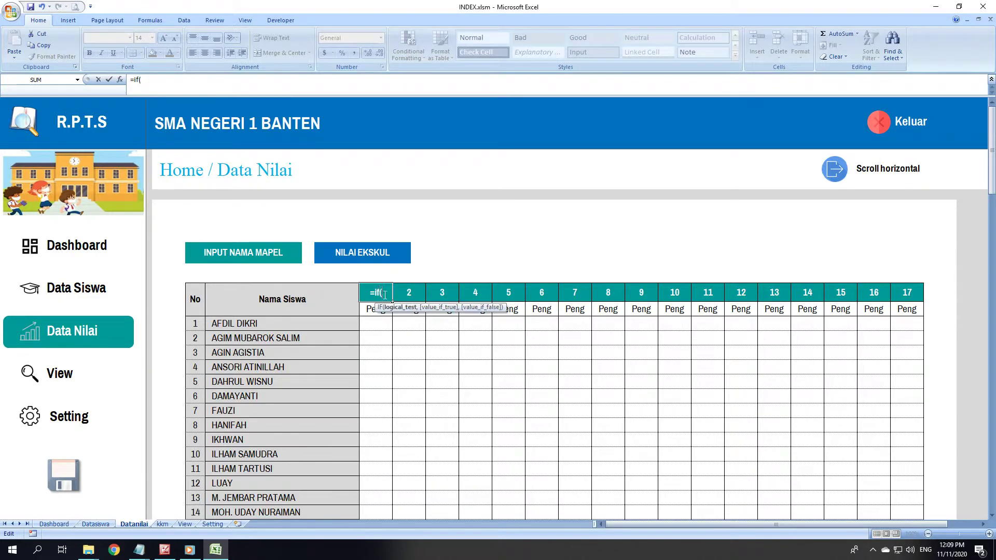
pyautogui.click(162, 524)
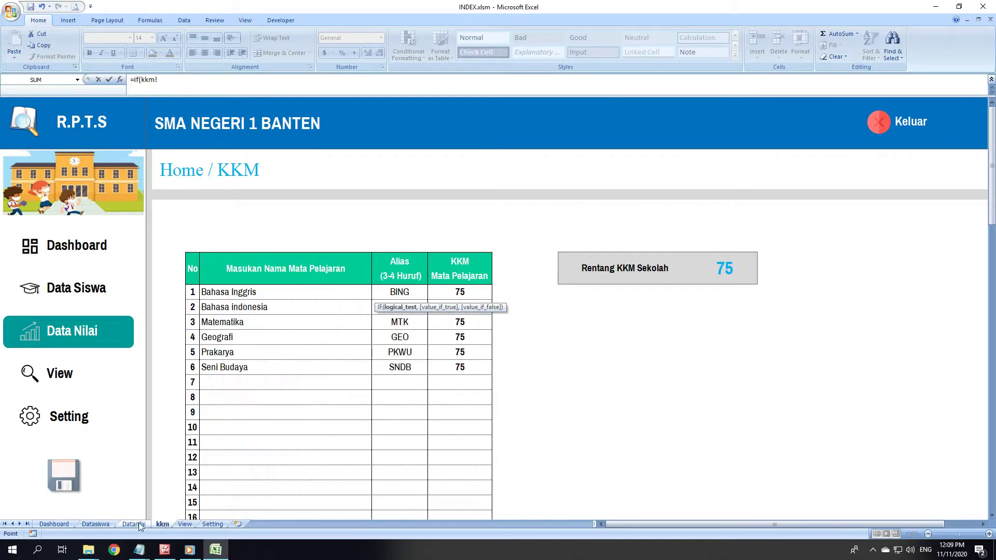
pyautogui.click(138, 524)
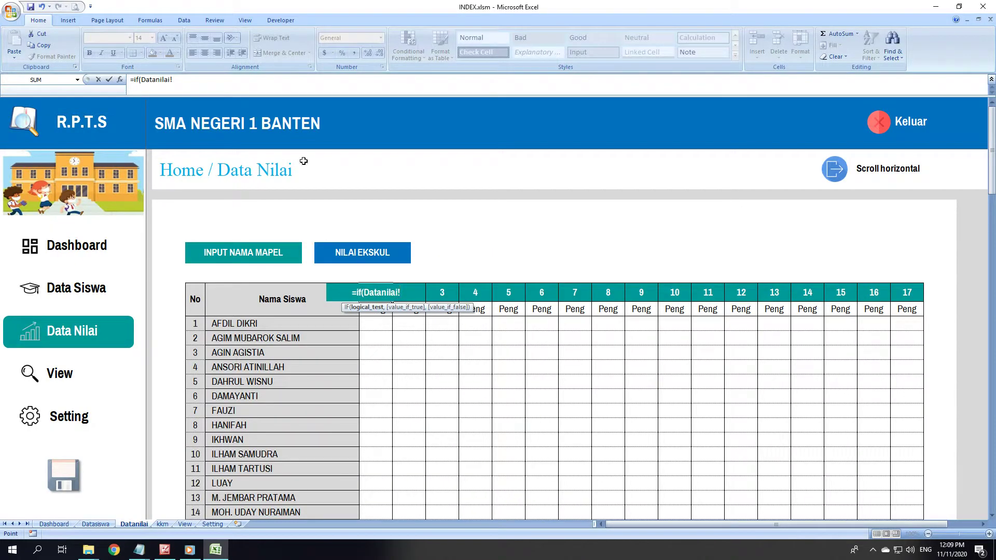
pyautogui.moveTo(172, 79); pyautogui.dragTo(141, 80)
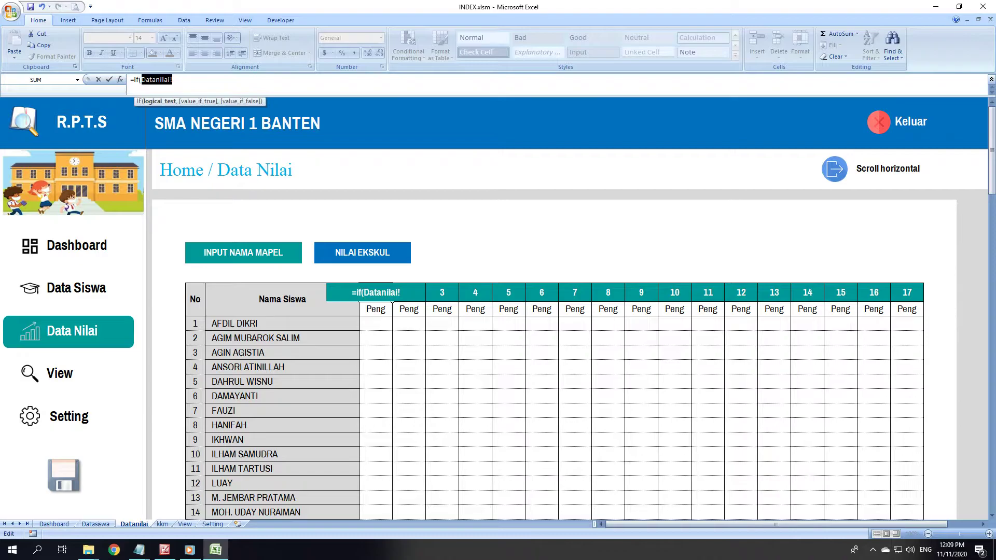
pyautogui.write('isblank(')
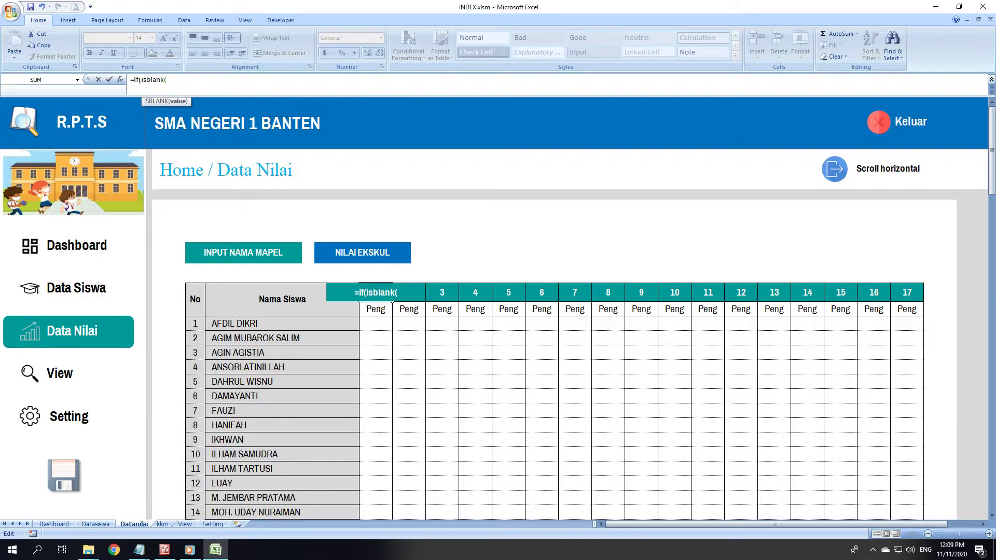
pyautogui.click(162, 524)
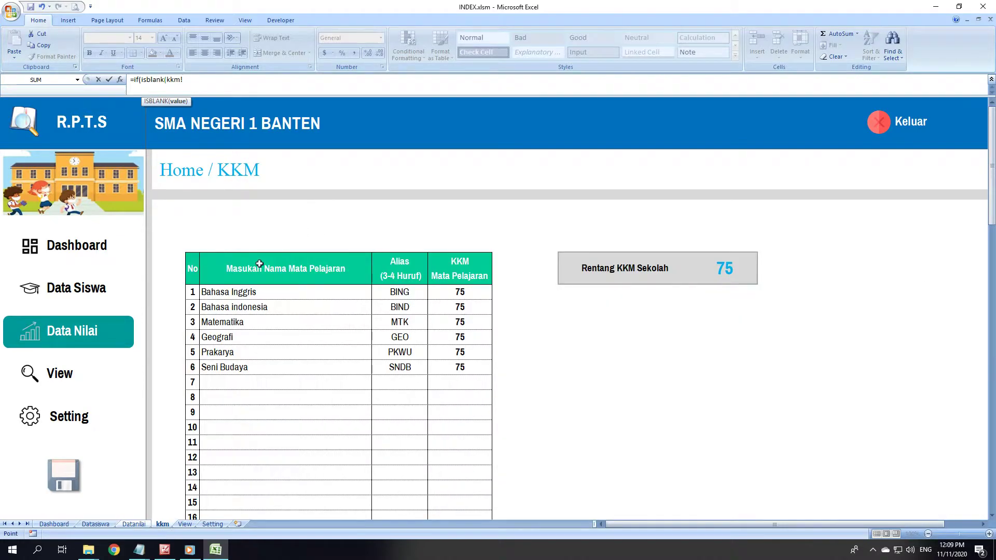
pyautogui.click(252, 293)
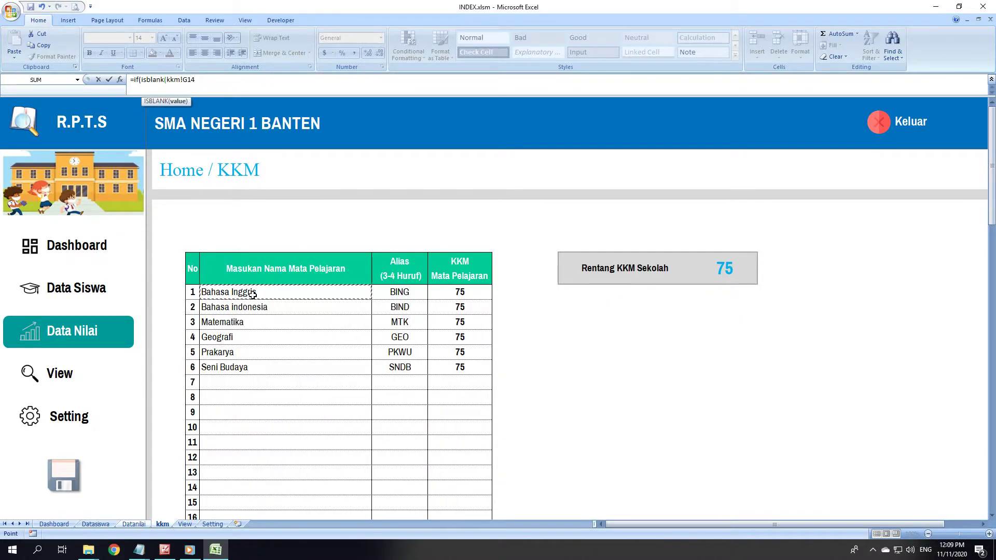
pyautogui.write(');"";')
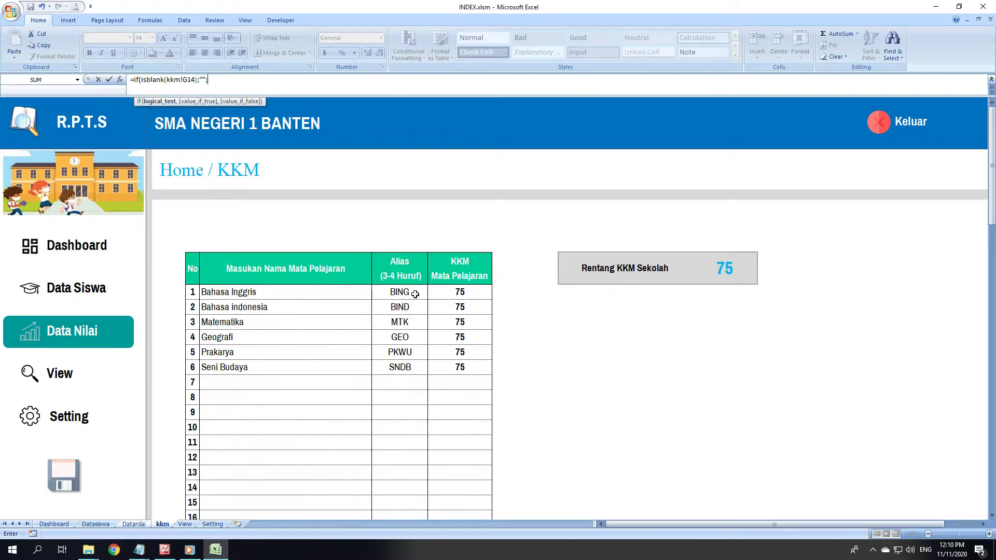
pyautogui.press('Return')
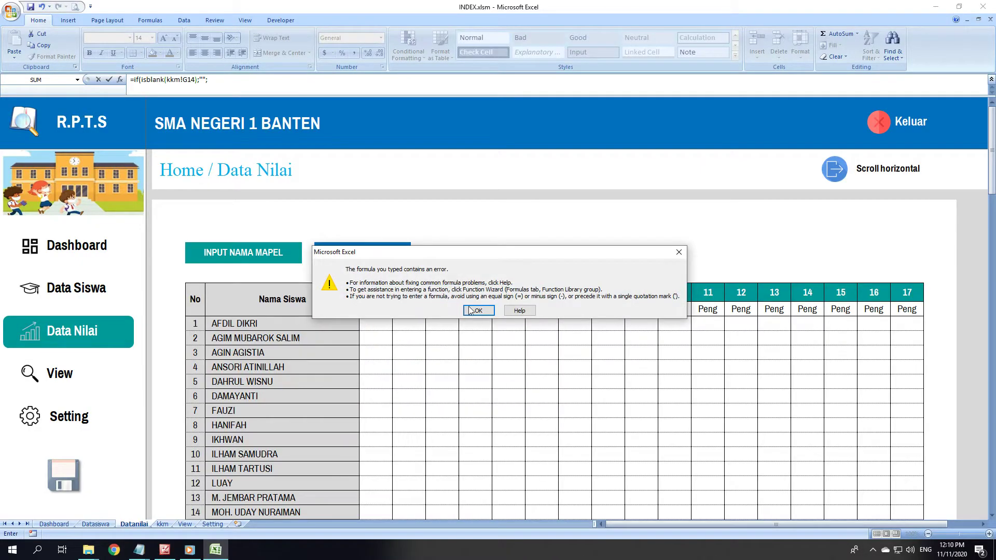
# - Dismiss the error and replace the formula's semicolons with commas
pyautogui.click(472, 310)
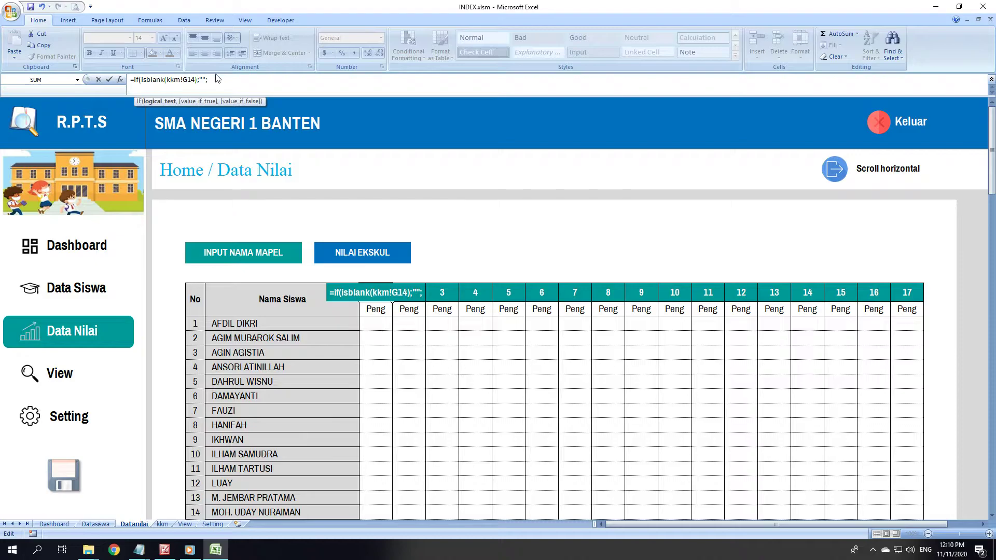
pyautogui.press('BackSpace')
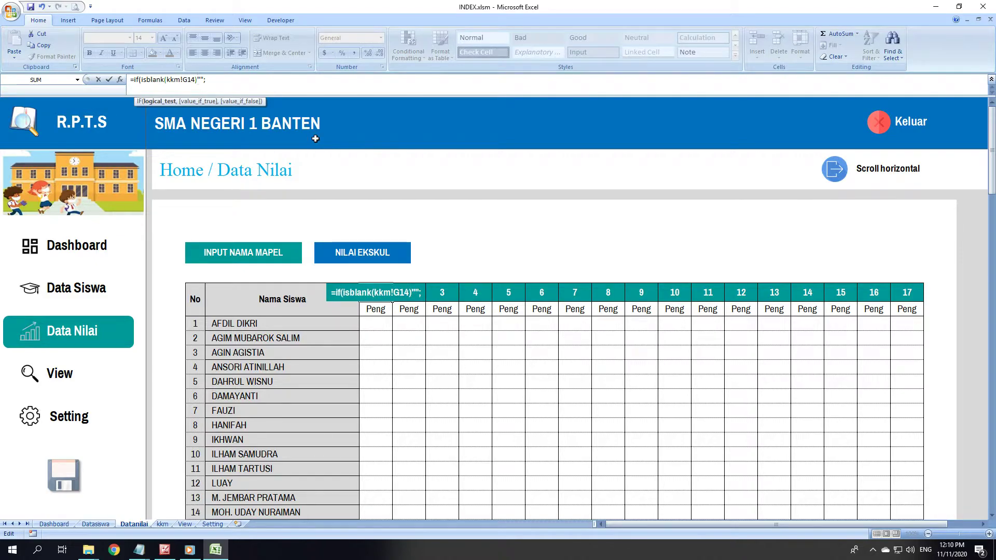
pyautogui.write(',')
pyautogui.press('BackSpace')
pyautogui.write(',')
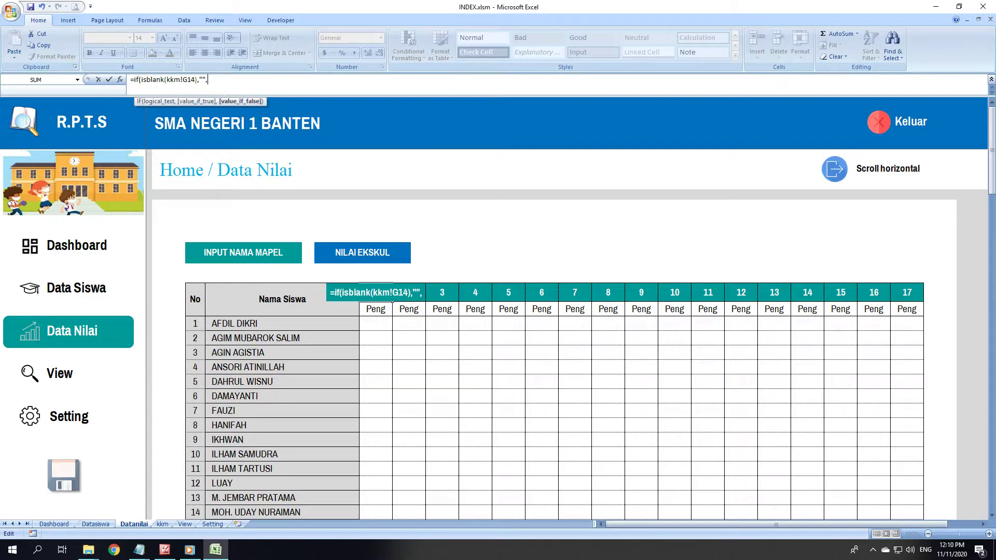
# - Finish the header as =IF(ISBLANK(kkm!$G$14),"",kkm!$H$14) so it shows BING
pyautogui.click(162, 524)
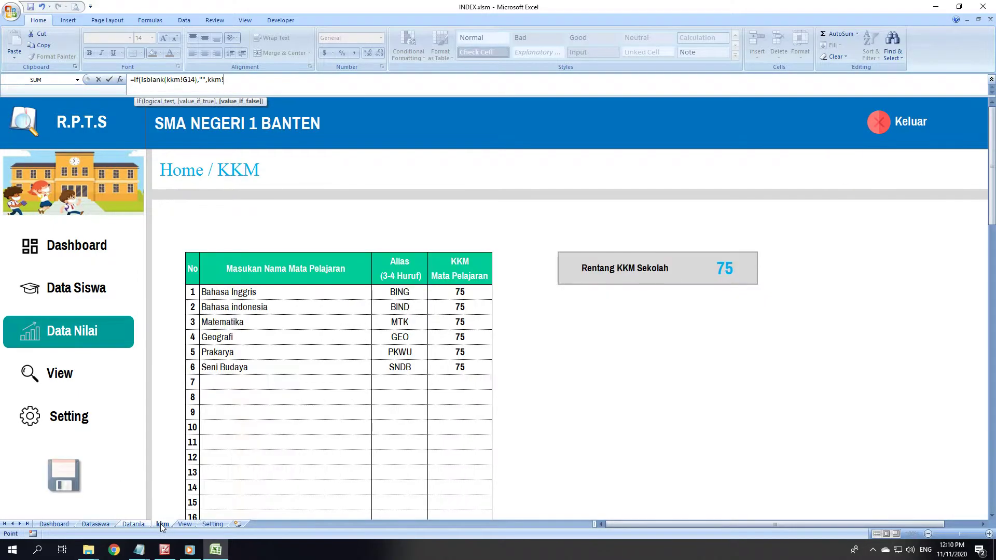
pyautogui.click(408, 290)
pyautogui.press('F4')
pyautogui.click(195, 79)
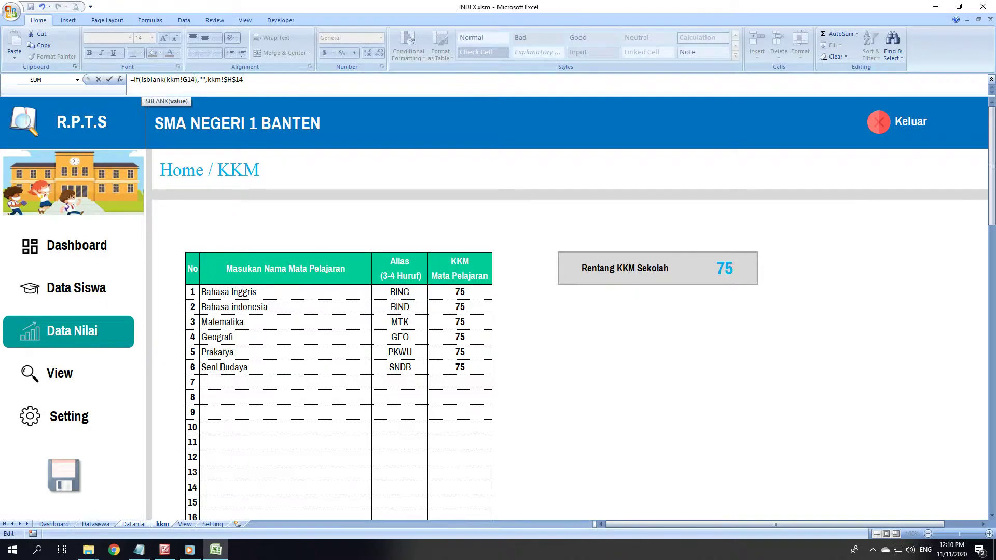
pyautogui.press('F4')
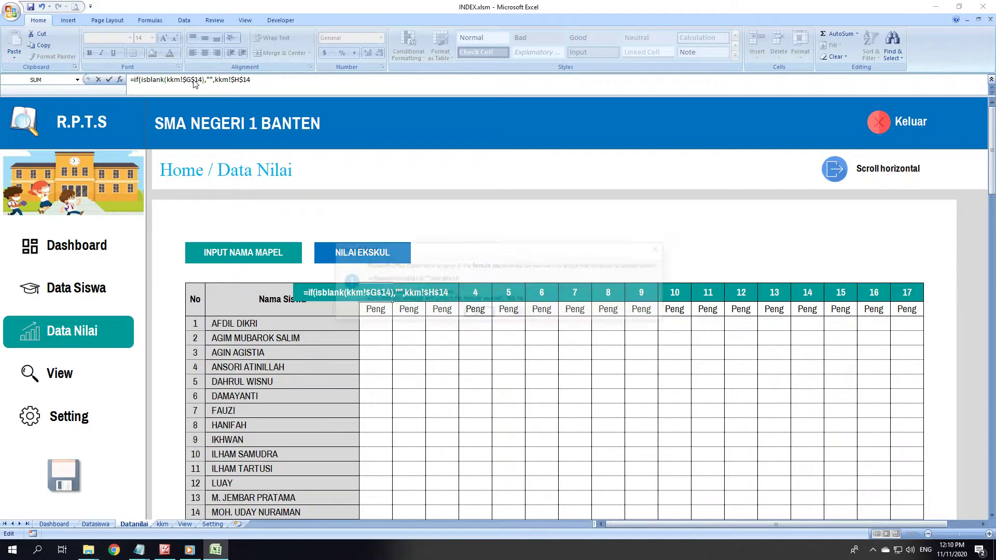
pyautogui.press('Return')
pyautogui.press('Return')
pyautogui.click(440, 353)
pyautogui.click(375, 293)
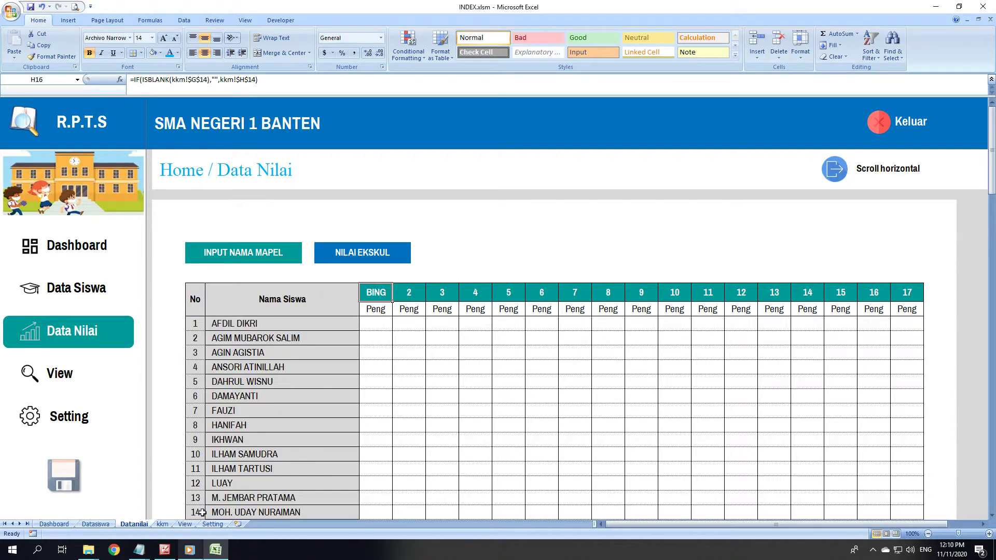
# - Clear the Bahasa Inggris name on kkm to test that the first Datanilai header blanks
pyautogui.hotkey('ctrl', '[')
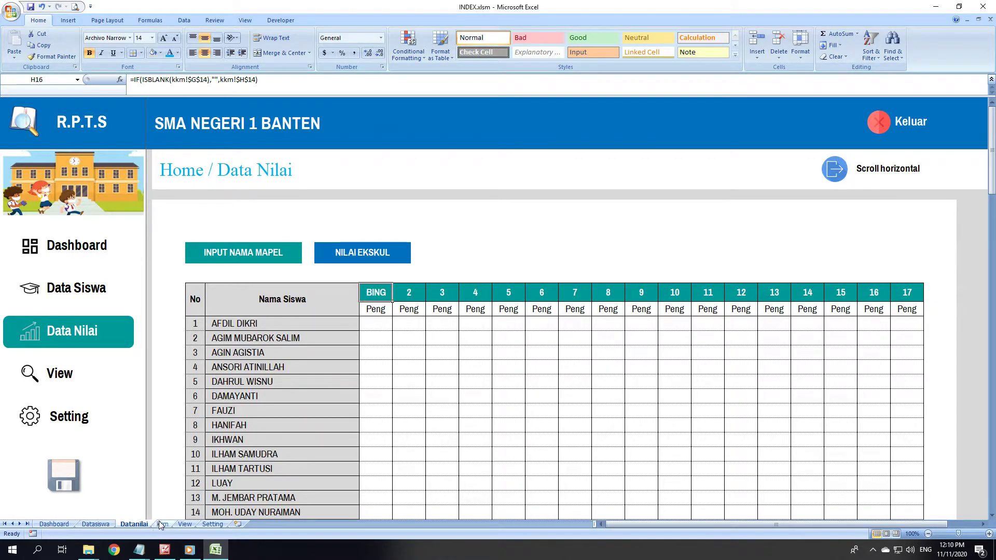
pyautogui.click(393, 293)
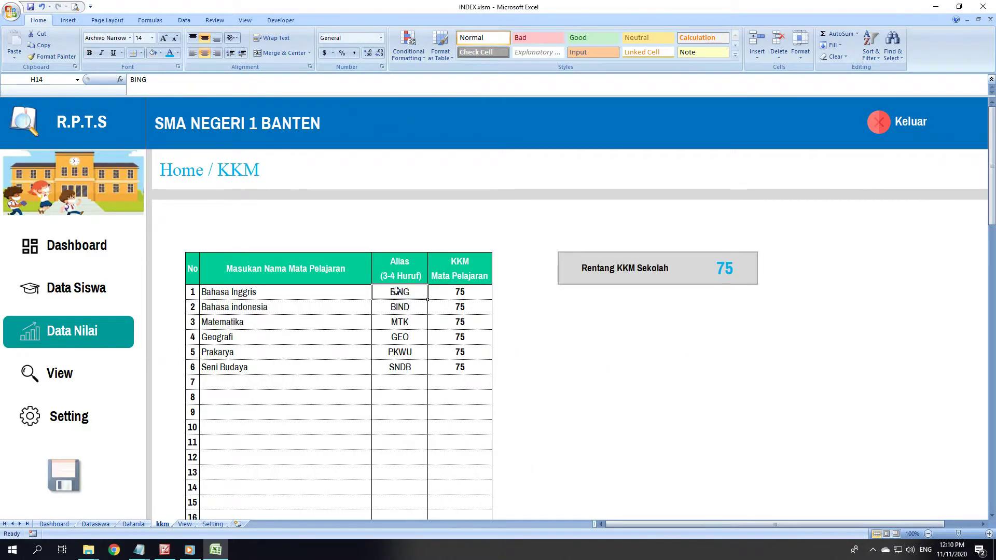
pyautogui.click(242, 293)
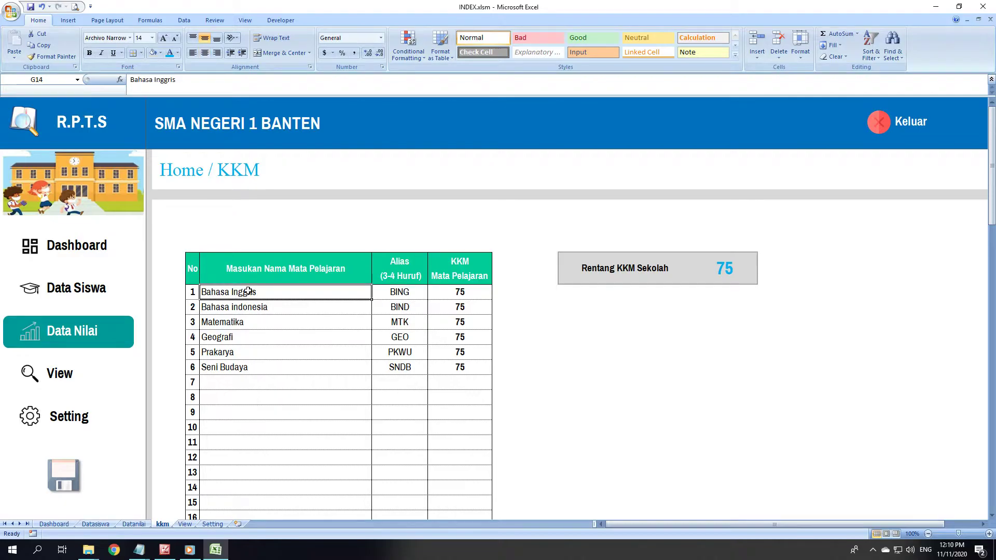
pyautogui.press('Delete')
pyautogui.press('Down')
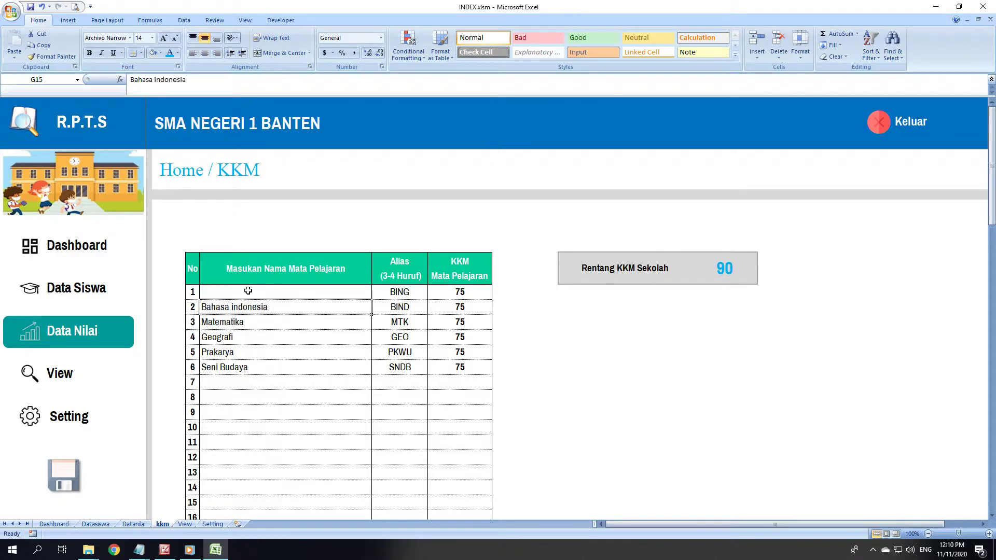
pyautogui.click(143, 525)
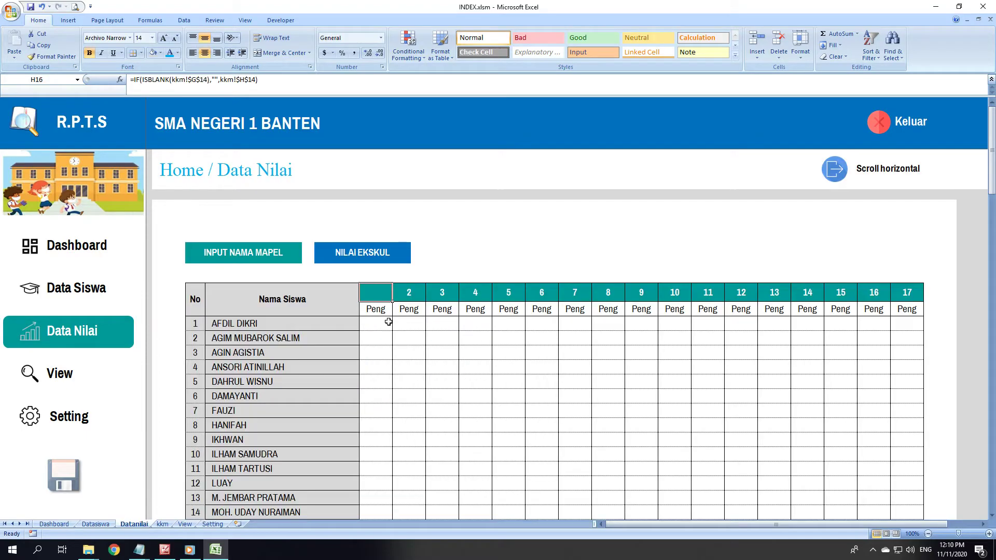
# - Undo the deletion to restore Bahasa Inggris and confirm the header shows BING again
pyautogui.click(163, 524)
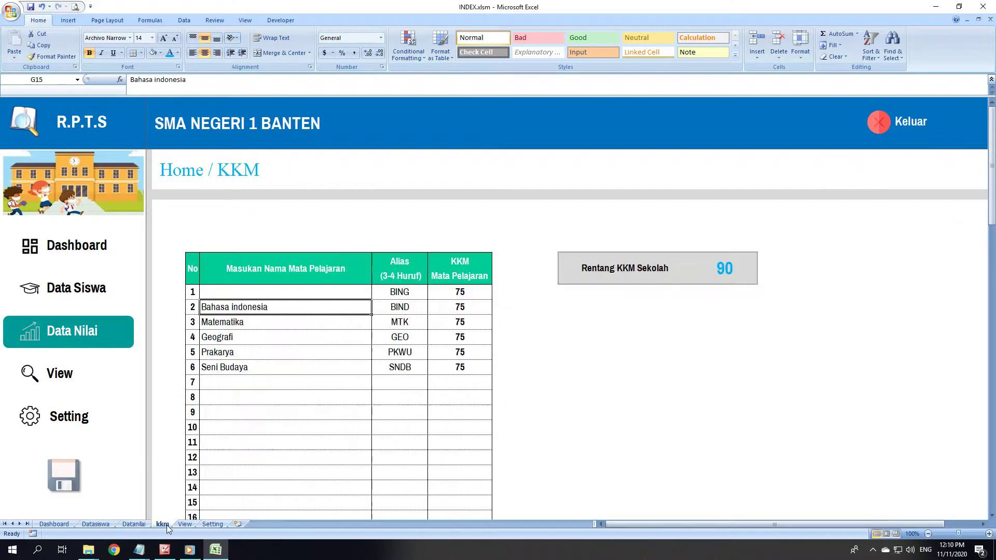
pyautogui.click(262, 289)
pyautogui.hotkey('ctrl', 'z')
pyautogui.click(343, 369)
pyautogui.click(134, 525)
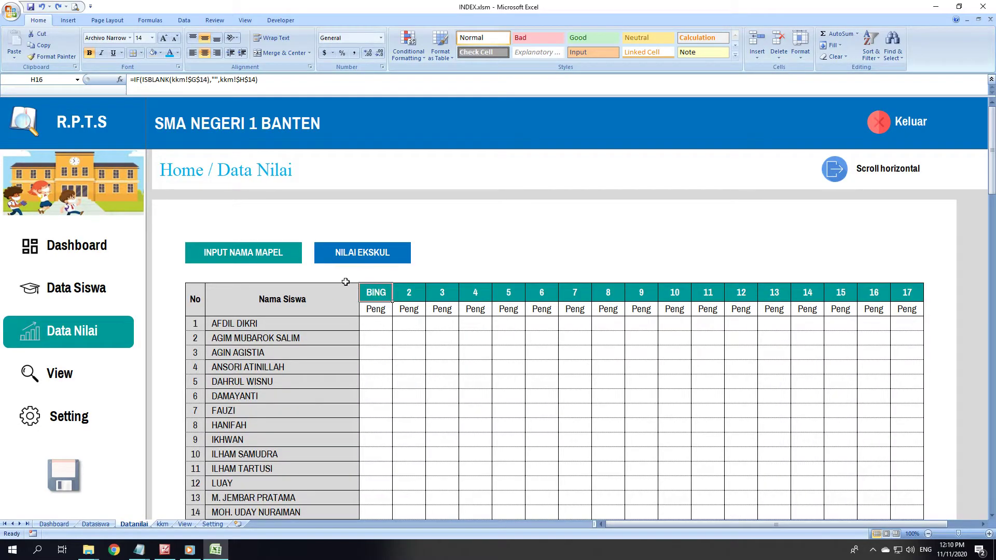
pyautogui.click(413, 295)
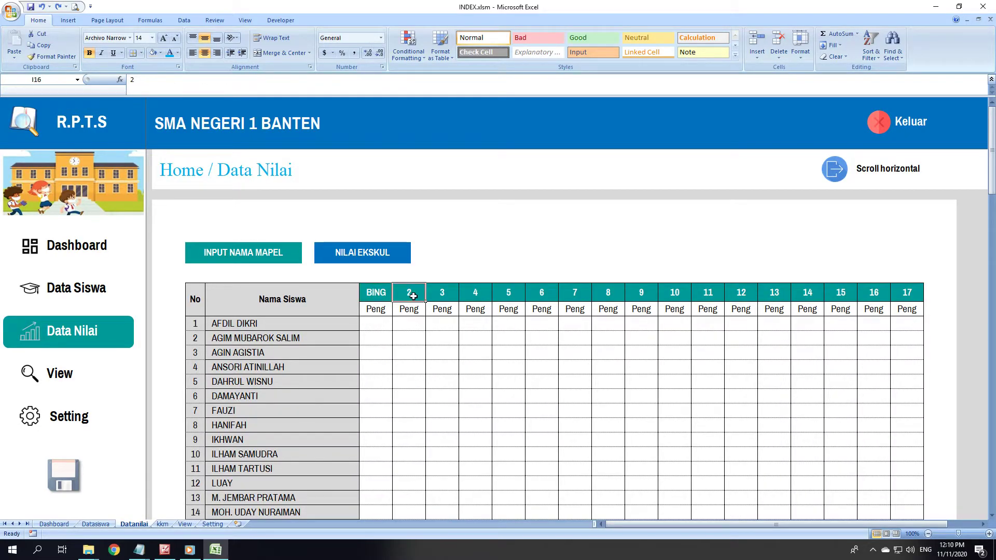
# - Review the BING header's formula, select headers 2–17, then cancel Paste Special
pyautogui.click(380, 295)
pyautogui.moveTo(258, 80); pyautogui.dragTo(131, 80)
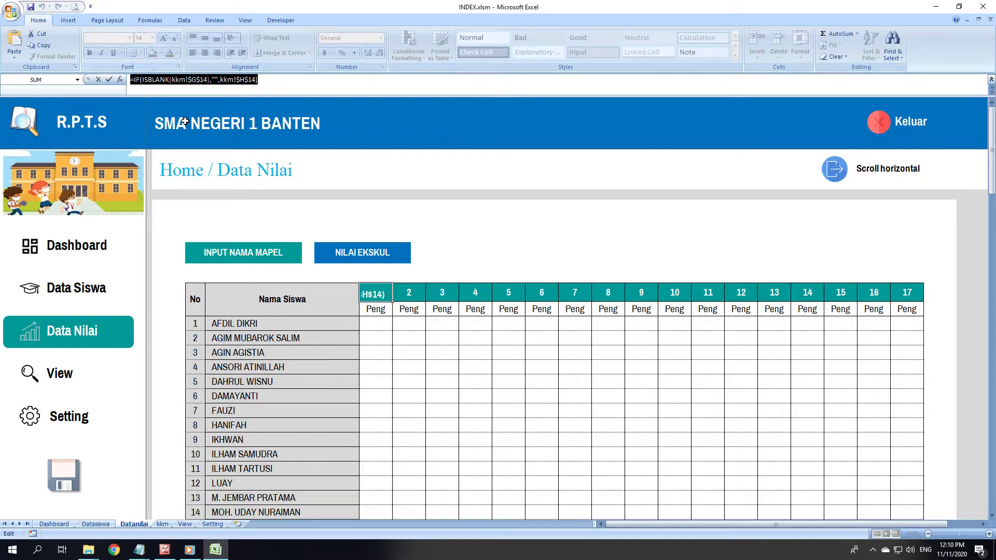
pyautogui.press('Escape')
pyautogui.click(403, 286)
pyautogui.moveTo(403, 292); pyautogui.dragTo(907, 293)
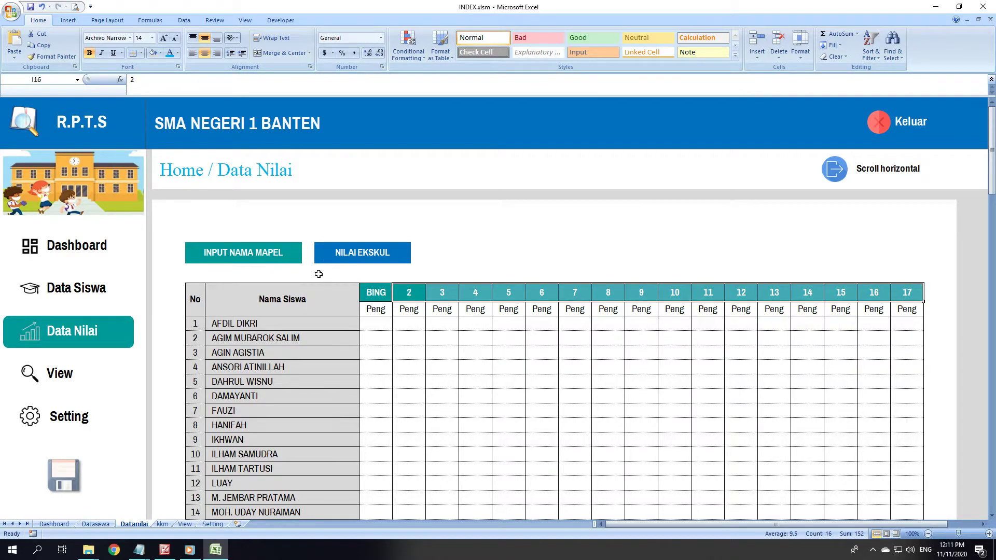
pyautogui.rightClick(417, 296)
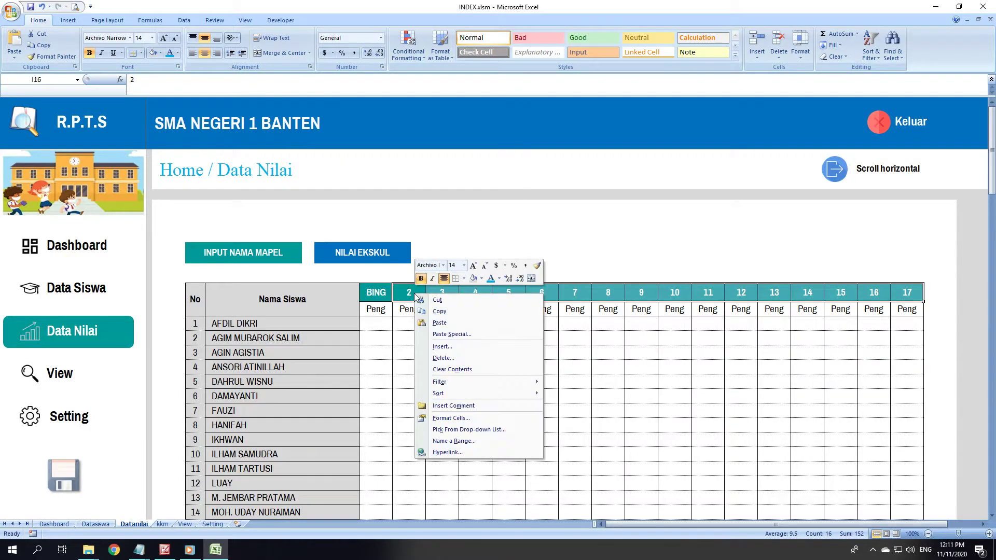
pyautogui.click(452, 334)
pyautogui.click(572, 244)
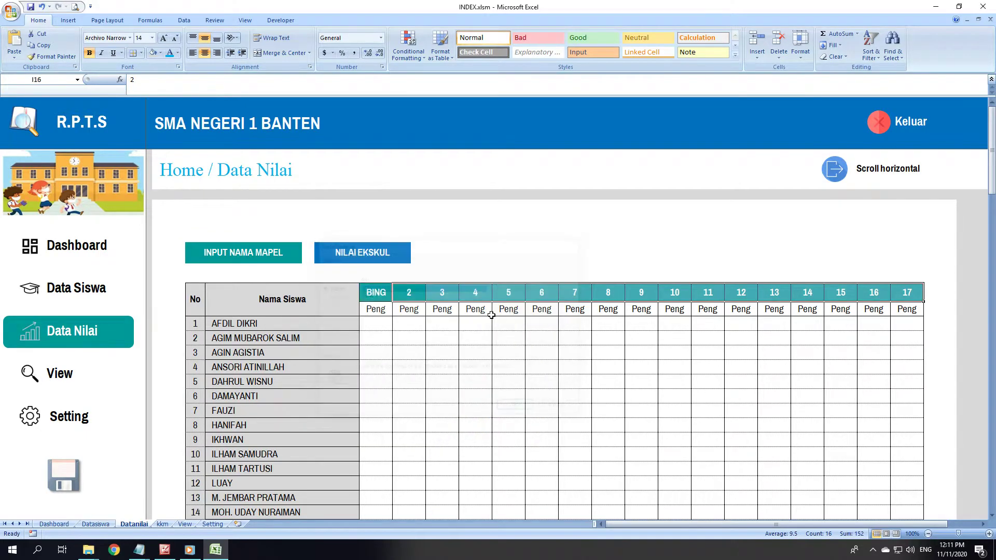
pyautogui.click(461, 353)
# - Copy the BING header and paste only its formula into headers 2–17
pyautogui.click(385, 295)
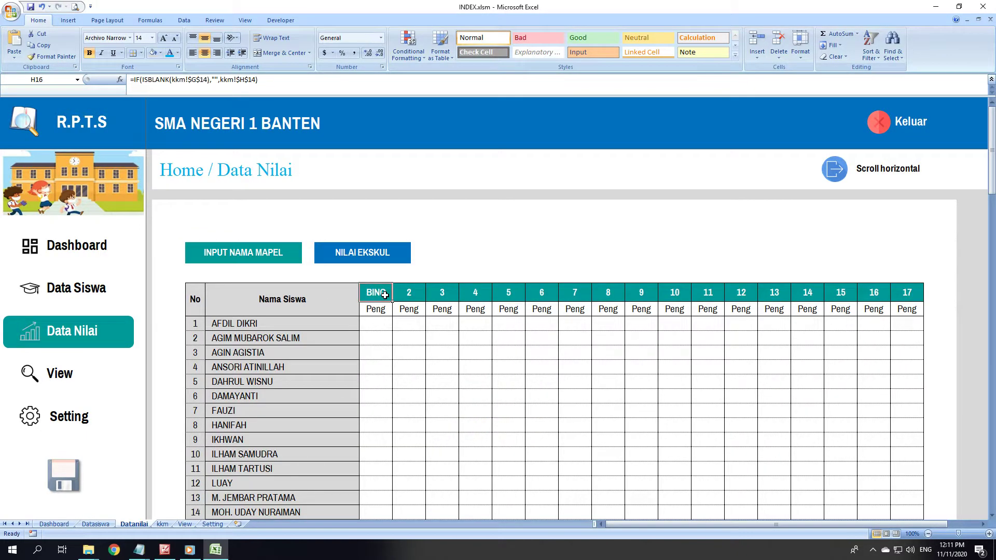
pyautogui.hotkey('ctrl', 'c')
pyautogui.moveTo(408, 293); pyautogui.dragTo(907, 302)
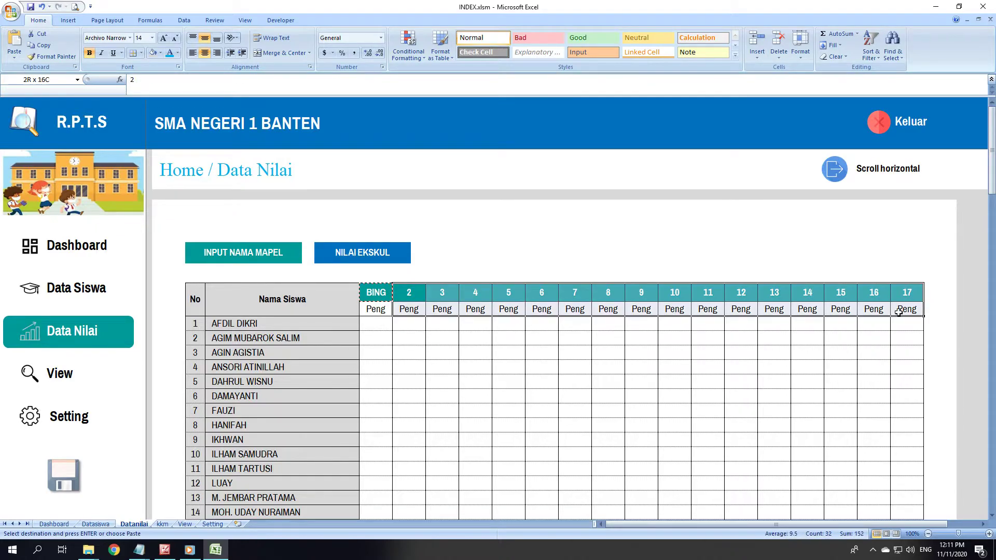
pyautogui.click(574, 251)
pyautogui.rightClick(417, 293)
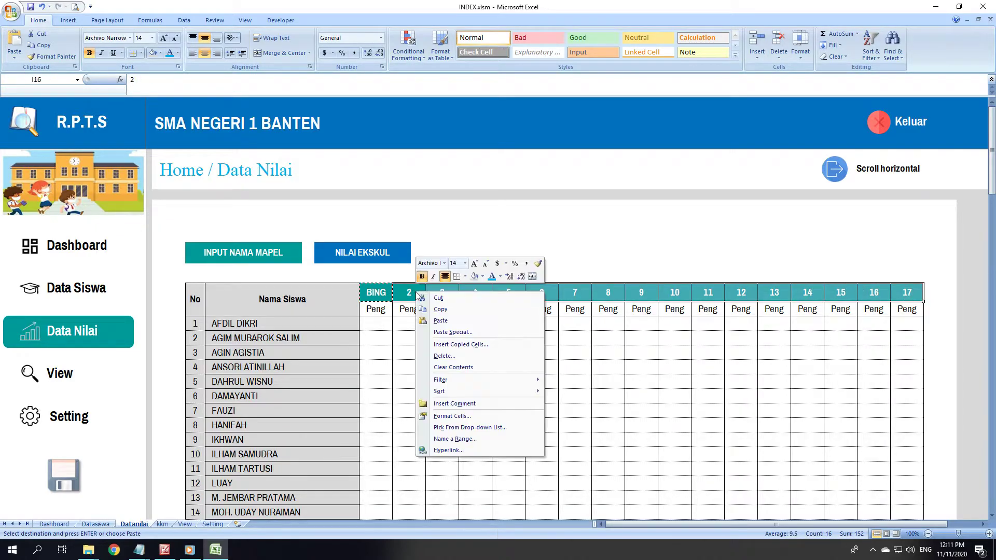
pyautogui.click(453, 331)
pyautogui.click(391, 279)
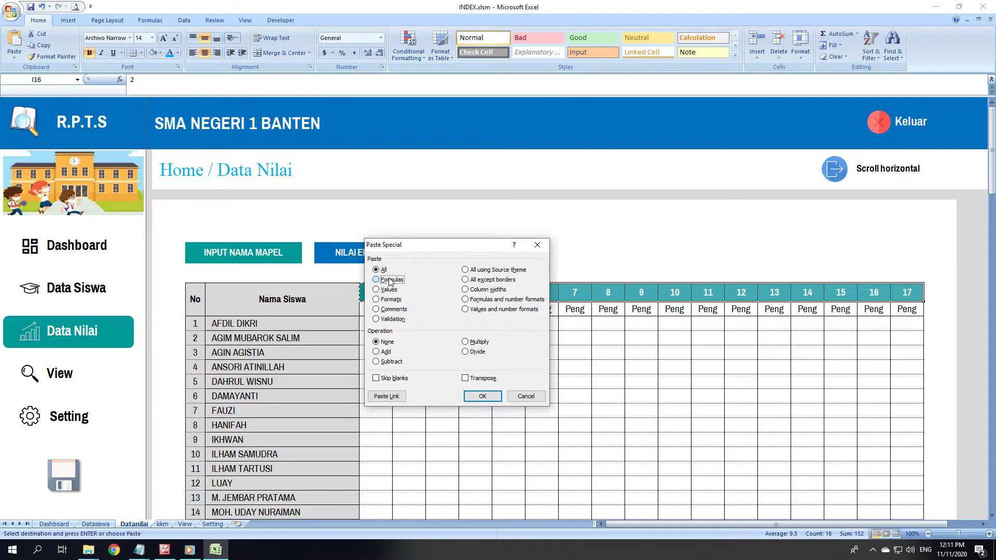
pyautogui.click(385, 269)
pyautogui.click(393, 282)
pyautogui.click(482, 396)
pyautogui.press('Down')
pyautogui.press('Down')
pyautogui.press('Down')
pyautogui.press('Right')
pyautogui.press('Right')
pyautogui.press('Right')
pyautogui.click(397, 294)
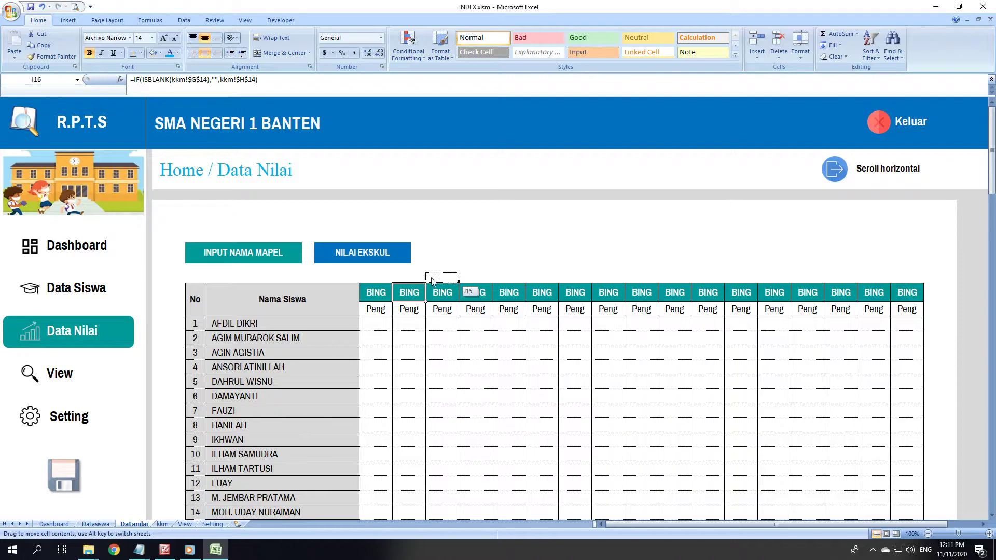
# - Undo the accidental move of the second header and reselect it
pyautogui.moveTo(395, 295); pyautogui.dragTo(397, 284)
pyautogui.hotkey('ctrl', 'z')
pyautogui.click(438, 367)
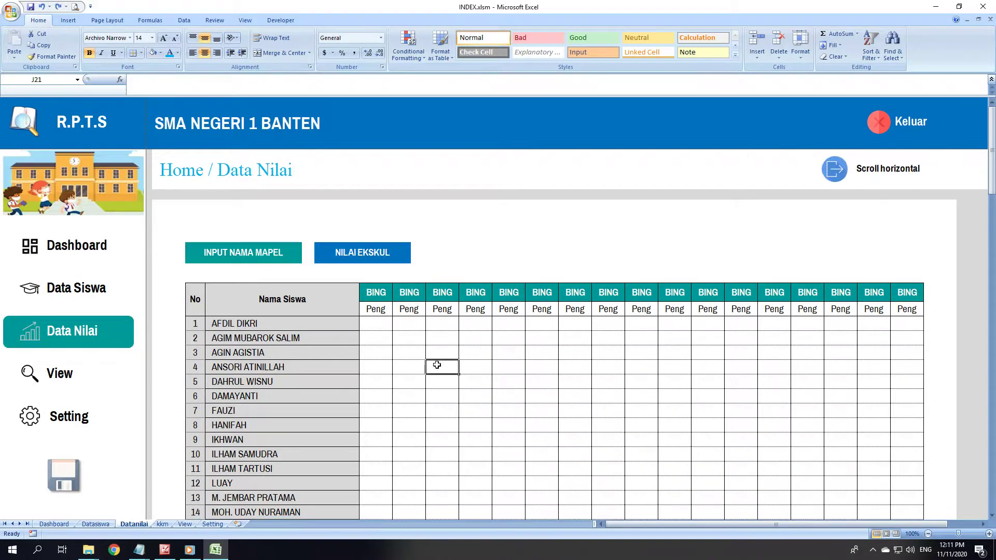
pyautogui.click(410, 289)
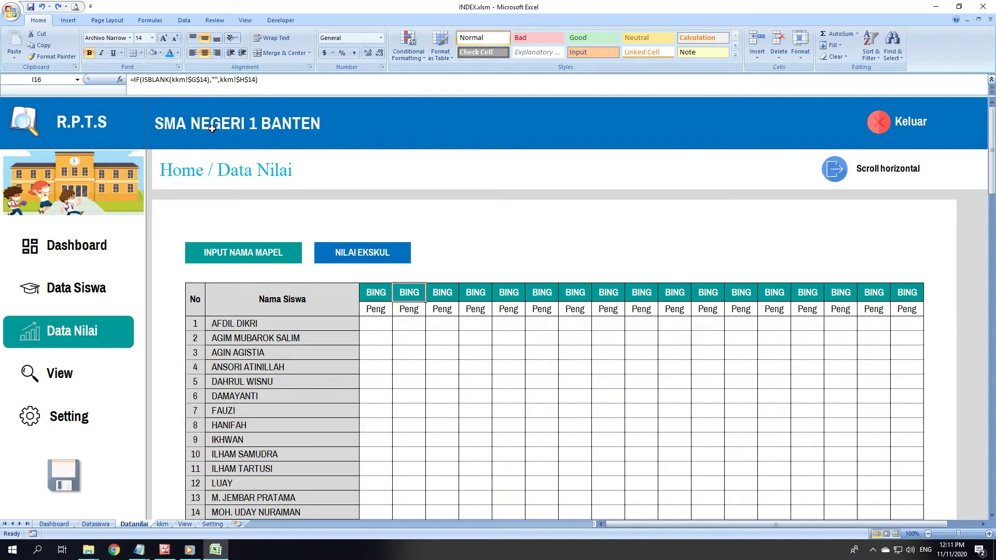
pyautogui.click(471, 297)
pyautogui.click(407, 291)
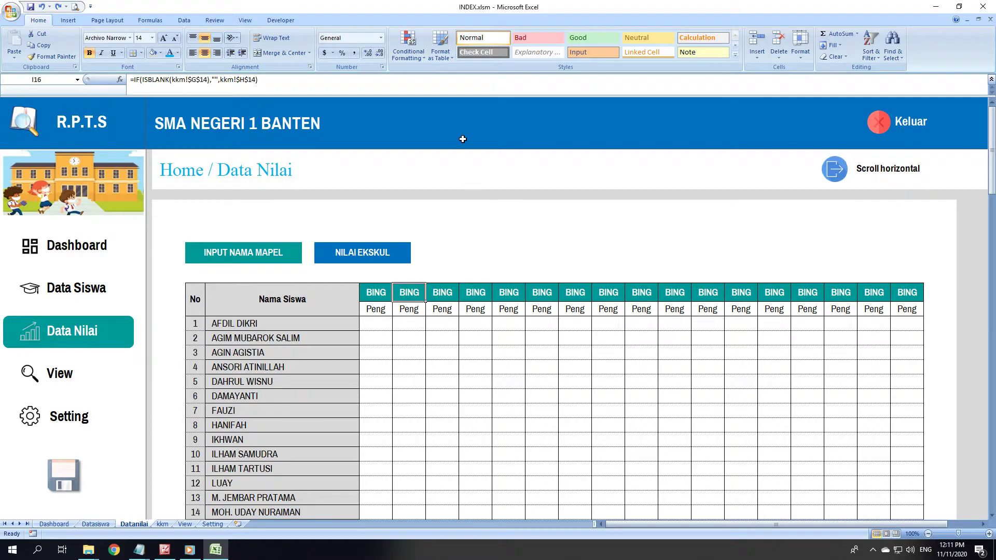
# - On the kkm sheet, show row and column headings and check the BING and BIND rows
pyautogui.click(162, 524)
pyautogui.click(392, 309)
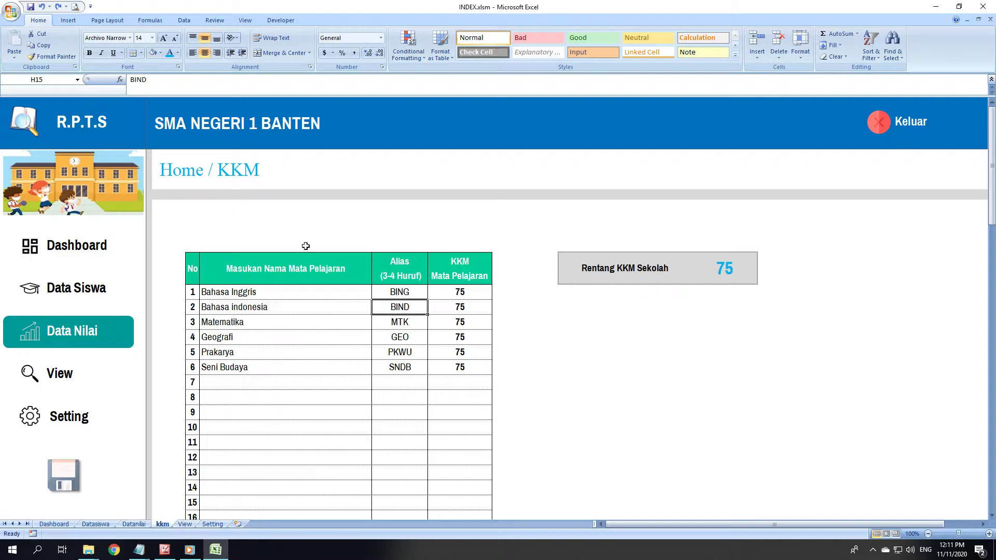
pyautogui.click(245, 20)
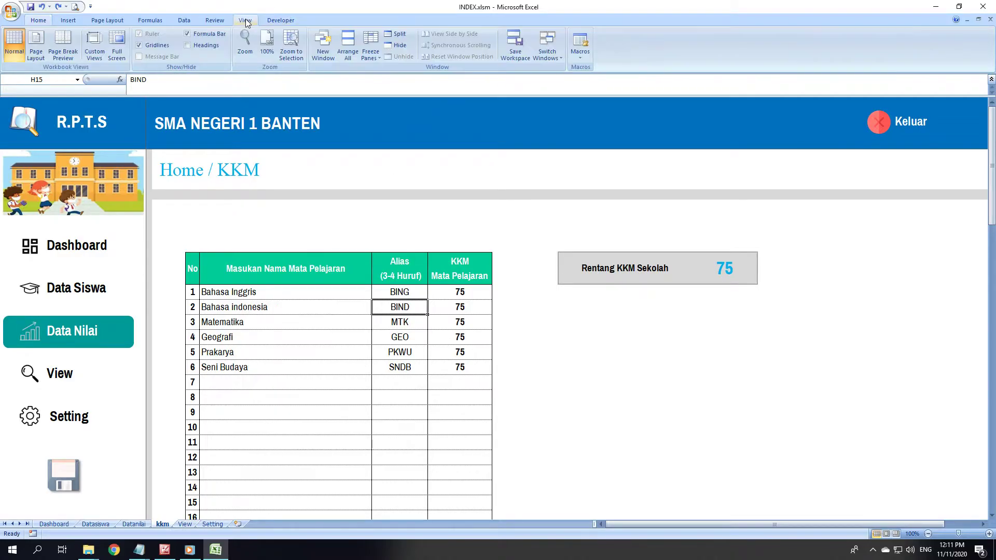
pyautogui.click(188, 45)
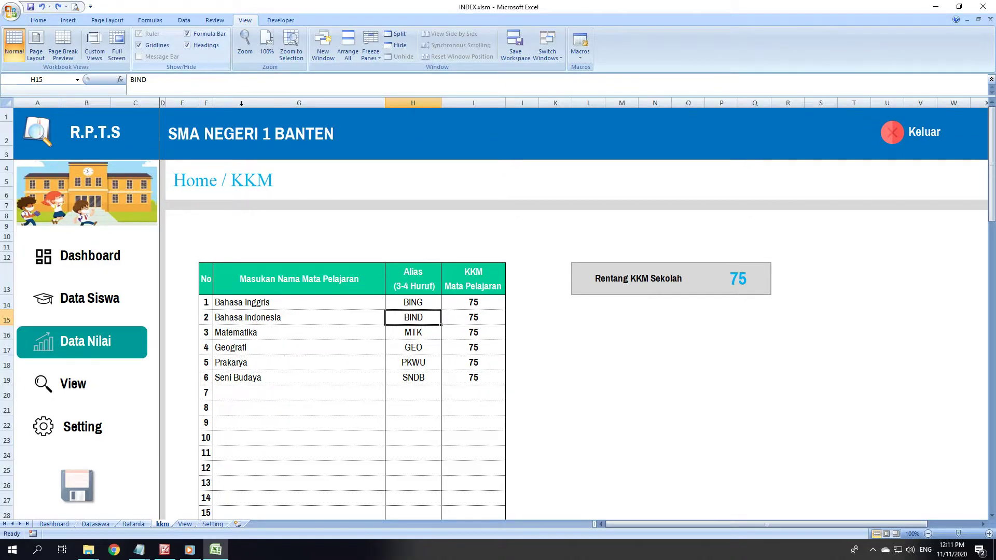
pyautogui.click(413, 304)
pyautogui.click(412, 311)
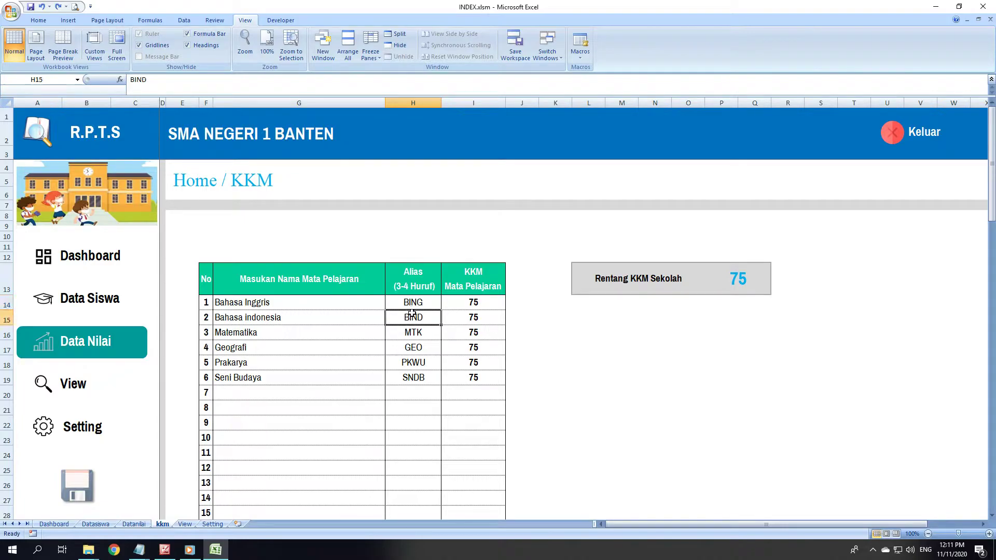
# - Back on Datanilai, begin editing the second header's kkm row reference
pyautogui.click(134, 524)
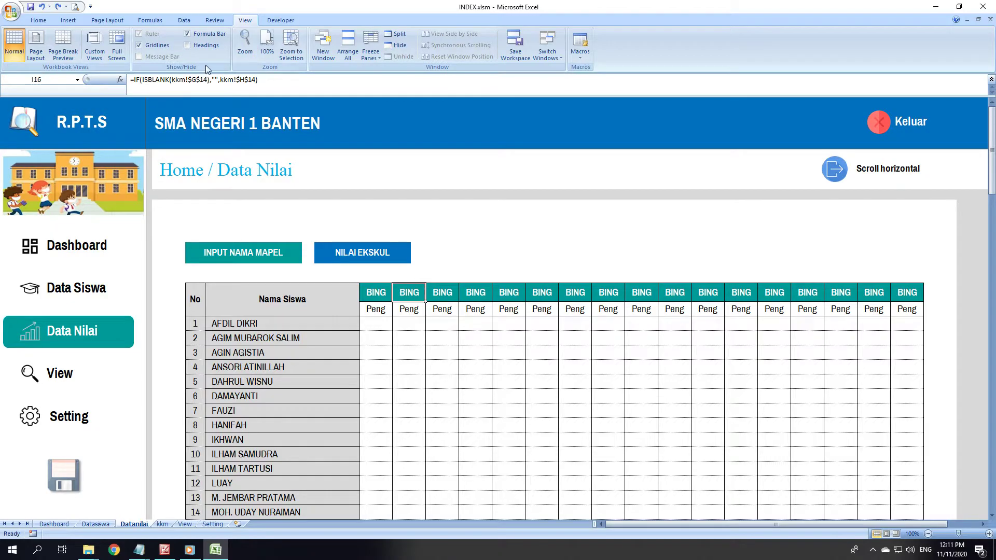
pyautogui.click(171, 80)
pyautogui.press('BackSpace')
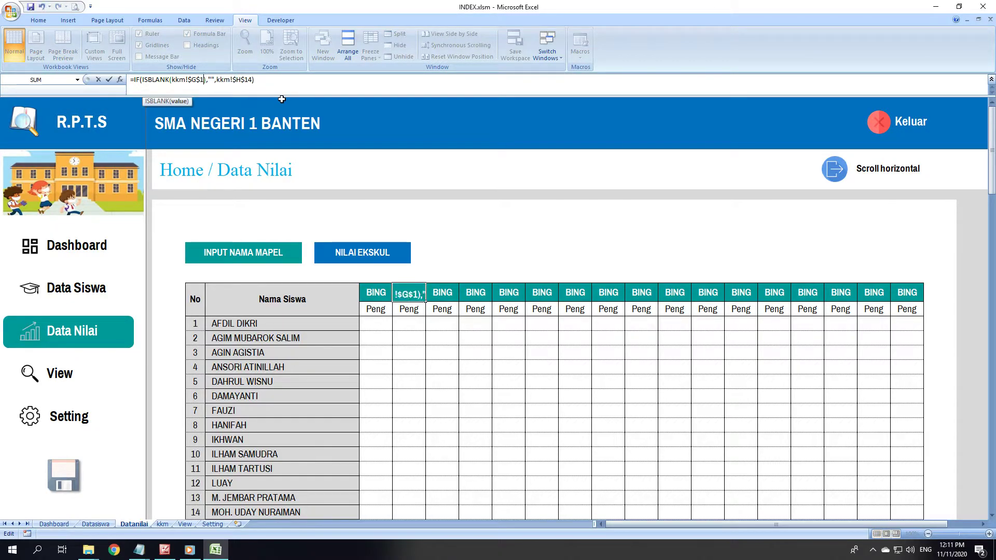
# - Retarget the second and third header formulas' kkm rows so they display BIND and MTK
pyautogui.write('5')
pyautogui.press('Right')
pyautogui.press('Right')
pyautogui.press('Right')
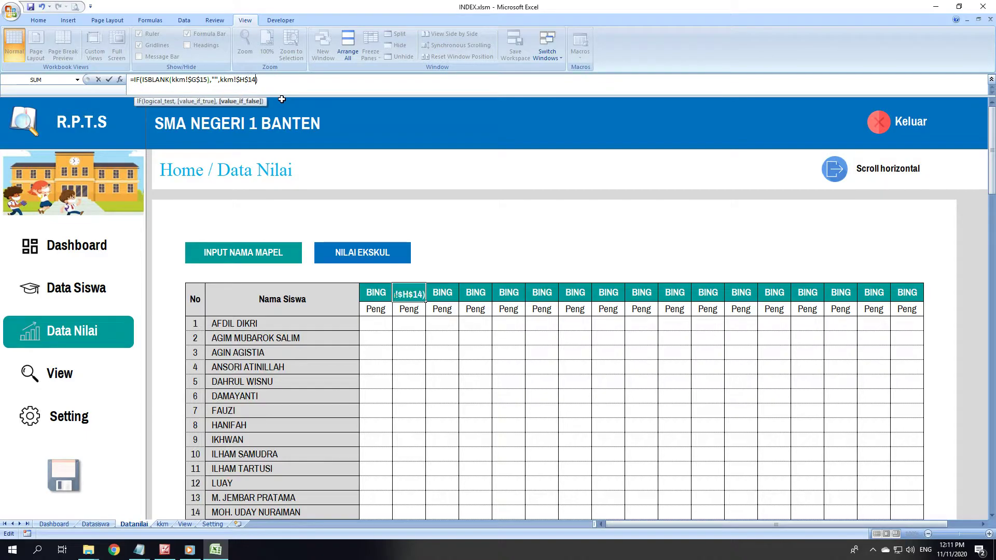
pyautogui.press('BackSpace')
pyautogui.write('5')
pyautogui.press('Right')
pyautogui.press('Tab')
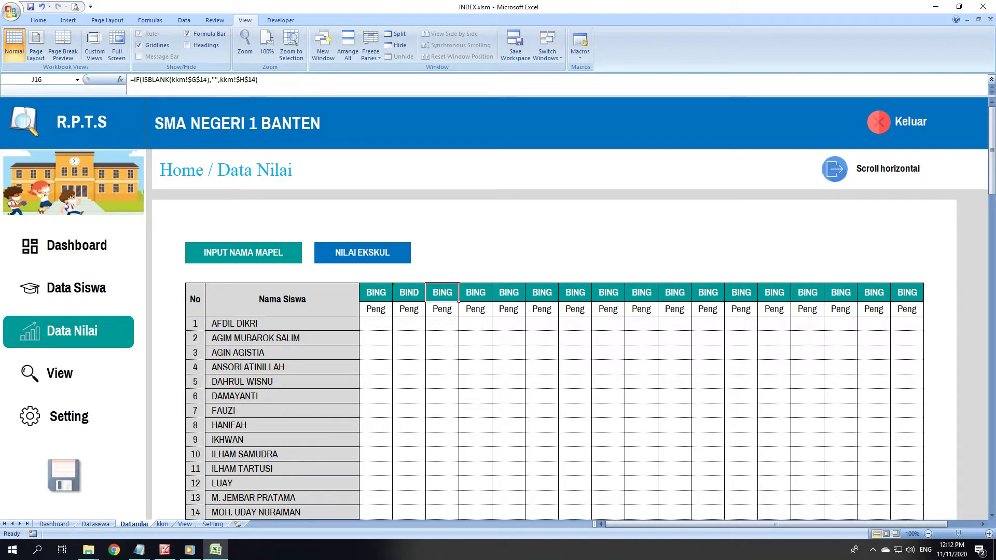
pyautogui.click(204, 79)
pyautogui.press('BackSpace')
pyautogui.write('6')
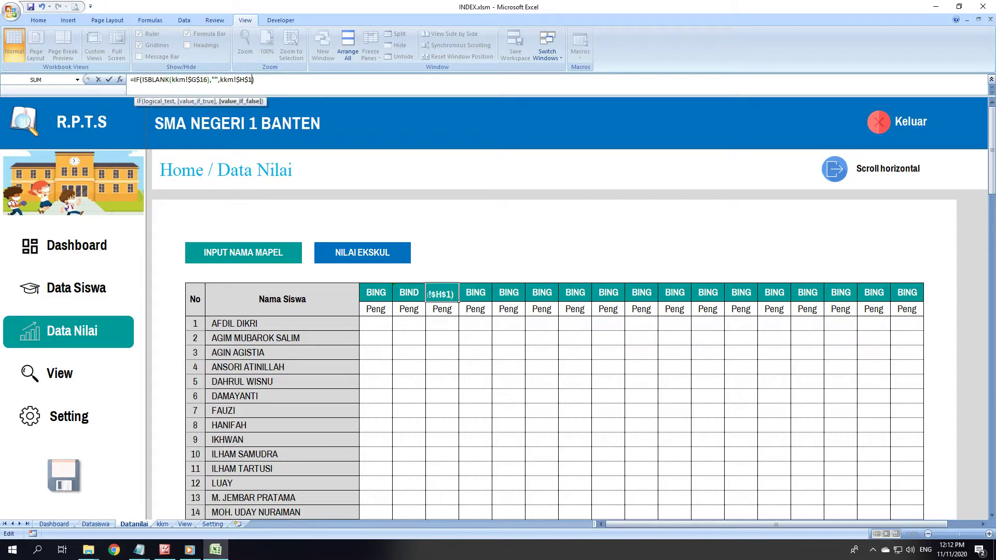
pyautogui.press('Tab')
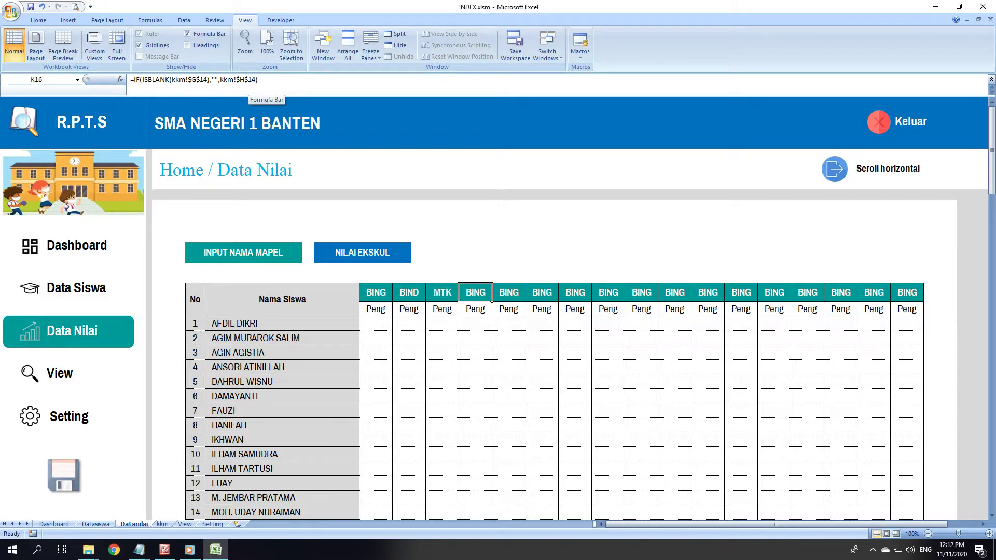
# - Fix the fourth and fifth header formulas so they display GEO and PKWU
pyautogui.click(208, 80)
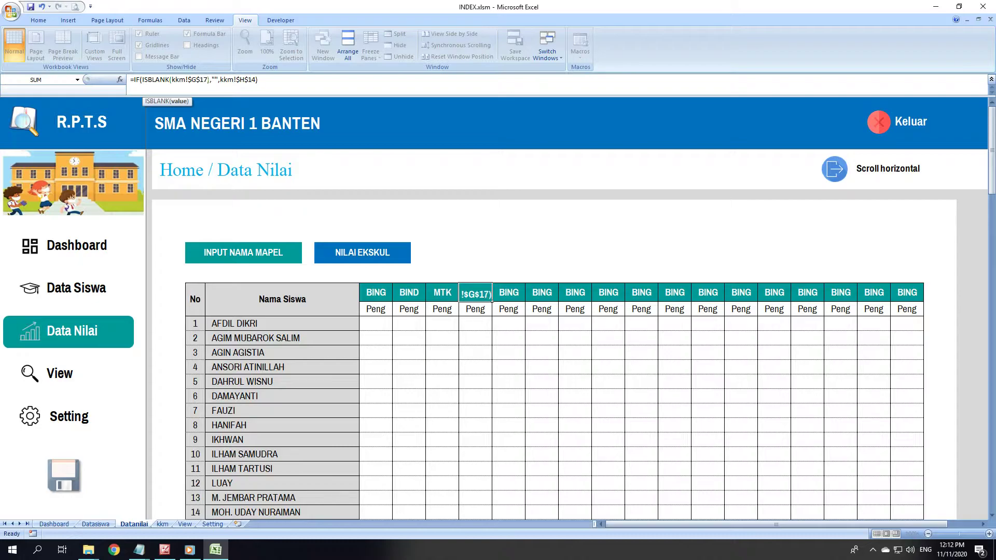
pyautogui.press('Tab')
pyautogui.click(483, 291)
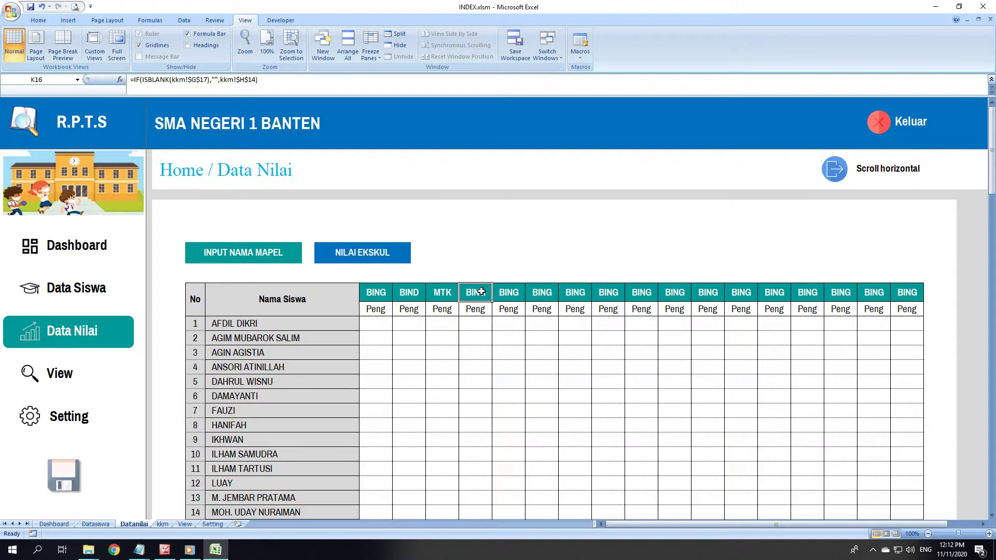
pyautogui.click(257, 79)
pyautogui.press('BackSpace')
pyautogui.write('7')
pyautogui.press('Tab')
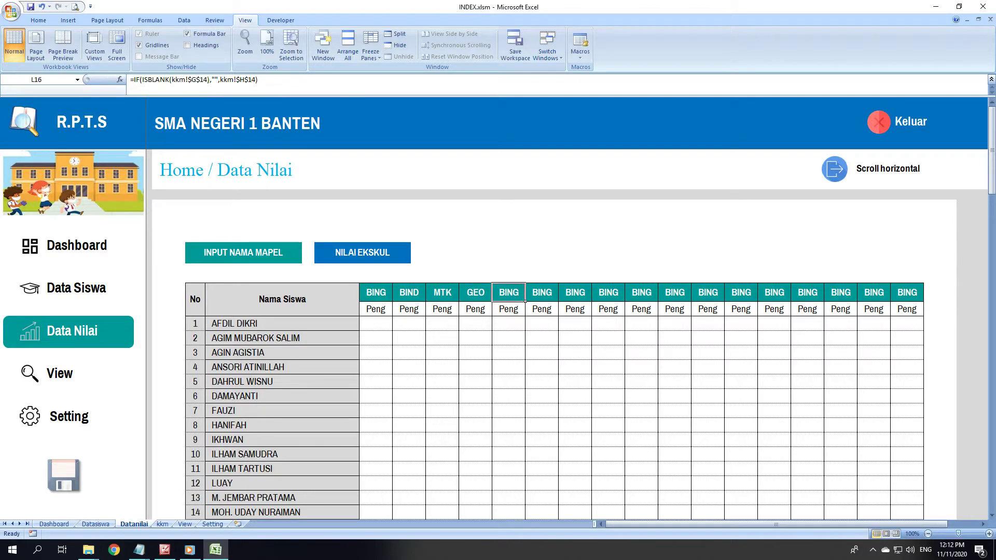
pyautogui.click(206, 79)
pyautogui.press('BackSpace')
pyautogui.write('8')
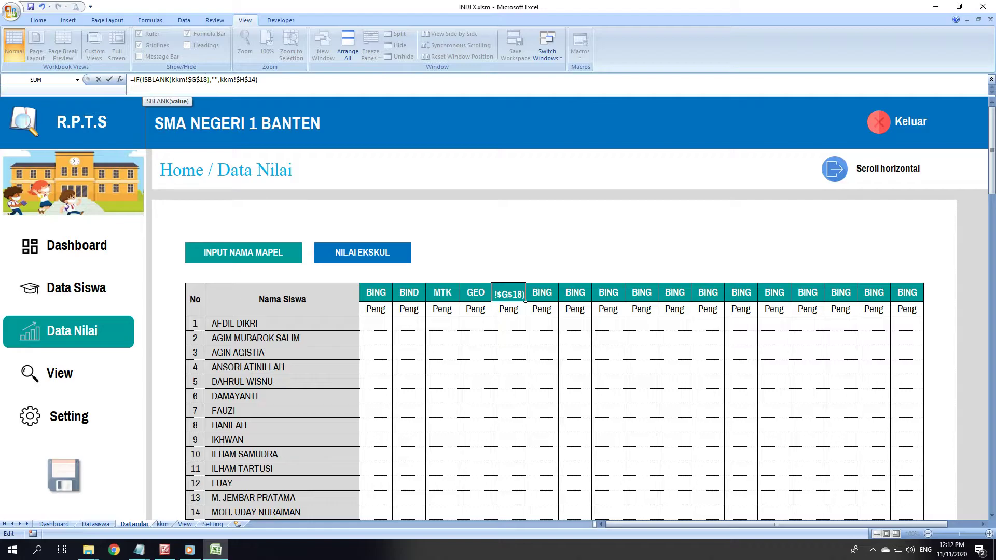
pyautogui.press('End')
pyautogui.write('89')
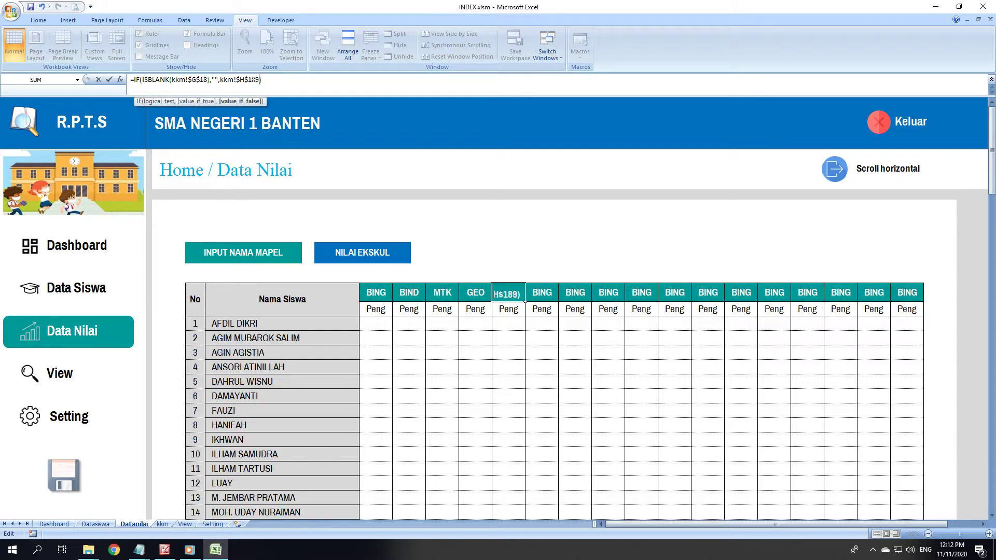
pyautogui.press('Tab')
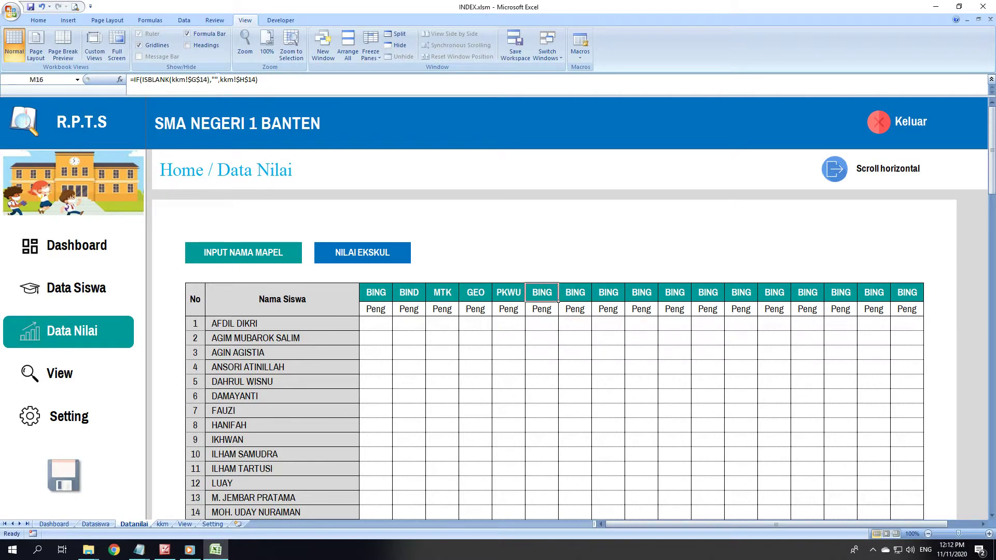
# - Point the sixth header at kkm row 19 and the seventh at kkm row 20
pyautogui.click(208, 79)
pyautogui.press('BackSpace')
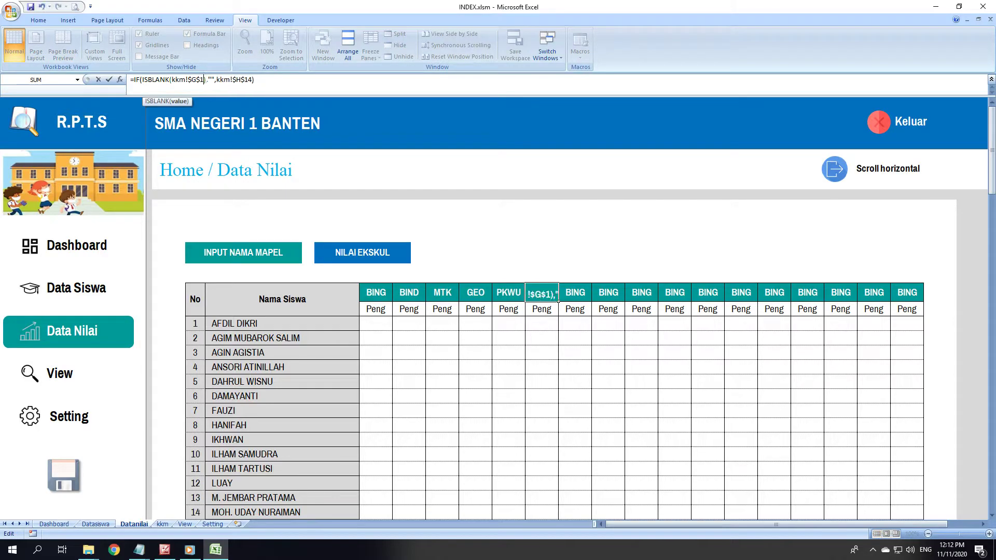
pyautogui.write('9')
pyautogui.click(256, 79)
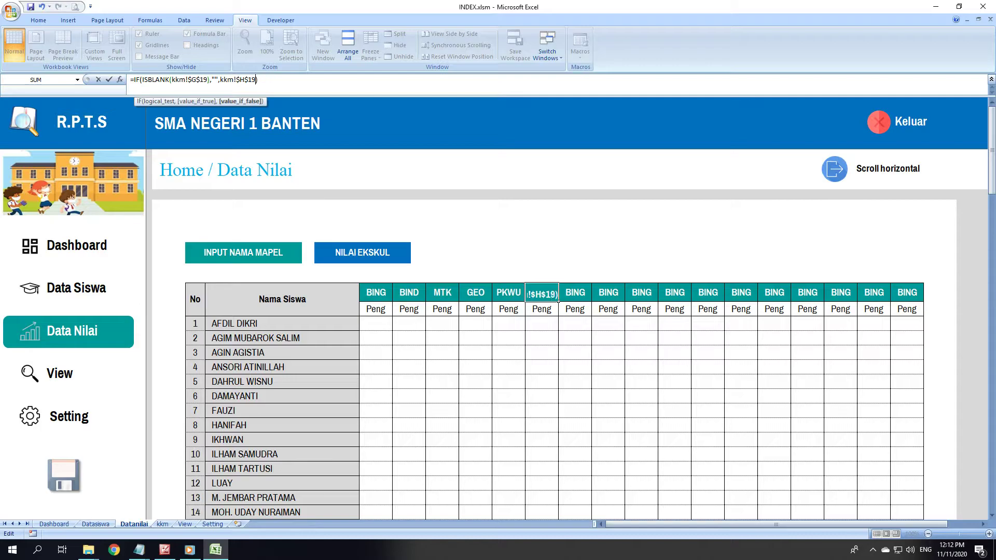
pyautogui.press('Tab')
pyautogui.click(209, 80)
pyautogui.press('BackSpace')
pyautogui.write('20')
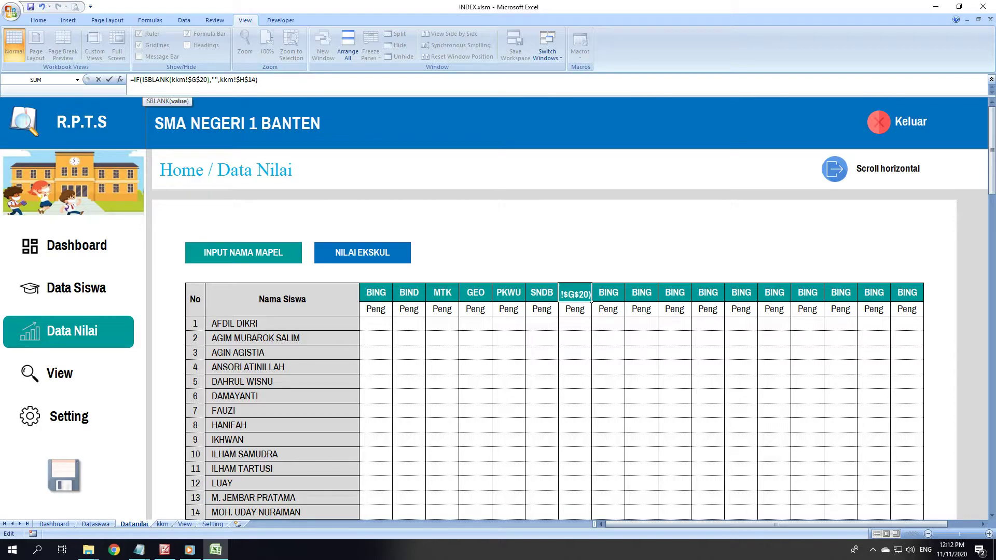
pyautogui.press('End')
pyautogui.press('Left')
pyautogui.press('BackSpace')
pyautogui.press('BackSpace')
pyautogui.write('20')
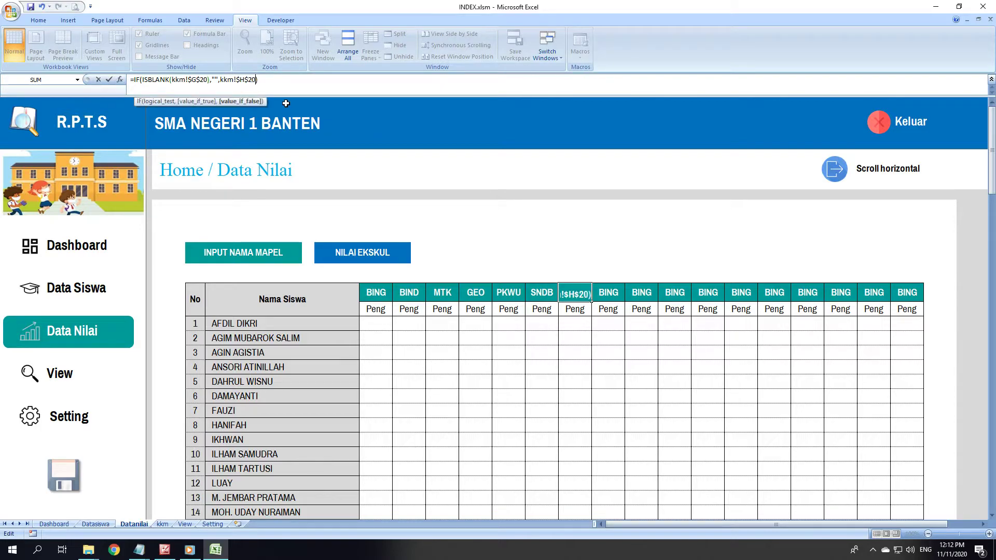
pyautogui.press('Tab')
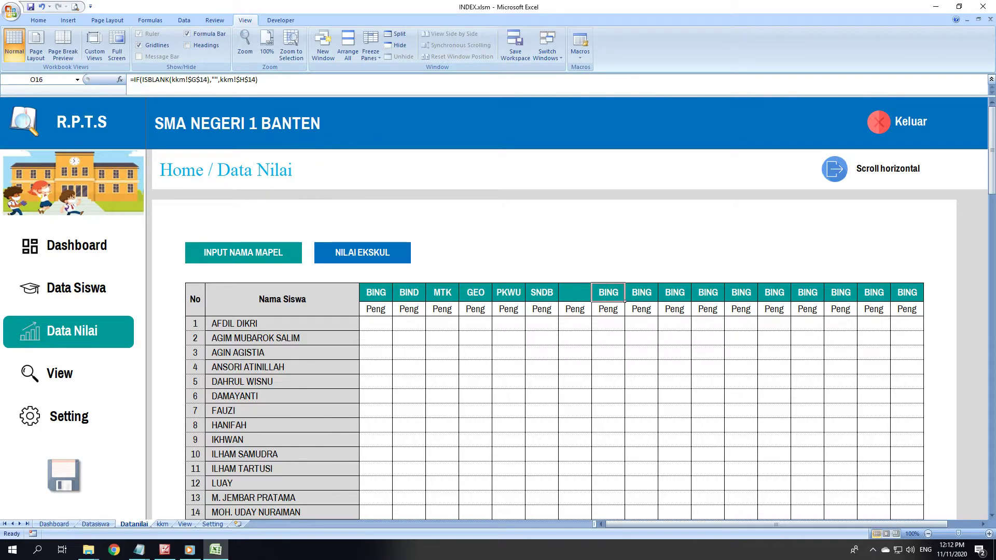
# - Change both kkm references in the next header formula to row 21
pyautogui.click(211, 80)
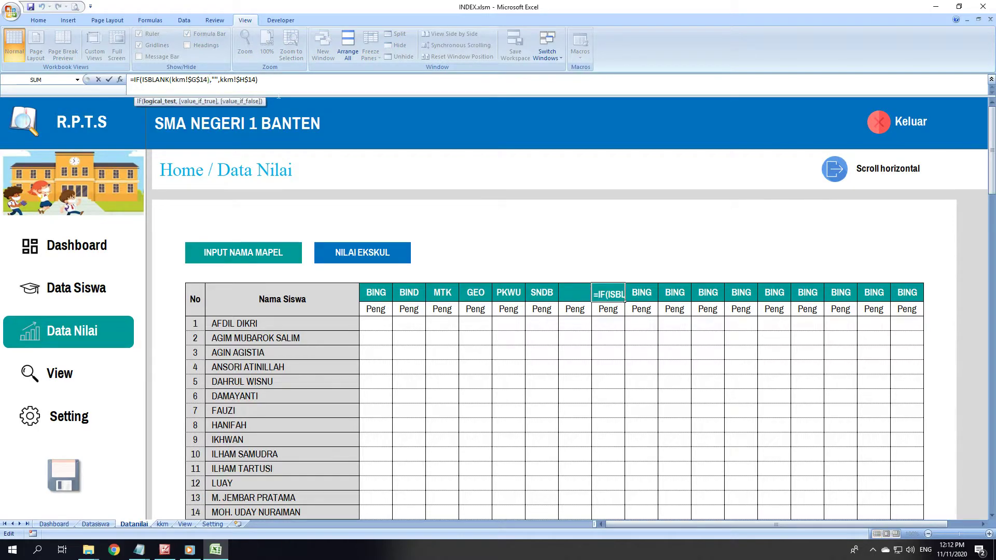
pyautogui.press('Left')
pyautogui.press('BackSpace')
pyautogui.press('BackSpace')
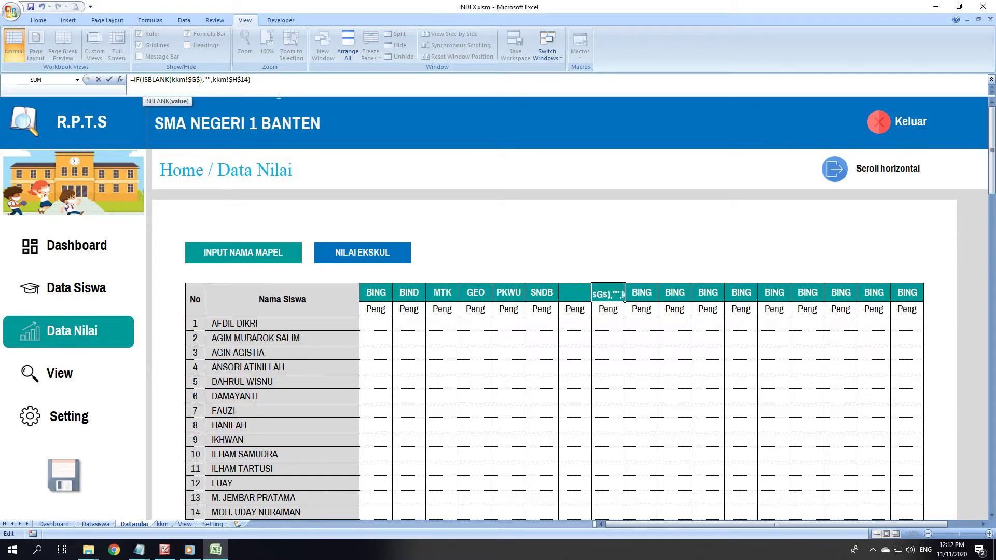
pyautogui.write('21')
pyautogui.press('End')
pyautogui.press('Left')
pyautogui.press('BackSpace')
pyautogui.press('BackSpace')
pyautogui.write('21')
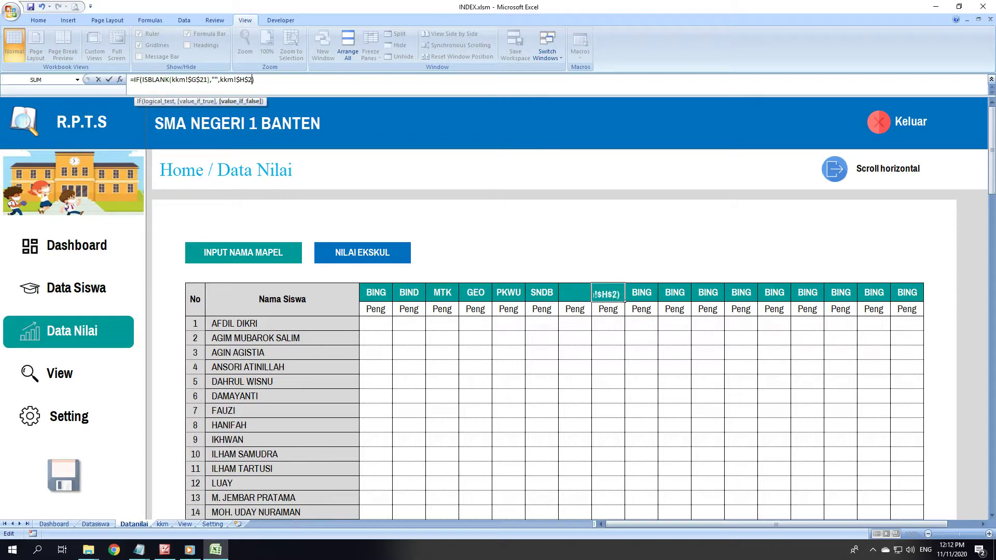
pyautogui.press('Tab')
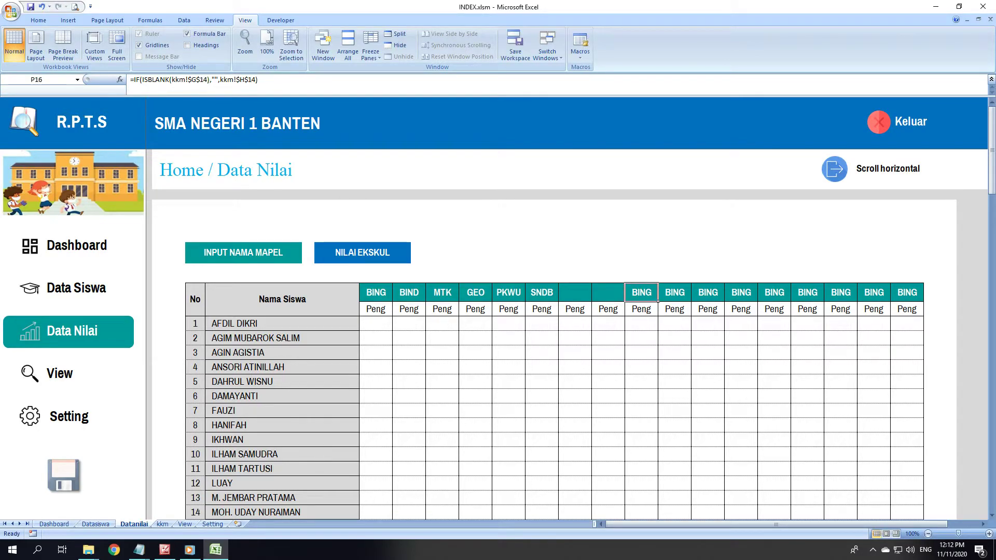
# - Retarget the following header's formula to kkm row 22
pyautogui.click(206, 79)
pyautogui.press('BackSpace')
pyautogui.write('4')
pyautogui.press('Tab')
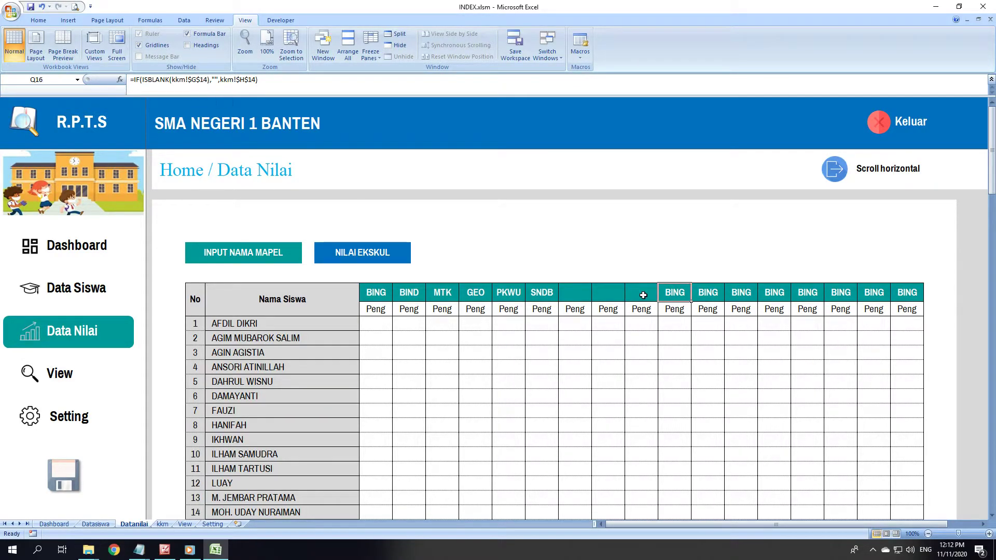
pyautogui.click(635, 298)
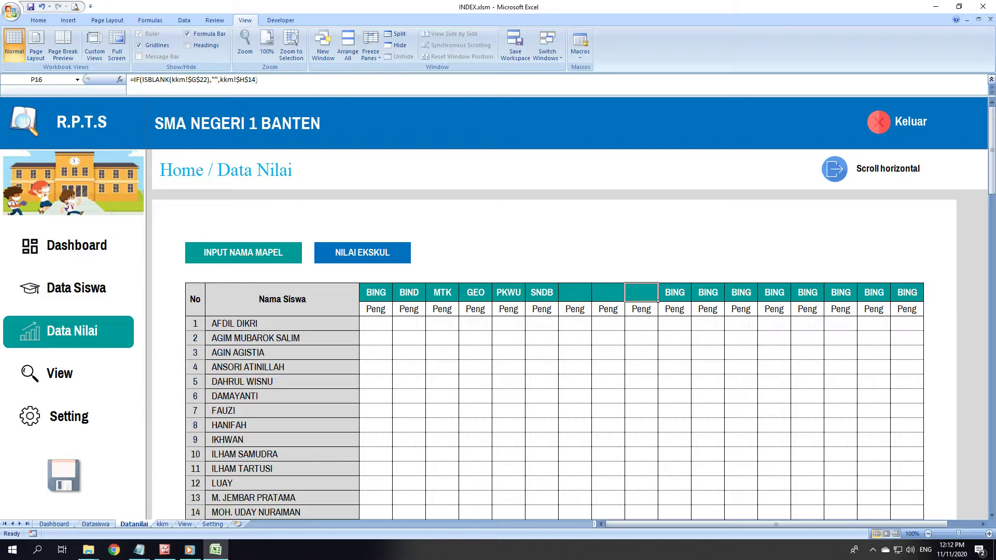
pyautogui.click(253, 79)
pyautogui.press('BackSpace')
pyautogui.press('Delete')
pyautogui.write('22')
pyautogui.press('Tab')
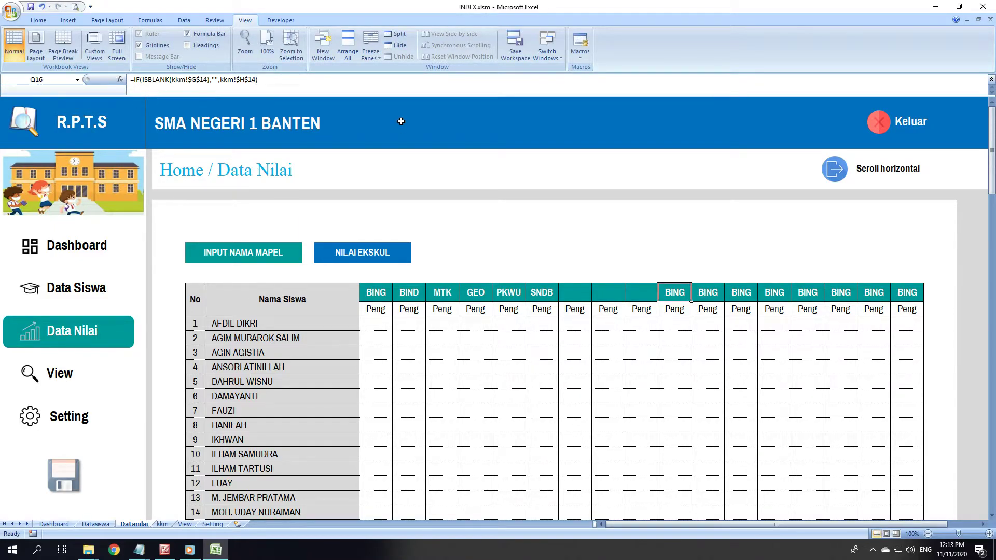
# - Point the next header's ISBLANK and result references at kkm row 23
pyautogui.click(207, 79)
pyautogui.press('BackSpace')
pyautogui.press('BackSpace')
pyautogui.write('23')
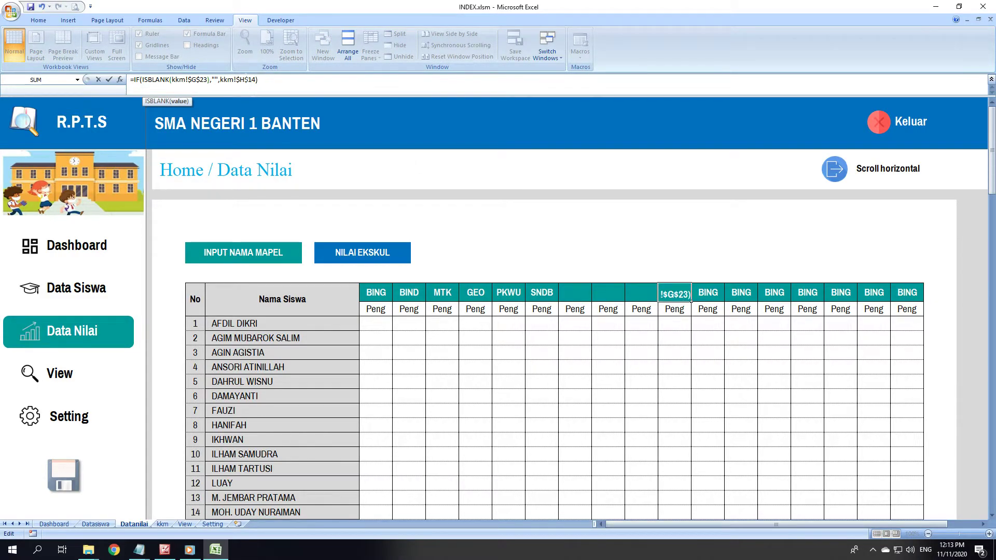
pyautogui.click(255, 79)
pyautogui.press('BackSpace')
pyautogui.press('BackSpace')
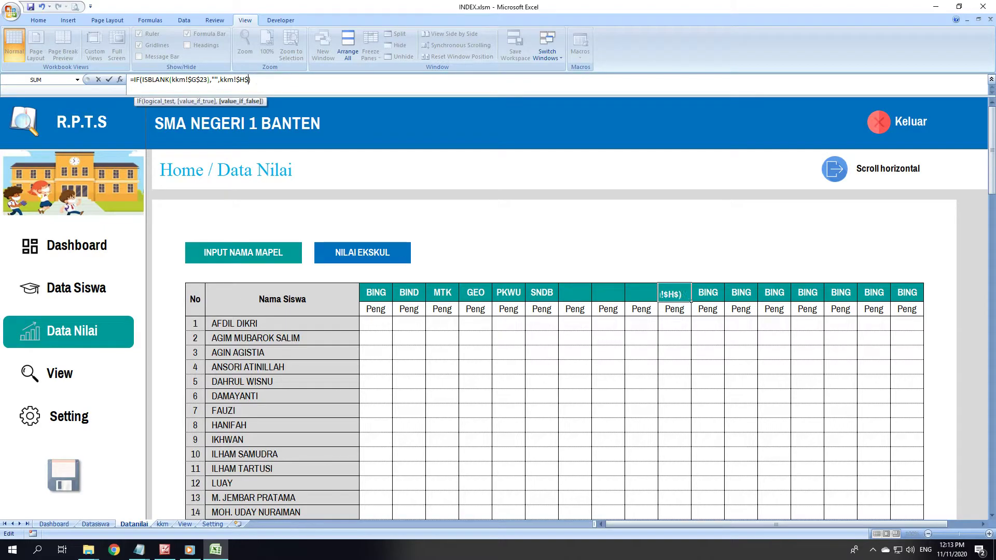
pyautogui.write('23')
pyautogui.press('Tab')
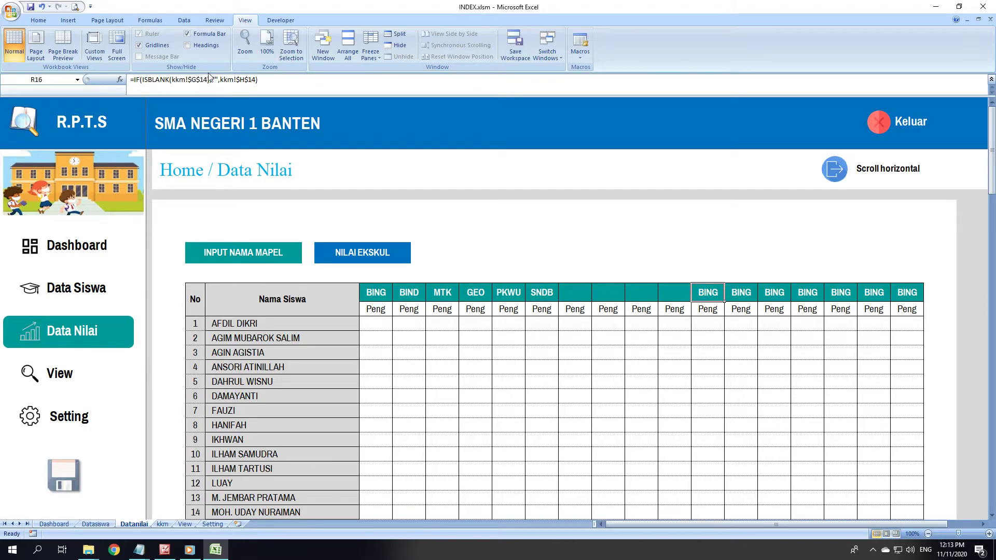
# - Set the next header formula to kkm row 24 and start retargeting the following one to row 25
pyautogui.click(209, 79)
pyautogui.press('BackSpace')
pyautogui.press('BackSpace')
pyautogui.write('24')
pyautogui.click(257, 80)
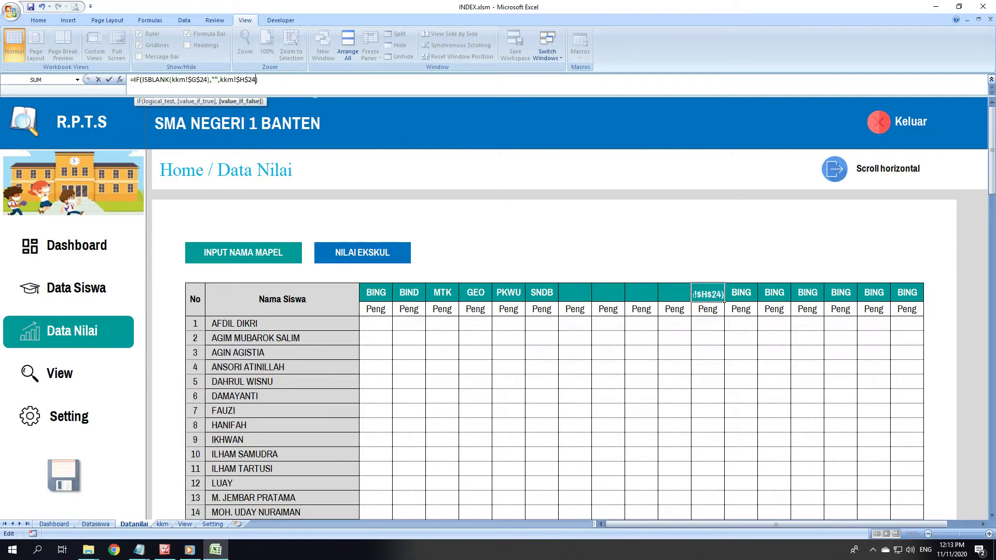
pyautogui.press('Tab')
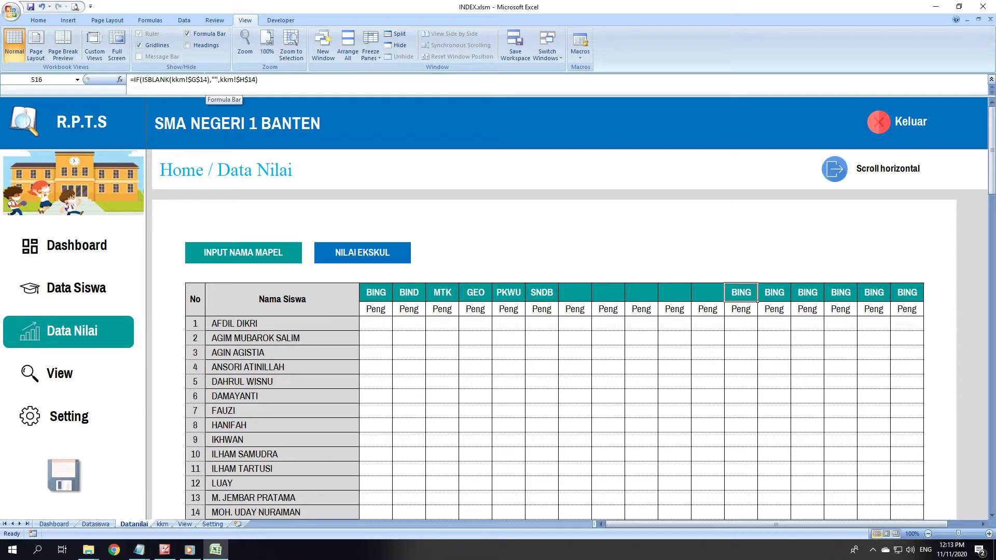
pyautogui.click(204, 80)
pyautogui.press('BackSpace')
pyautogui.press('BackSpace')
pyautogui.write('25')
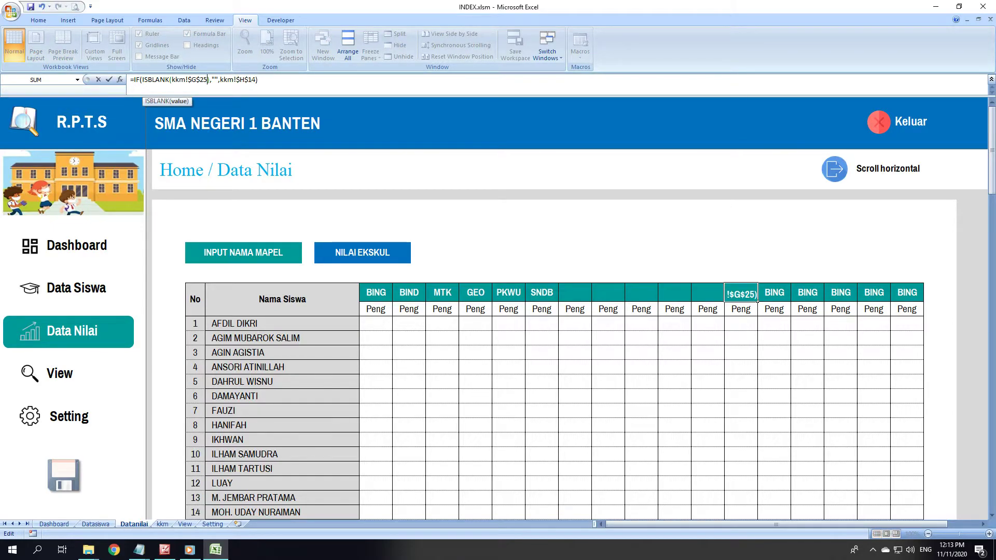
# - Repoint the next two subject header formulas to kkm rows 25 and 26
pyautogui.press('End')
pyautogui.press('Left')
pyautogui.press('BackSpace')
pyautogui.press('BackSpace')
pyautogui.write('25')
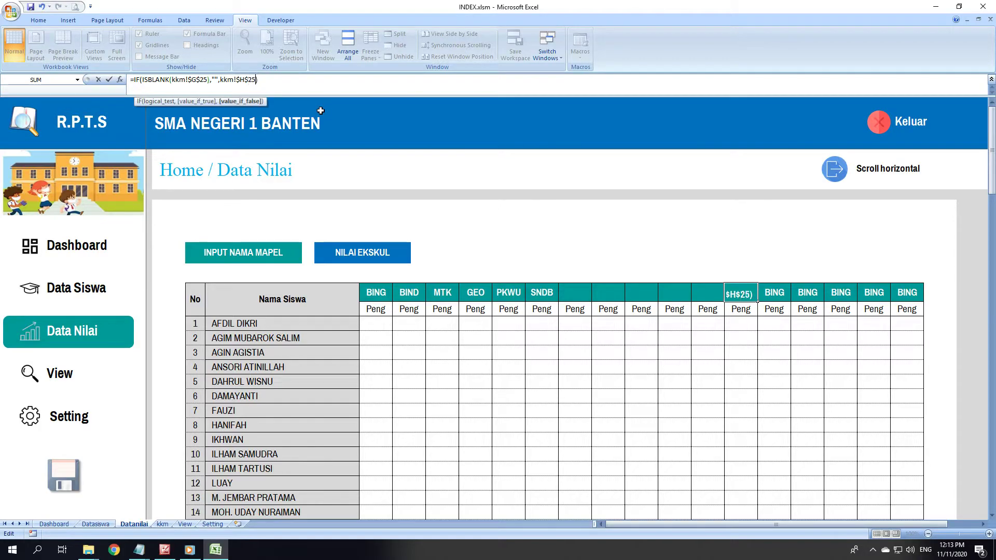
pyautogui.press('Tab')
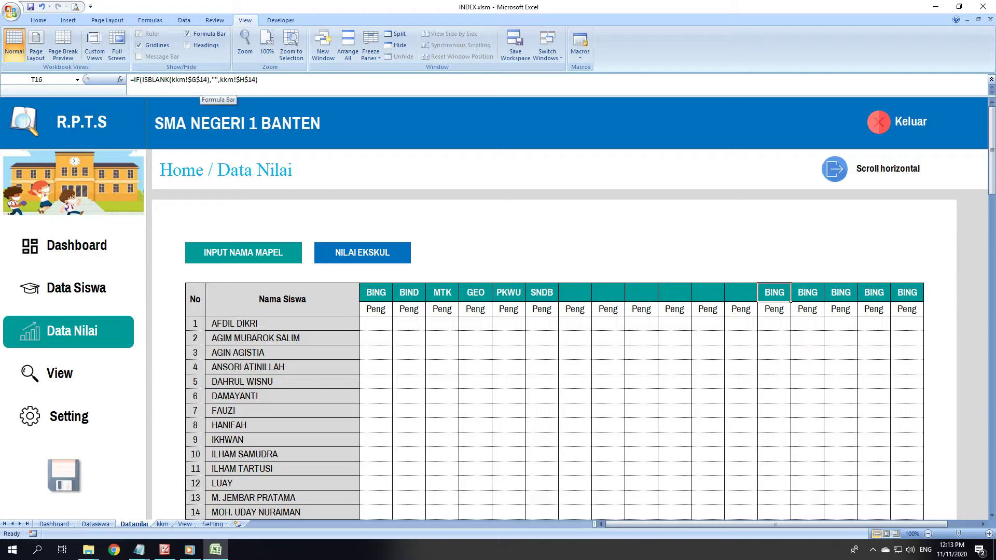
pyautogui.press('F2')
pyautogui.press('Left')
pyautogui.press('Left')
pyautogui.press('Left')
pyautogui.press('BackSpace')
pyautogui.press('BackSpace')
pyautogui.write('26')
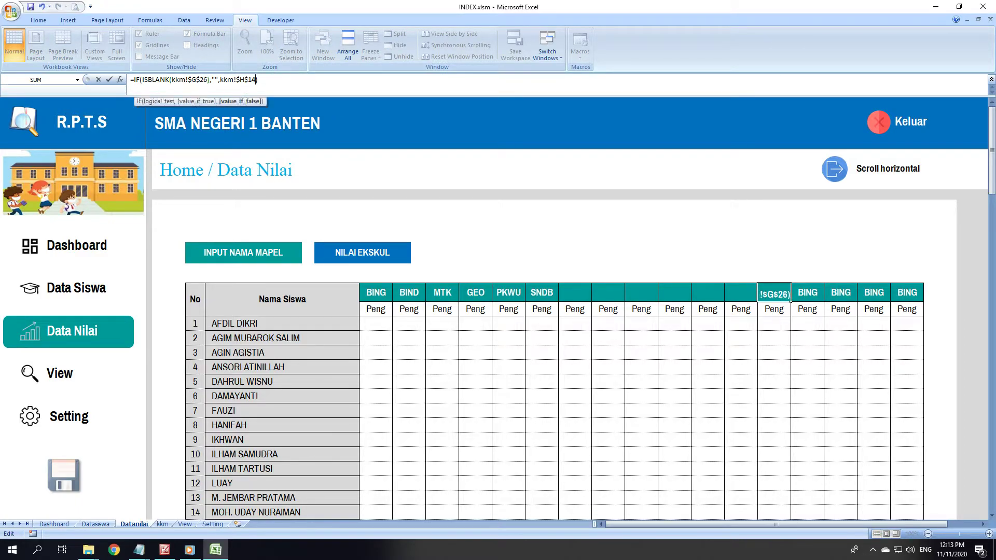
pyautogui.press('Tab')
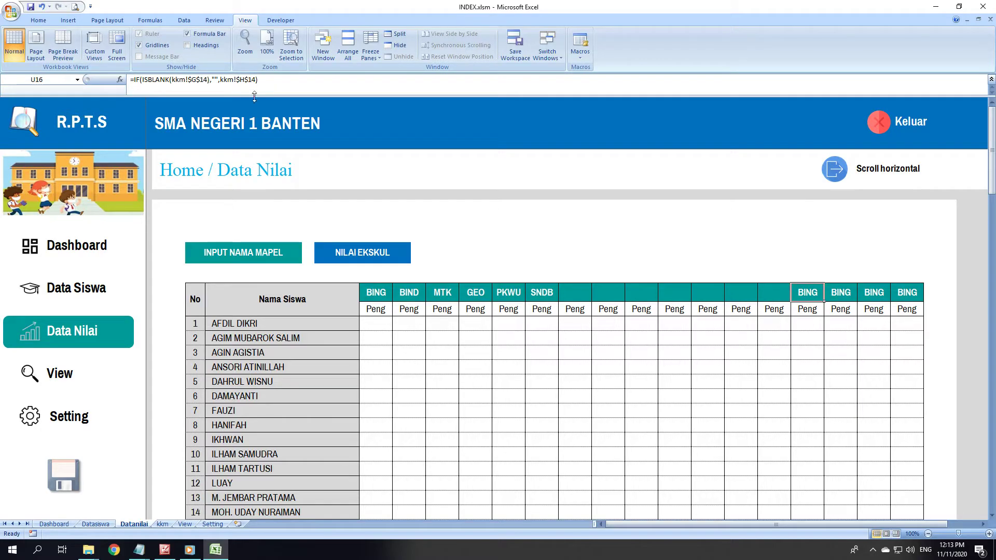
# - Change both kkm references in the following header formula to row 27
pyautogui.click(208, 79)
pyautogui.press('BackSpace')
pyautogui.press('BackSpace')
pyautogui.write('27')
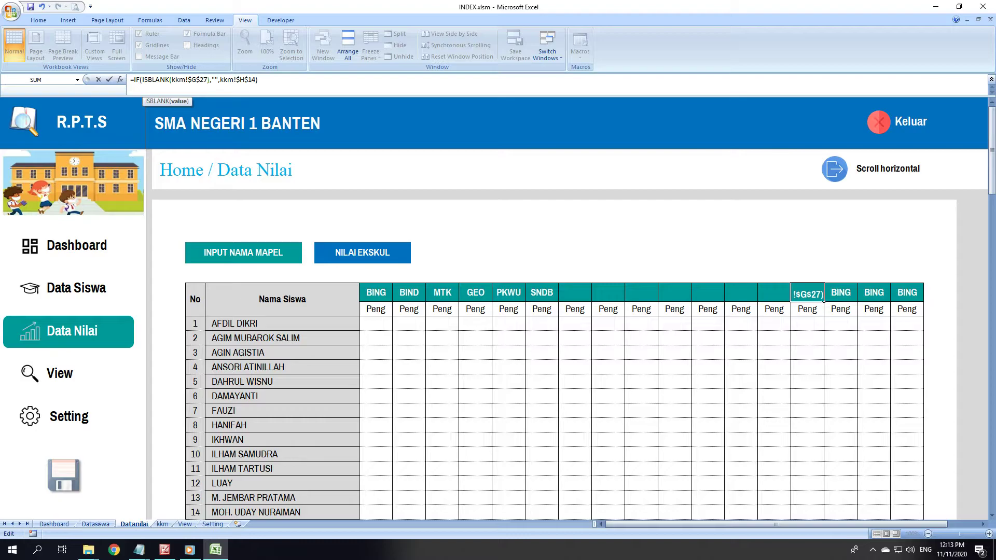
pyautogui.press('End')
pyautogui.press('BackSpace')
pyautogui.press('BackSpace')
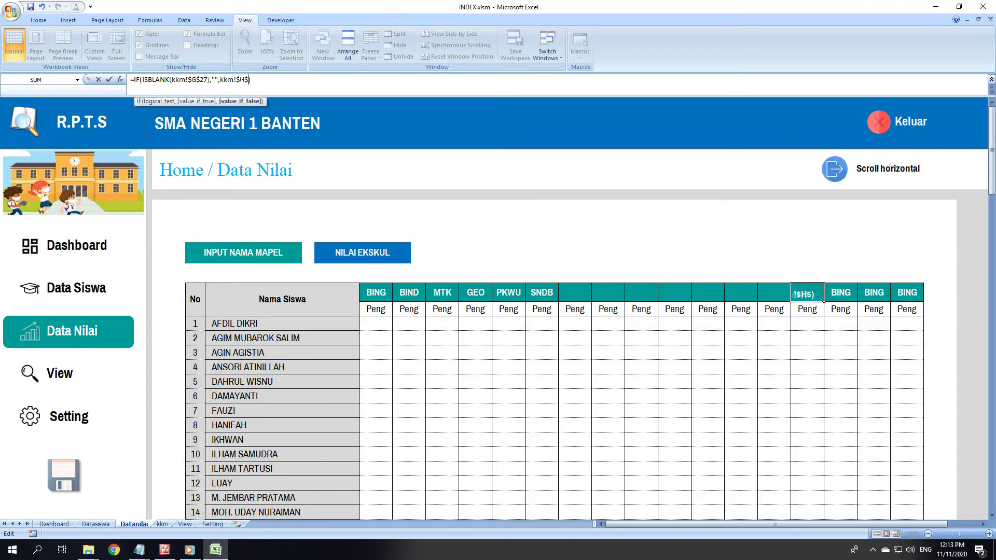
pyautogui.write('27')
pyautogui.press('Tab')
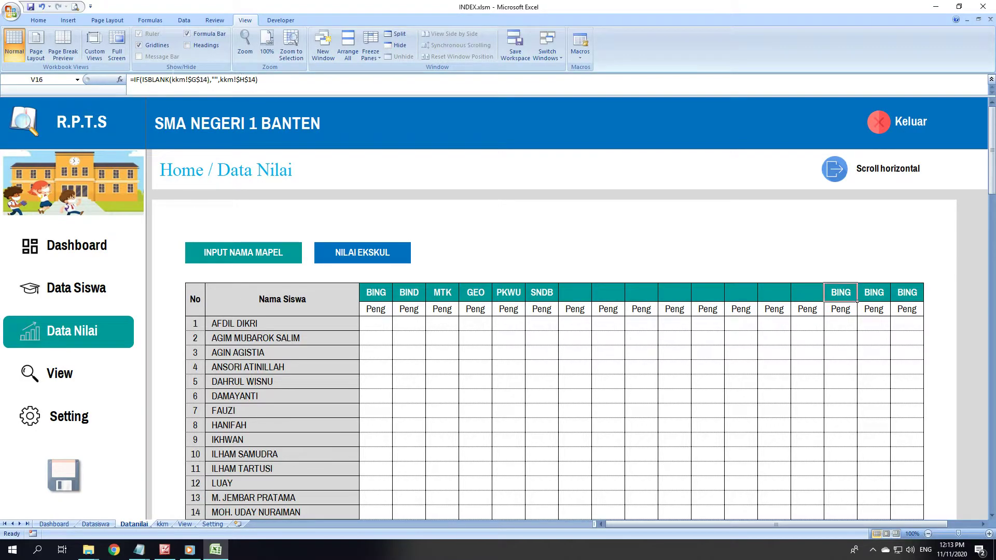
# - Change both kkm references in the next header formula to row 28
pyautogui.click(208, 80)
pyautogui.press('BackSpace')
pyautogui.press('BackSpace')
pyautogui.write('28')
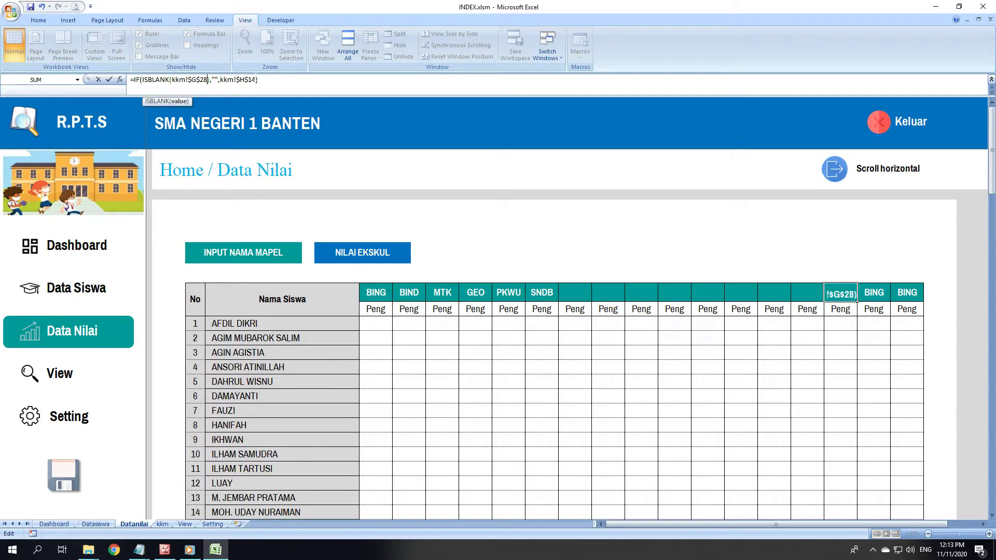
pyautogui.click(255, 80)
pyautogui.press('BackSpace')
pyautogui.press('BackSpace')
pyautogui.write('2')
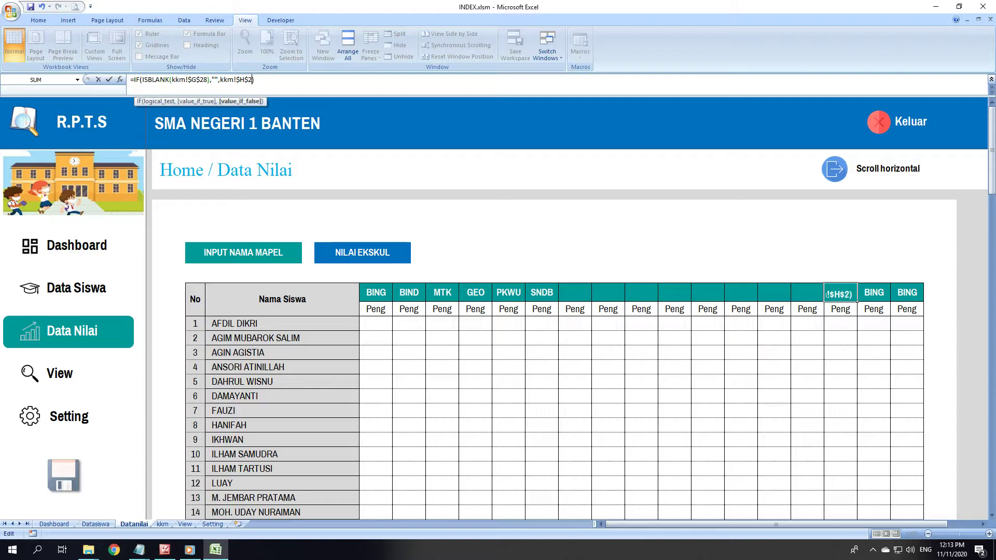
pyautogui.write('8')
pyautogui.press('Tab')
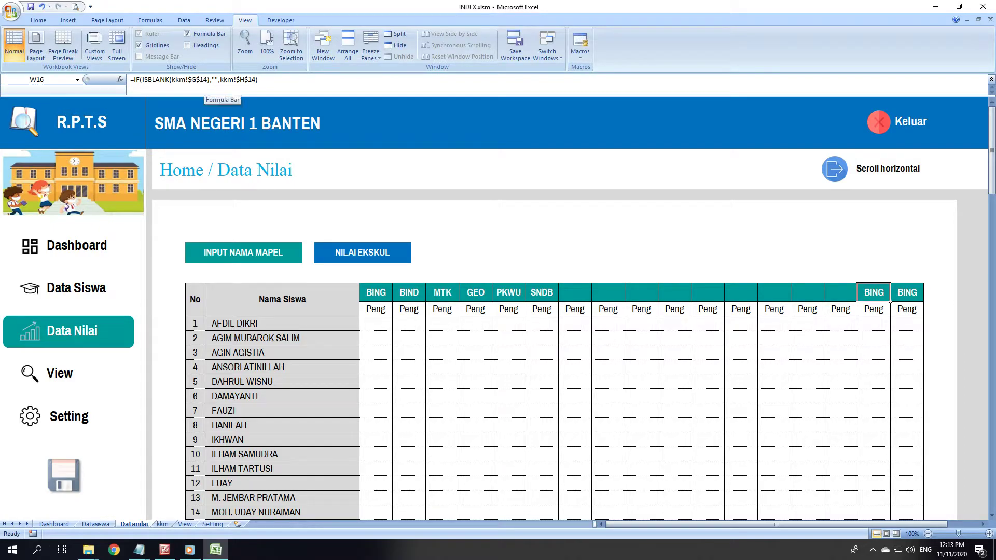
# - Start retargeting the next header formula to kkm row 29, then cancel the edit
pyautogui.click(204, 79)
pyautogui.press('BackSpace')
pyautogui.press('BackSpace')
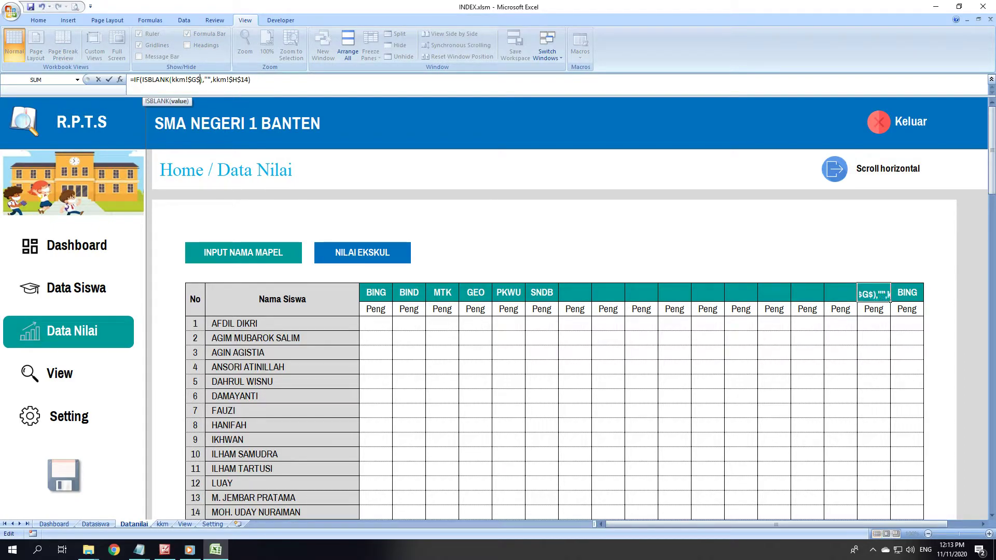
pyautogui.write('29')
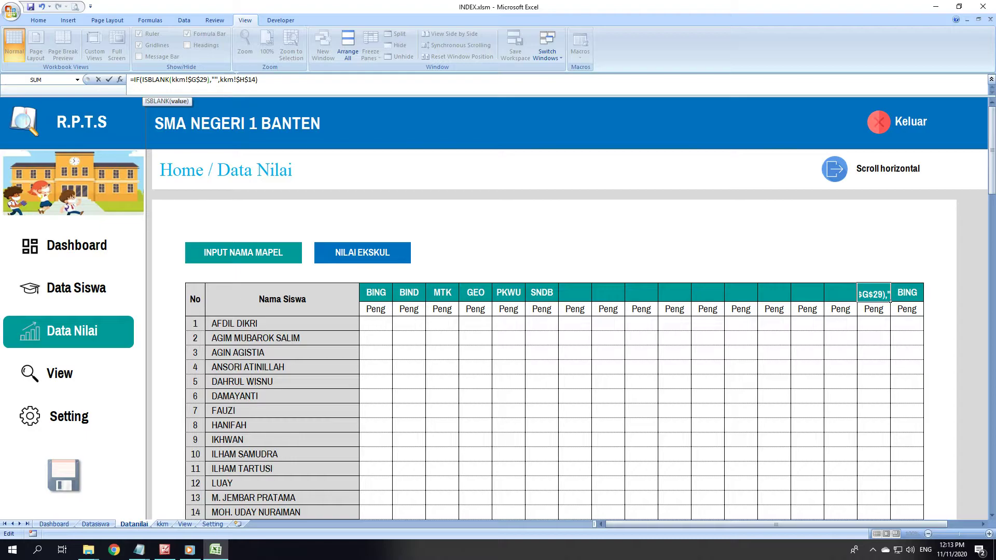
pyautogui.click(257, 79)
pyautogui.press('BackSpace')
pyautogui.press('BackSpace')
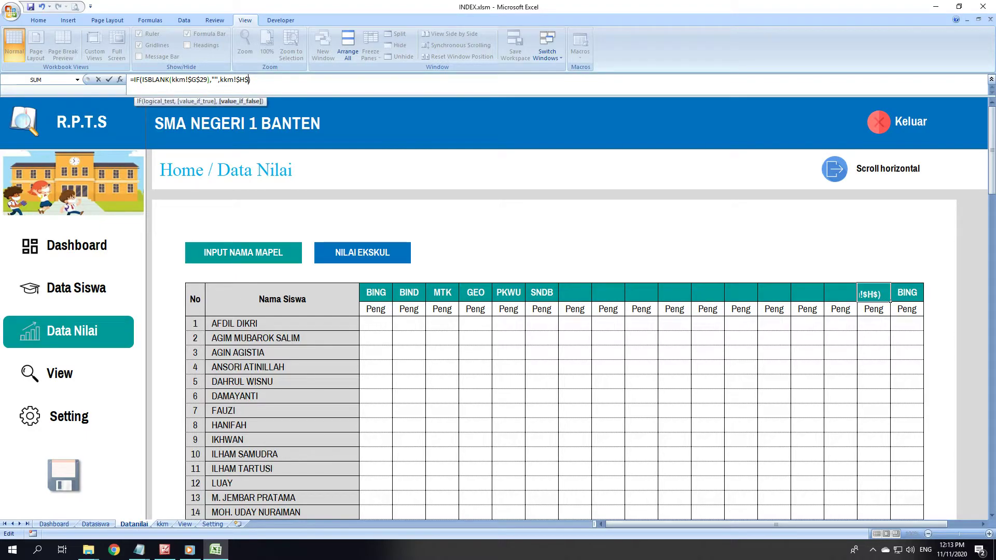
pyautogui.press('Escape')
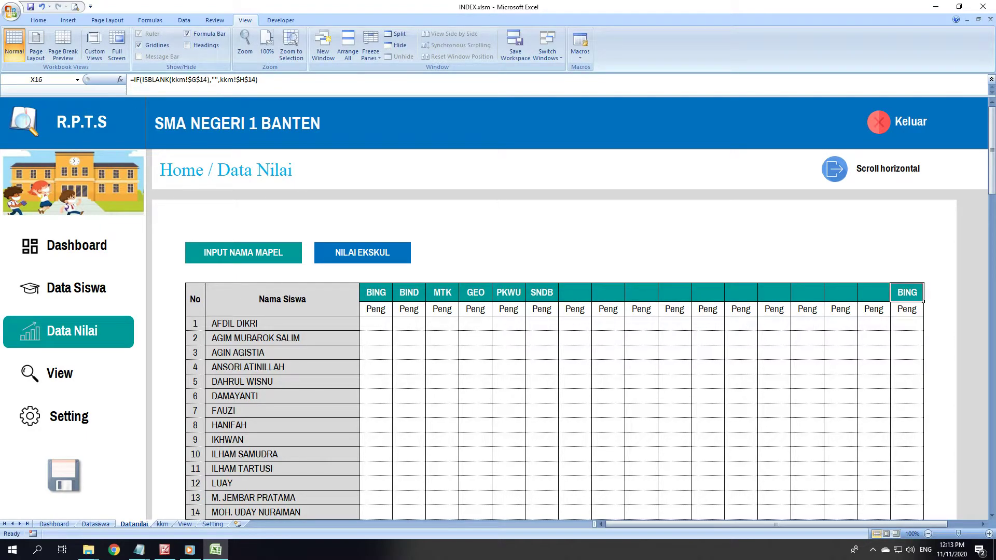
# - Change the last header's ISBLANK reference to kkm row 30
pyautogui.click(203, 80)
pyautogui.press('BackSpace')
pyautogui.press('Delete')
pyautogui.write('30')
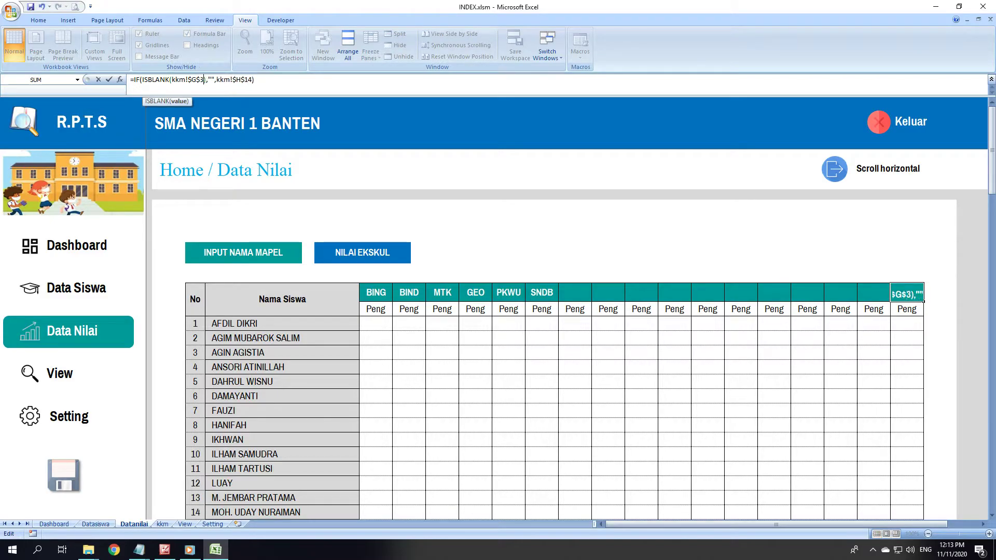
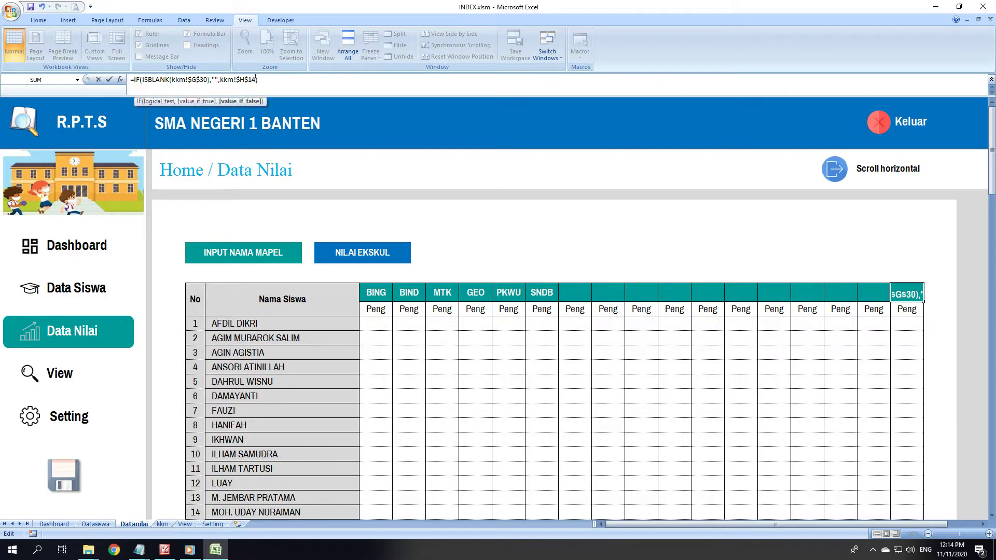
# - Commit the kkm-linked header formula, then compare the empty kkm row 7 with Datanilai header N16
pyautogui.click(641, 309)
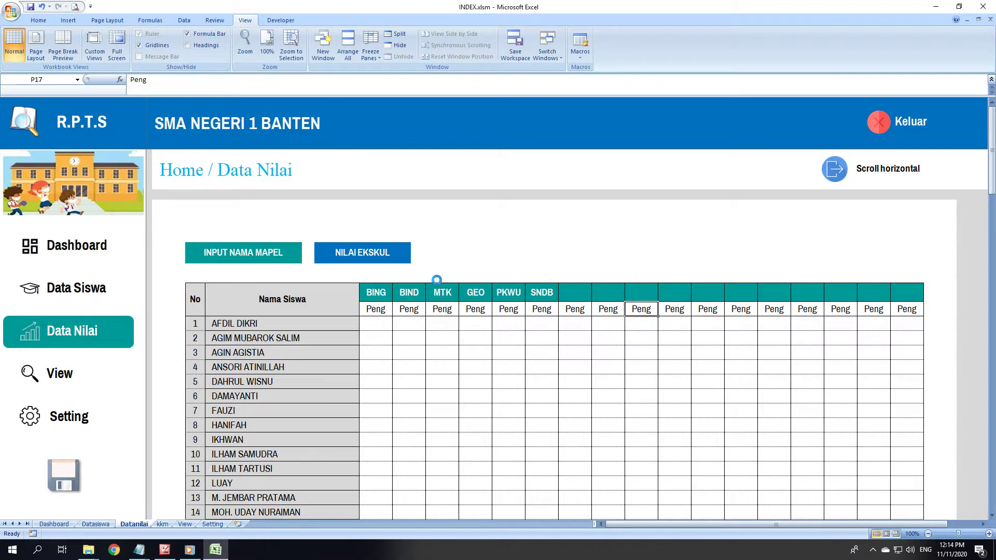
pyautogui.moveTo(575, 294); pyautogui.dragTo(745, 295)
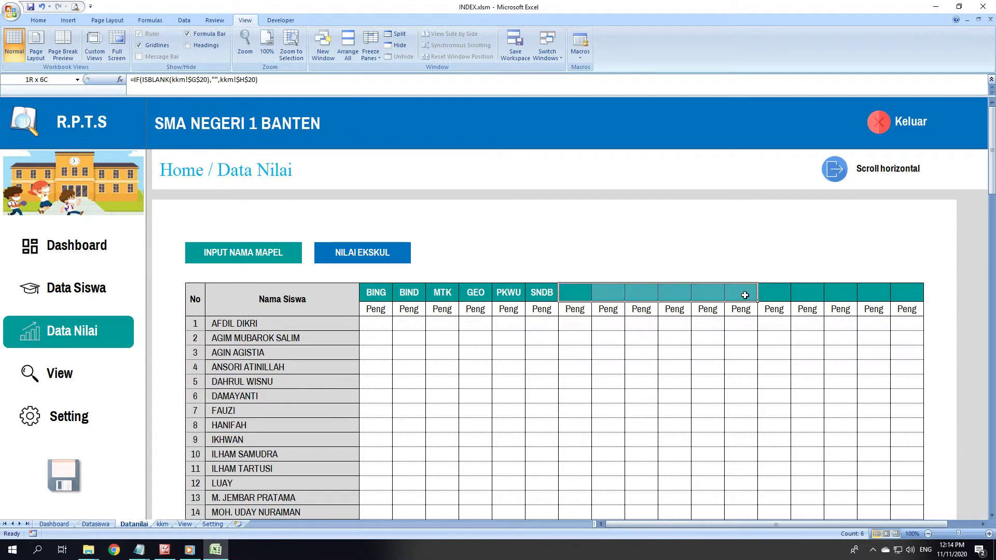
pyautogui.click(162, 524)
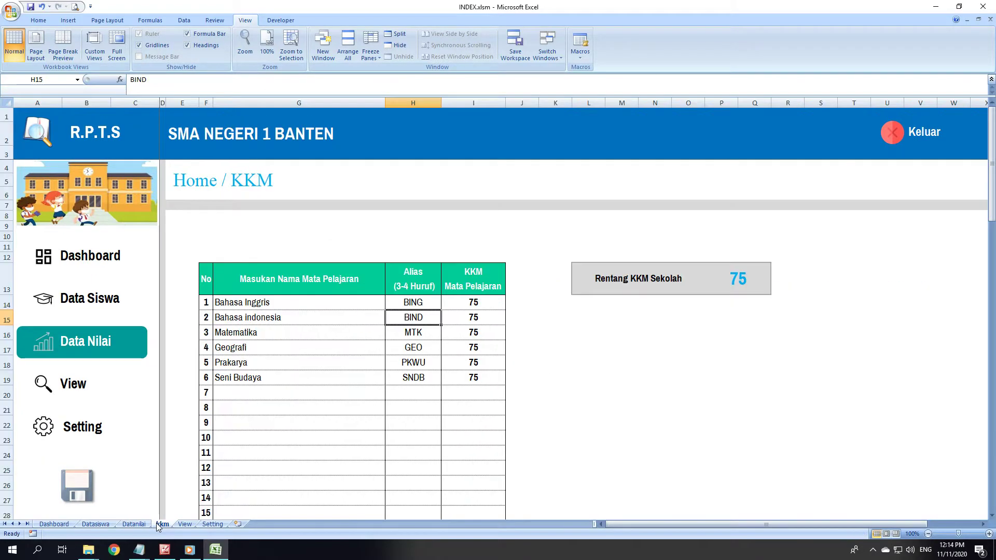
pyautogui.click(136, 524)
pyautogui.click(163, 524)
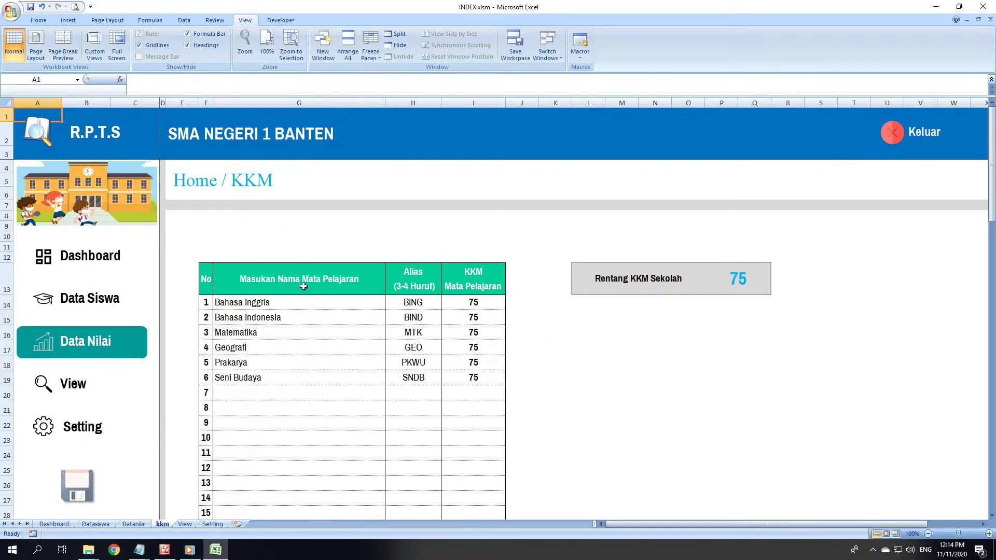
pyautogui.click(236, 391)
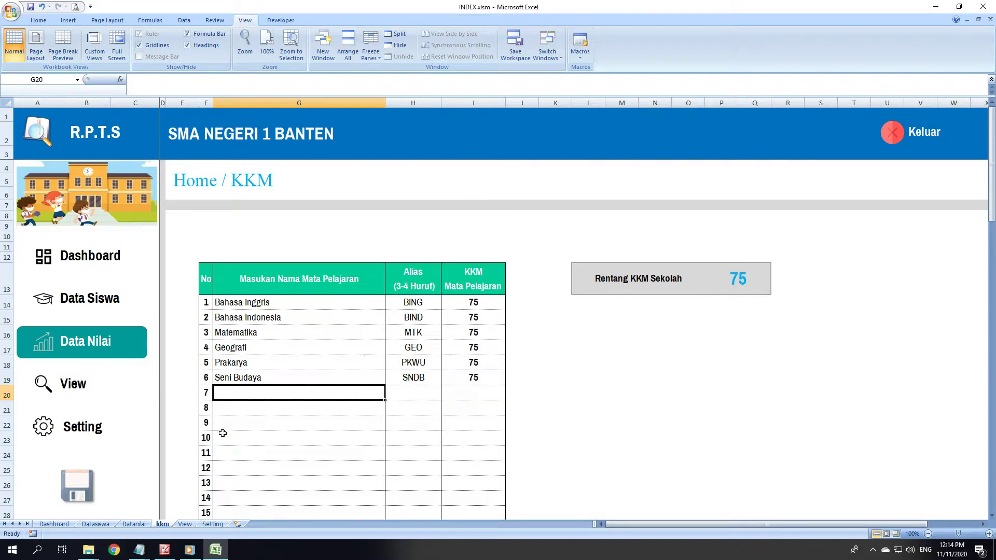
pyautogui.click(134, 524)
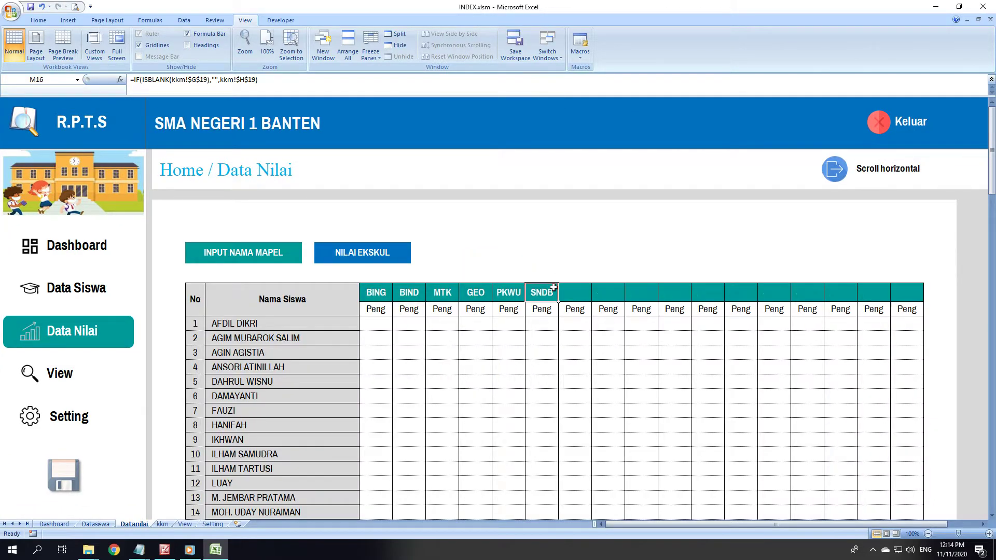
pyautogui.click(571, 294)
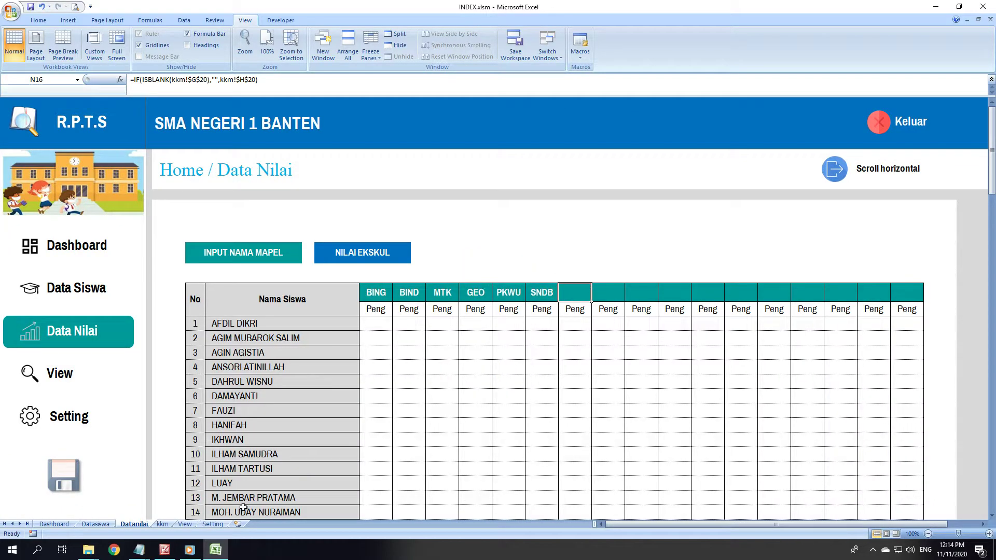
pyautogui.click(162, 524)
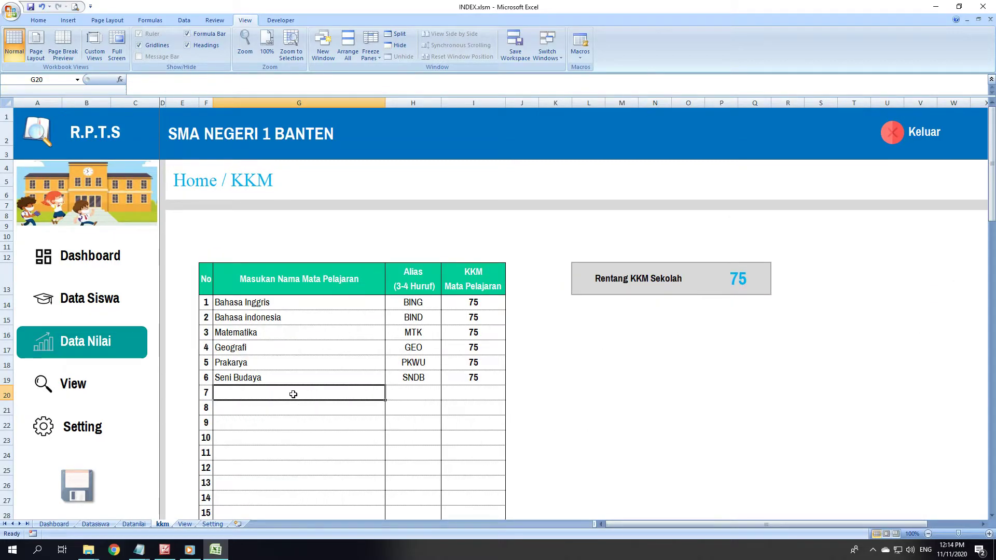
# - Add Ekonomi with alias EKO and KKM 75 in kkm row 7, then confirm the EKO header on Datanilai
pyautogui.write('Ekonomi')
pyautogui.press('Tab')
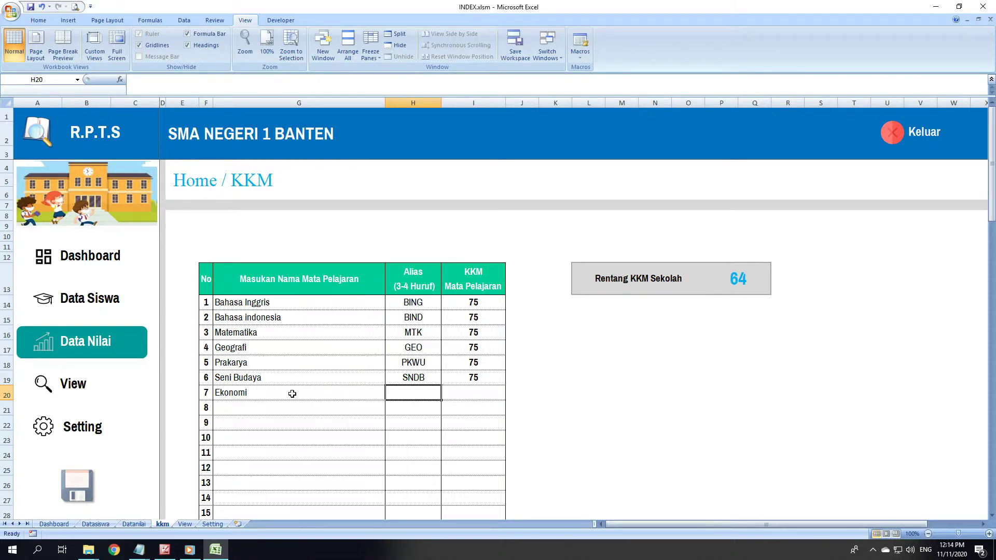
pyautogui.write('EKO')
pyautogui.press('Tab')
pyautogui.write('75')
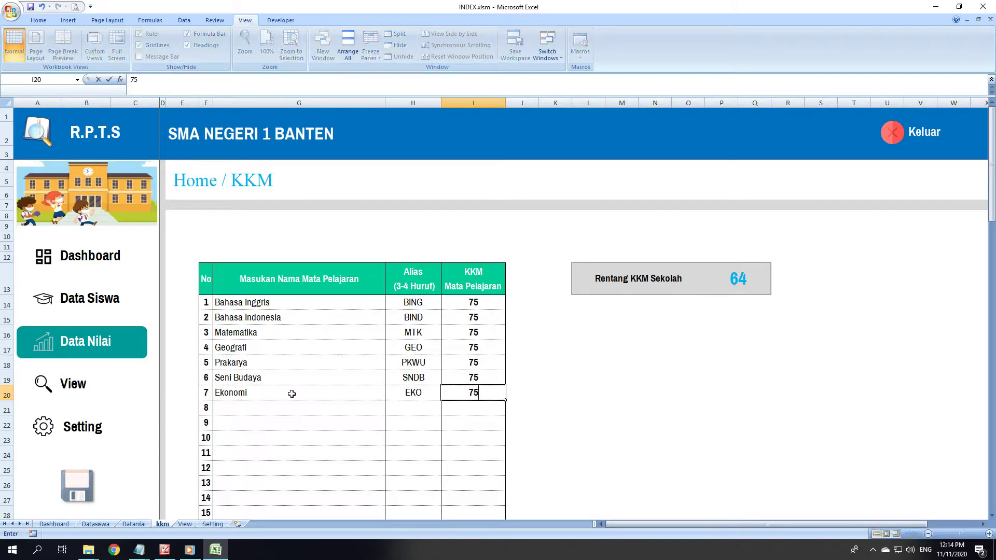
pyautogui.press('Return')
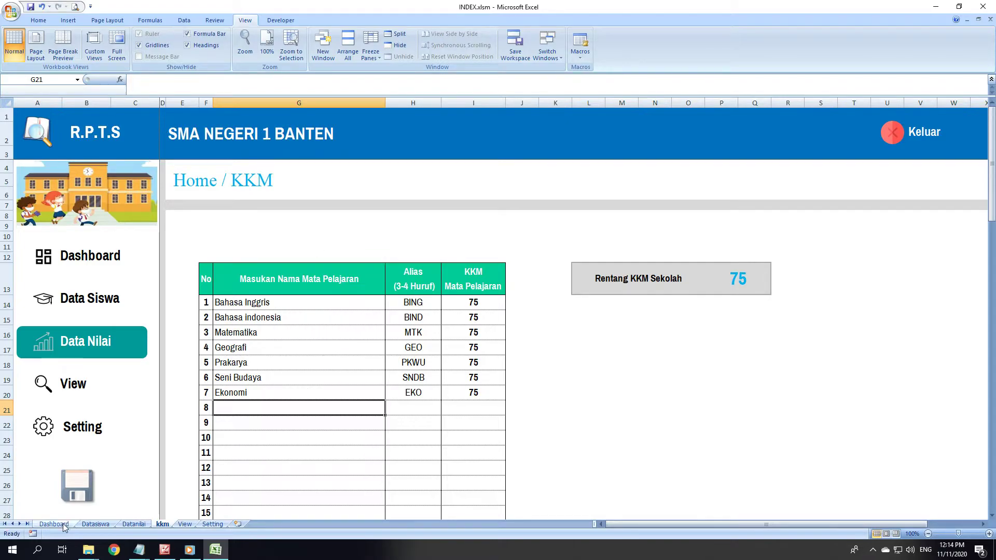
pyautogui.click(134, 524)
pyautogui.click(585, 289)
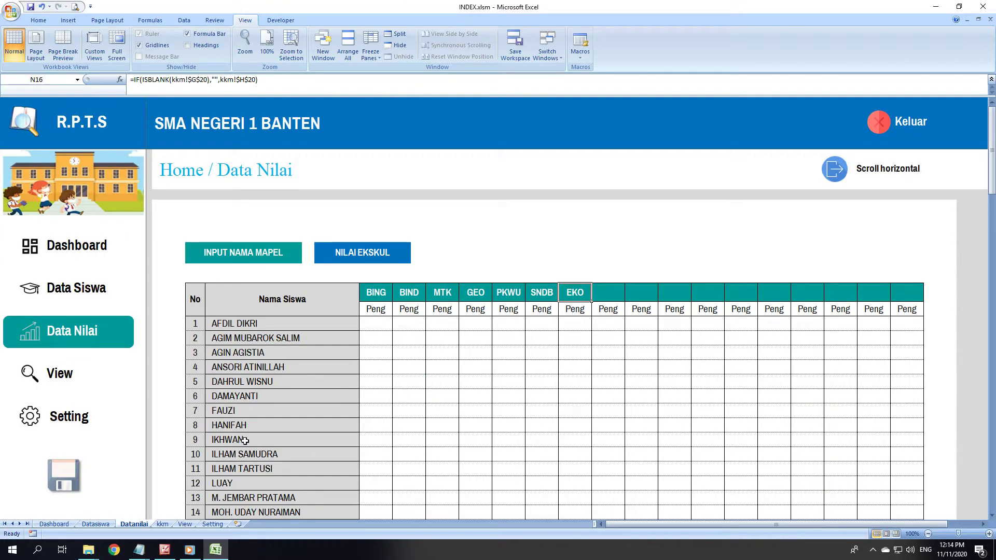
# - Bring up the PART4.txt notes in Notepad
pyautogui.click(139, 549)
pyautogui.click(46, 505)
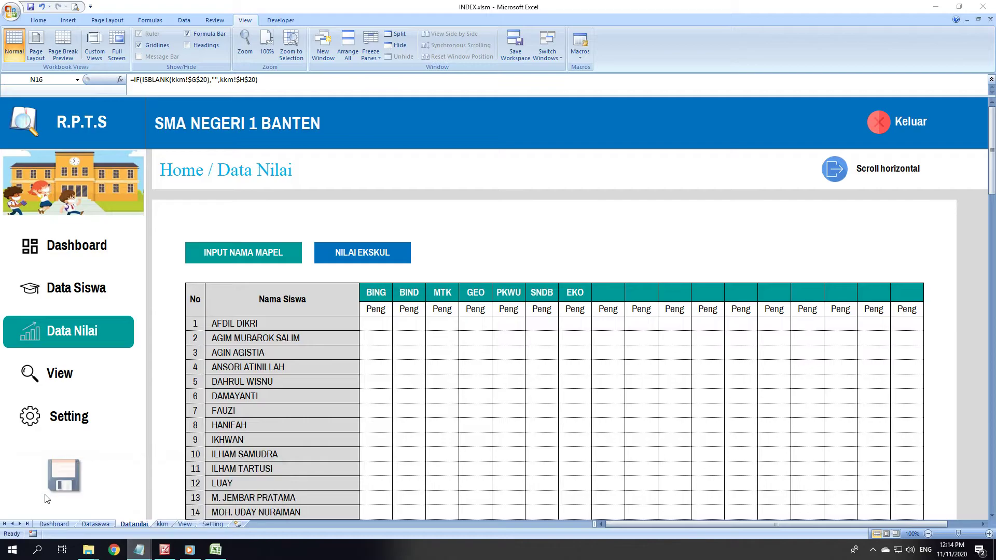
pyautogui.click(386, 225)
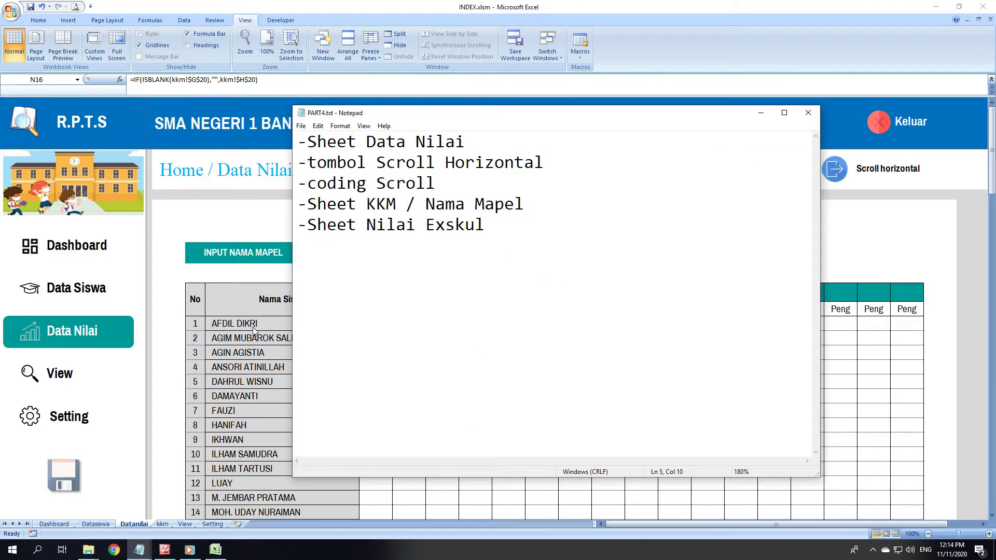
# - Highlight 'Sheet Nilai Exskul' in the PART4 notes and minimize Notepad
pyautogui.moveTo(485, 224); pyautogui.dragTo(308, 224)
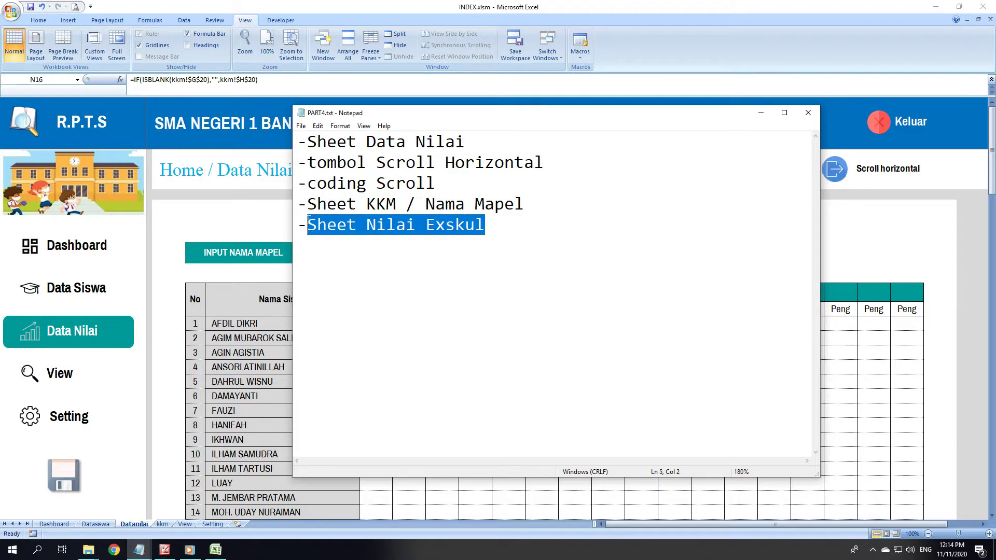
pyautogui.click(216, 549)
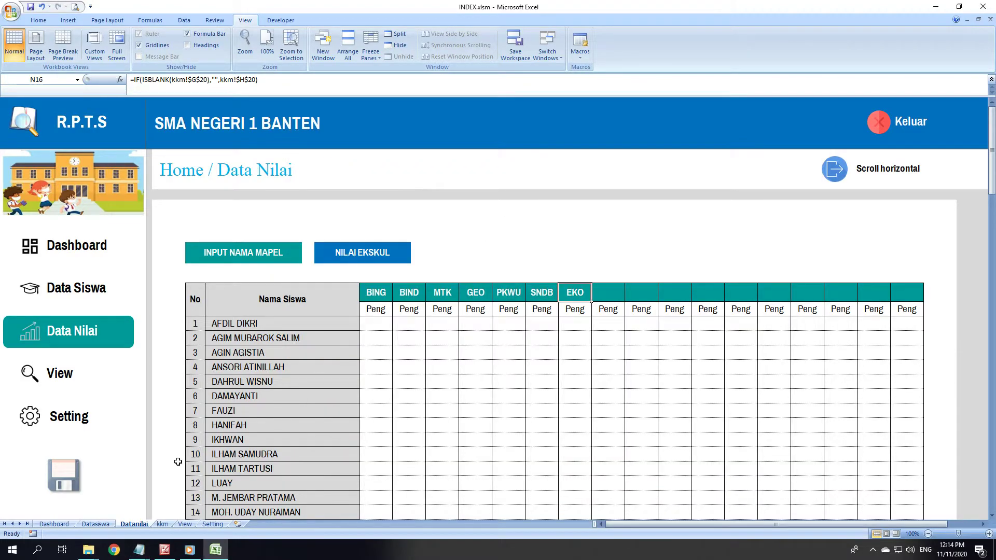
# - Review the KKM.PNG and ESKUL.PNG screenshots in Picture Manager, then return to Excel's kkm sheet
pyautogui.moveTo(88, 549)
pyautogui.click(164, 549)
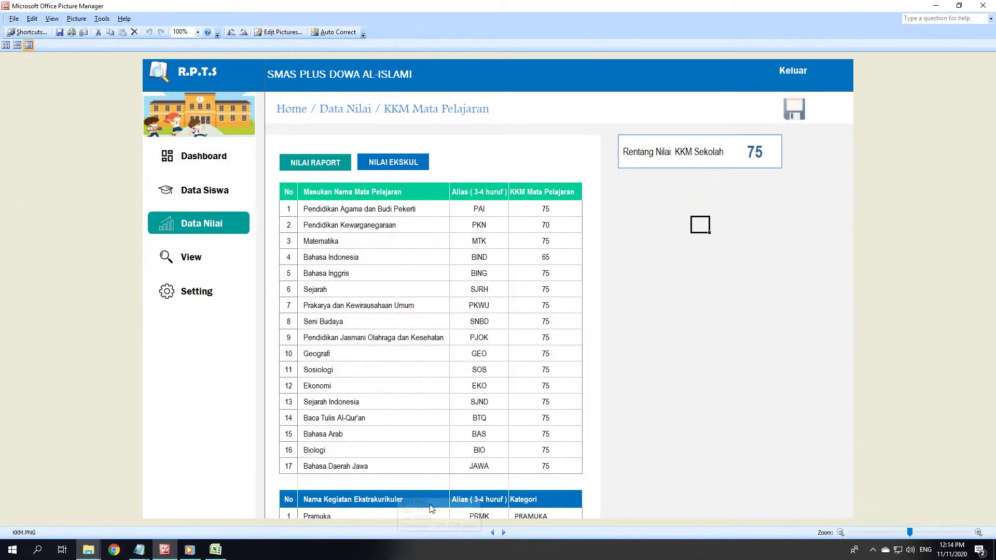
pyautogui.click(494, 532)
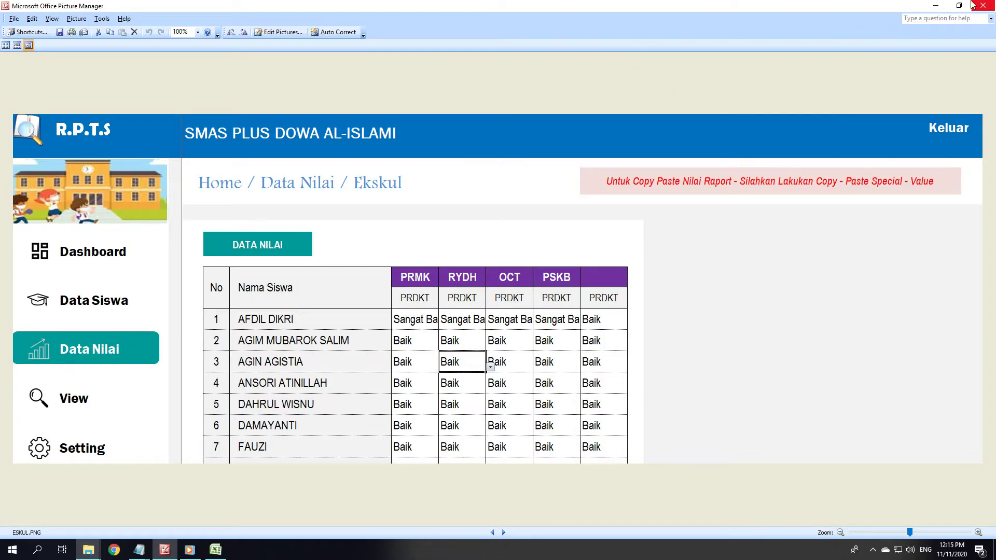
pyautogui.click(934, 5)
pyautogui.click(164, 550)
pyautogui.click(491, 533)
pyautogui.click(504, 533)
pyautogui.click(504, 533)
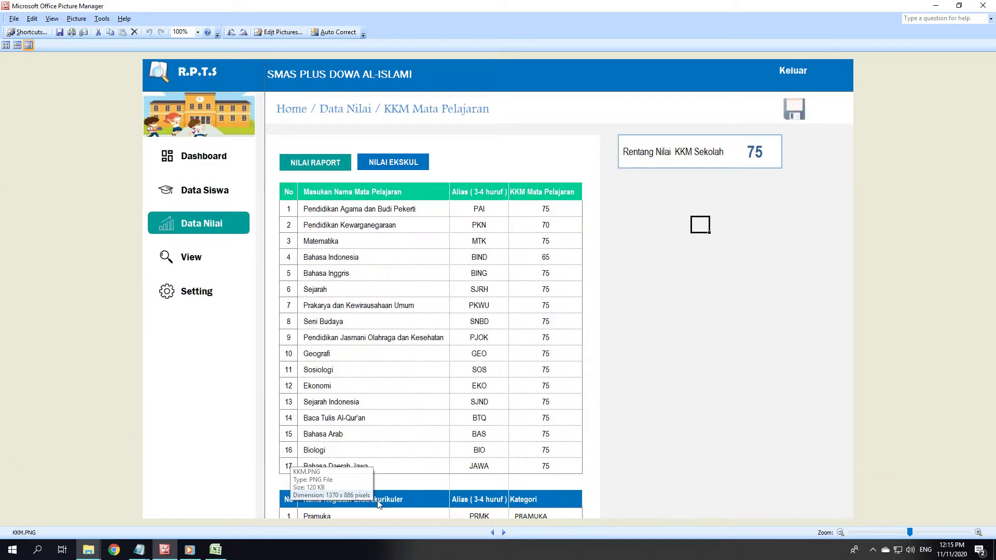
pyautogui.click(216, 550)
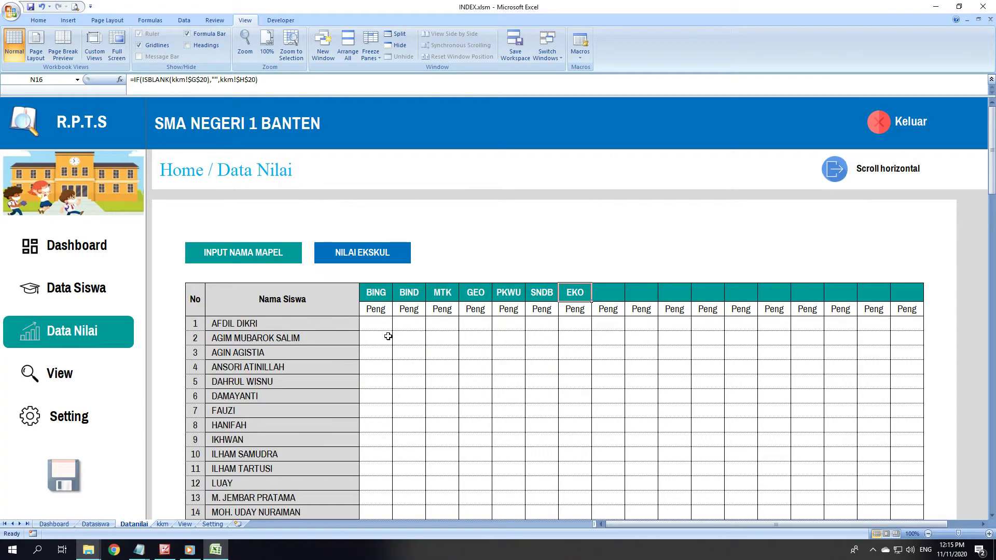
pyautogui.click(161, 524)
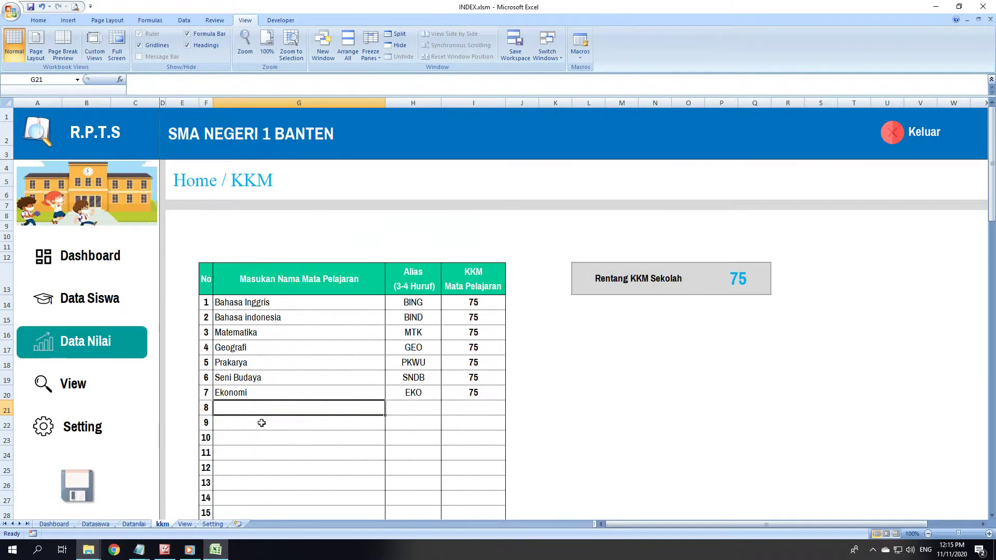
# - Copy the No–KKM table header into row 33 at F33, undoing a stray paste at L16
pyautogui.moveTo(206, 278)
pyautogui.mouseDown()
pyautogui.moveTo(484, 313)
pyautogui.moveTo(491, 291)
pyautogui.mouseUp()
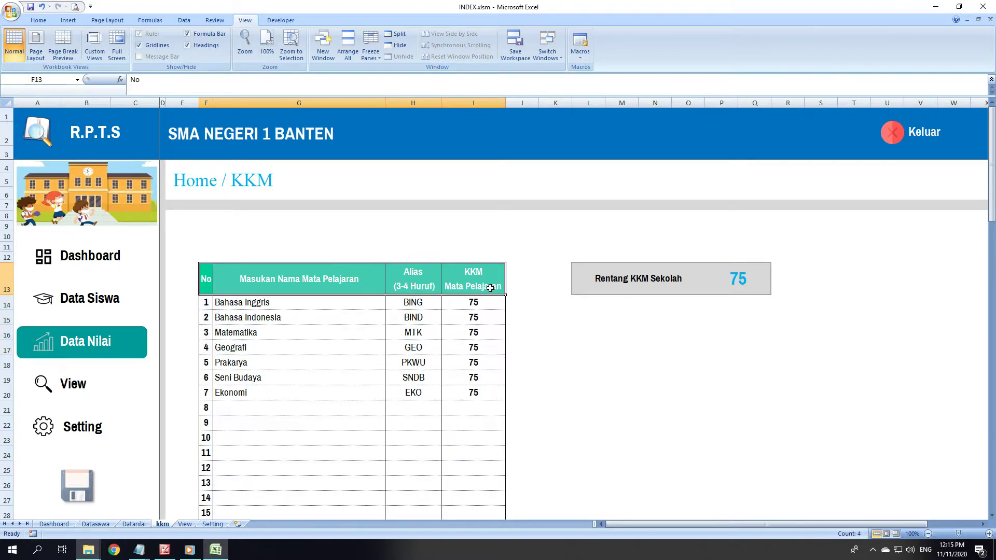
pyautogui.hotkey('ctrl', 'c')
pyautogui.scroll(-4, 371, 409)
pyautogui.scroll(4, 243, 421)
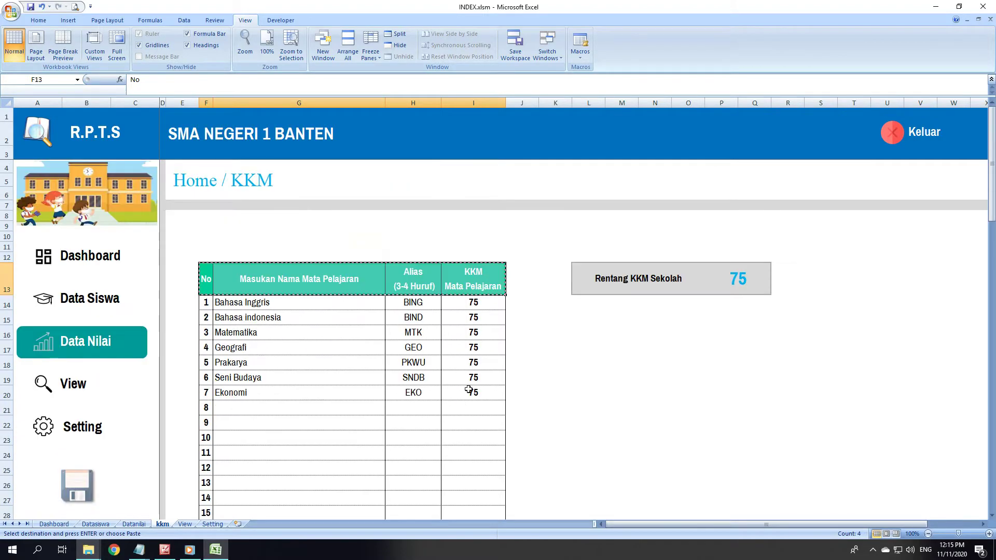
pyautogui.click(608, 335)
pyautogui.click(570, 349)
pyautogui.click(580, 338)
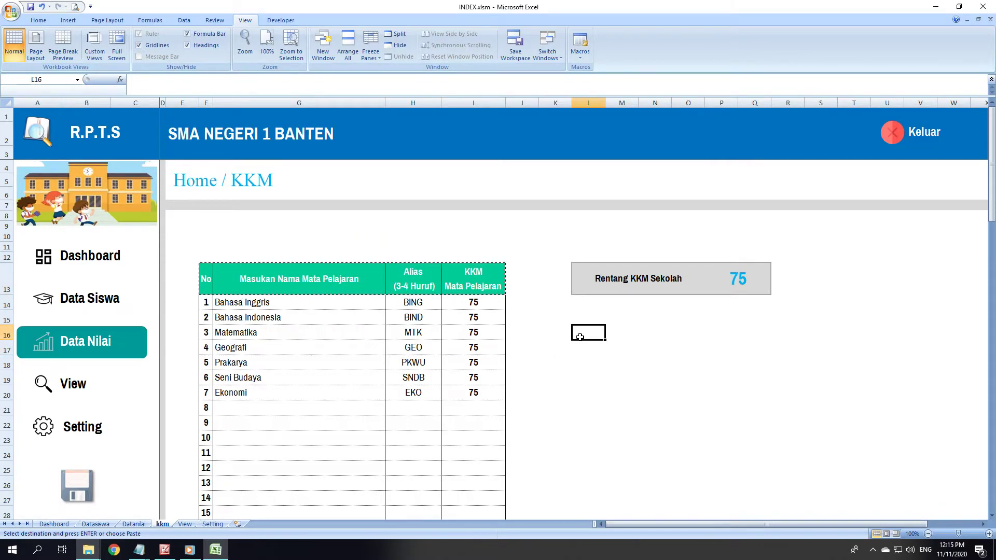
pyautogui.hotkey('ctrl', 'v')
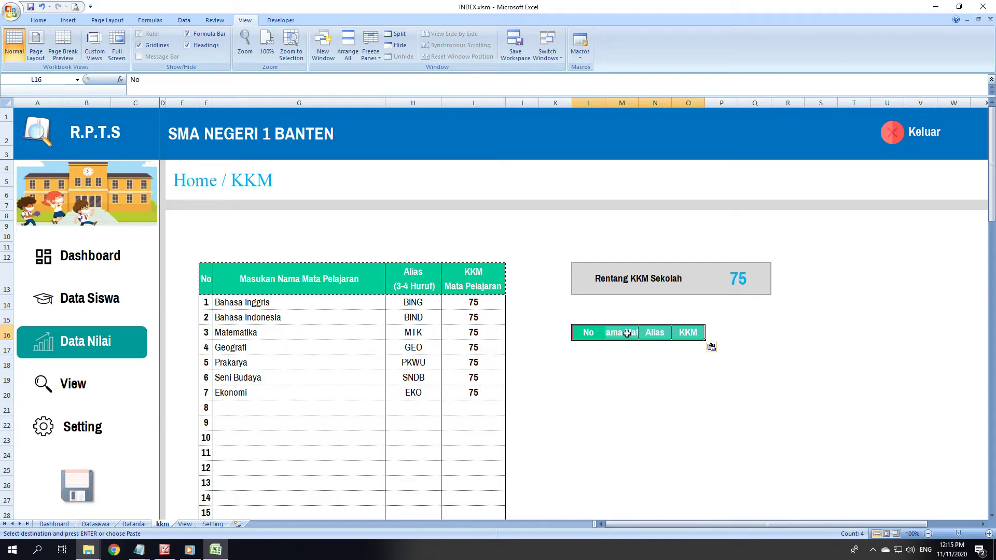
pyautogui.hotkey('ctrl', 'z')
pyautogui.scroll(-3, 529, 420)
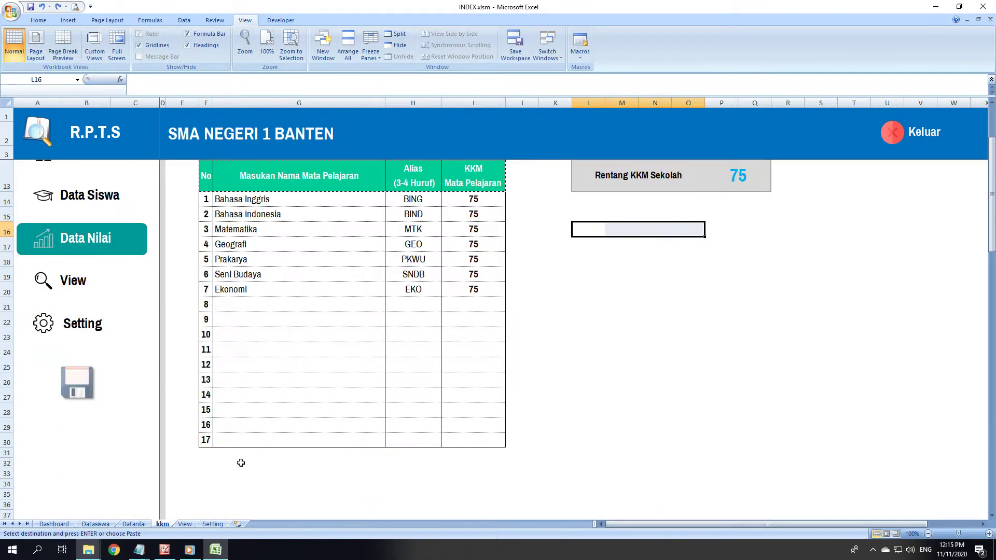
pyautogui.click(204, 472)
pyautogui.hotkey('ctrl', 'v')
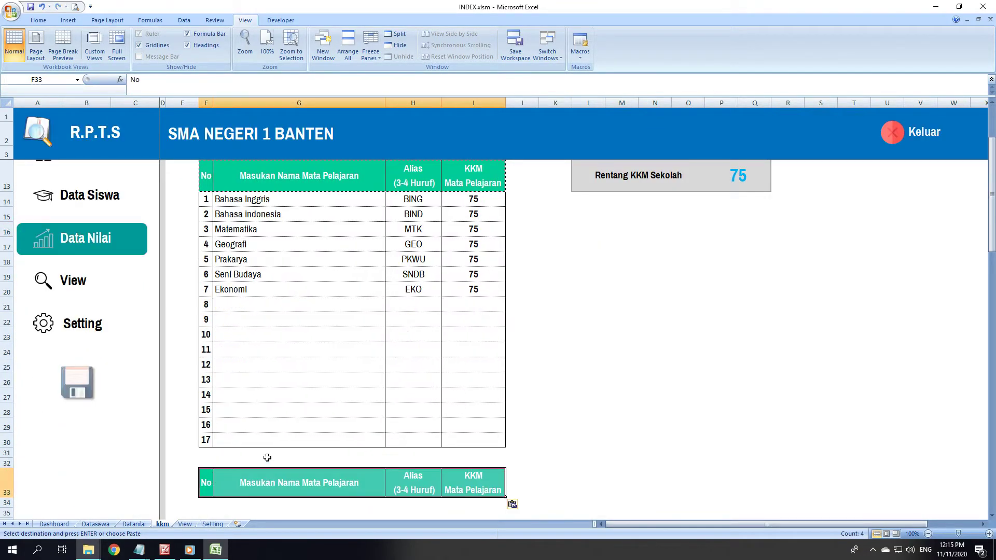
pyautogui.scroll(-1, 249, 488)
# - Rename the pasted headers to 'Nama kegiatan Ekskul' in G33 and 'Kategori' in I33
pyautogui.click(264, 420)
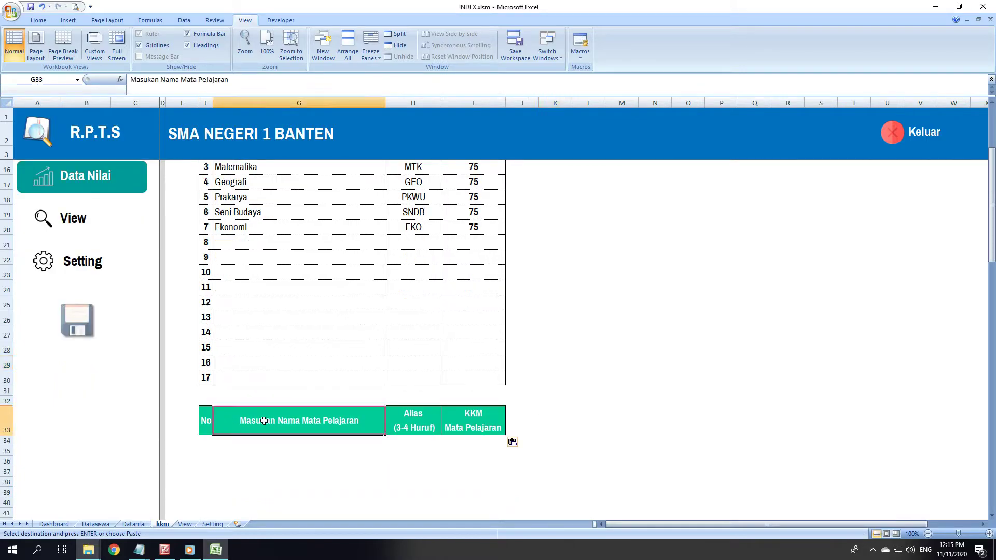
pyautogui.click(166, 550)
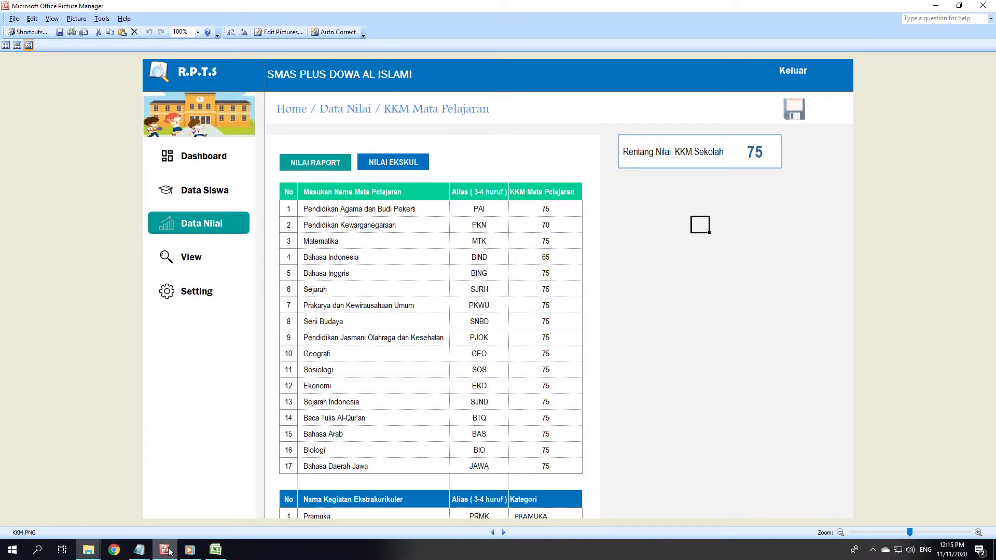
pyautogui.click(166, 550)
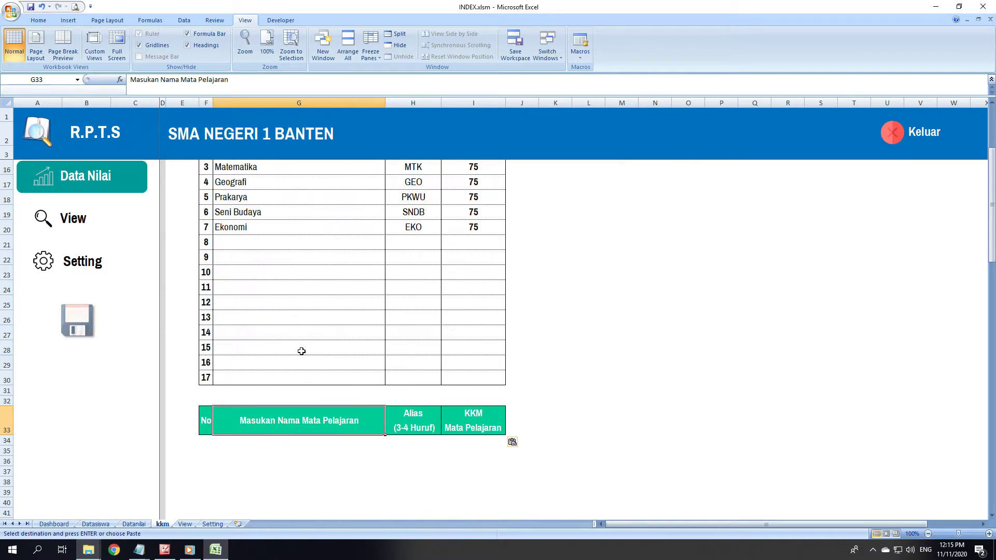
pyautogui.write('Nama')
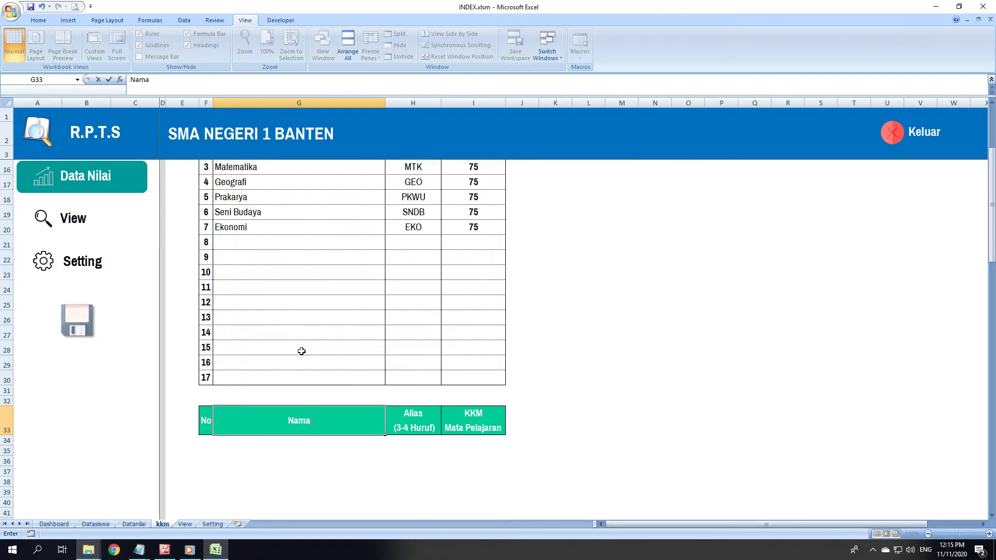
pyautogui.write(' kegiata')
pyautogui.write('n Ekskul')
pyautogui.press('Tab')
pyautogui.press('Tab')
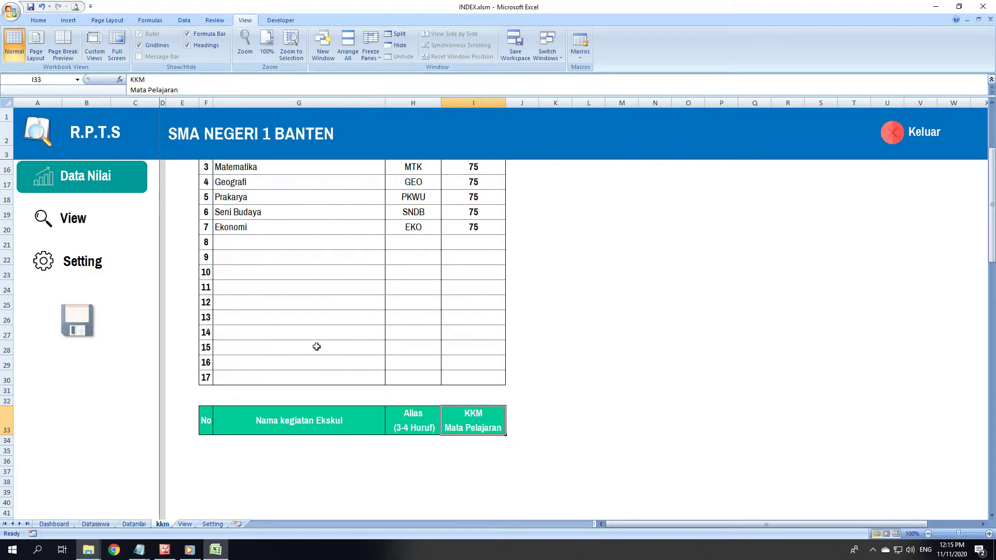
pyautogui.click(164, 549)
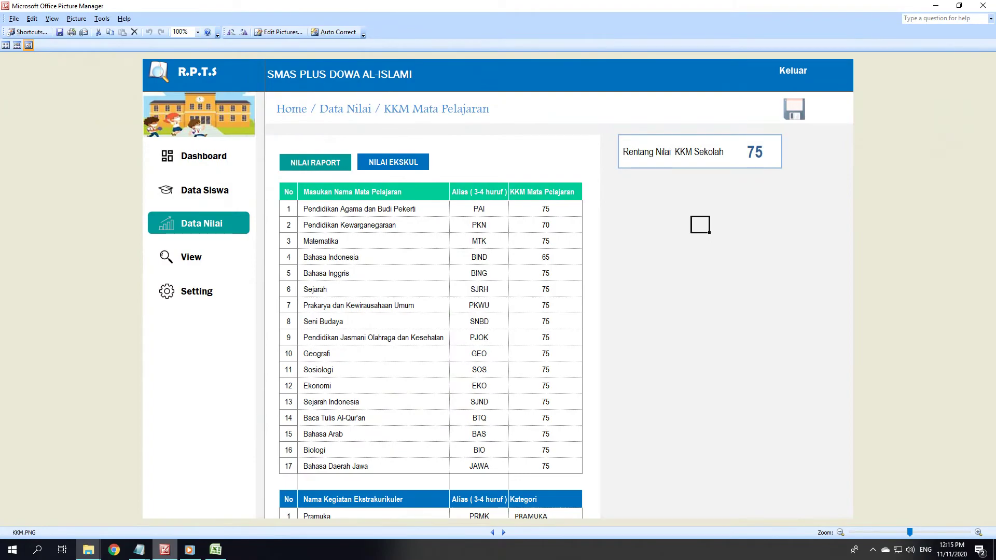
pyautogui.click(216, 550)
pyautogui.write('Kategori')
pyautogui.press('Return')
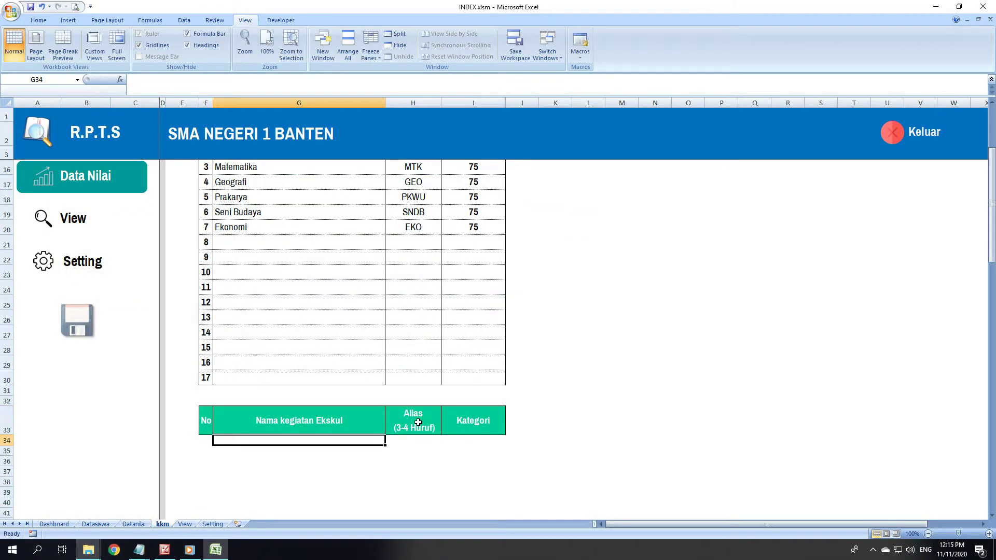
pyautogui.scroll(1, 407, 415)
# - Number the Ekskul rows 1 to 5 down F34:F38 with a fill drag
pyautogui.scroll(1, 407, 415)
pyautogui.scroll(-1, 326, 398)
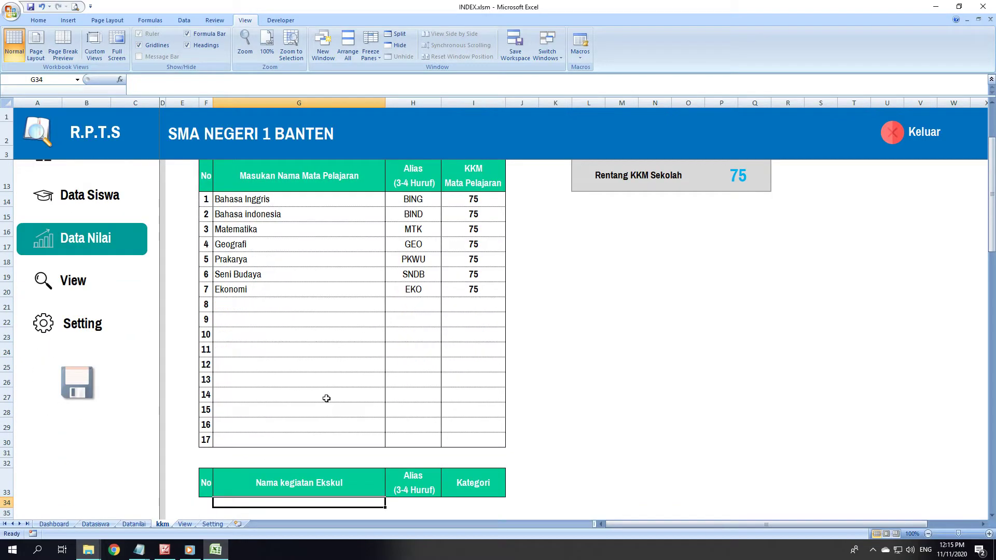
pyautogui.scroll(-2, 206, 439)
pyautogui.click(270, 415)
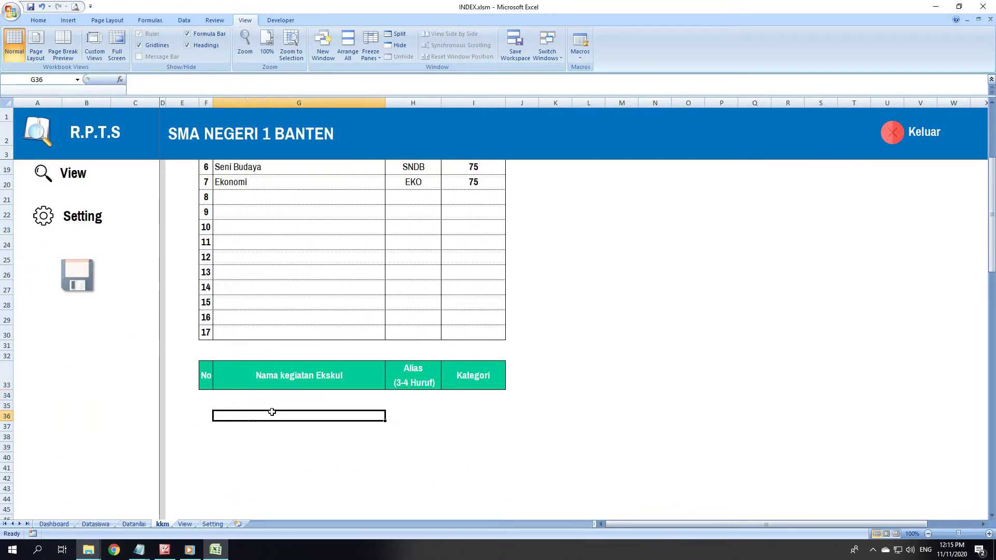
pyautogui.click(207, 396)
pyautogui.write('1')
pyautogui.moveTo(213, 400)
pyautogui.mouseDown()
pyautogui.moveTo(206, 463)
pyautogui.moveTo(208, 445)
pyautogui.mouseUp()
pyautogui.click(271, 478)
# - Format the table body F34:I38 in Archivo Narrow size 13, then open the border settings
pyautogui.moveTo(211, 397); pyautogui.dragTo(472, 444)
pyautogui.click(289, 417)
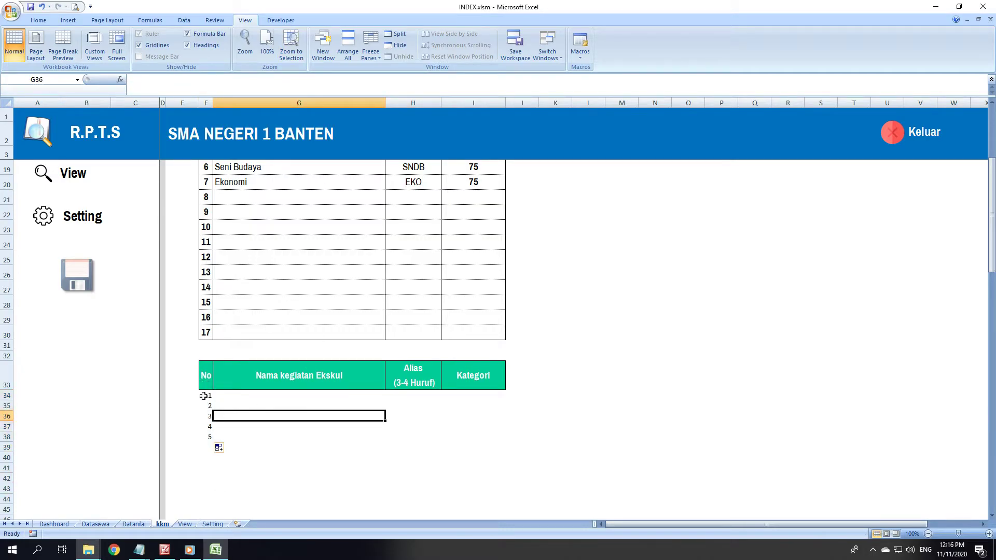
pyautogui.moveTo(202, 396); pyautogui.dragTo(456, 434)
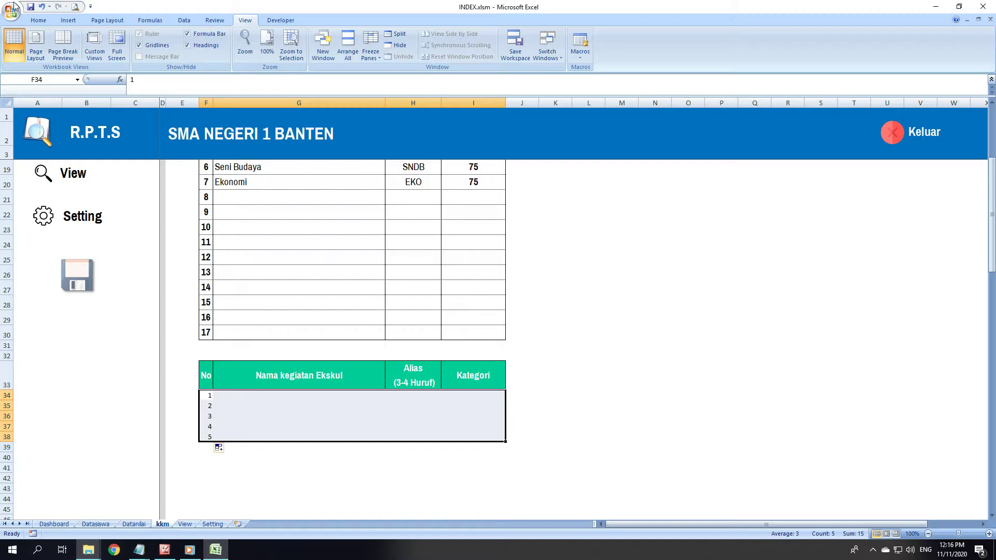
pyautogui.click(40, 22)
pyautogui.click(103, 38)
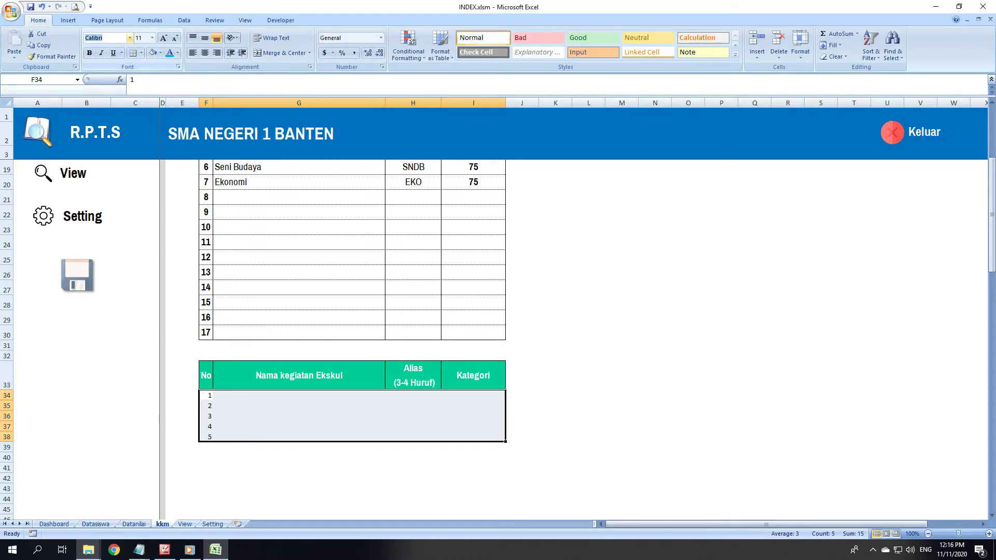
pyautogui.write('Archivo Narrow')
pyautogui.press('Tab')
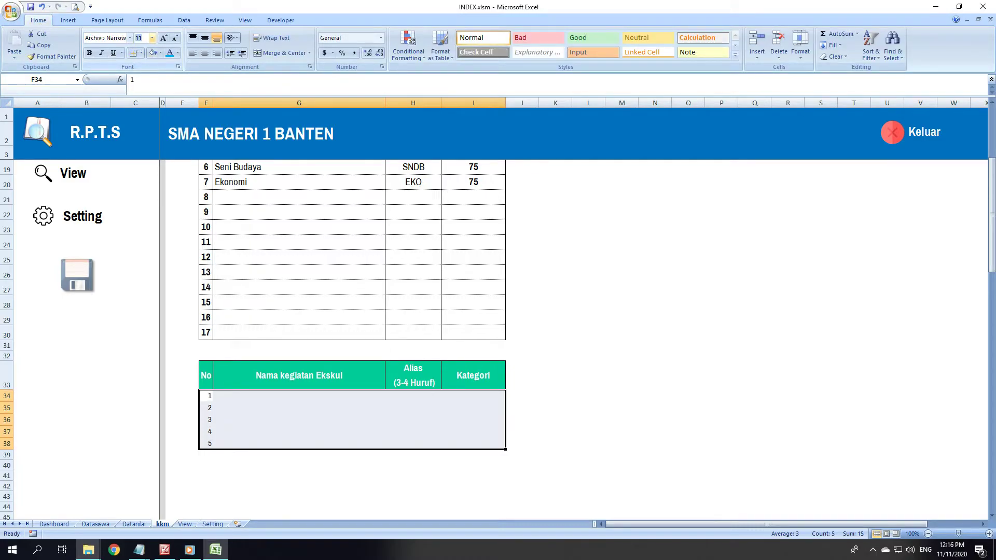
pyautogui.write('13')
pyautogui.press('Return')
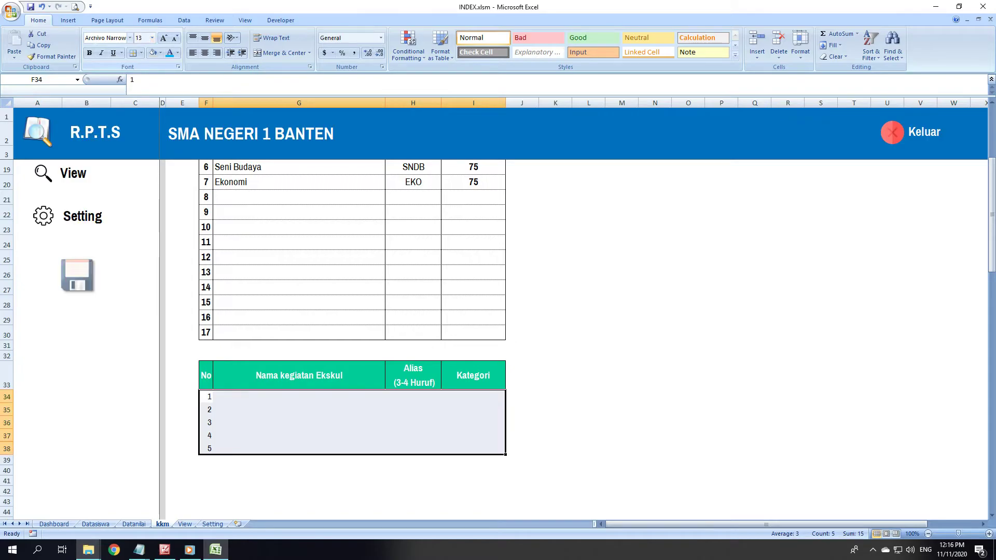
pyautogui.hotkey('ctrl', '1')
pyautogui.click(564, 227)
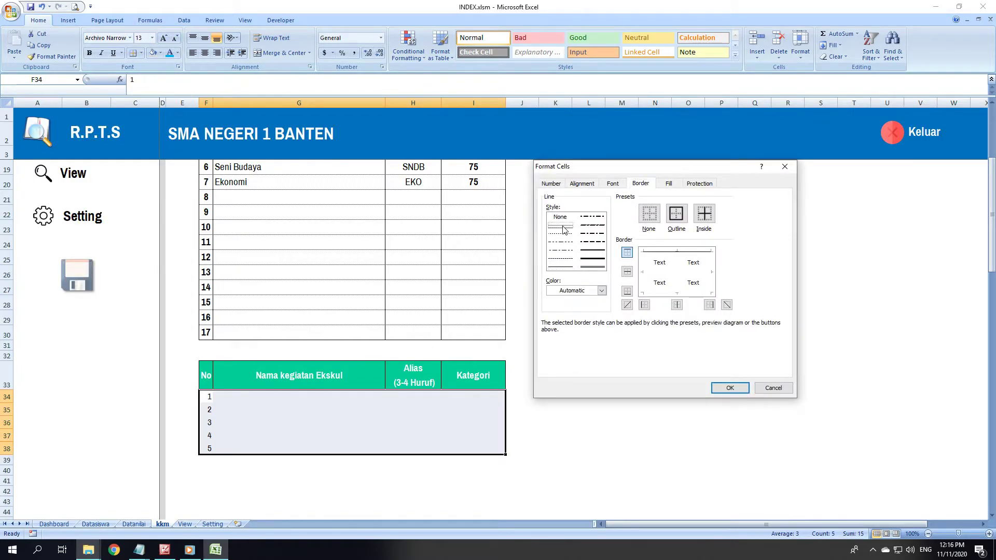
# - Apply an outline and dotted inside borders to the Ekskul body rows
pyautogui.click(676, 213)
pyautogui.click(704, 213)
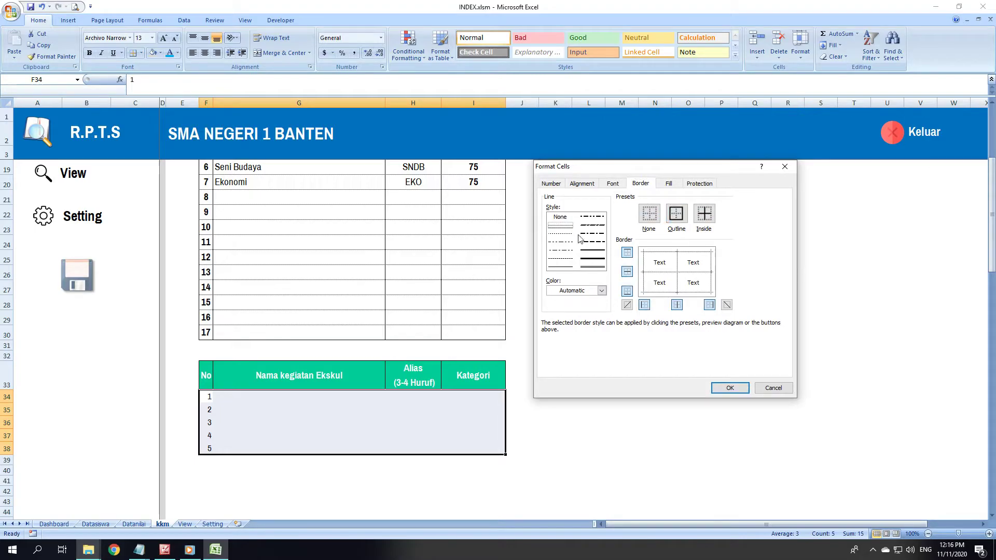
pyautogui.click(561, 266)
pyautogui.click(676, 213)
pyautogui.click(704, 214)
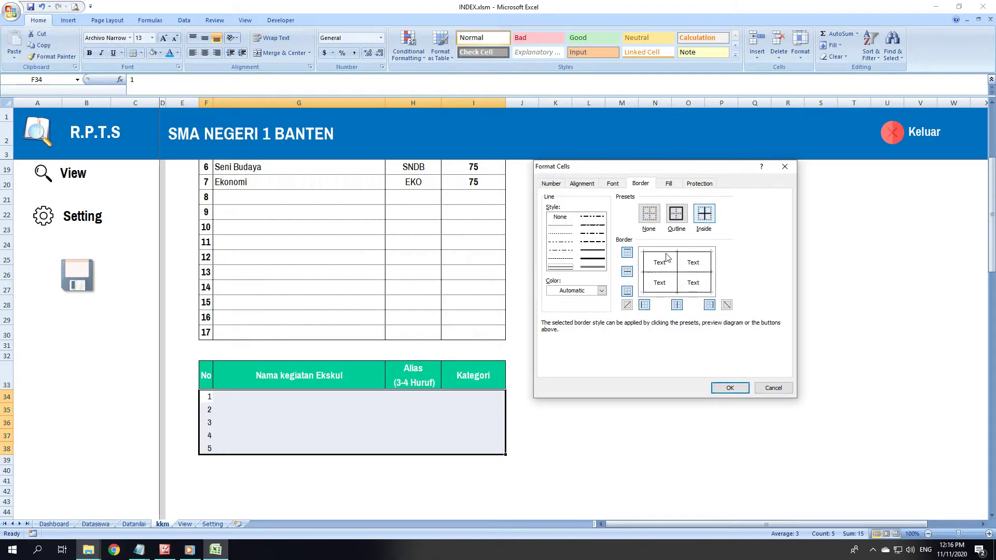
pyautogui.click(561, 225)
pyautogui.click(650, 272)
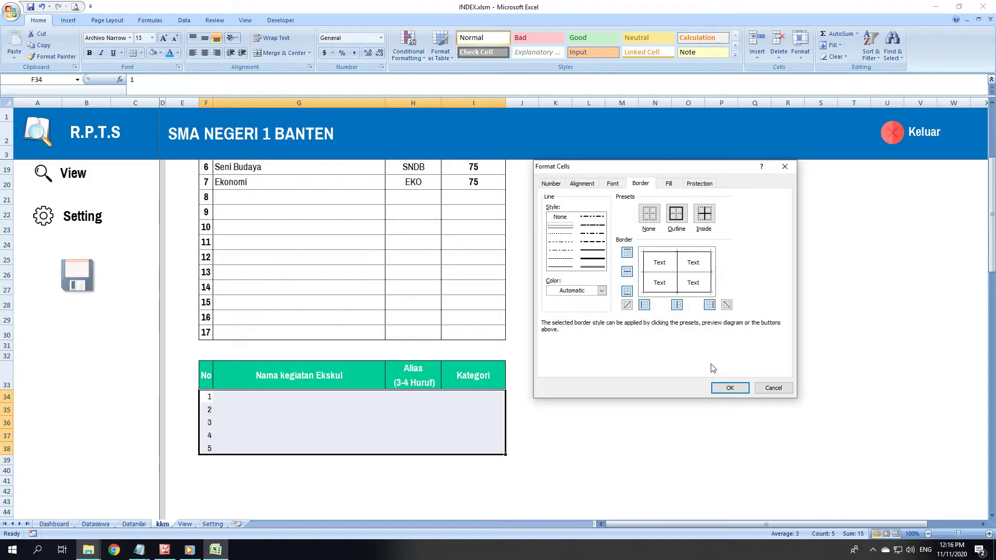
pyautogui.click(728, 388)
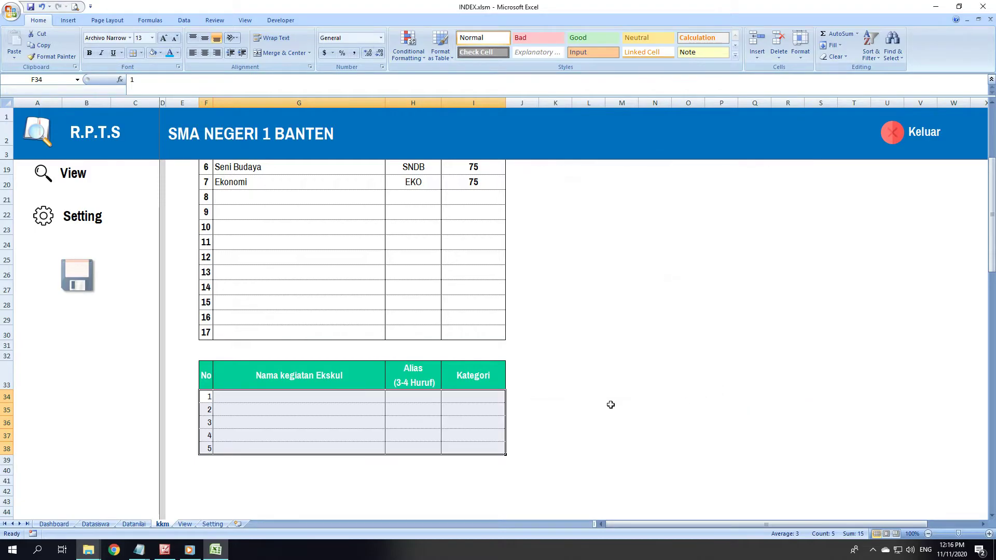
# - Bold and centre numbers 1–5, enlarge rows 34–38, and vertically centre the table body
pyautogui.click(205, 52)
pyautogui.click(89, 53)
pyautogui.moveTo(7, 397); pyautogui.dragTo(13, 485)
pyautogui.click(622, 399)
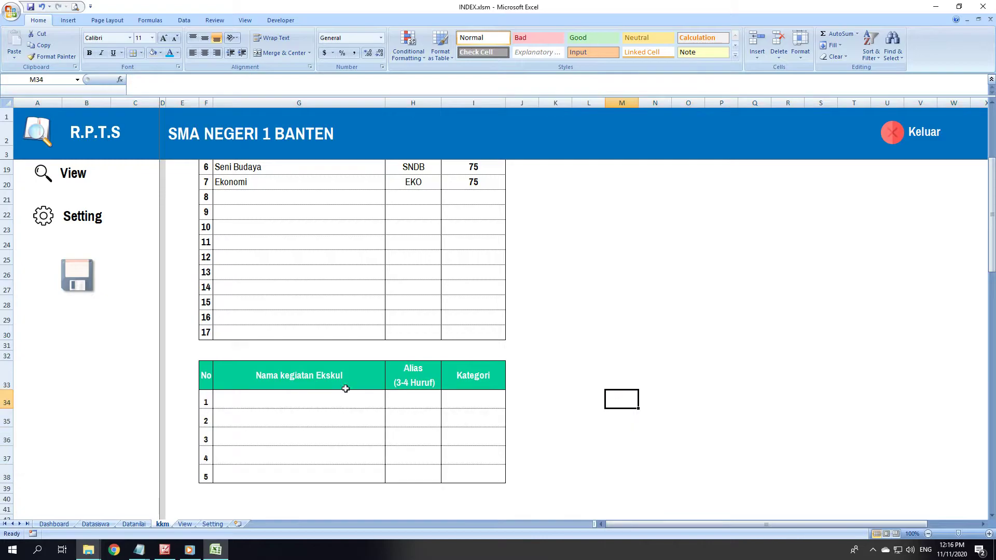
pyautogui.moveTo(205, 402); pyautogui.dragTo(484, 471)
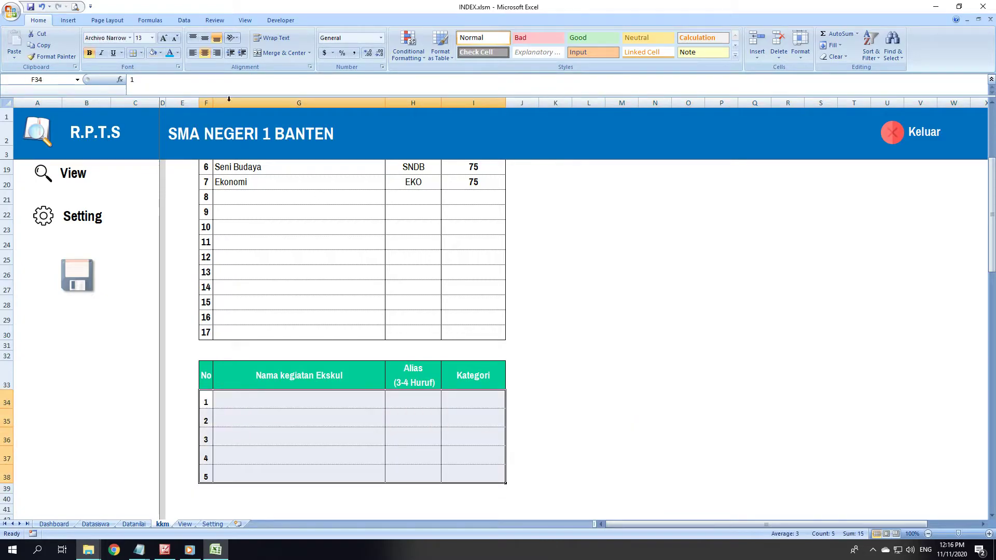
pyautogui.click(204, 40)
pyautogui.click(713, 319)
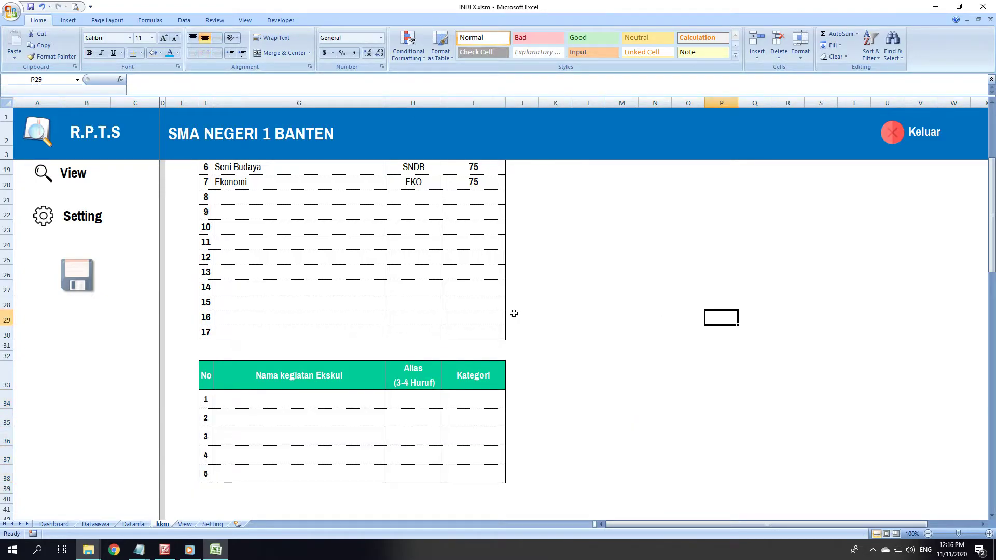
pyautogui.scroll(2, 514, 311)
pyautogui.moveTo(201, 495); pyautogui.dragTo(457, 483)
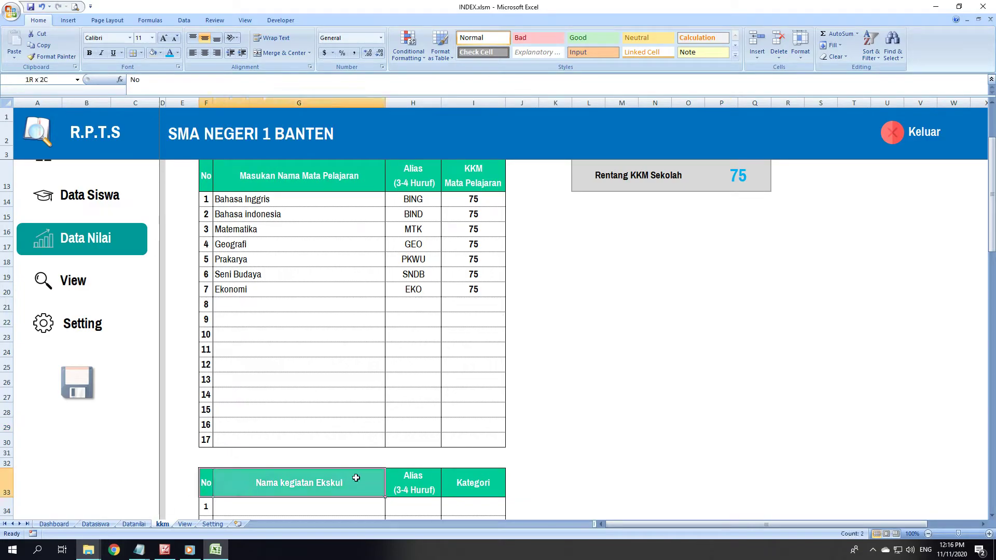
# - Fill the Ekskul header row F33:I33 blue
pyautogui.click(161, 53)
pyautogui.click(213, 130)
pyautogui.click(655, 395)
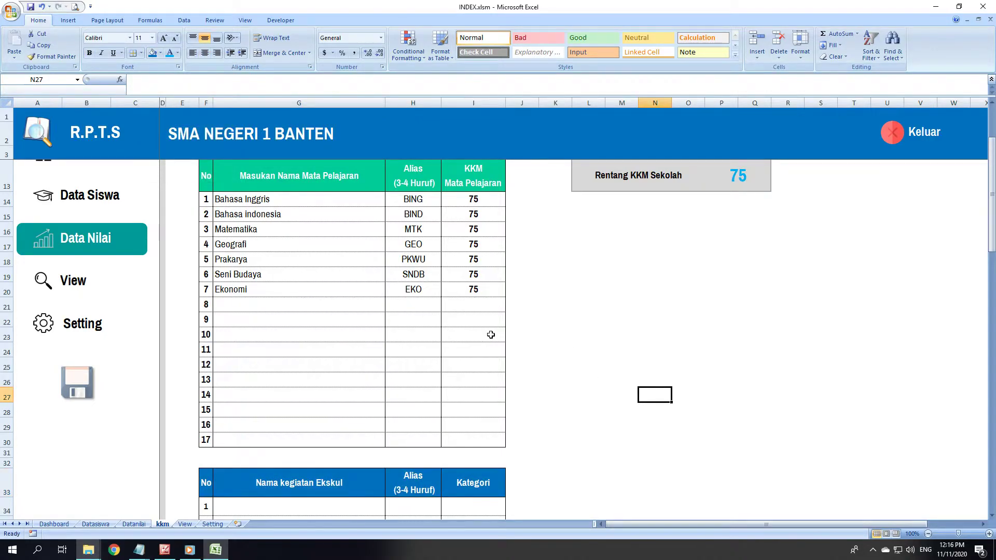
pyautogui.scroll(-3, 467, 340)
pyautogui.scroll(1, 394, 319)
pyautogui.scroll(2, 418, 336)
pyautogui.scroll(-1, 410, 334)
pyautogui.scroll(1, 402, 334)
pyautogui.scroll(-1, 396, 344)
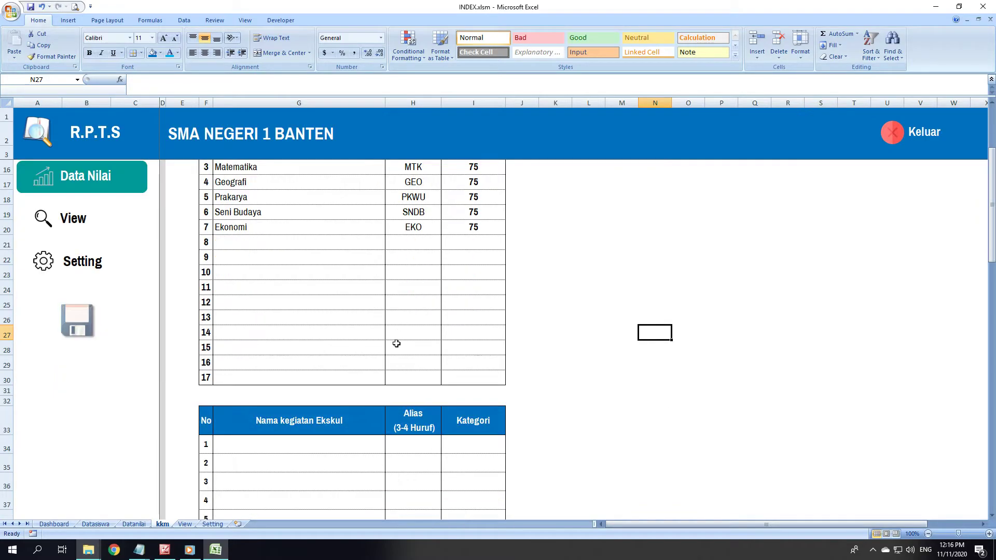
pyautogui.scroll(2, 390, 353)
# - Copy Alias cell H30 into H34:H38 and give those cells dotted inside borders
pyautogui.click(420, 233)
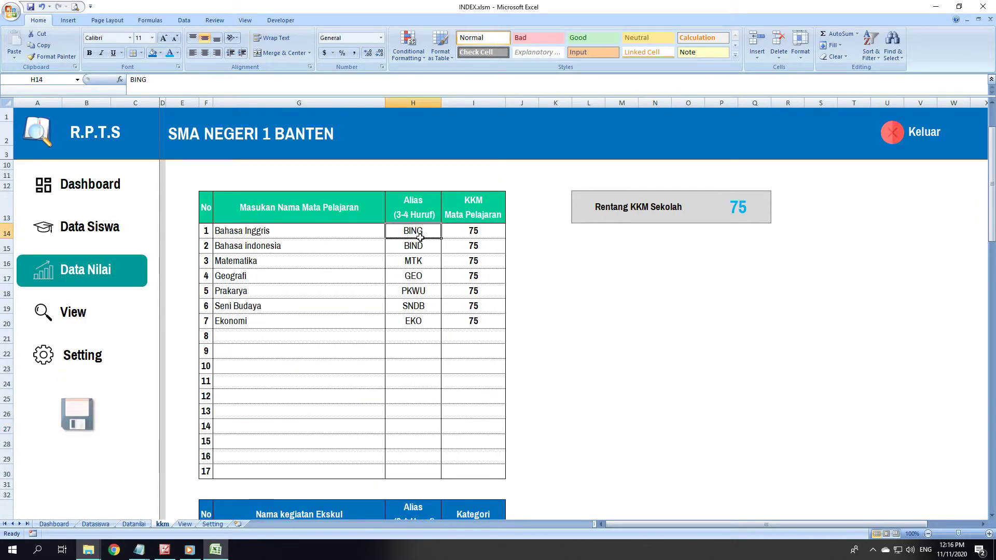
pyautogui.click(417, 473)
pyautogui.hotkey('ctrl', 'c')
pyautogui.scroll(-3, 461, 413)
pyautogui.moveTo(414, 399); pyautogui.dragTo(411, 466)
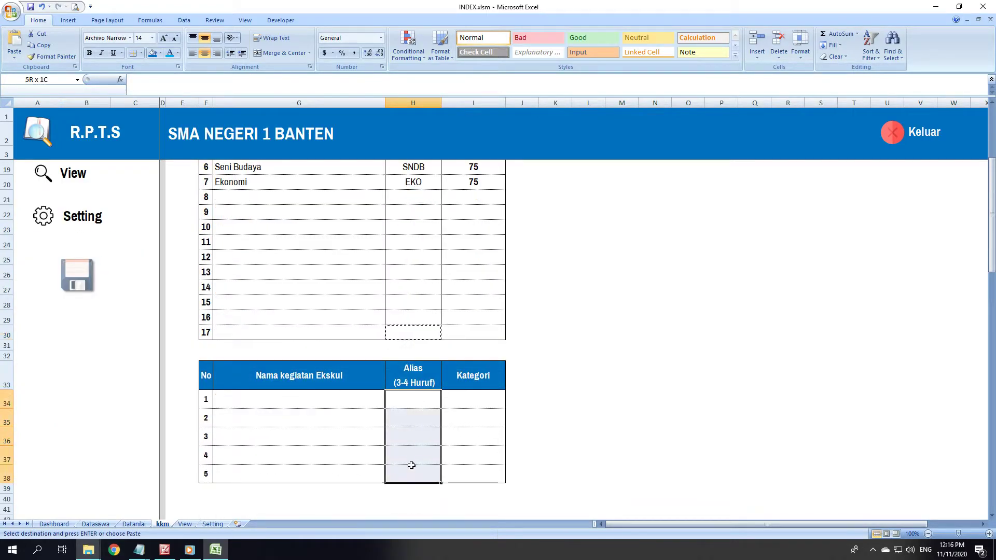
pyautogui.hotkey('ctrl', 'v')
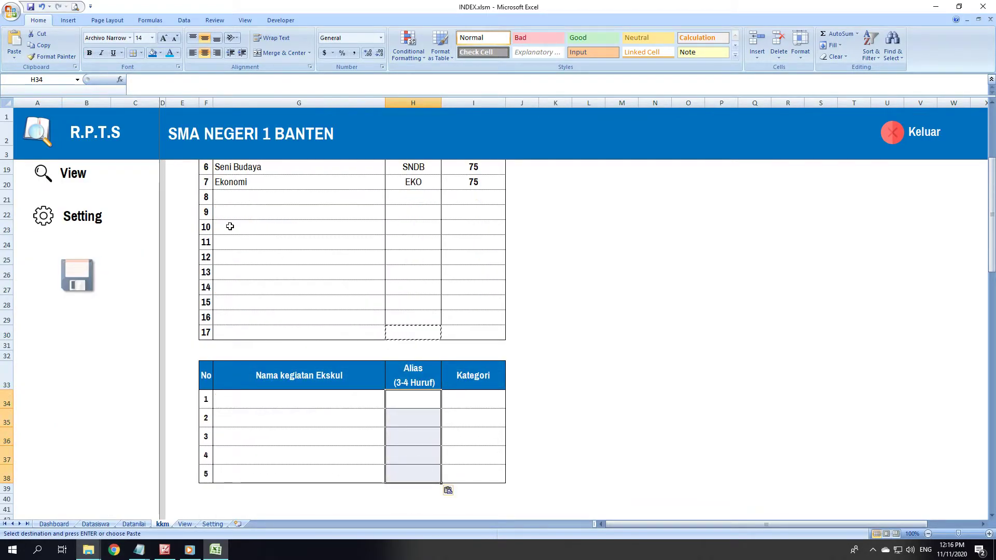
pyautogui.click(141, 53)
pyautogui.click(156, 280)
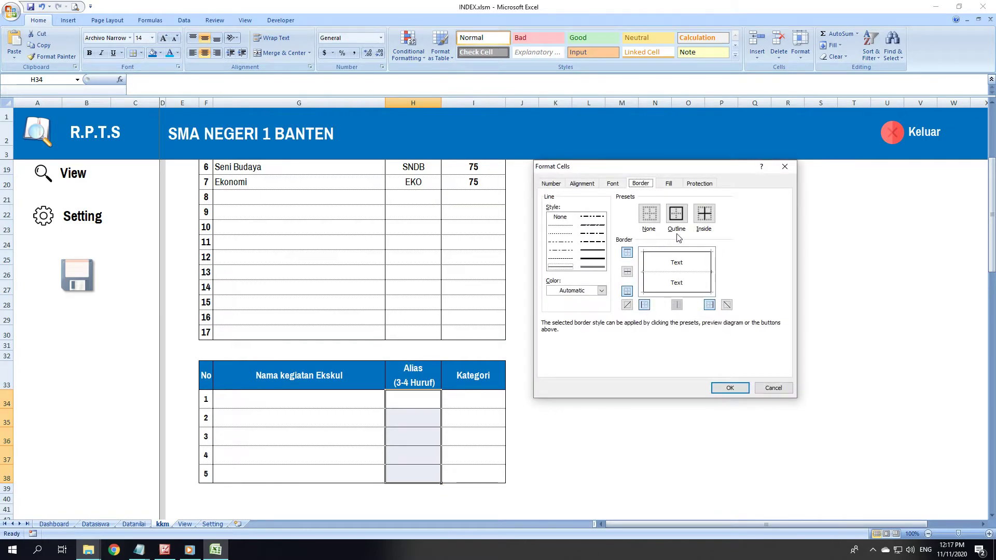
pyautogui.click(705, 217)
pyautogui.click(560, 225)
pyautogui.click(676, 272)
pyautogui.click(730, 388)
pyautogui.click(417, 404)
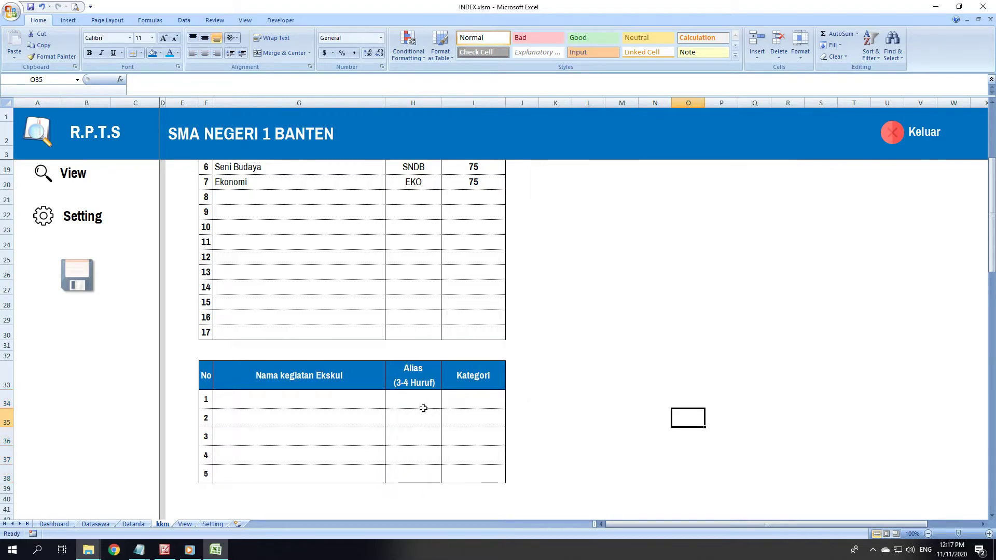
# - Test the 3–4 character alias rule in H34 with 'wq' then 'wqw', and clear it
pyautogui.write('wq')
pyautogui.press('Return')
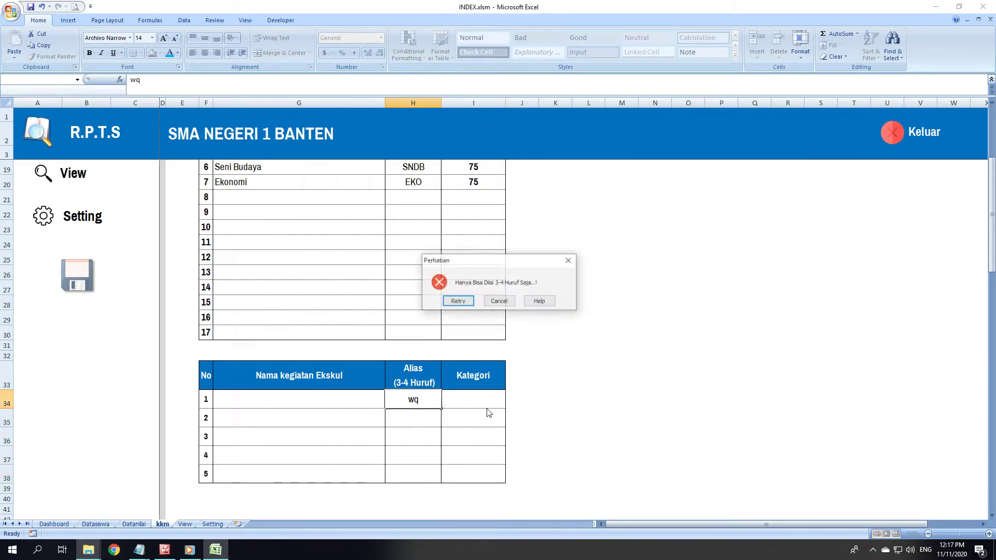
pyautogui.click(507, 302)
pyautogui.write('wqw')
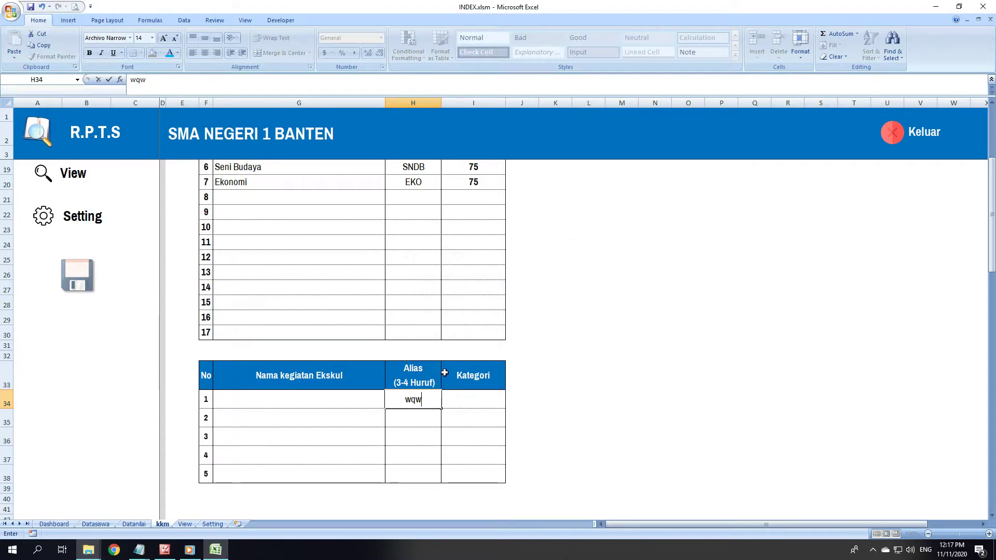
pyautogui.click(466, 414)
pyautogui.click(433, 404)
pyautogui.press('Delete')
pyautogui.click(614, 387)
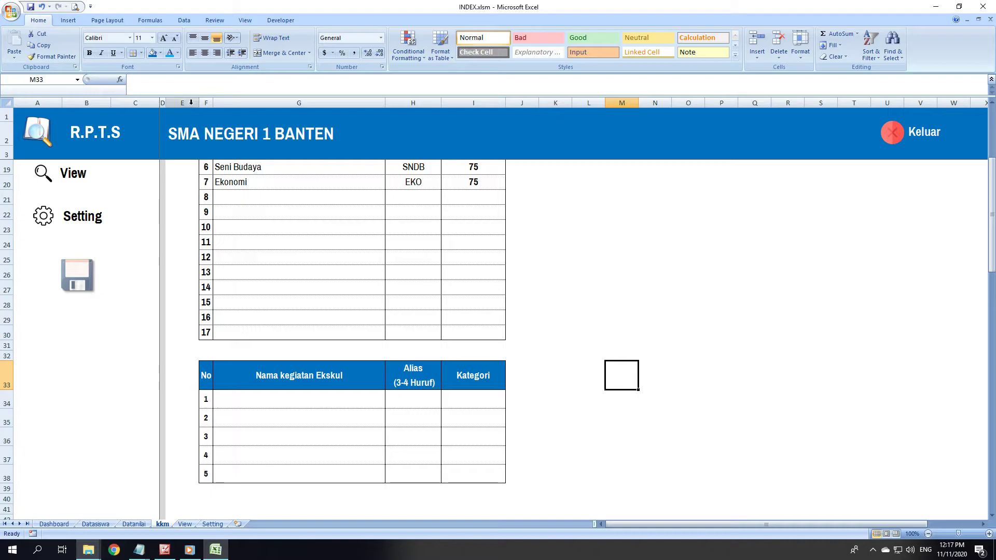
# - Enter Riyahdoh, OCT and Pramuka as the first three activity names in G34:G36
pyautogui.moveTo(280, 398)
pyautogui.mouseDown()
pyautogui.moveTo(309, 447)
pyautogui.moveTo(283, 393)
pyautogui.mouseUp()
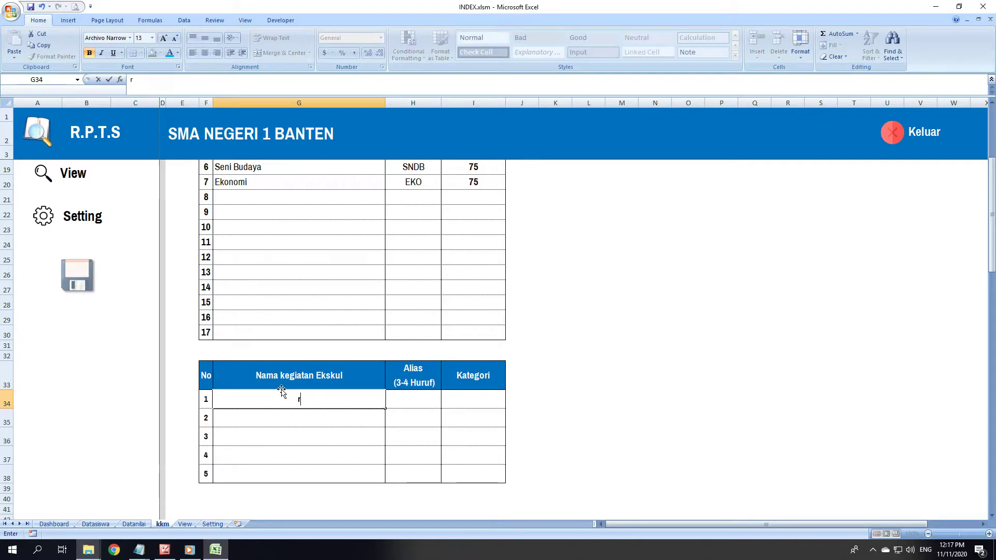
pyautogui.write('iya')
pyautogui.write('hdoh')
pyautogui.press('Return')
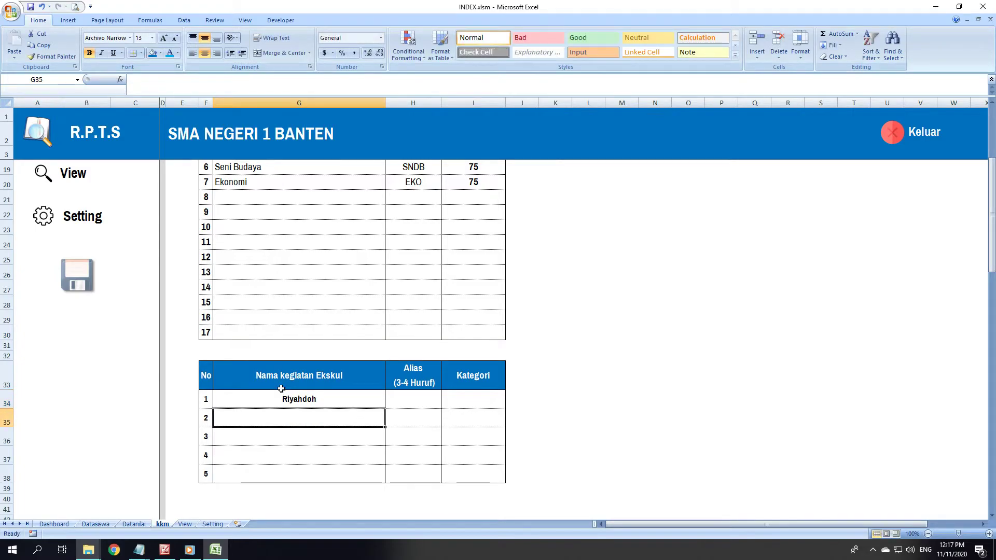
pyautogui.write('OCT')
pyautogui.press('Return')
pyautogui.write('Pramuka')
pyautogui.click(313, 457)
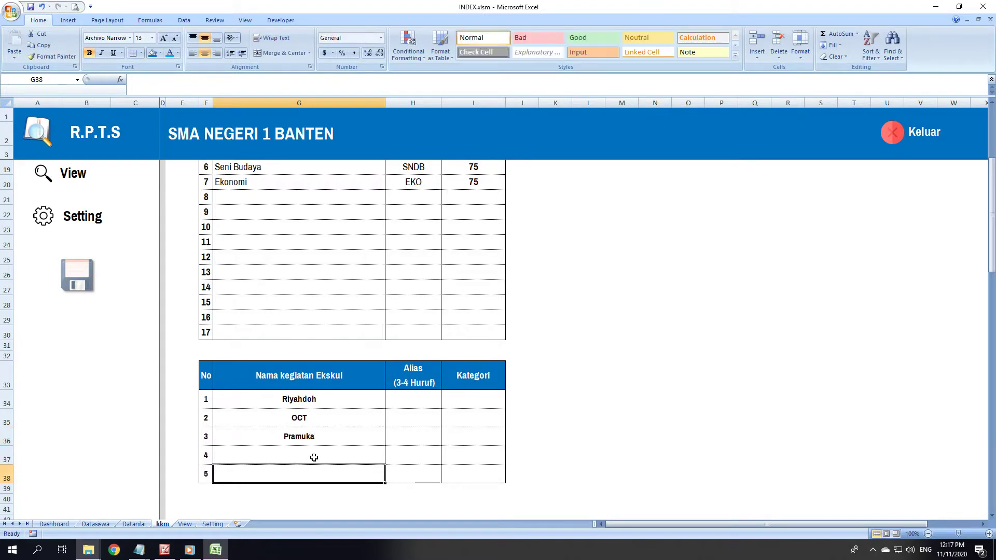
# - Left-align the activity names G34:G38 with one indent step
pyautogui.moveTo(318, 400); pyautogui.dragTo(314, 469)
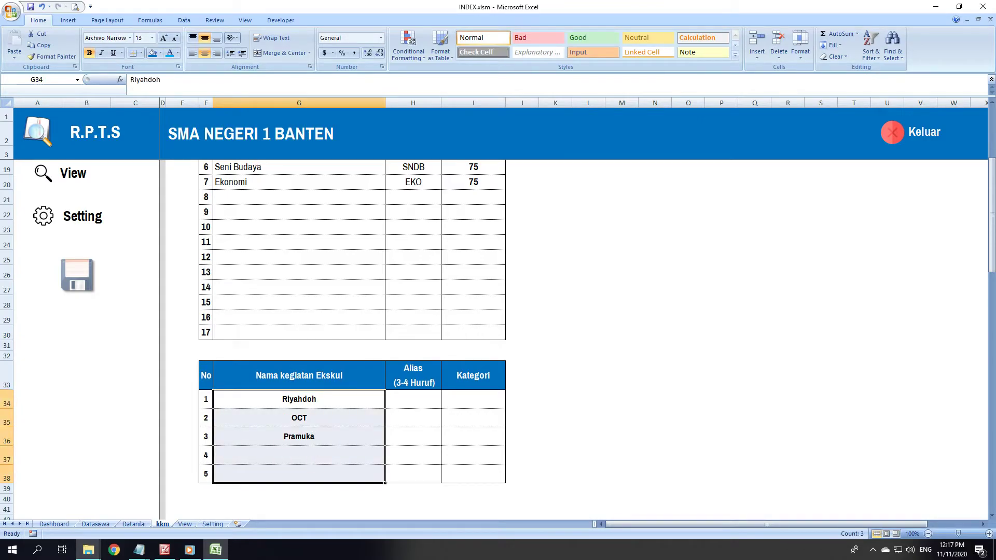
pyautogui.click(193, 53)
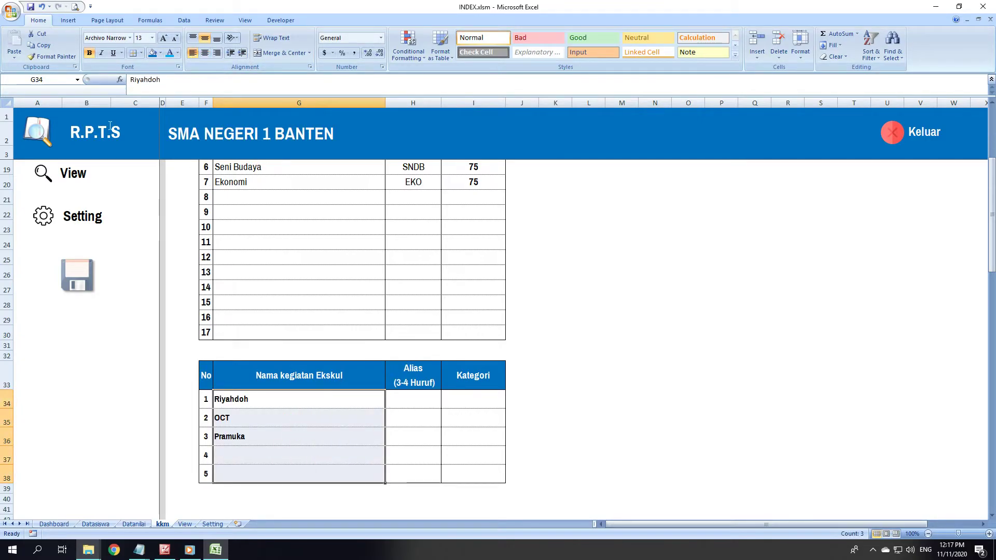
pyautogui.click(242, 53)
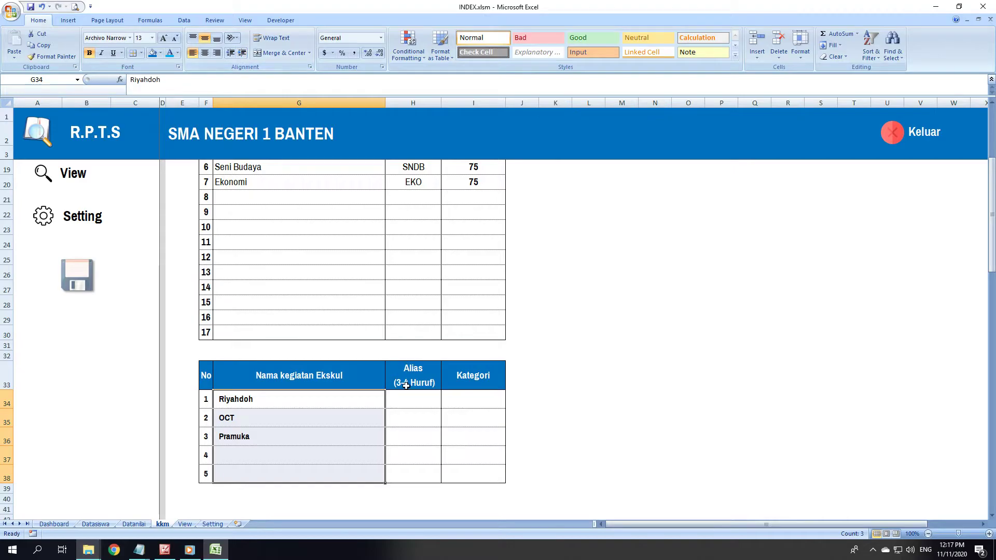
pyautogui.click(420, 401)
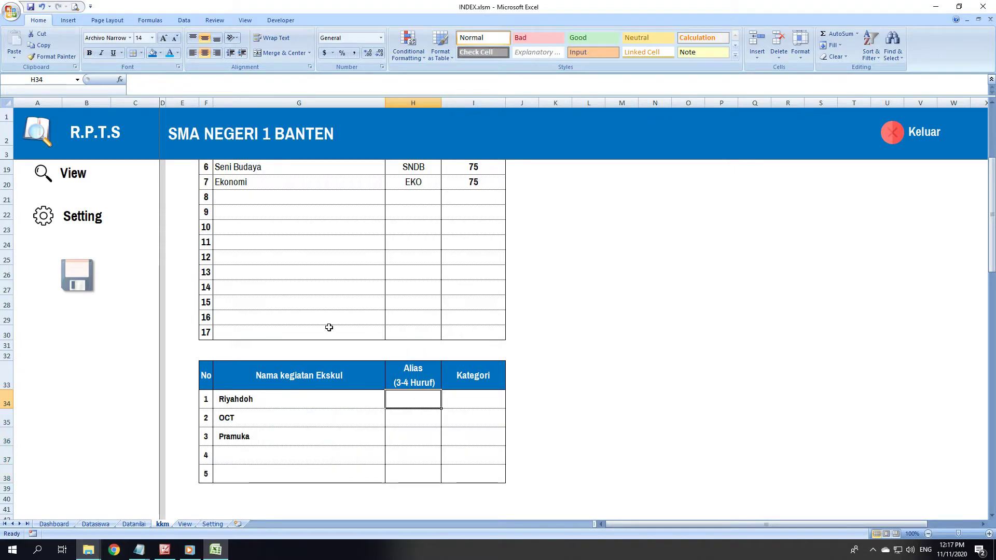
# - Enter aliases RDYH, OTC and PRMK in H34:H36, then select Kategori cell I34
pyautogui.write('RDYH')
pyautogui.press('Return')
pyautogui.write('O')
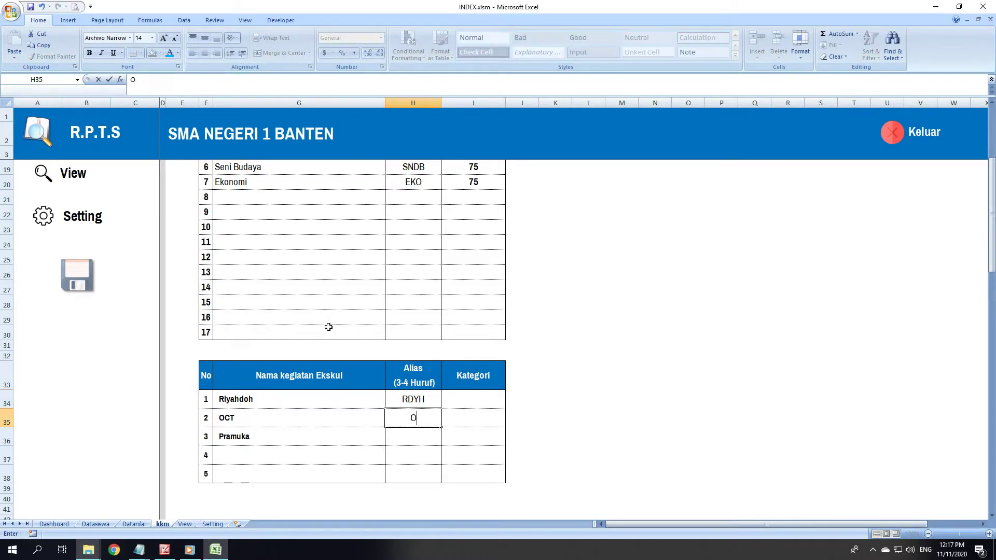
pyautogui.write('TC')
pyautogui.press('Return')
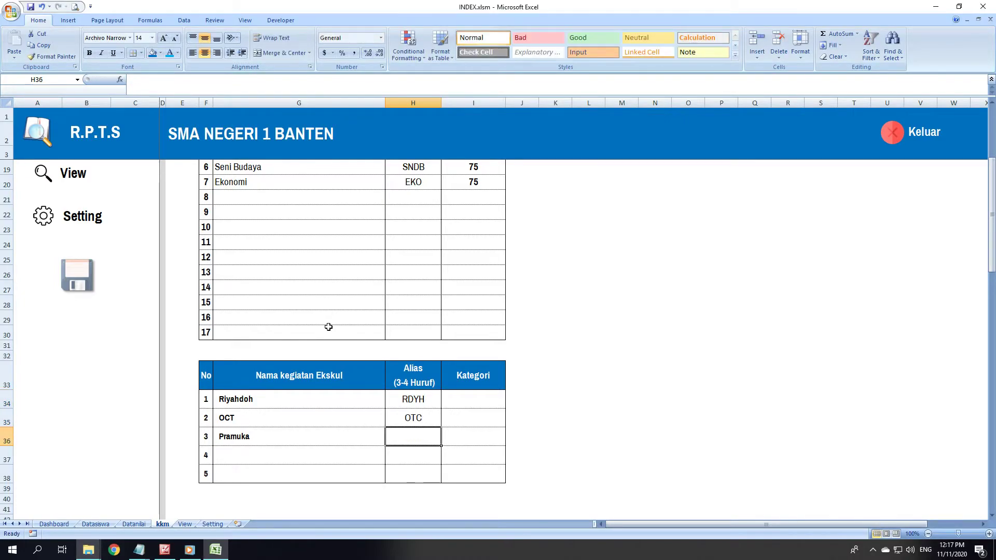
pyautogui.write('PRMK')
pyautogui.press('Tab')
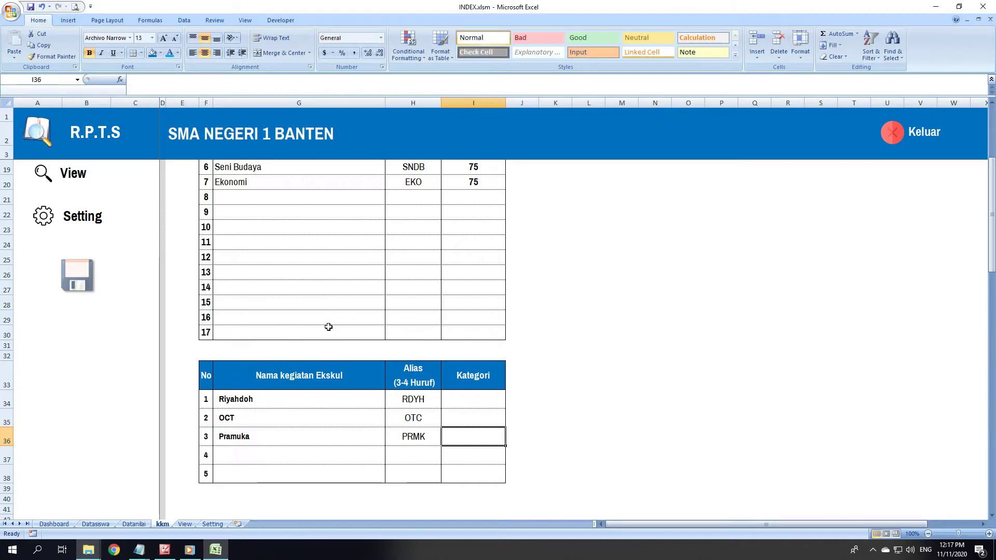
pyautogui.moveTo(457, 400); pyautogui.dragTo(469, 405)
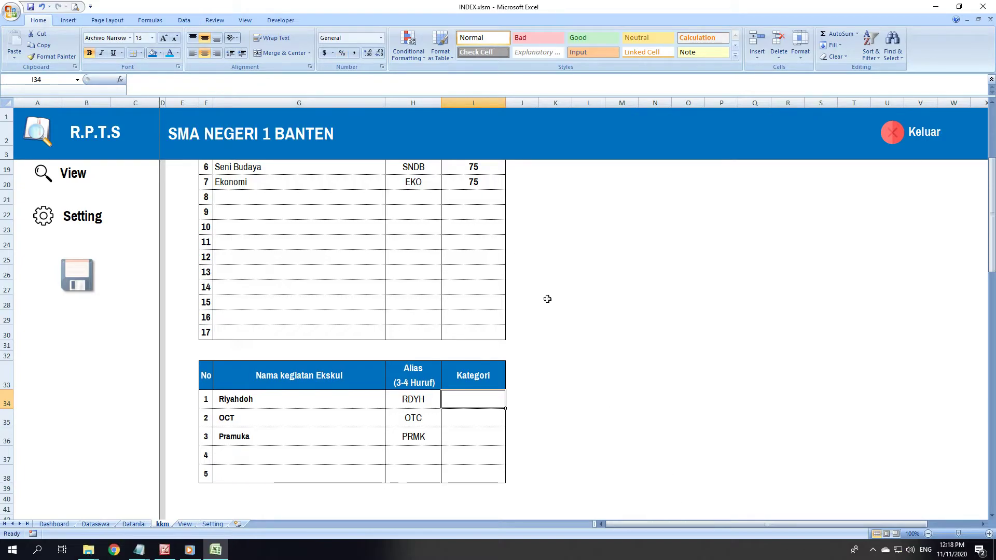
pyautogui.click(184, 21)
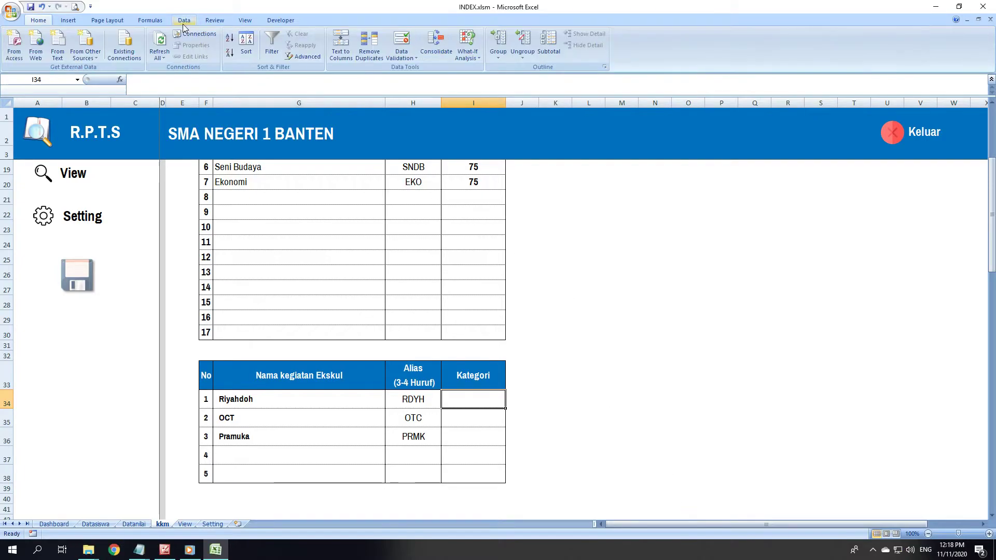
# - Restrict cell I34 to a list: Seni, Keterampilan, Olahraga, Keagamaan, Pramuka, Paskibra
pyautogui.click(401, 39)
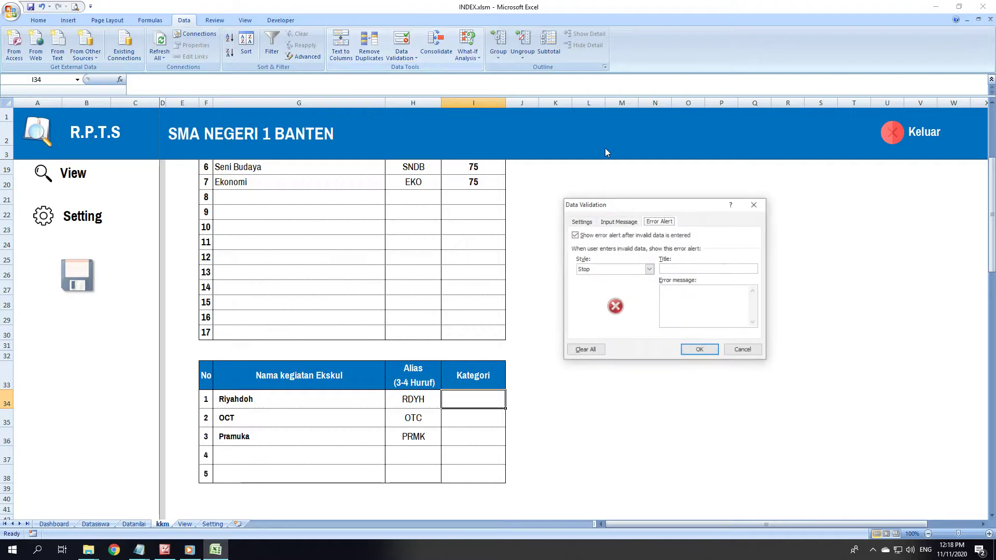
pyautogui.click(591, 223)
pyautogui.click(647, 254)
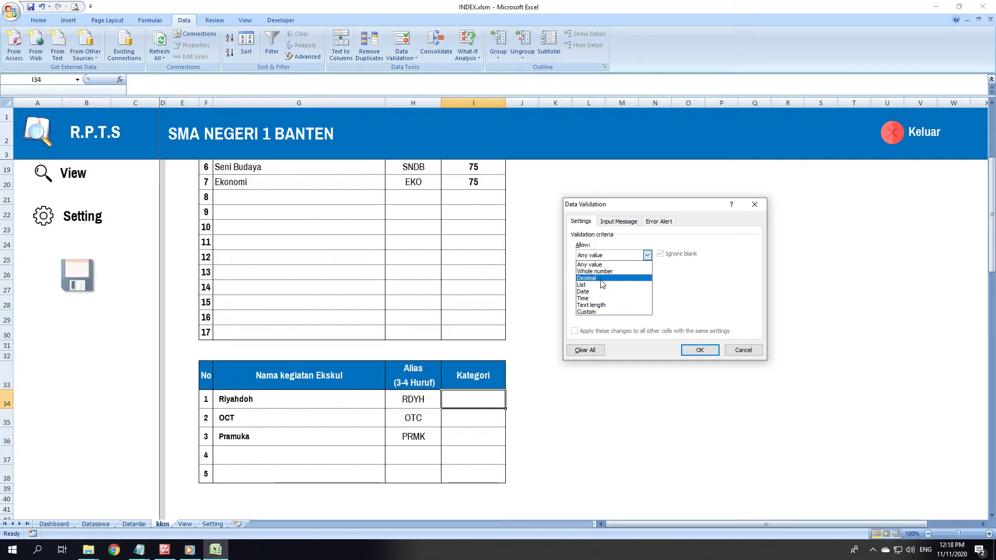
pyautogui.click(614, 285)
pyautogui.click(616, 297)
pyautogui.write('Seni,Ke')
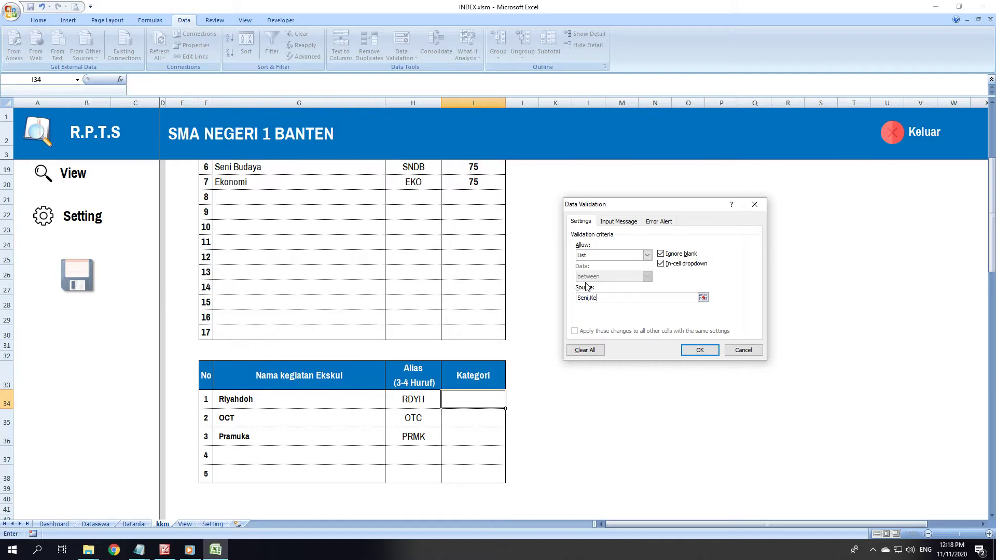
pyautogui.write('ter')
pyautogui.write('ra')
pyautogui.write(',Keagamaan,P')
pyautogui.write('ramuka,Paskibra')
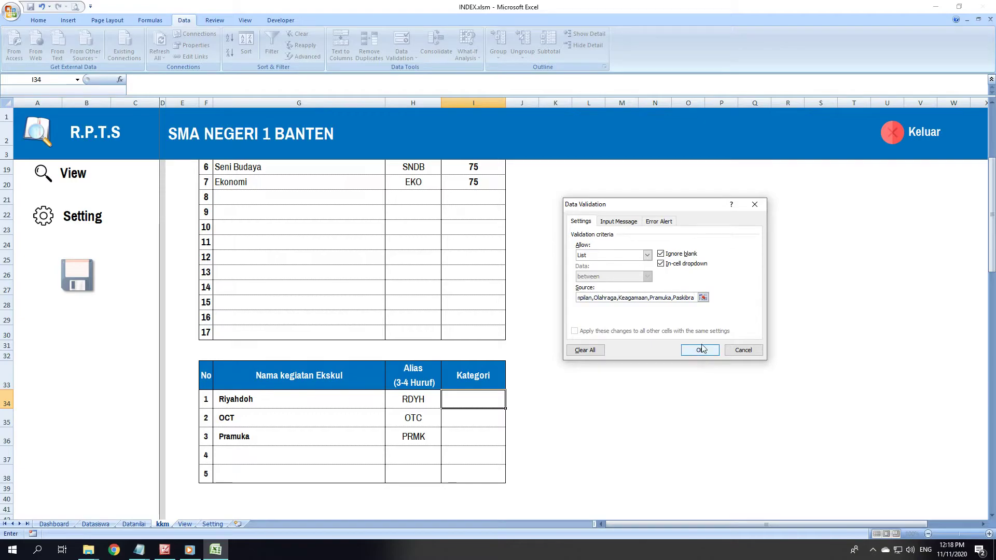
pyautogui.click(700, 351)
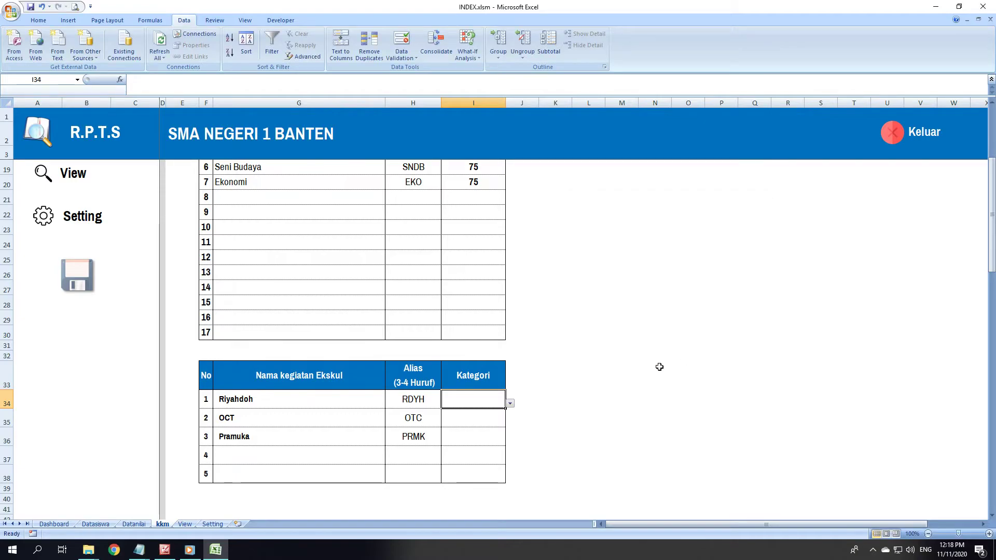
pyautogui.click(510, 403)
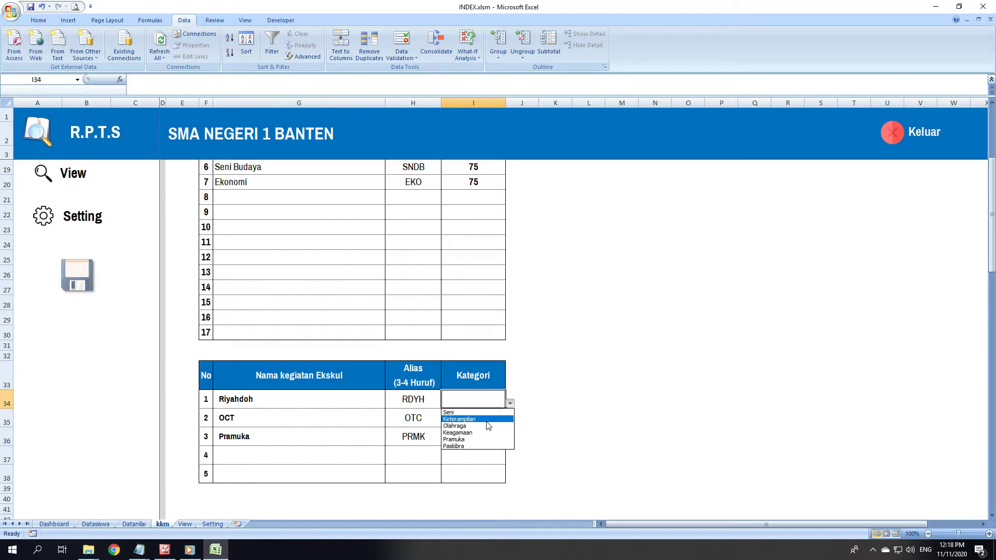
# - Choose Keagamaan in I34 and copy it down to I35:I38
pyautogui.click(473, 432)
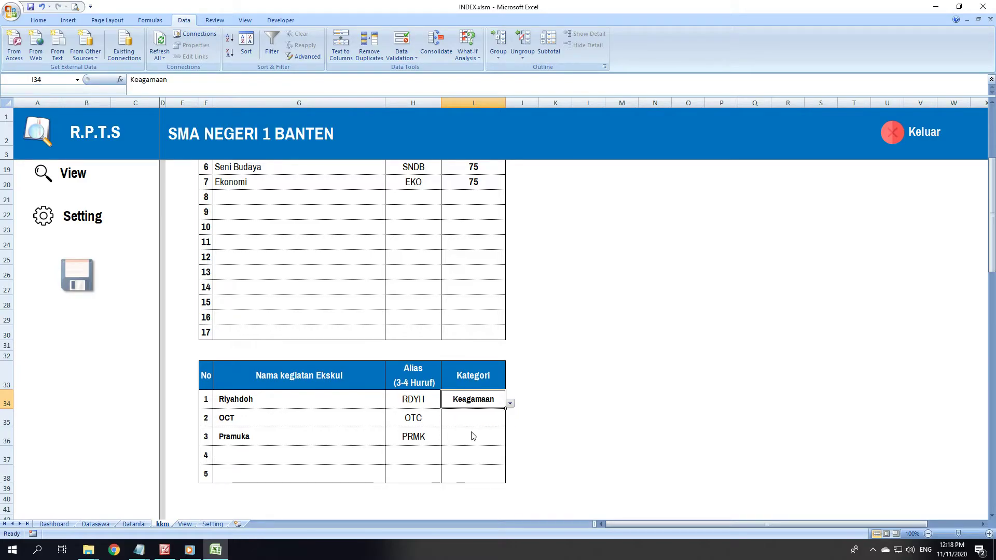
pyautogui.click(464, 426)
pyautogui.click(483, 400)
pyautogui.click(494, 425)
pyautogui.click(490, 402)
pyautogui.click(493, 418)
pyautogui.click(493, 431)
pyautogui.click(492, 418)
pyautogui.click(481, 396)
pyautogui.hotkey('ctrl', 'c')
pyautogui.moveTo(490, 417); pyautogui.dragTo(479, 470)
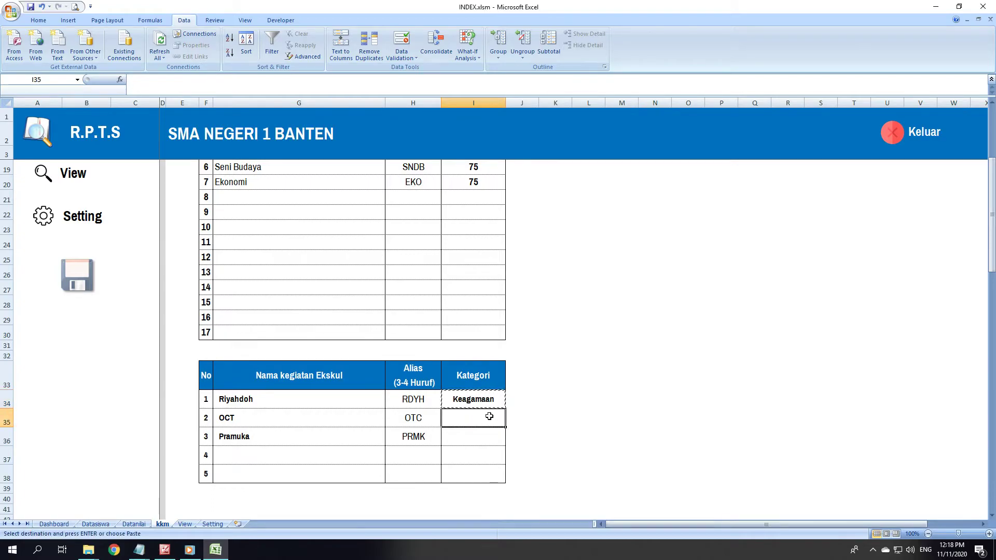
pyautogui.press('Return')
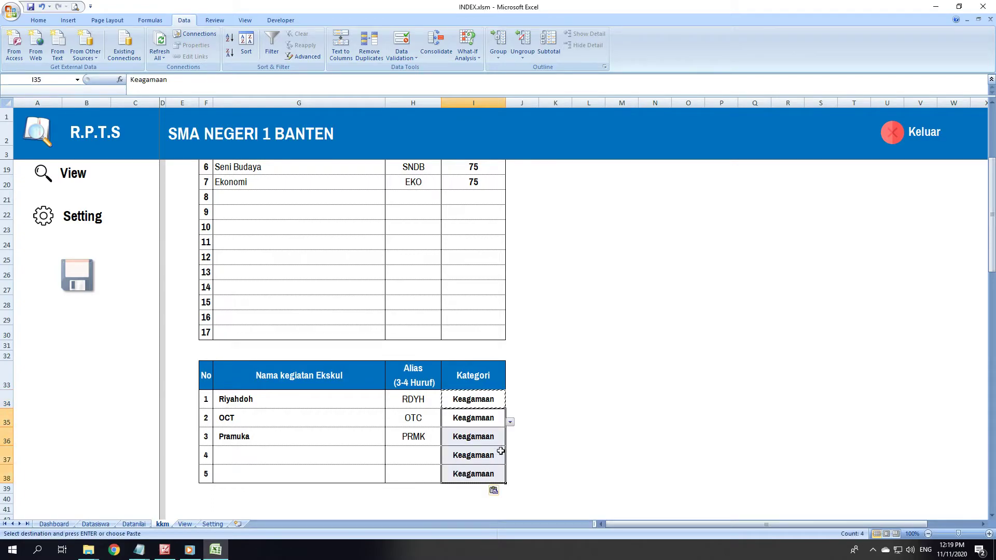
# - Add outline and inside borders to the Kategori cells I34:I38 via Format Cells
pyautogui.click(557, 431)
pyautogui.click(579, 393)
pyautogui.click(472, 473)
pyautogui.moveTo(473, 399); pyautogui.dragTo(468, 470)
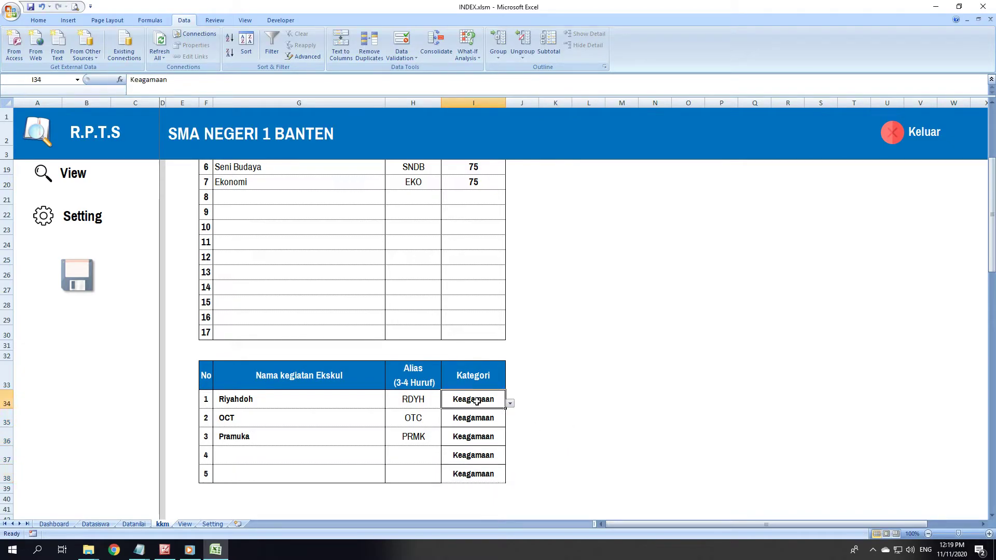
pyautogui.click(38, 21)
pyautogui.hotkey('ctrl', '1')
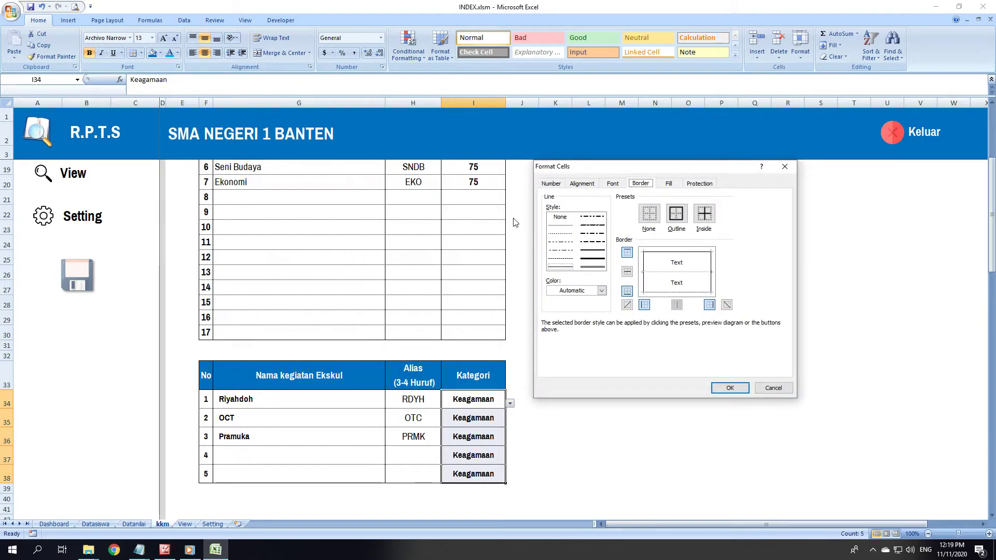
pyautogui.click(676, 214)
pyautogui.click(704, 213)
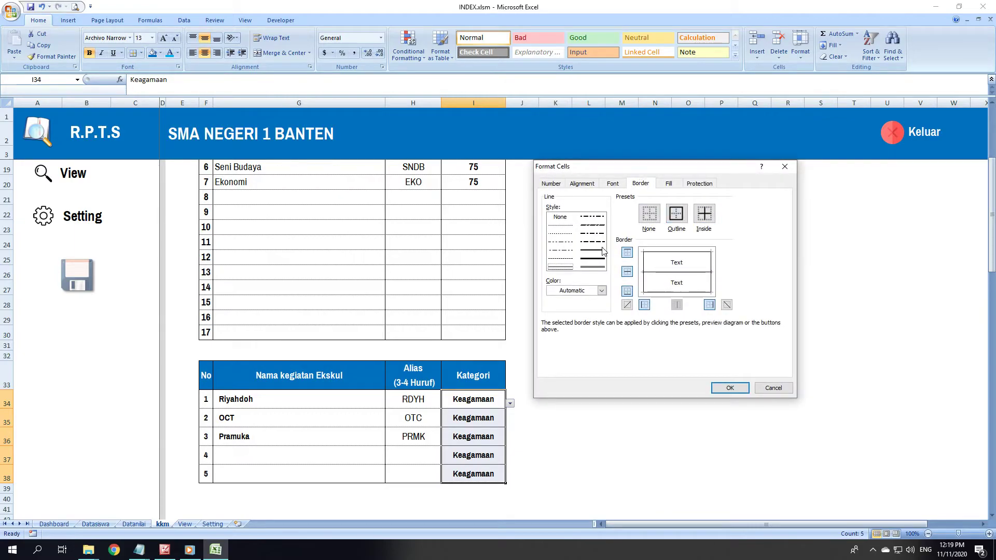
pyautogui.click(730, 388)
# - Keep Keagamaan in I35, change I36 to Pramuka, and clear I37:I38
pyautogui.click(469, 415)
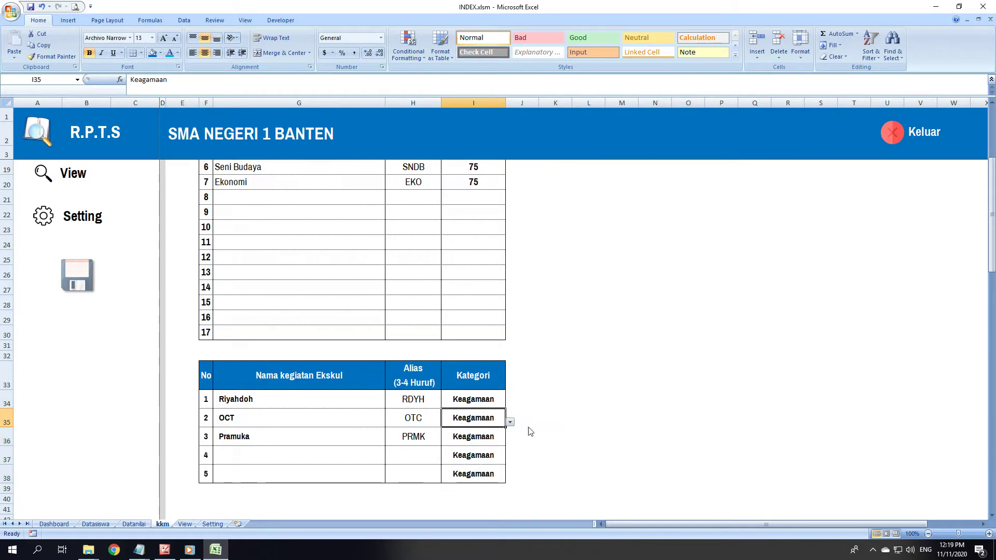
pyautogui.click(510, 423)
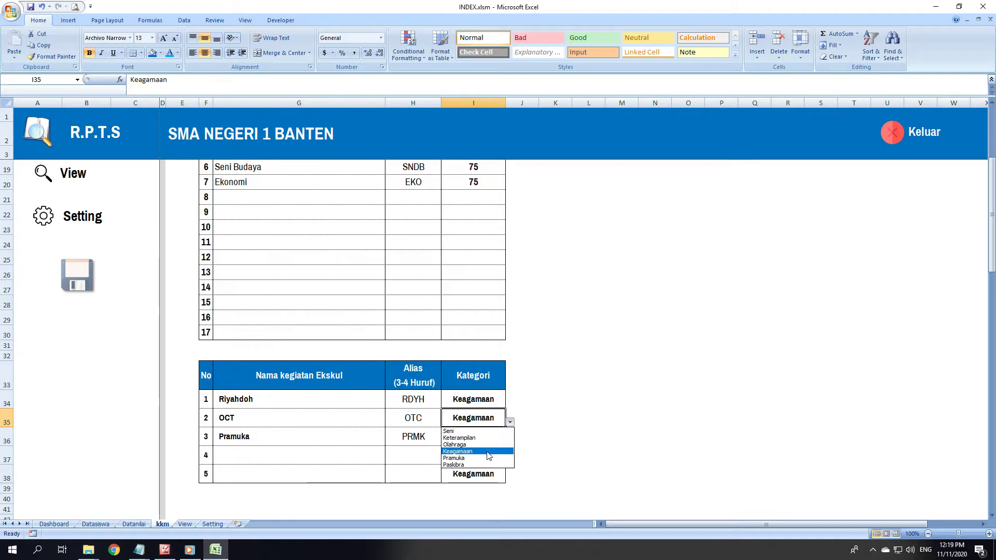
pyautogui.click(457, 452)
pyautogui.click(490, 441)
pyautogui.click(510, 441)
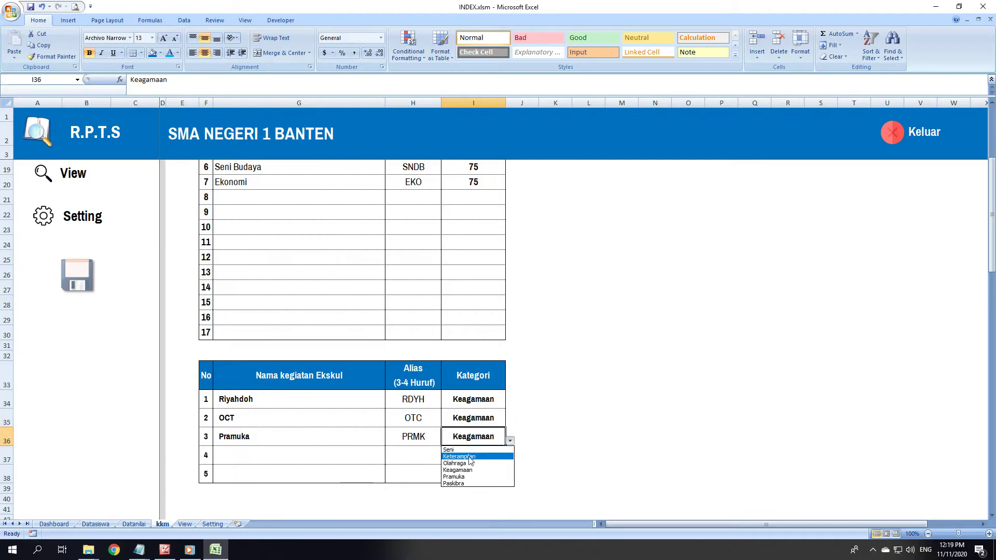
pyautogui.click(467, 475)
pyautogui.click(576, 467)
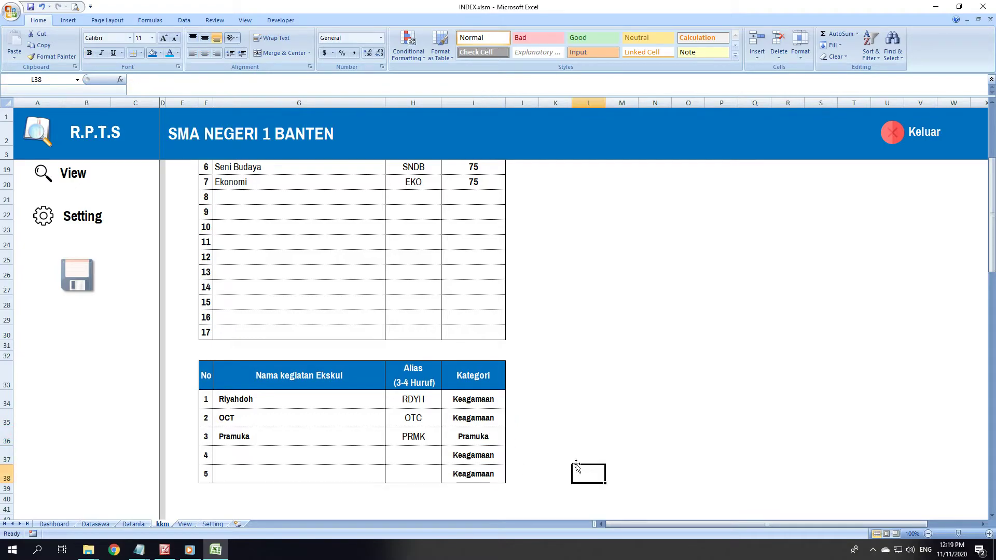
pyautogui.moveTo(501, 457); pyautogui.dragTo(500, 472)
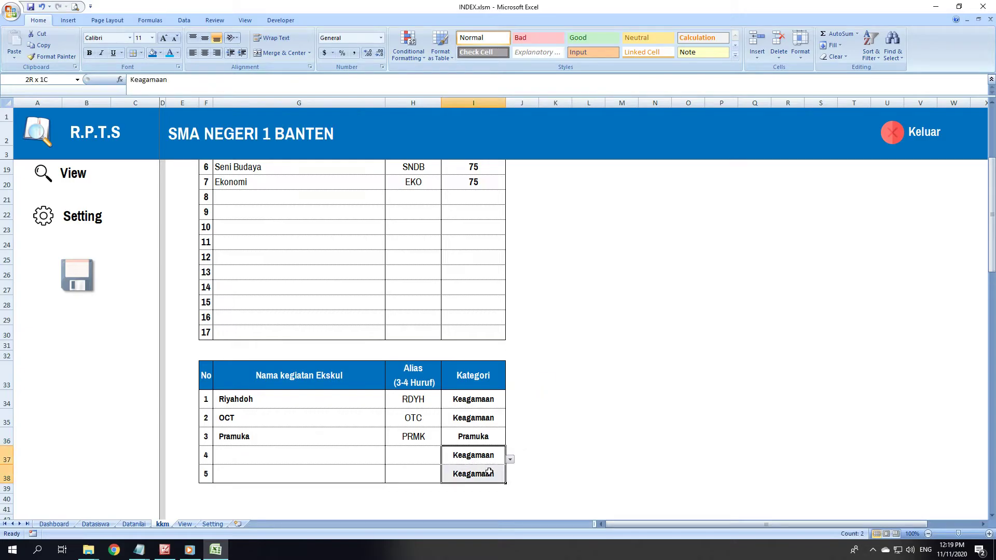
pyautogui.press('Delete')
pyautogui.click(688, 398)
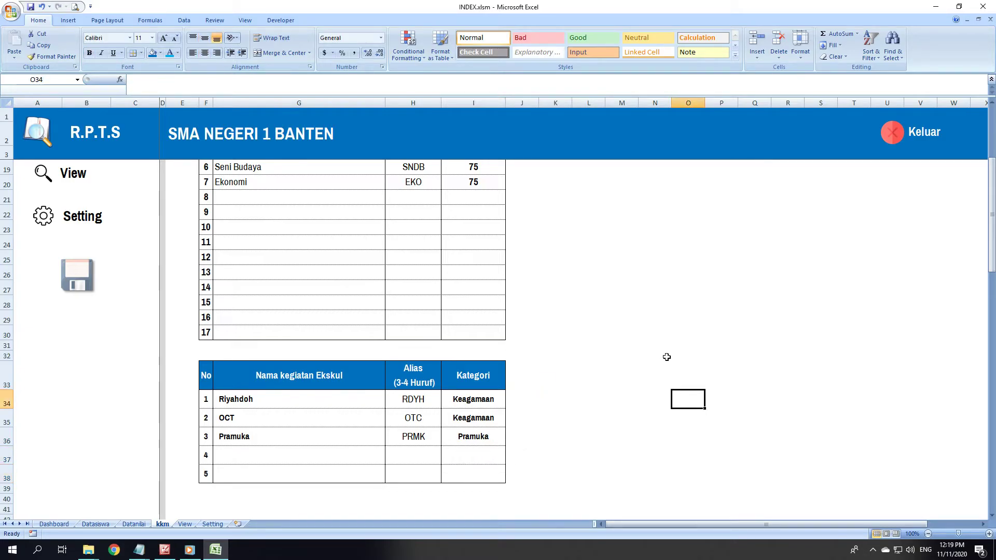
# - Scroll back up and view the KKM.PNG reference picture
pyautogui.scroll(3, 537, 317)
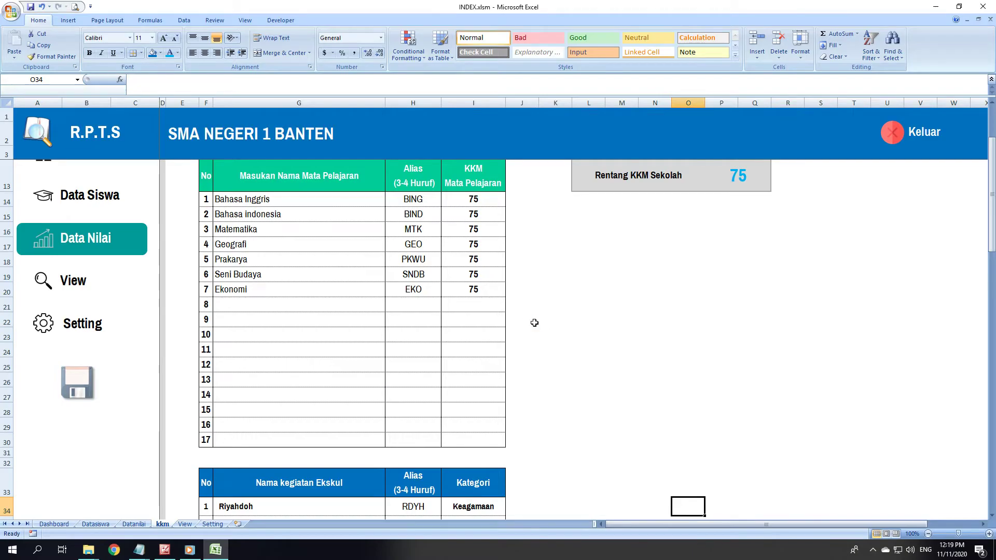
pyautogui.scroll(1, 529, 332)
pyautogui.scroll(1, 384, 423)
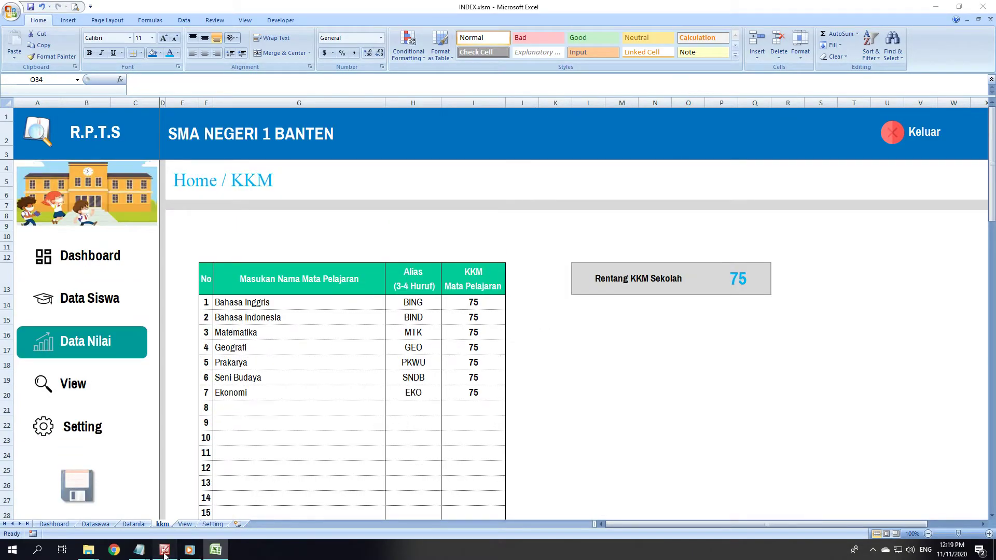
pyautogui.click(165, 553)
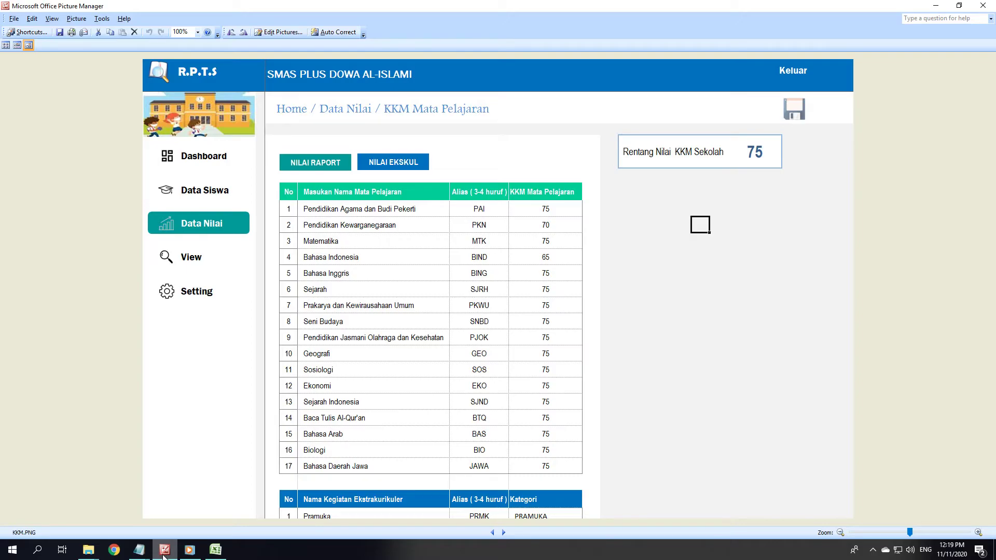
pyautogui.click(164, 556)
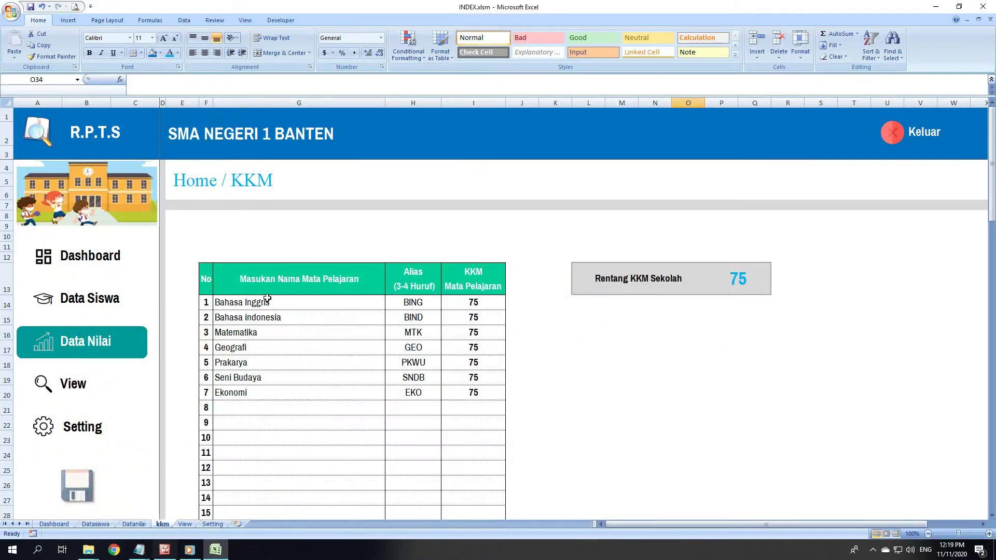
# - Draw a rectangle above the KKM table and remove its outline
pyautogui.click(68, 20)
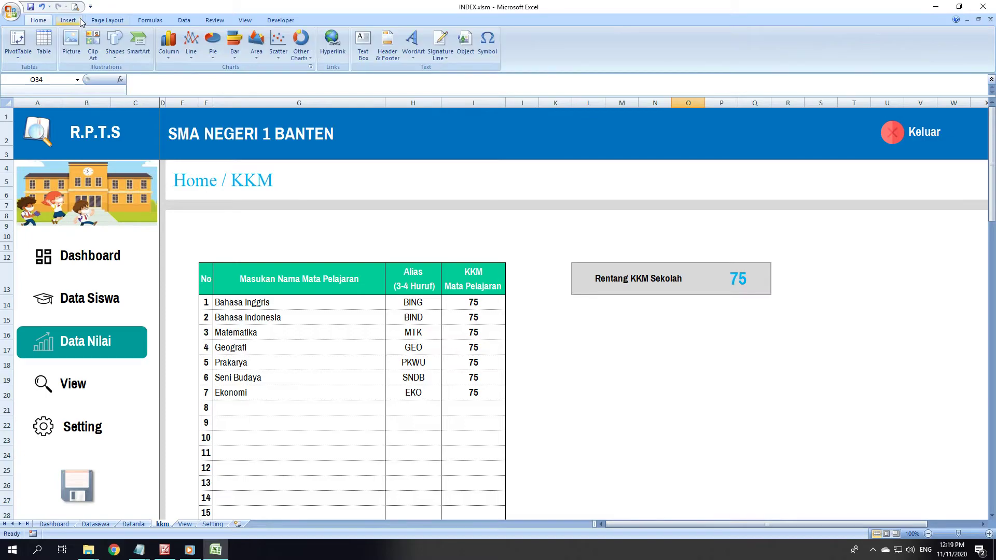
pyautogui.click(115, 44)
pyautogui.click(141, 80)
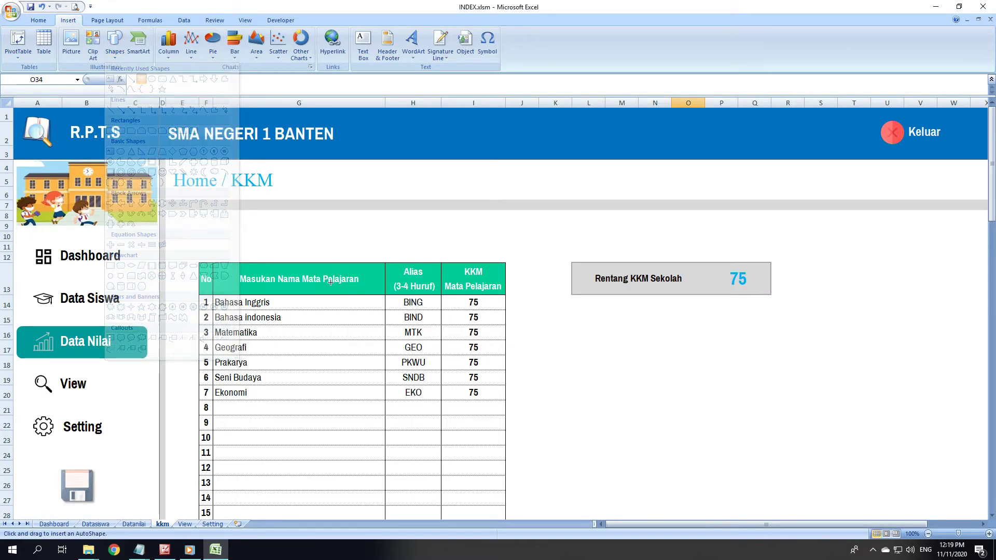
pyautogui.moveTo(198, 228); pyautogui.dragTo(303, 248)
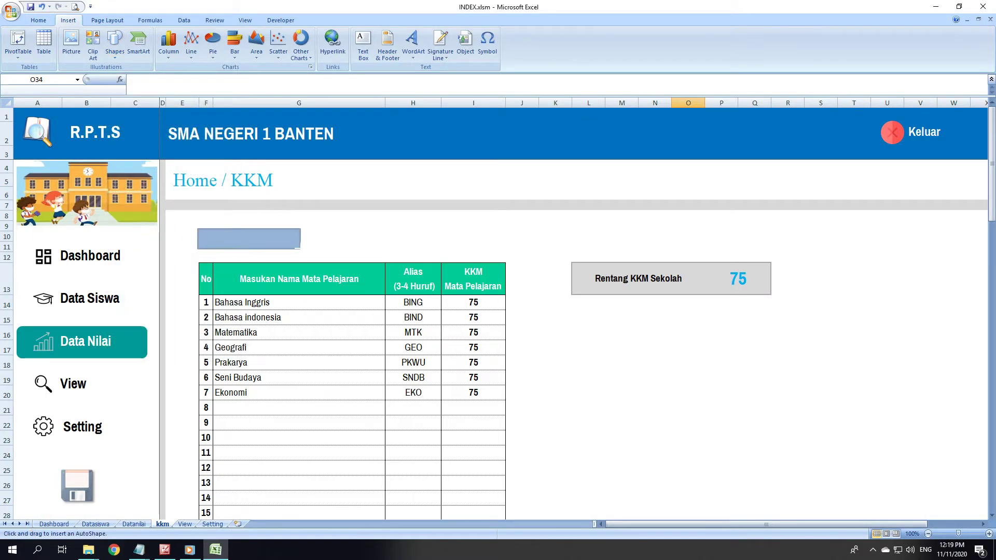
pyautogui.click(365, 45)
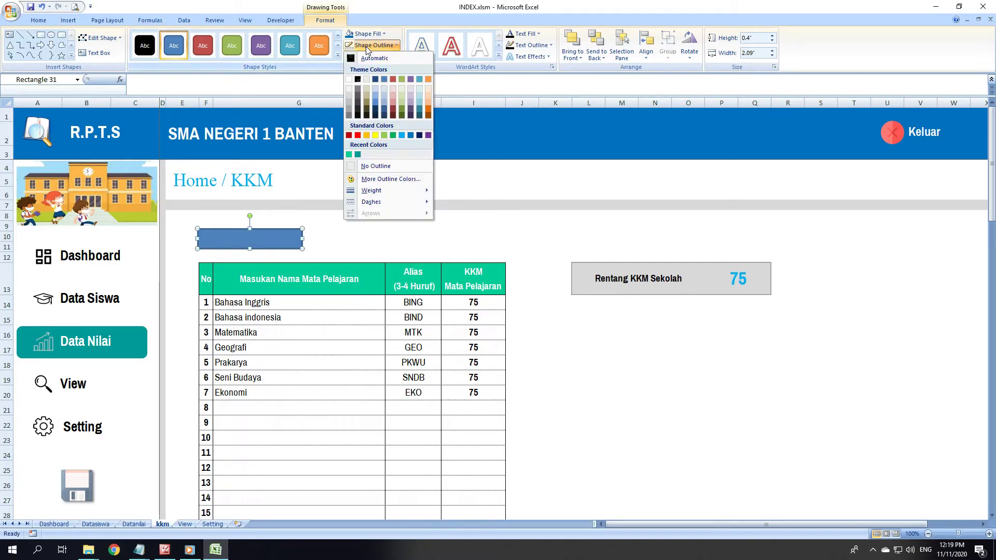
pyautogui.click(374, 166)
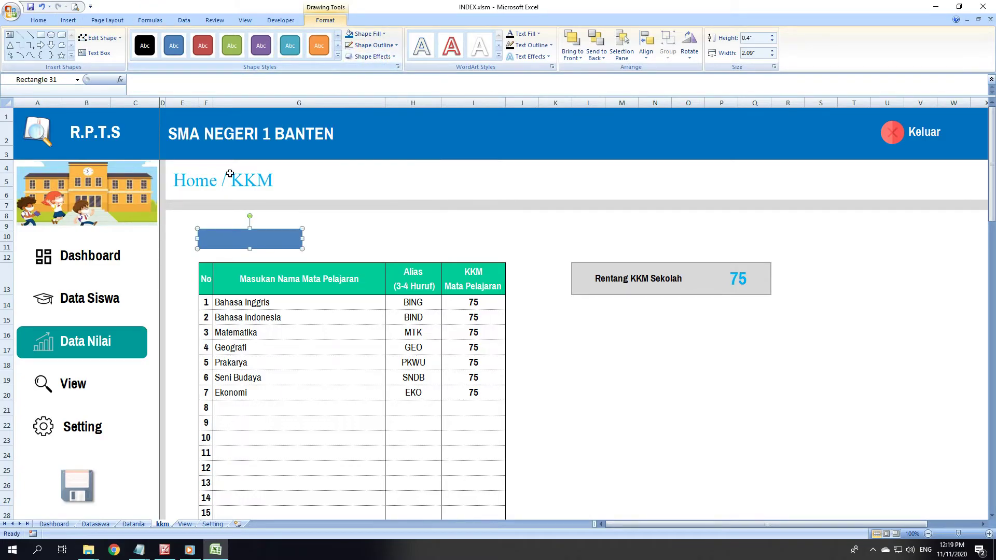
# - Type NILAI RAPORT into the rectangle, checking the KKM reference picture
pyautogui.rightClick(243, 240)
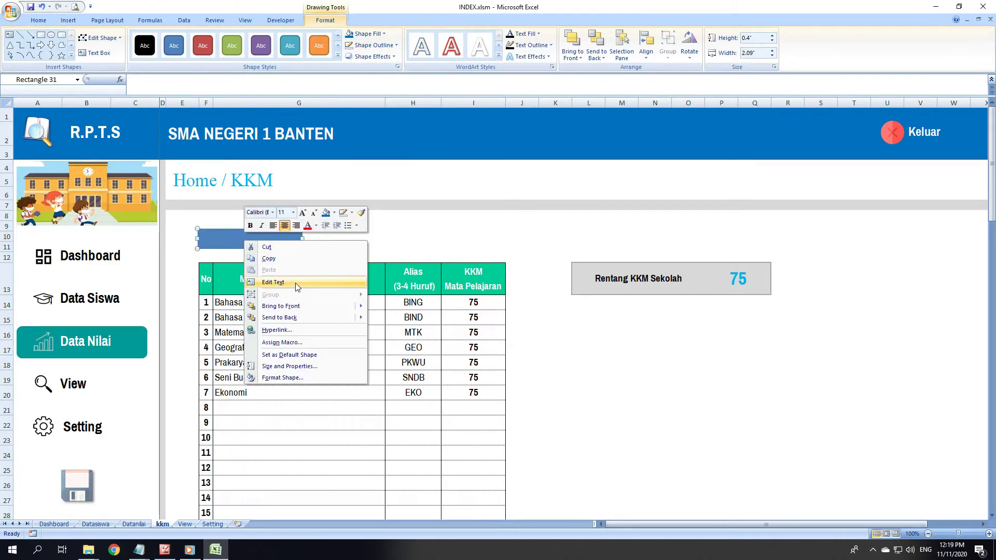
pyautogui.click(293, 282)
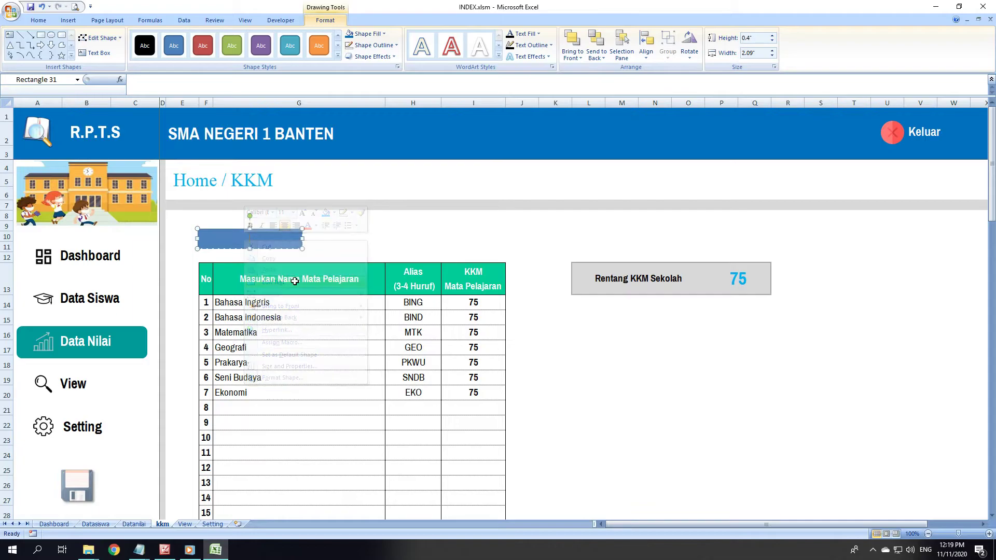
pyautogui.click(139, 550)
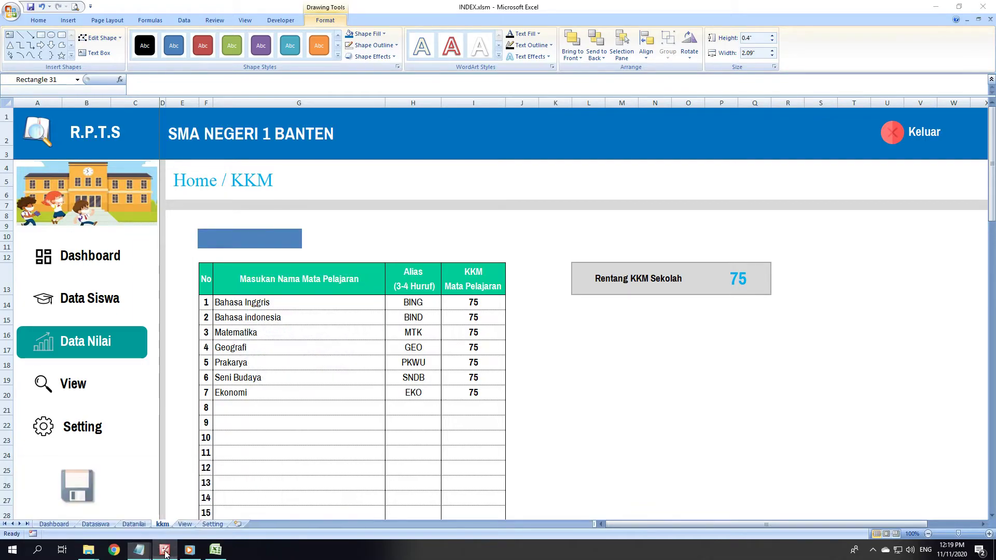
pyautogui.click(165, 550)
pyautogui.click(165, 551)
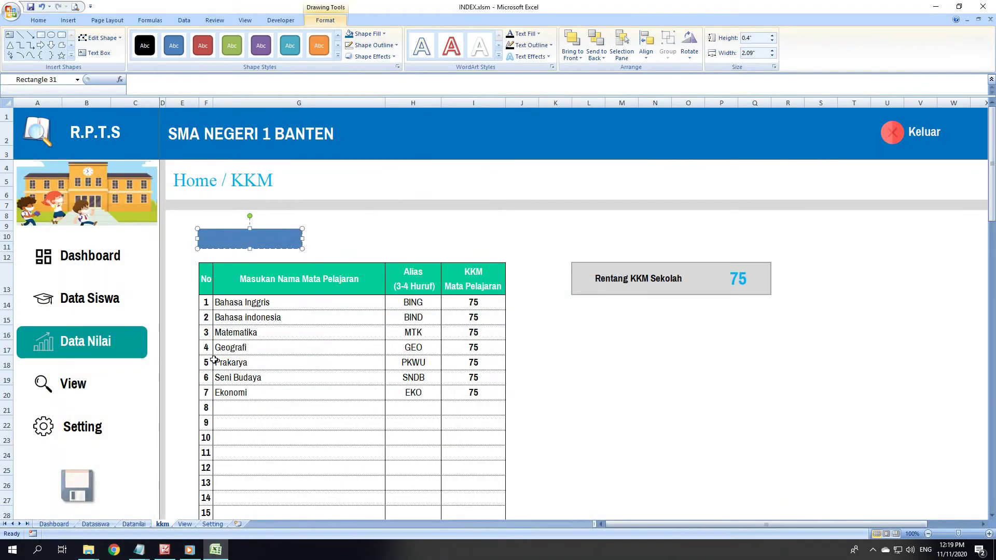
pyautogui.write('NILAIRAPORT')
# - Set the NILAI RAPORT label text to Archivo Narrow, size 12
pyautogui.hotkey('ctrl', 'a')
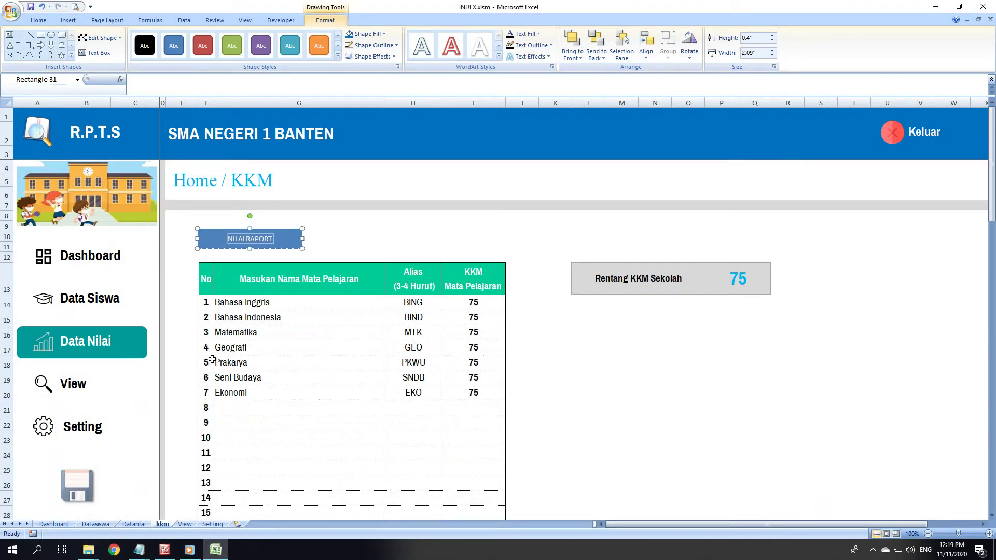
pyautogui.click(38, 20)
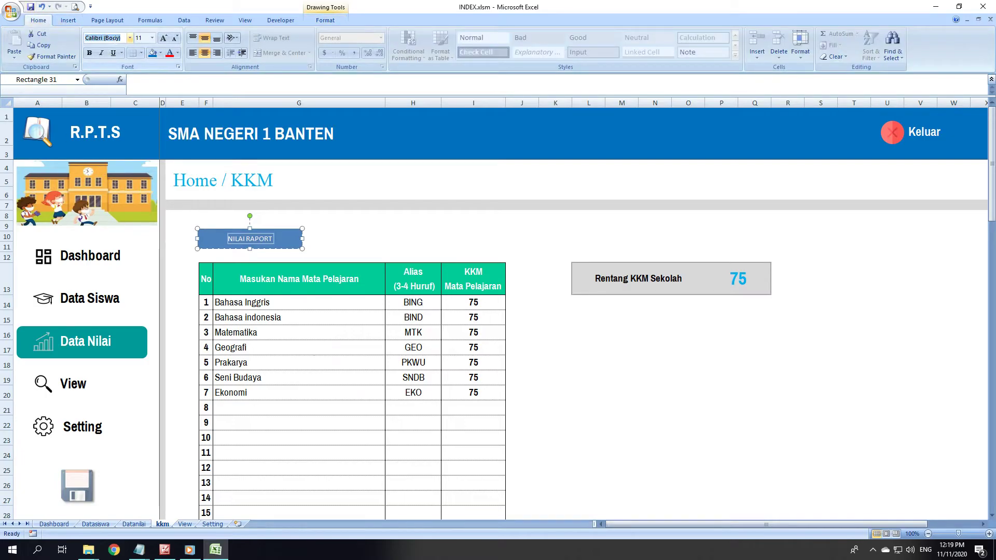
pyautogui.write('Archivo Narrow')
pyautogui.press('Return')
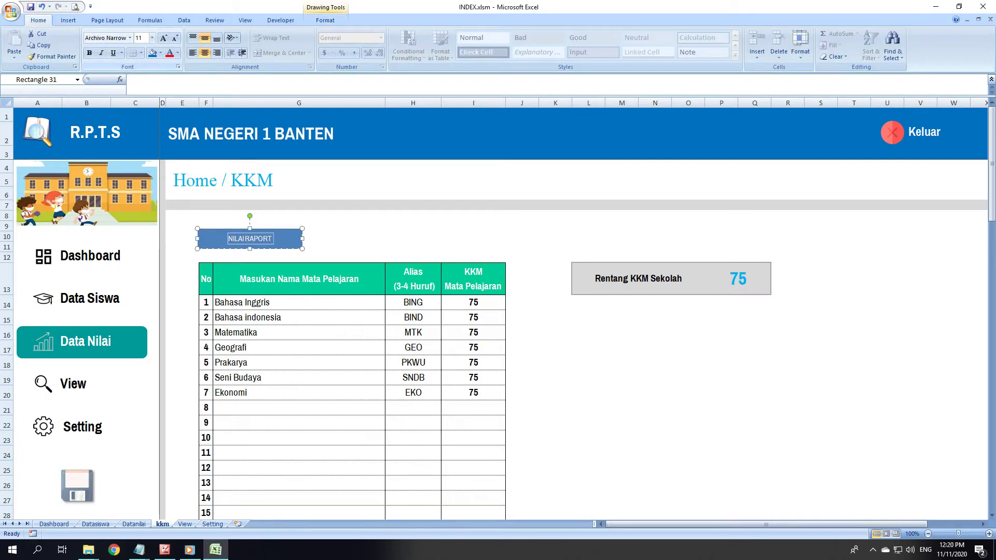
pyautogui.write('2')
pyautogui.press('Return')
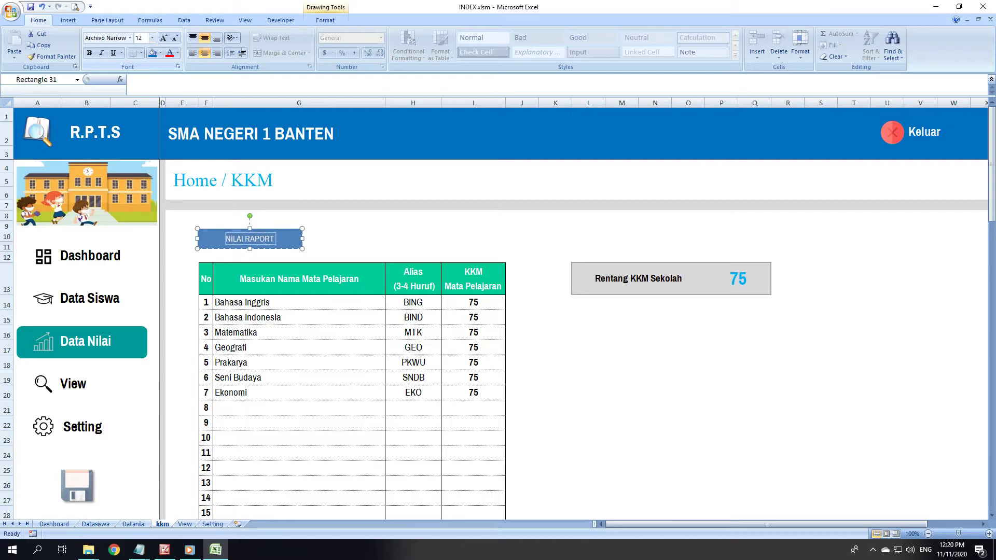
pyautogui.click(357, 234)
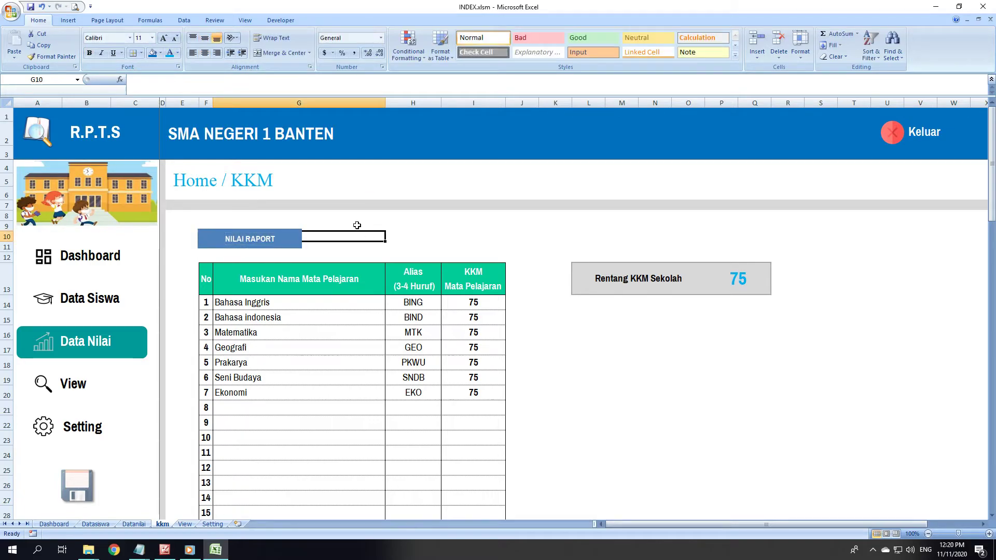
# - Narrow the NILAI RAPORT box, paste a copy to its right, and align both middle
pyautogui.click(299, 237)
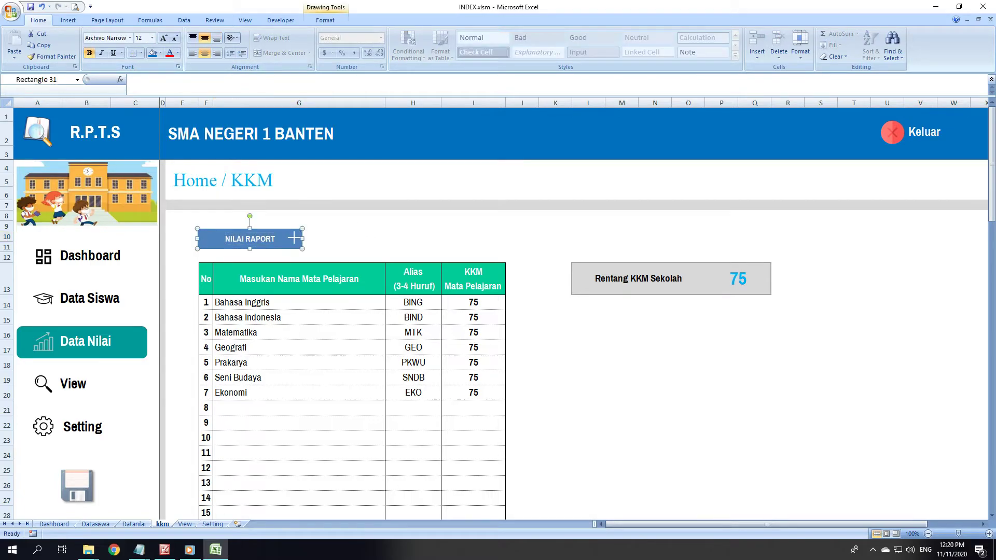
pyautogui.moveTo(294, 238); pyautogui.dragTo(281, 239)
pyautogui.hotkey('ctrl', 'c')
pyautogui.hotkey('ctrl', 'v')
pyautogui.moveTo(277, 249); pyautogui.dragTo(363, 240)
pyautogui.keyDown('shift'); pyautogui.click(279, 238); pyautogui.keyUp('shift')
pyautogui.click(348, 21)
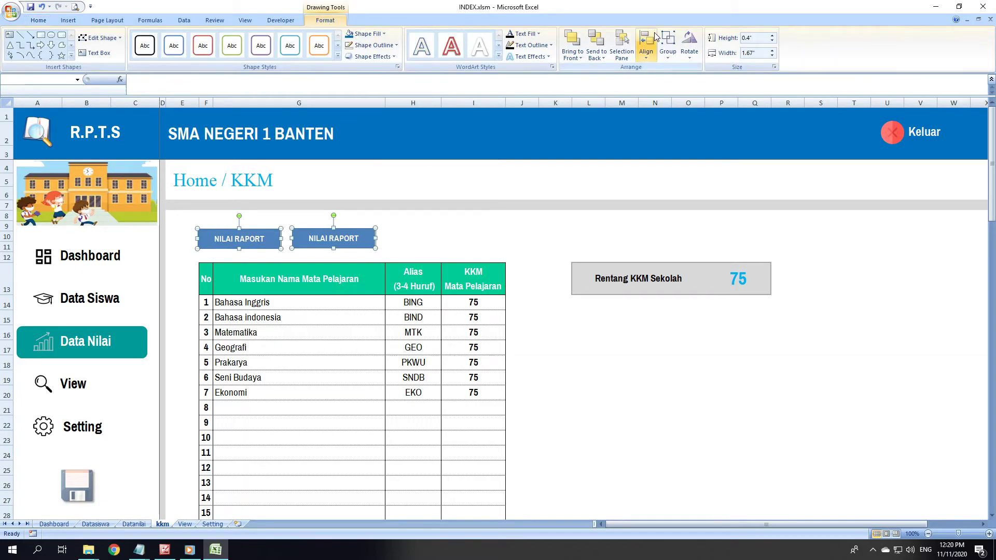
pyautogui.click(645, 53)
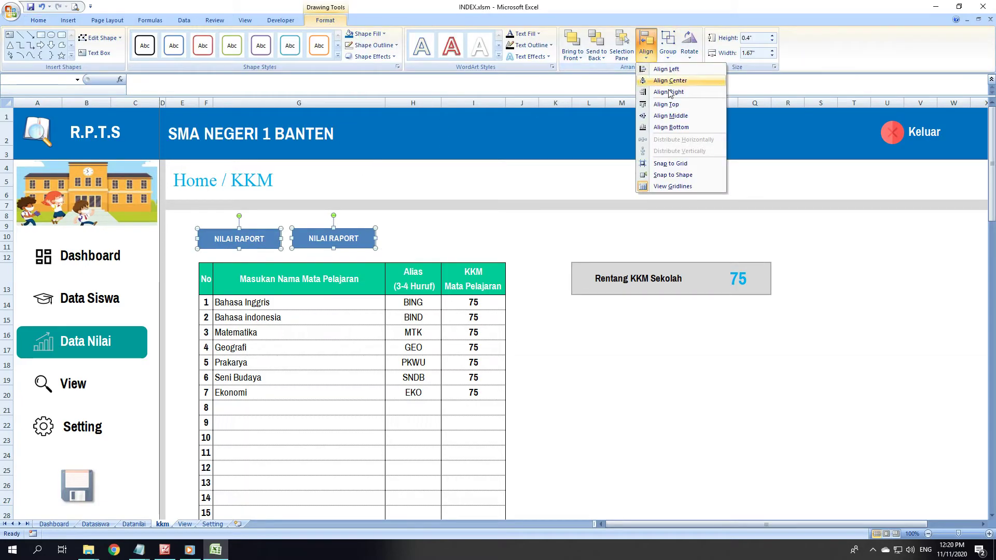
pyautogui.click(674, 115)
pyautogui.click(486, 242)
# - Change the copied box's text to NILAI EKSKUL
pyautogui.click(371, 239)
pyautogui.rightClick(369, 239)
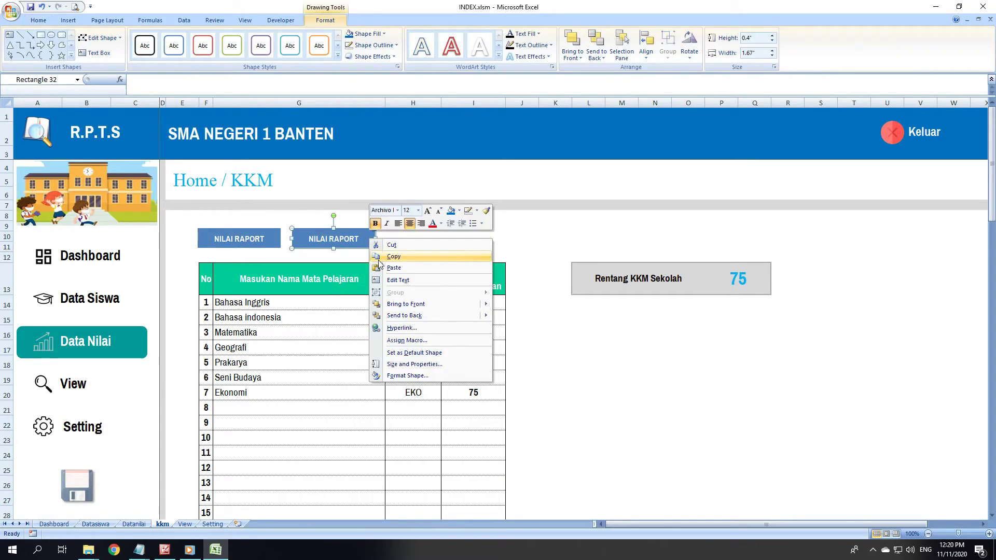
pyautogui.click(390, 281)
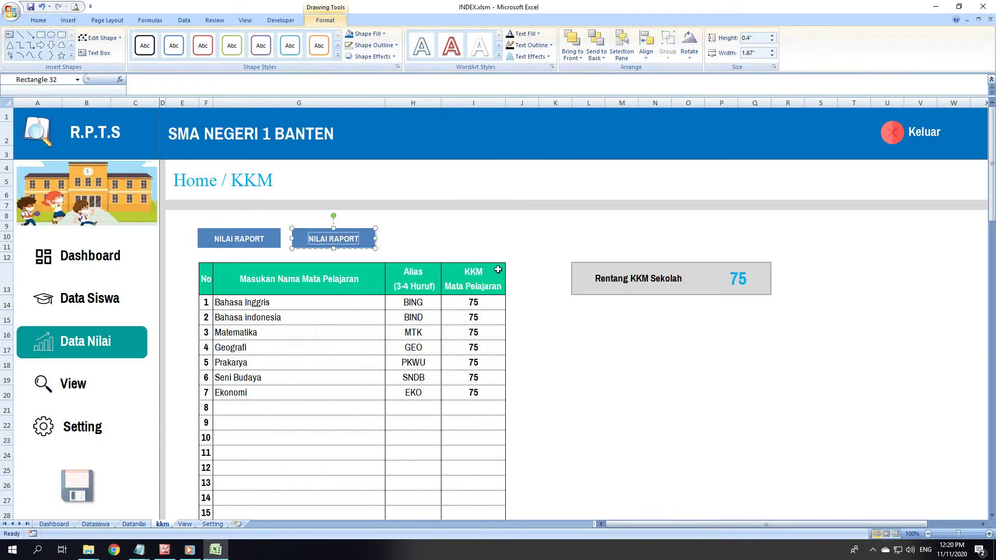
pyautogui.click(159, 555)
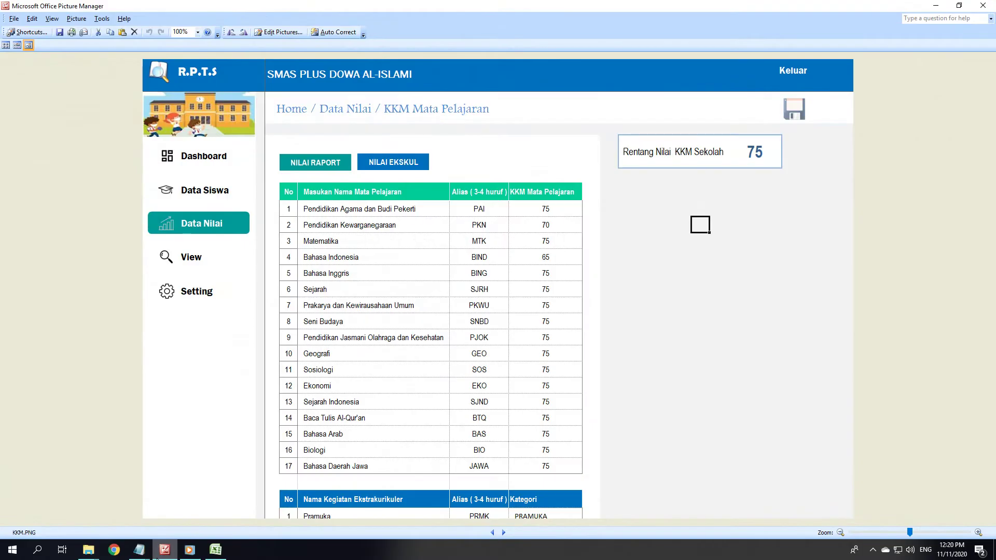
pyautogui.click(159, 554)
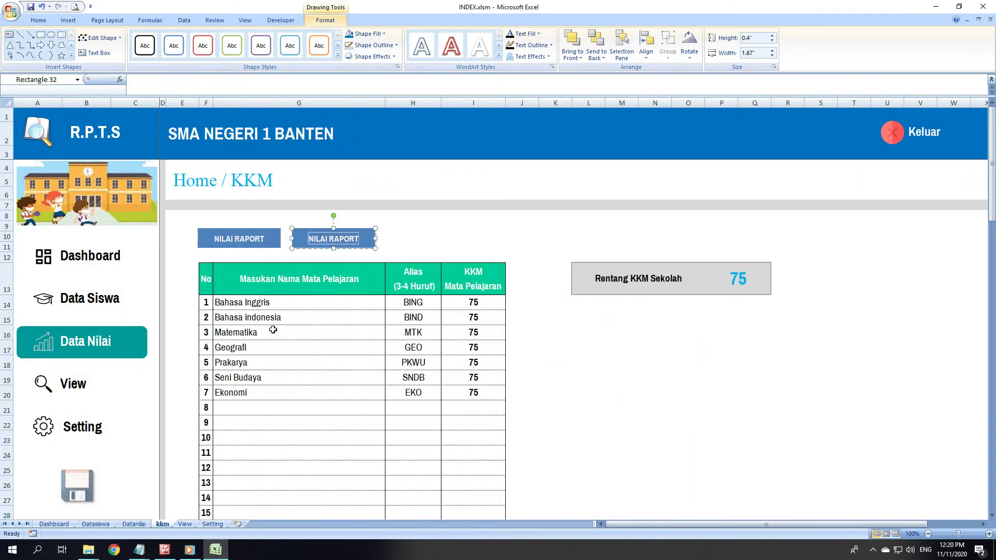
pyautogui.write('NILAI EKSKUL')
pyautogui.click(444, 244)
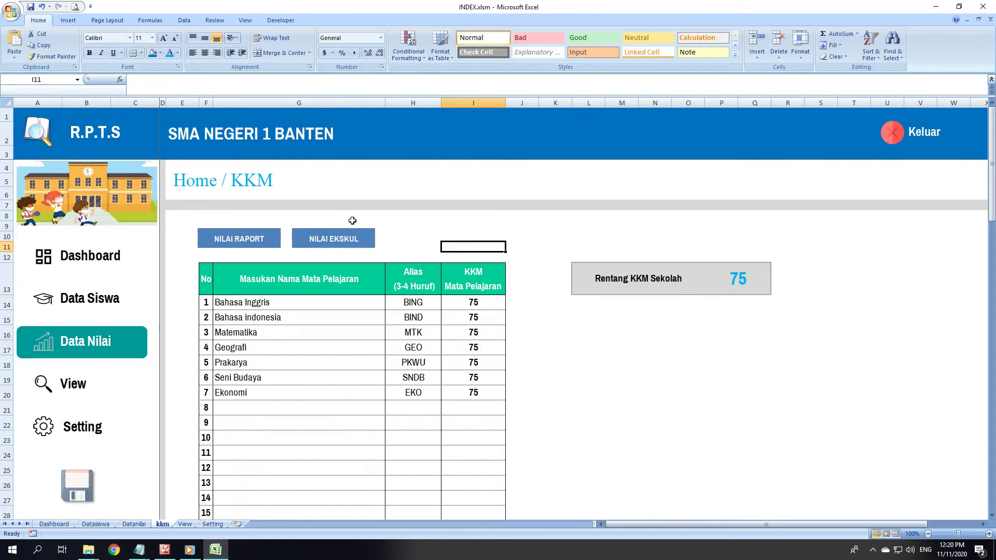
# - Fill the NILAI RAPORT box with green
pyautogui.click(277, 236)
pyautogui.click(364, 33)
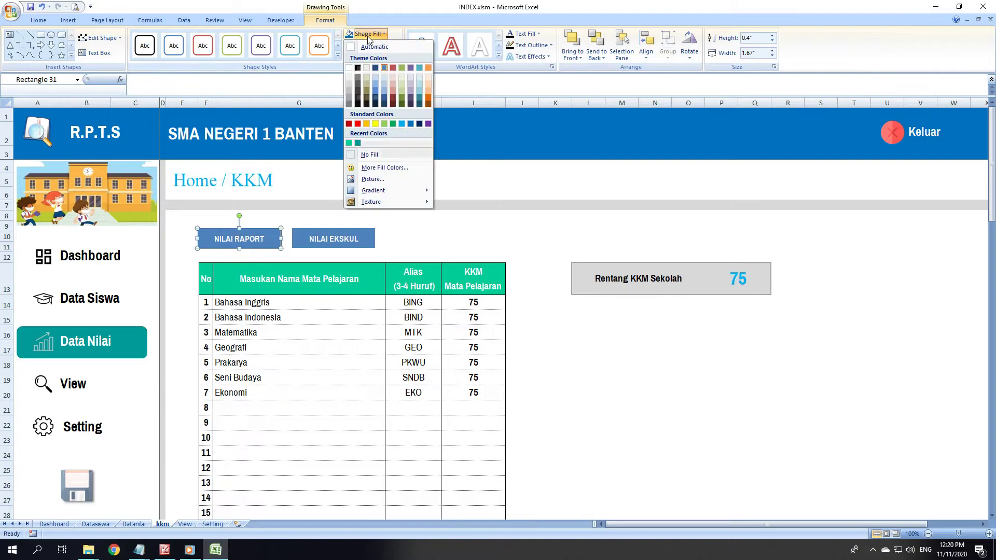
pyautogui.click(394, 125)
pyautogui.click(555, 235)
pyautogui.scroll(-4, 369, 216)
pyautogui.scroll(-3, 369, 216)
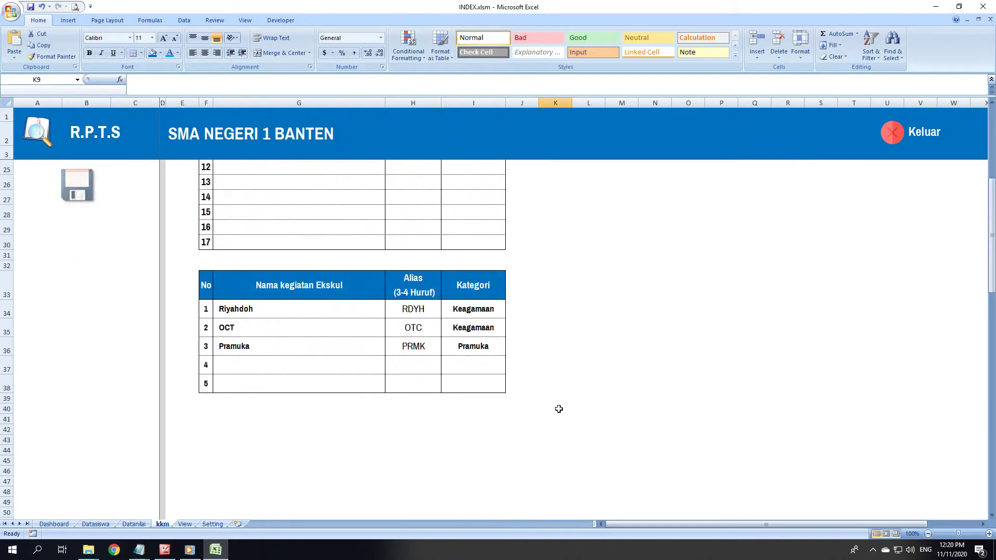
pyautogui.scroll(6, 559, 407)
pyautogui.scroll(1, 567, 404)
pyautogui.click(574, 356)
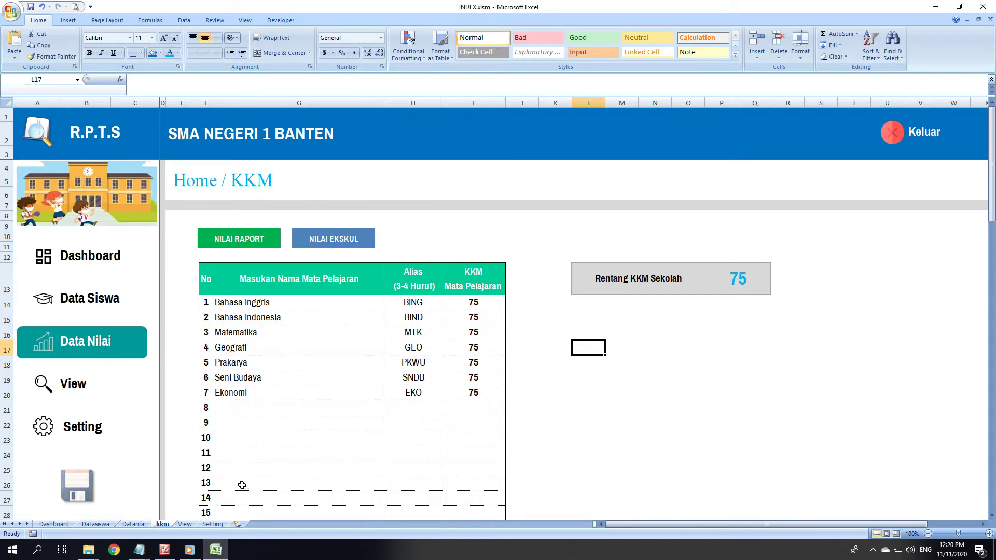
# - Check the Datanilai sheet, return to kkm, and view the KKM reference picture
pyautogui.click(135, 524)
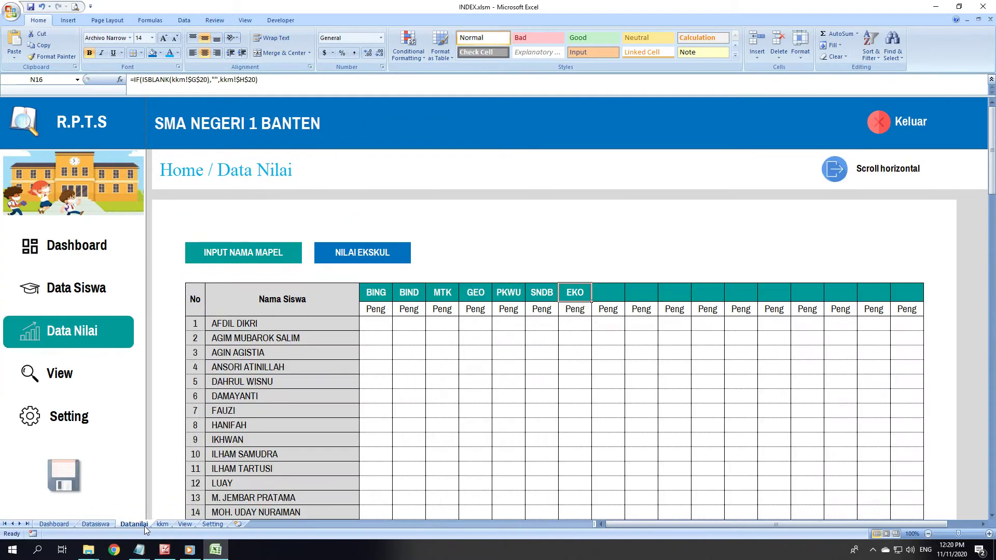
pyautogui.click(363, 251)
pyautogui.click(291, 261)
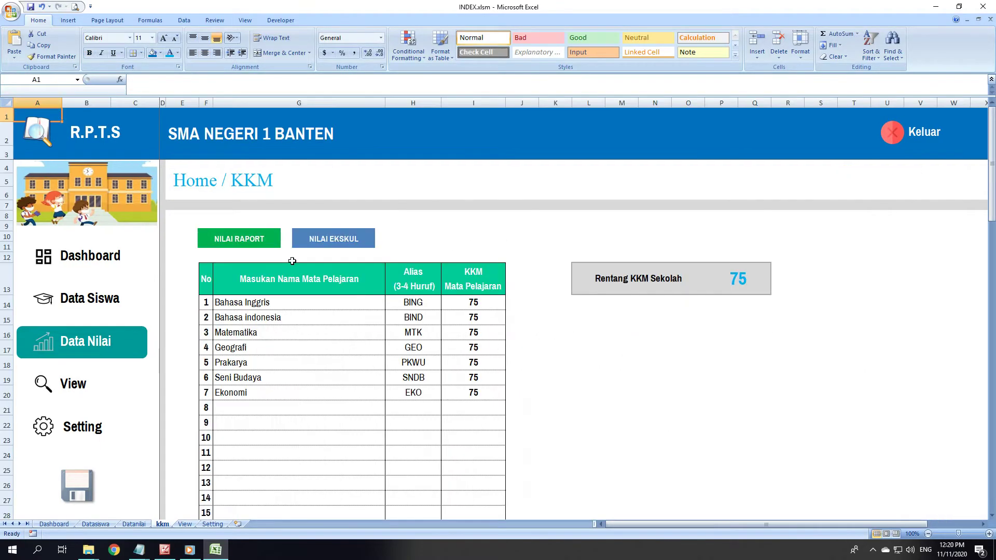
pyautogui.click(432, 236)
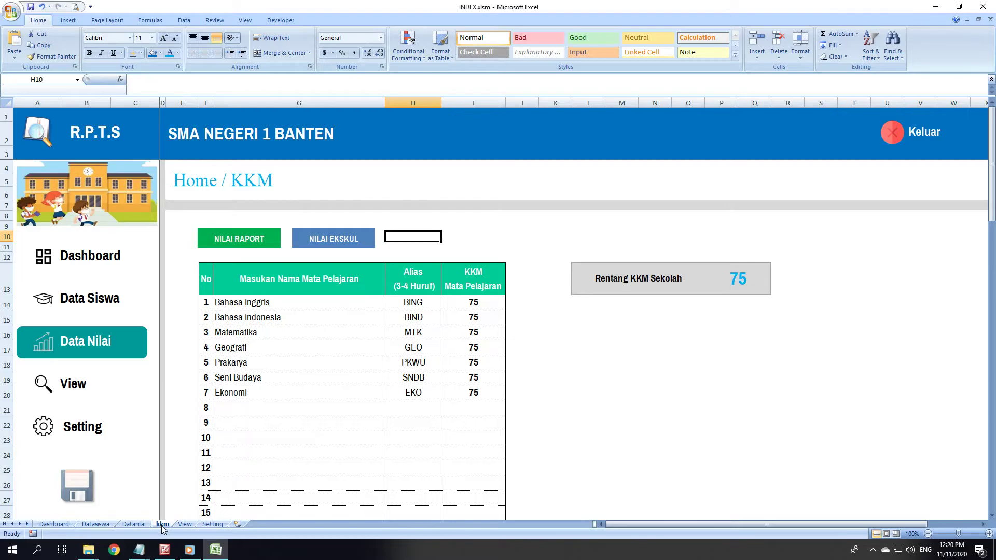
pyautogui.click(165, 550)
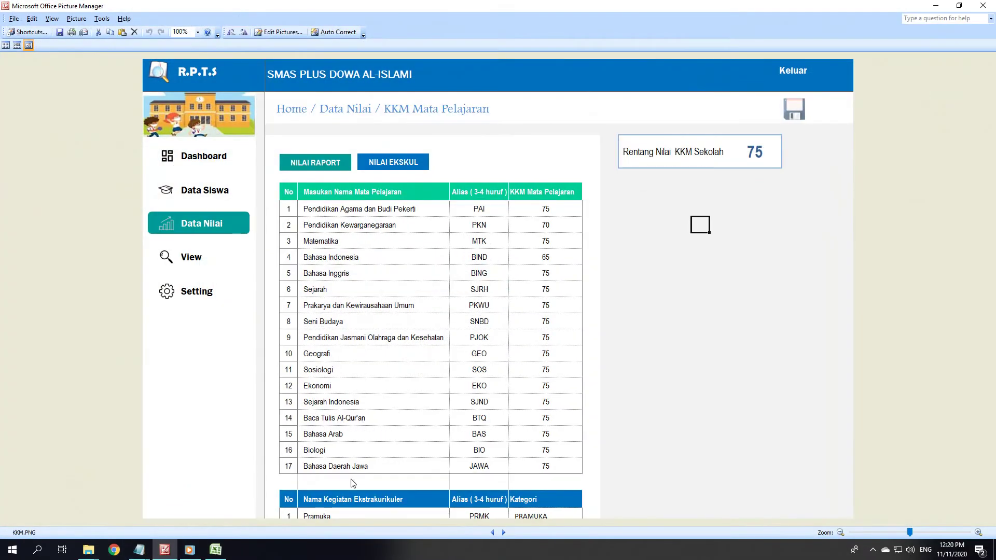
# - Flip through LAYOUT.PNG to ESKUL.PNG in Picture Manager, then return to Excel
pyautogui.click(503, 533)
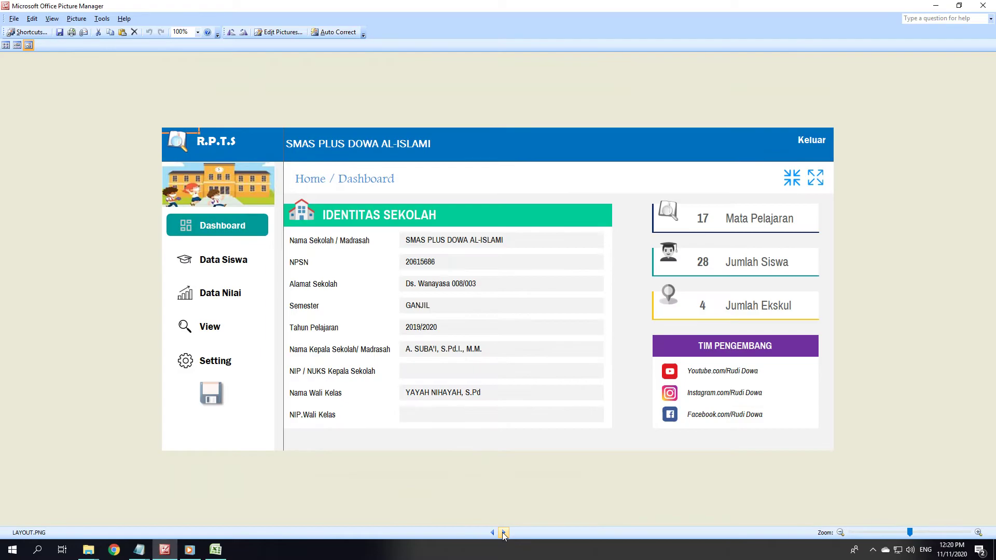
pyautogui.click(492, 532)
pyautogui.click(492, 533)
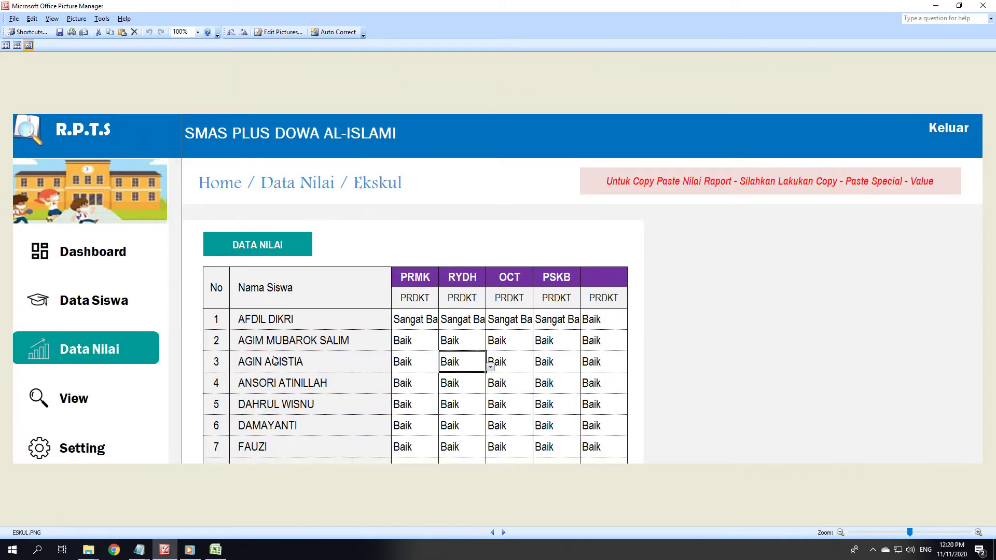
pyautogui.click(936, 5)
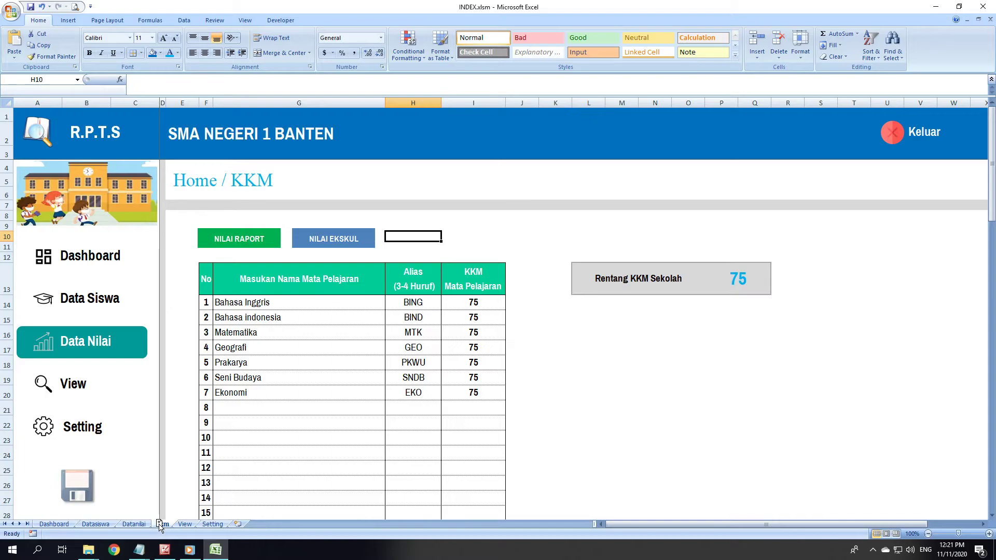
# - Duplicate the kkm sheet and name the copy ekskul
pyautogui.moveTo(163, 524); pyautogui.dragTo(171, 528)
pyautogui.moveTo(168, 524); pyautogui.dragTo(187, 524)
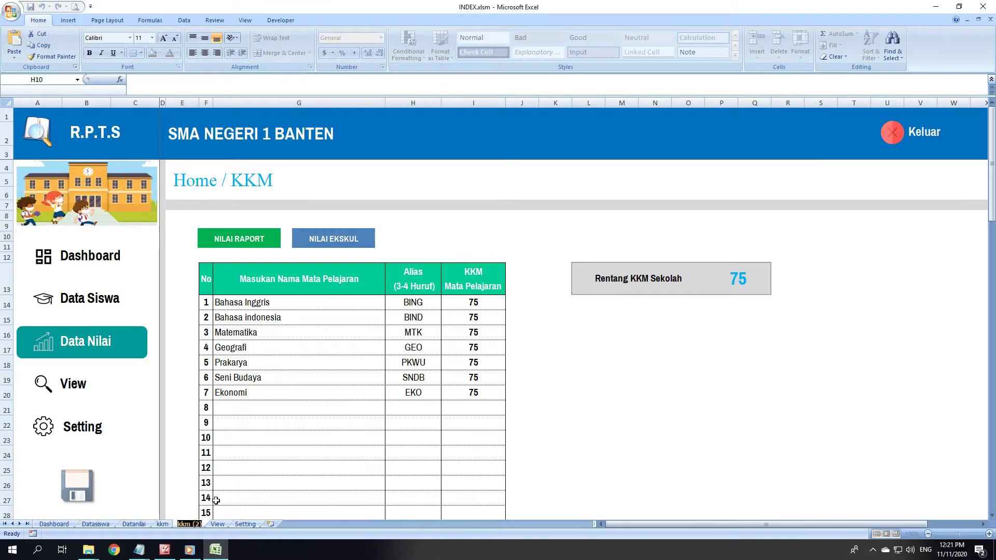
pyautogui.write('ekskul')
pyautogui.press('Return')
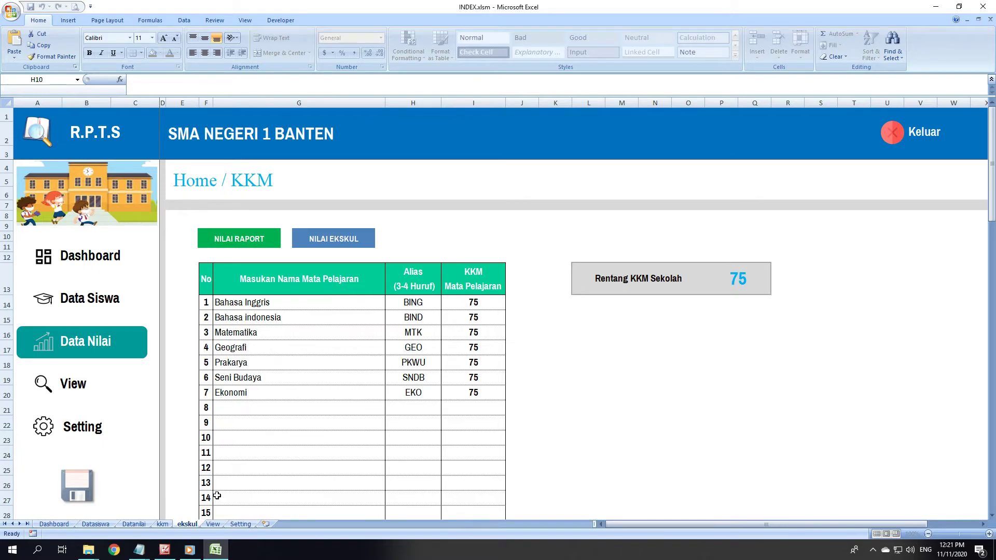
# - Delete the NILAI RAPORT and NILAI EKSKUL shapes from the ekskul sheet
pyautogui.rightClick(255, 242)
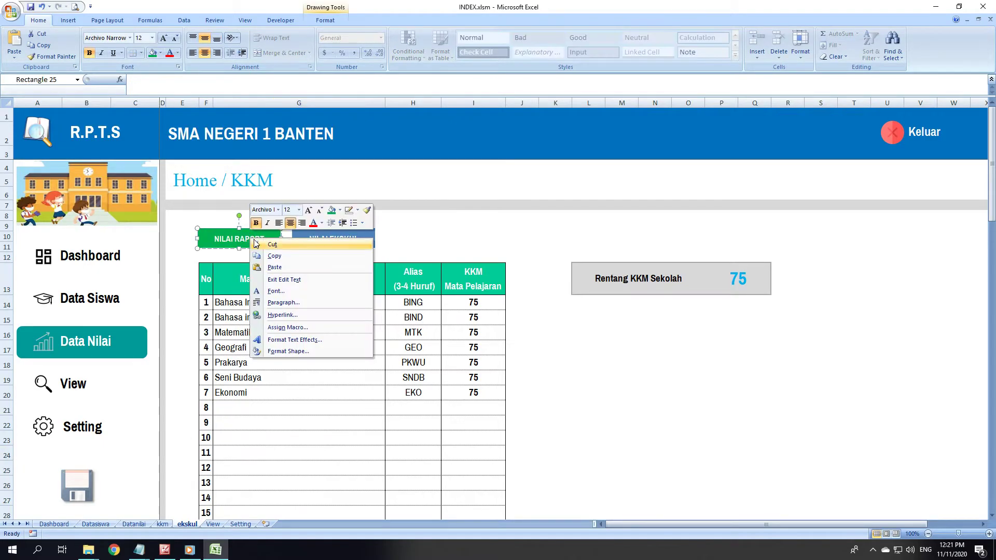
pyautogui.press('Escape')
pyautogui.press('BackSpace')
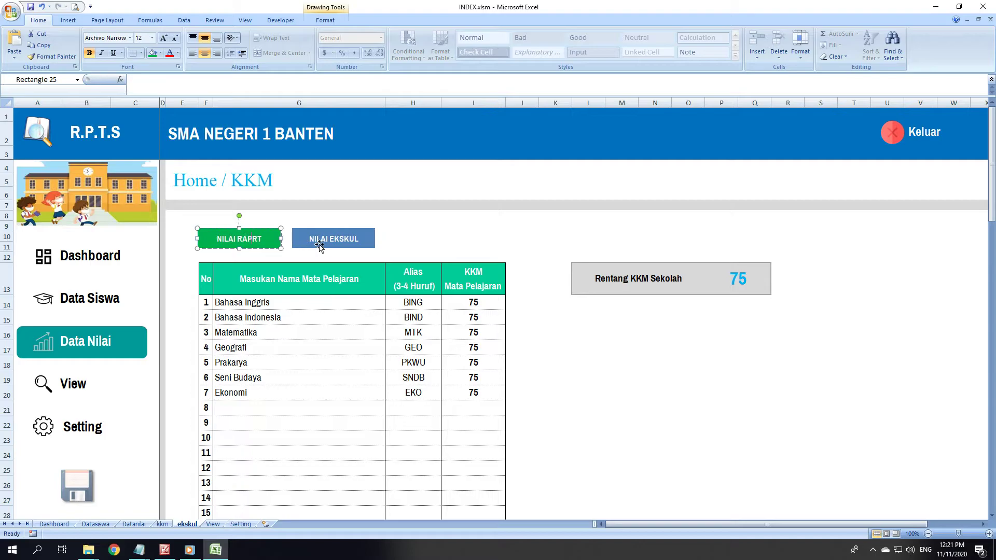
pyautogui.press('Escape')
pyautogui.press('Escape')
pyautogui.click(278, 244)
pyautogui.rightClick(277, 243)
pyautogui.click(300, 254)
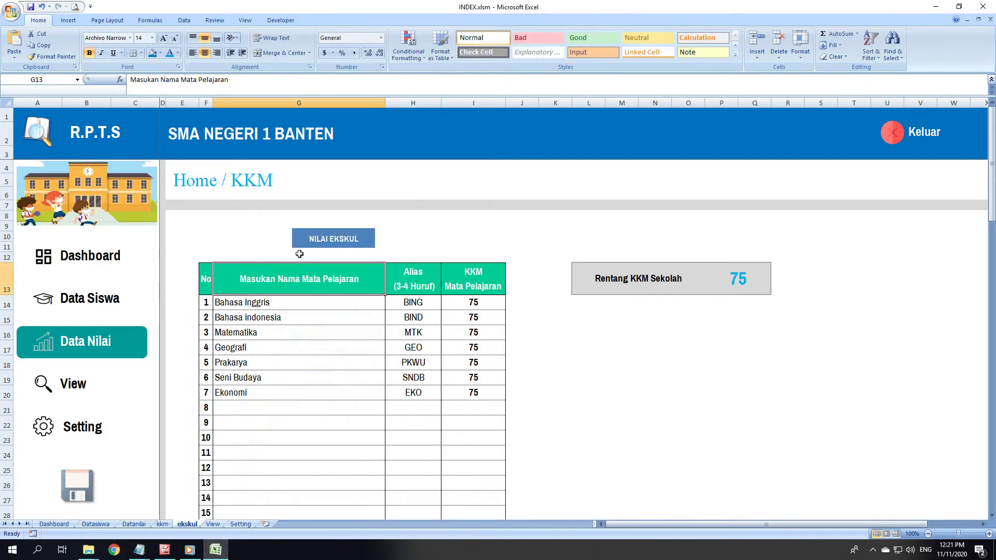
pyautogui.rightClick(307, 241)
pyautogui.press('Escape')
pyautogui.press('Delete')
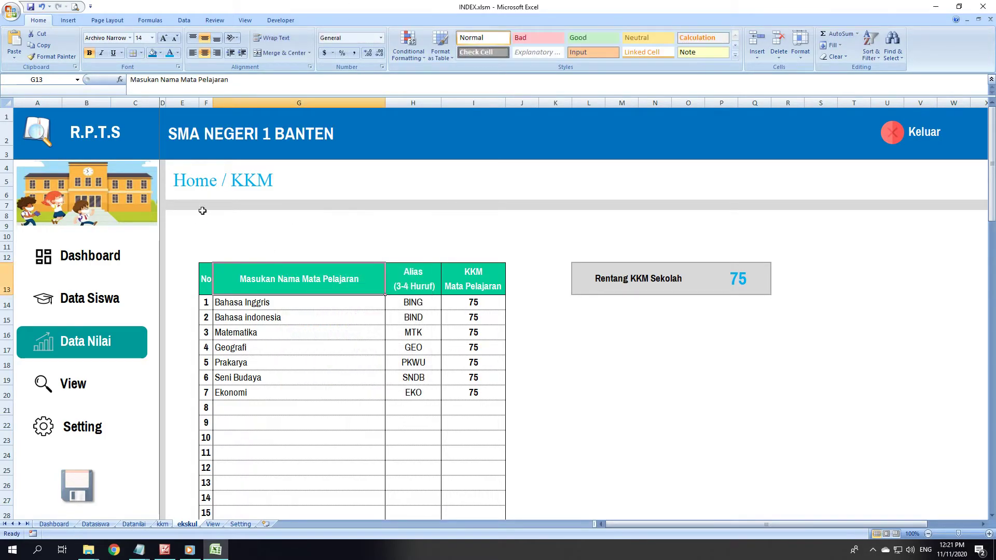
pyautogui.moveTo(202, 210); pyautogui.dragTo(750, 554)
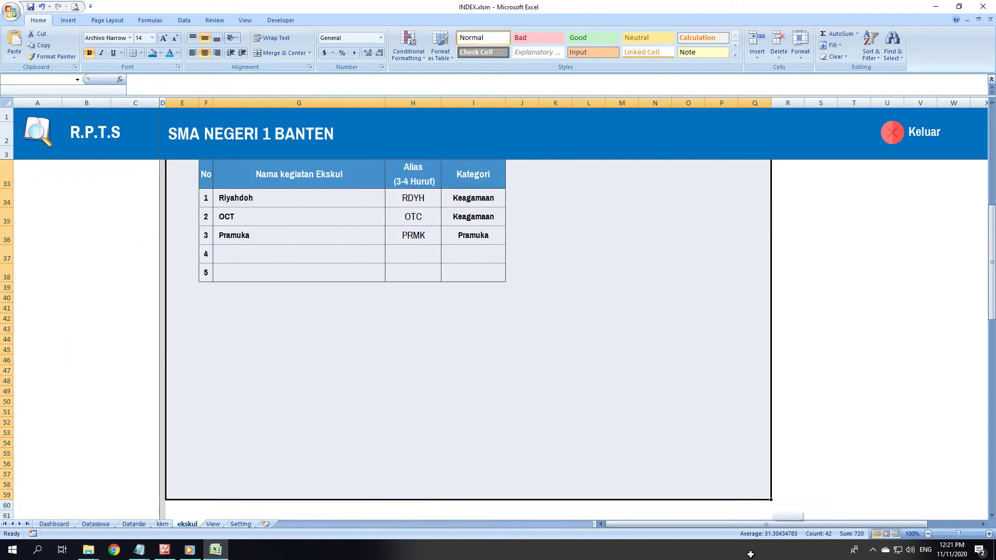
# - Clear All on the old KKM table area and fill it white
pyautogui.moveTo(750, 554); pyautogui.dragTo(437, 12)
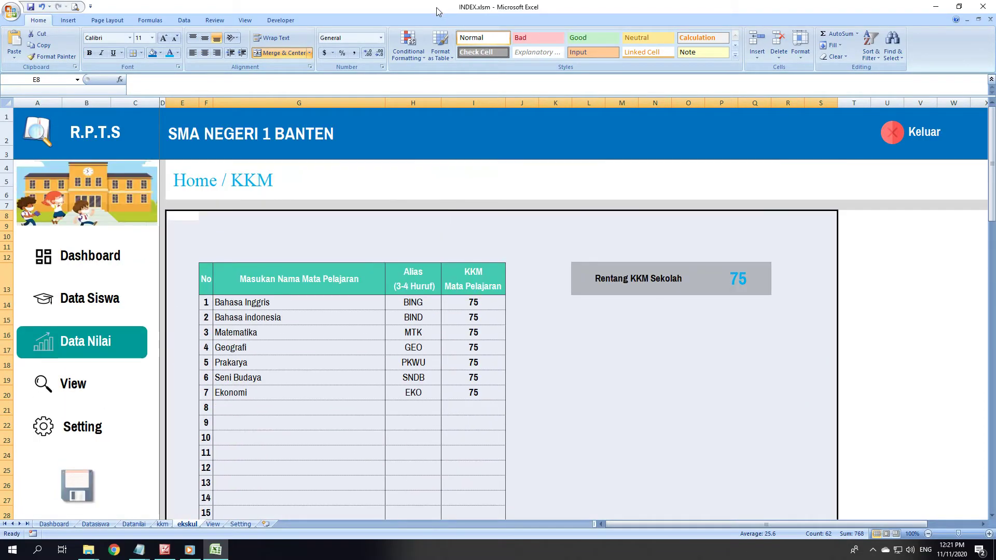
pyautogui.click(800, 44)
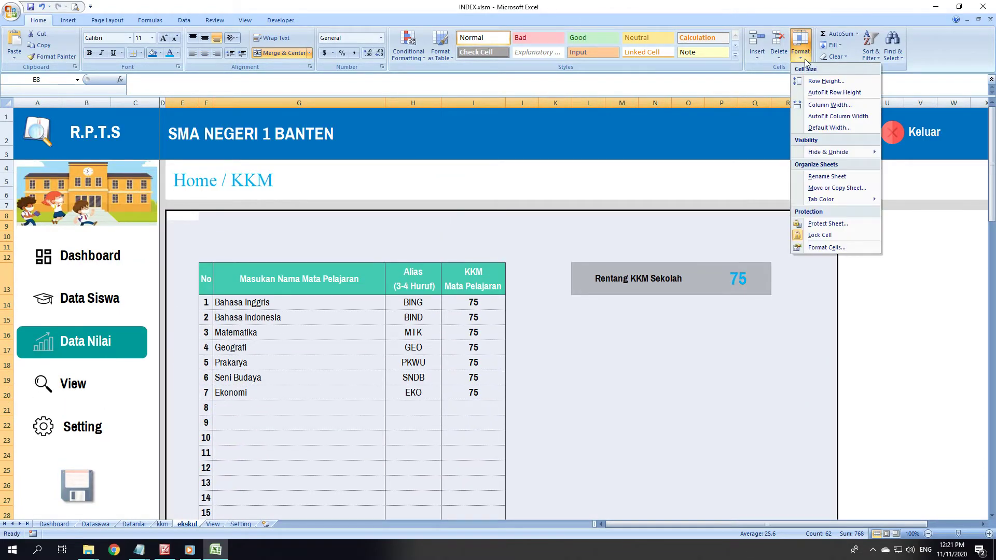
pyautogui.click(834, 57)
pyautogui.click(846, 69)
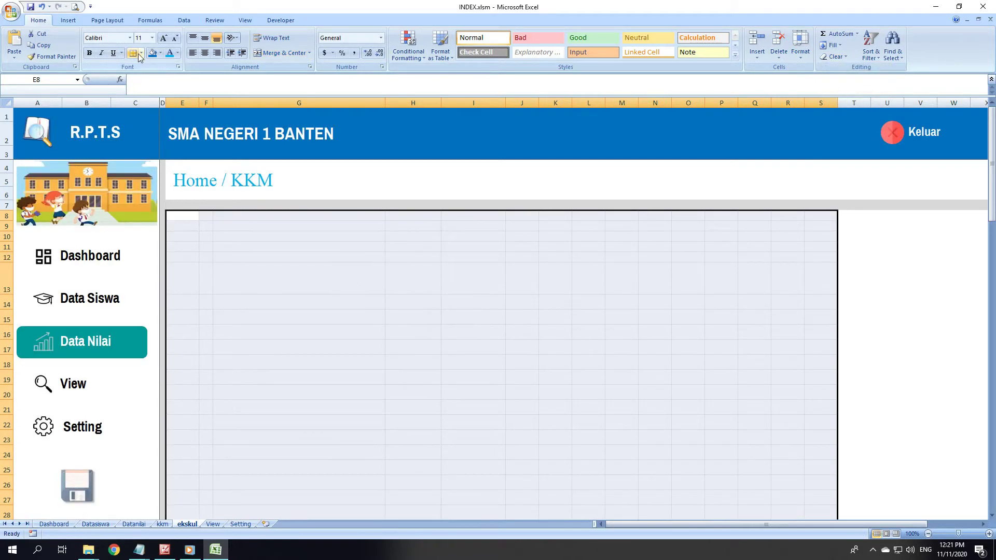
pyautogui.click(160, 52)
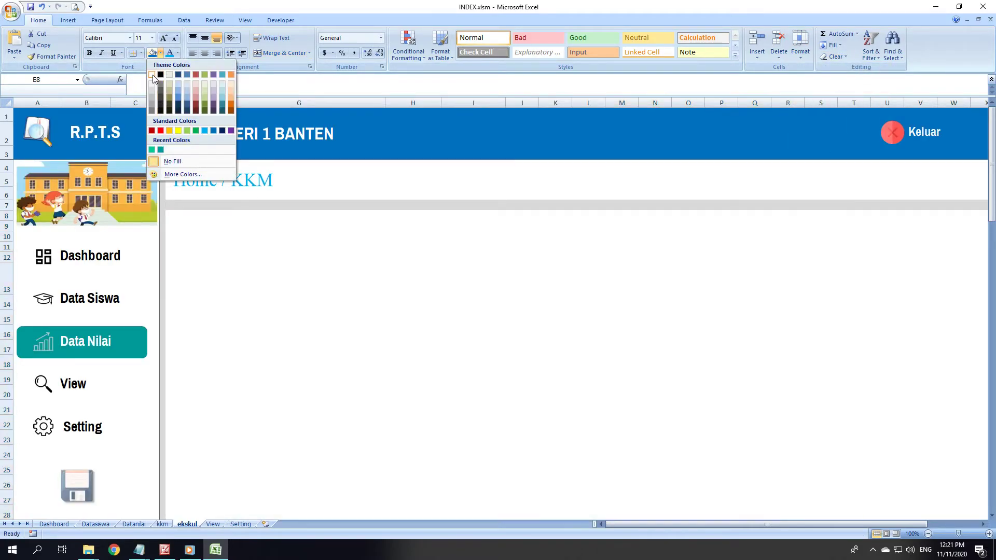
pyautogui.click(153, 77)
pyautogui.click(254, 291)
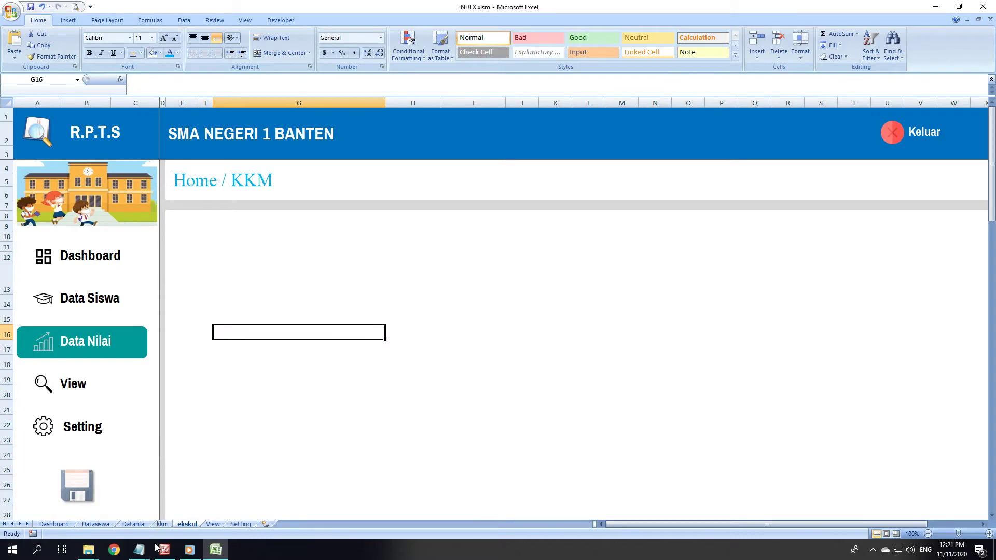
# - Compare with the ekskul reference picture and begin editing the Home / KKM heading
pyautogui.click(164, 551)
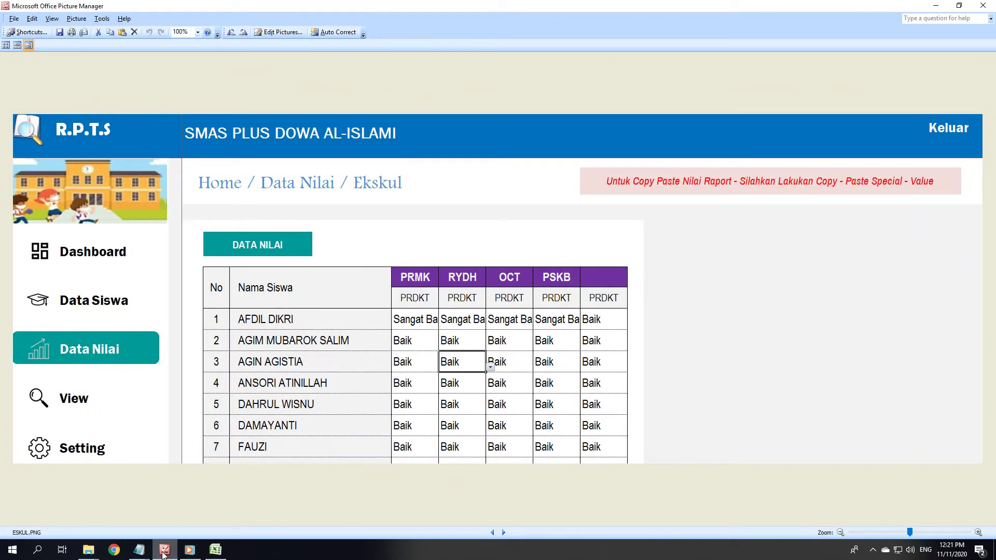
pyautogui.click(165, 551)
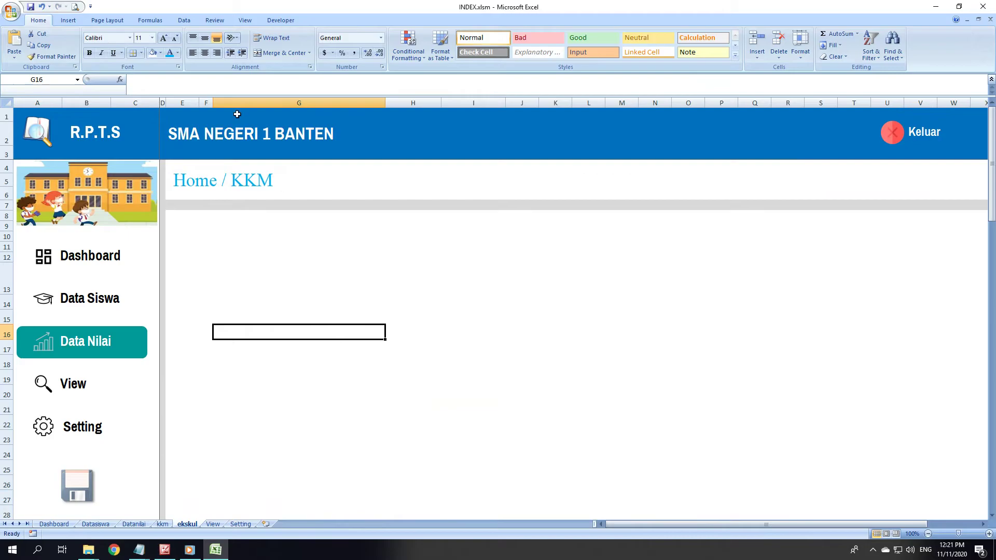
pyautogui.click(194, 182)
pyautogui.doubleClick(163, 79)
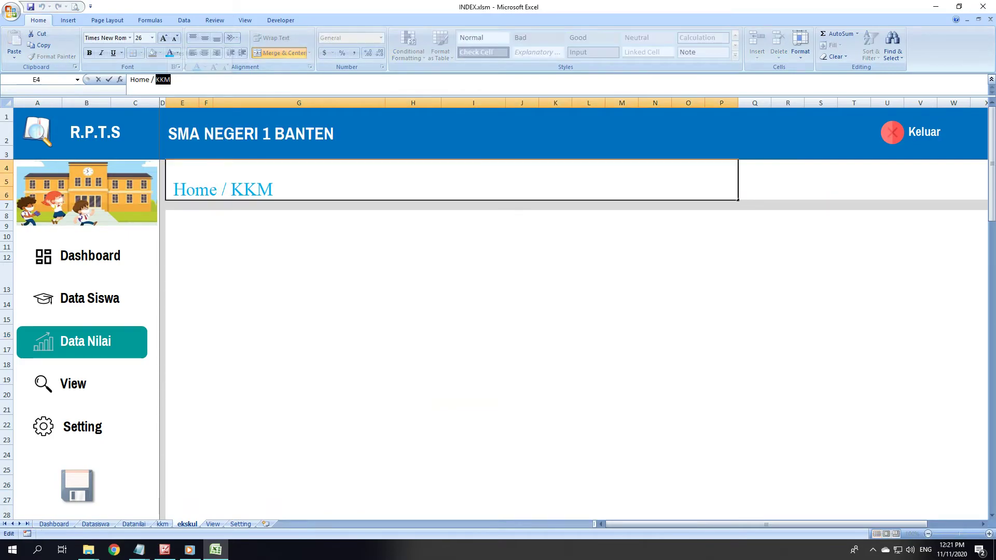
# - Change the heading to Home / Ekskul, then check the notepad notes and return
pyautogui.write('Eksku')
pyautogui.press('Return')
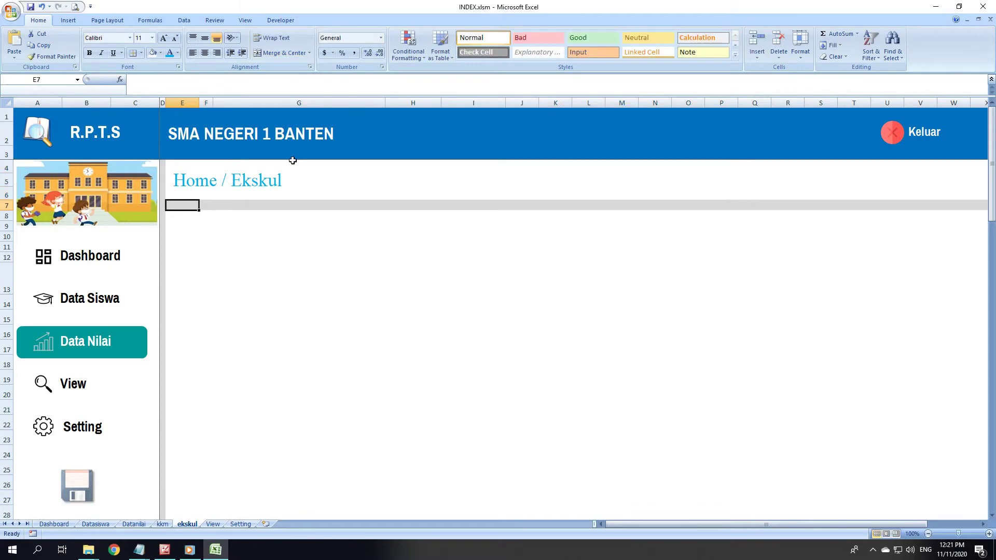
pyautogui.click(230, 244)
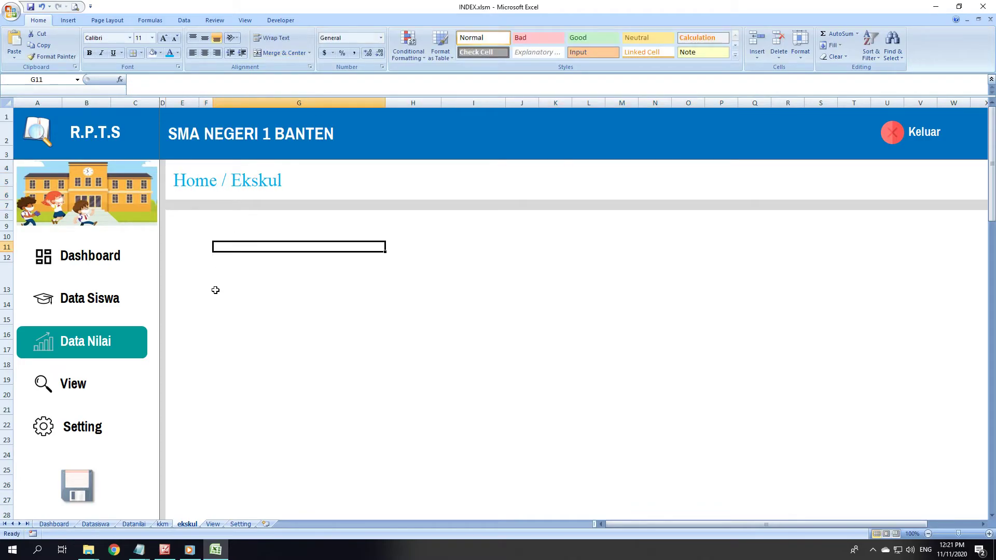
pyautogui.moveTo(164, 550)
pyautogui.moveTo(164, 502)
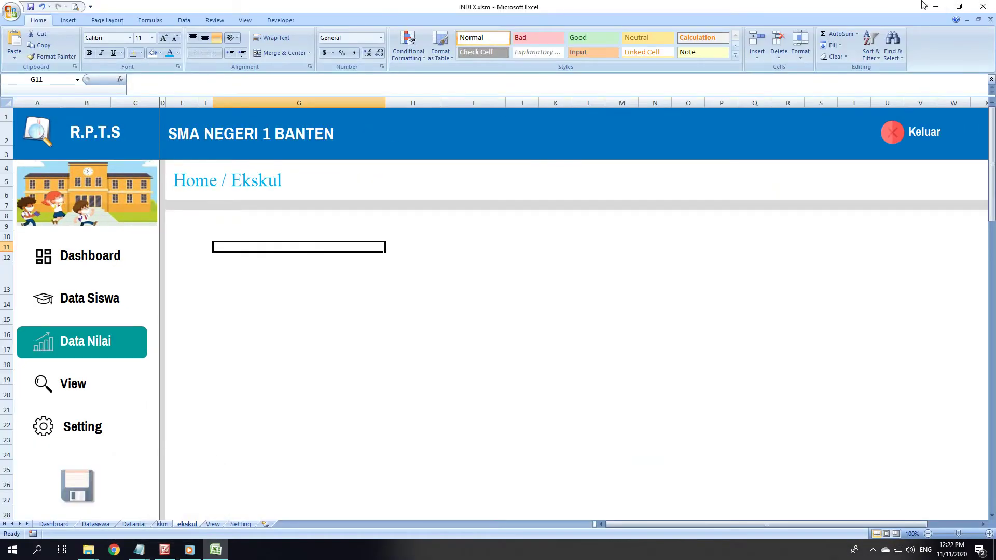
pyautogui.click(936, 6)
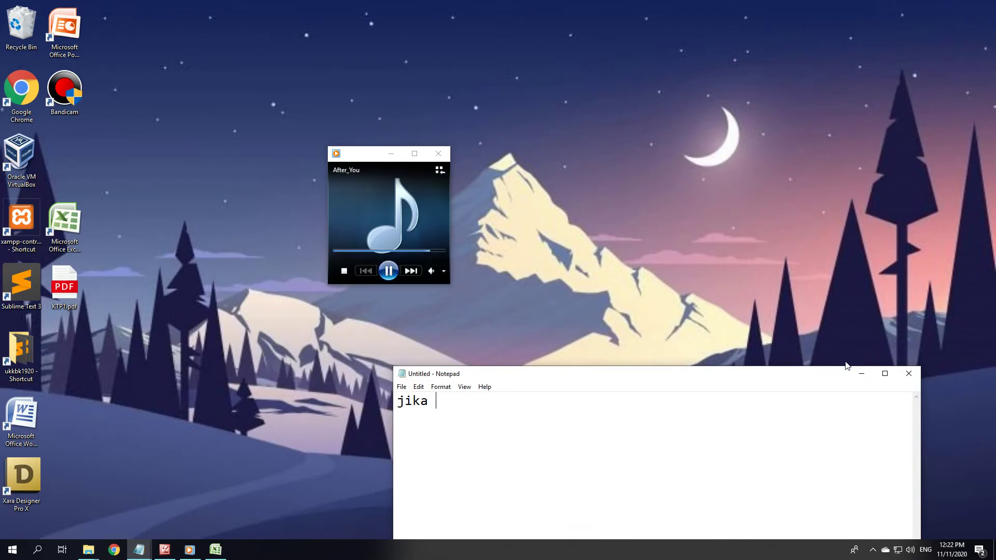
pyautogui.click(861, 374)
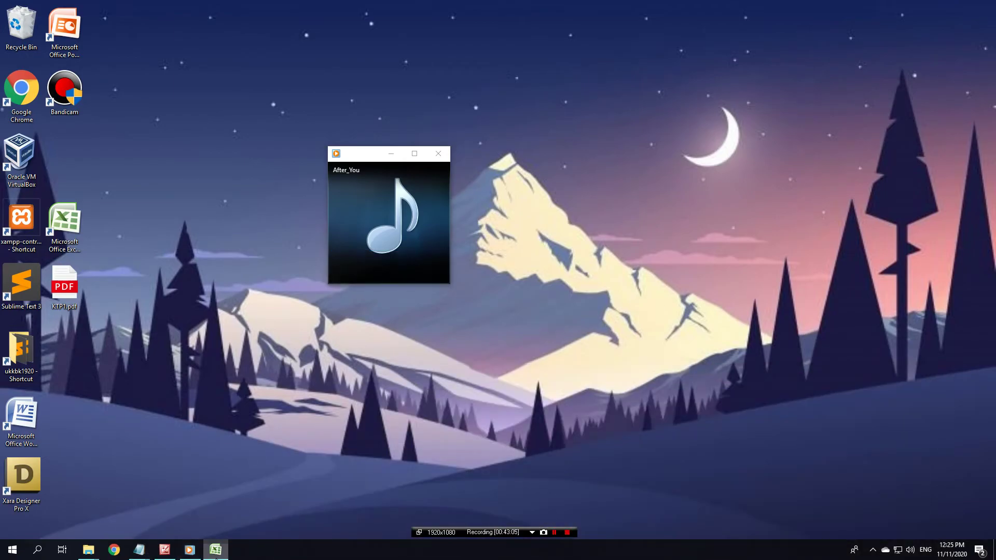
pyautogui.click(216, 551)
pyautogui.click(705, 335)
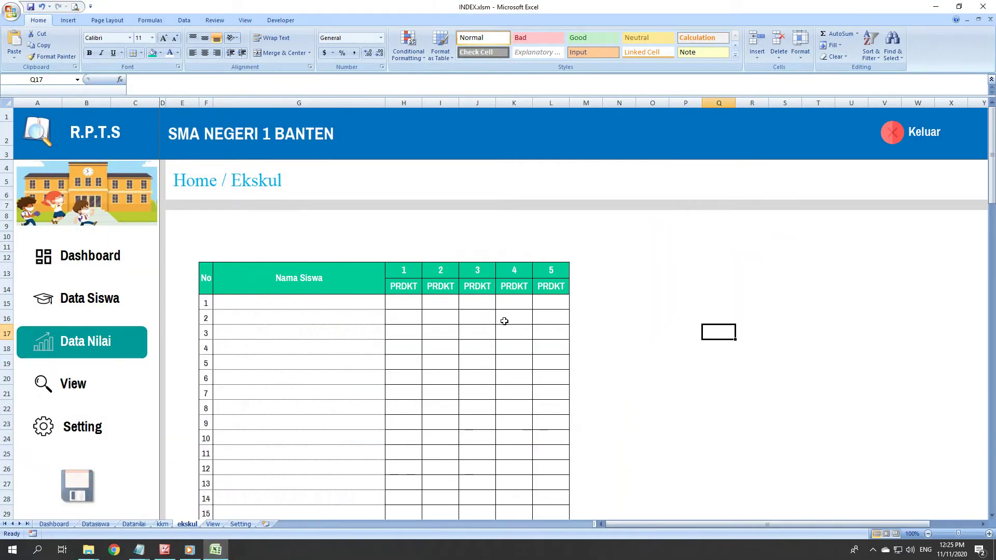
pyautogui.click(163, 551)
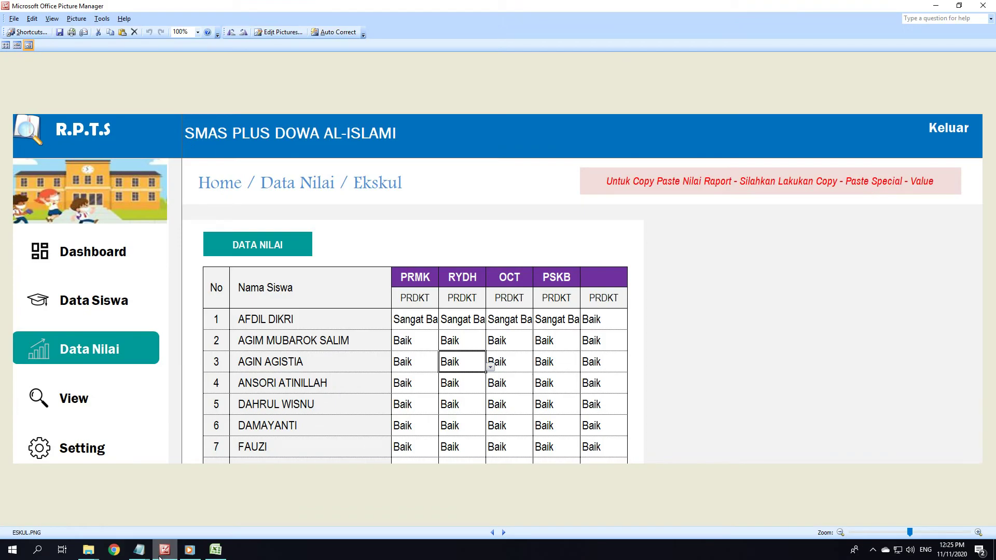
pyautogui.click(160, 556)
pyautogui.moveTo(238, 301); pyautogui.dragTo(455, 405)
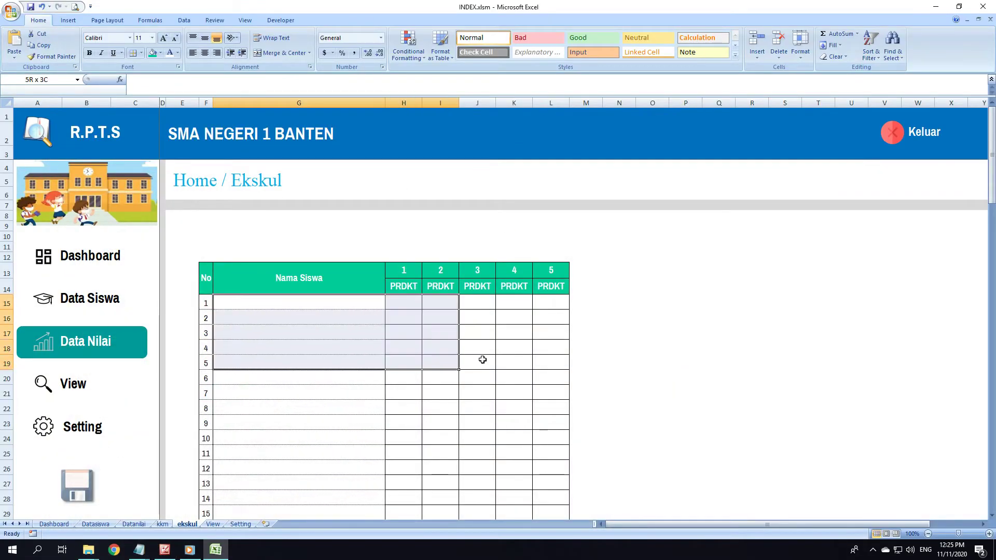
pyautogui.click(391, 345)
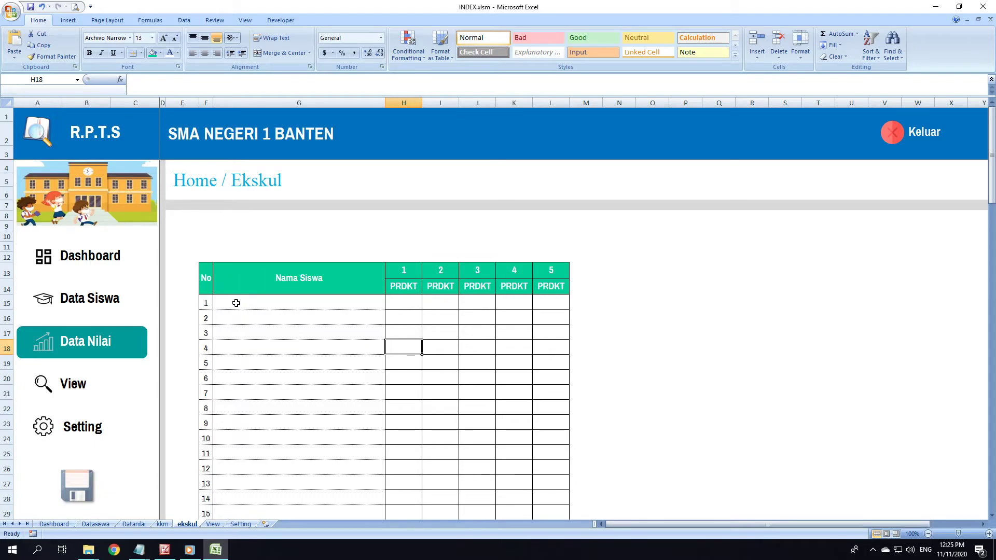
pyautogui.moveTo(329, 404); pyautogui.dragTo(332, 301)
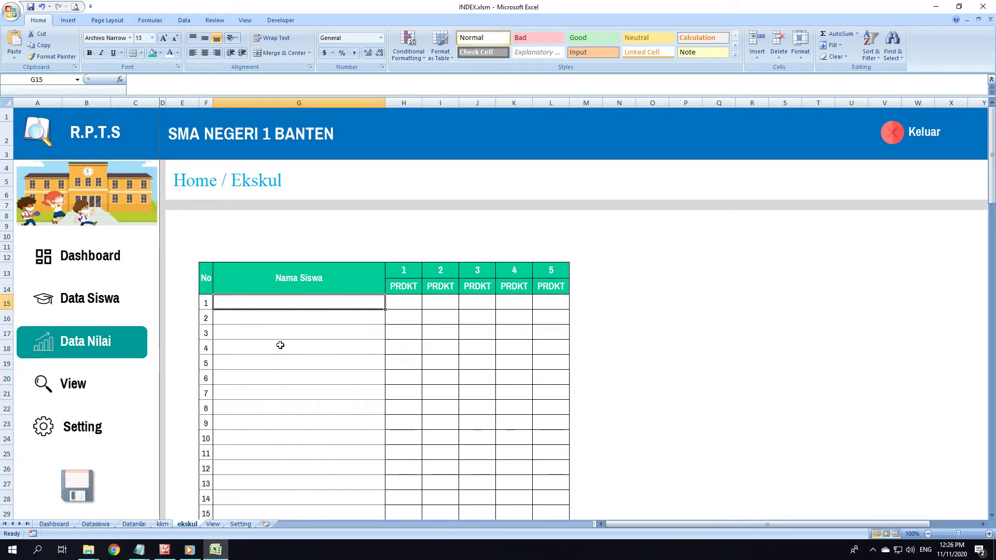
pyautogui.click(134, 524)
pyautogui.click(96, 525)
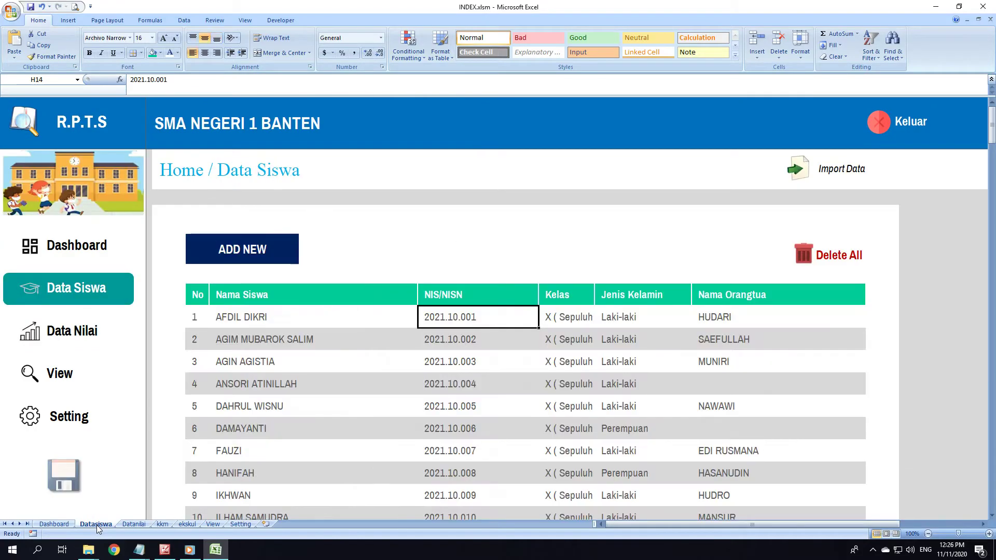
pyautogui.click(188, 524)
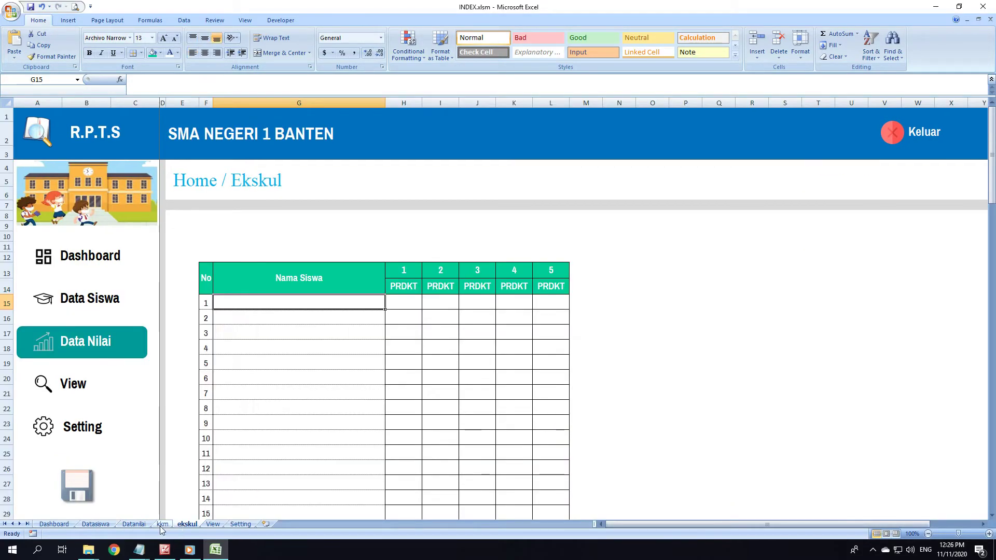
pyautogui.click(134, 524)
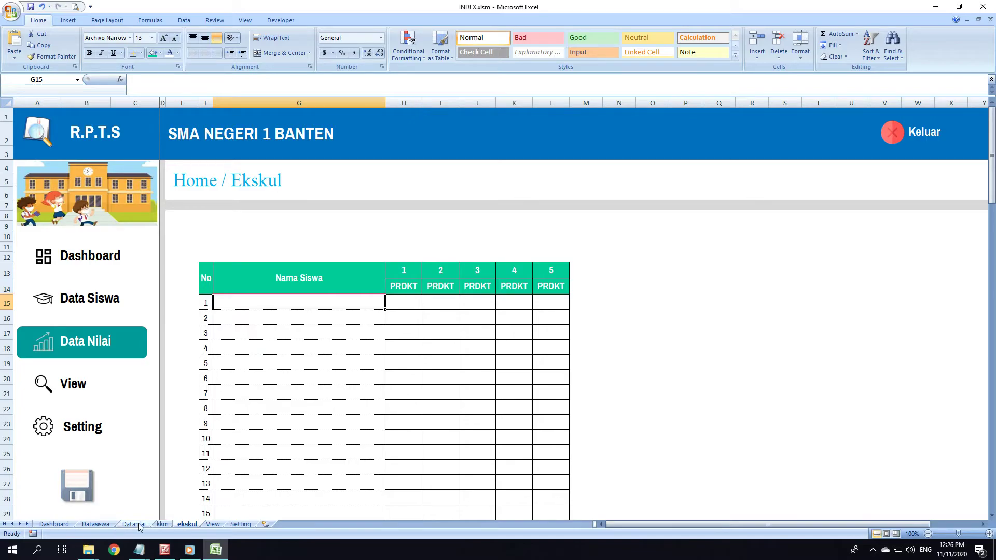
pyautogui.click(302, 323)
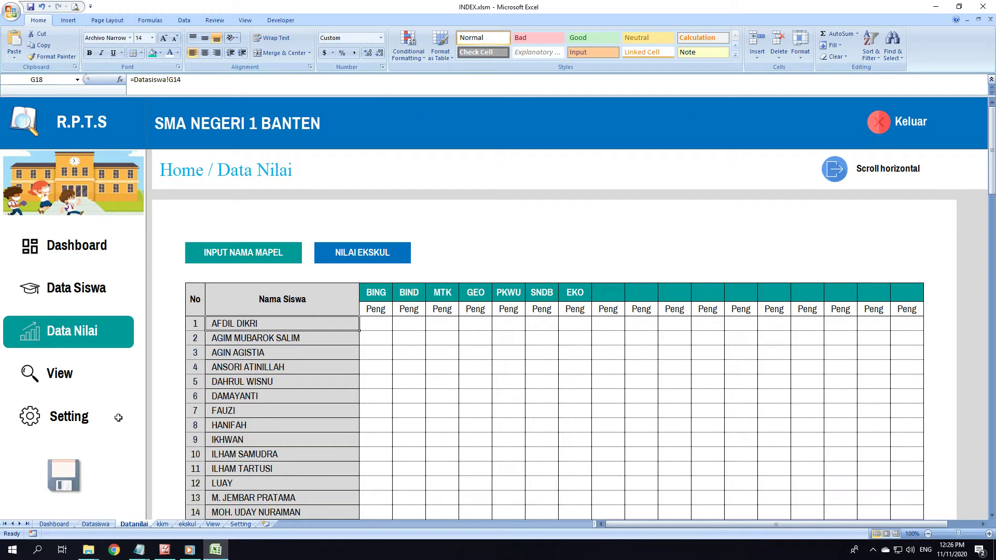
pyautogui.moveTo(130, 80); pyautogui.dragTo(180, 79)
pyautogui.hotkey('ctrl', 'c')
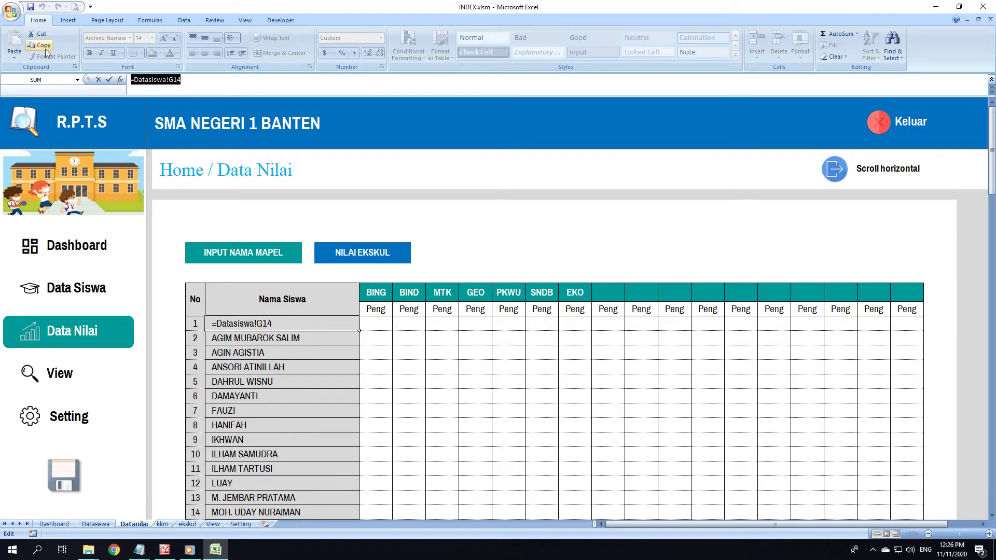
pyautogui.click(46, 49)
pyautogui.press('Return')
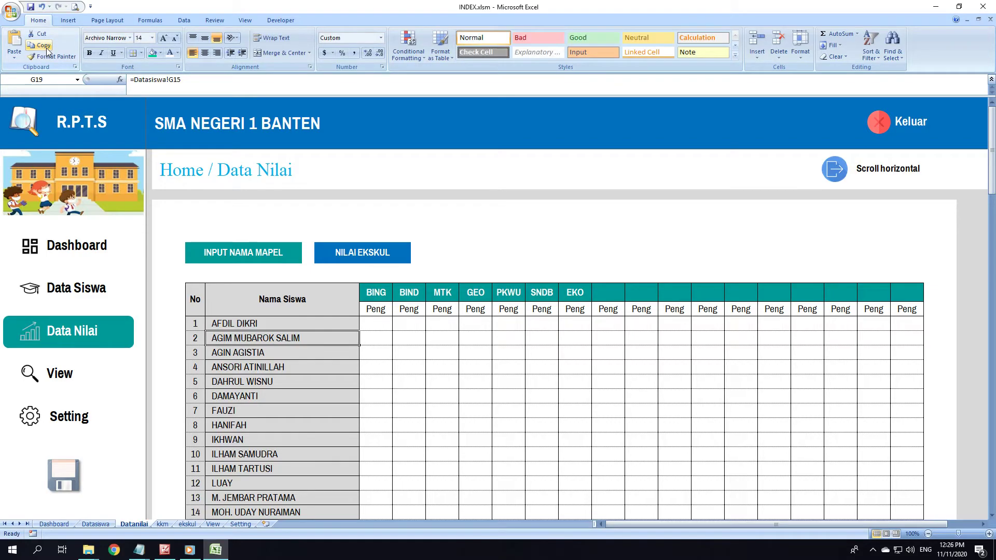
pyautogui.click(187, 525)
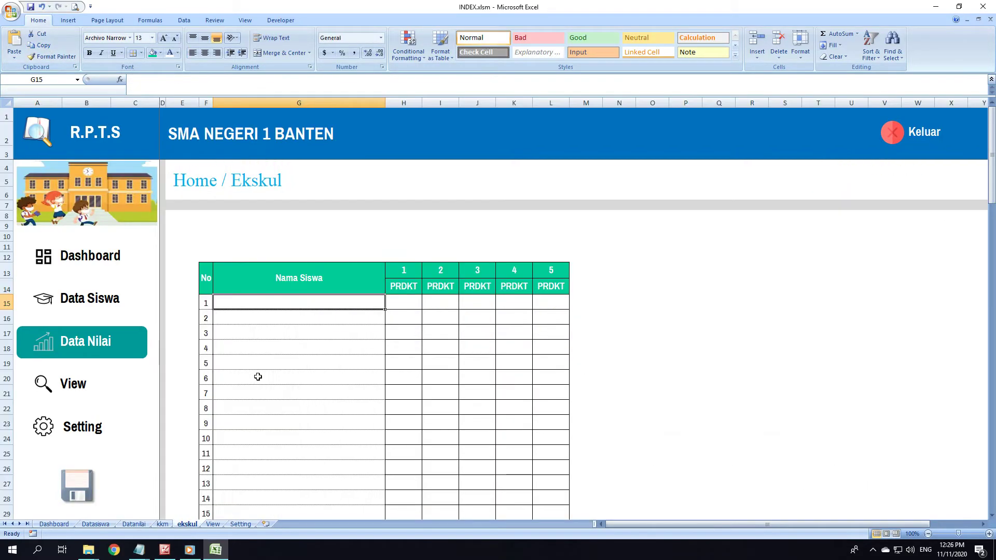
pyautogui.doubleClick(271, 301)
pyautogui.hotkey('ctrl', 'v')
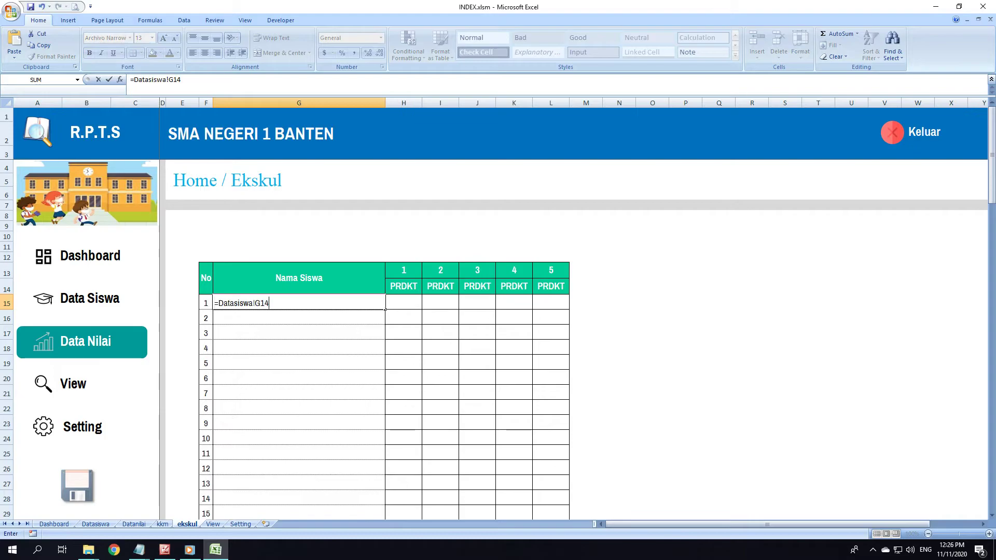
# - Confirm =Datasiswa!G14 in G15 and paste it as formulas down the Nama Siswa rows to row 100
pyautogui.press('Return')
pyautogui.click(263, 307)
pyautogui.hotkey('ctrl', 'c')
pyautogui.moveTo(311, 318); pyautogui.dragTo(307, 558)
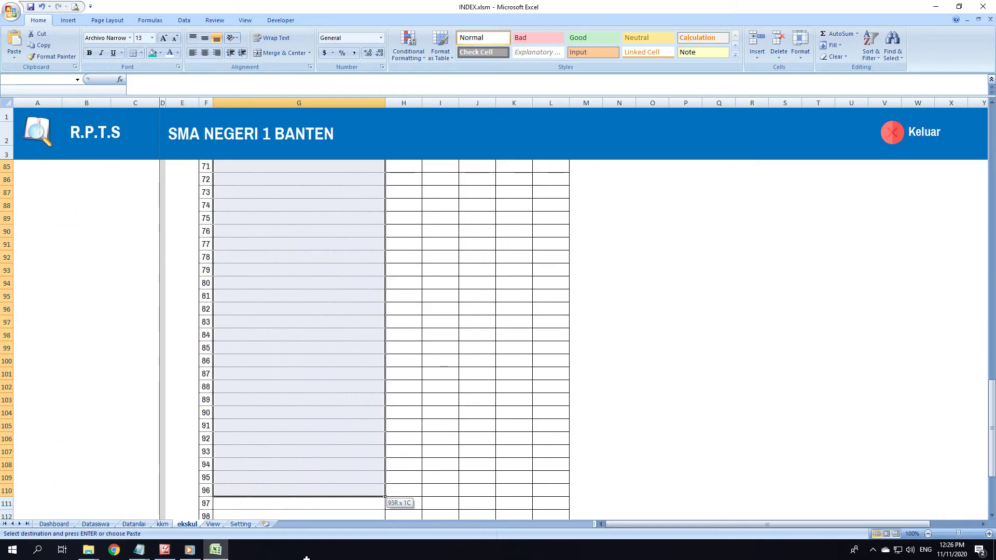
pyautogui.moveTo(306, 558); pyautogui.dragTo(293, 499)
pyautogui.rightClick(290, 389)
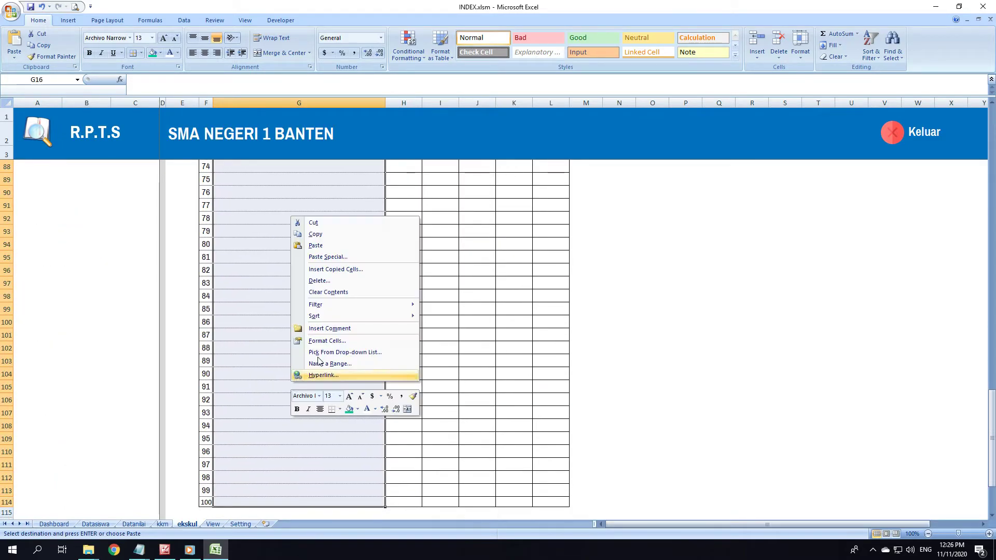
pyautogui.click(325, 257)
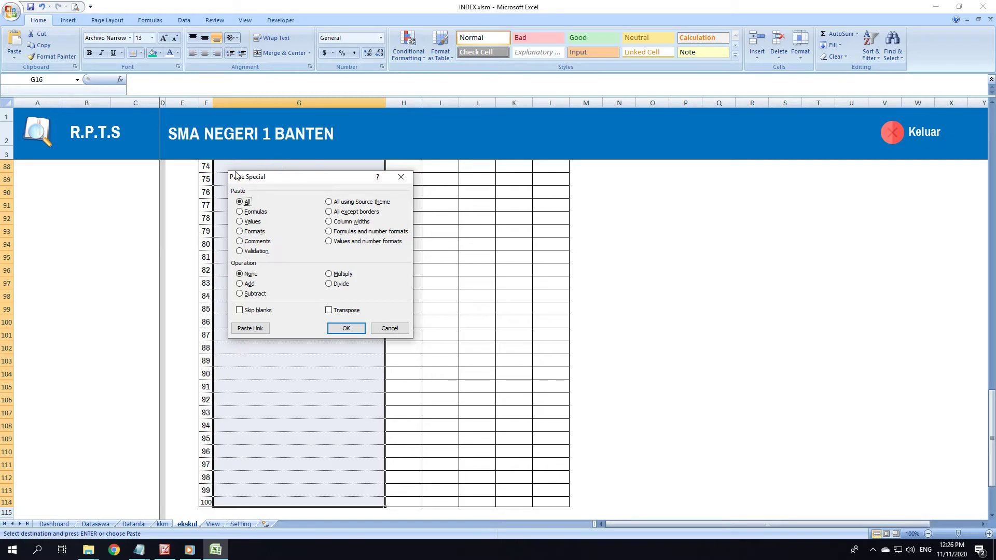
pyautogui.click(252, 213)
pyautogui.click(358, 328)
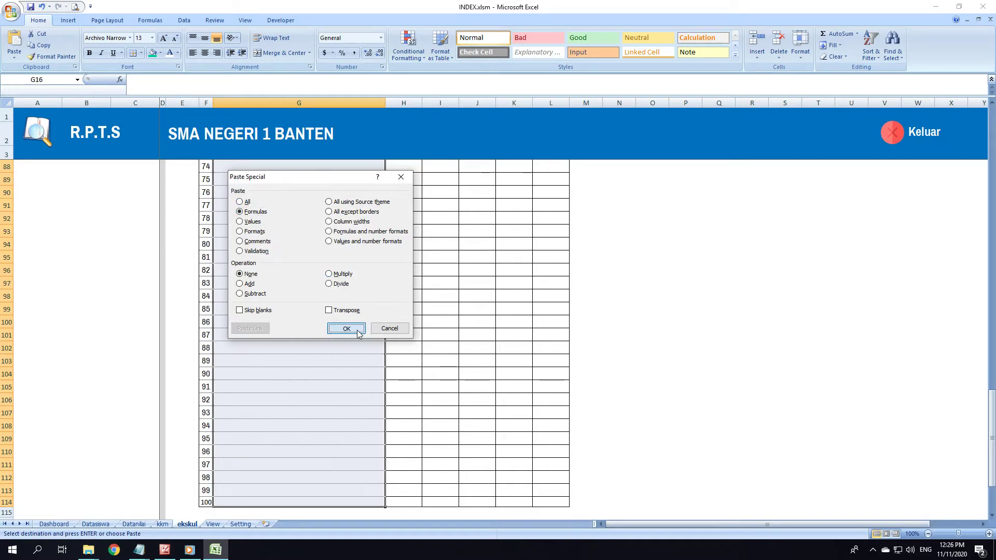
# - End copy mode and select the Nama Siswa name cells for all 100 rows
pyautogui.scroll(5, 291, 368)
pyautogui.scroll(15, 275, 384)
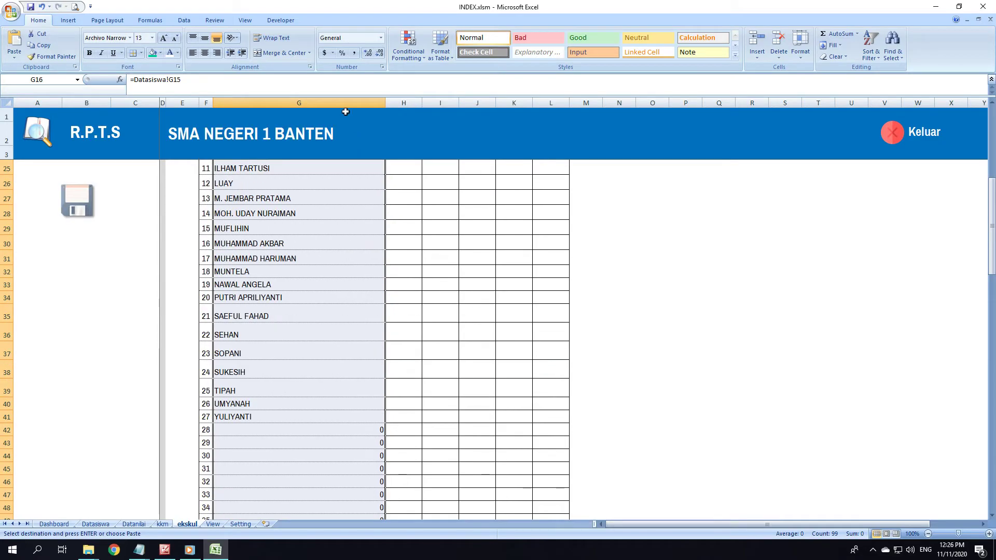
pyautogui.press('Escape')
pyautogui.scroll(3, 191, 329)
pyautogui.scroll(4, 256, 289)
pyautogui.scroll(-5, 242, 404)
pyautogui.scroll(4, 225, 298)
pyautogui.click(221, 262)
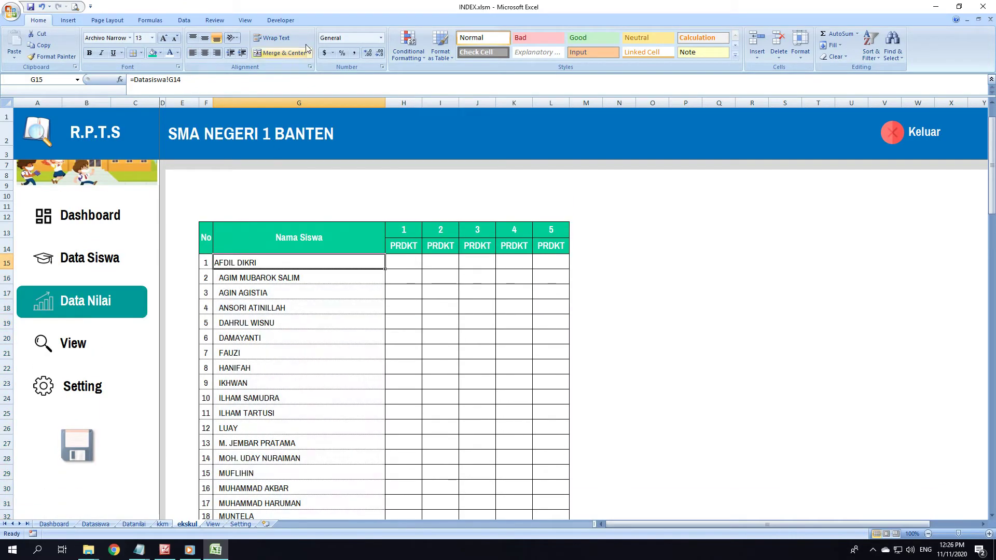
pyautogui.scroll(-5, 266, 388)
pyautogui.scroll(-4, 266, 388)
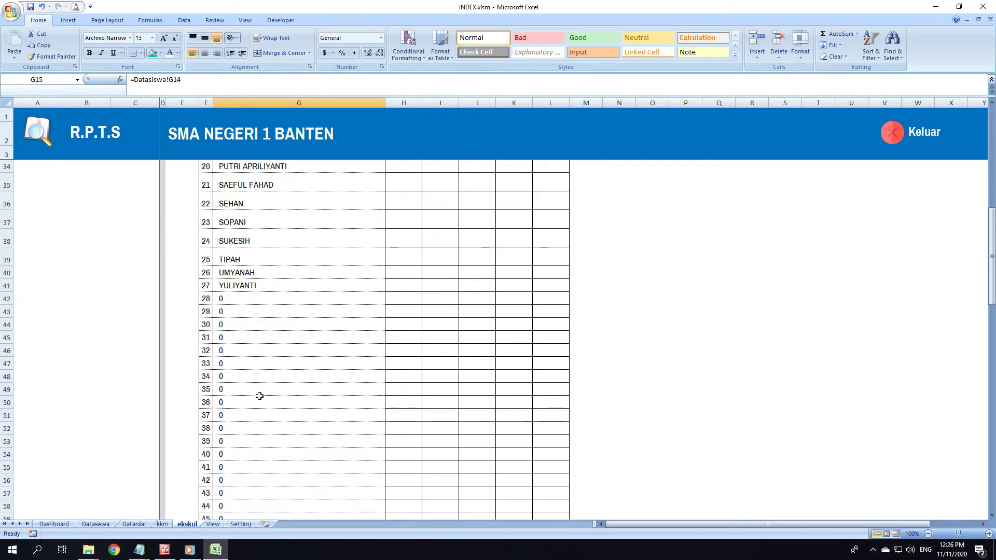
pyautogui.scroll(3, 260, 396)
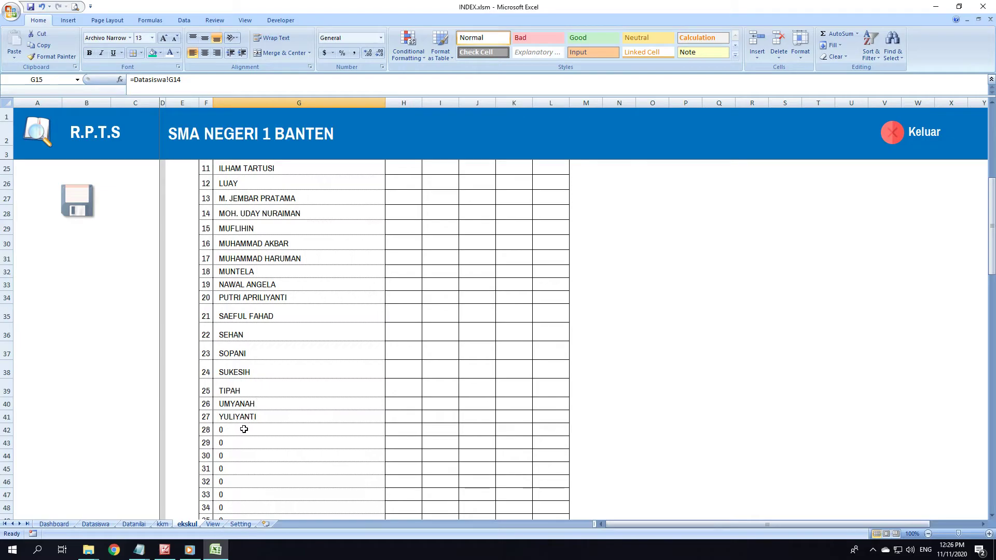
pyautogui.scroll(5, 257, 315)
pyautogui.moveTo(275, 227); pyautogui.dragTo(300, 538)
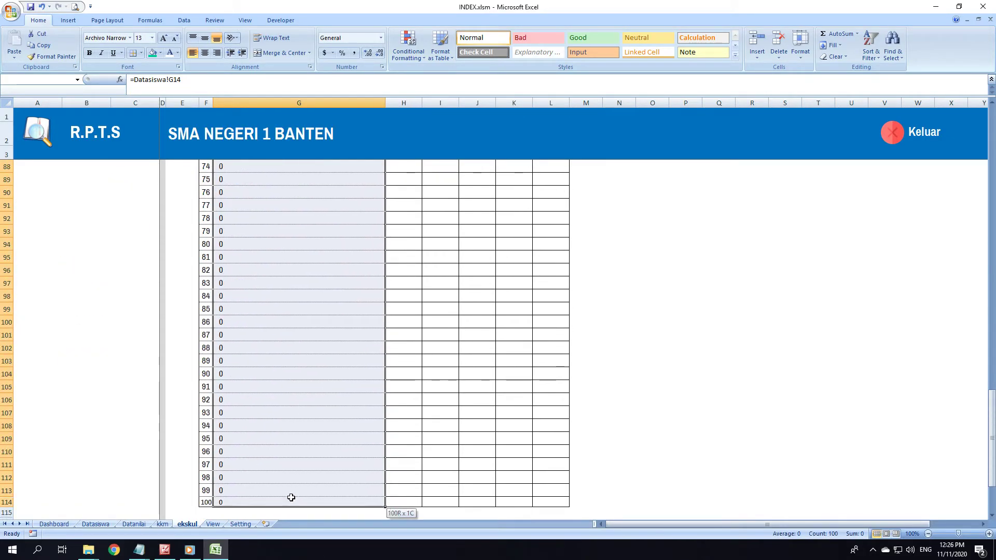
# - Apply the custom number format 0;0; to G15:G114 so empty student rows show blank
pyautogui.moveTo(300, 538); pyautogui.dragTo(289, 499)
pyautogui.click(335, 53)
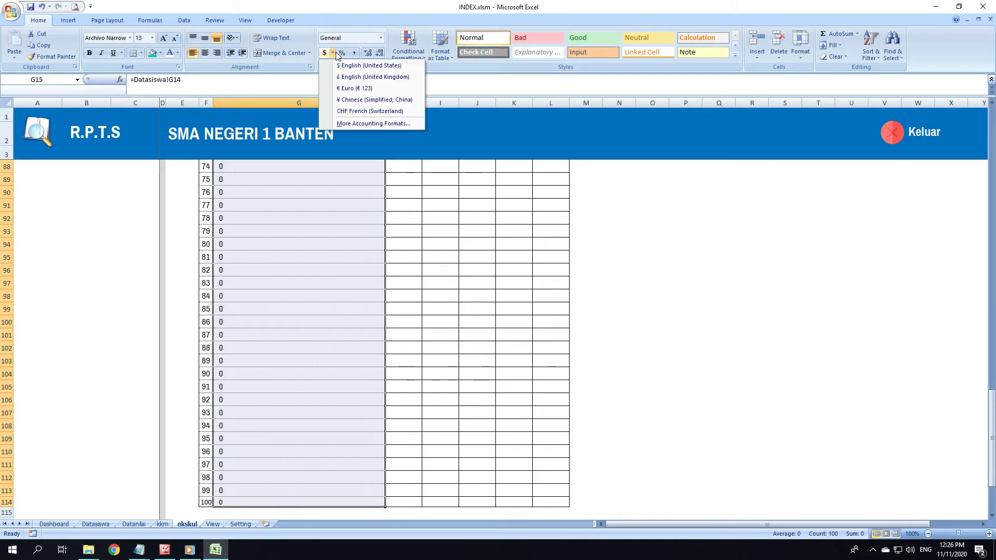
pyautogui.click(353, 124)
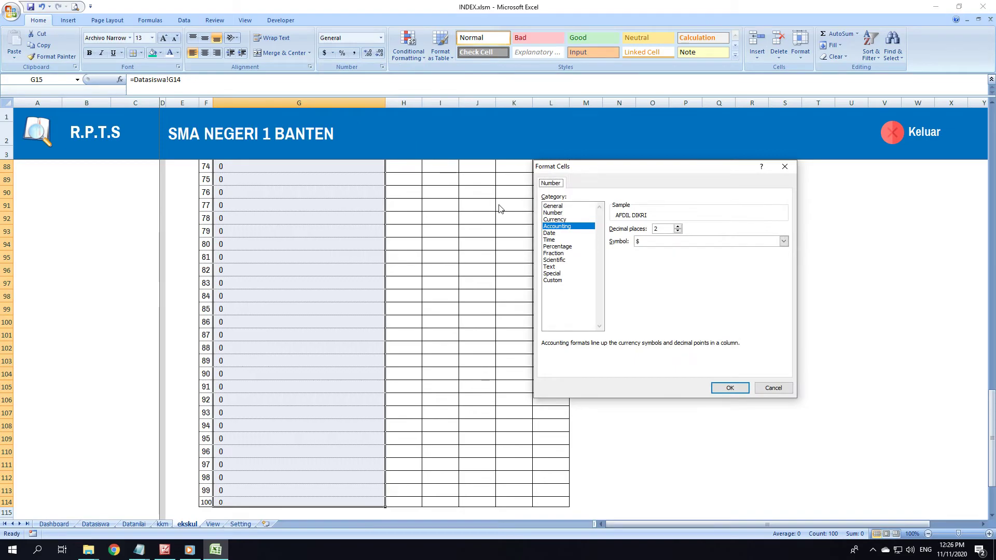
pyautogui.click(553, 280)
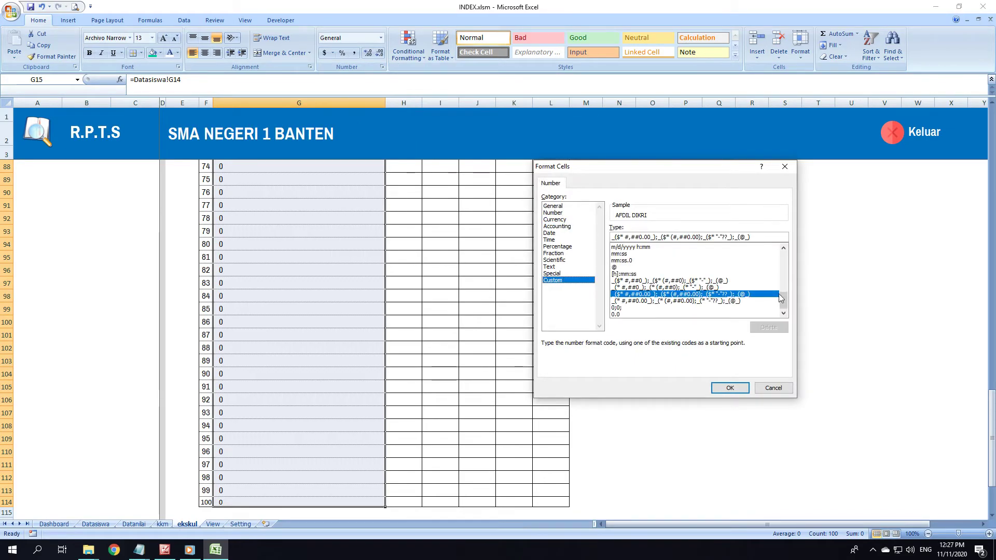
pyautogui.moveTo(780, 297); pyautogui.dragTo(783, 253)
pyautogui.click(643, 254)
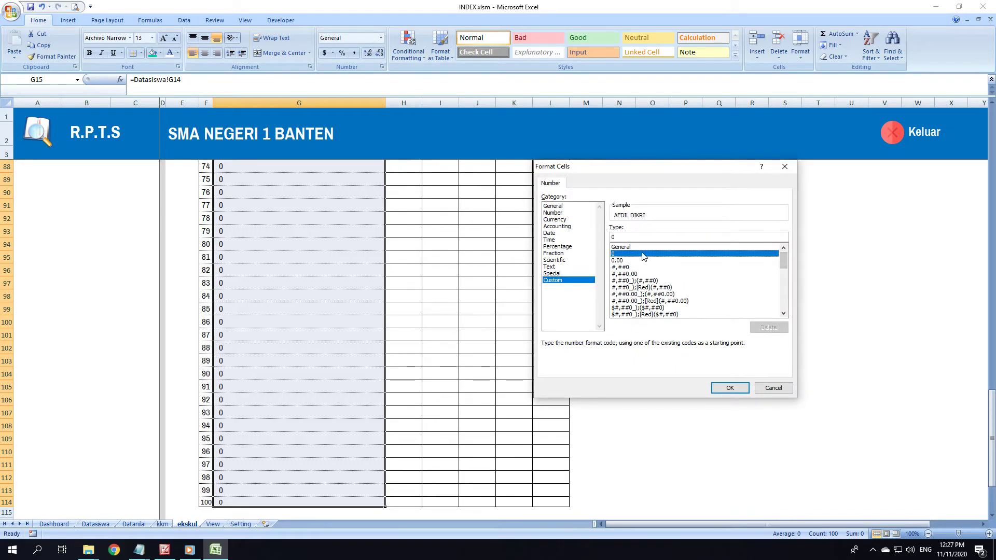
pyautogui.write(';')
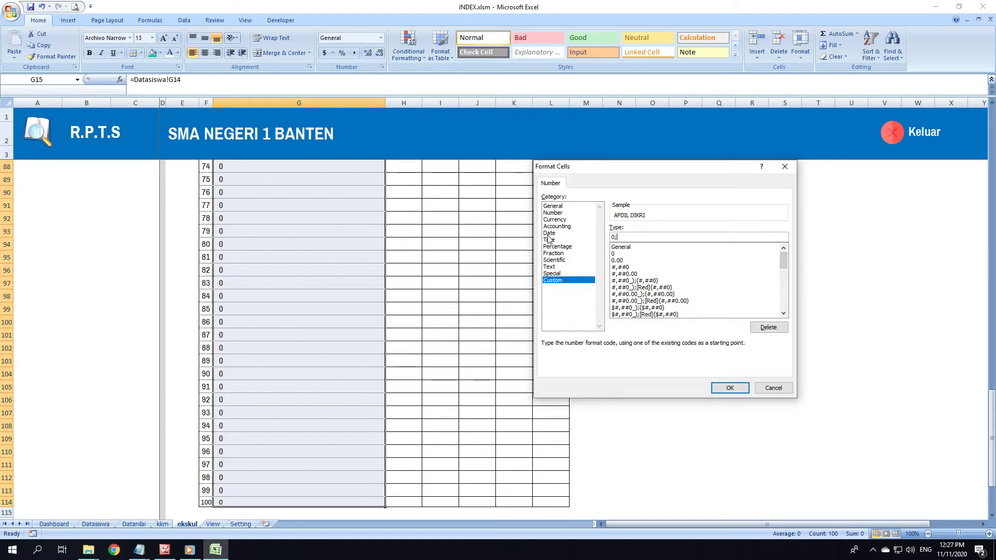
pyautogui.write('0;')
pyautogui.click(729, 388)
pyautogui.scroll(4, 317, 404)
pyautogui.scroll(9, 319, 409)
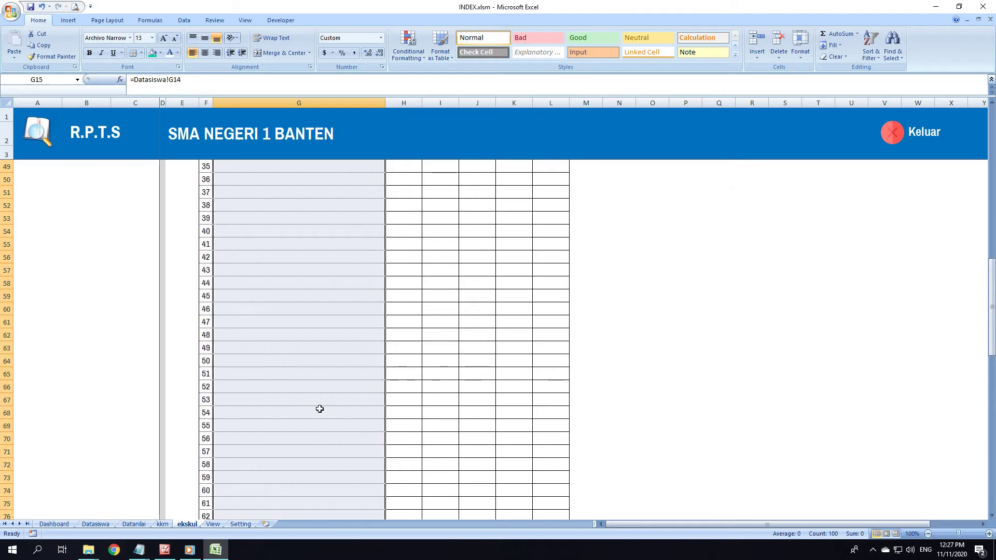
pyautogui.scroll(9, 327, 405)
pyautogui.scroll(5, 467, 322)
pyautogui.press('Down')
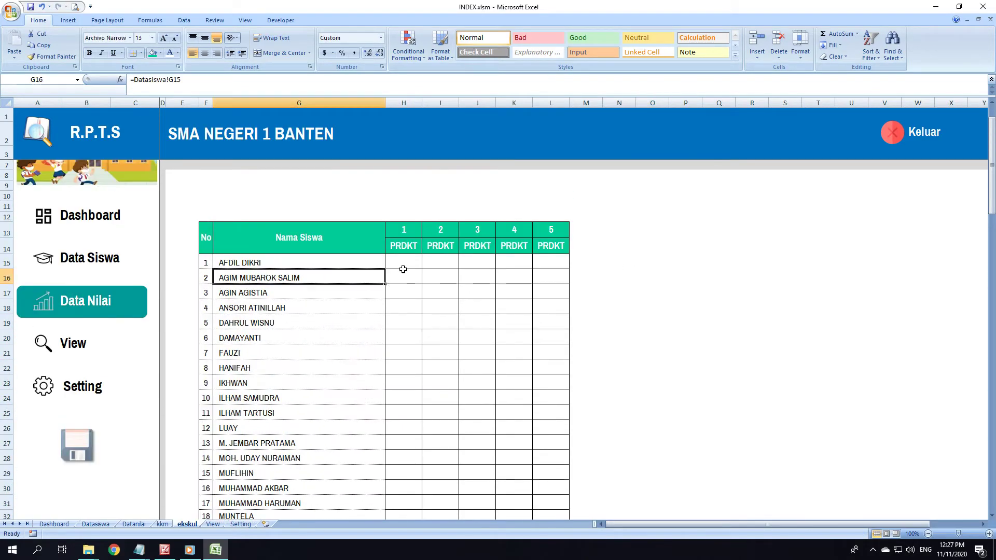
# - Review the kkm sheet and the BING header formula on Datanilai before returning to ekskul
pyautogui.click(537, 272)
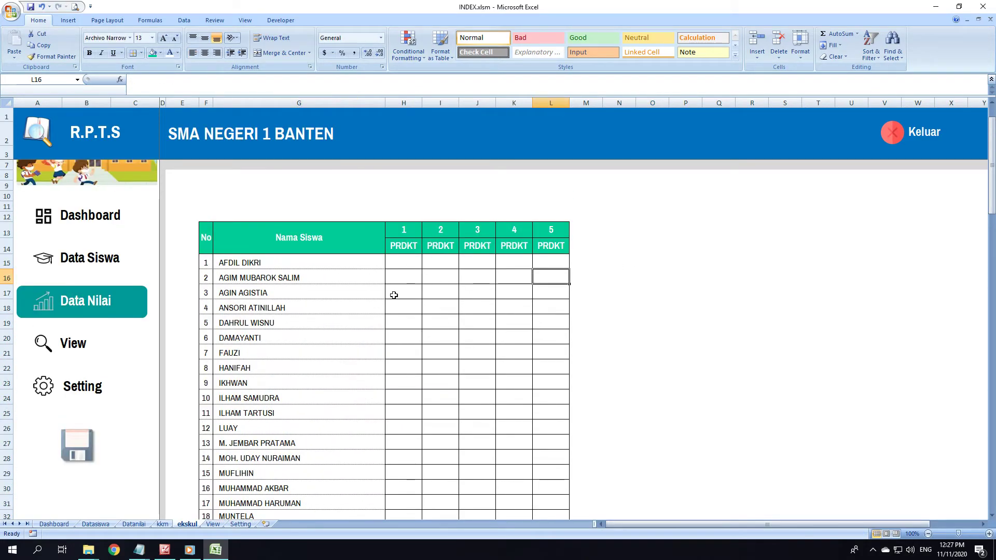
pyautogui.moveTo(410, 228); pyautogui.dragTo(559, 237)
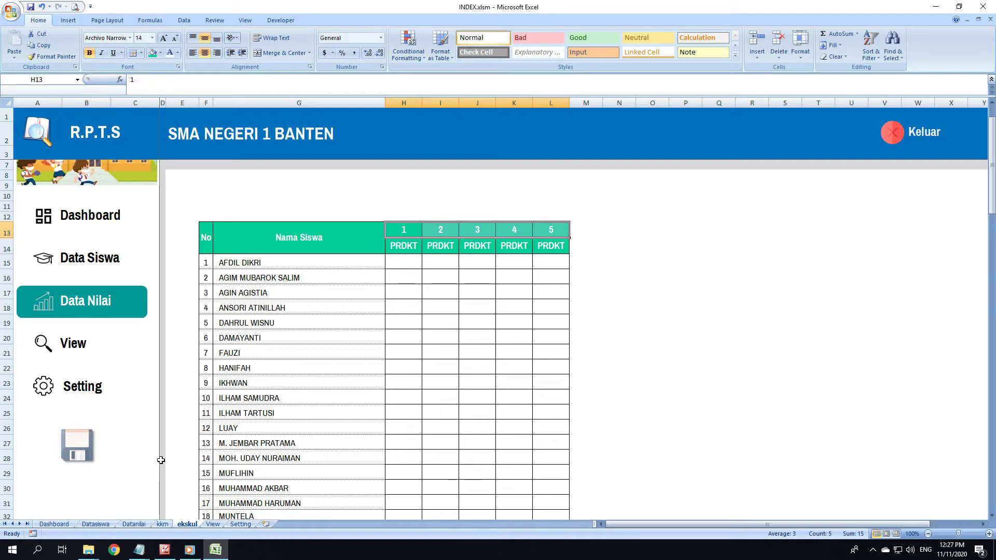
pyautogui.click(162, 524)
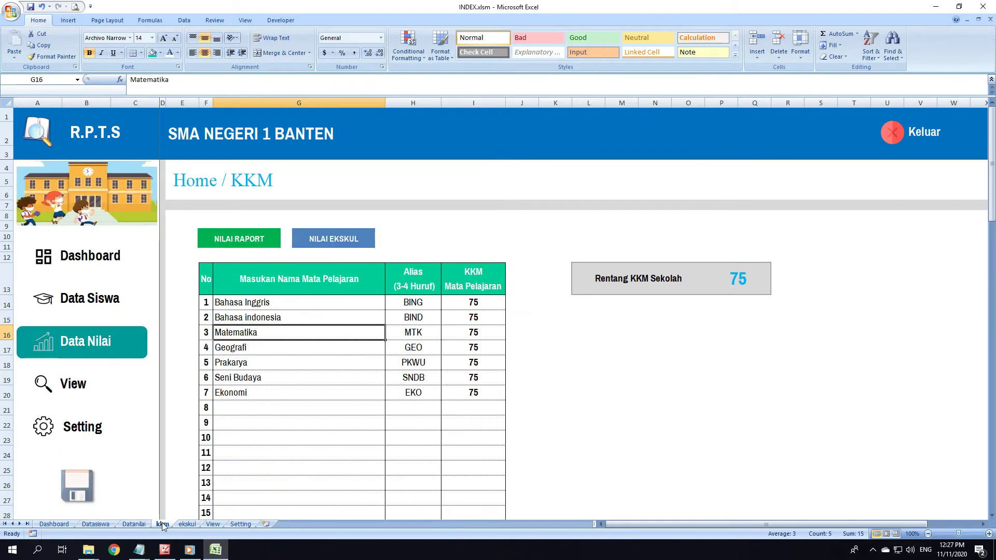
pyautogui.scroll(-1, 352, 319)
pyautogui.scroll(-3, 351, 319)
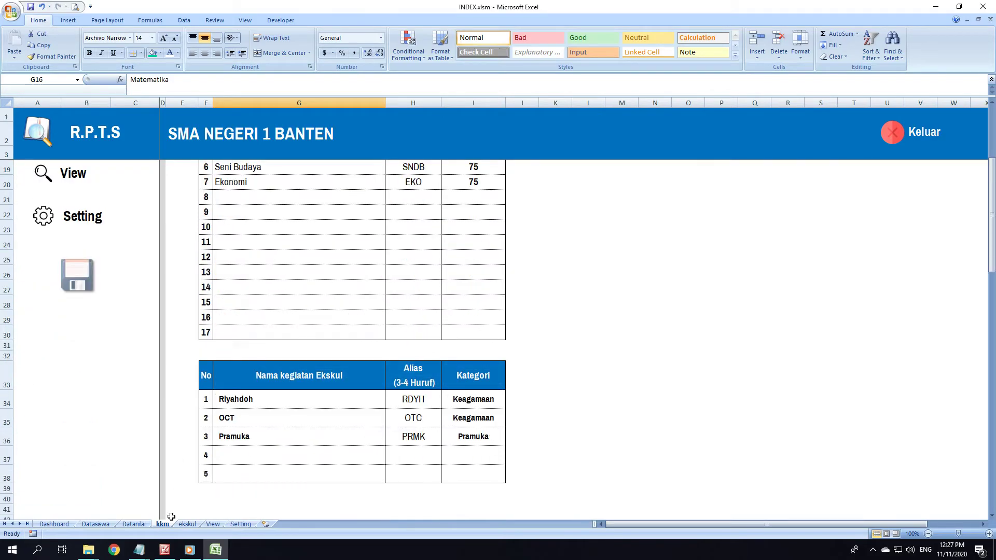
pyautogui.click(133, 524)
pyautogui.click(165, 525)
pyautogui.click(183, 525)
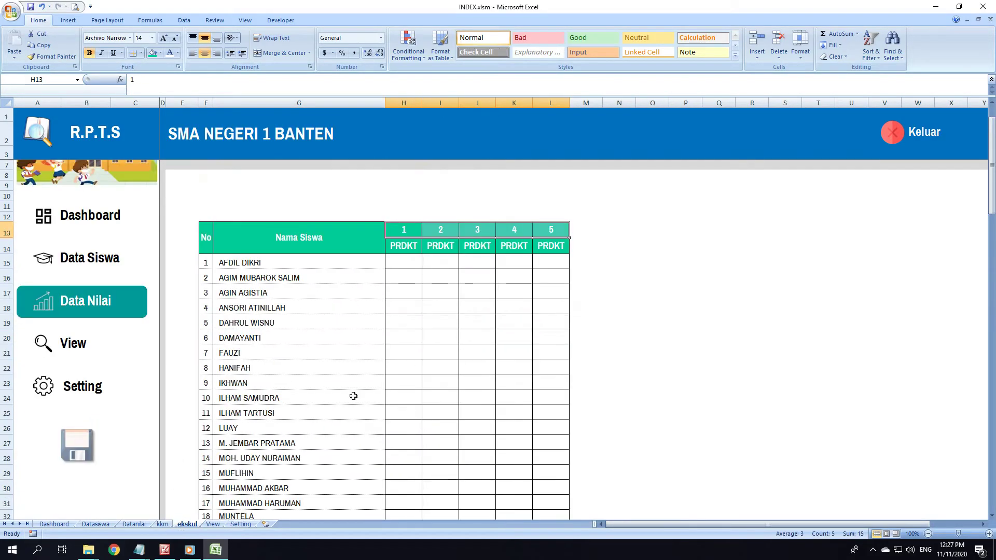
pyautogui.click(131, 525)
pyautogui.click(380, 293)
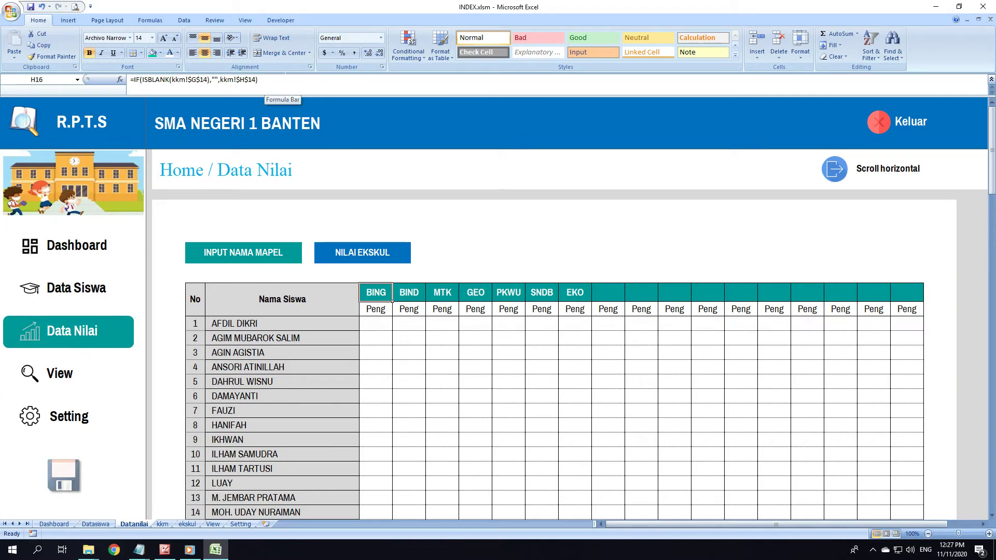
pyautogui.click(213, 524)
pyautogui.click(187, 525)
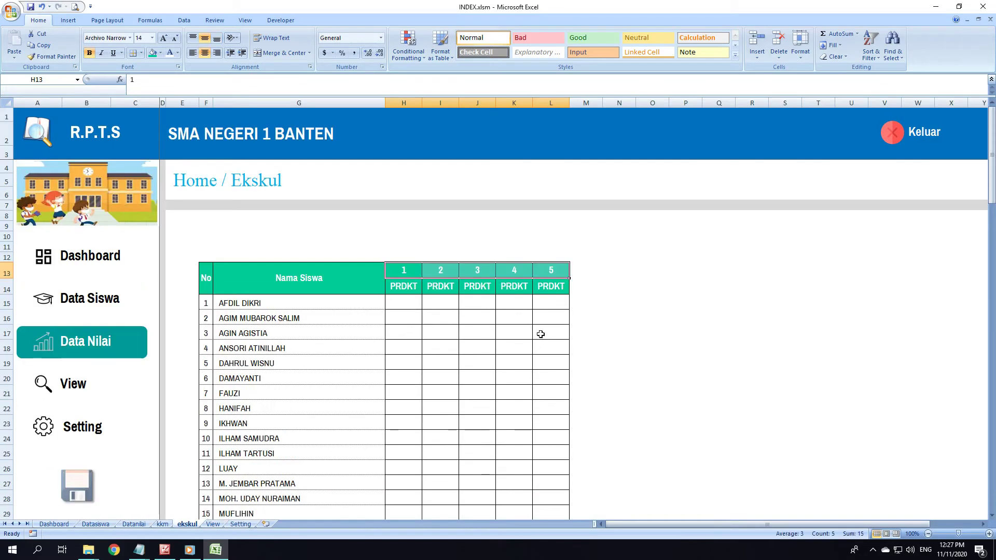
# - Clear the 1–5 headers in H13:L13 and start an =IF(ISBLANK( formula in H13
pyautogui.moveTo(398, 266); pyautogui.dragTo(559, 269)
pyautogui.press('Delete')
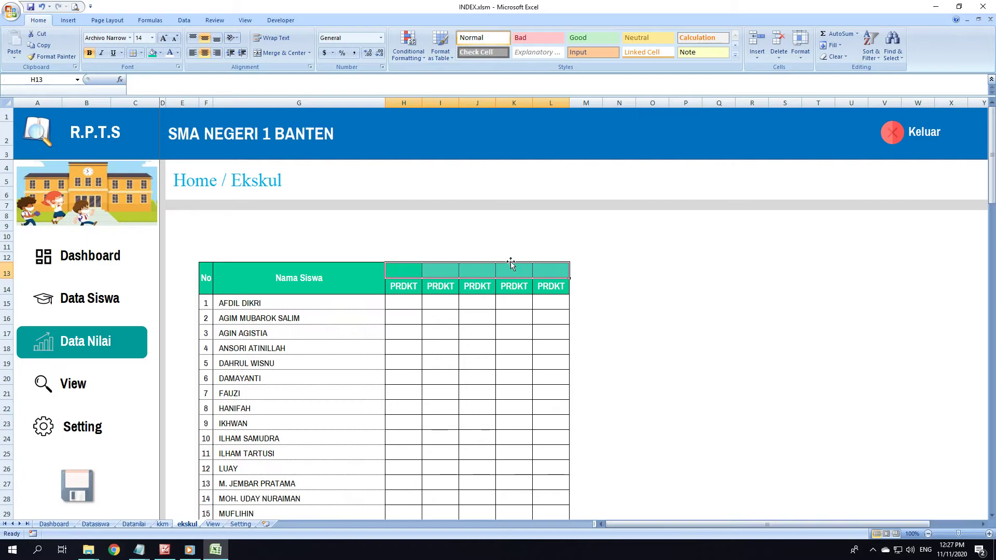
pyautogui.click(413, 267)
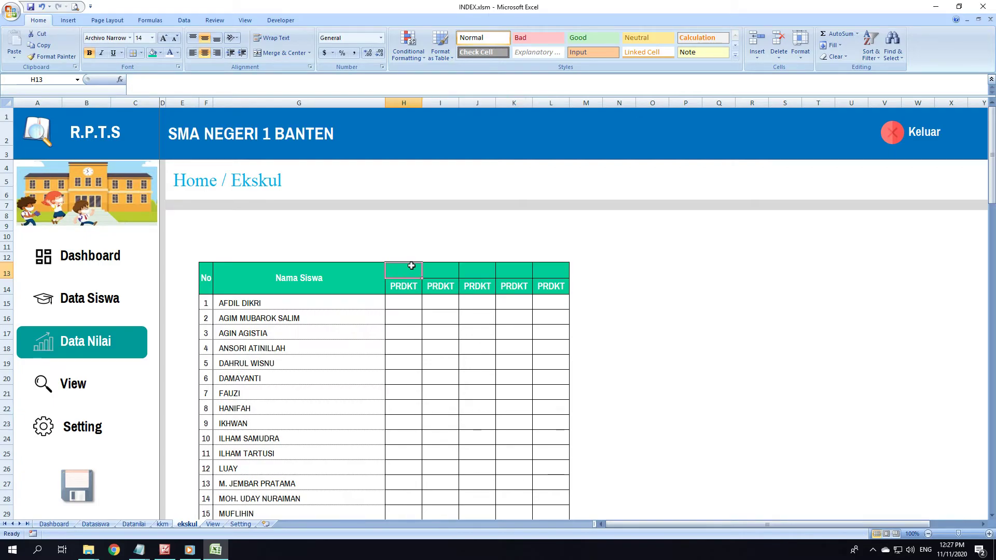
pyautogui.write('=IF')
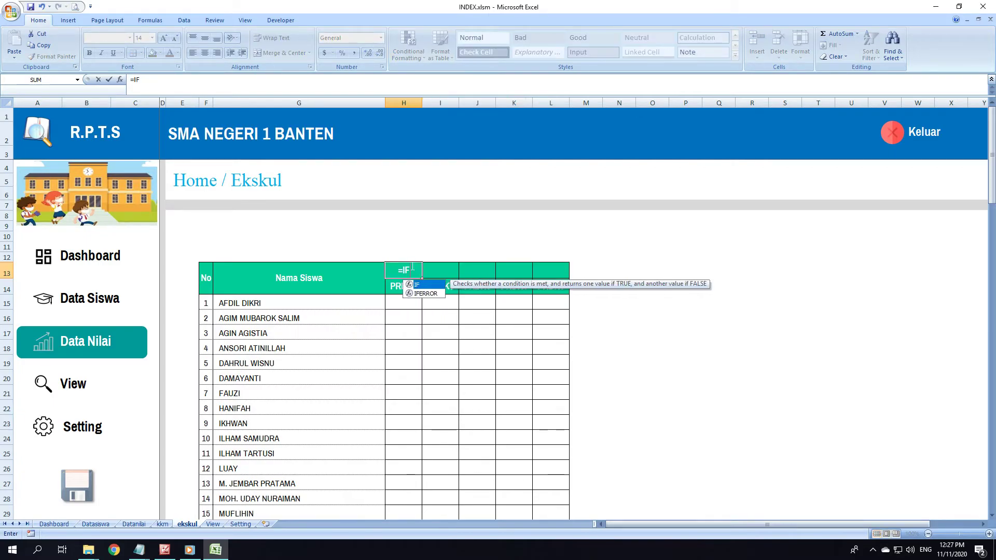
pyautogui.write('(IS')
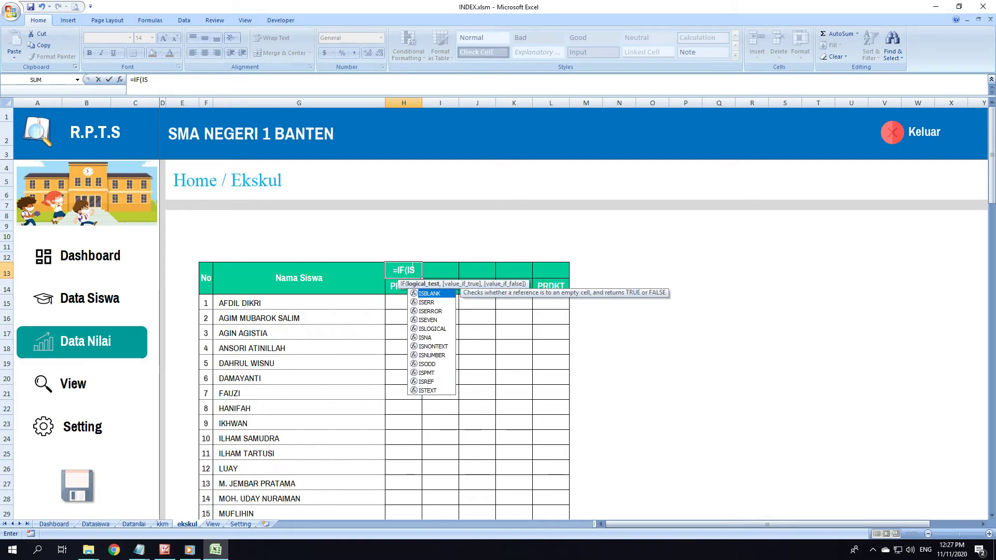
pyautogui.doubleClick(433, 295)
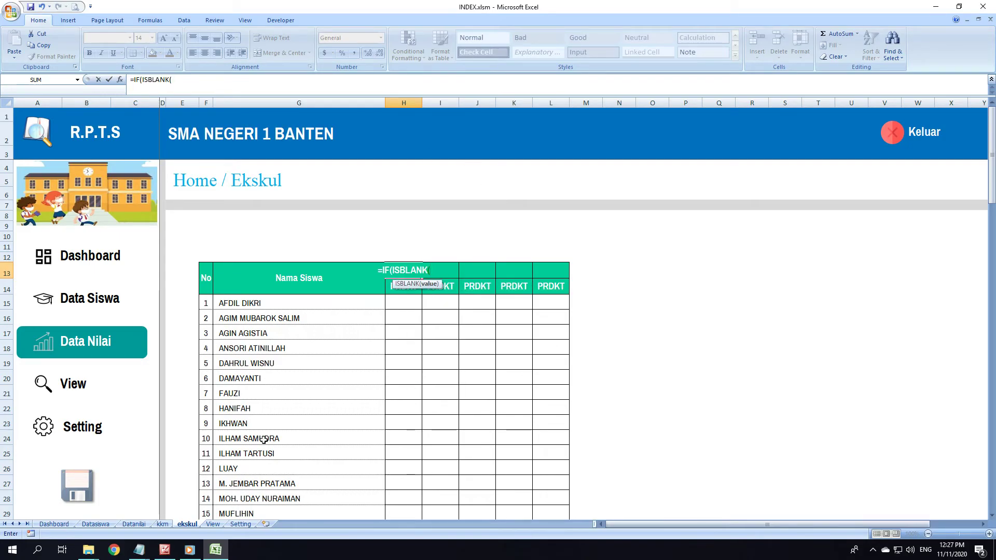
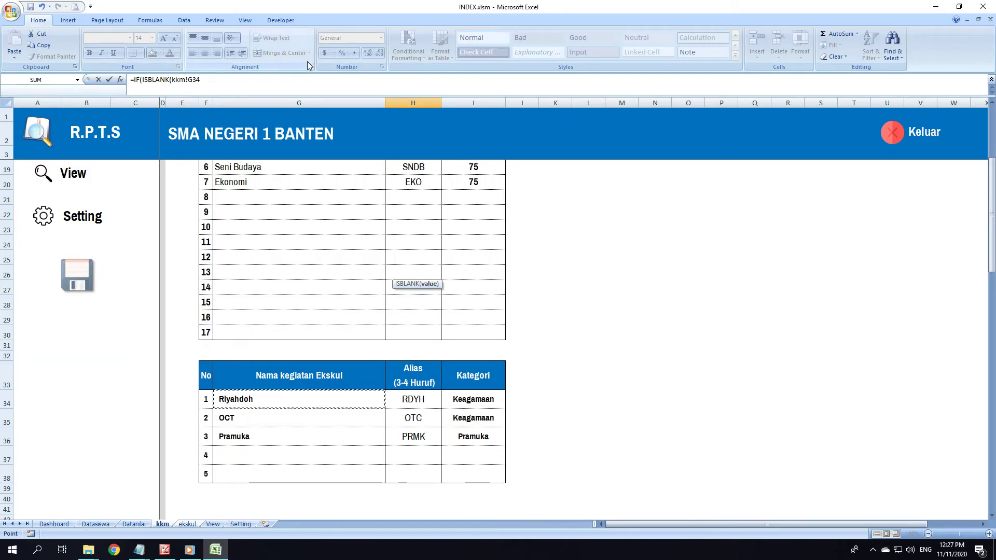
# - Complete H13's formula as =IF(ISBLANK(kkm!$G$34),"",kkm!$H$34) and accept Excel's correction so it shows RDYH
pyautogui.write(')')
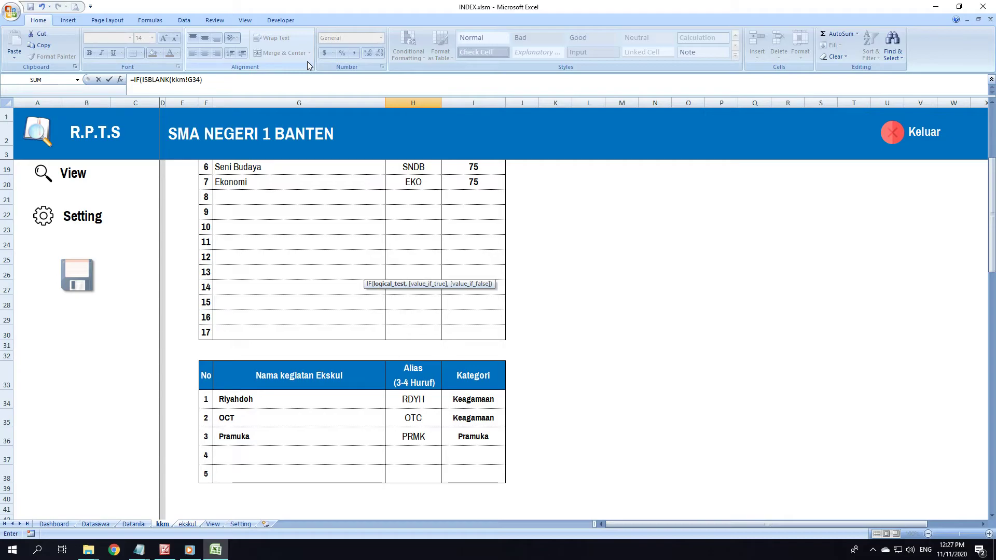
pyautogui.write(',')
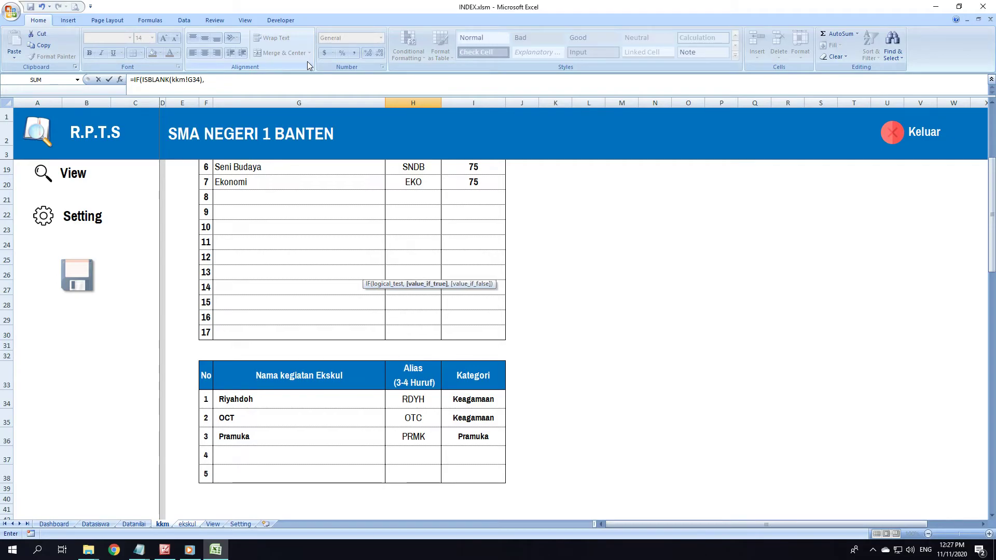
pyautogui.write('""')
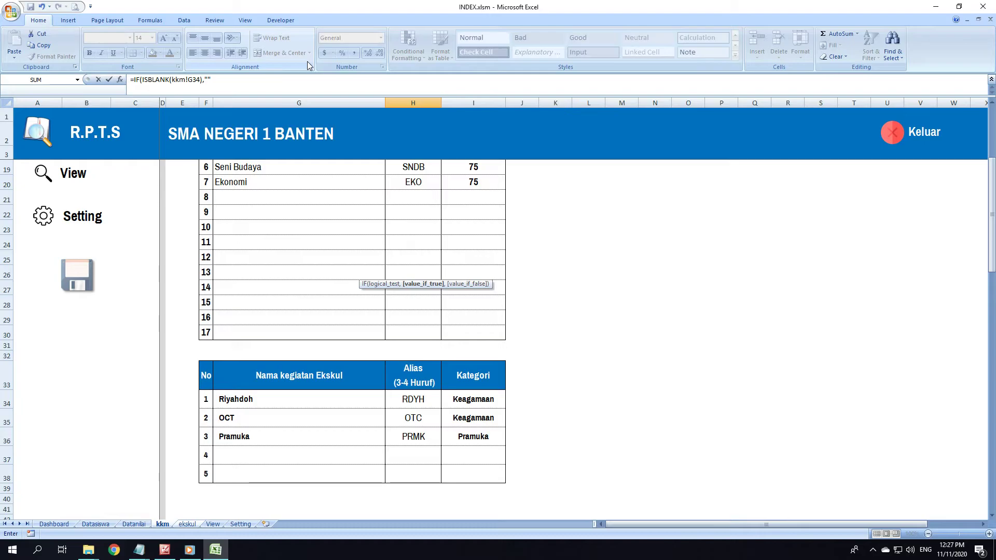
pyautogui.write(',')
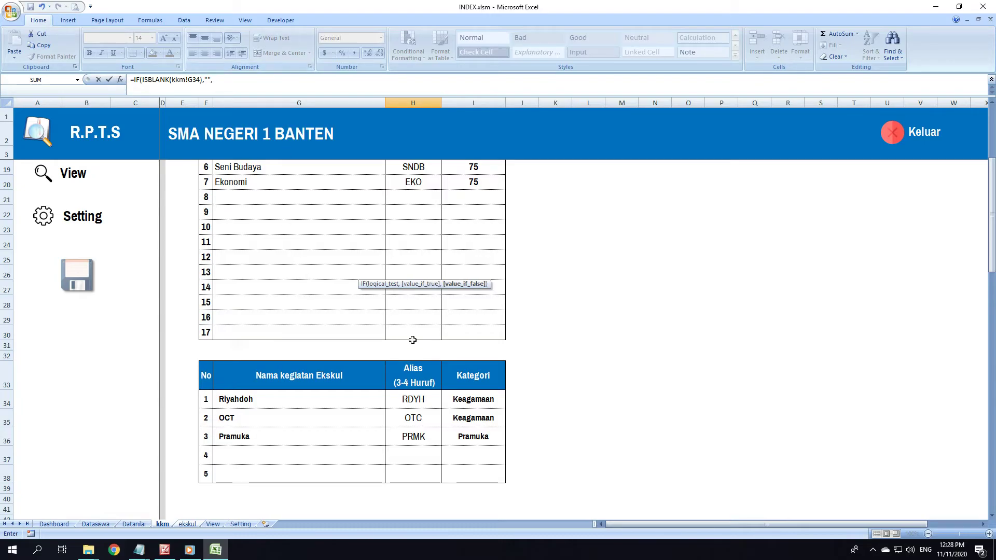
pyautogui.click(413, 398)
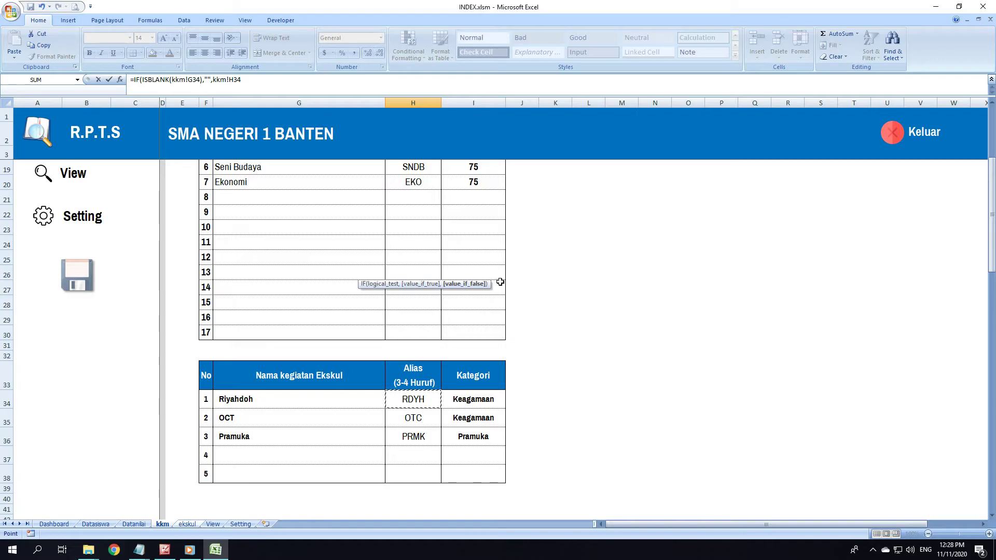
pyautogui.click(196, 80)
pyautogui.press('F4')
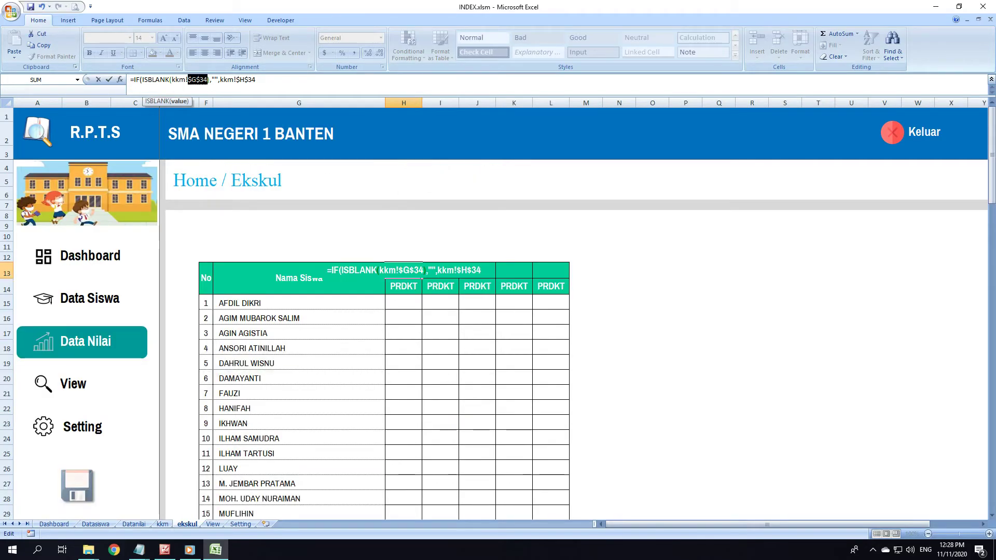
pyautogui.press('Return')
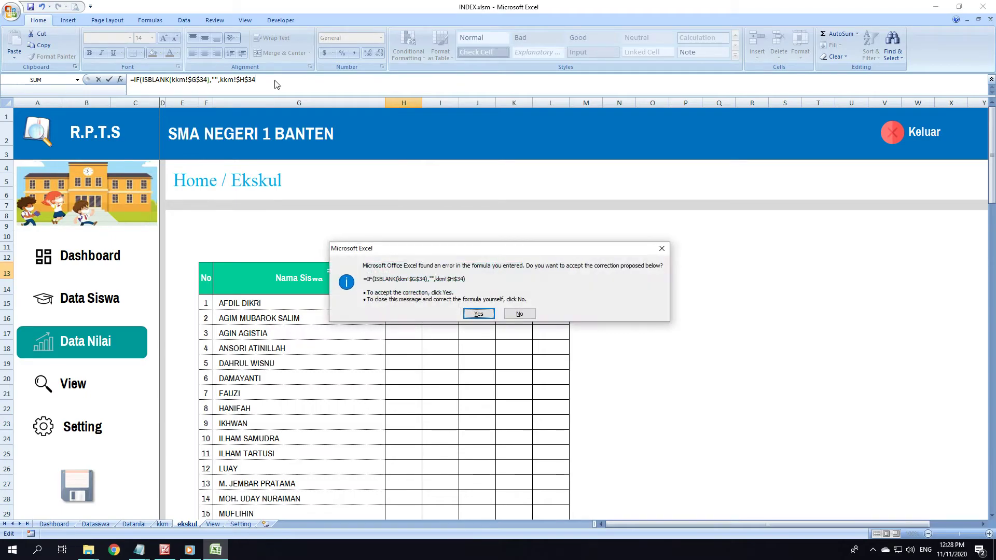
pyautogui.press('Return')
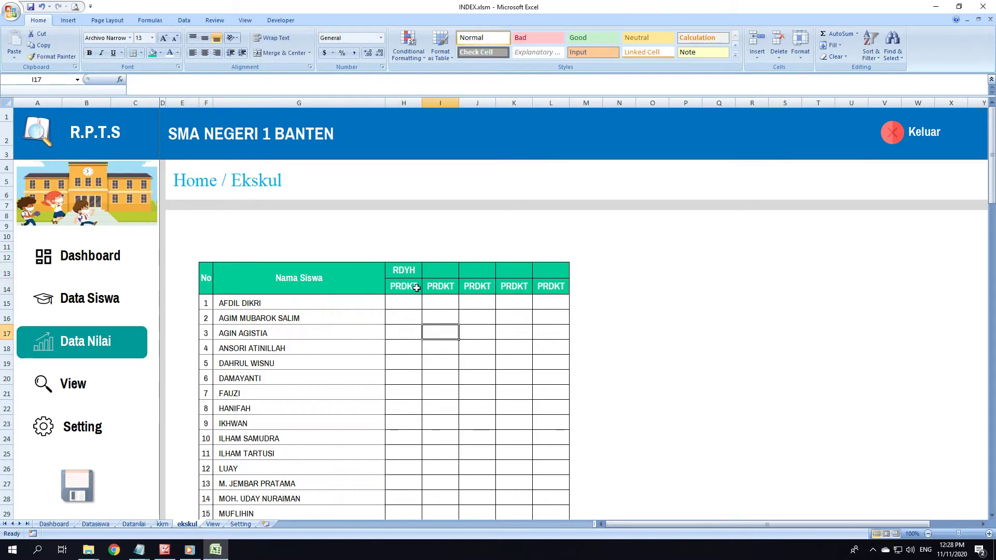
# - Copy H13's header formula into I13:L13 using Paste Special > Formulas
pyautogui.click(407, 271)
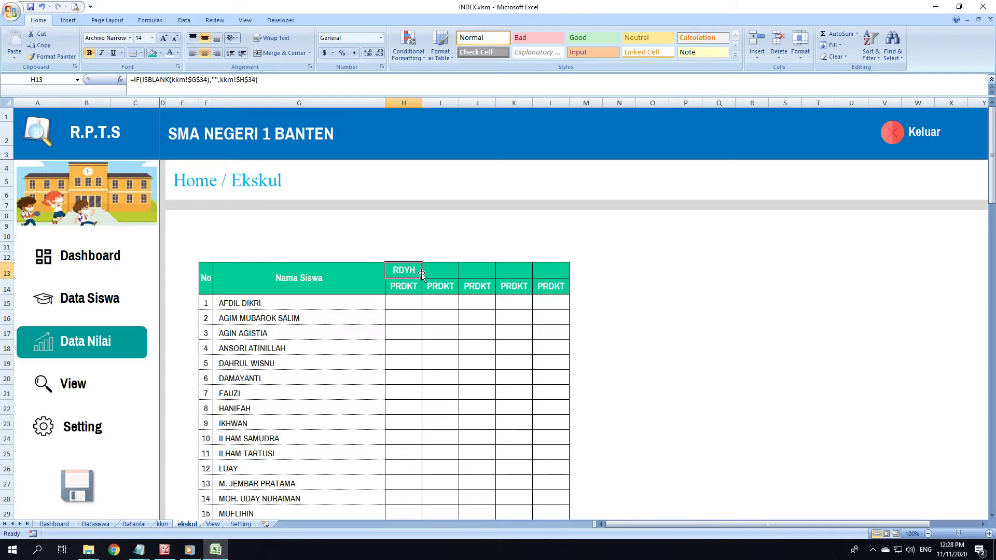
pyautogui.hotkey('ctrl', 'c')
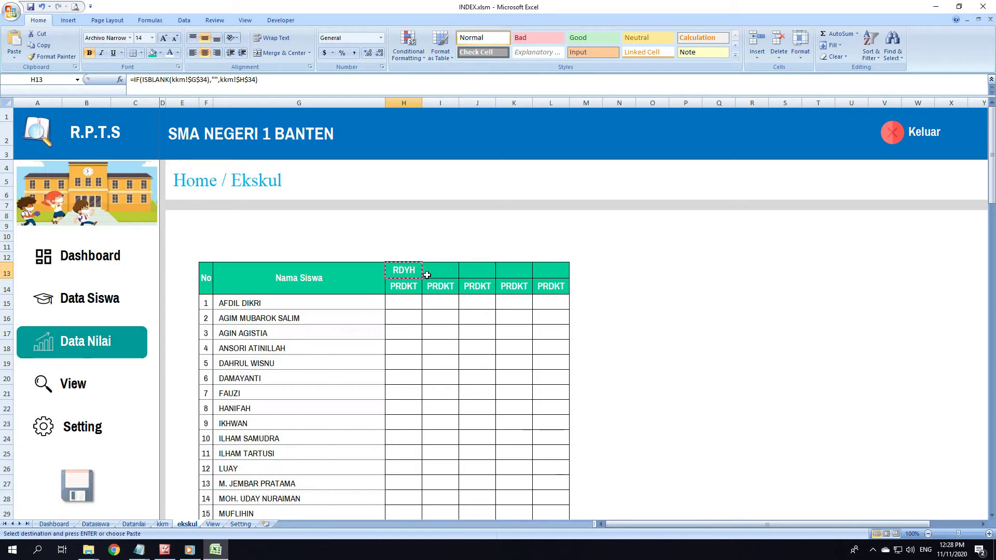
pyautogui.moveTo(440, 271); pyautogui.dragTo(557, 273)
pyautogui.rightClick(442, 269)
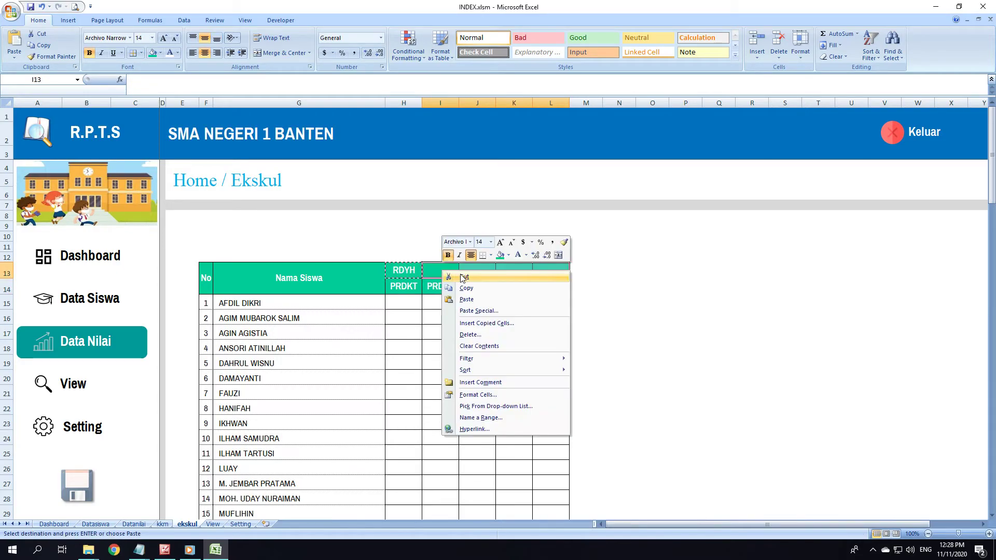
pyautogui.click(470, 310)
pyautogui.click(417, 261)
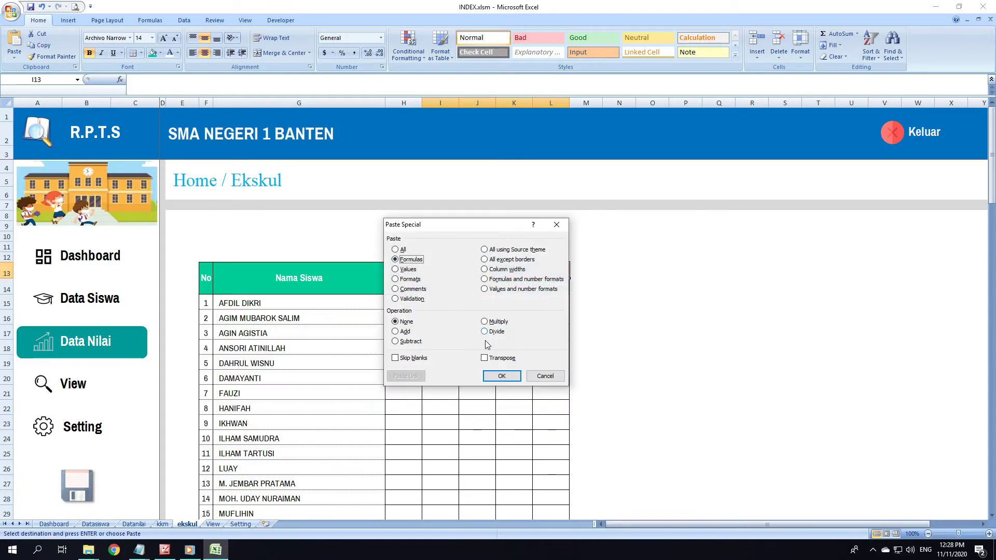
pyautogui.click(502, 376)
pyautogui.click(474, 348)
# - Point I13's formula at kkm row 35 so it shows OTC
pyautogui.click(436, 270)
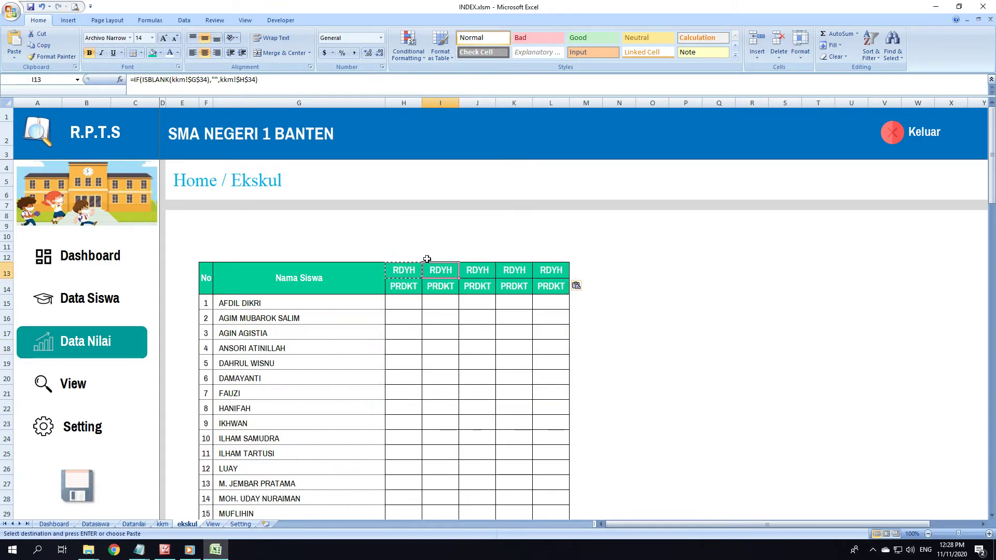
pyautogui.click(207, 79)
pyautogui.press('BackSpace')
pyautogui.write('5')
pyautogui.click(258, 80)
pyautogui.press('BackSpace')
pyautogui.write('5')
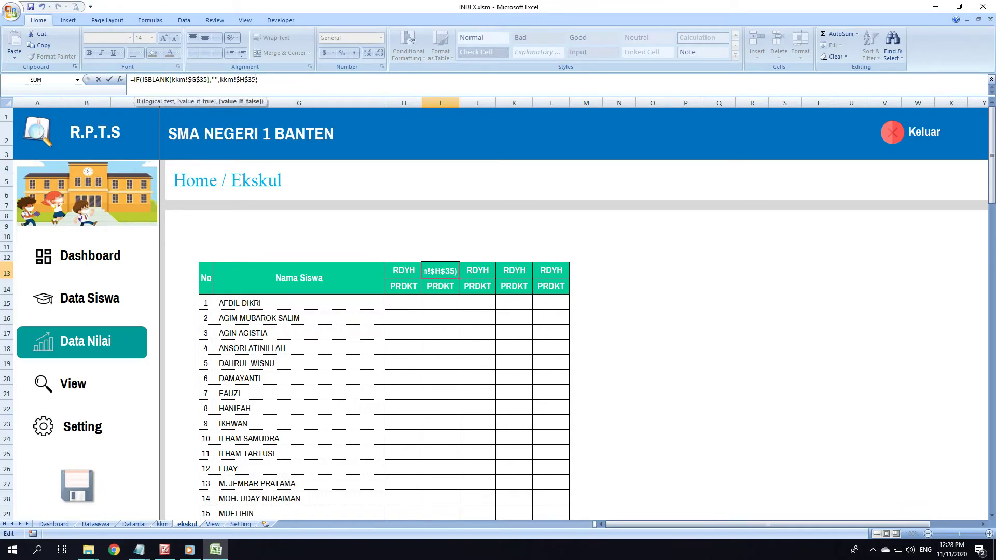
pyautogui.press('Tab')
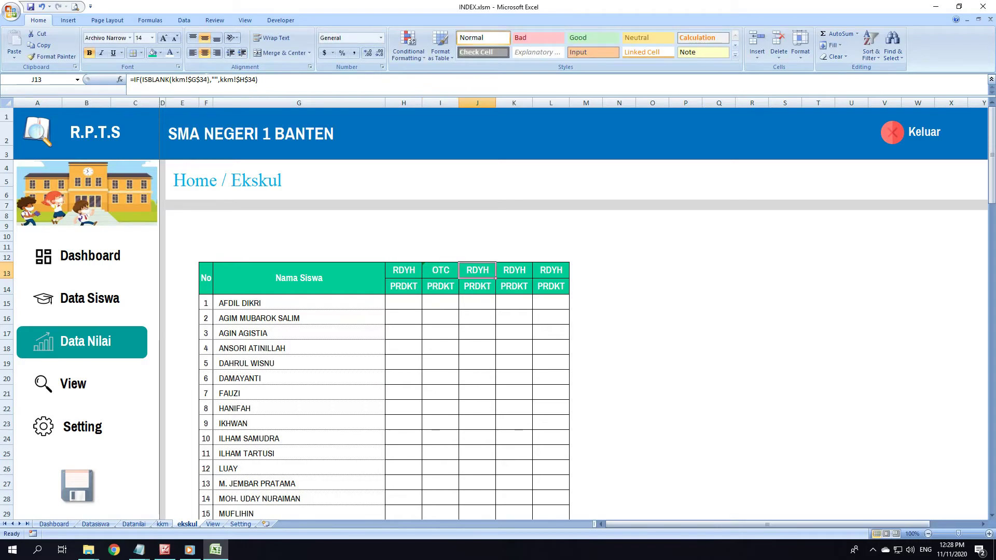
# - Point J13's formula at kkm row 36 so it shows PRMK
pyautogui.click(208, 79)
pyautogui.press('BackSpace')
pyautogui.write('6')
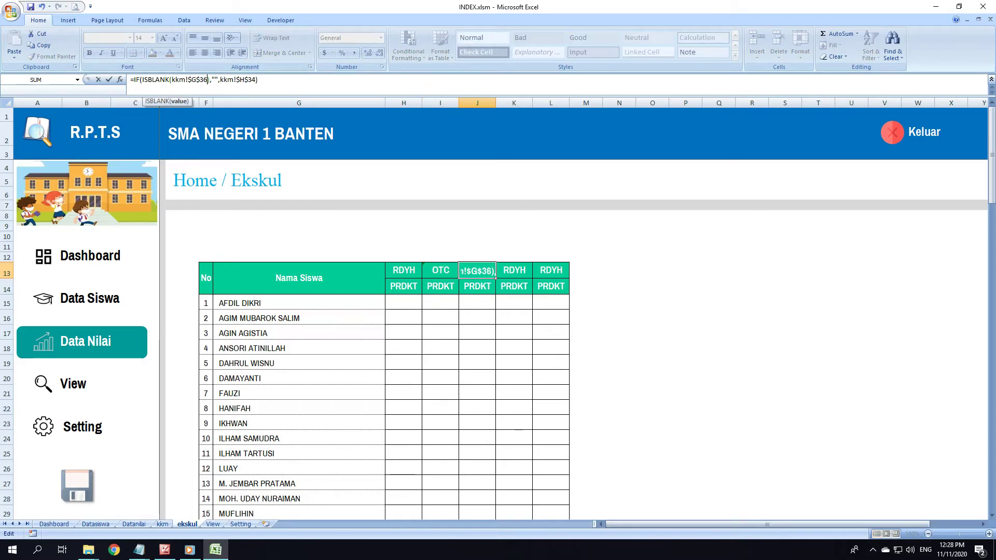
pyautogui.click(256, 79)
pyautogui.press('BackSpace')
pyautogui.write('6')
pyautogui.press('Tab')
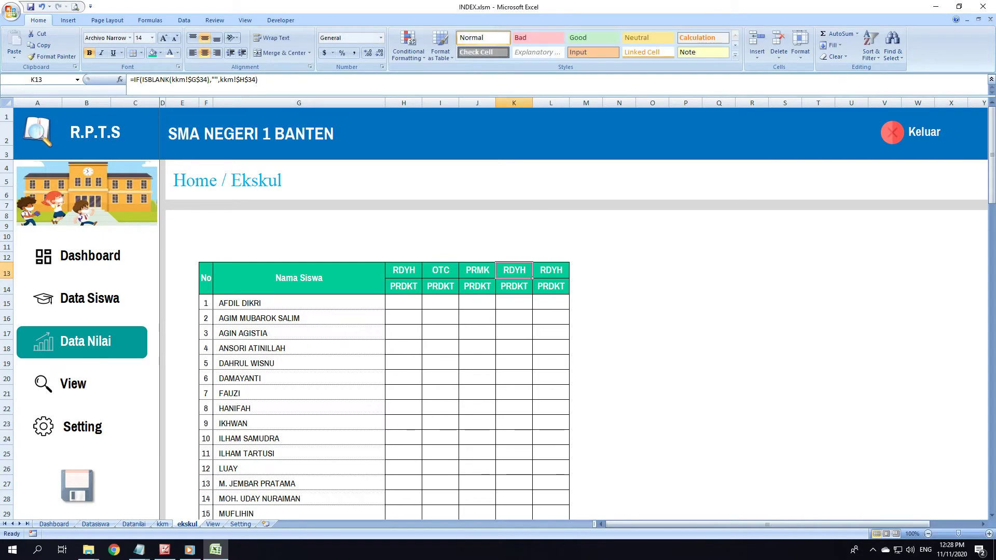
# - Point K13 and L13 at kkm rows 37 and 38, which stay blank
pyautogui.click(207, 79)
pyautogui.press('BackSpace')
pyautogui.write('7')
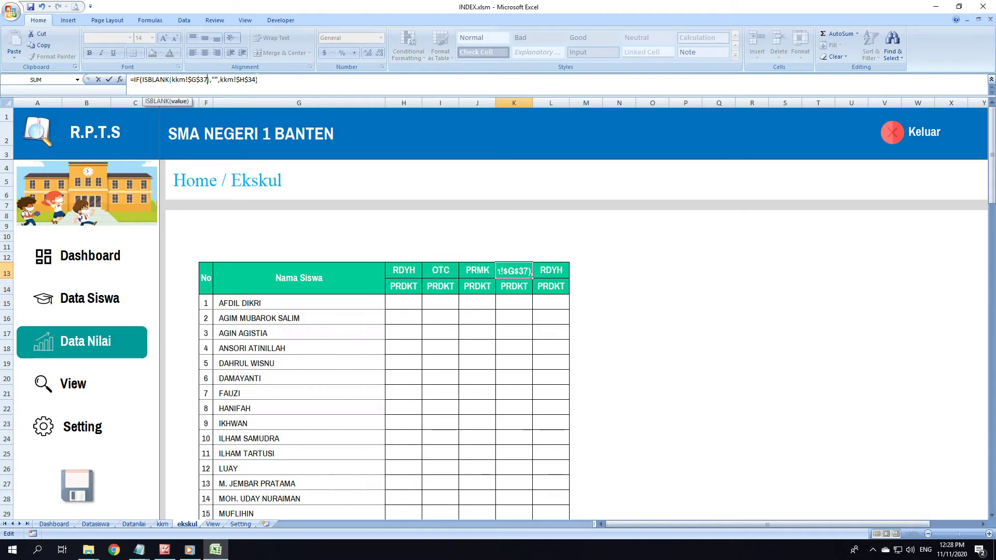
pyautogui.click(256, 79)
pyautogui.press('BackSpace')
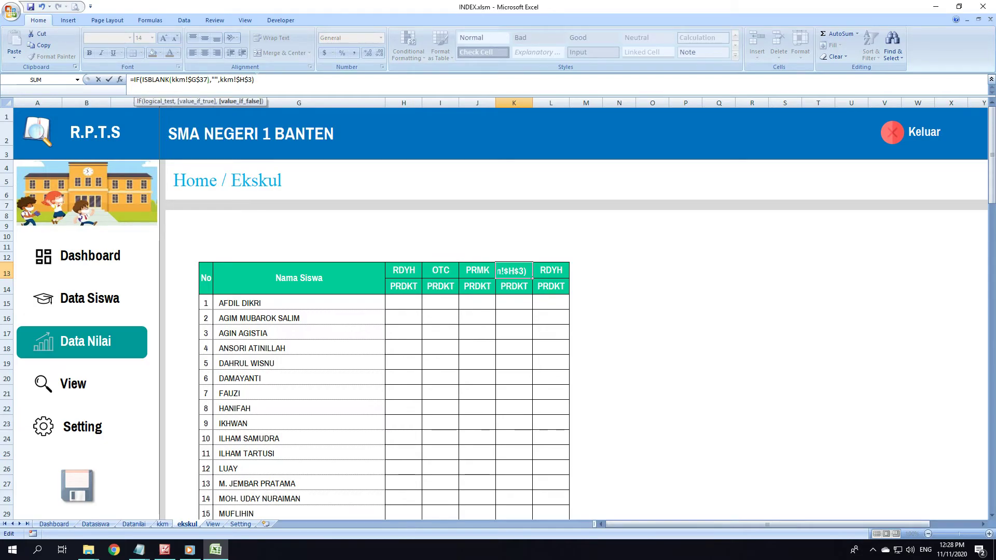
pyautogui.write('7')
pyautogui.press('Tab')
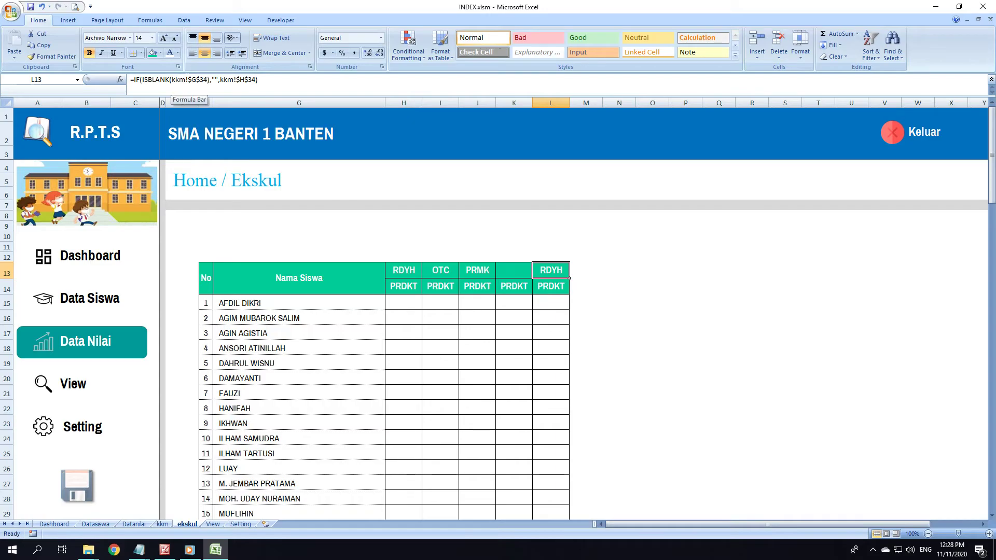
pyautogui.click(208, 79)
pyautogui.press('BackSpace')
pyautogui.write('8')
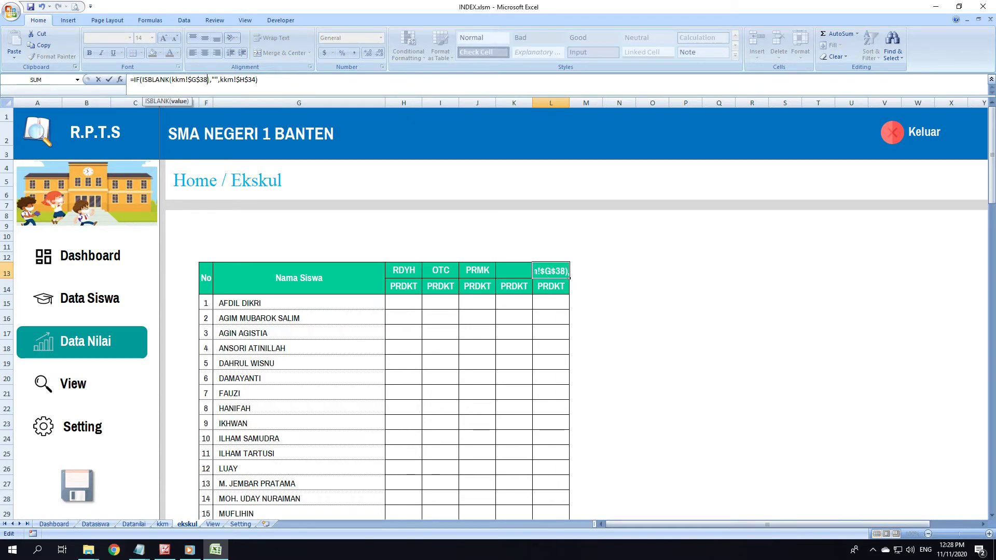
pyautogui.click(255, 80)
pyautogui.press('BackSpace')
pyautogui.write('8')
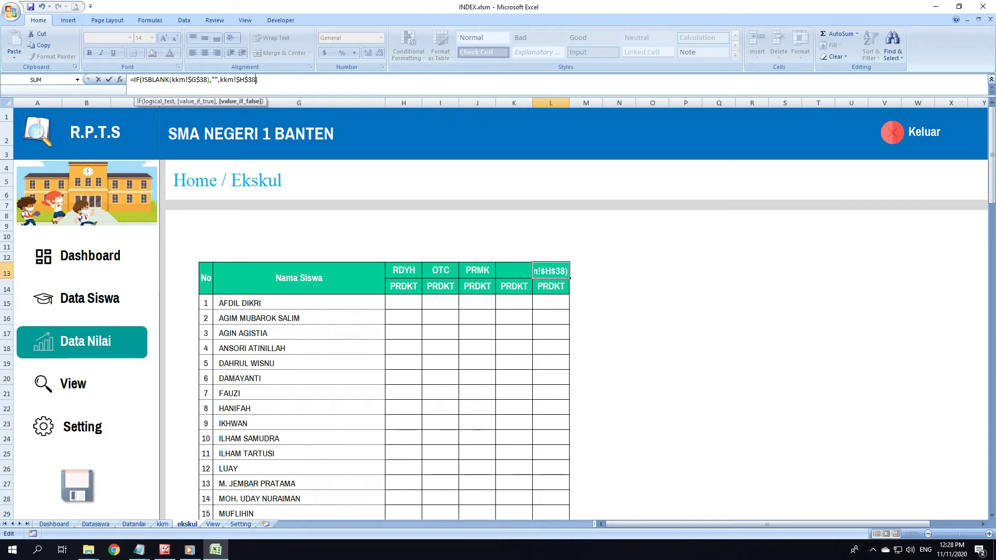
pyautogui.click(441, 286)
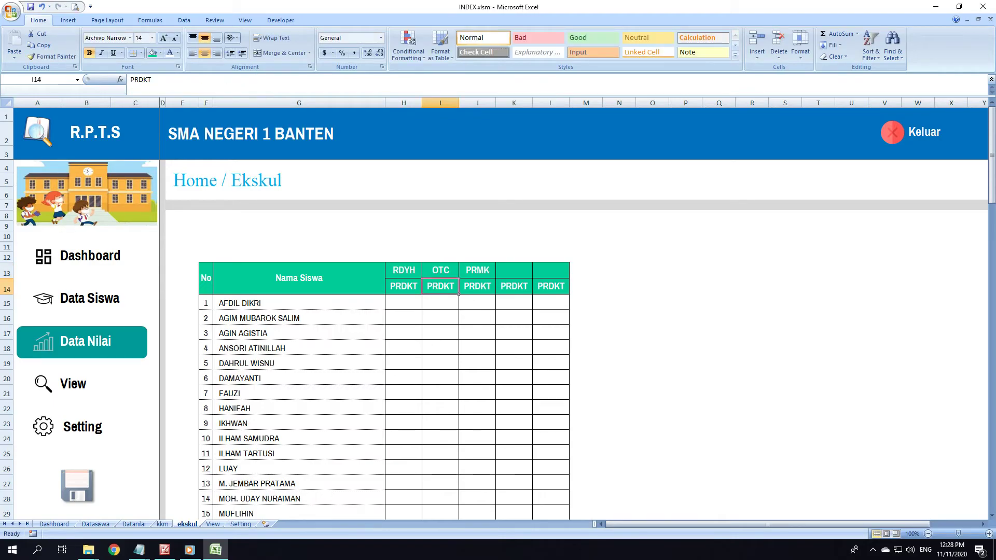
# - On kkm row 37, enter Paskibra with alias PSKB and category Paskibra
pyautogui.click(521, 271)
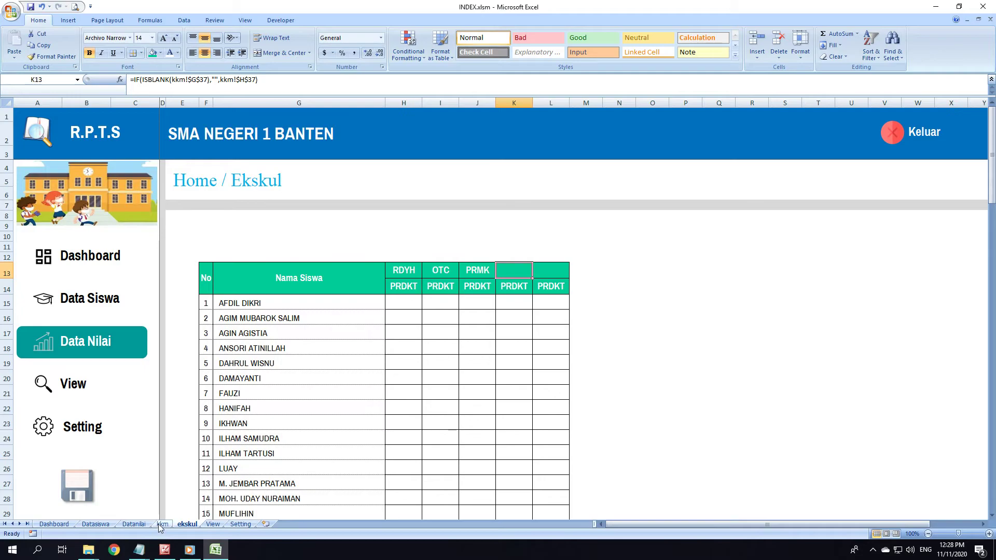
pyautogui.click(162, 524)
pyautogui.click(228, 455)
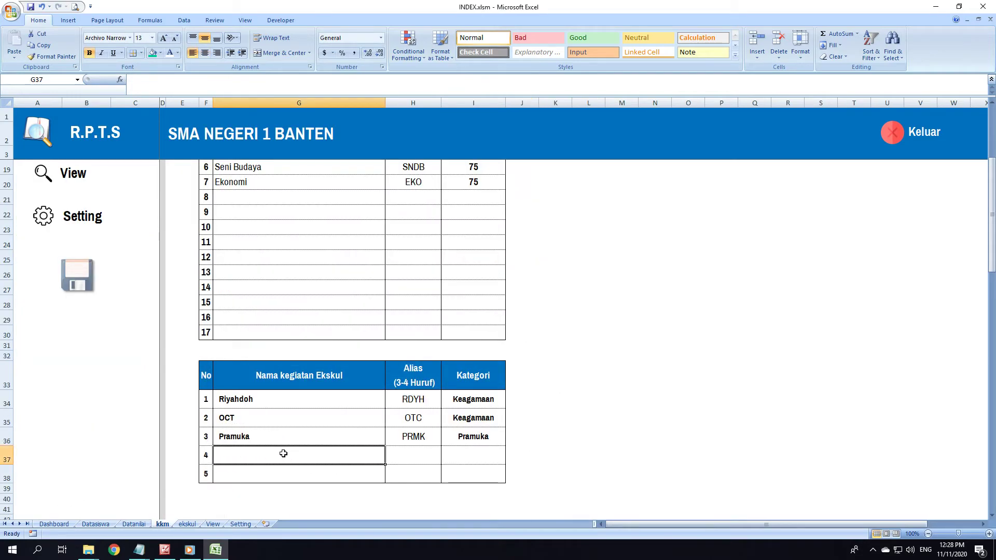
pyautogui.write('Paskibra')
pyautogui.press('Tab')
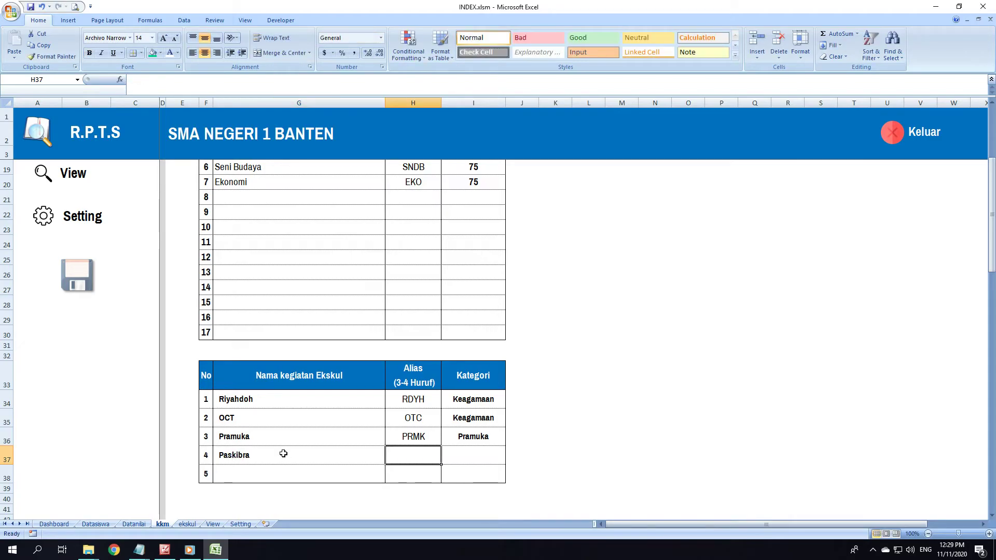
pyautogui.write('PSKB')
pyautogui.press('Tab')
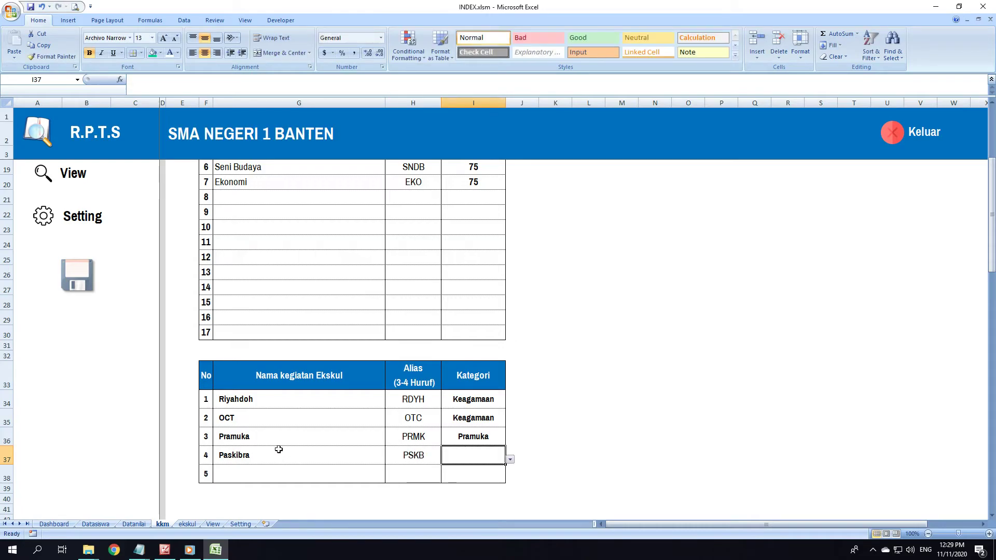
pyautogui.click(511, 460)
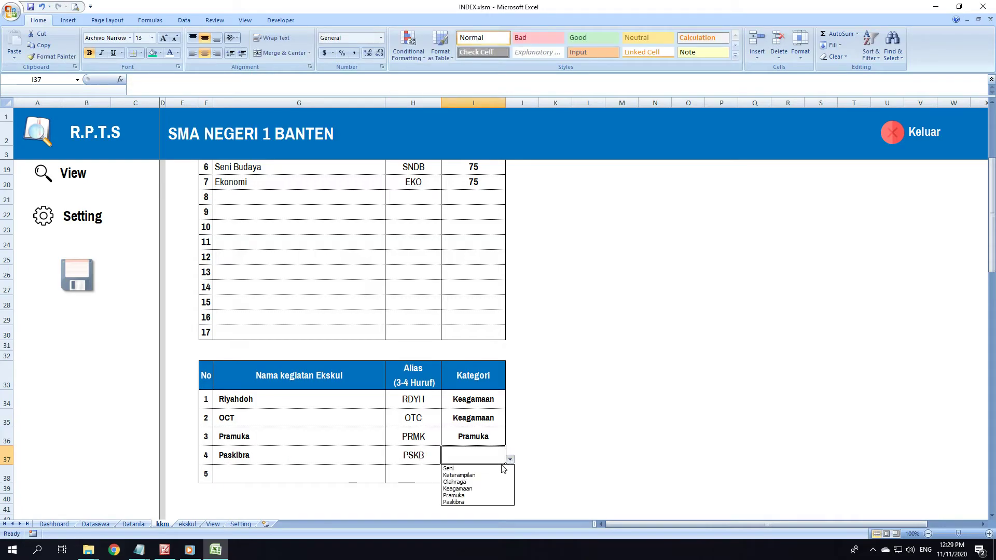
pyautogui.click(473, 501)
pyautogui.scroll(1, 489, 492)
pyautogui.scroll(4, 338, 396)
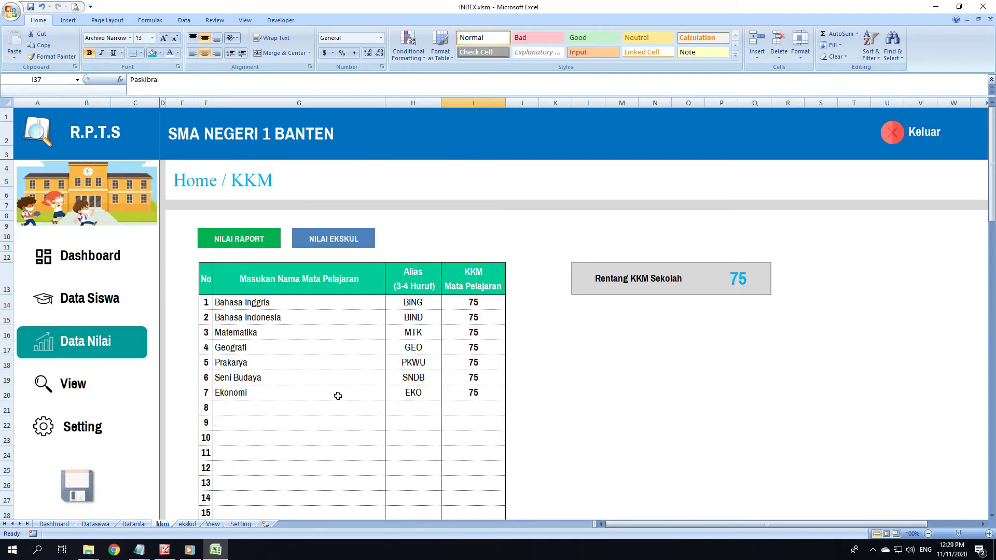
# - Hyperlink the NILAI EKSKUL shape to the ekskul sheet with ScreenTip NILAI EKSKUL
pyautogui.keyDown('ctrl'); pyautogui.click(331, 239); pyautogui.keyUp('ctrl')
pyautogui.click(432, 238)
pyautogui.keyDown('ctrl'); pyautogui.click(271, 242); pyautogui.keyUp('ctrl')
pyautogui.click(442, 241)
pyautogui.keyDown('ctrl'); pyautogui.click(362, 240); pyautogui.keyUp('ctrl')
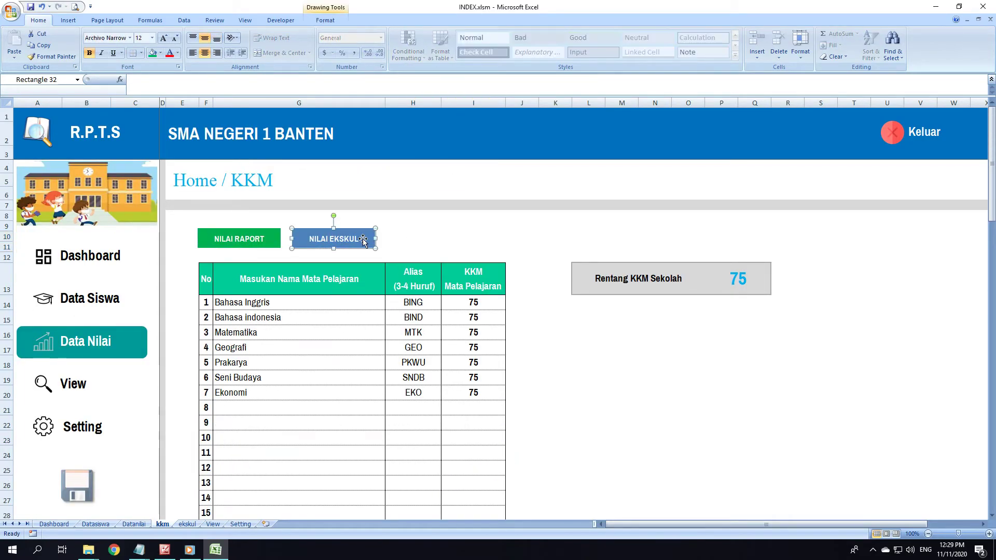
pyautogui.click(448, 246)
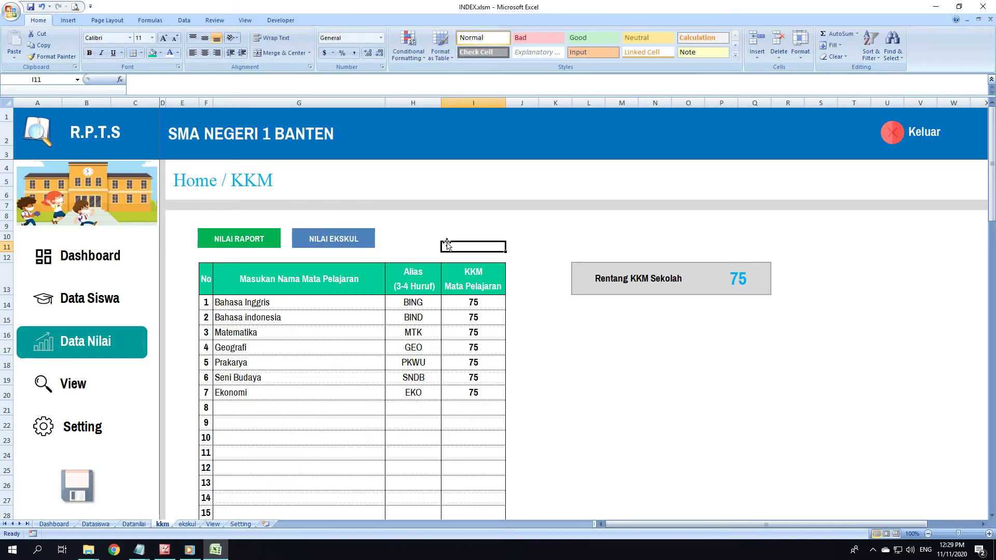
pyautogui.keyDown('ctrl'); pyautogui.click(350, 234); pyautogui.keyUp('ctrl')
pyautogui.rightClick(349, 233)
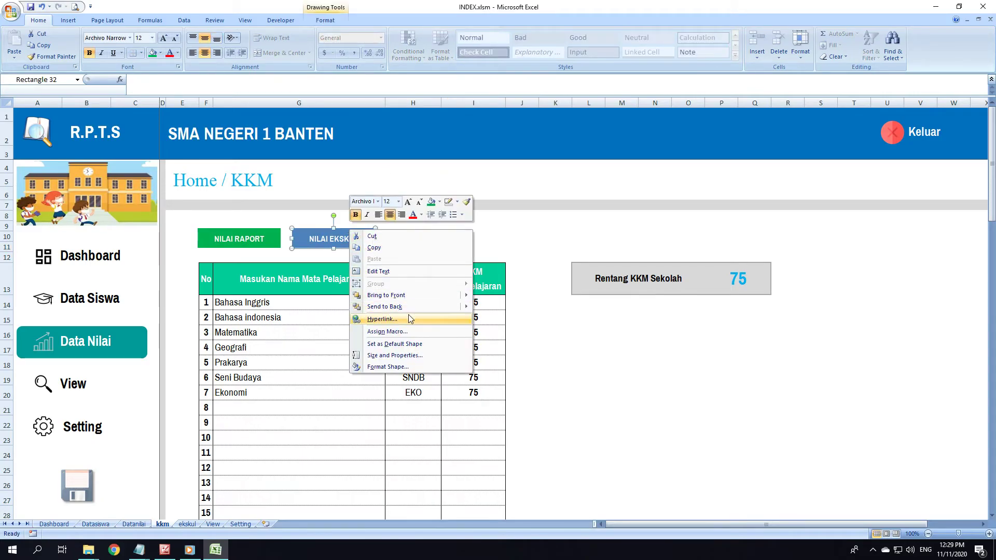
pyautogui.click(410, 319)
pyautogui.click(582, 306)
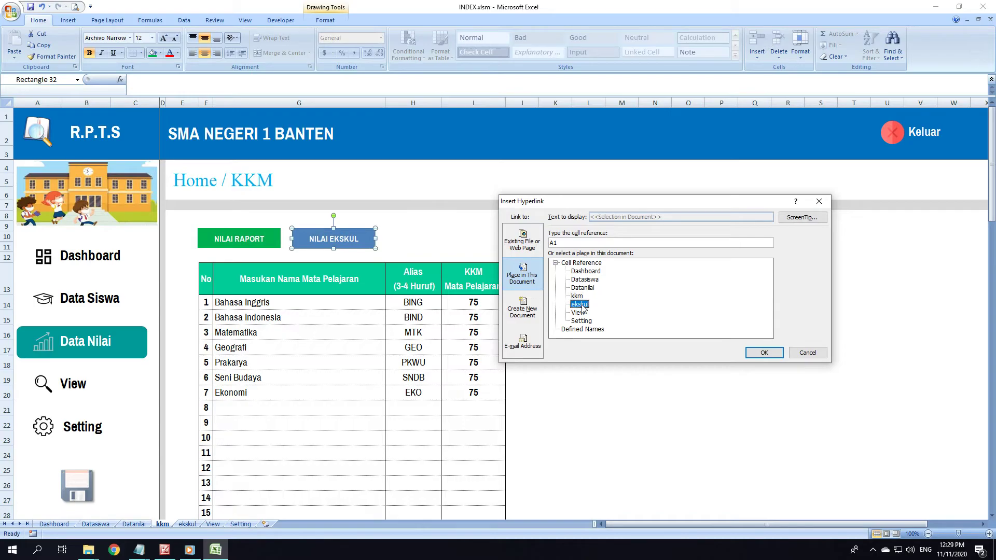
pyautogui.click(802, 217)
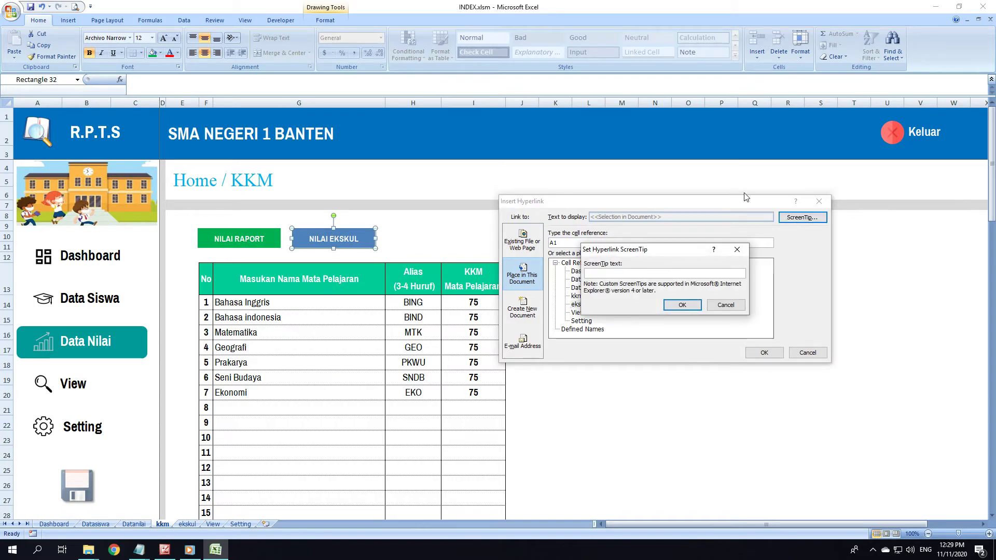
pyautogui.write('NILAI EKSKUL')
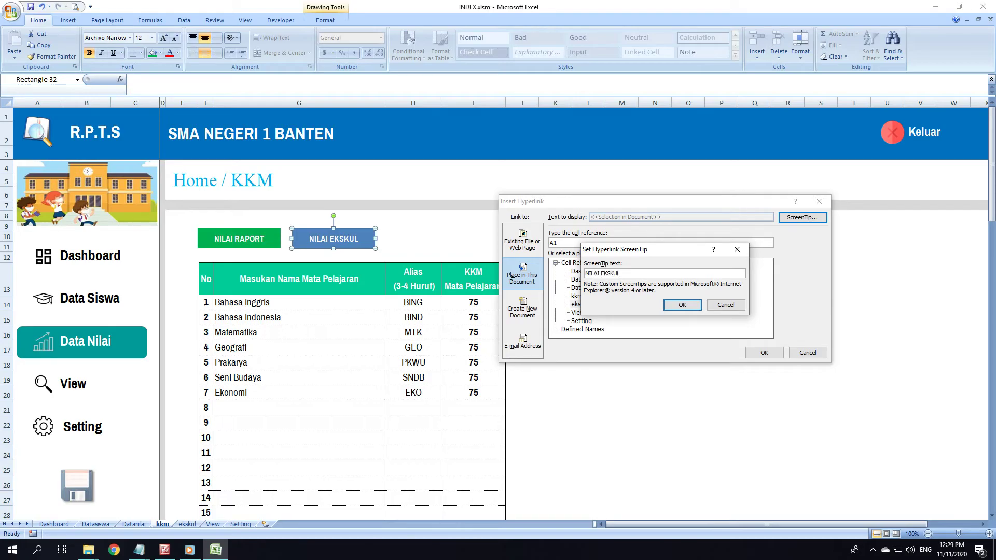
pyautogui.click(683, 304)
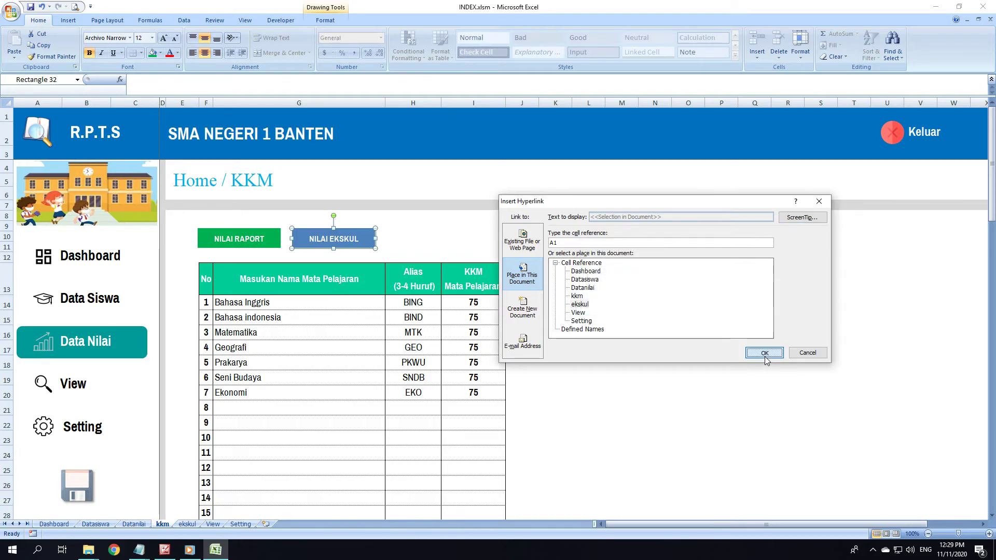
pyautogui.click(764, 352)
pyautogui.click(688, 362)
# - Follow the NILAI EKSKUL button to the ekskul sheet and check K13 shows PSKB
pyautogui.click(359, 239)
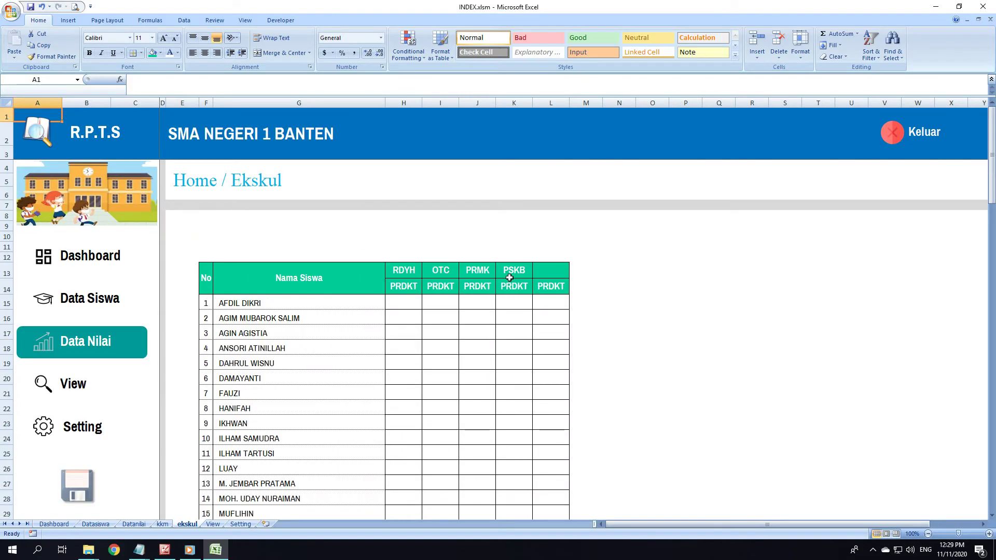
pyautogui.click(527, 272)
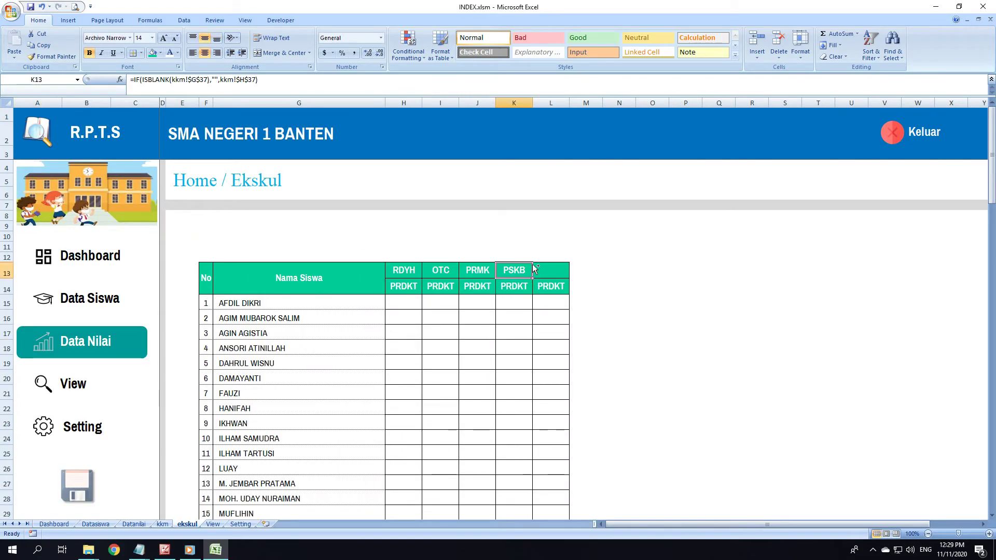
pyautogui.click(621, 263)
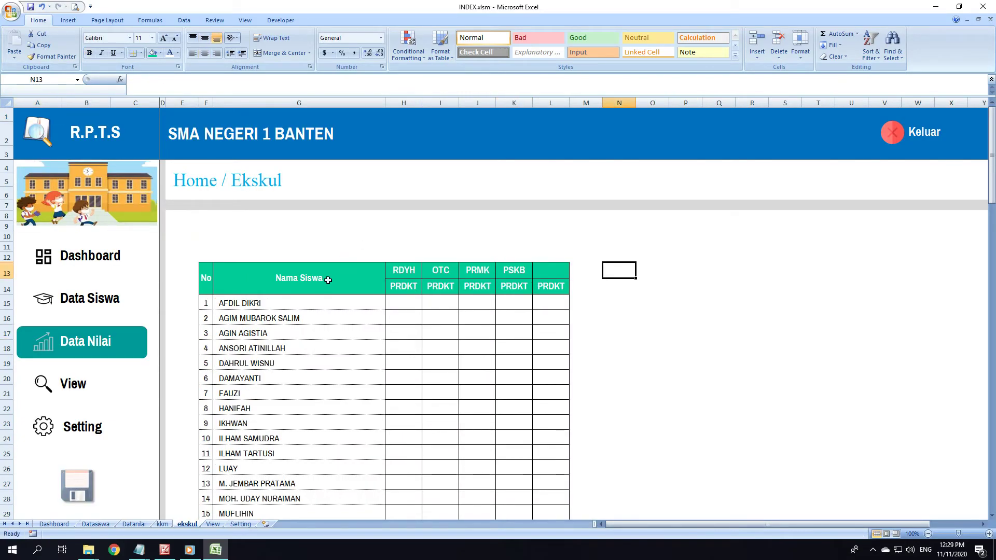
pyautogui.scroll(-2, 315, 317)
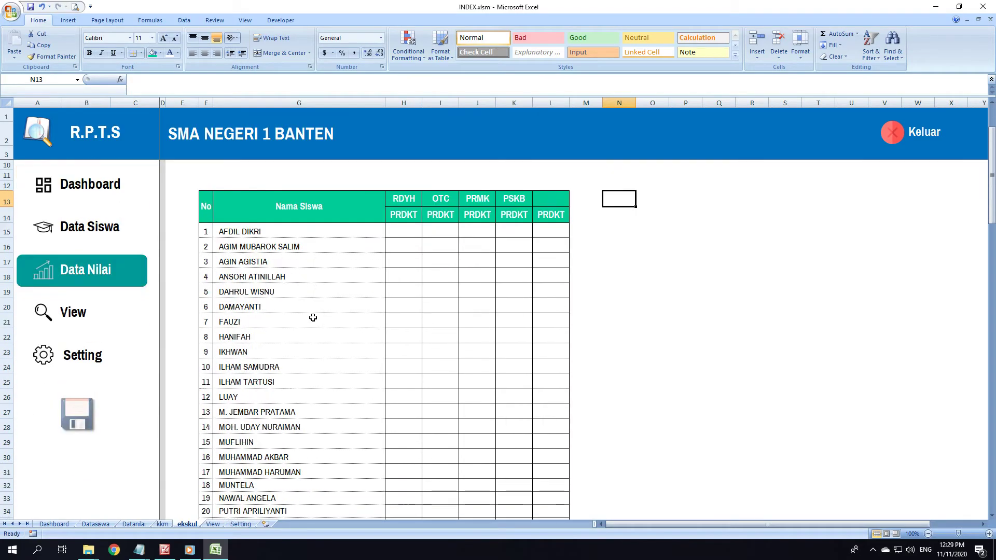
# - Select H15, the first student's RDYH/PRDKT grade cell, and switch to the Data ribbon
pyautogui.click(564, 334)
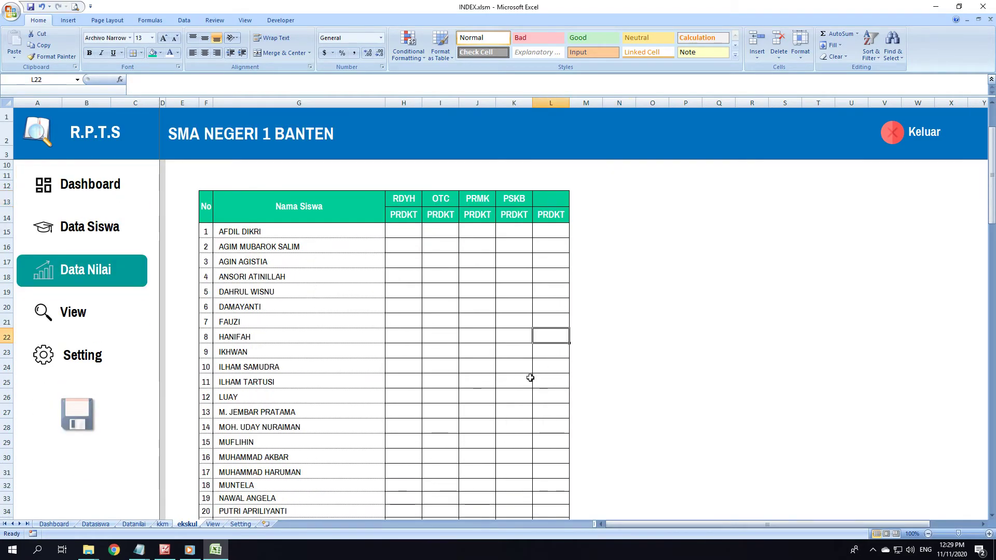
pyautogui.scroll(2, 413, 410)
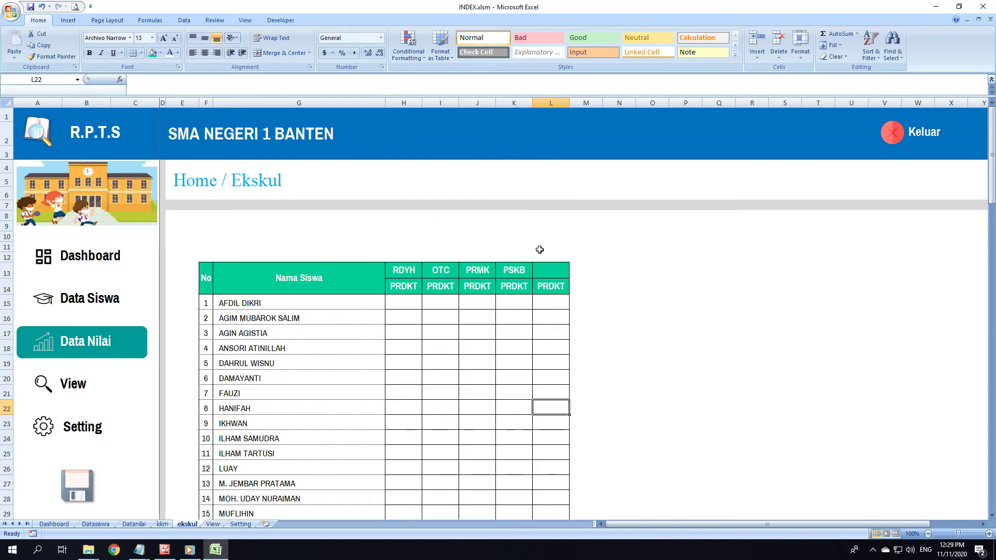
pyautogui.click(409, 280)
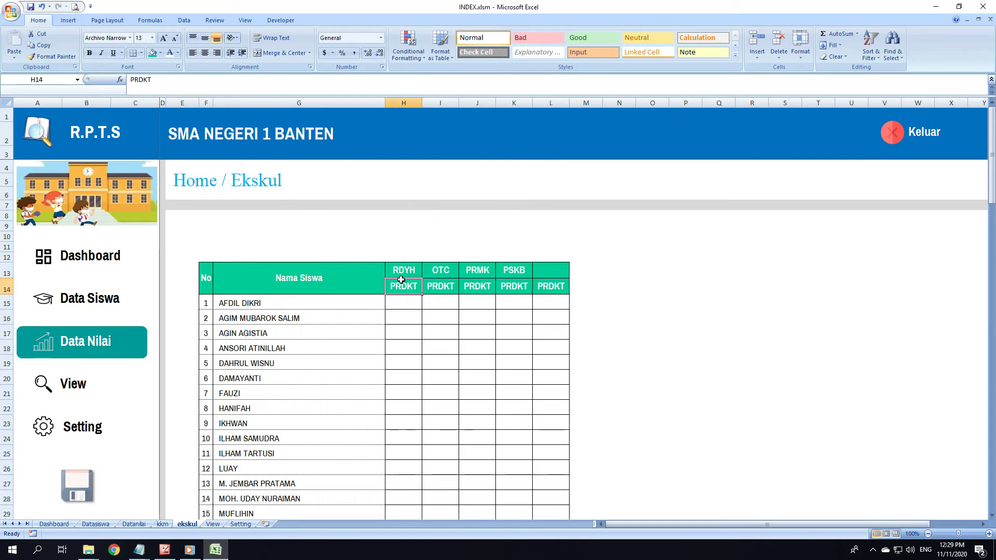
pyautogui.click(500, 301)
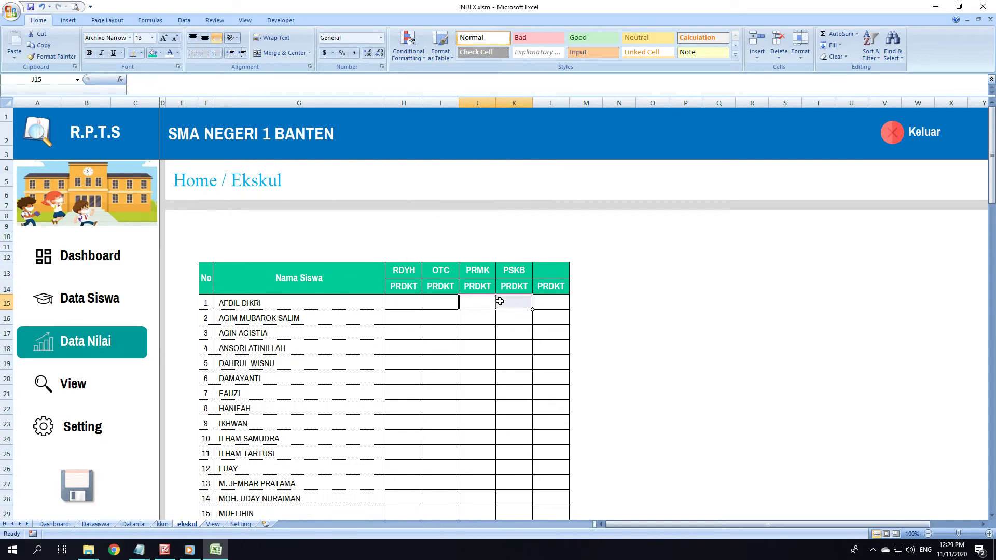
pyautogui.click(416, 298)
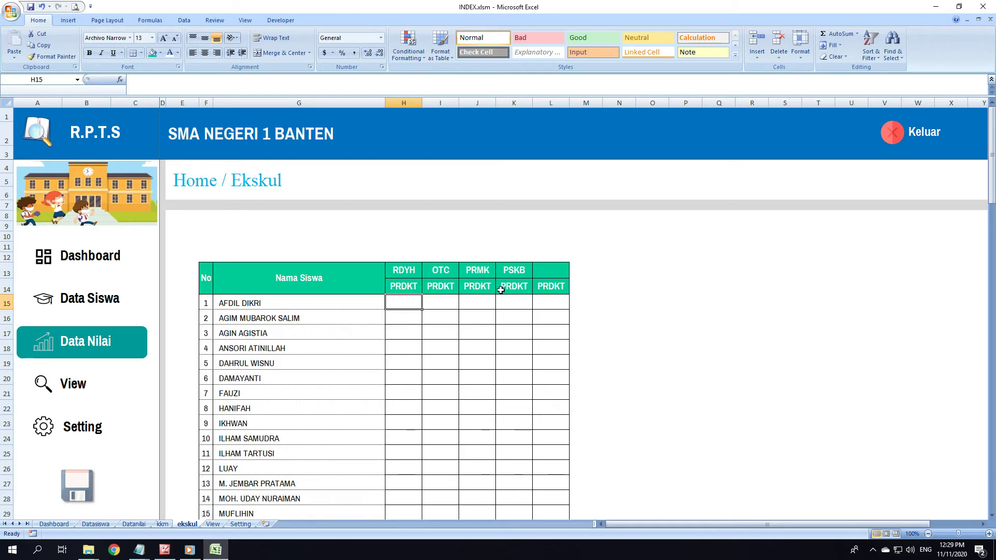
pyautogui.click(399, 319)
pyautogui.click(397, 305)
pyautogui.click(403, 378)
pyautogui.click(410, 305)
pyautogui.click(184, 20)
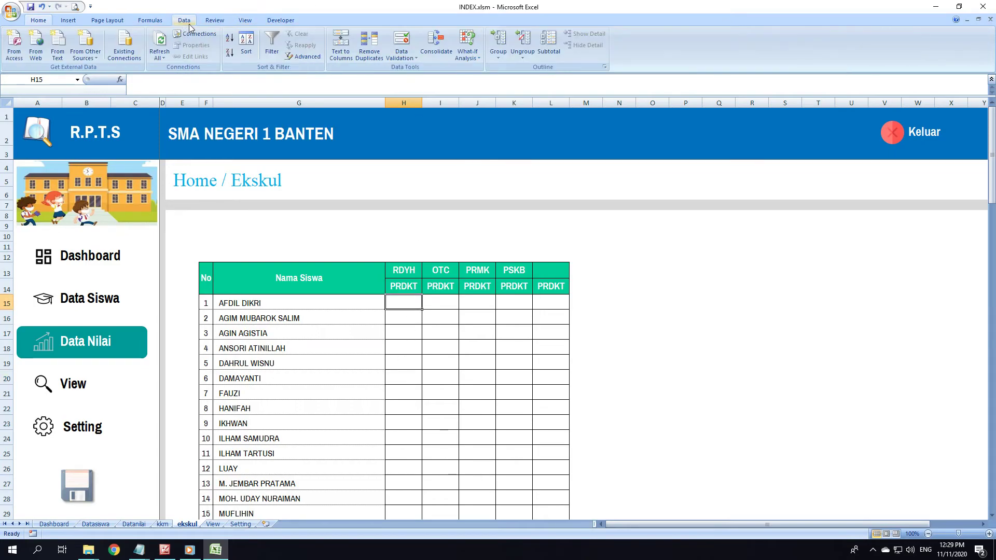
# - Restrict H15 to a list validation: Sangat Baik, Baik, Cukup, Kurang
pyautogui.click(409, 38)
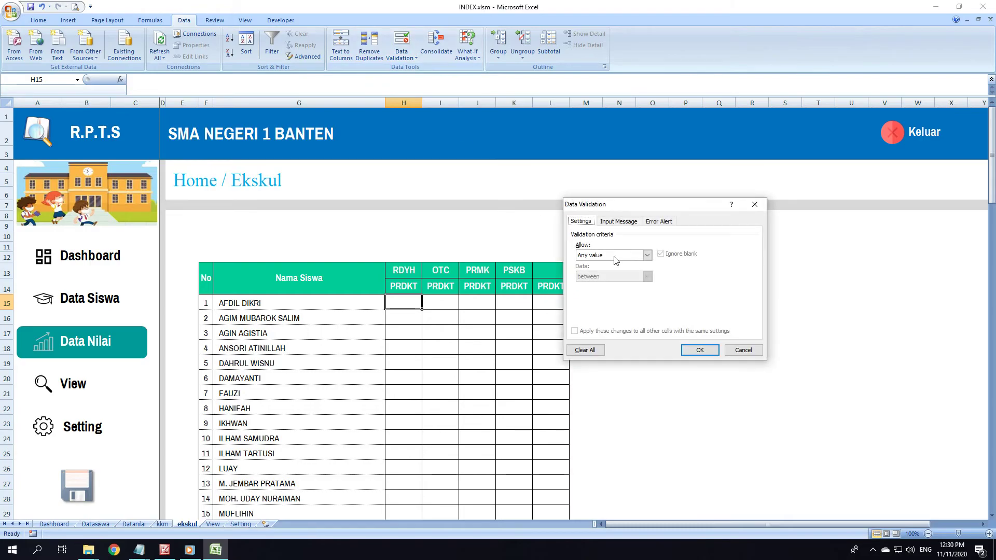
pyautogui.click(647, 255)
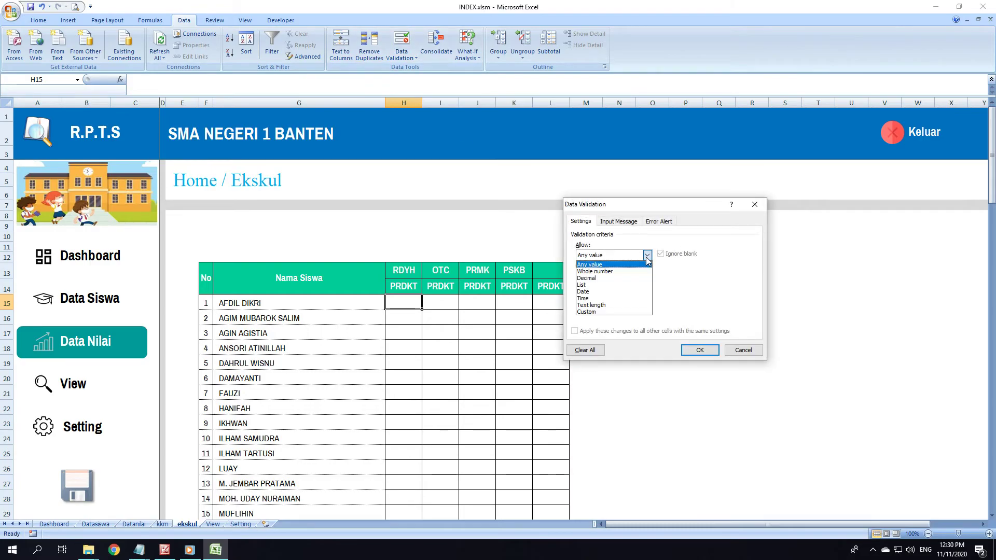
pyautogui.click(601, 284)
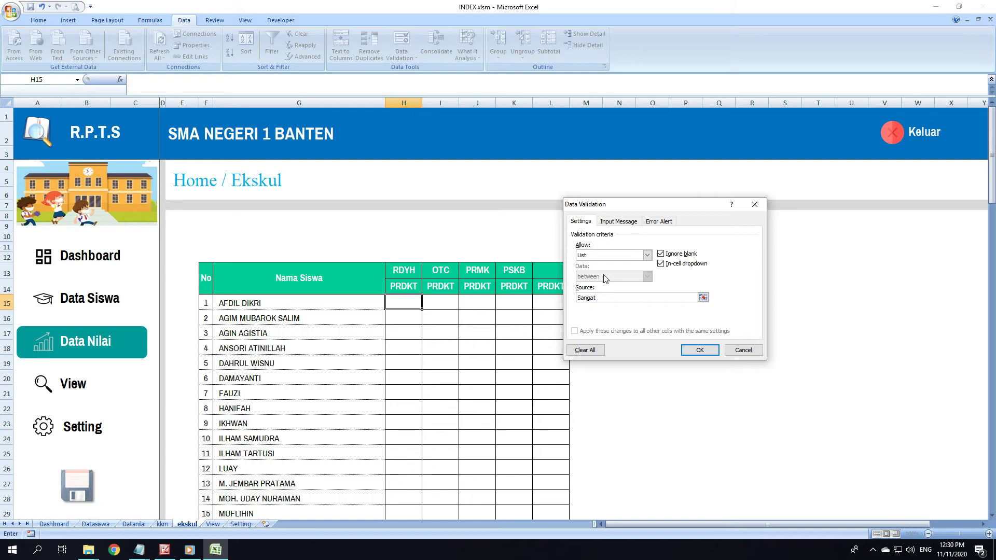
pyautogui.write('Sangat')
pyautogui.write('Bai')
pyautogui.write('C')
pyautogui.write(',Kurang')
pyautogui.click(701, 351)
# - Test H15's dropdown and leave it set to Sangat Baik
pyautogui.click(427, 305)
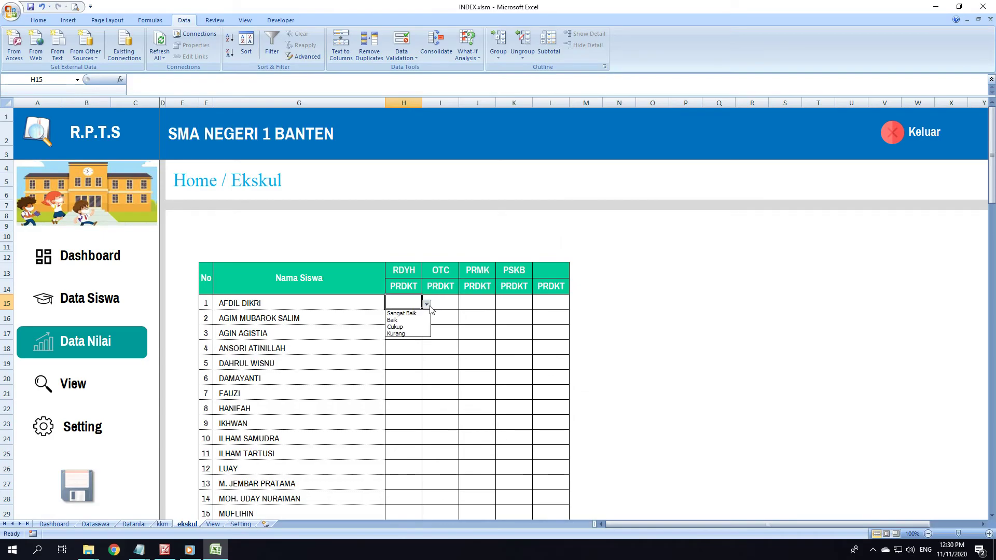
pyautogui.click(393, 320)
pyautogui.click(427, 305)
pyautogui.click(402, 313)
pyautogui.click(425, 352)
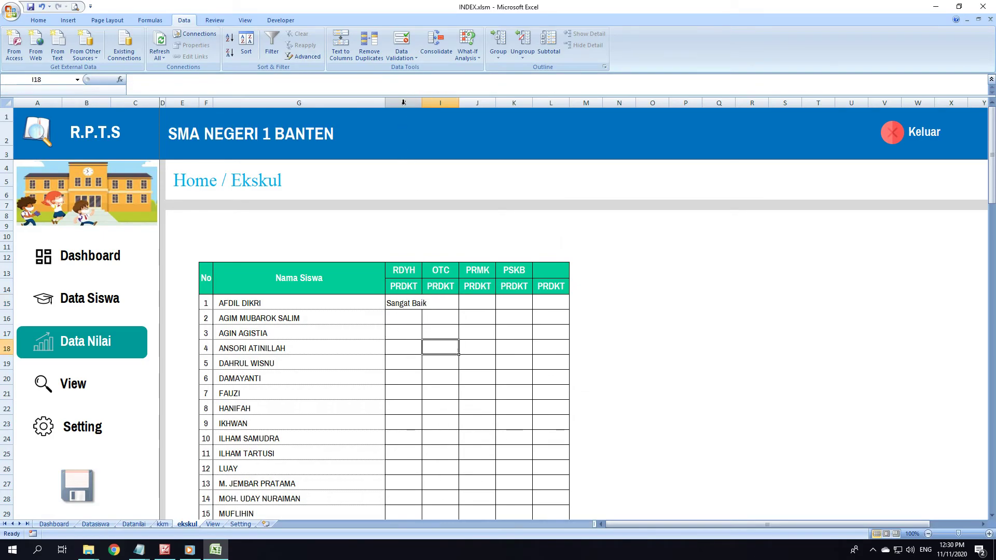
pyautogui.moveTo(404, 102); pyautogui.dragTo(569, 119)
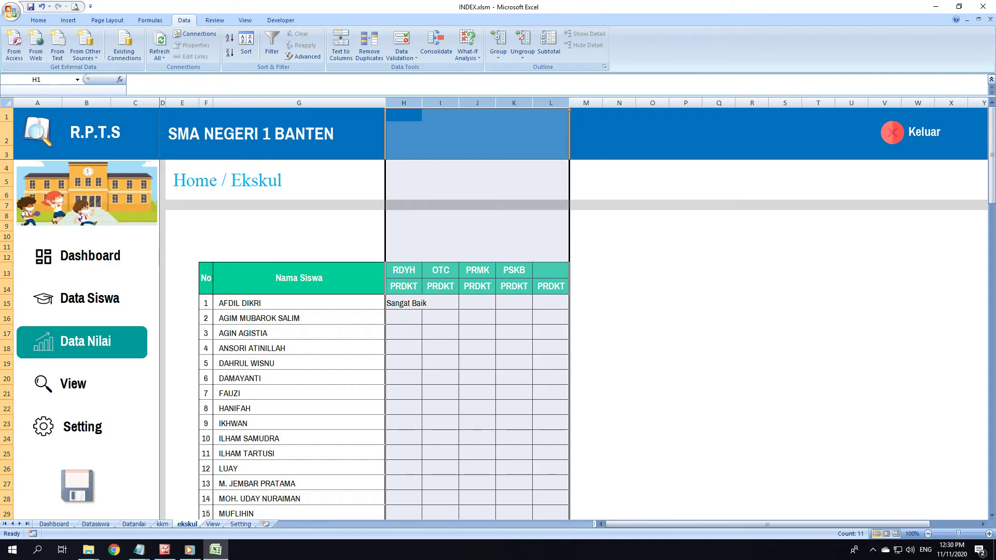
pyautogui.moveTo(422, 103); pyautogui.dragTo(430, 106)
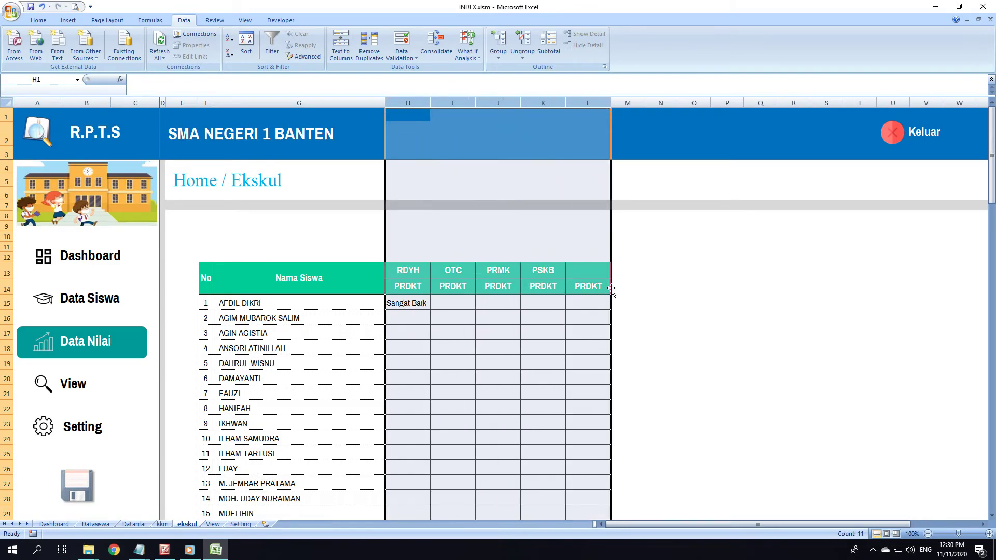
pyautogui.click(731, 359)
pyautogui.click(418, 305)
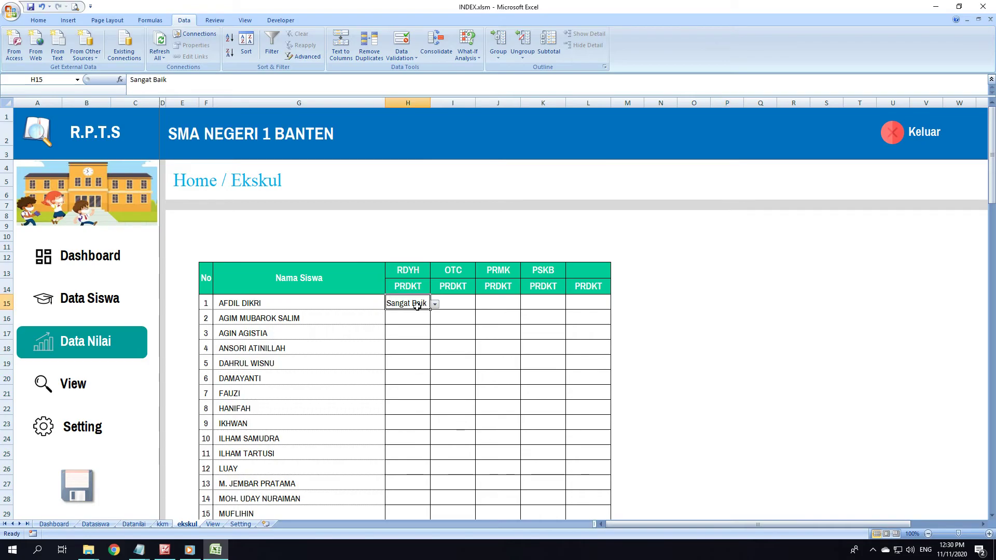
pyautogui.press('Delete')
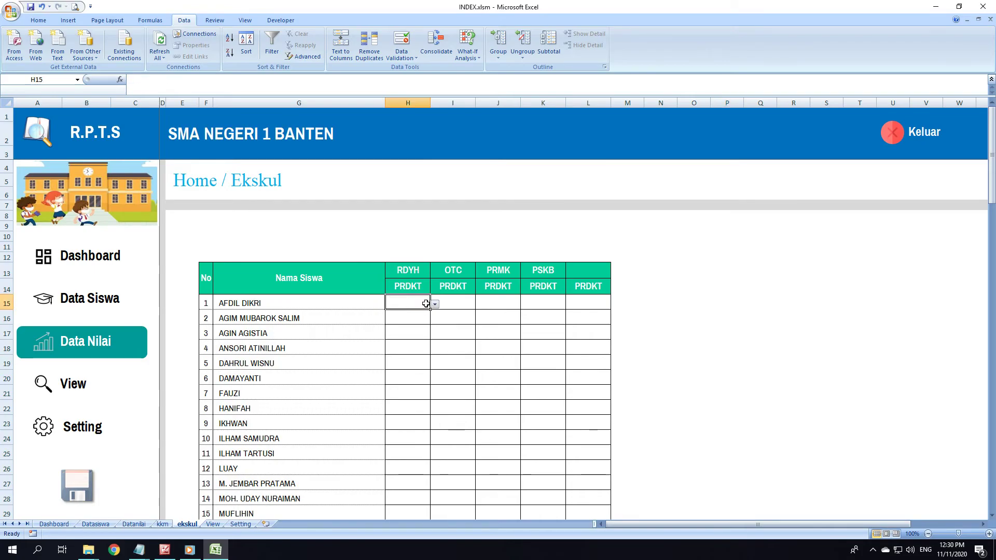
pyautogui.hotkey('ctrl', 'c')
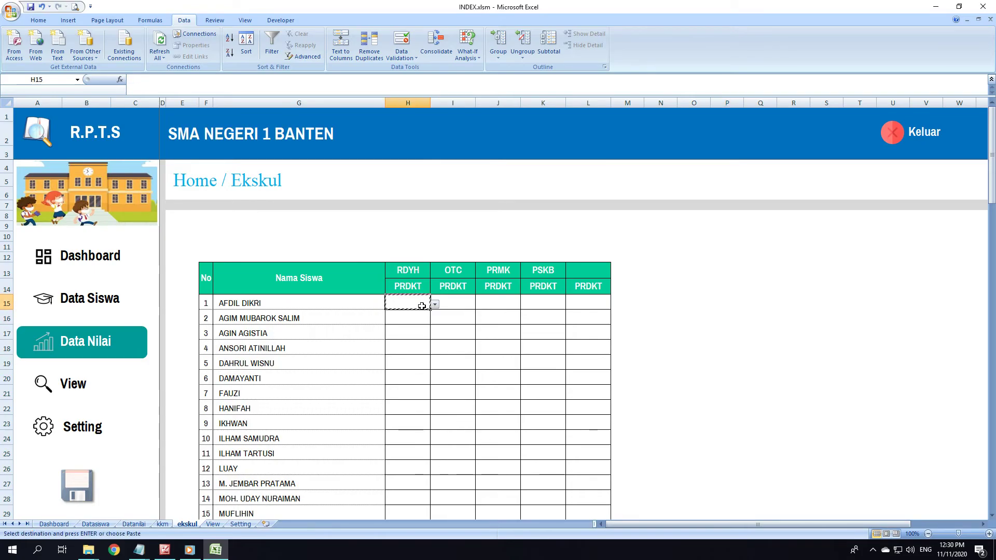
pyautogui.moveTo(416, 301)
pyautogui.mouseDown()
pyautogui.moveTo(590, 552)
pyautogui.moveTo(608, 510)
pyautogui.mouseUp()
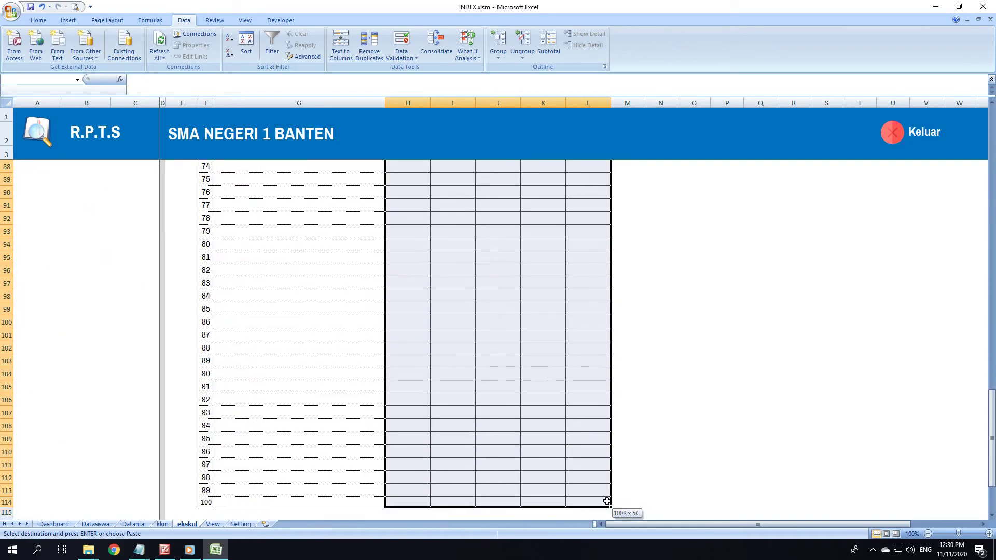
pyautogui.rightClick(560, 435)
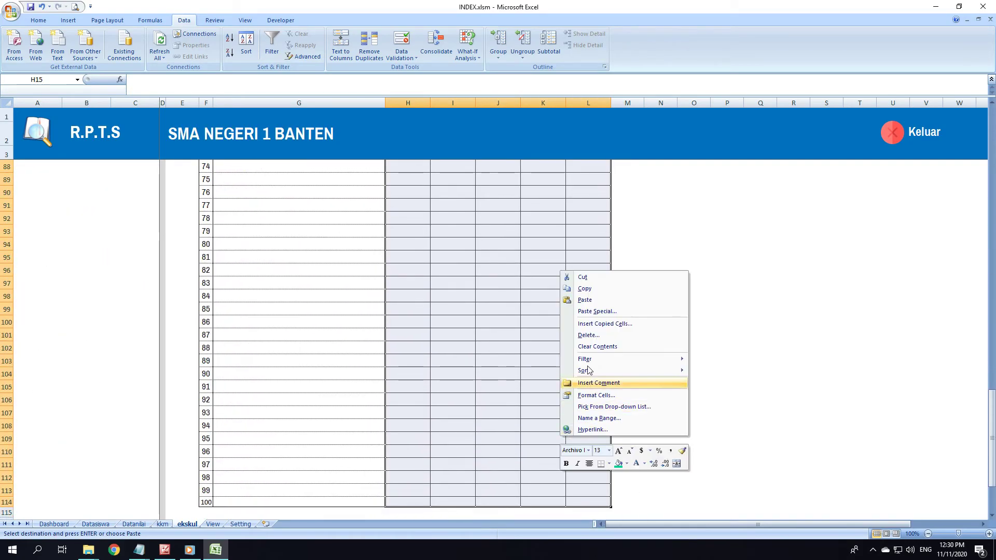
pyautogui.click(585, 300)
pyautogui.scroll(7, 503, 335)
pyautogui.scroll(7, 516, 322)
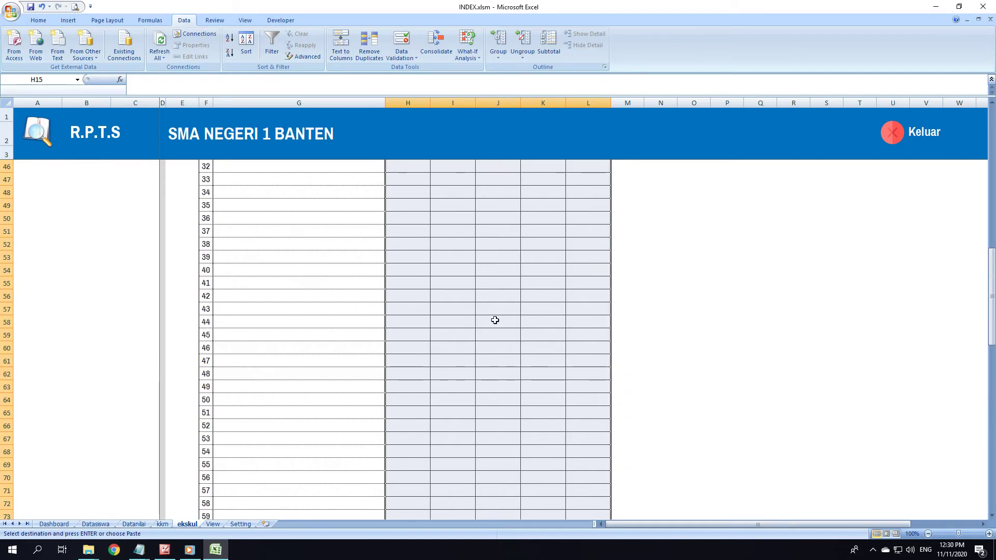
pyautogui.scroll(11, 517, 322)
pyautogui.click(725, 334)
pyautogui.click(395, 243)
pyautogui.click(498, 273)
pyautogui.click(548, 273)
pyautogui.click(602, 289)
pyautogui.click(711, 289)
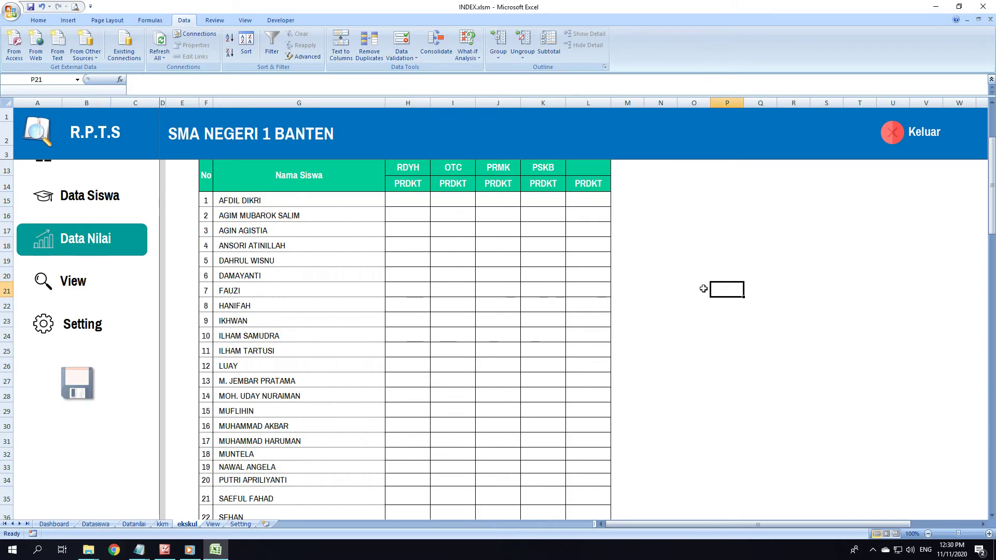
pyautogui.scroll(3, 566, 315)
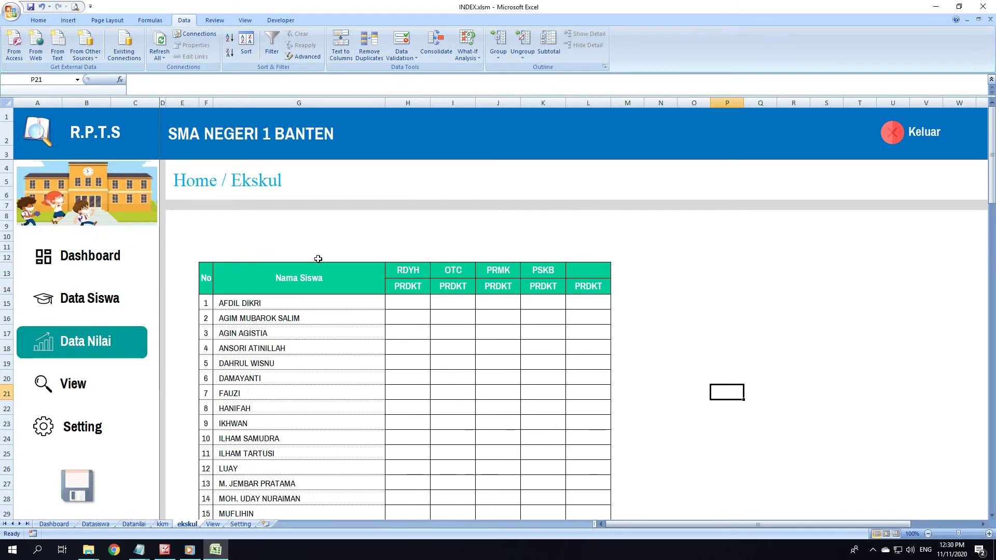
pyautogui.click(813, 334)
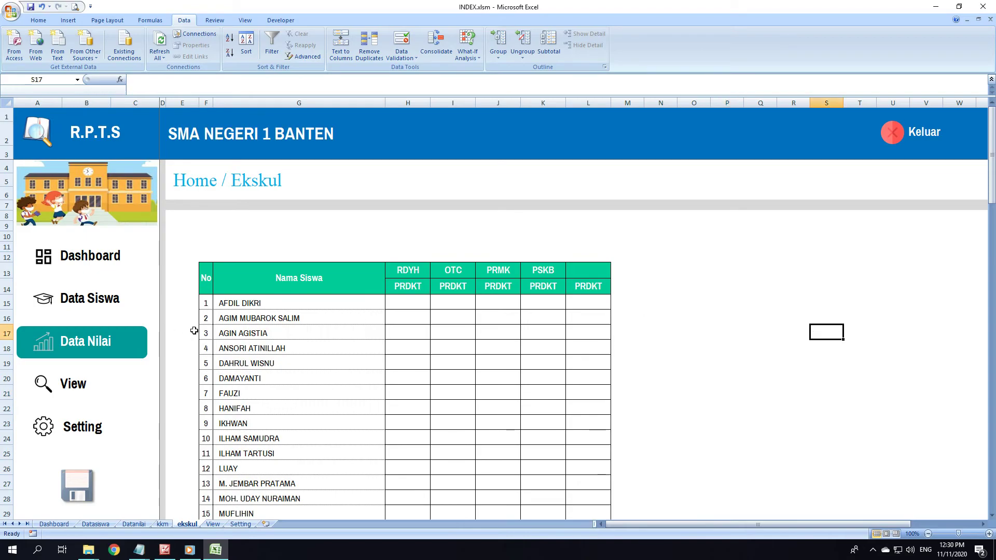
# - Mark the No and Nama Siswa cells F15:G114 as Hidden in Format Cells > Protection
pyautogui.moveTo(206, 302)
pyautogui.mouseDown()
pyautogui.moveTo(294, 558)
pyautogui.moveTo(318, 505)
pyautogui.mouseUp()
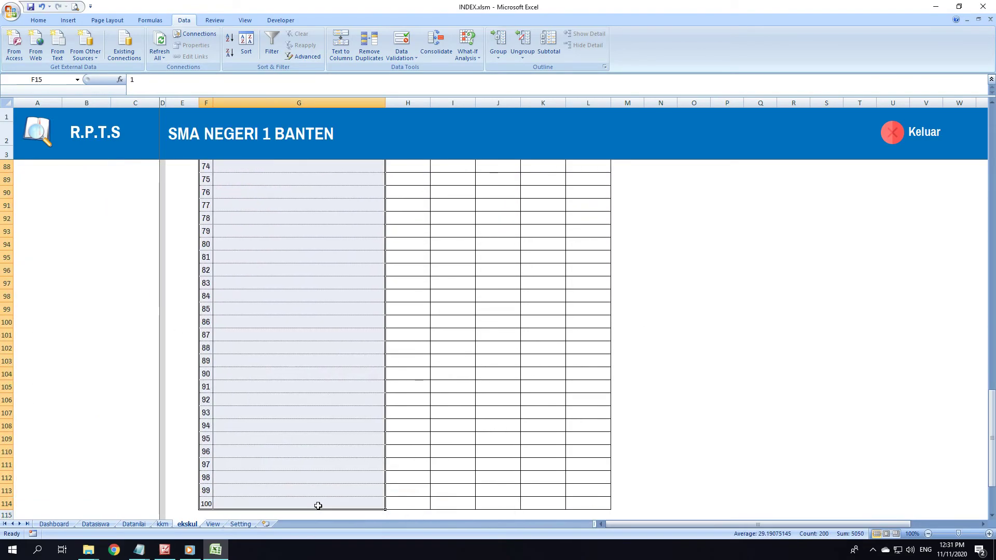
pyautogui.rightClick(312, 264)
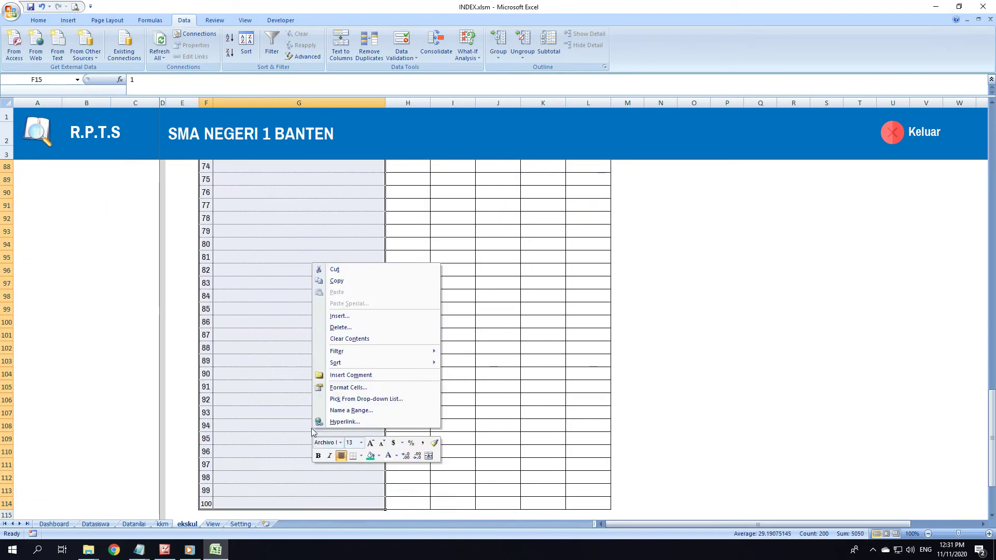
pyautogui.click(358, 388)
pyautogui.click(392, 288)
pyautogui.click(248, 312)
pyautogui.click(422, 492)
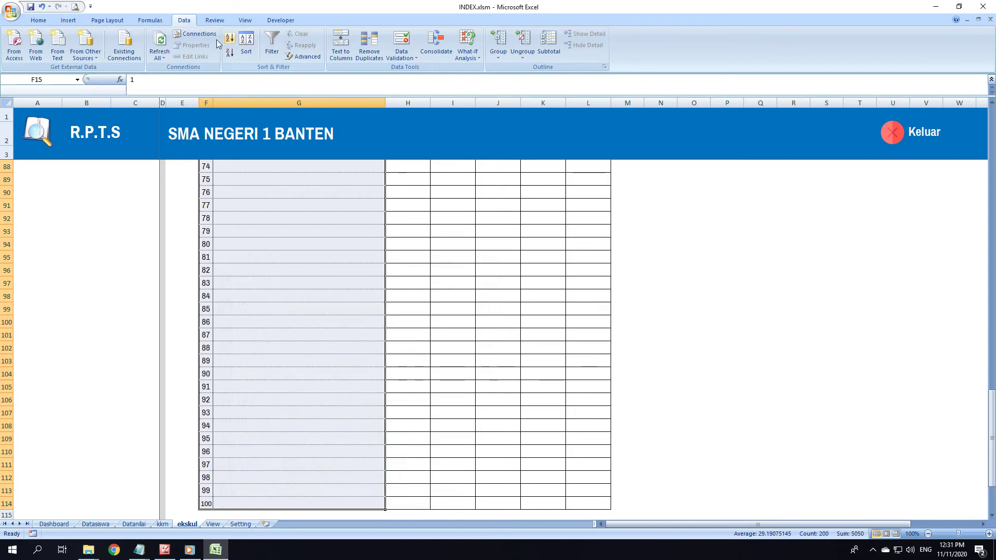
# - Fill F15:G114 grey and compare with the reference picture of the finished page
pyautogui.scroll(4, 184, 38)
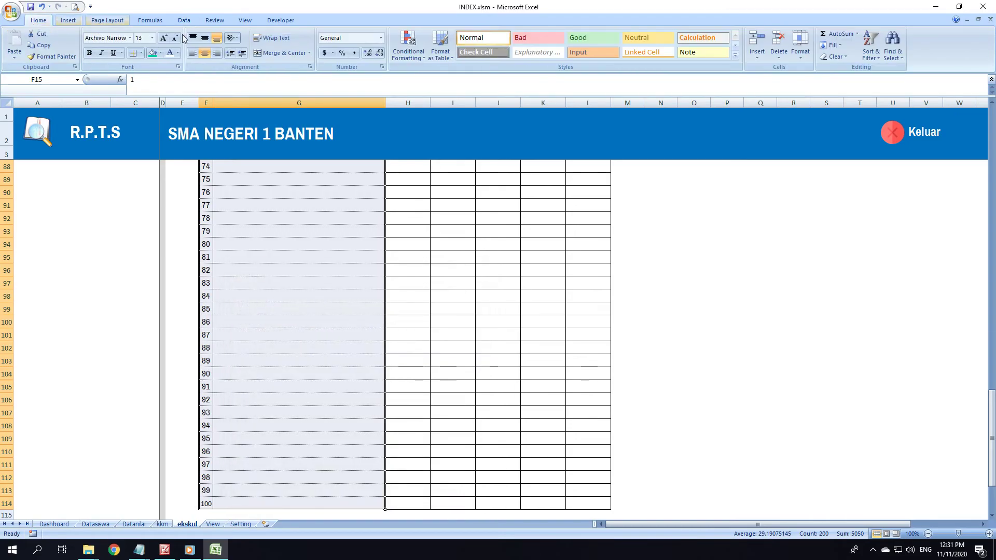
pyautogui.click(160, 53)
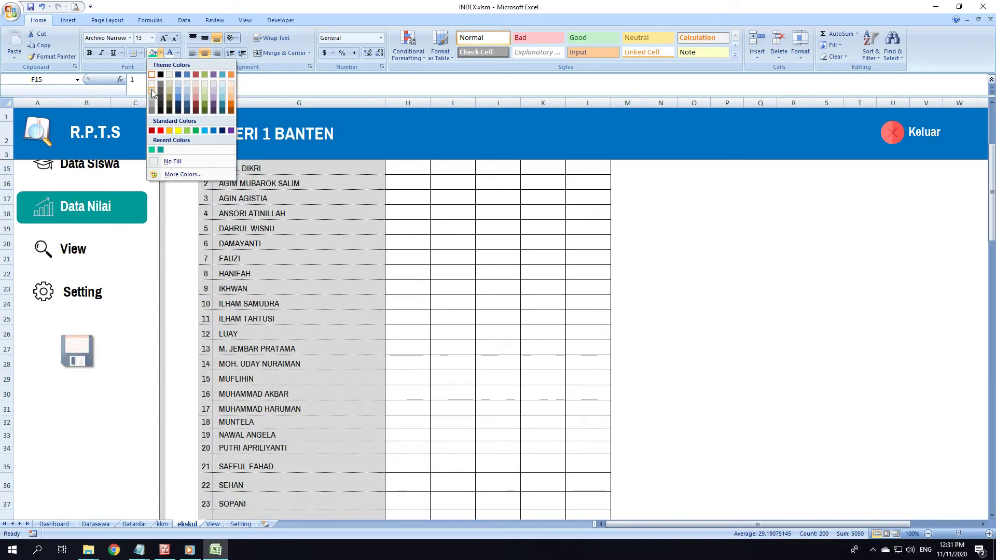
pyautogui.click(152, 82)
pyautogui.scroll(4, 320, 262)
pyautogui.click(361, 236)
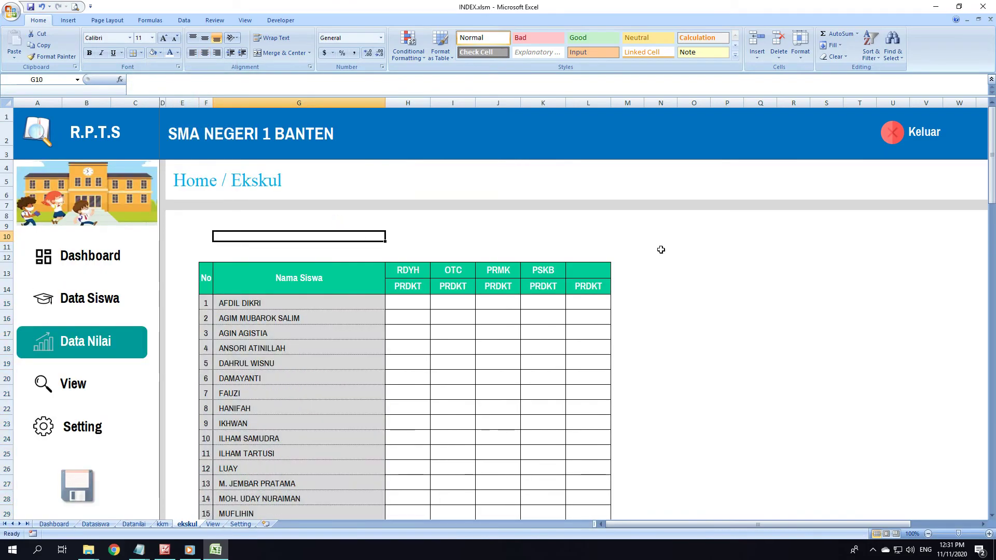
pyautogui.click(706, 260)
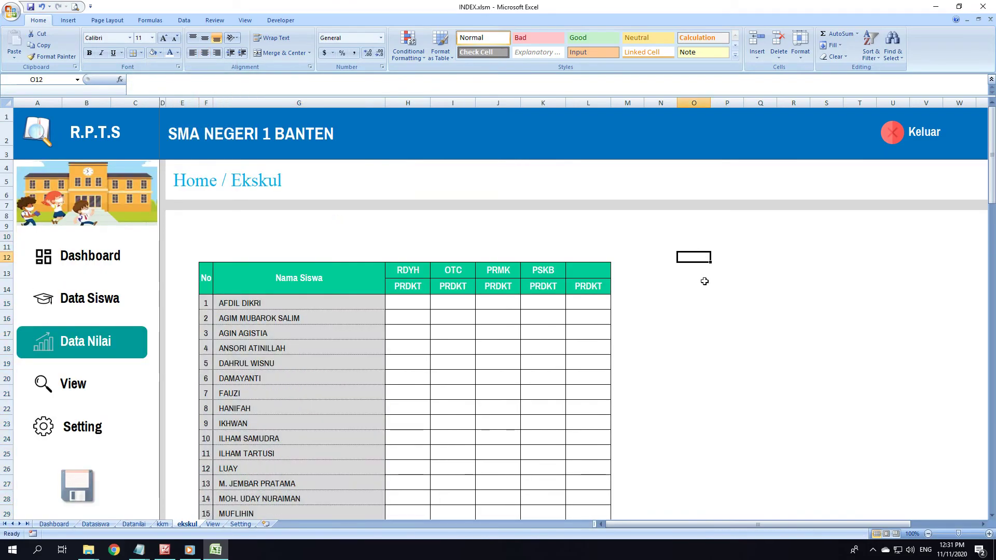
pyautogui.click(177, 556)
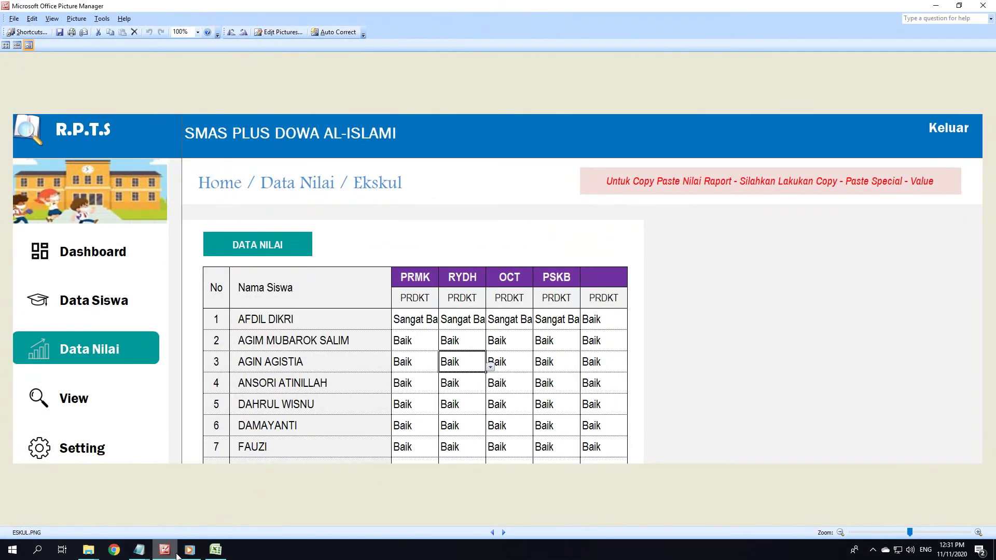
pyautogui.click(177, 556)
pyautogui.click(274, 215)
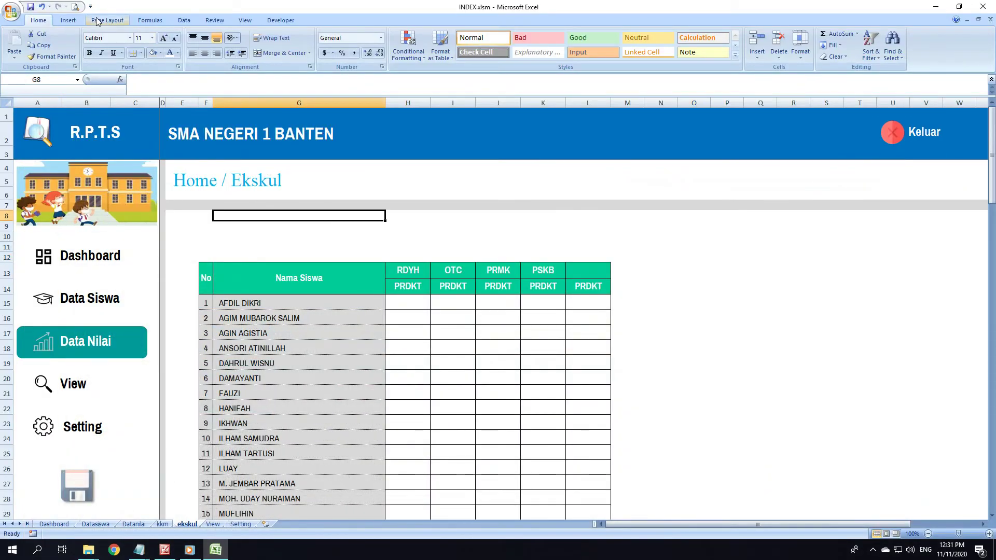
# - Draw a rectangle above the grade table with no outline and a teal fill
pyautogui.click(68, 20)
pyautogui.click(115, 45)
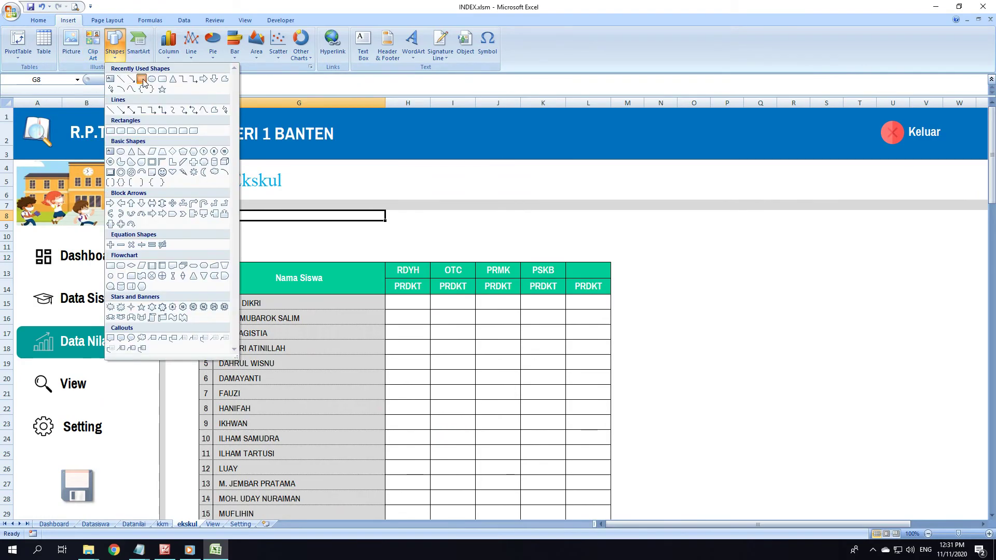
pyautogui.click(142, 79)
pyautogui.moveTo(196, 232); pyautogui.dragTo(341, 254)
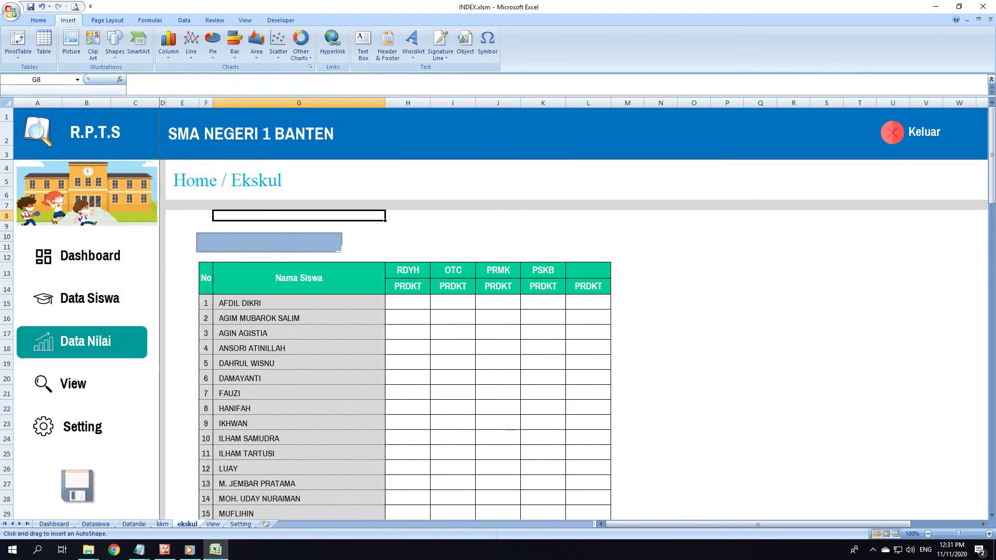
pyautogui.moveTo(288, 233); pyautogui.dragTo(291, 232)
pyautogui.click(379, 239)
pyautogui.click(304, 235)
pyautogui.rightClick(288, 234)
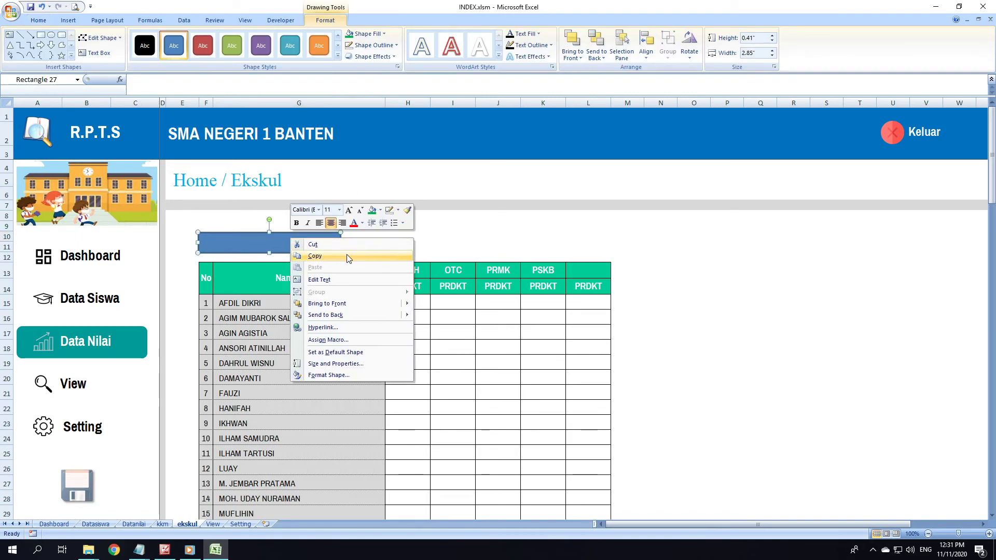
pyautogui.press('Escape')
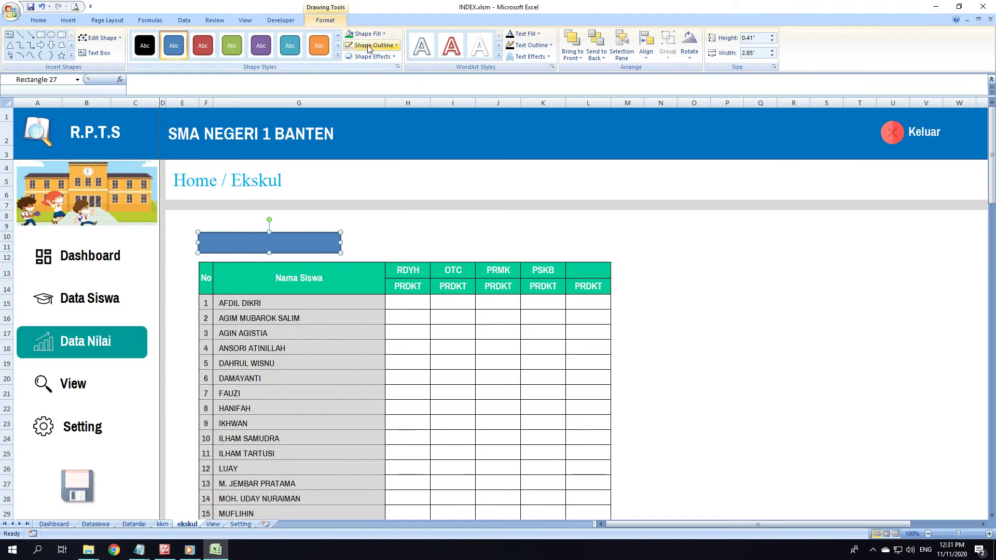
pyautogui.click(374, 45)
pyautogui.click(376, 166)
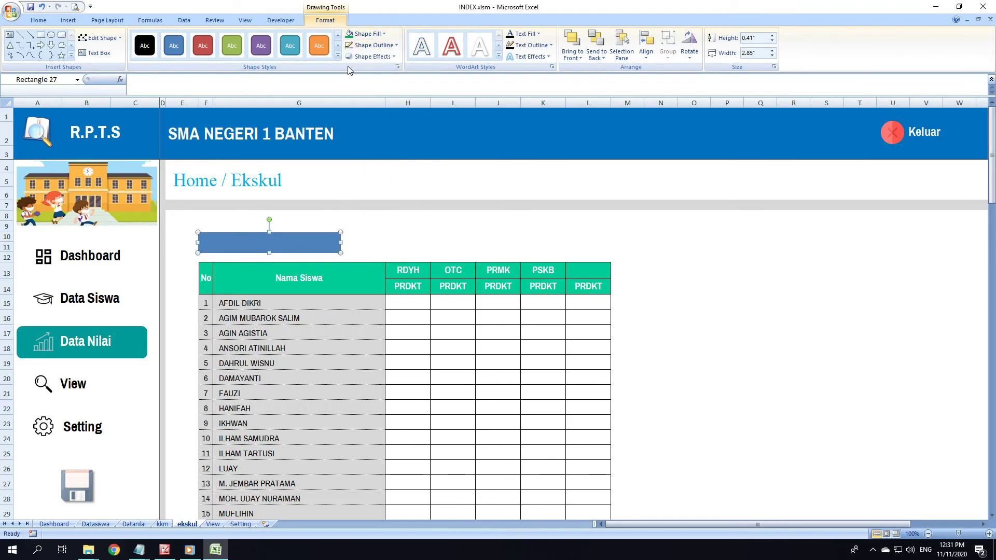
pyautogui.click(370, 35)
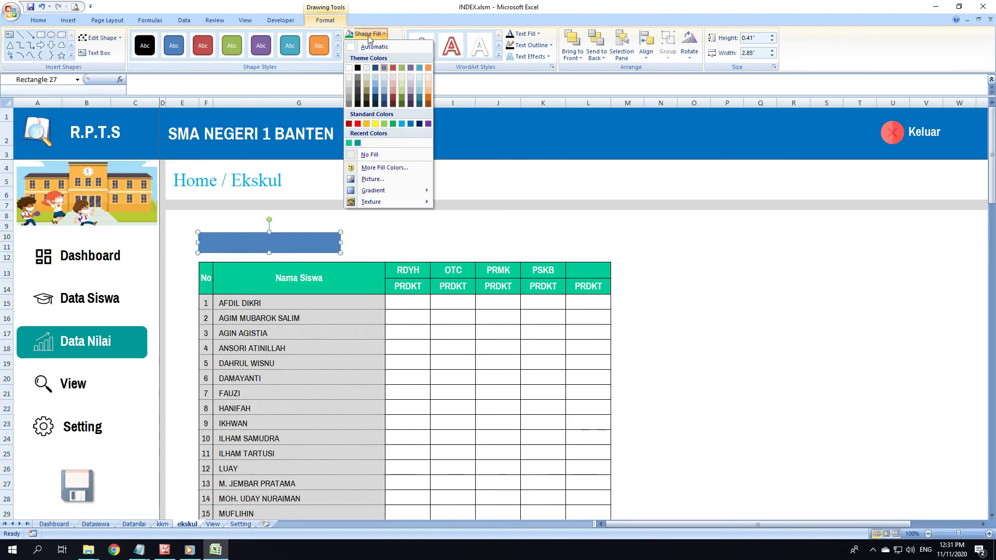
pyautogui.click(358, 143)
# - Label the rectangle DATA NILAI in bold Archivo Narrow, size 12
pyautogui.rightClick(307, 237)
pyautogui.click(343, 295)
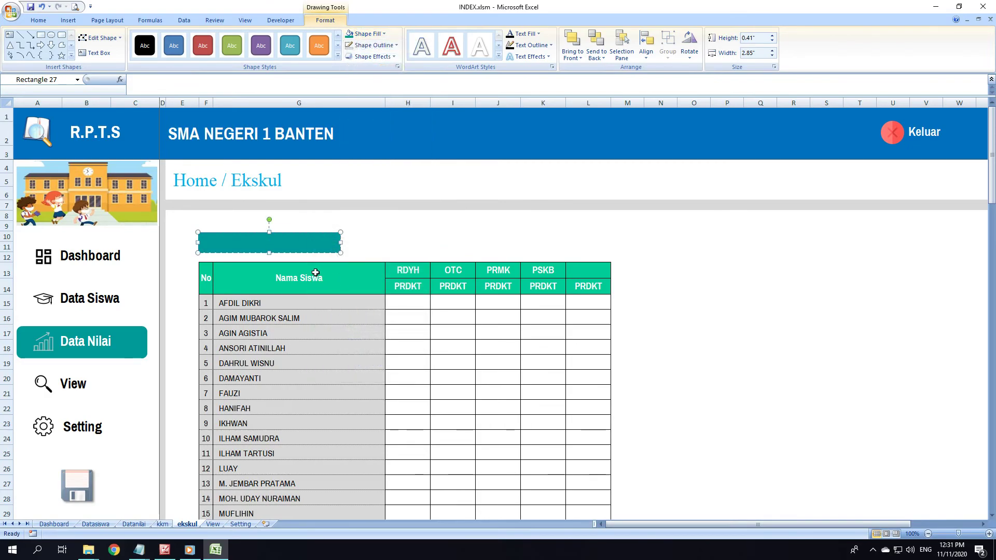
pyautogui.write('DATANILAI')
pyautogui.hotkey('ctrl', 'a')
pyautogui.click(32, 21)
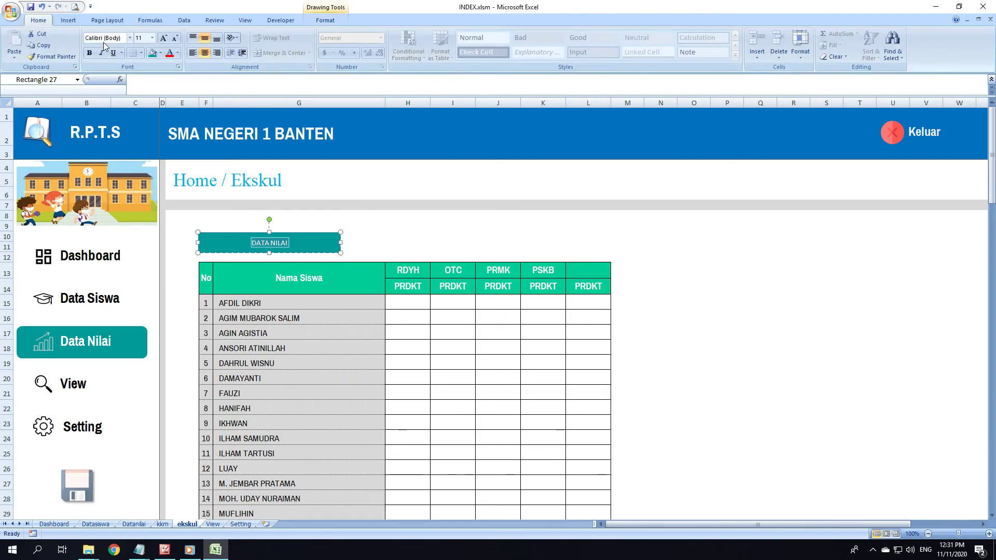
pyautogui.click(107, 38)
pyautogui.press('Return')
pyautogui.write('12')
pyautogui.press('Return')
pyautogui.click(89, 54)
# - Narrow the DATA NILAI button to fit its label
pyautogui.click(465, 227)
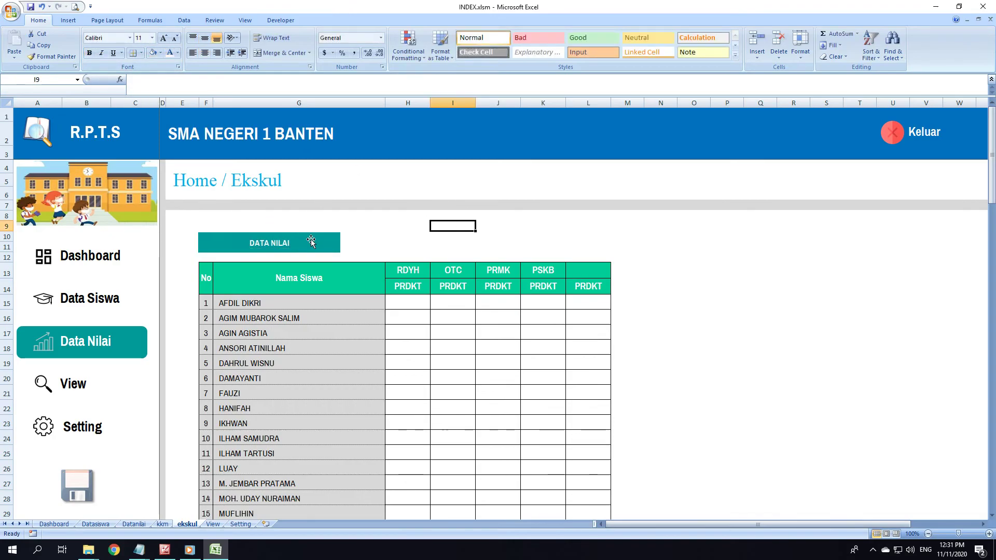
pyautogui.click(332, 244)
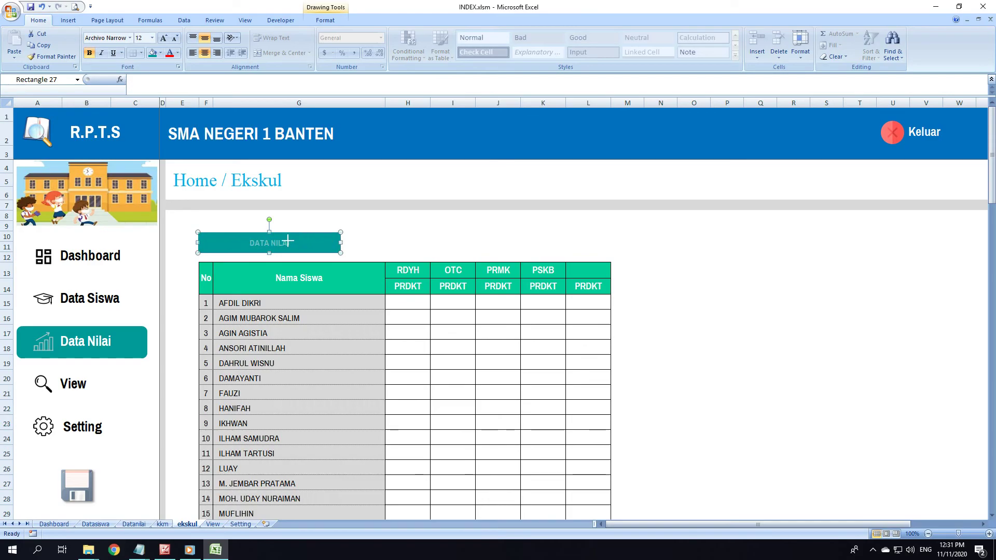
pyautogui.moveTo(340, 243); pyautogui.dragTo(280, 243)
pyautogui.click(308, 247)
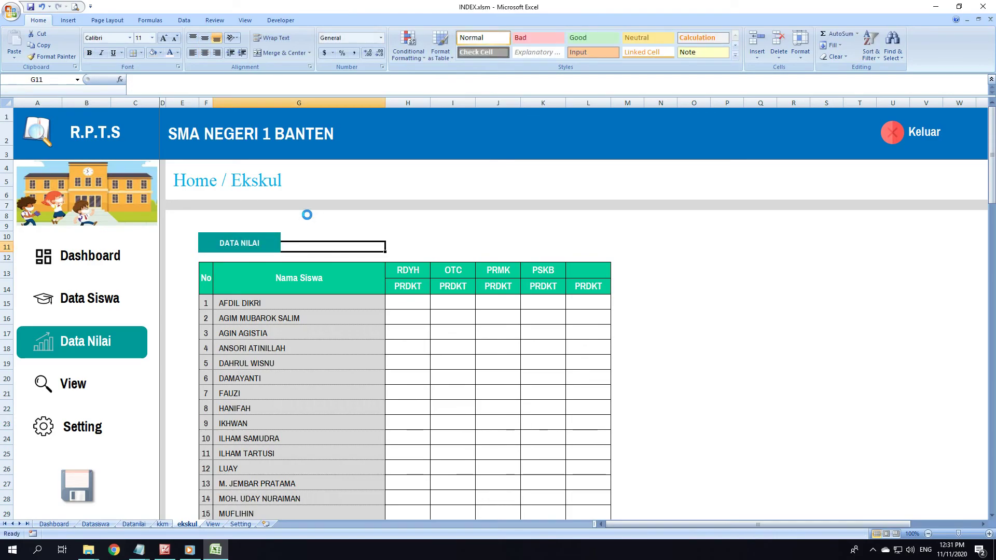
pyautogui.click(390, 245)
pyautogui.rightClick(263, 249)
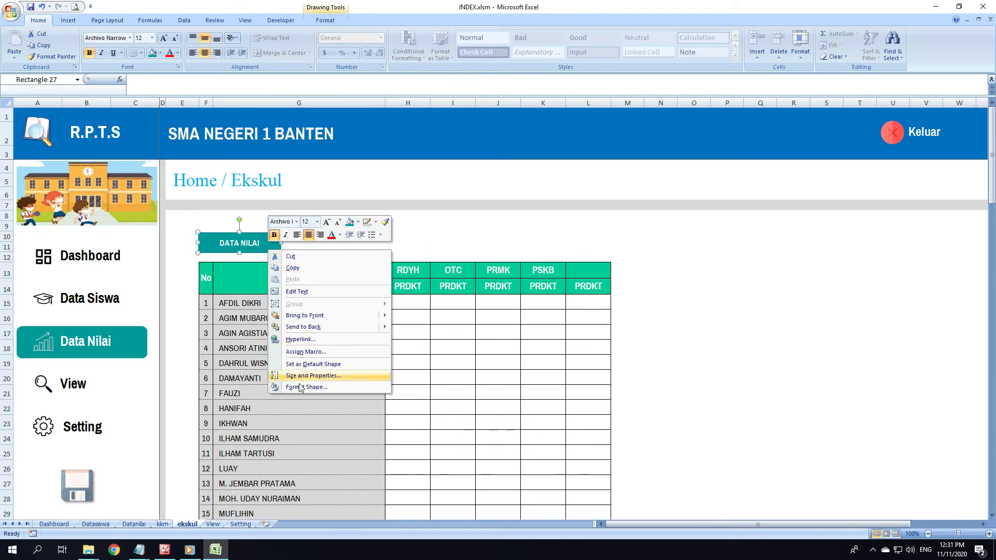
# - Hyperlink the DATA NILAI shape to the Datanilai sheet with the ScreenTip 'NILAI'
pyautogui.click(332, 340)
pyautogui.click(591, 288)
pyautogui.click(803, 218)
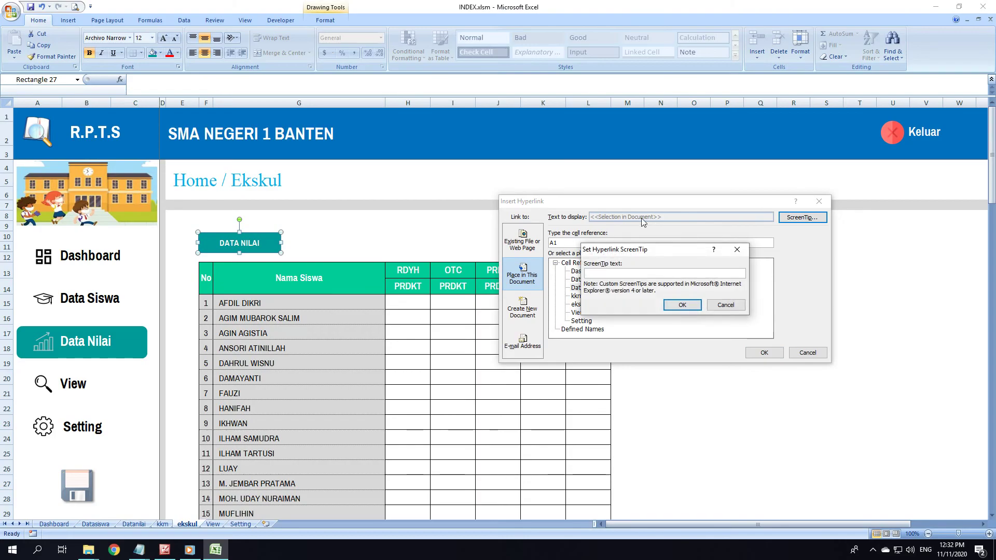
pyautogui.write('NILAI')
pyautogui.click(682, 305)
pyautogui.click(764, 352)
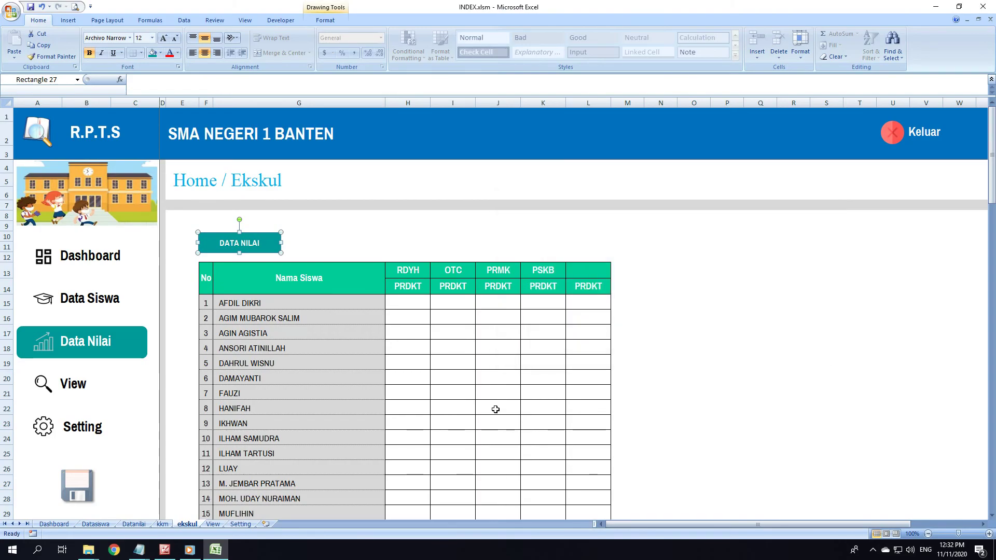
pyautogui.press('Escape')
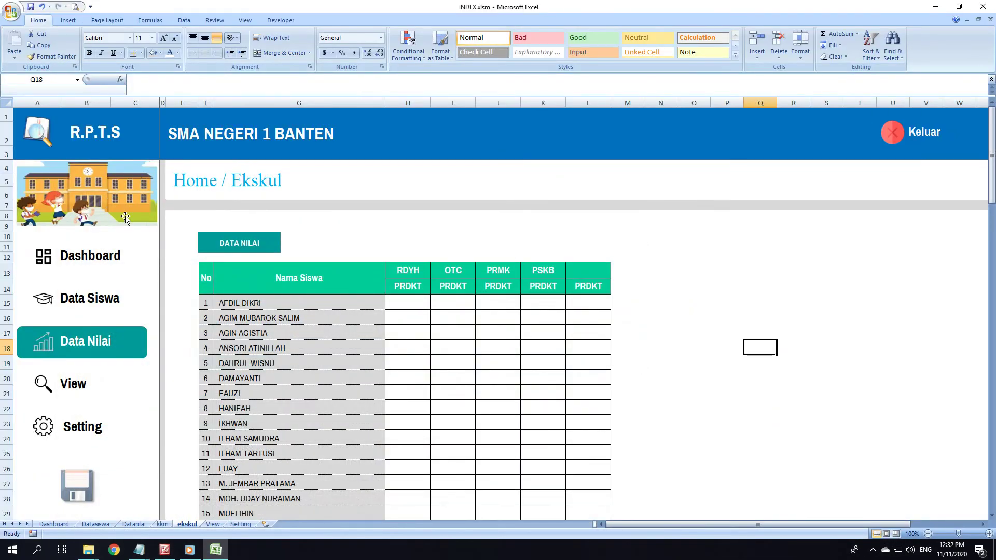
# - Switch to the Datanilai sheet and scroll through its grade table
pyautogui.click(228, 251)
pyautogui.scroll(-1, 441, 290)
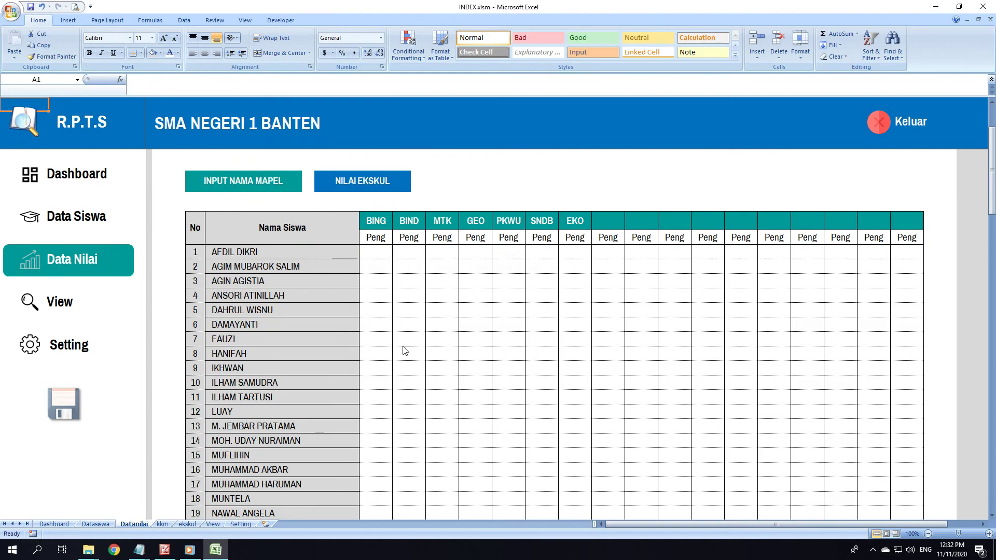
pyautogui.scroll(-2, 398, 308)
pyautogui.scroll(-2, 387, 307)
pyautogui.scroll(5, 380, 309)
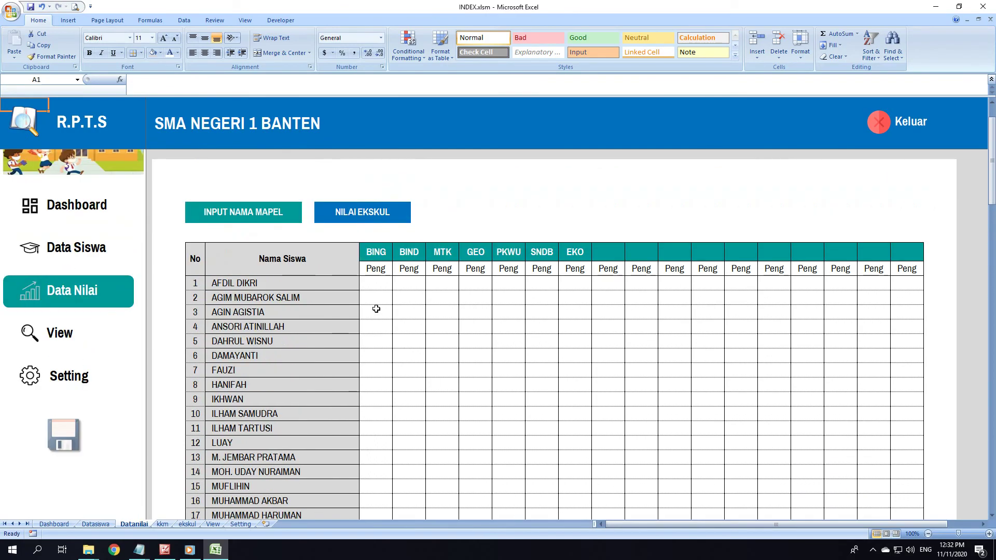
# - Check the Sheet Data Nilai item in the PART4.txt notes, then select empty Peng grade cells
pyautogui.click(139, 550)
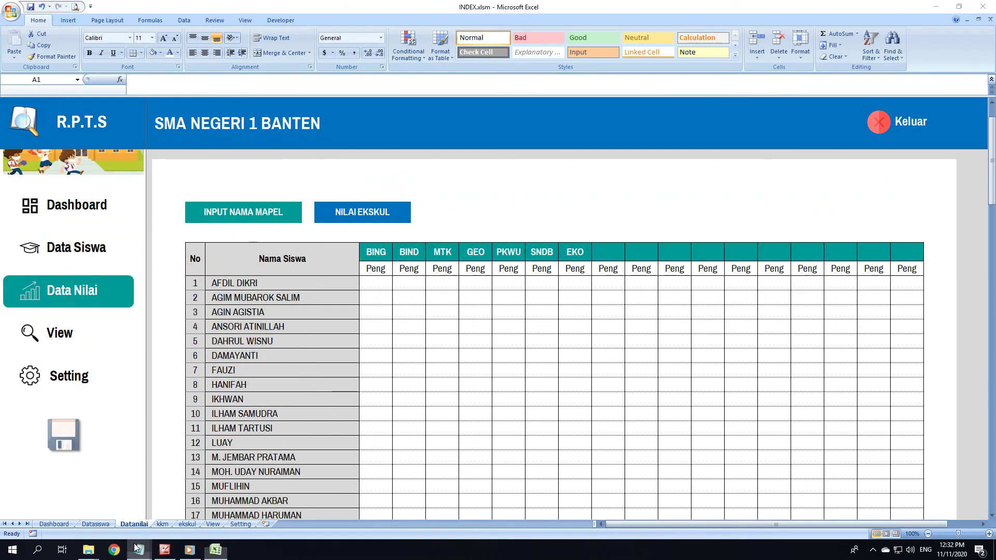
pyautogui.click(58, 514)
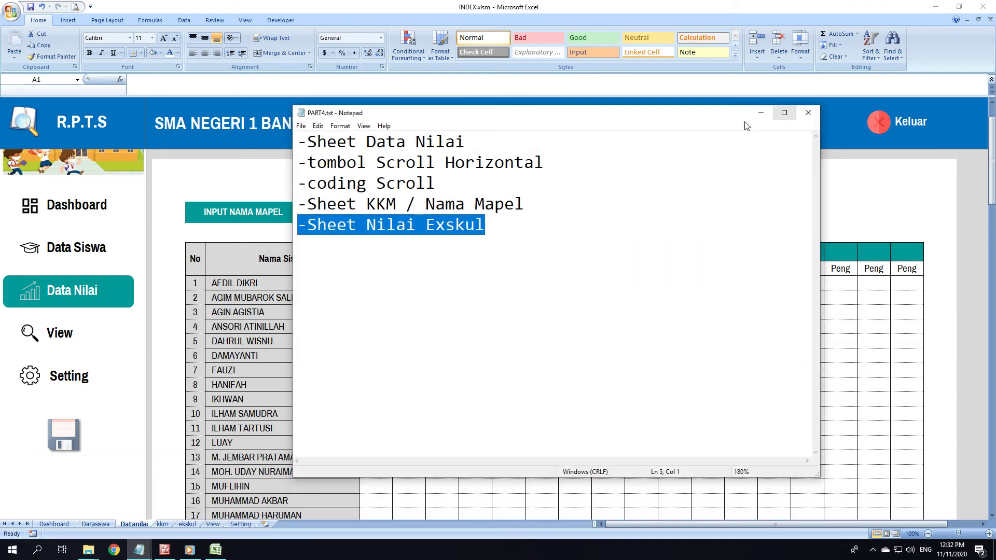
pyautogui.moveTo(307, 141); pyautogui.dragTo(465, 141)
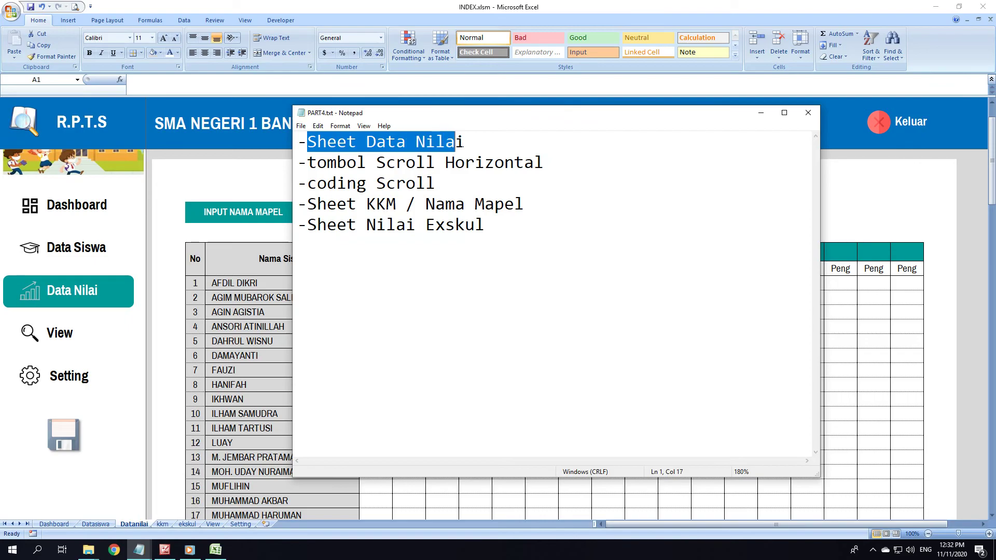
pyautogui.click(114, 286)
pyautogui.click(235, 289)
pyautogui.click(62, 301)
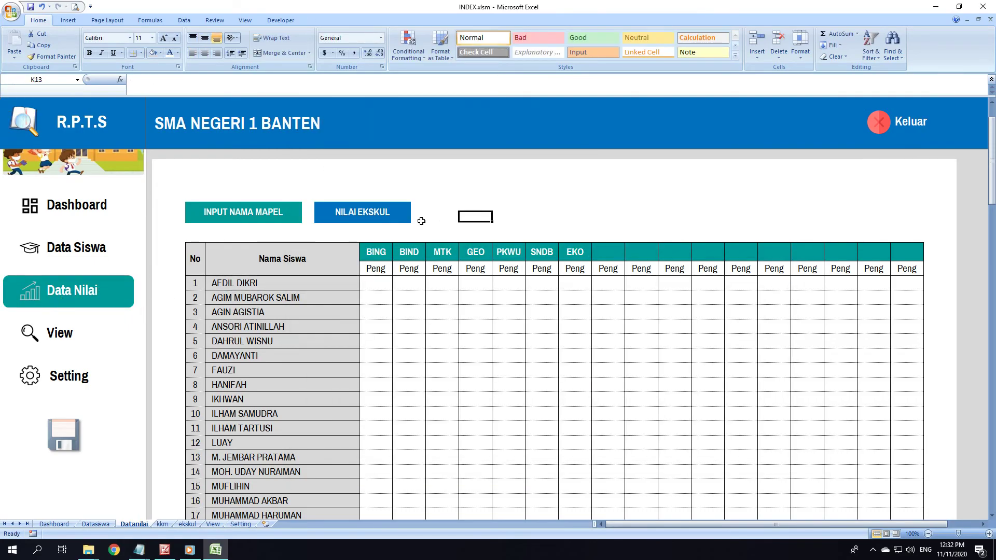
pyautogui.moveTo(741, 269); pyautogui.dragTo(636, 356)
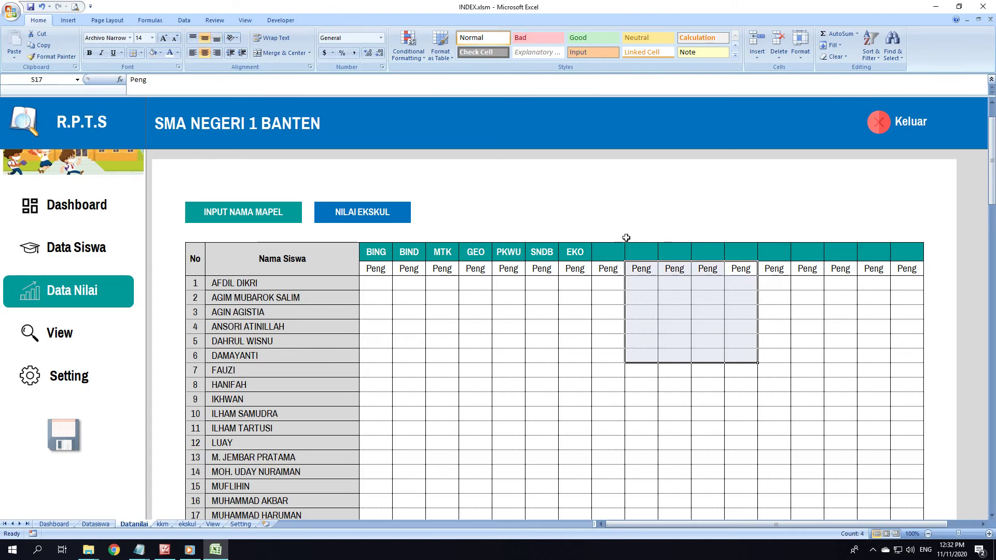
pyautogui.moveTo(138, 549)
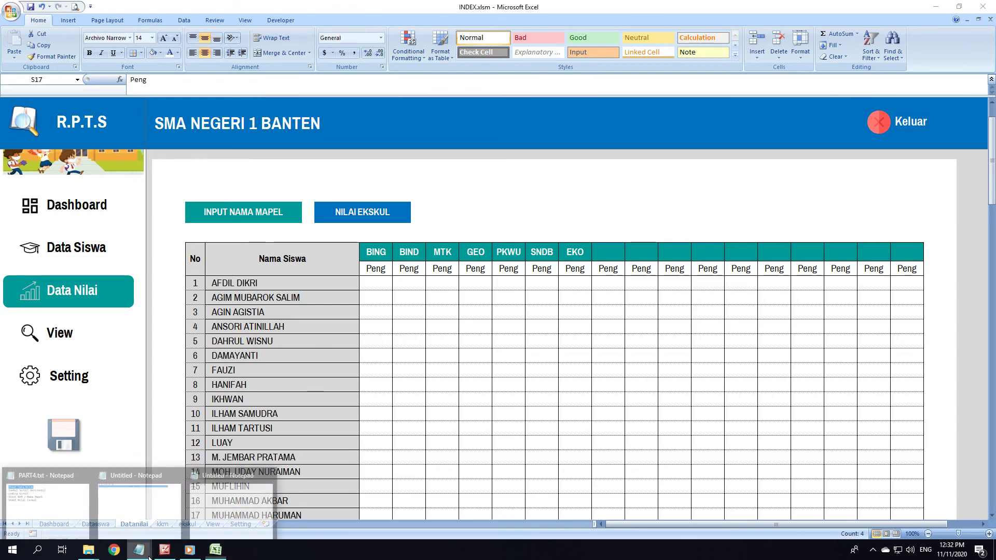
# - Toggle the Datanilai sheet's horizontal scroll button twice to test it
pyautogui.click(39, 488)
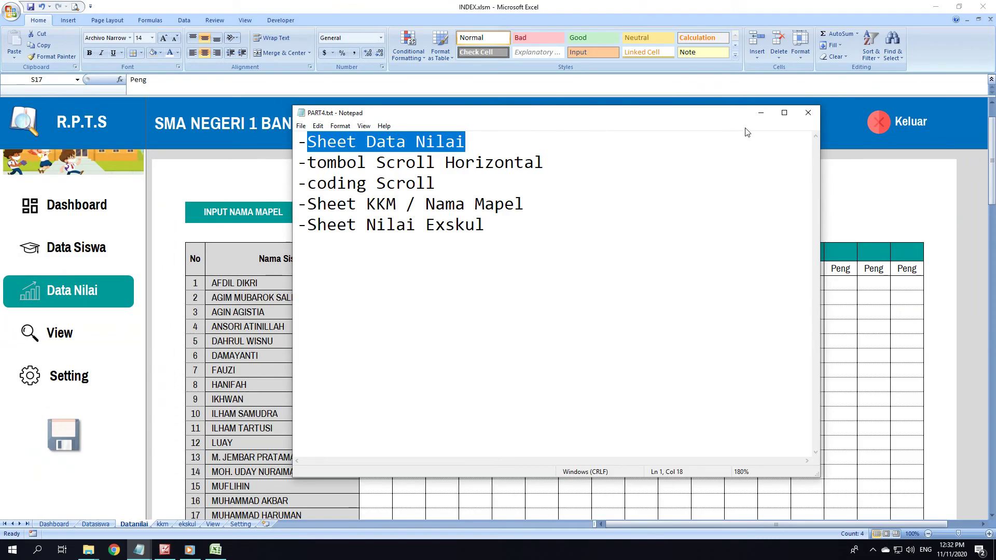
pyautogui.click(761, 112)
pyautogui.click(575, 227)
pyautogui.scroll(1, 507, 243)
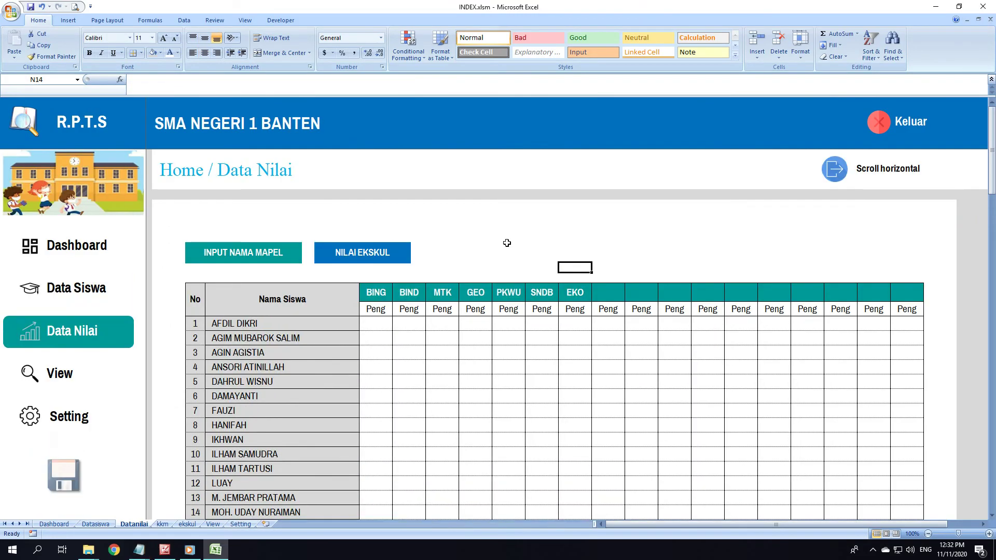
pyautogui.click(846, 174)
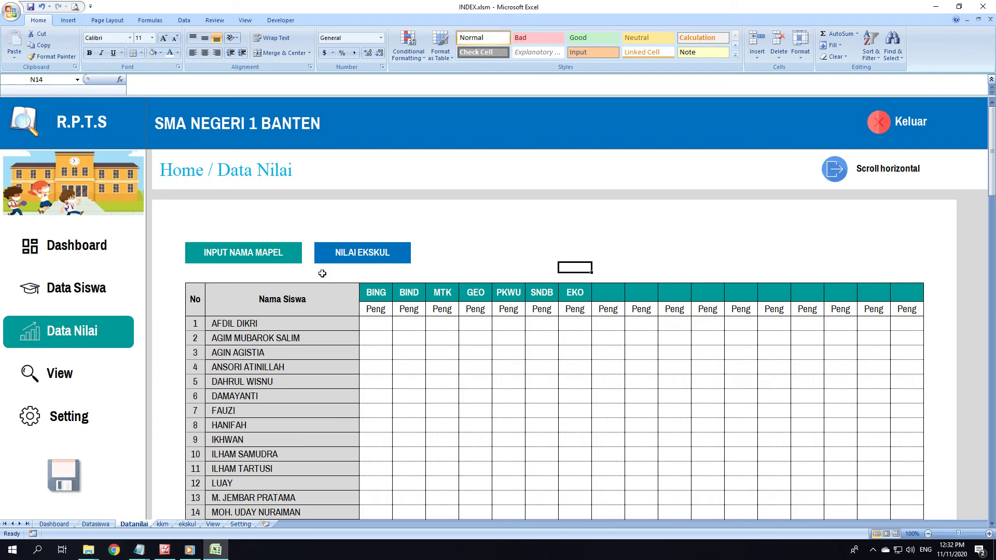
pyautogui.click(846, 175)
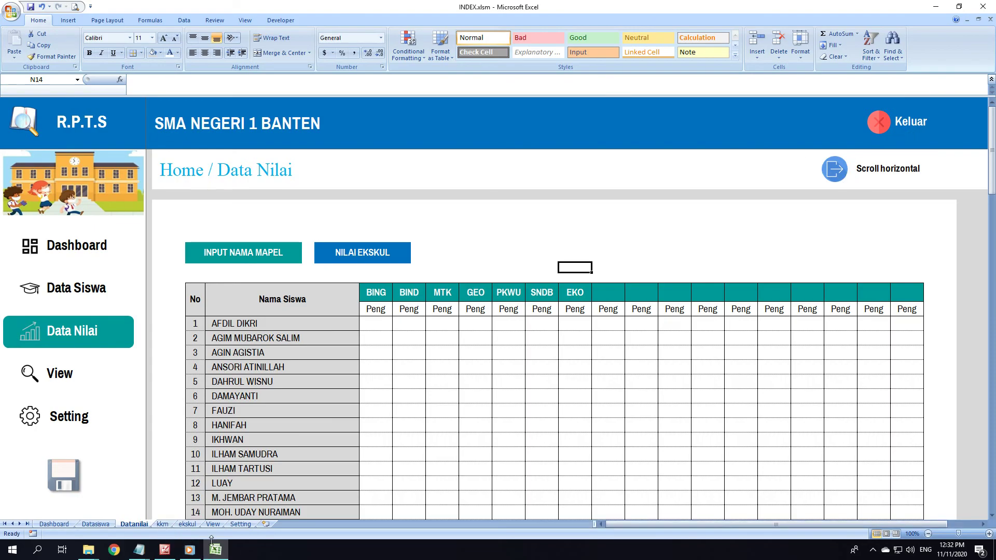
# - Go to the kkm sheet listing seven subjects with KKM 75, per the notes' Sheet KKM item
pyautogui.moveTo(138, 550)
pyautogui.click(51, 507)
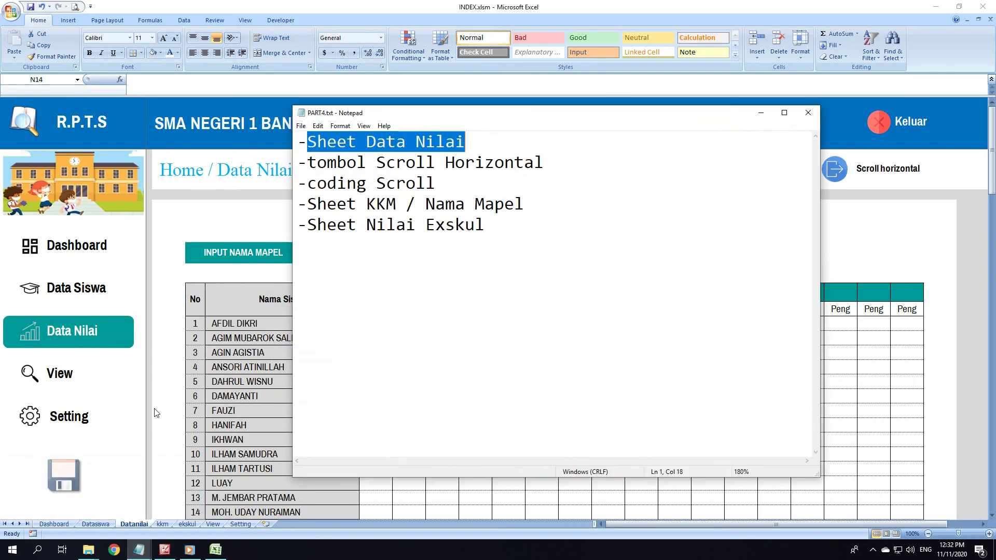
pyautogui.moveTo(524, 205); pyautogui.dragTo(299, 205)
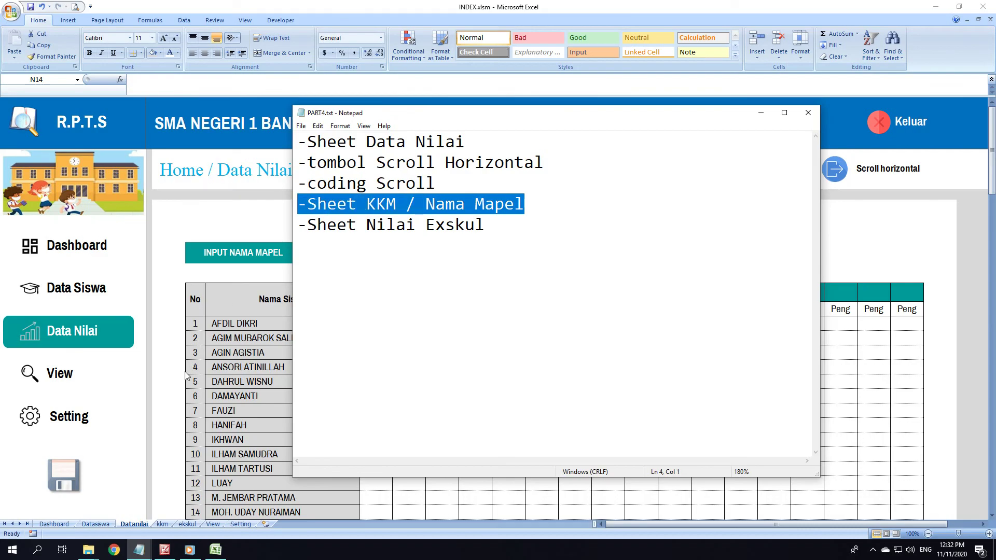
pyautogui.click(184, 376)
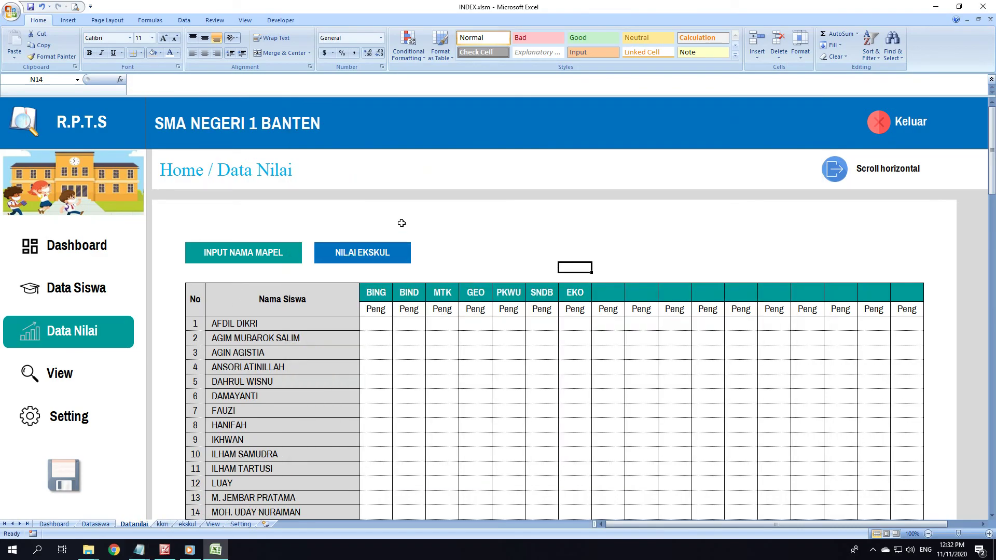
pyautogui.click(293, 255)
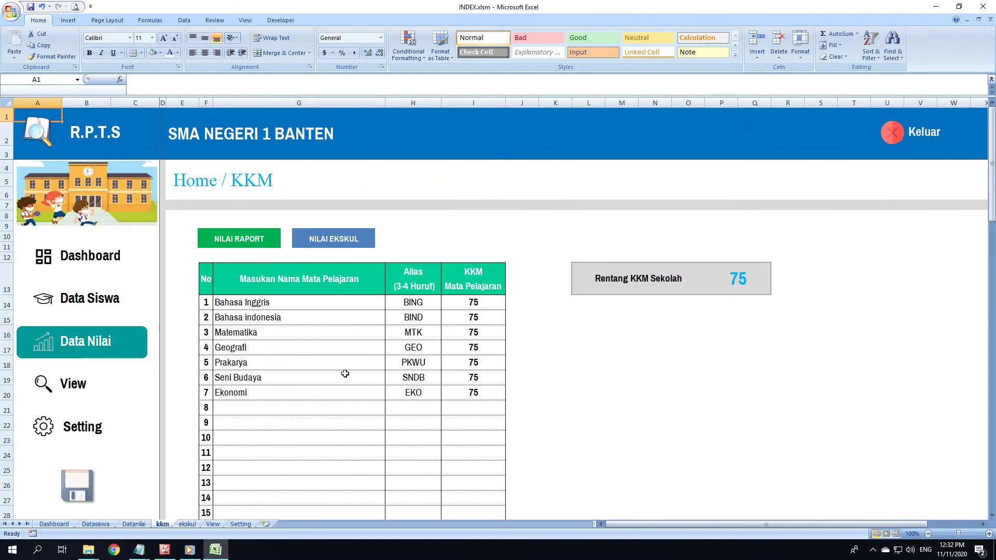
pyautogui.scroll(-5, 300, 413)
pyautogui.scroll(-2, 300, 413)
pyautogui.scroll(6, 289, 418)
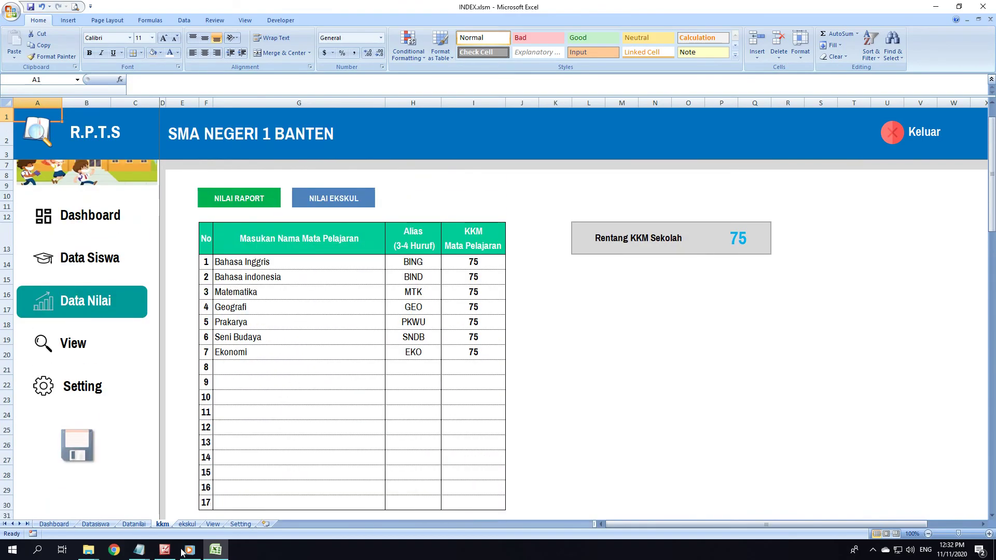
pyautogui.moveTo(139, 550)
pyautogui.click(58, 512)
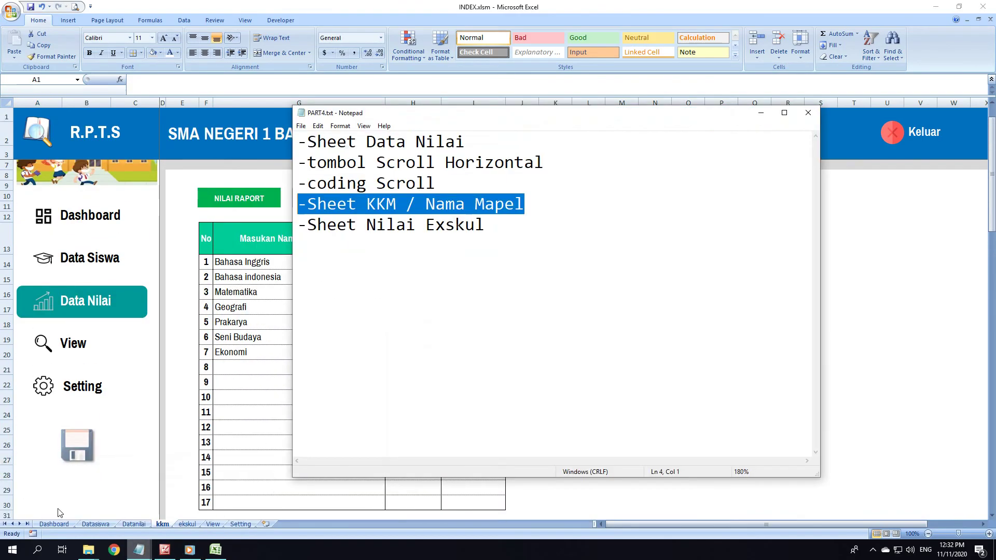
pyautogui.click(190, 377)
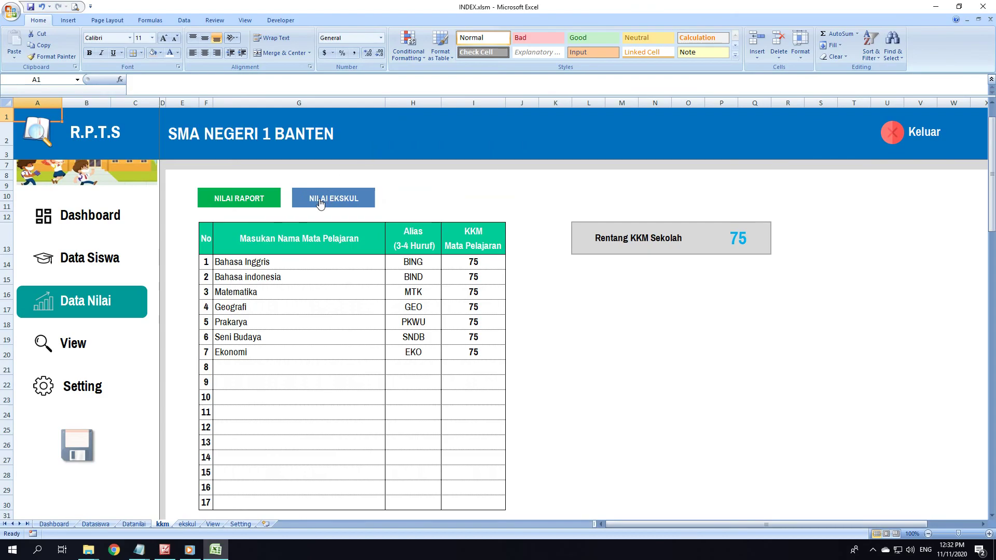
# - Hyperlink the NILAI EKSKUL shape to the ekskul sheet with the ScreenTip 'Nilai Ekskul'
pyautogui.click(319, 205)
pyautogui.click(274, 247)
pyautogui.keyDown('ctrl'); pyautogui.click(365, 249); pyautogui.keyUp('ctrl')
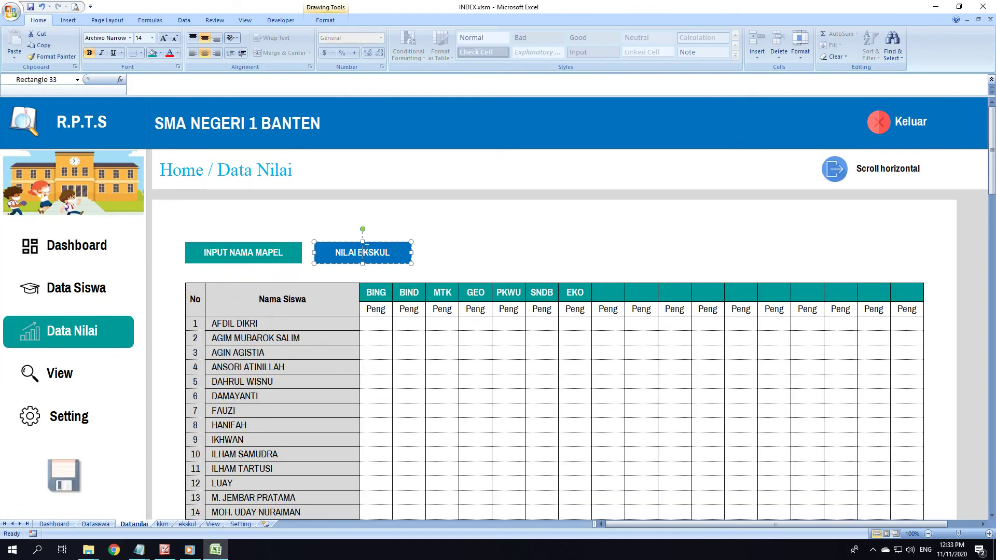
pyautogui.press('Escape')
pyautogui.rightClick(396, 265)
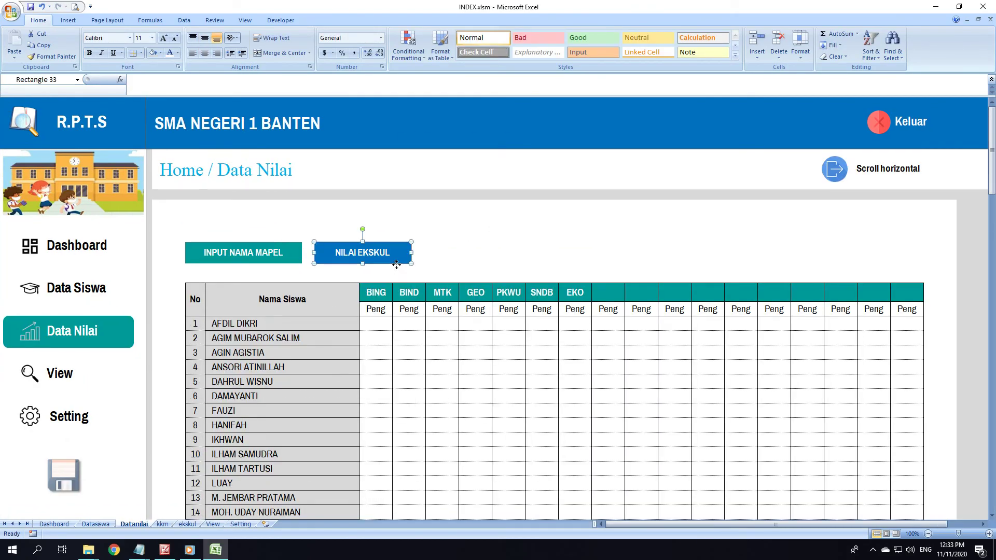
pyautogui.click(442, 354)
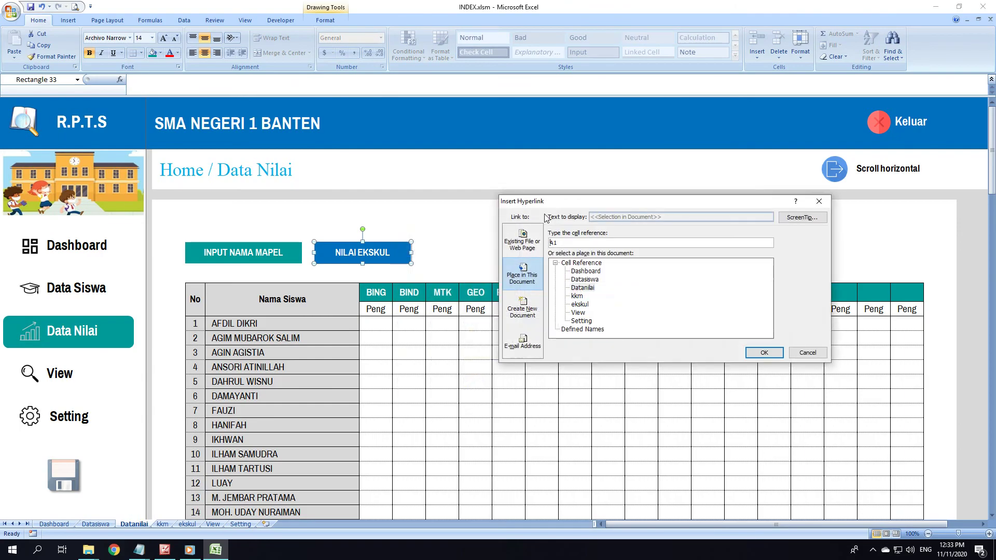
pyautogui.click(584, 304)
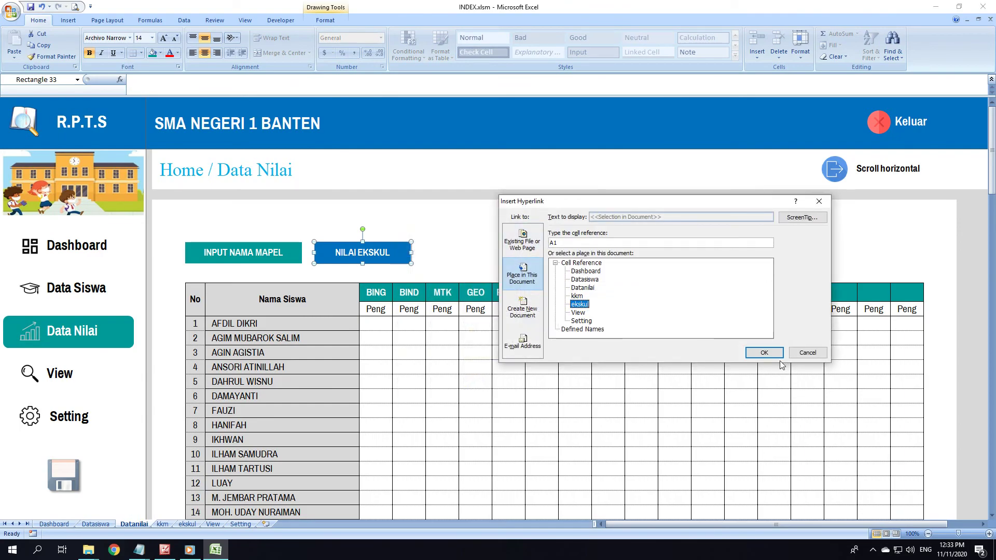
pyautogui.click(802, 217)
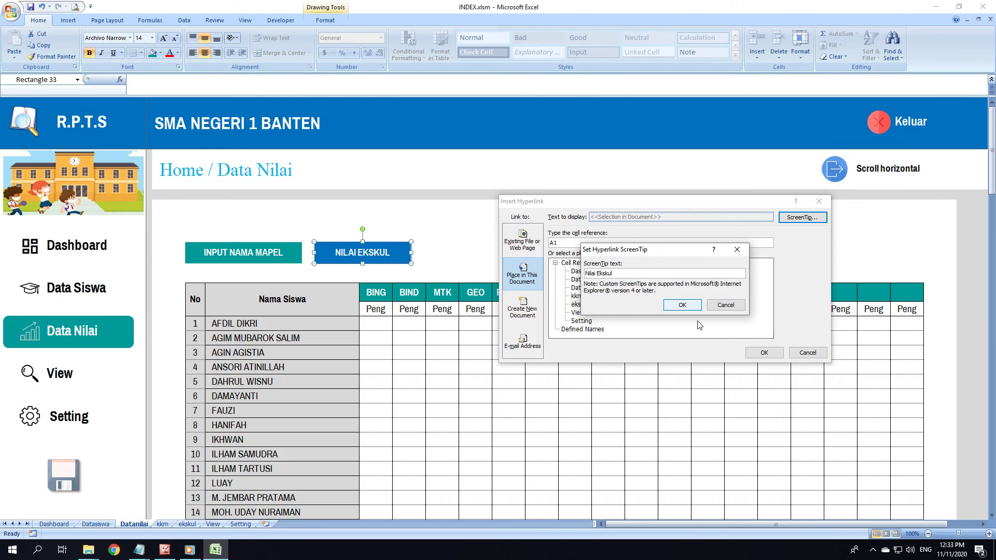
pyautogui.click(682, 305)
pyautogui.click(763, 352)
# - Test the NILAI EKSKUL link to the ekskul sheet and return to Data Nilai
pyautogui.click(607, 382)
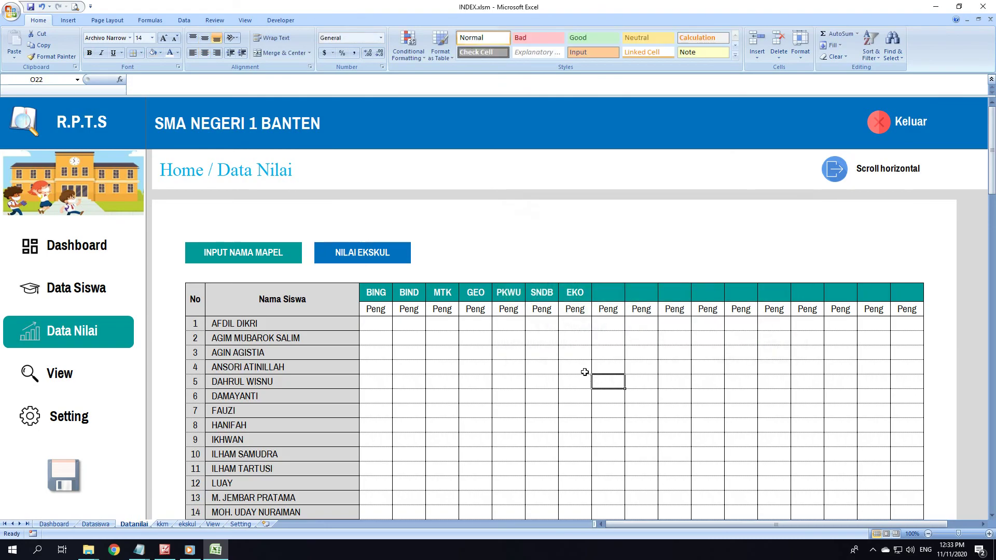
pyautogui.click(373, 261)
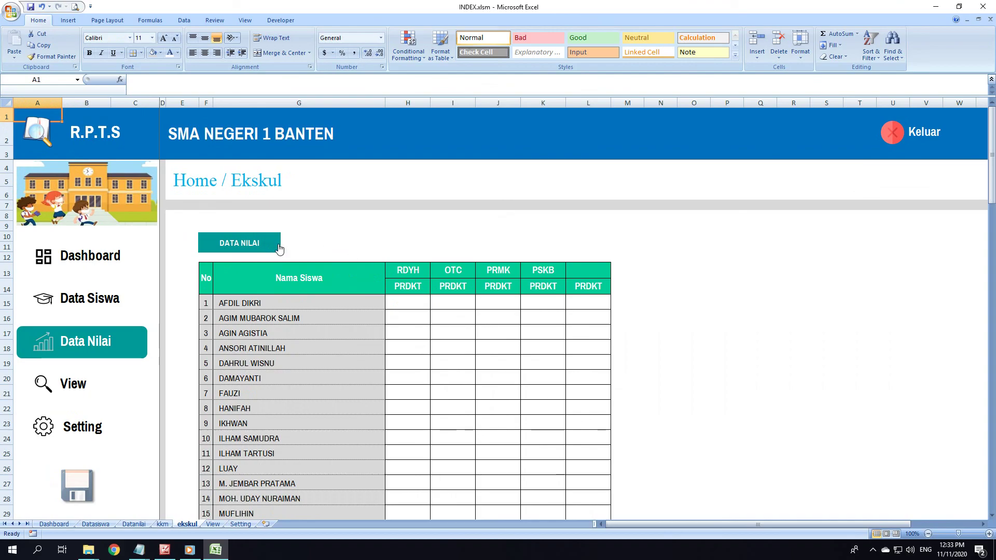
pyautogui.click(275, 246)
pyautogui.scroll(-3, 251, 325)
pyautogui.scroll(3, 218, 283)
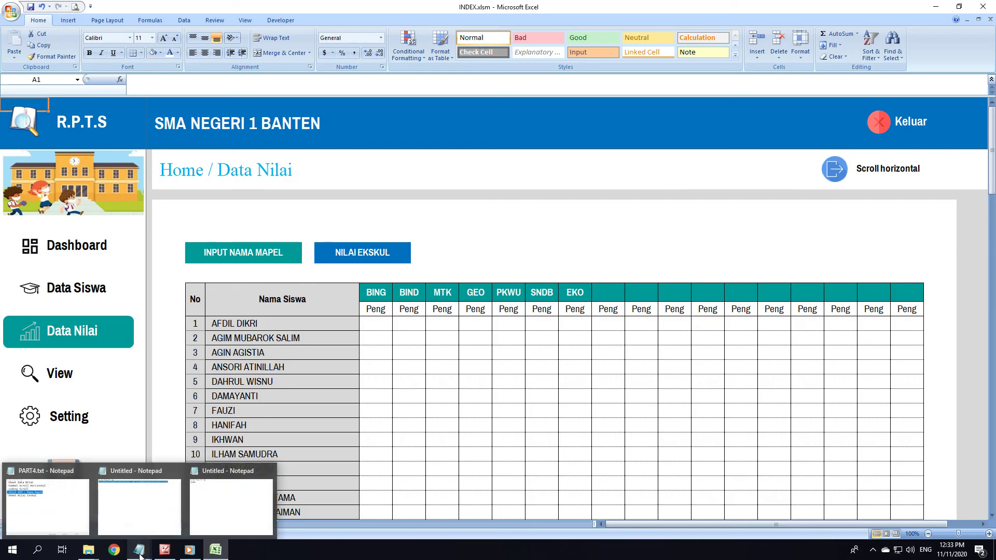
pyautogui.moveTo(88, 550)
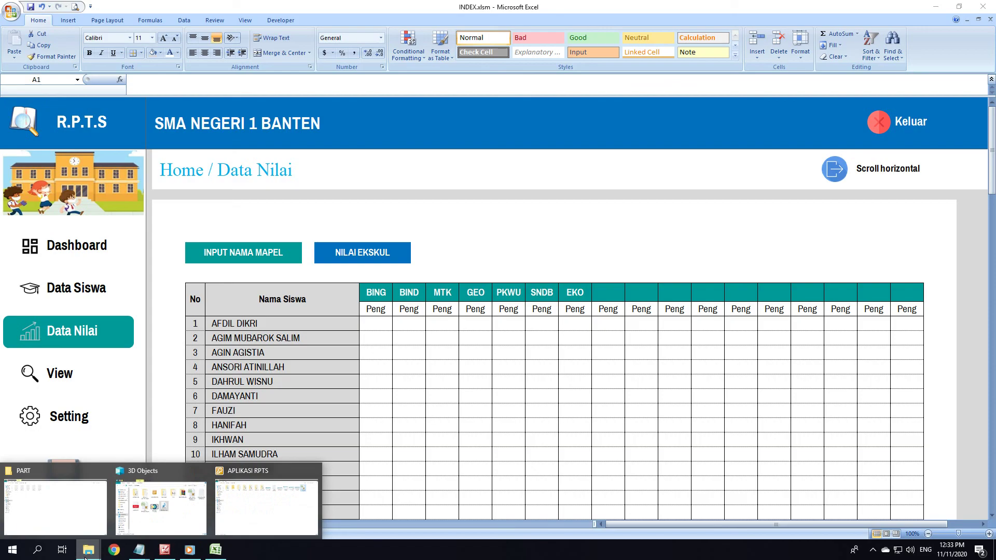
# - Open PART.txt, highlight and enlarge the PART 5 topics, then minimize Notepad and Explorer
pyautogui.click(62, 501)
pyautogui.doubleClick(111, 105)
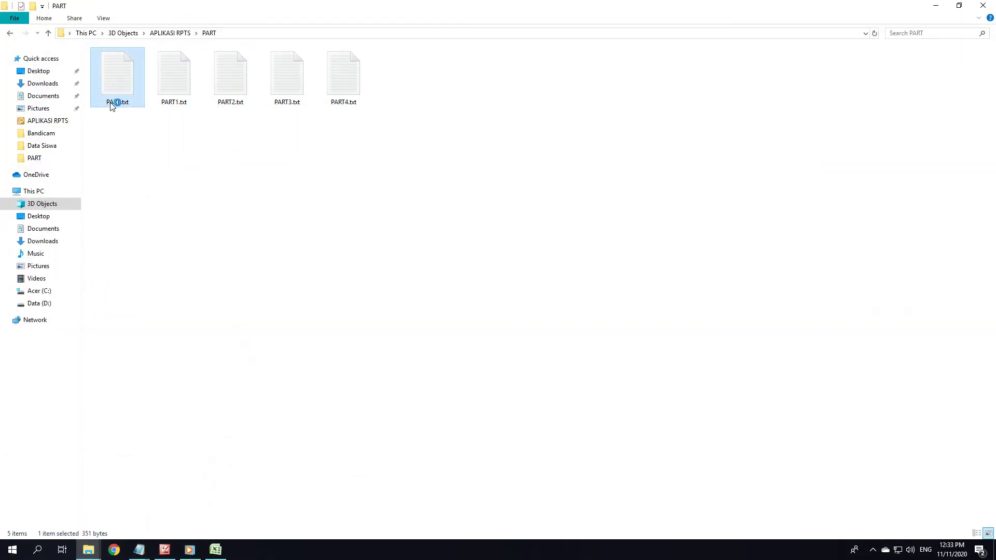
pyautogui.moveTo(418, 399)
pyautogui.mouseDown()
pyautogui.moveTo(324, 388)
pyautogui.moveTo(282, 365)
pyautogui.mouseUp()
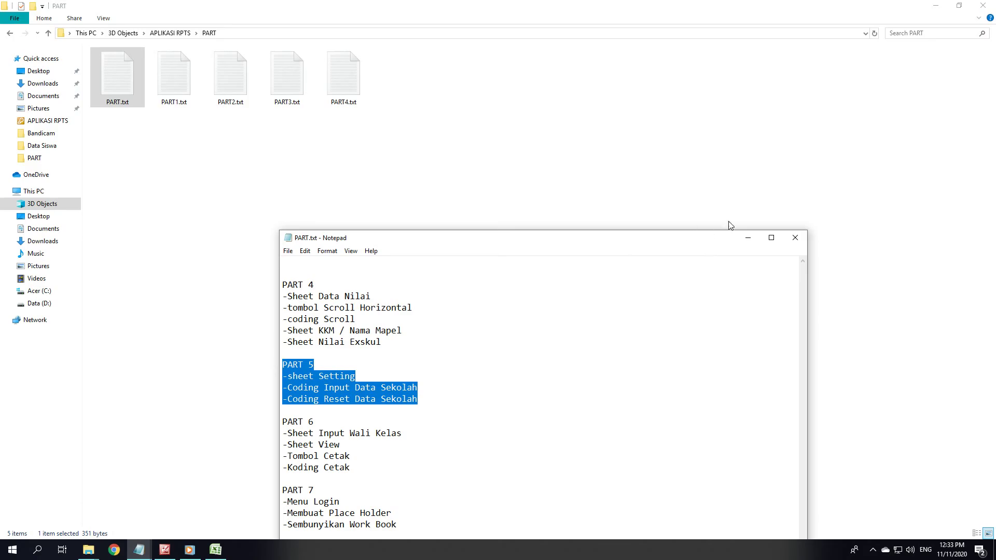
pyautogui.hotkey('ctrl', '+')
pyautogui.hotkey('ctrl', '+')
pyautogui.hotkey('ctrl', '+')
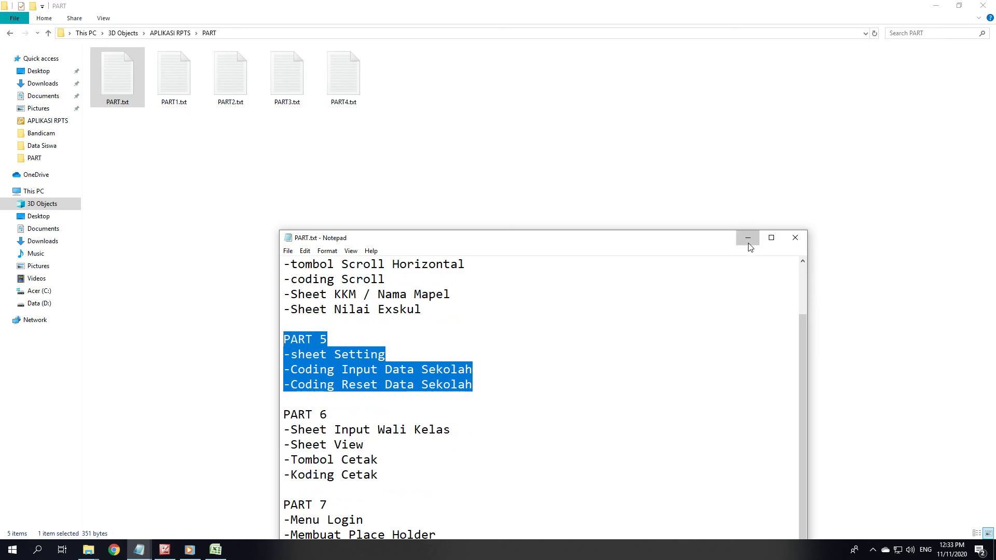
pyautogui.click(748, 237)
pyautogui.click(935, 6)
pyautogui.click(621, 216)
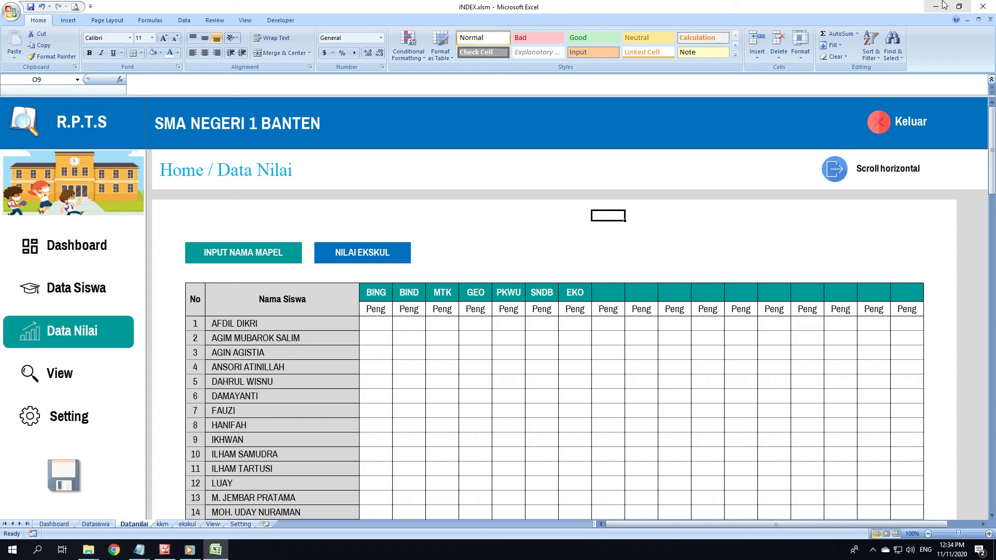
# - Close Excel saving INDEX.xlsm, then close the PART4.txt notes
pyautogui.click(983, 6)
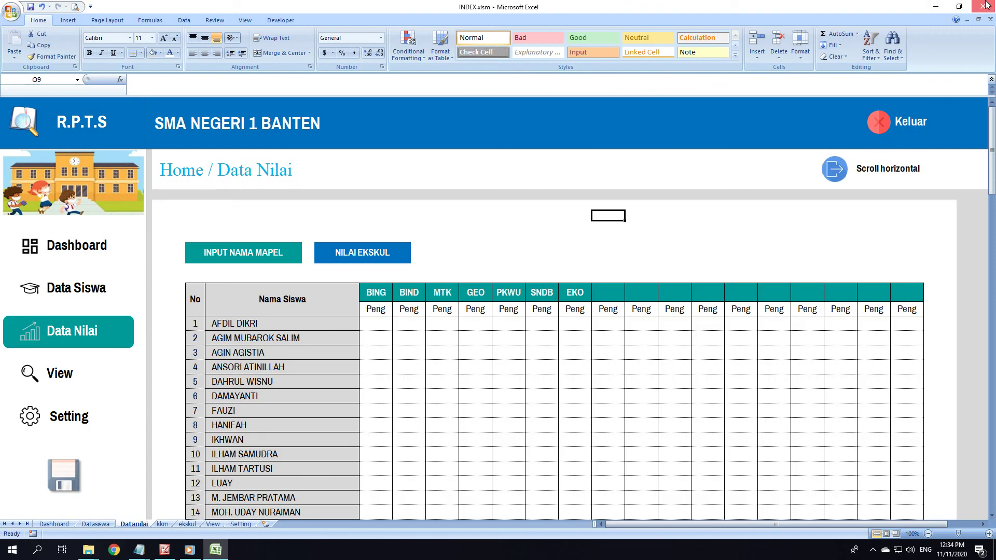
pyautogui.click(458, 302)
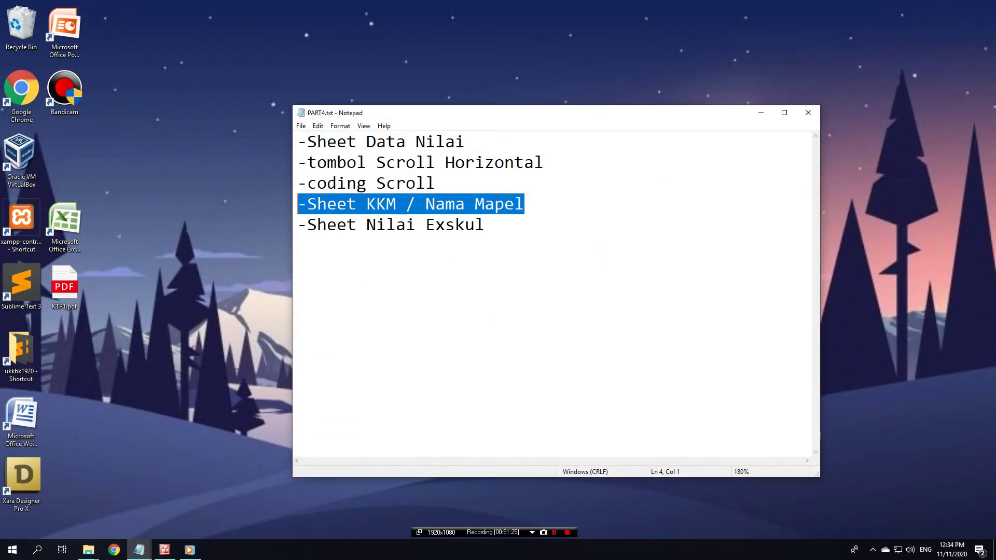
pyautogui.click(807, 113)
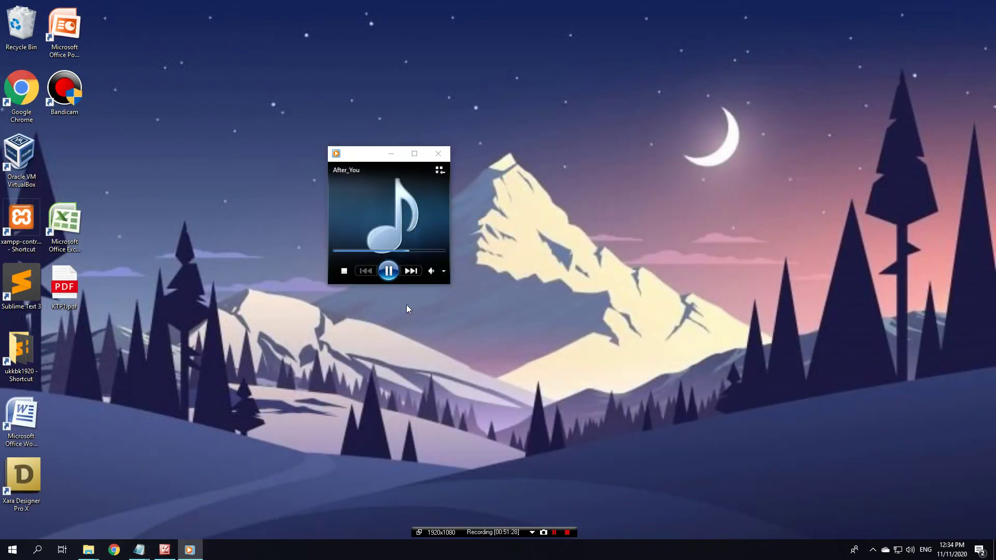